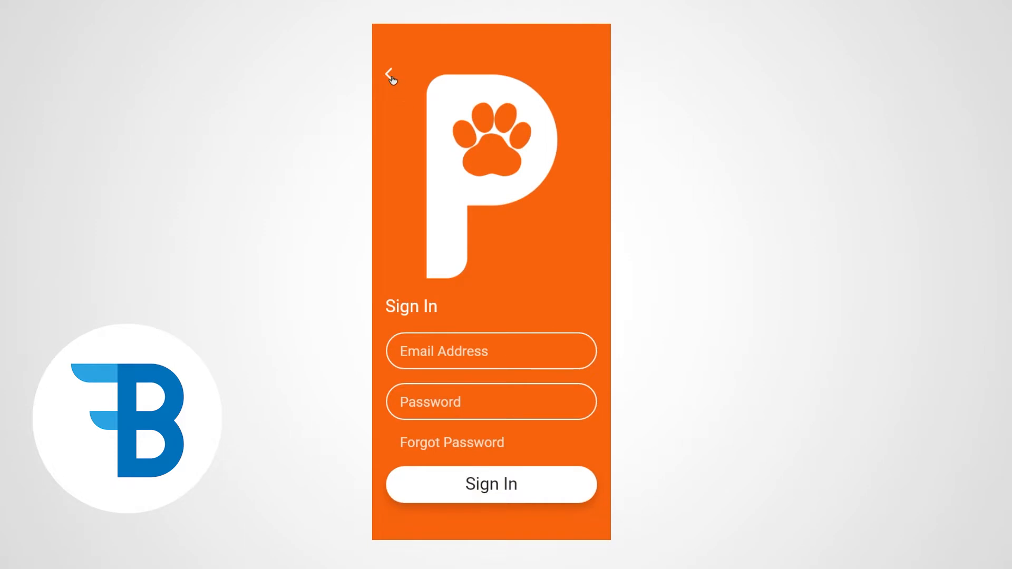
# Preview the Pawsome prototype's Get Started flow through the onboarding pages to the Register screen, and go back.
pyautogui.click(391, 76)
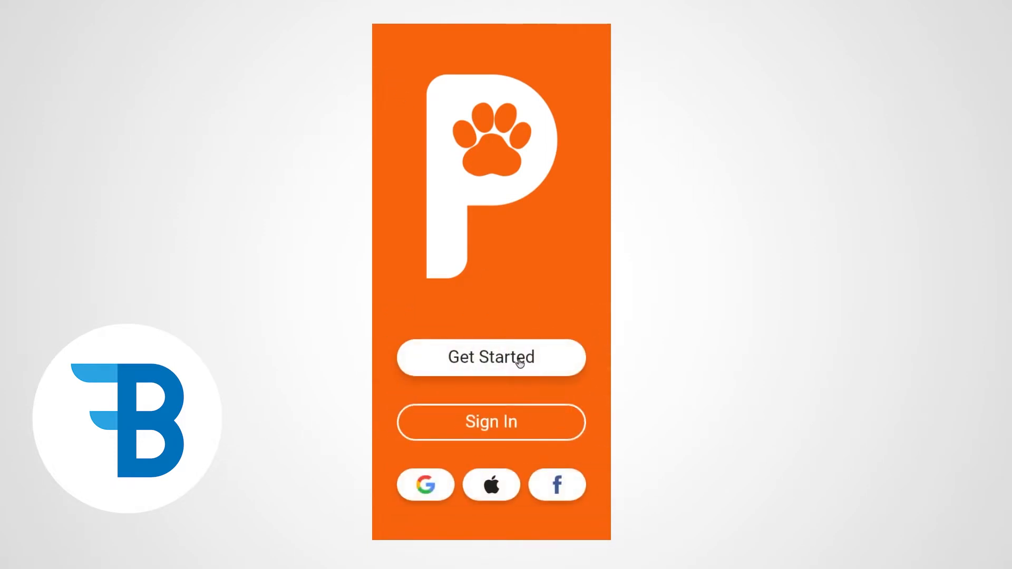
pyautogui.click(519, 361)
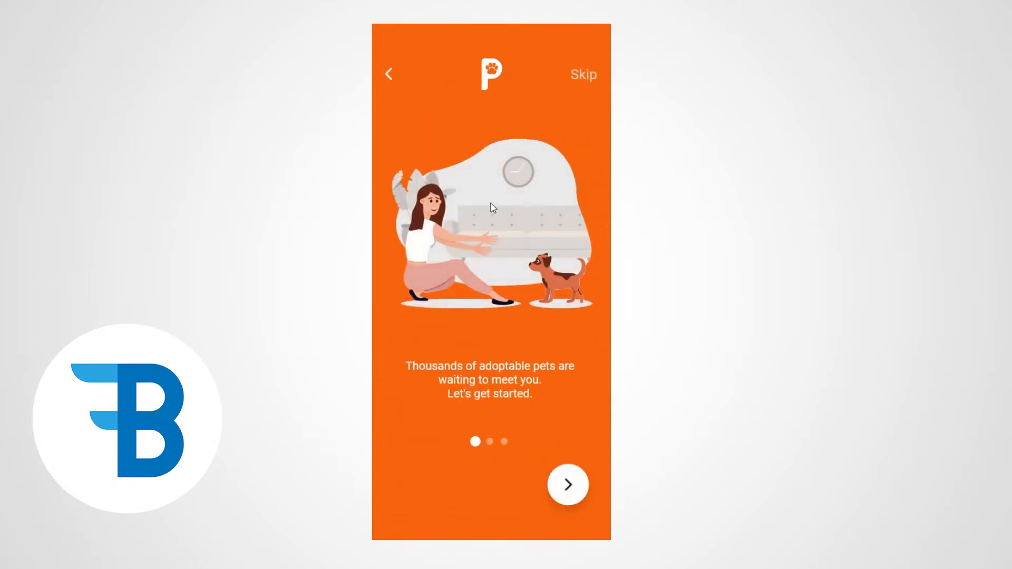
pyautogui.click(580, 498)
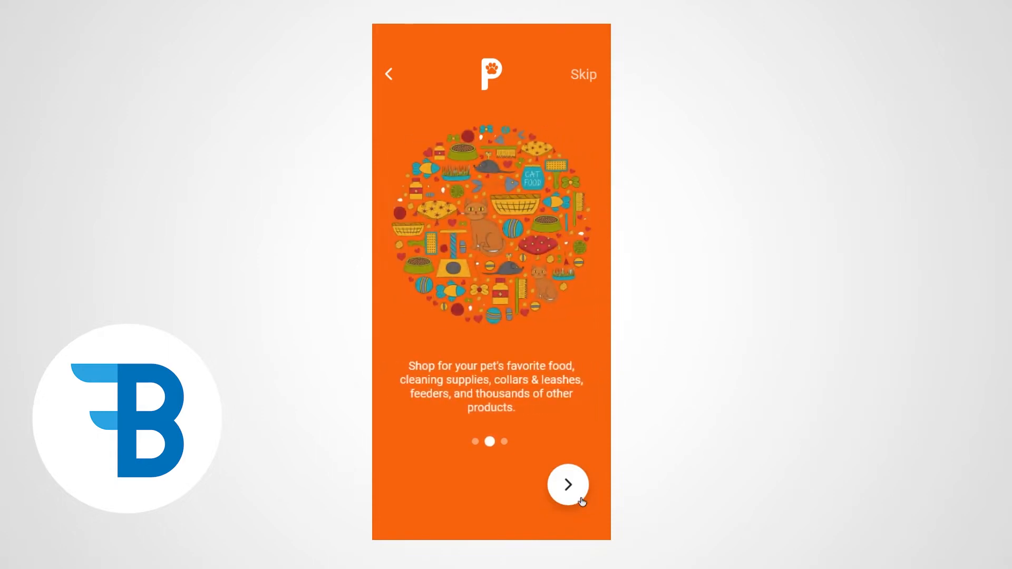
pyautogui.click(575, 495)
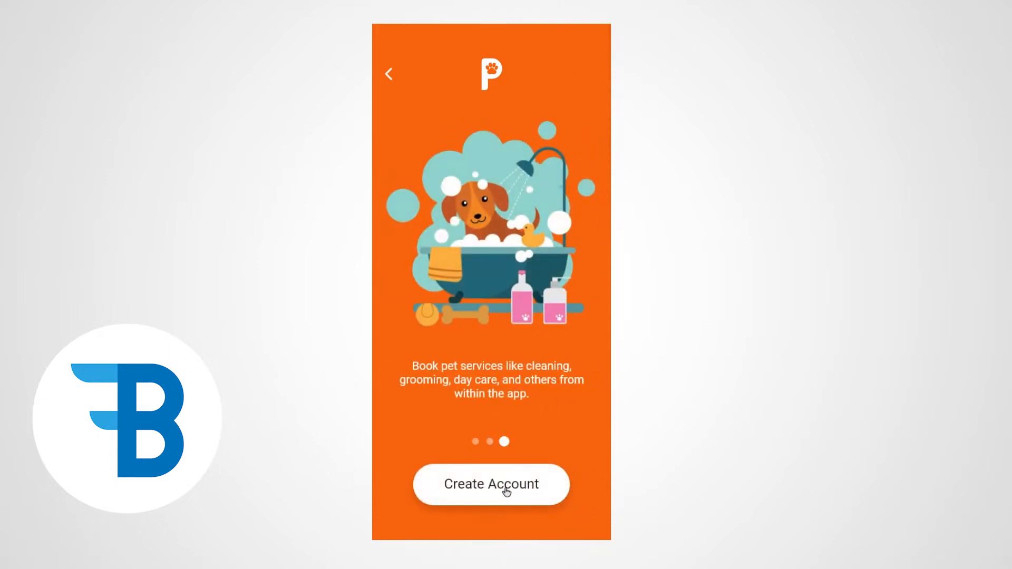
pyautogui.click(506, 491)
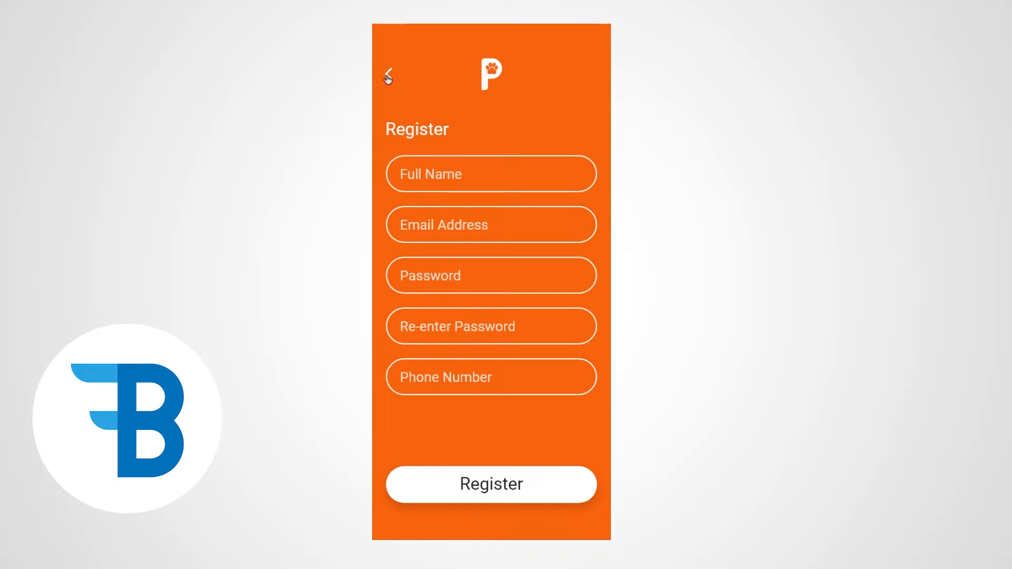
pyautogui.click(388, 77)
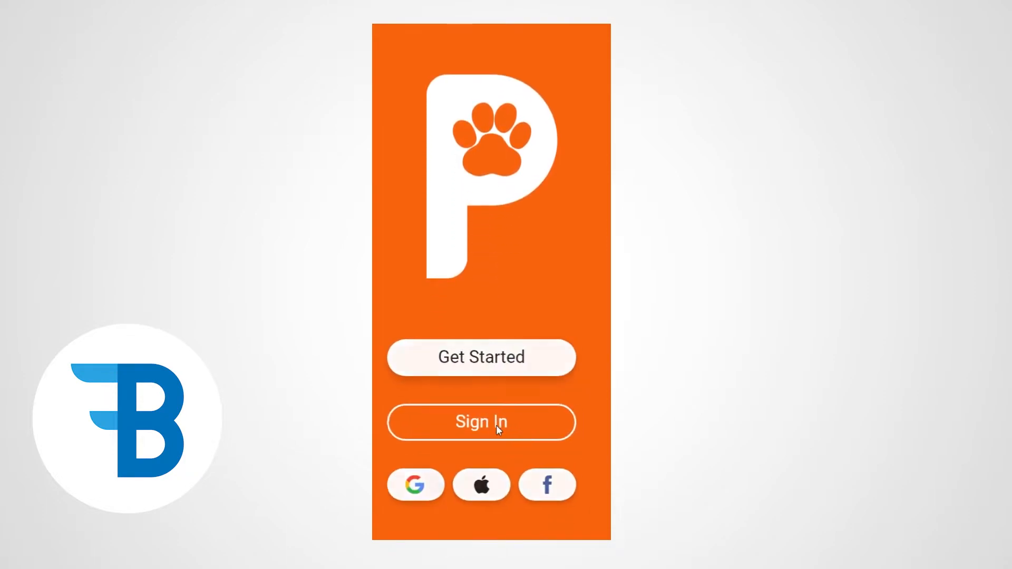
# Preview the prototype's Sign In screen and replay the onboarding carousel as far as the Register screen.
pyautogui.click(498, 429)
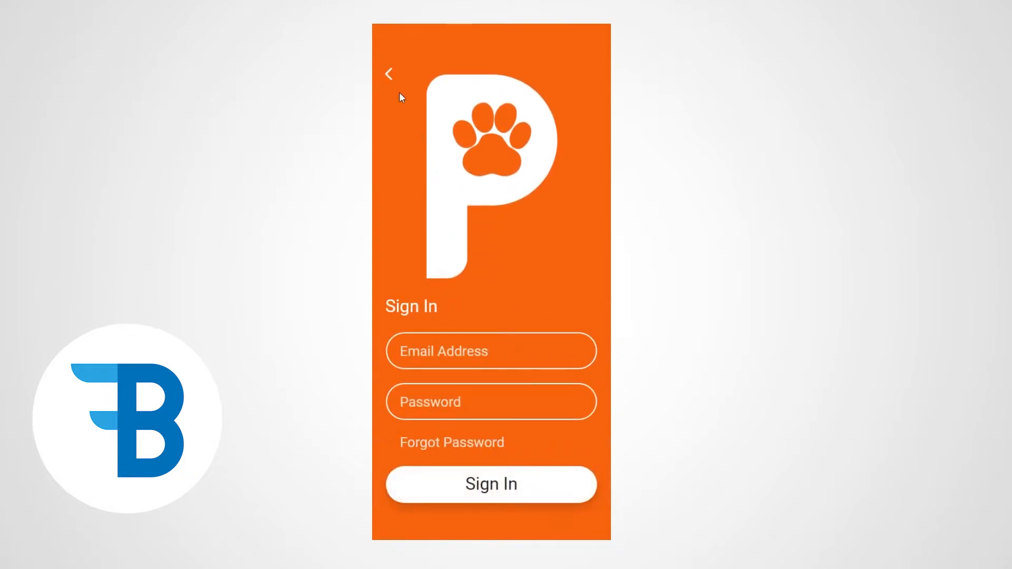
pyautogui.click(391, 76)
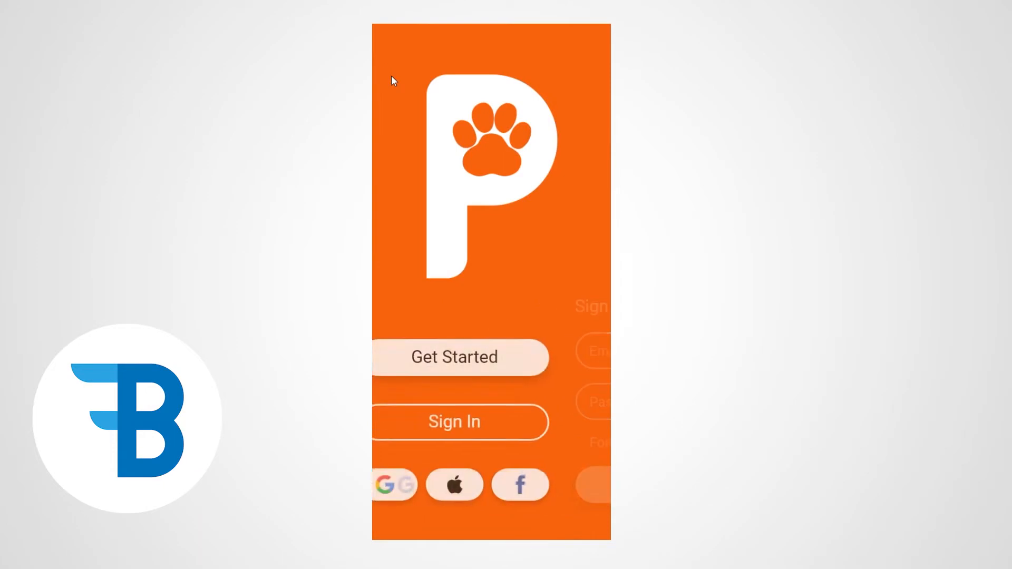
pyautogui.click(519, 360)
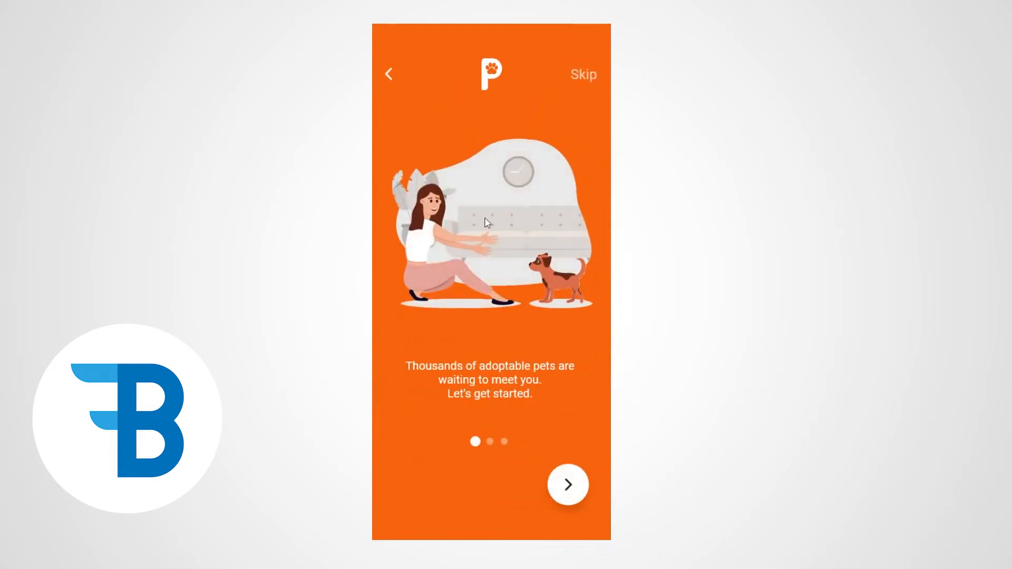
pyautogui.click(581, 497)
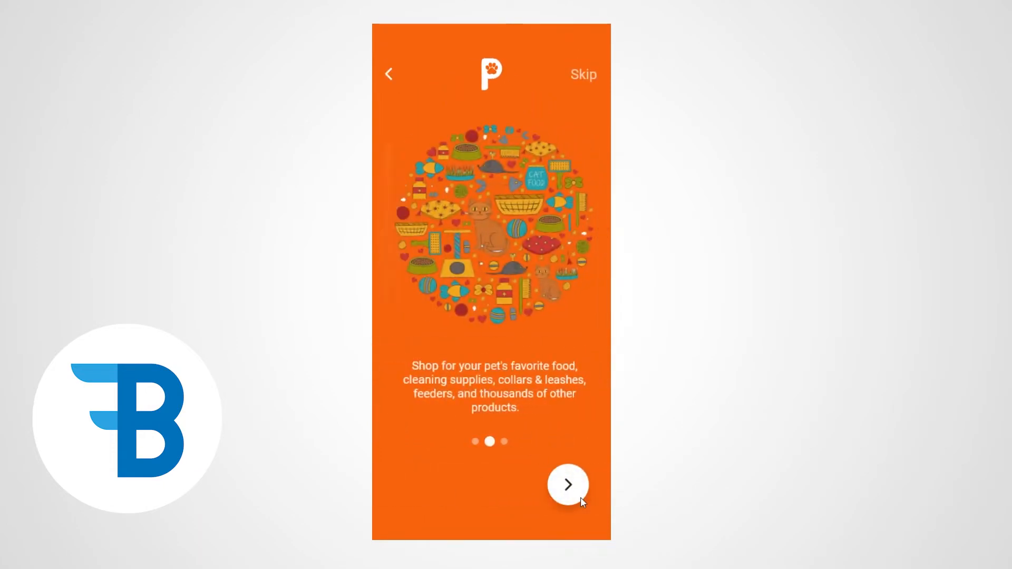
pyautogui.click(581, 499)
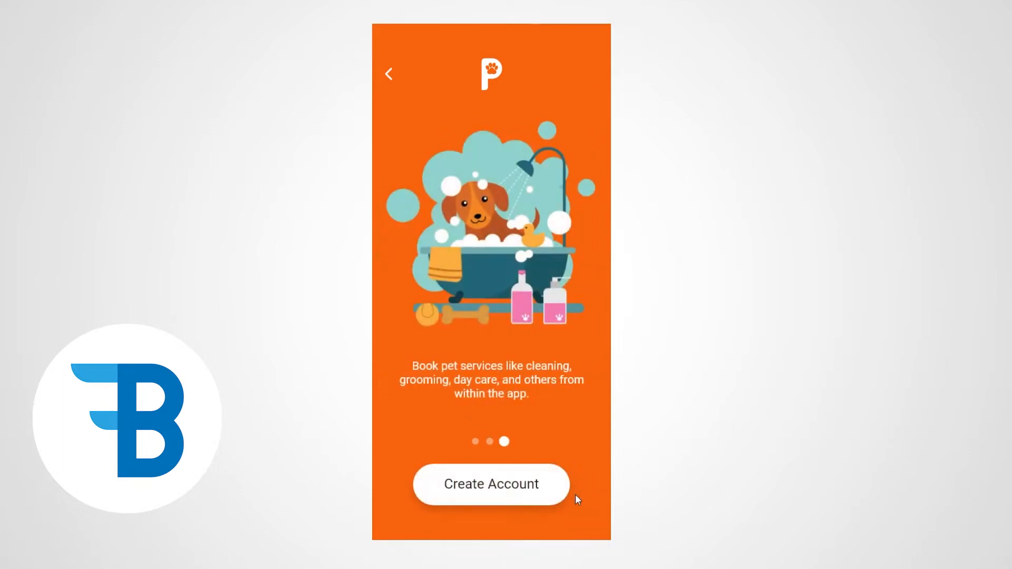
pyautogui.click(503, 487)
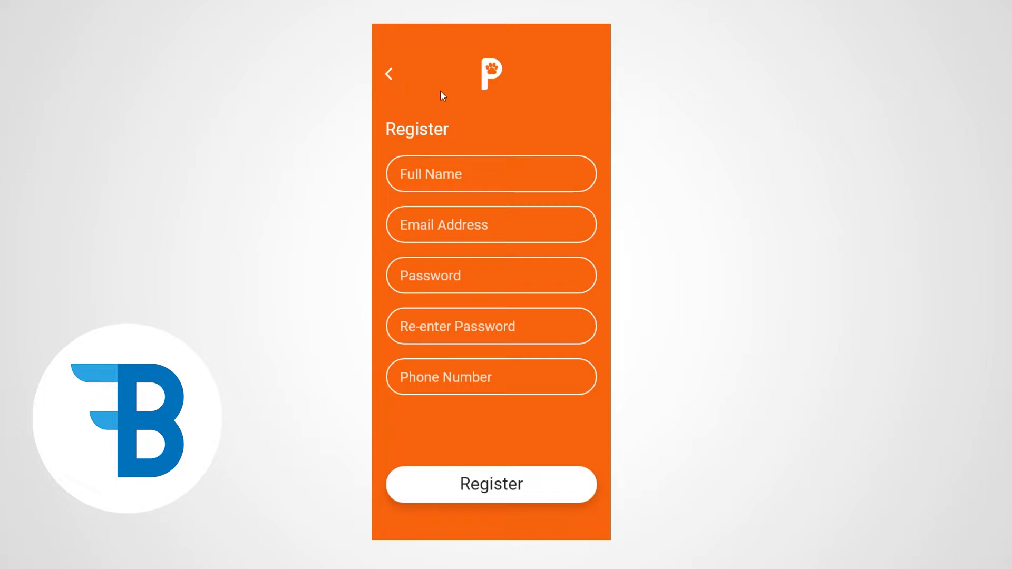
pyautogui.click(387, 77)
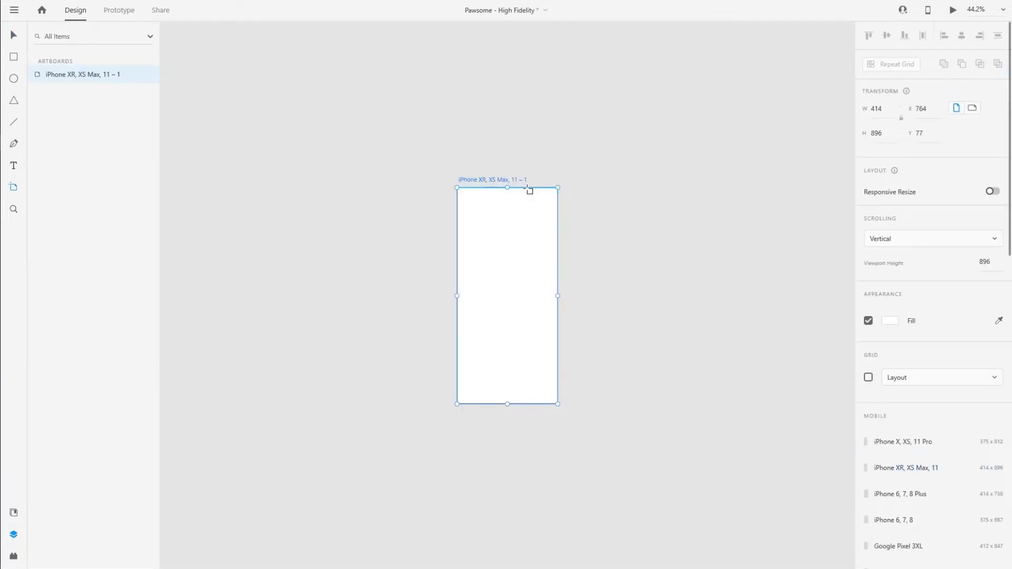
# Rename the iPhone XR, XS Max, 11 artboard as Splash Screen.
pyautogui.click(13, 35)
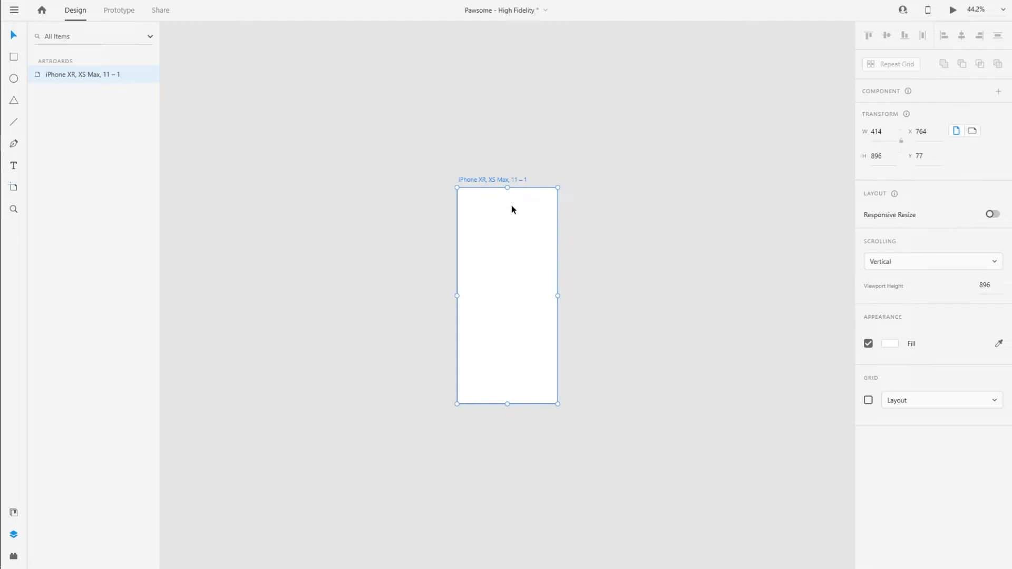
pyautogui.scroll(4, 547, 249)
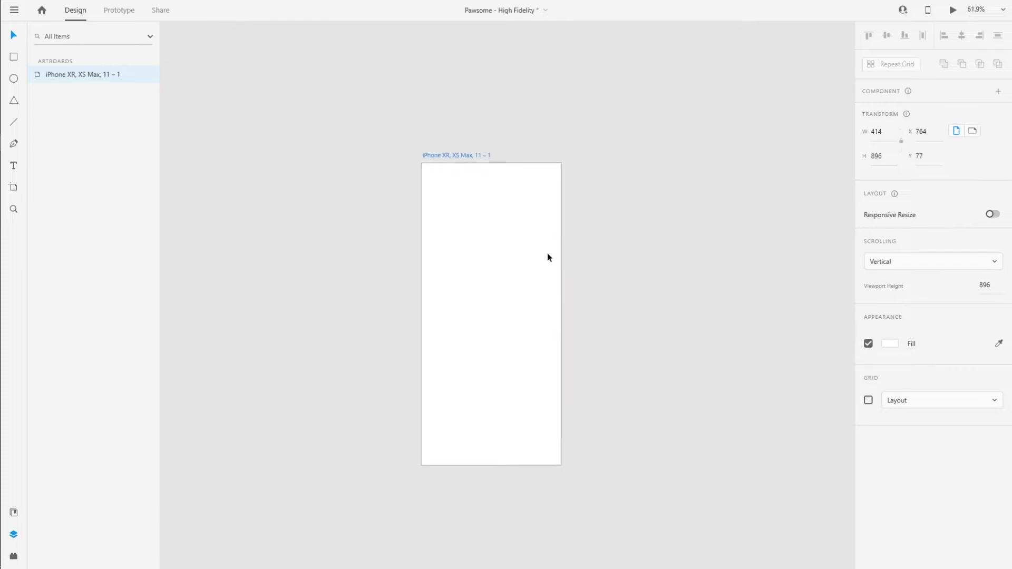
pyautogui.scroll(-3, 551, 316)
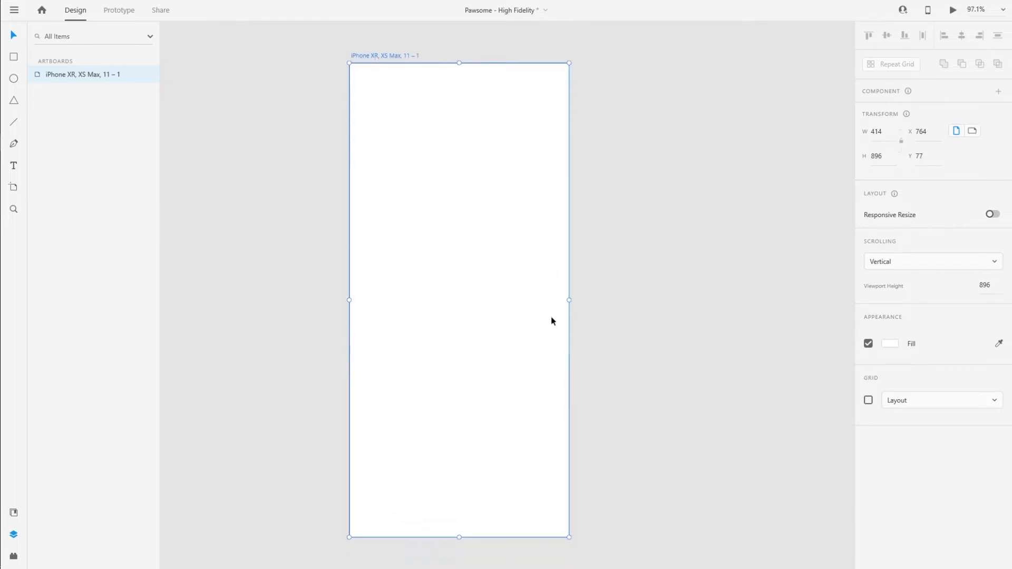
pyautogui.scroll(1, 333, 88)
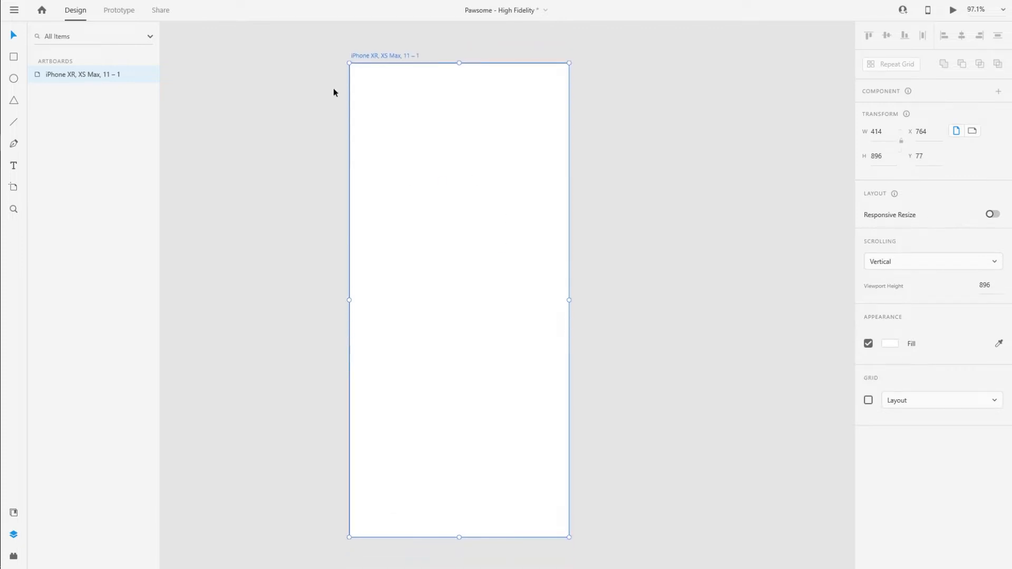
pyautogui.doubleClick(385, 55)
pyautogui.write('So')
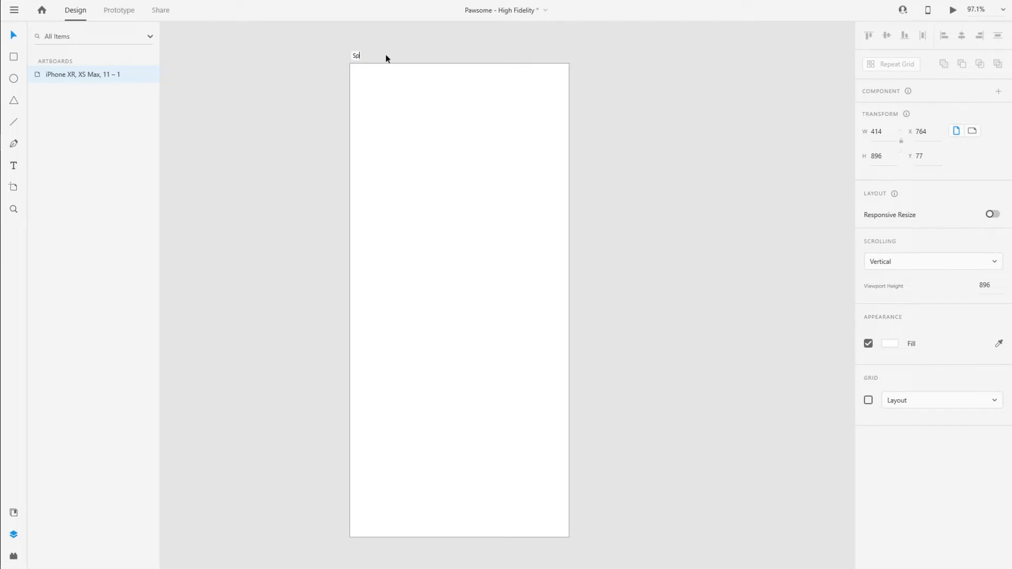
pyautogui.write('lash Screen')
pyautogui.press('Return')
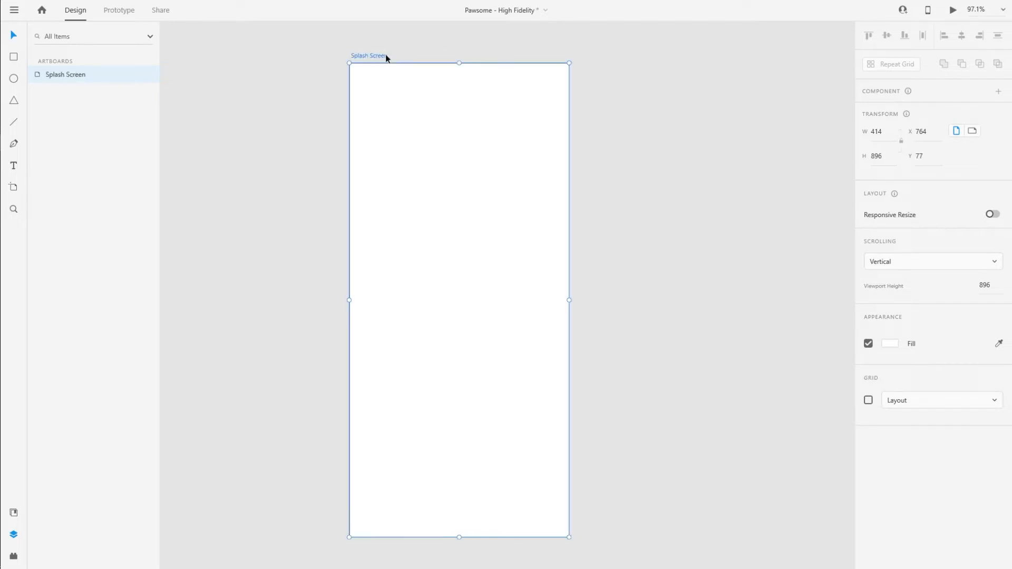
# Fill the Splash Screen artboard with the saved colour #F8630D and centre a Pawsome Logo component on it.
pyautogui.hotkey('ctrl', 'shift', 'y')
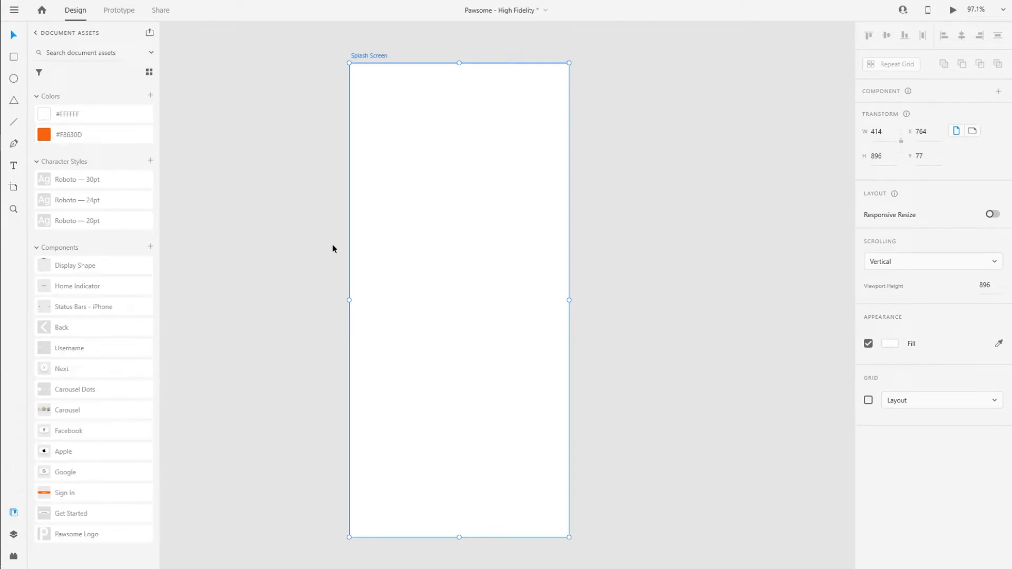
pyautogui.click(65, 138)
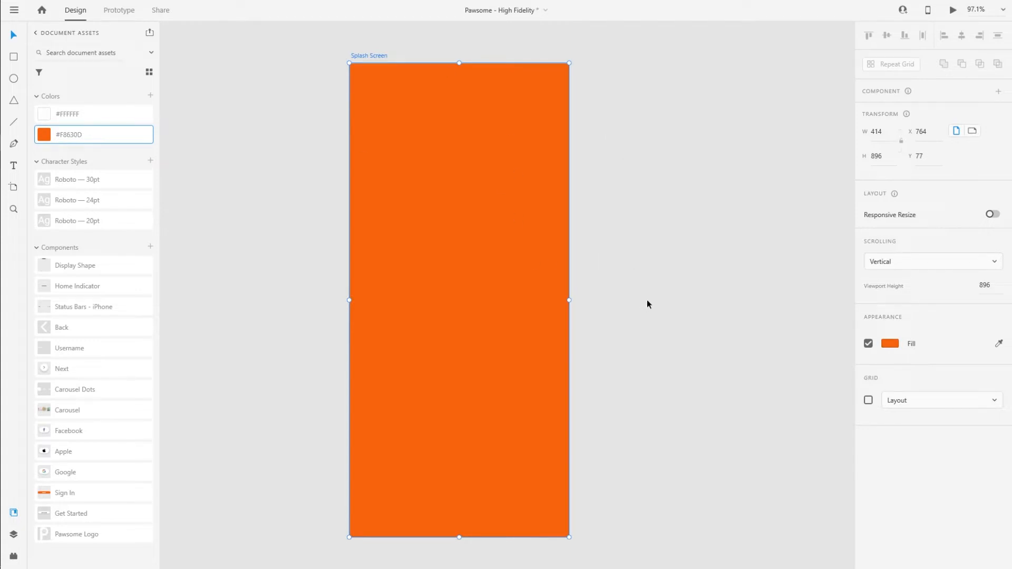
pyautogui.moveTo(72, 540); pyautogui.dragTo(438, 228)
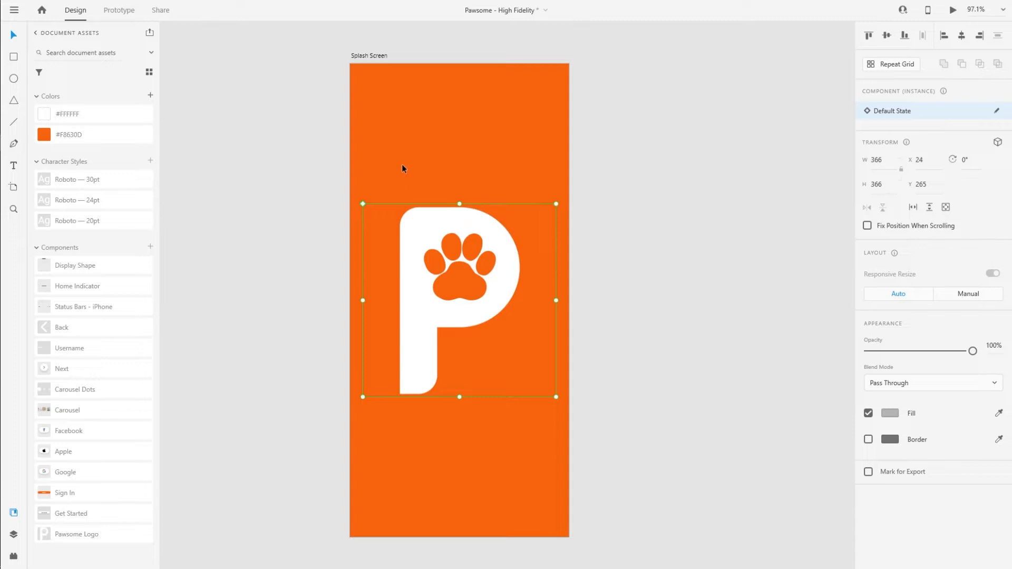
# Duplicate the Splash Screen artboard beside the original and name the copy Get Started.
pyautogui.click(430, 162)
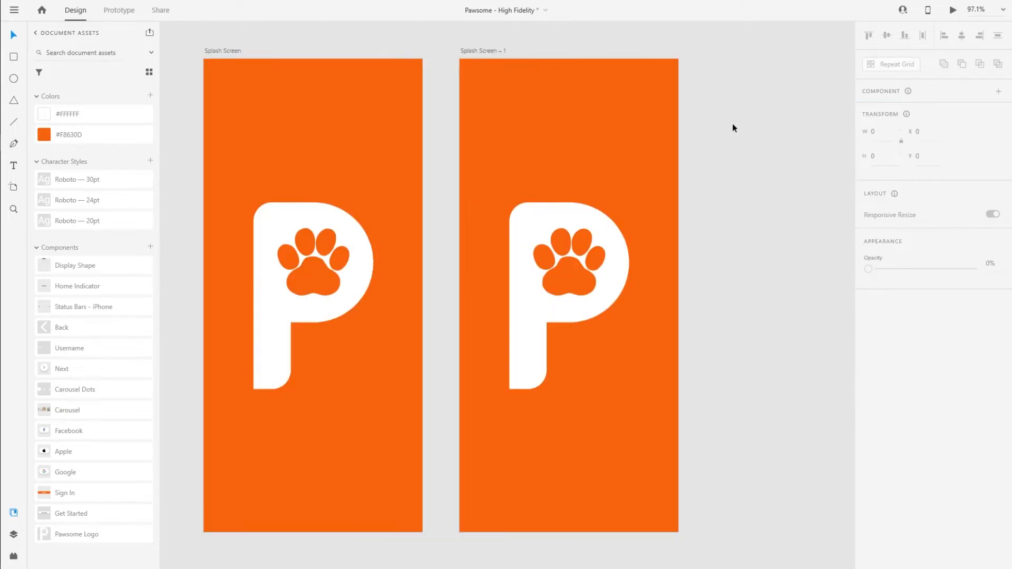
pyautogui.click(474, 52)
pyautogui.doubleClick(491, 51)
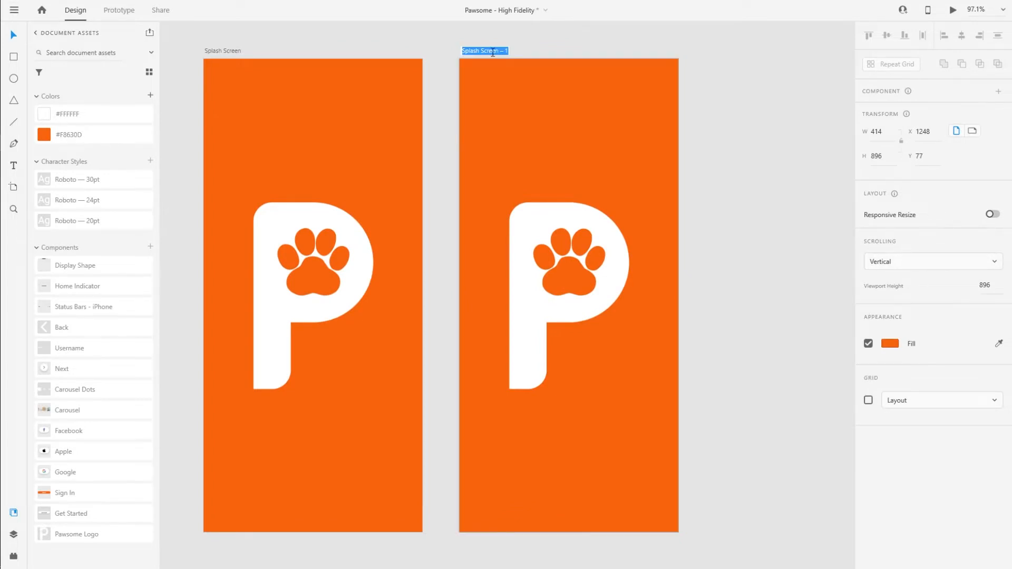
pyautogui.write('Get Started')
pyautogui.press('Return')
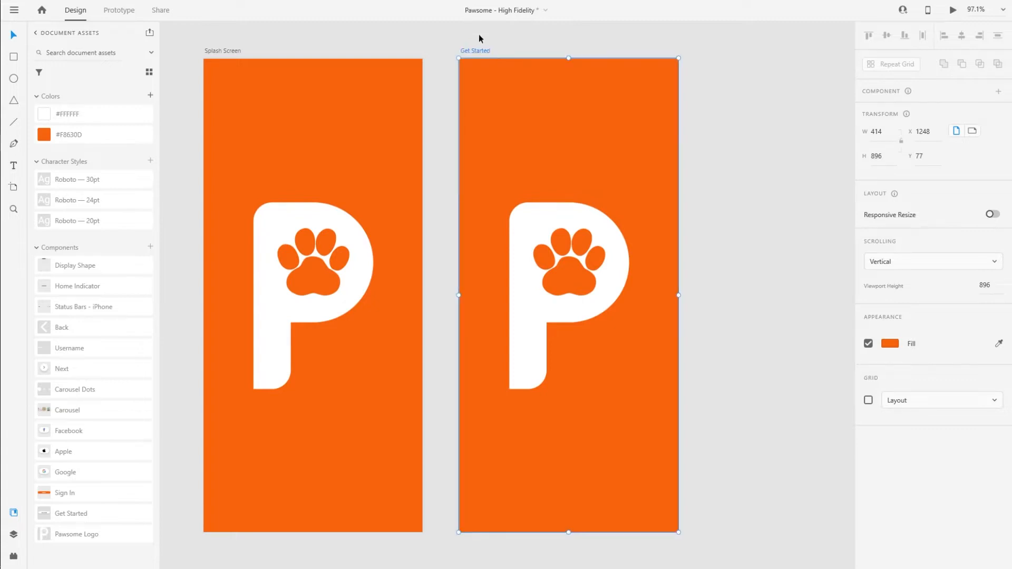
# Move the logo on the Get Started artboard straight up to Y 56.
pyautogui.click(604, 256)
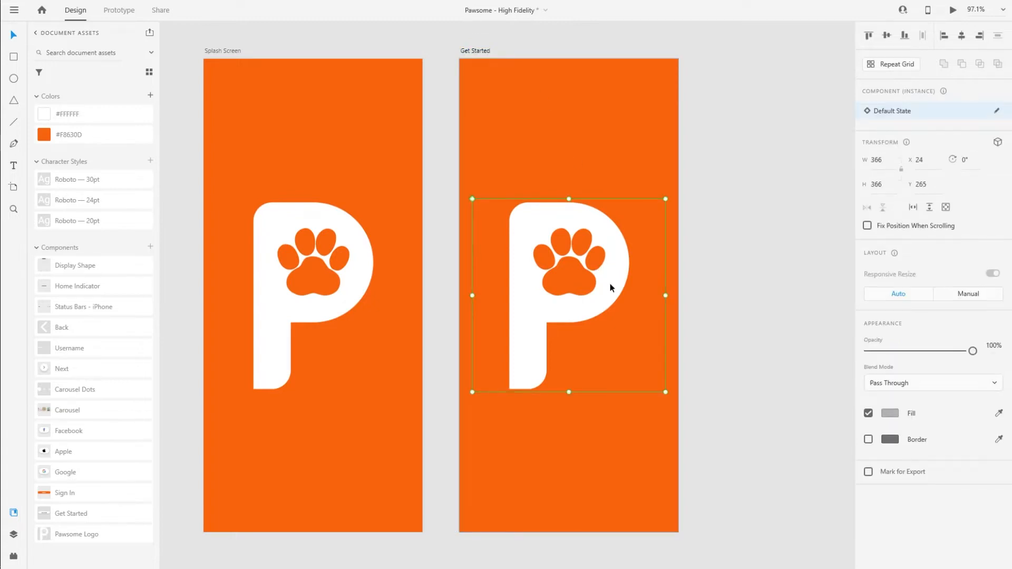
pyautogui.hotkey('ctrl', 'y')
pyautogui.moveTo(610, 288); pyautogui.dragTo(617, 162)
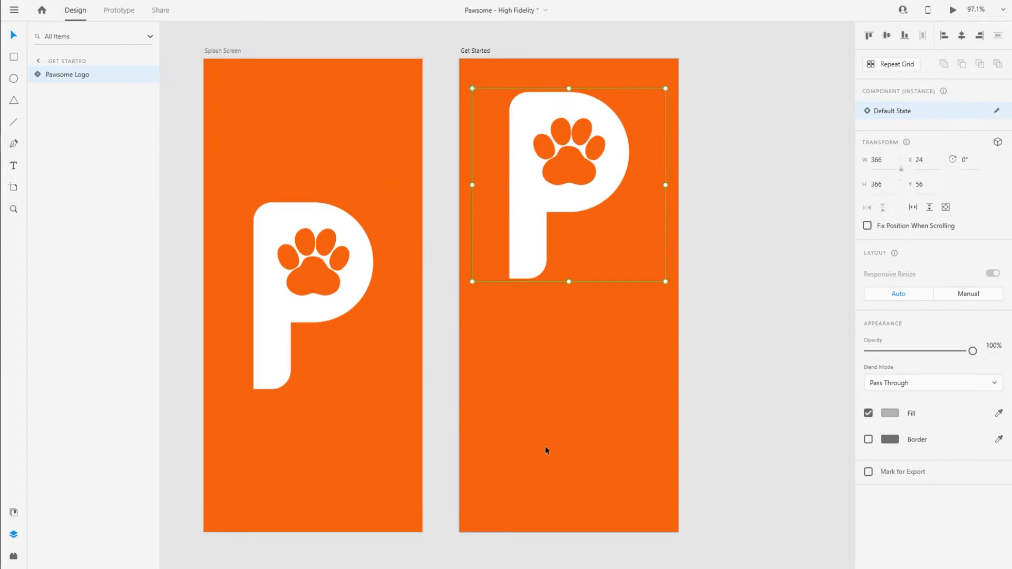
# Place the Get Started component centred below the logo at Y 546, with the Sign In component beneath it.
pyautogui.hotkey('ctrl', 'shift', 'y')
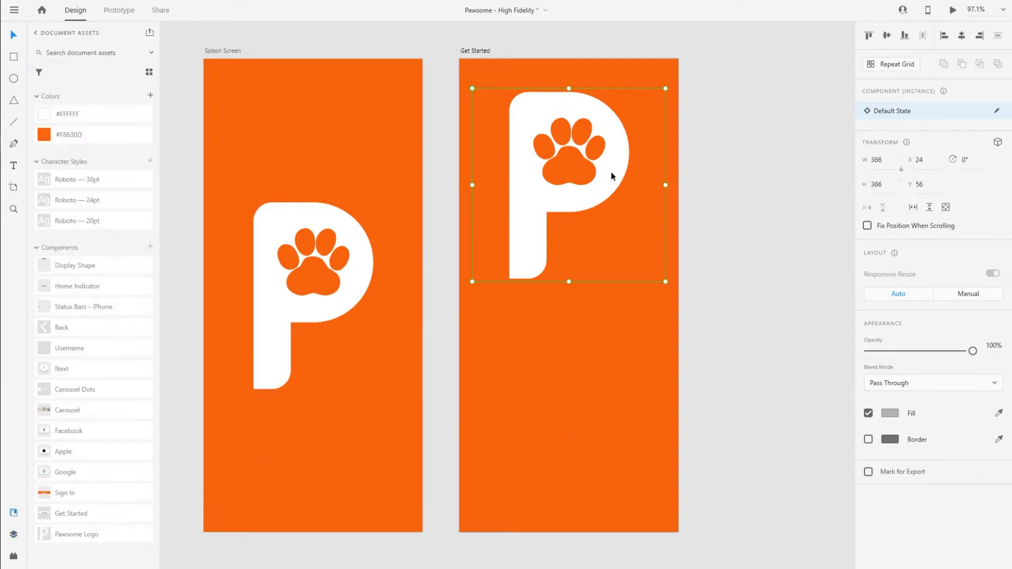
pyautogui.click(561, 372)
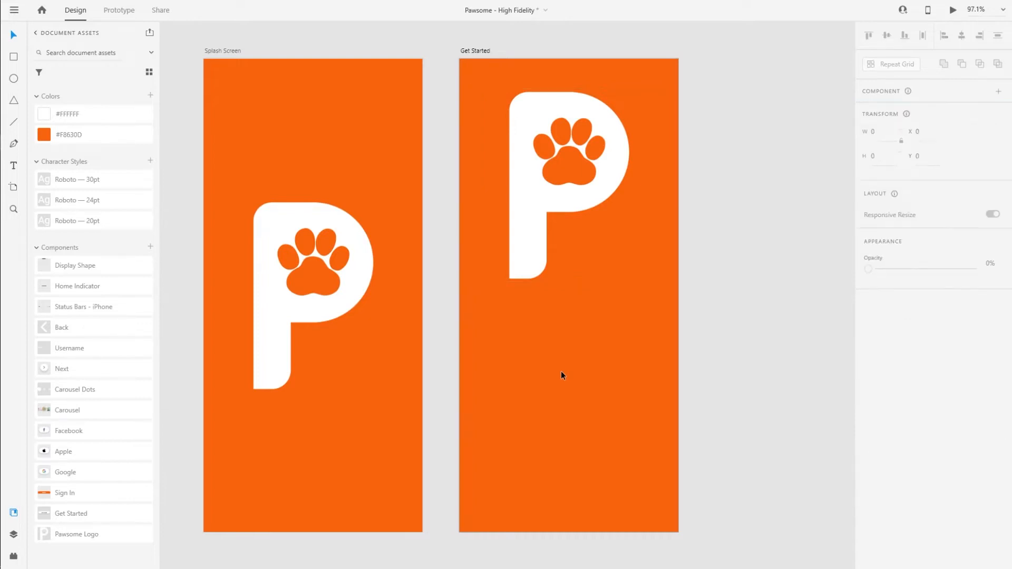
pyautogui.moveTo(58, 516); pyautogui.dragTo(581, 366)
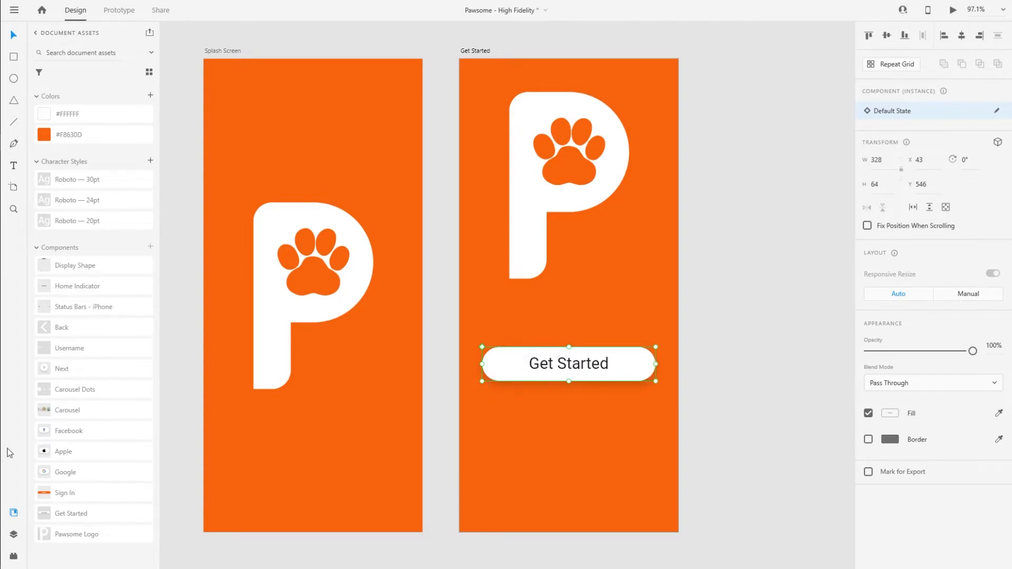
pyautogui.moveTo(52, 496); pyautogui.dragTo(558, 419)
# Place the Google, Apple and Facebook components in a row below the Sign In button.
pyautogui.moveTo(65, 471); pyautogui.dragTo(521, 466)
pyautogui.moveTo(64, 451); pyautogui.dragTo(573, 469)
pyautogui.moveTo(68, 431)
pyautogui.mouseDown()
pyautogui.moveTo(651, 485)
pyautogui.moveTo(630, 468)
pyautogui.mouseUp()
# Delete the Apple button and place a fresh Apple component midway between the Google and Facebook buttons.
pyautogui.click(572, 468)
pyautogui.hotkey('ctrl', 'y')
pyautogui.click(38, 93)
pyautogui.press('Delete')
pyautogui.hotkey('ctrl', 'shift', 'y')
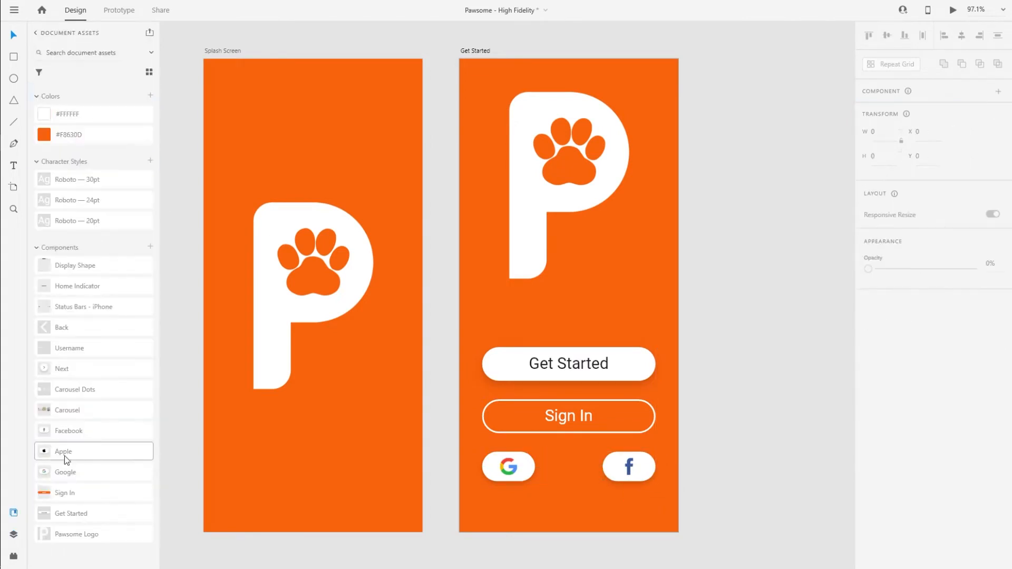
pyautogui.moveTo(64, 452); pyautogui.dragTo(561, 472)
pyautogui.click(646, 493)
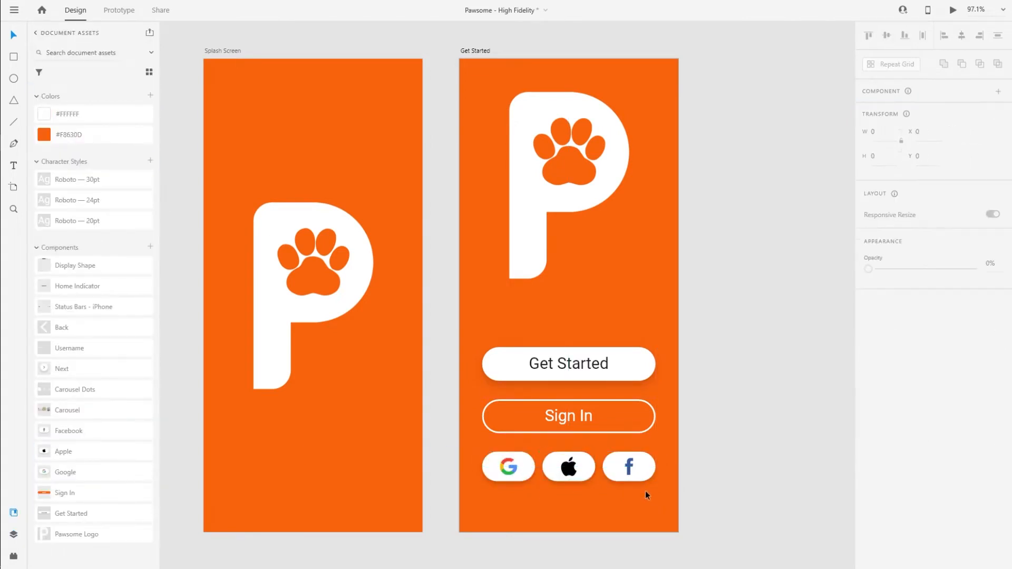
# Group the Google, Apple and Facebook buttons and name the group Social Media.
pyautogui.moveTo(646, 493); pyautogui.dragTo(502, 476)
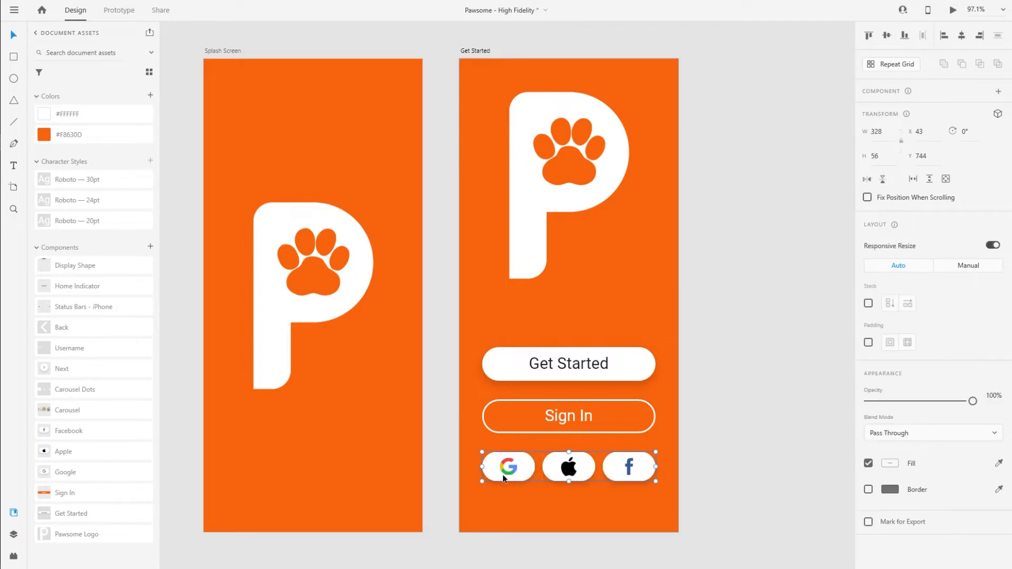
pyautogui.hotkey('ctrl', 'g')
pyautogui.hotkey('ctrl', 'y')
pyautogui.doubleClick(53, 75)
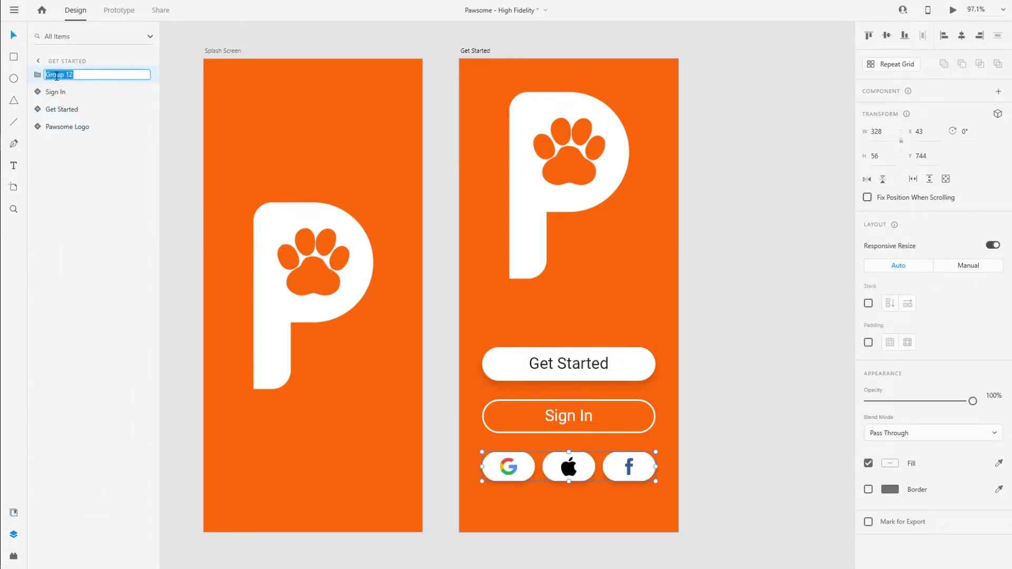
pyautogui.write('Social Media')
pyautogui.press('Return')
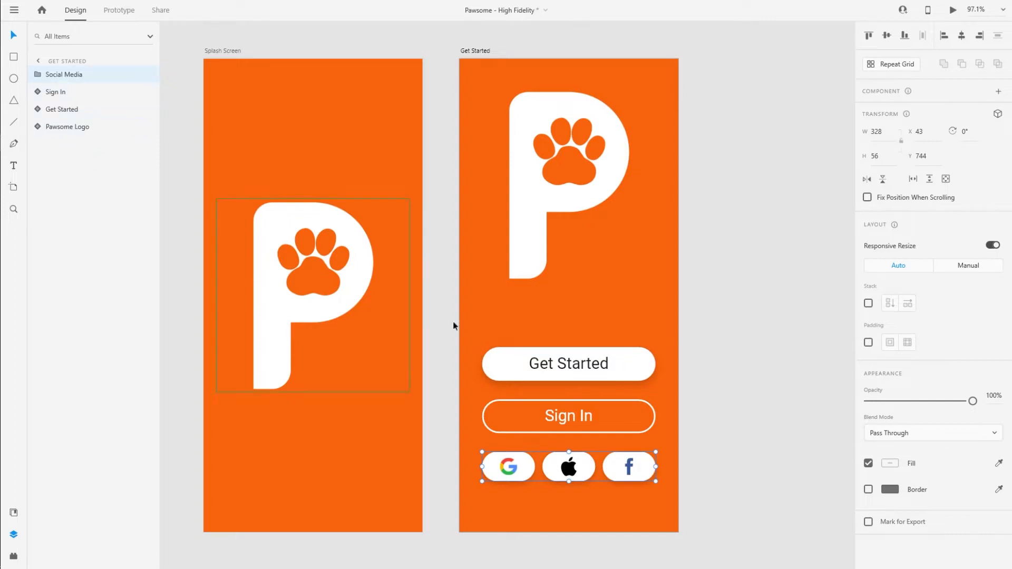
# Group the Get Started, Sign In and Social Media items as Get Started and shift the group down to Y 560.
pyautogui.click(497, 320)
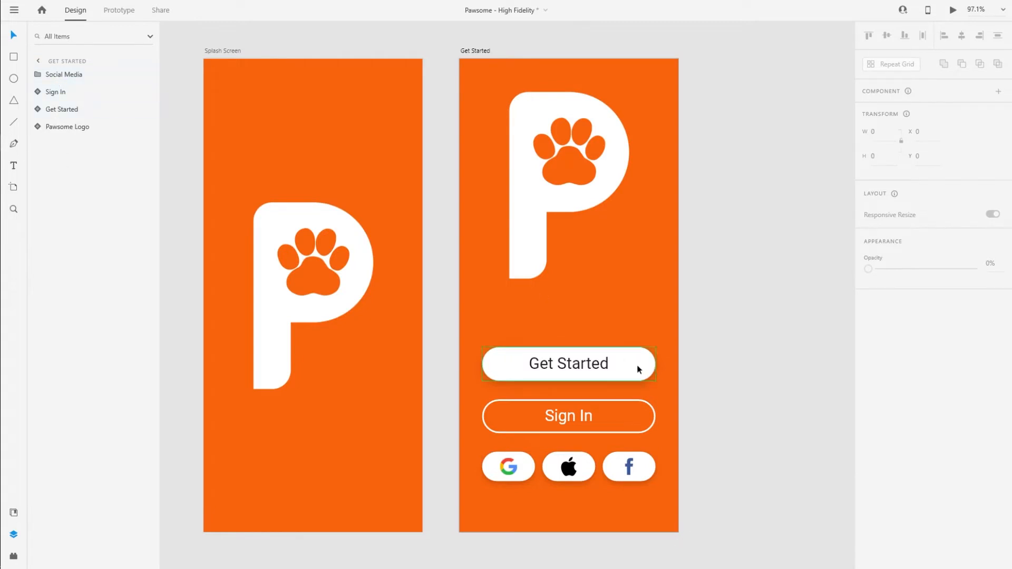
pyautogui.click(641, 479)
pyautogui.keyDown('shift'); pyautogui.click(623, 420); pyautogui.keyUp('shift')
pyautogui.keyDown('shift'); pyautogui.click(606, 363); pyautogui.keyUp('shift')
pyautogui.hotkey('ctrl', 'g')
pyautogui.doubleClick(54, 74)
pyautogui.write('Get Started')
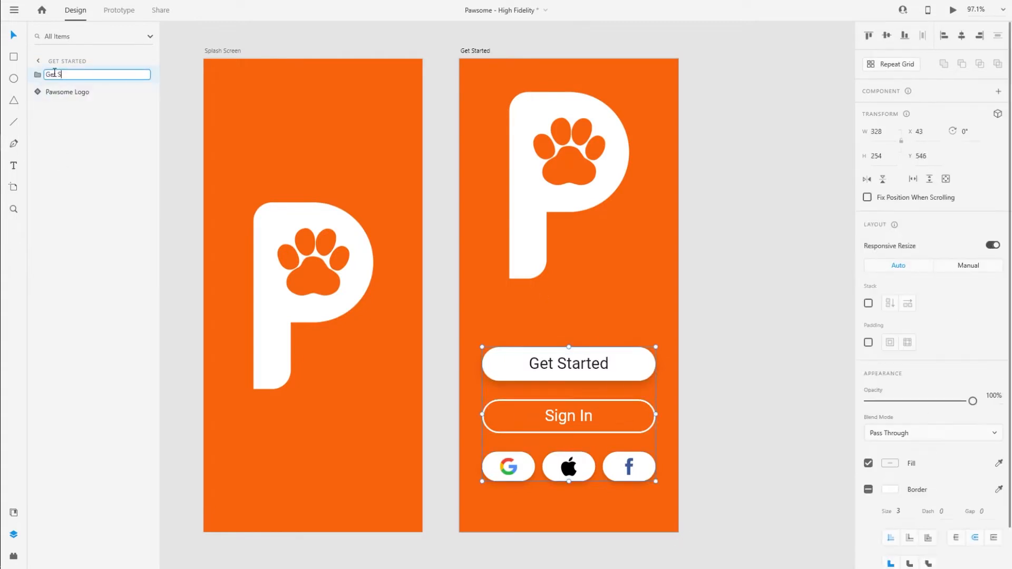
pyautogui.press('Return')
pyautogui.moveTo(635, 371); pyautogui.dragTo(634, 375)
pyautogui.click(626, 332)
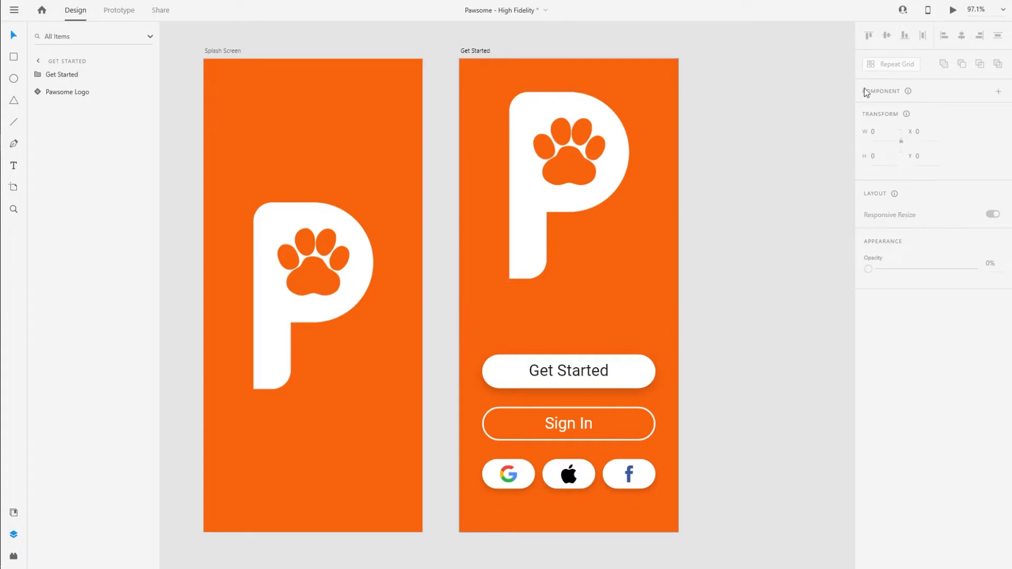
# Duplicate the Get Started artboard and rename the copy Onboarding 1.
pyautogui.click(476, 52)
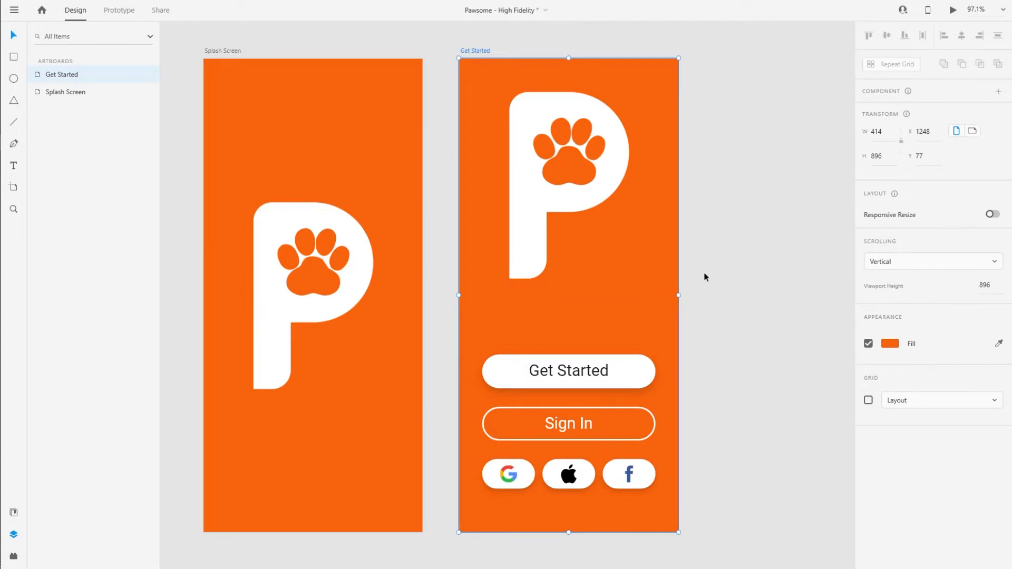
pyautogui.hotkey('ctrl', 'd')
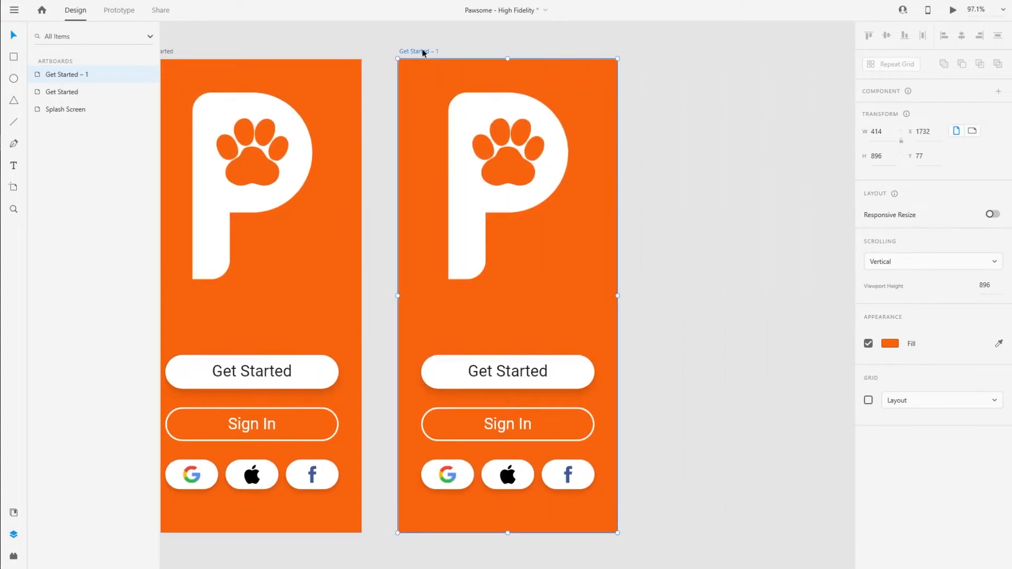
pyautogui.doubleClick(424, 51)
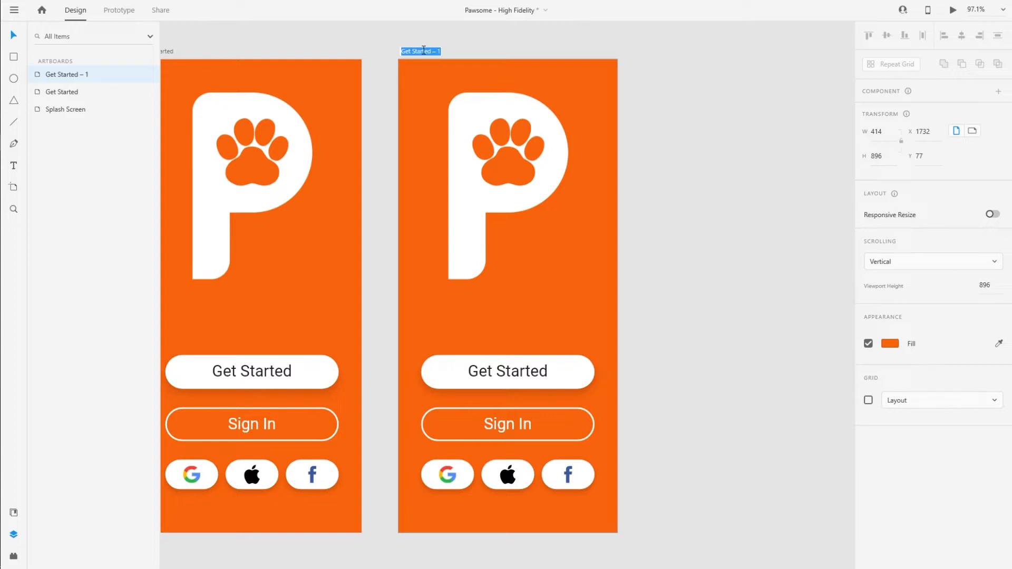
pyautogui.write('Onboarding')
pyautogui.press('Return')
pyautogui.doubleClick(425, 51)
pyautogui.press('Right')
pyautogui.write('1')
pyautogui.press('Return')
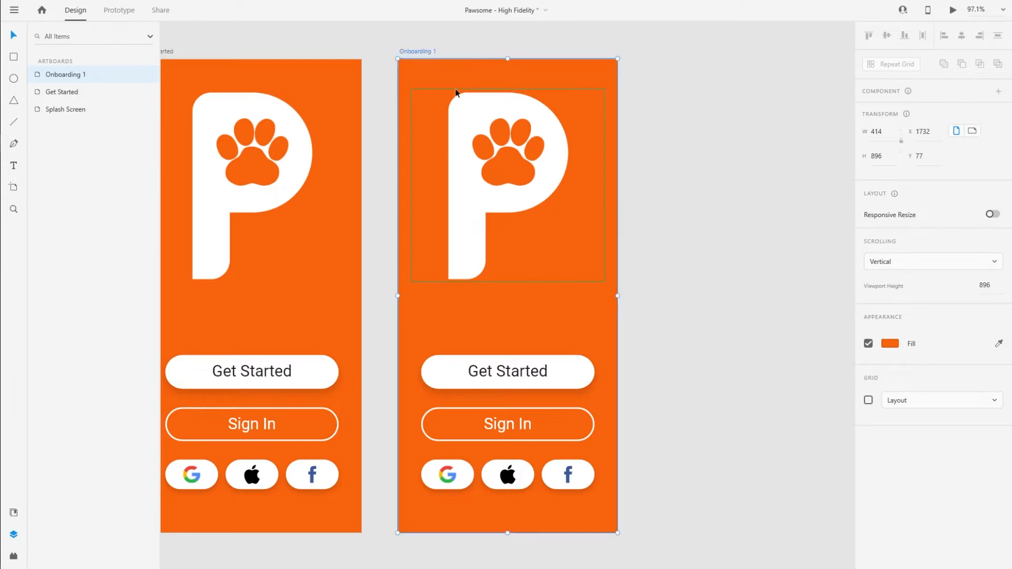
# Resize the Pawsome logo on Onboarding 1 to 100 by 100 and centre it near the artboard's top at X 157, Y 56.
pyautogui.click(604, 186)
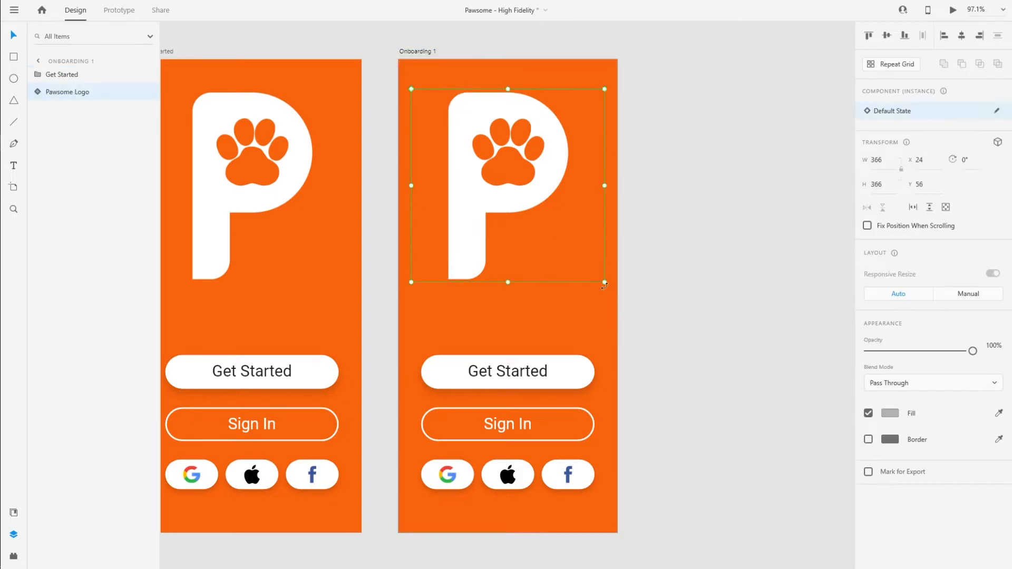
pyautogui.moveTo(604, 282); pyautogui.dragTo(588, 214)
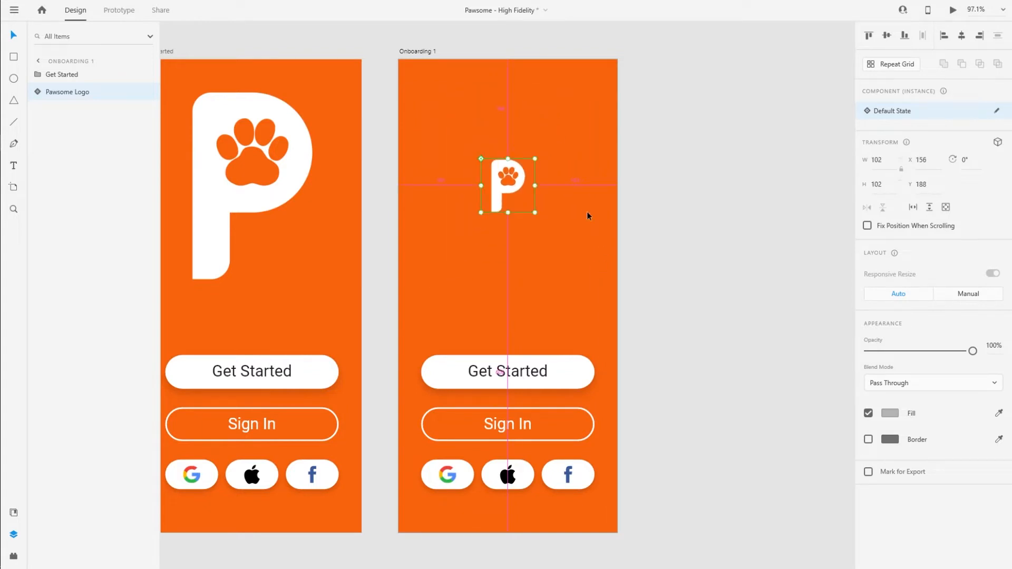
pyautogui.click(894, 160)
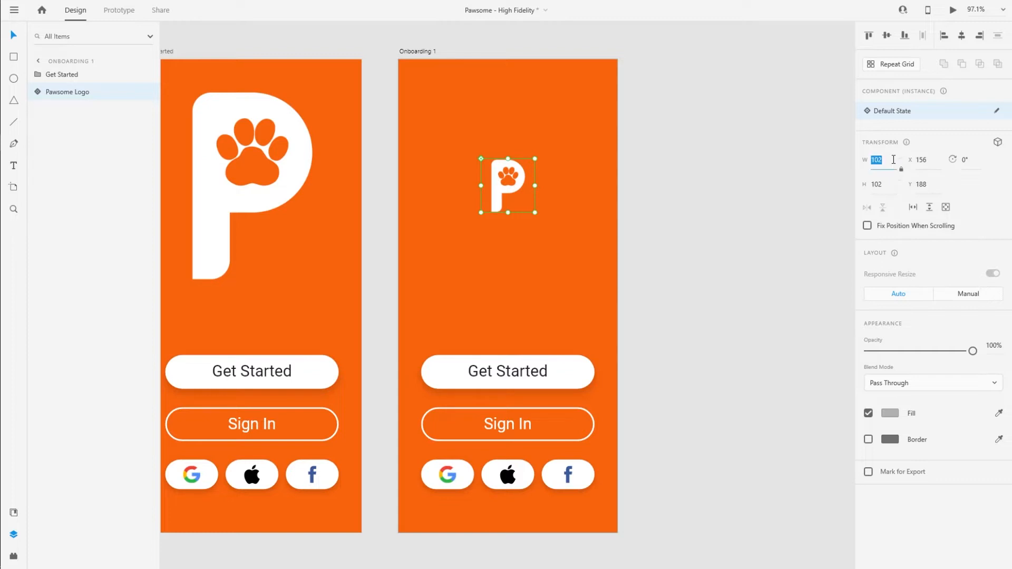
pyautogui.write('100')
pyautogui.press('Return')
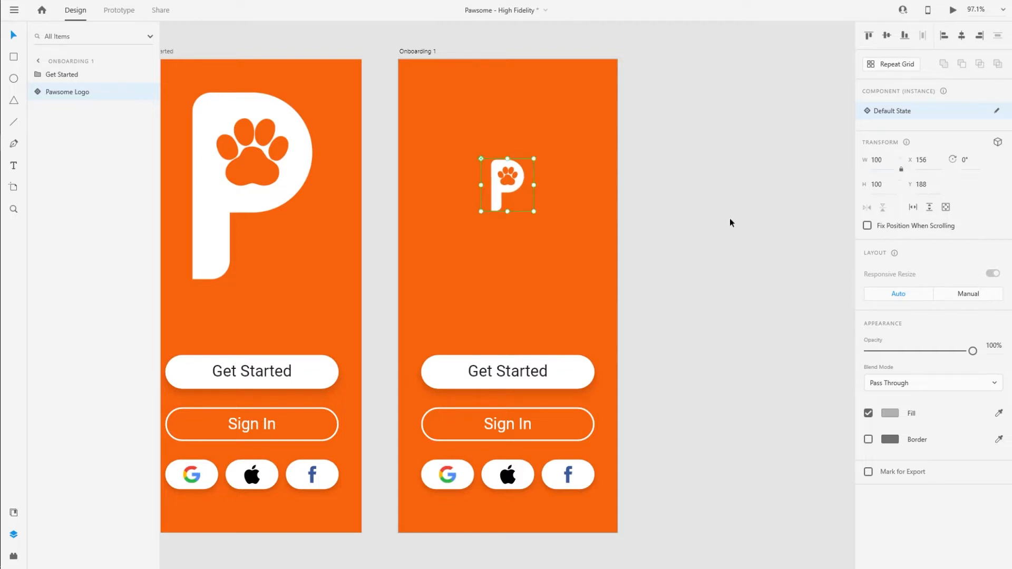
pyautogui.moveTo(510, 188); pyautogui.dragTo(512, 121)
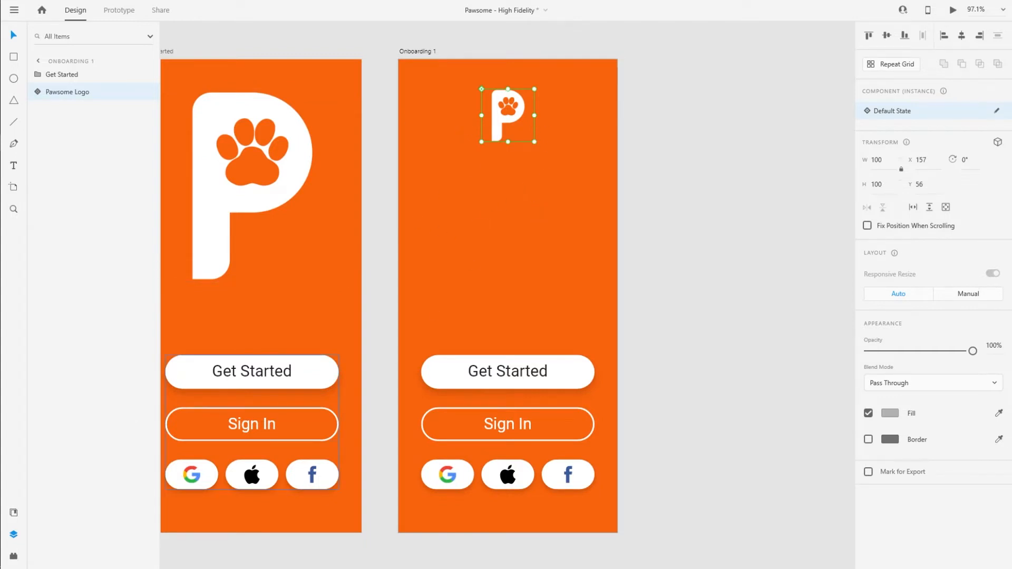
pyautogui.click(496, 162)
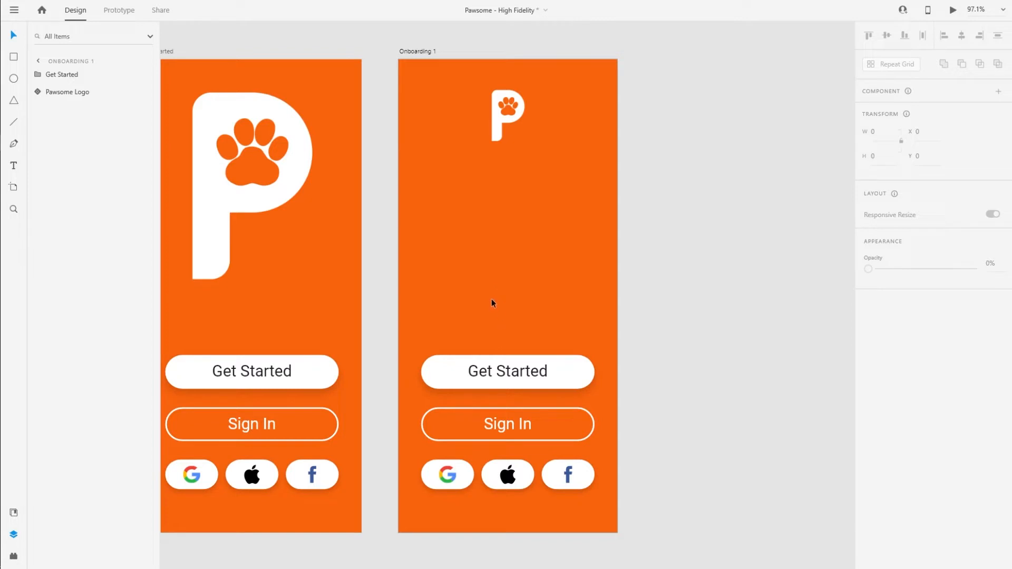
# Save the document and place the Back component to the left of the logo at X 30, Y 93.
pyautogui.hotkey('ctrl', 's')
pyautogui.hotkey('ctrl', 'shift', 'y')
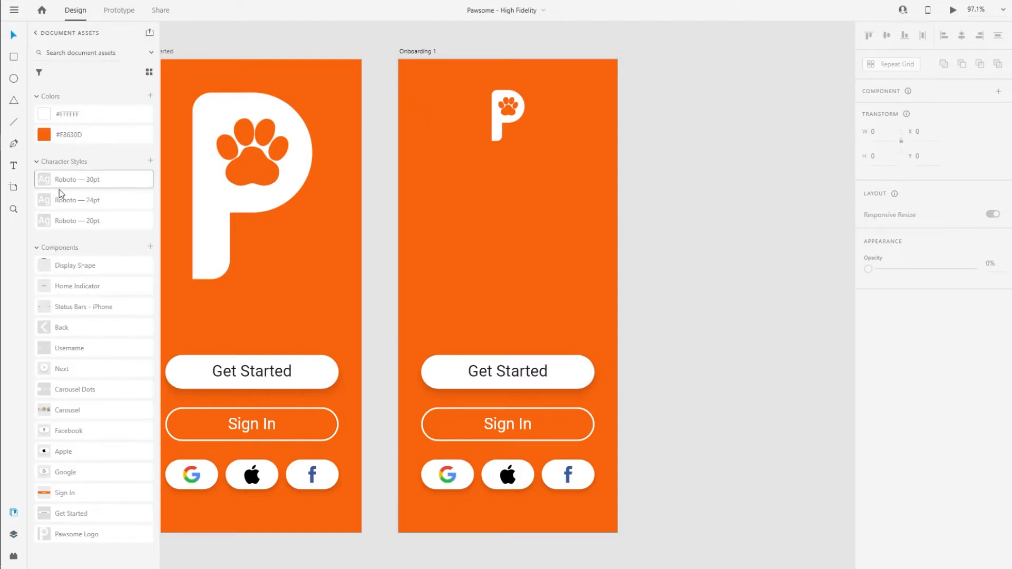
pyautogui.moveTo(62, 335); pyautogui.dragTo(420, 115)
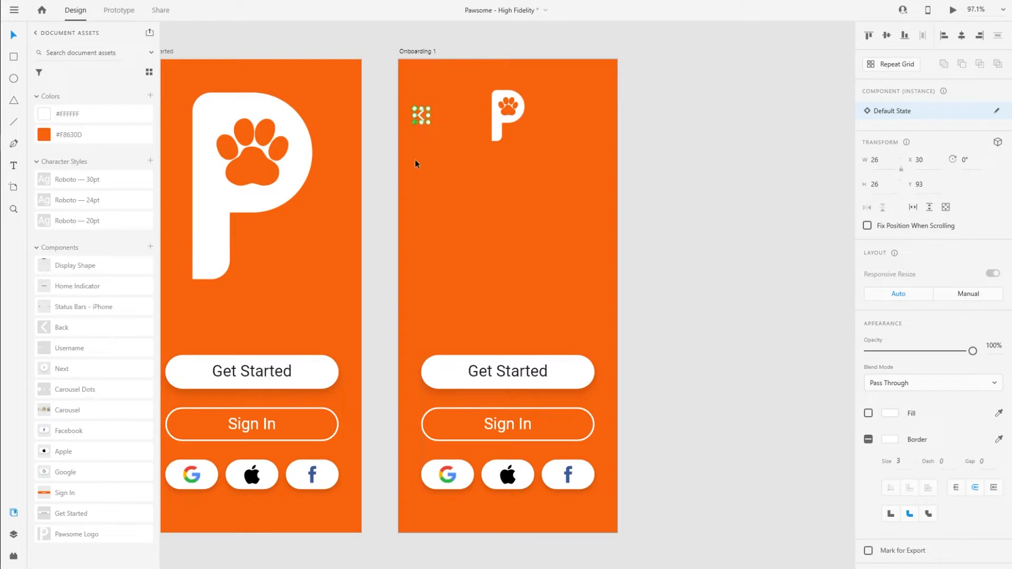
pyautogui.click(463, 184)
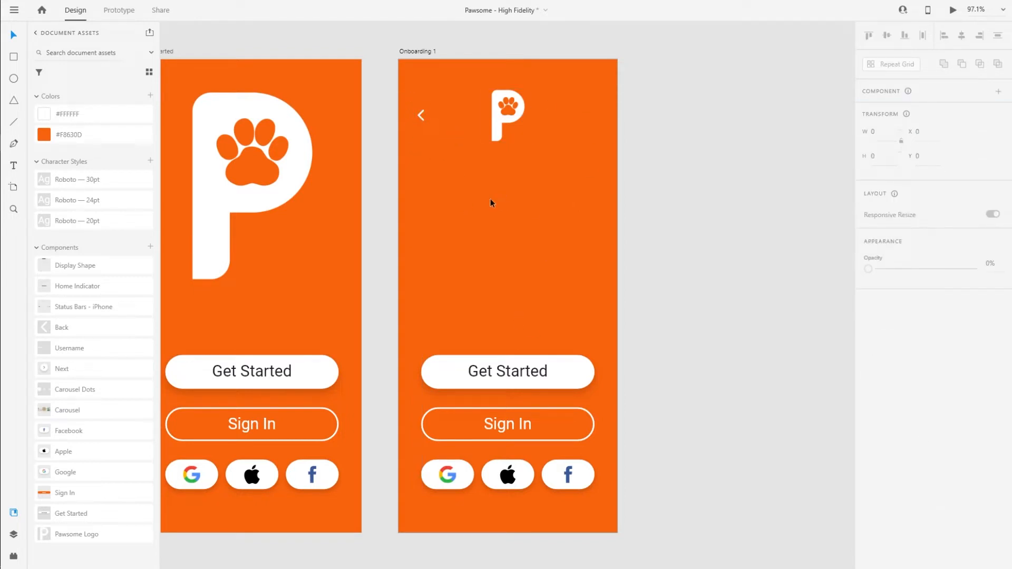
# Add the text Skip in Roboto size 20 to the right of the logo at X 352, Y 94, with 70% opacity.
pyautogui.press('t')
pyautogui.click(497, 175)
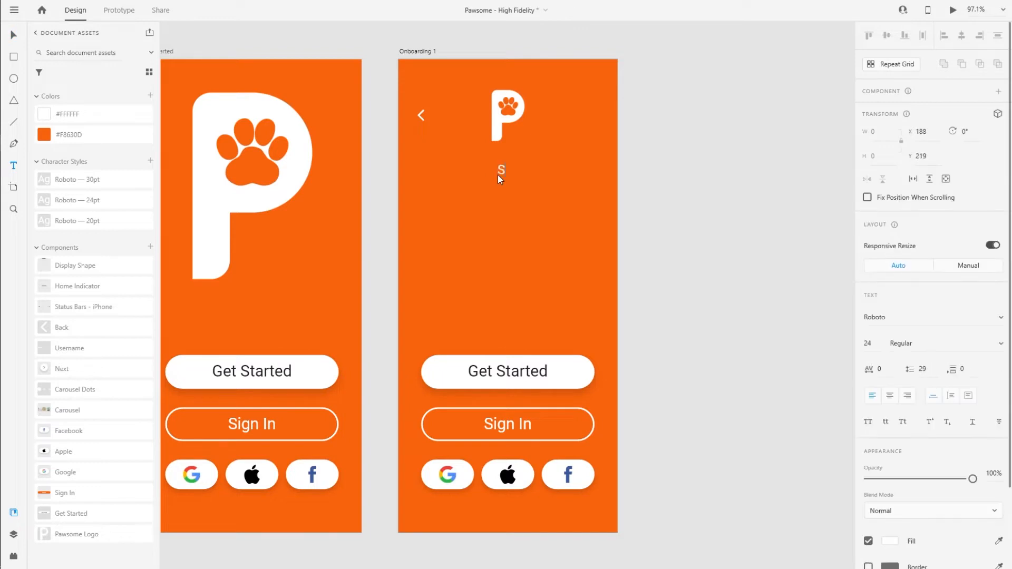
pyautogui.press('Escape')
pyautogui.moveTo(497, 175); pyautogui.dragTo(584, 113)
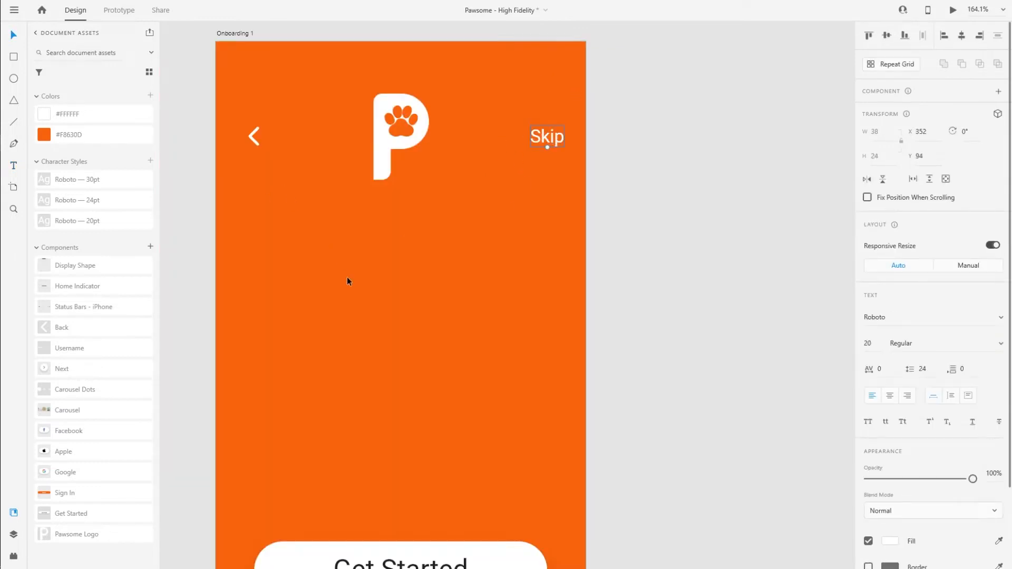
pyautogui.moveTo(316, 276); pyautogui.dragTo(424, 284)
pyautogui.scroll(-3, 485, 289)
pyautogui.moveTo(504, 331); pyautogui.dragTo(486, 247)
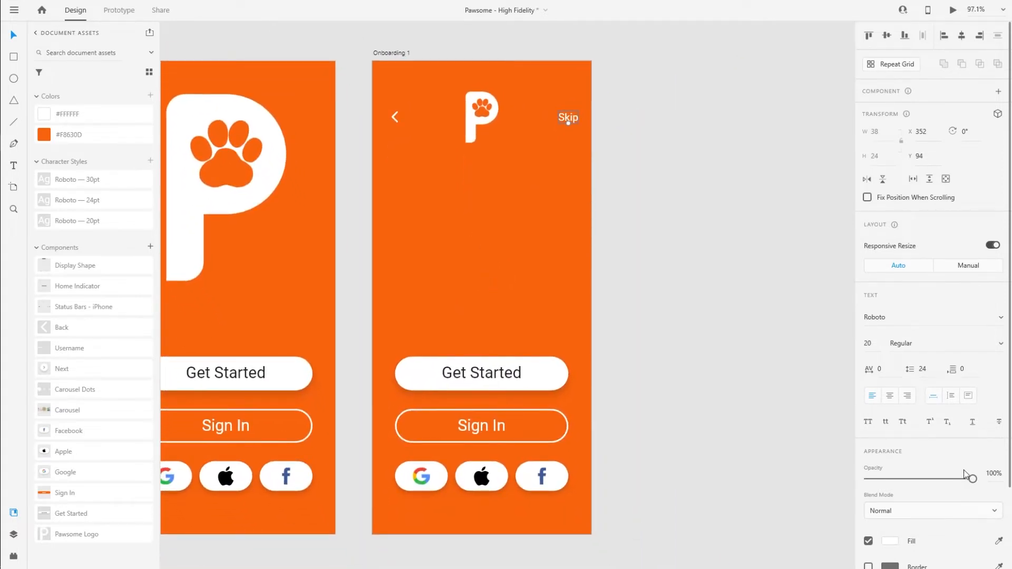
pyautogui.moveTo(973, 479); pyautogui.dragTo(942, 479)
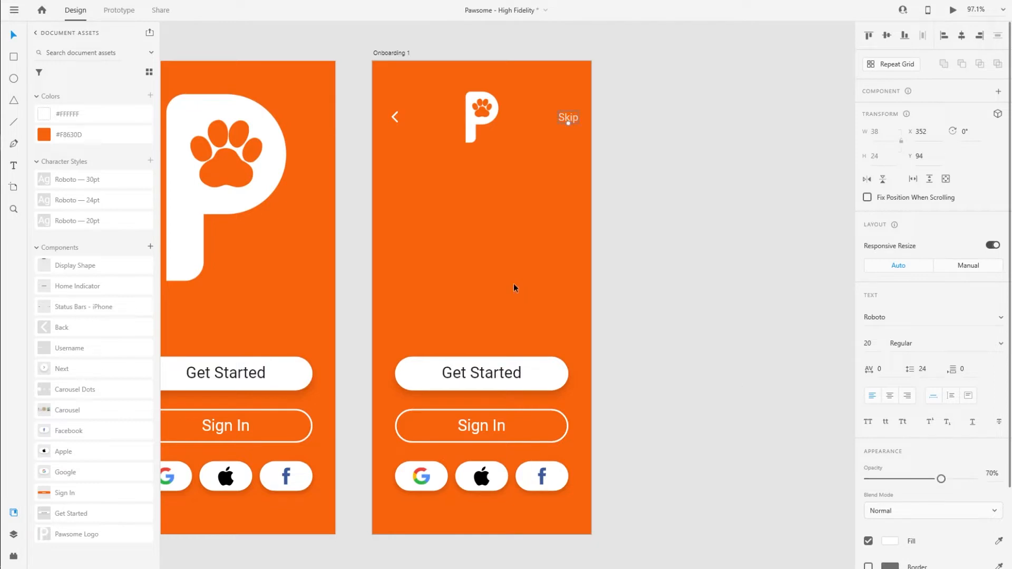
pyautogui.click(447, 251)
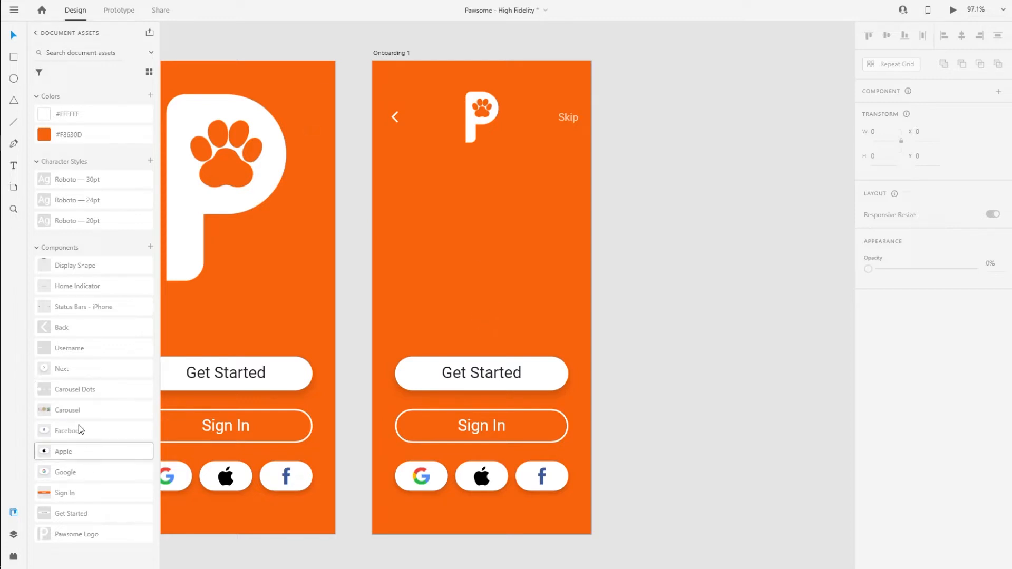
# Place the Carousel component below the logo at X 30, Y 156 and move the Get Started group down past the artboard's lower edge.
pyautogui.moveTo(62, 414); pyautogui.dragTo(437, 234)
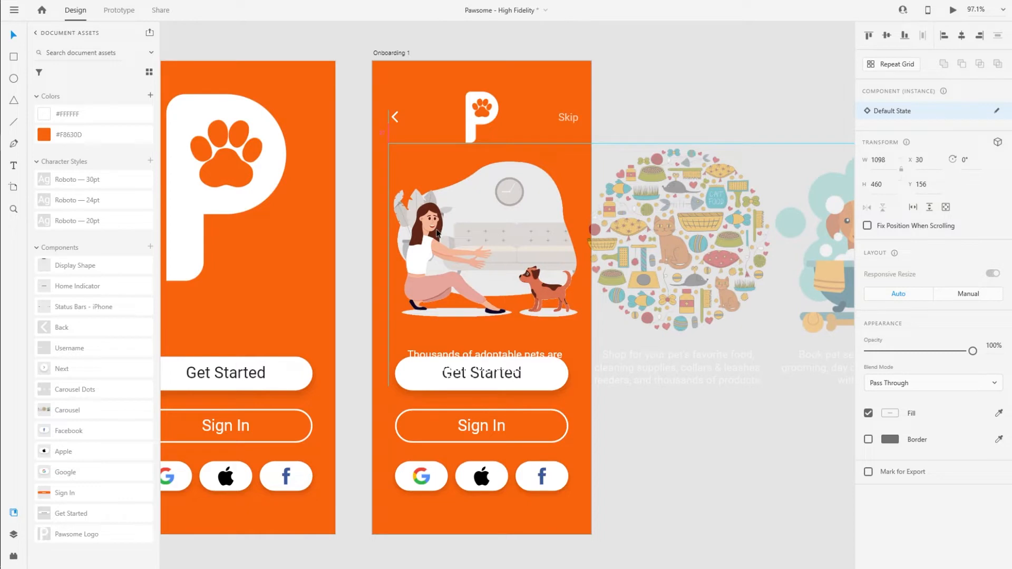
pyautogui.moveTo(437, 234); pyautogui.dragTo(437, 234)
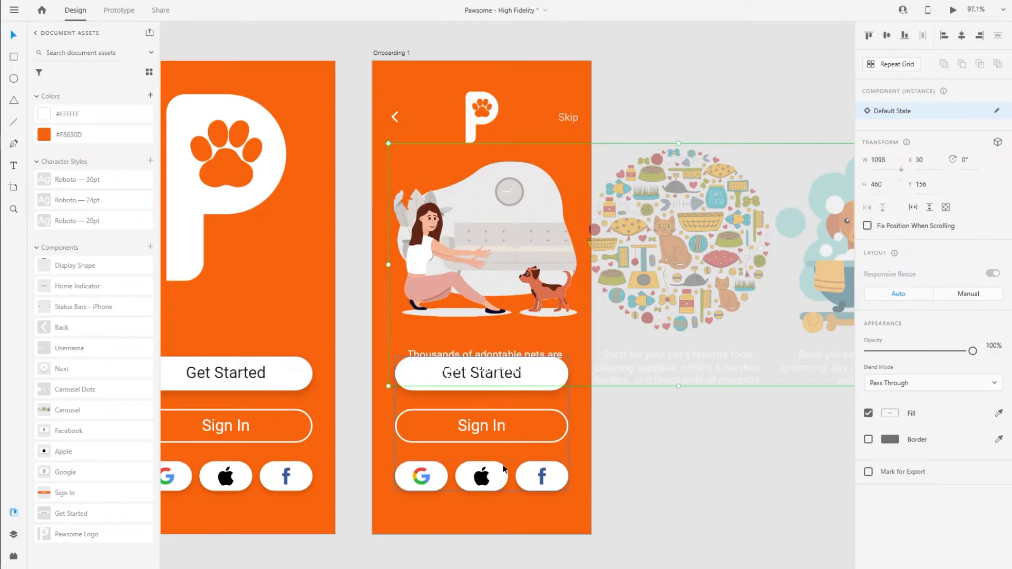
pyautogui.click(560, 426)
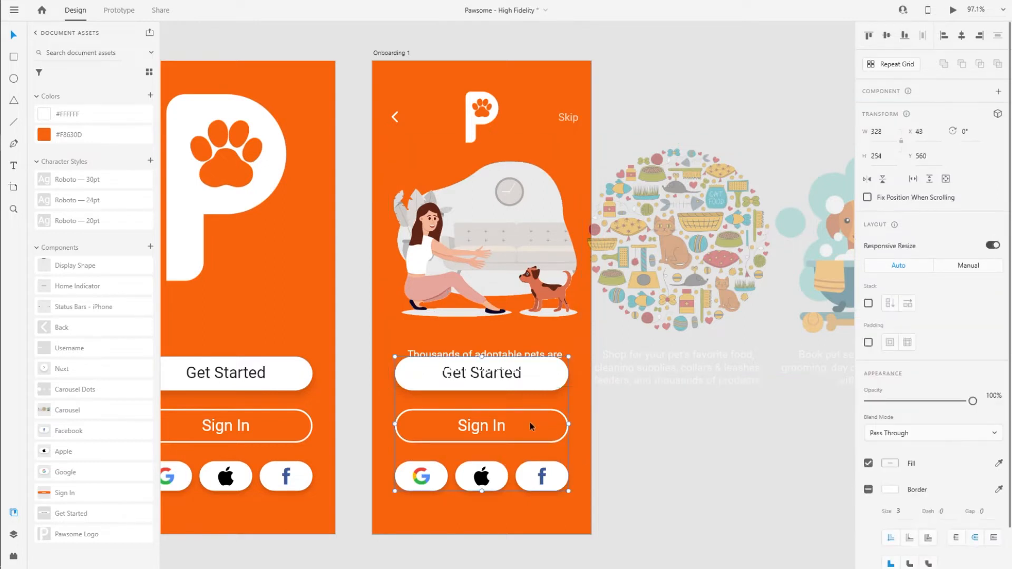
pyautogui.moveTo(531, 427); pyautogui.dragTo(536, 476)
pyautogui.click(463, 296)
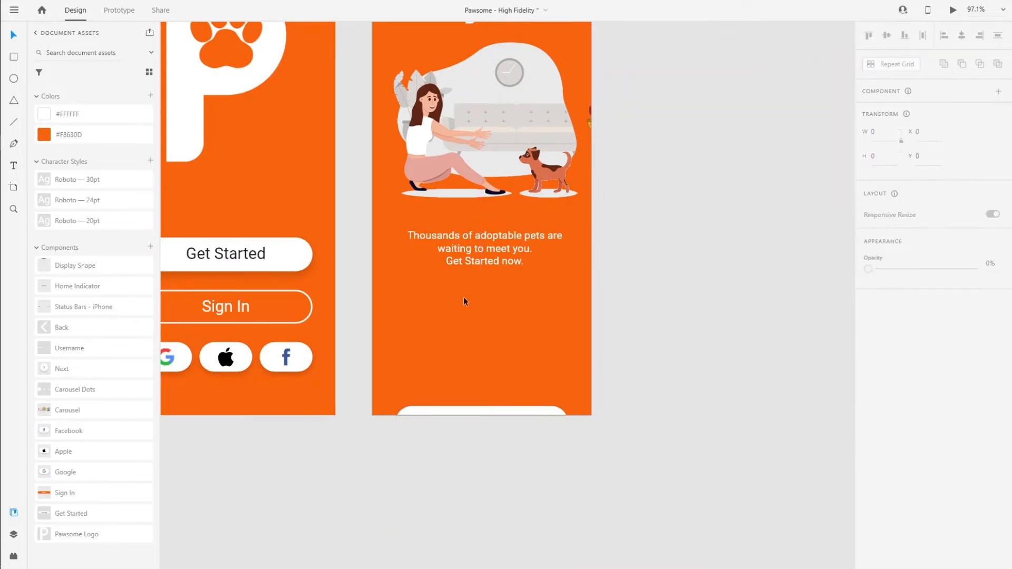
# Nudge the carousel left to X 25, keeping it at Y 156 below the logo.
pyautogui.scroll(3, 463, 296)
pyautogui.click(477, 228)
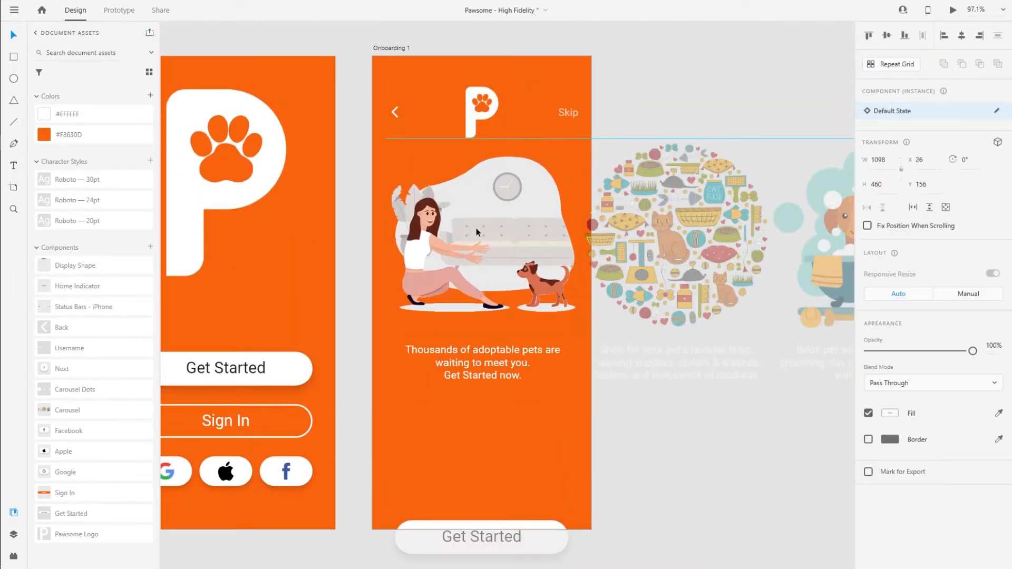
pyautogui.moveTo(476, 228); pyautogui.dragTo(479, 228)
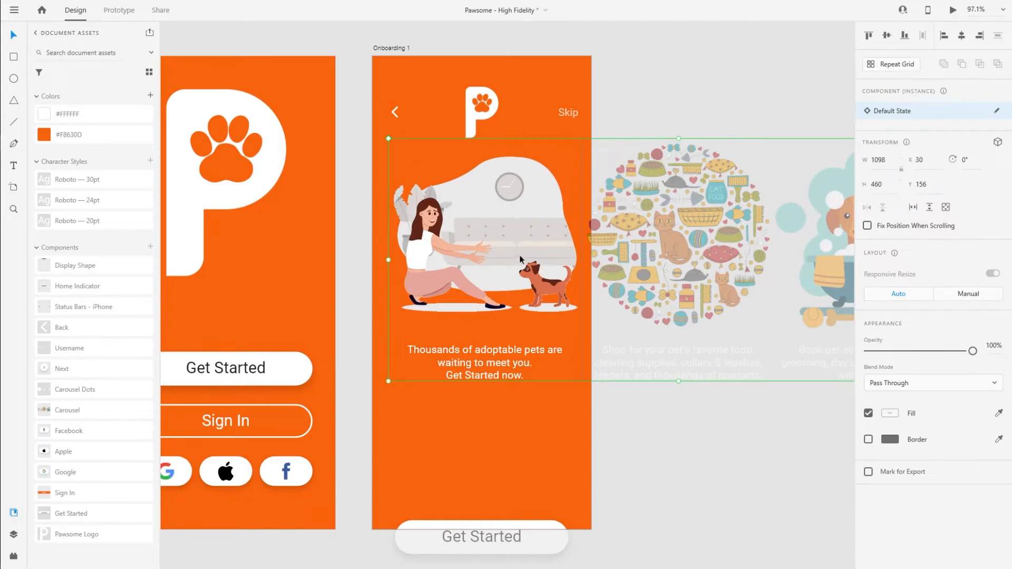
pyautogui.press('Left')
pyautogui.press('Left')
pyautogui.press('Left')
pyautogui.press('Left')
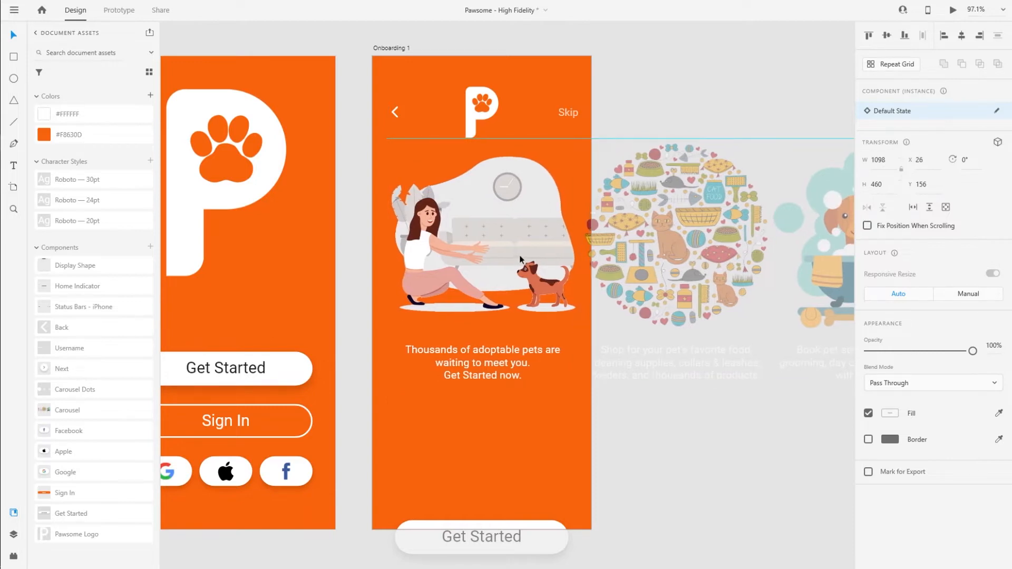
pyautogui.press('Left')
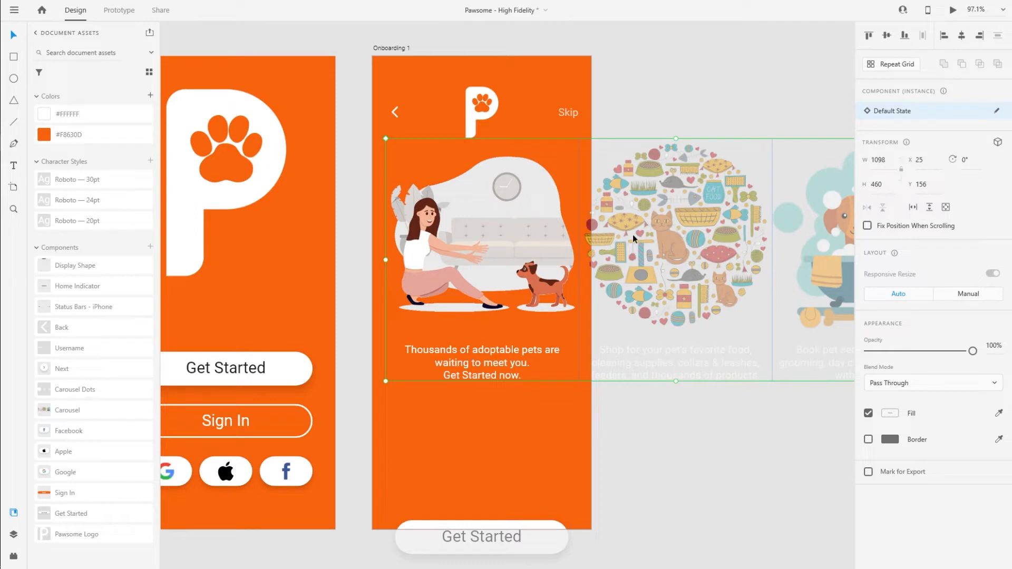
# Reduce the opacity of the Carousel 2 and Carousel 3 groups inside the carousel to 30%.
pyautogui.hotkey('ctrl', 'y')
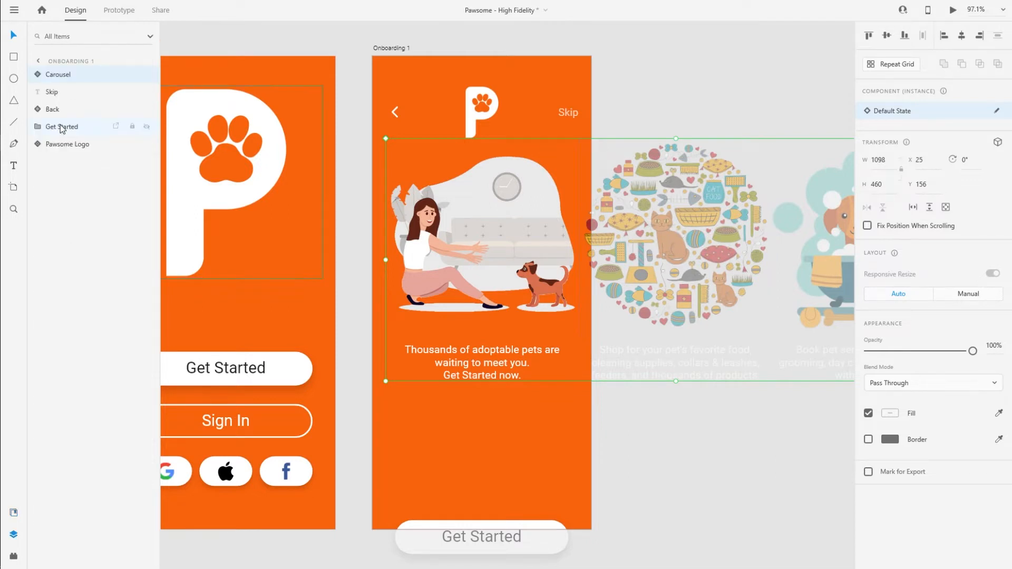
pyautogui.click(37, 74)
pyautogui.click(72, 109)
pyautogui.keyDown('shift'); pyautogui.click(72, 92); pyautogui.keyUp('shift')
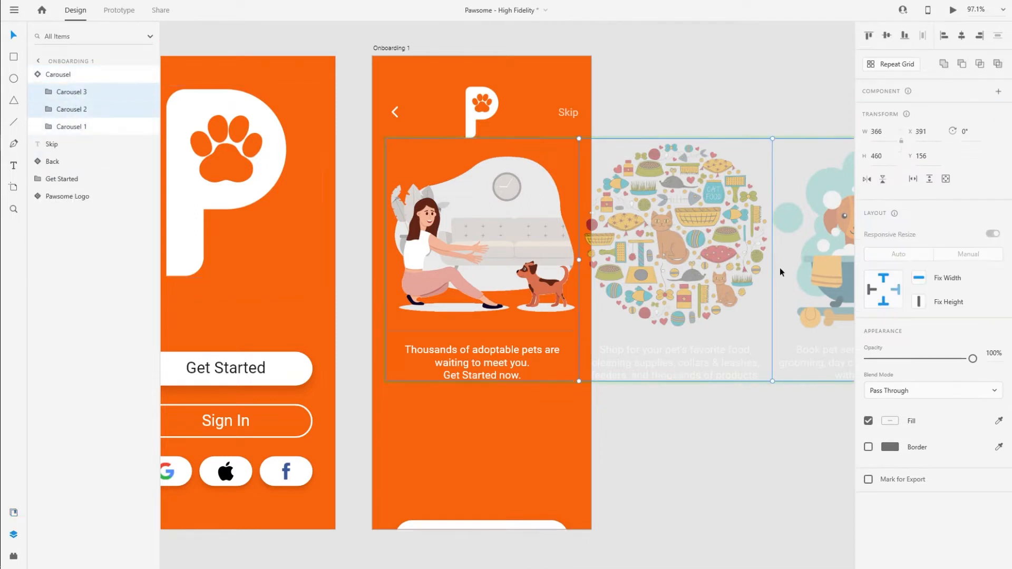
pyautogui.moveTo(973, 359); pyautogui.dragTo(901, 362)
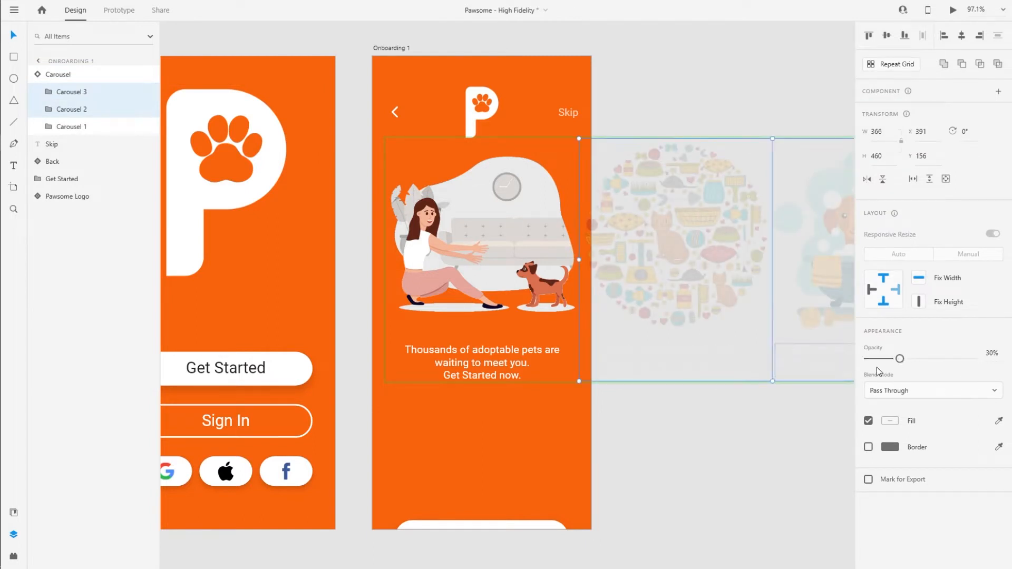
pyautogui.click(473, 431)
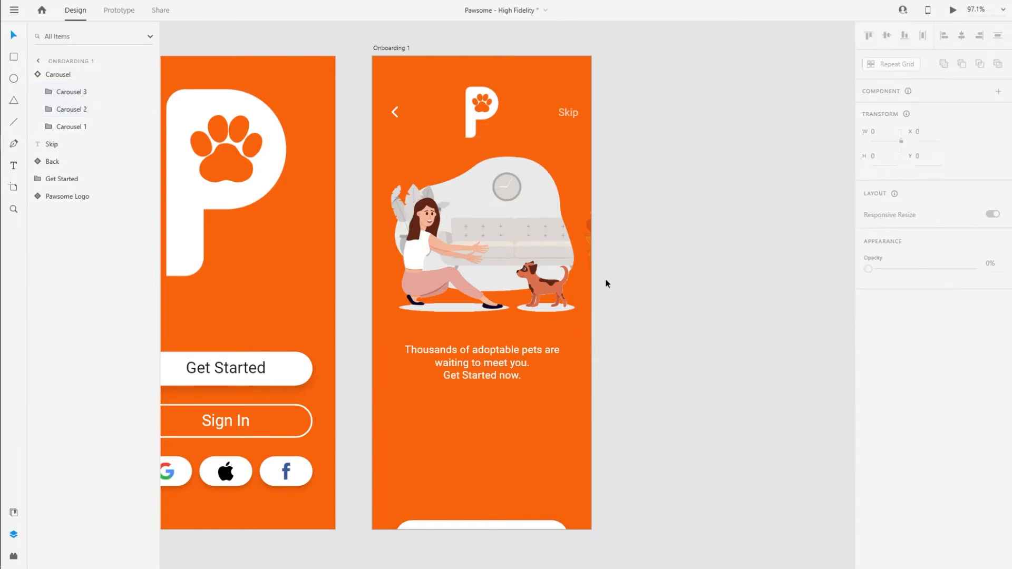
# Place the Carousel Dots component centred below the carousel text on Onboarding 1 at X 175, Y 665.
pyautogui.scroll(-3, 492, 397)
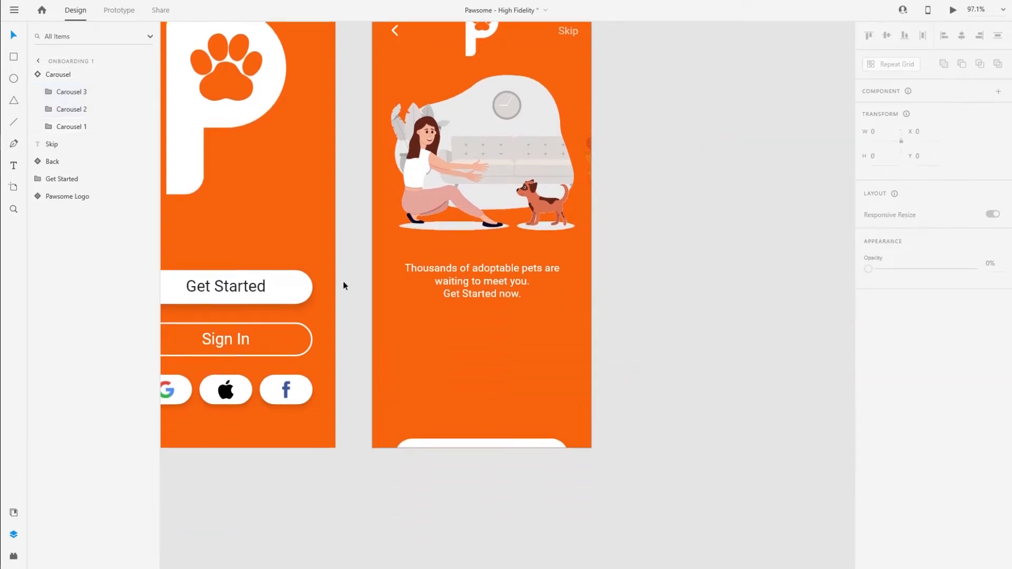
pyautogui.hotkey('ctrl', 'shift', 'y')
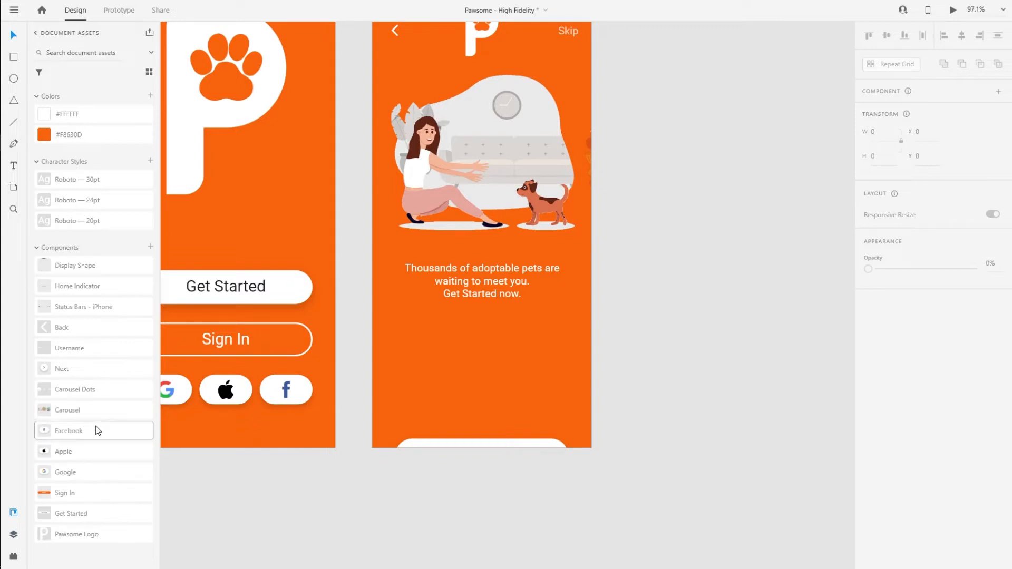
pyautogui.moveTo(73, 397); pyautogui.dragTo(481, 330)
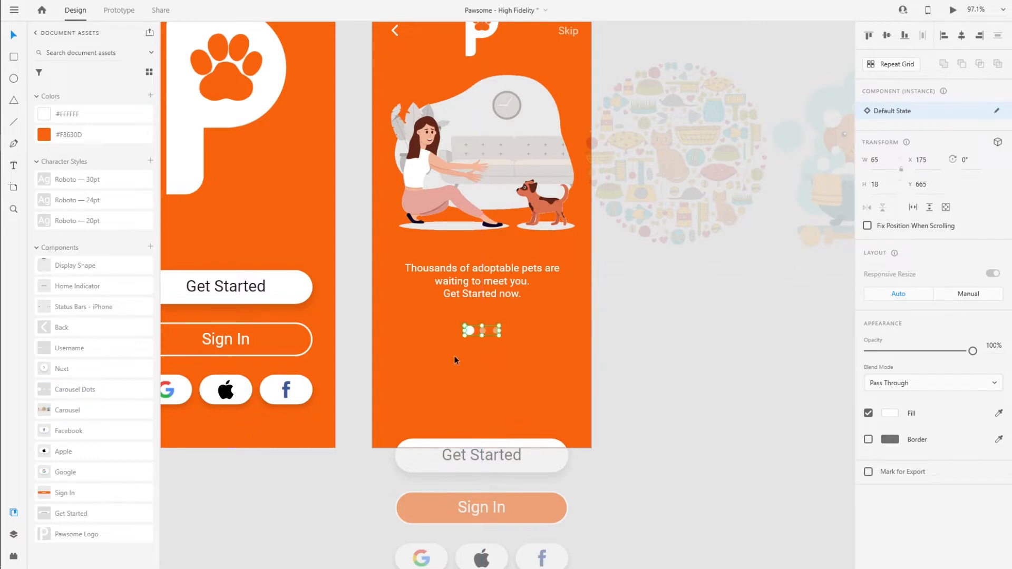
pyautogui.scroll(3, 454, 355)
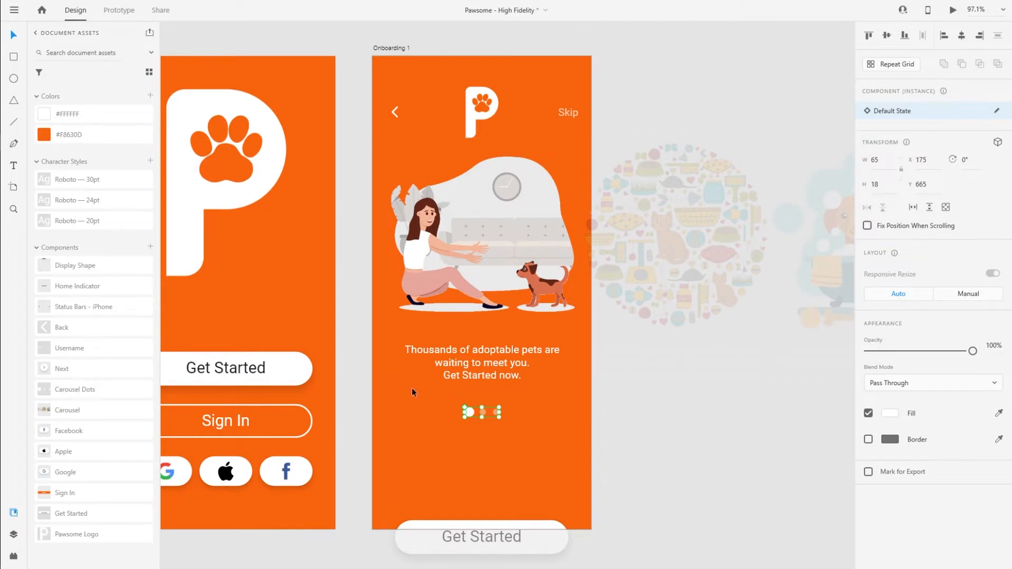
pyautogui.click(411, 407)
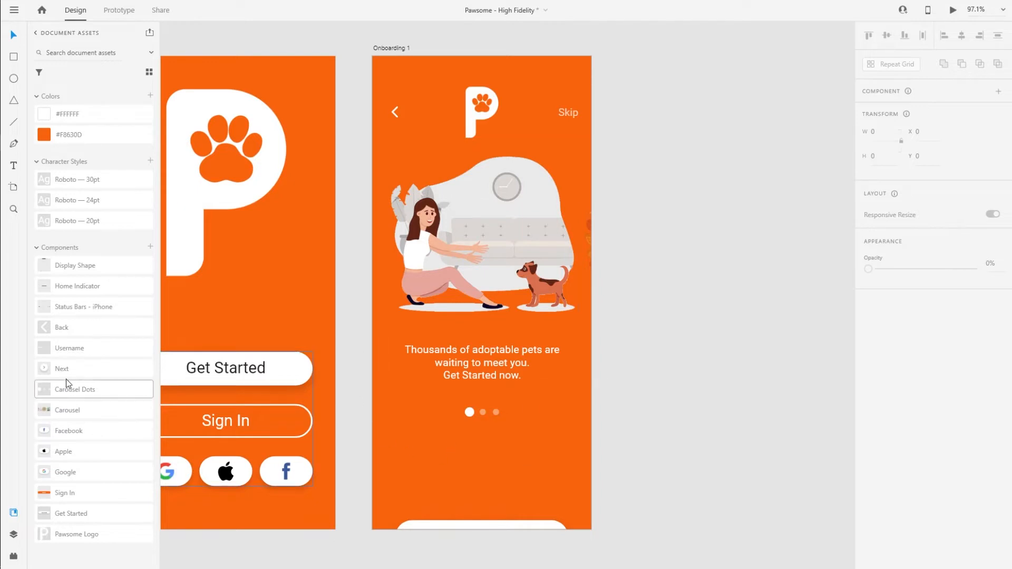
# Place the Next component below the carousel dots at X 326, Y 749 and shift the Get Started group slightly further down.
pyautogui.moveTo(62, 373); pyautogui.dragTo(573, 473)
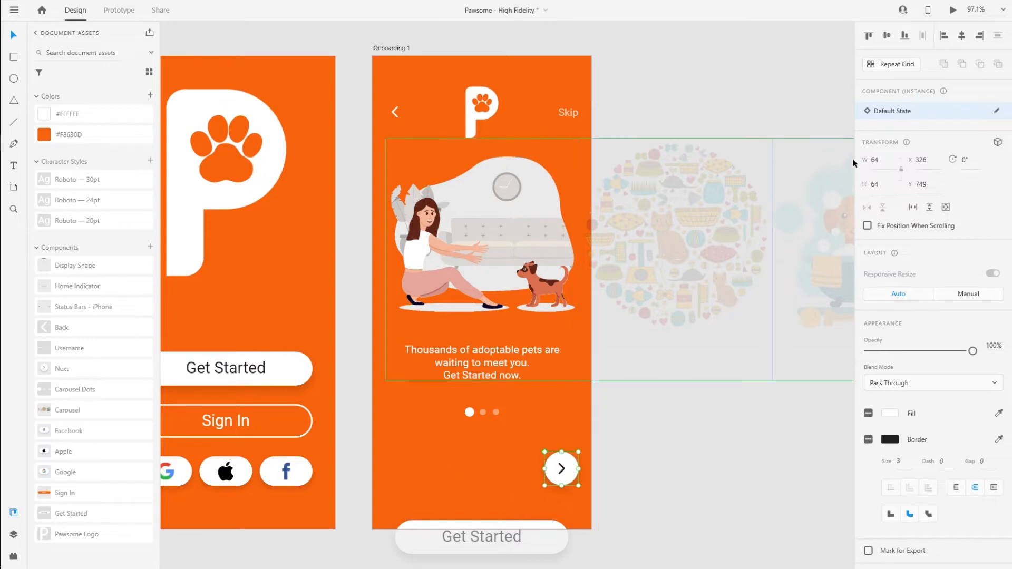
pyautogui.click(479, 458)
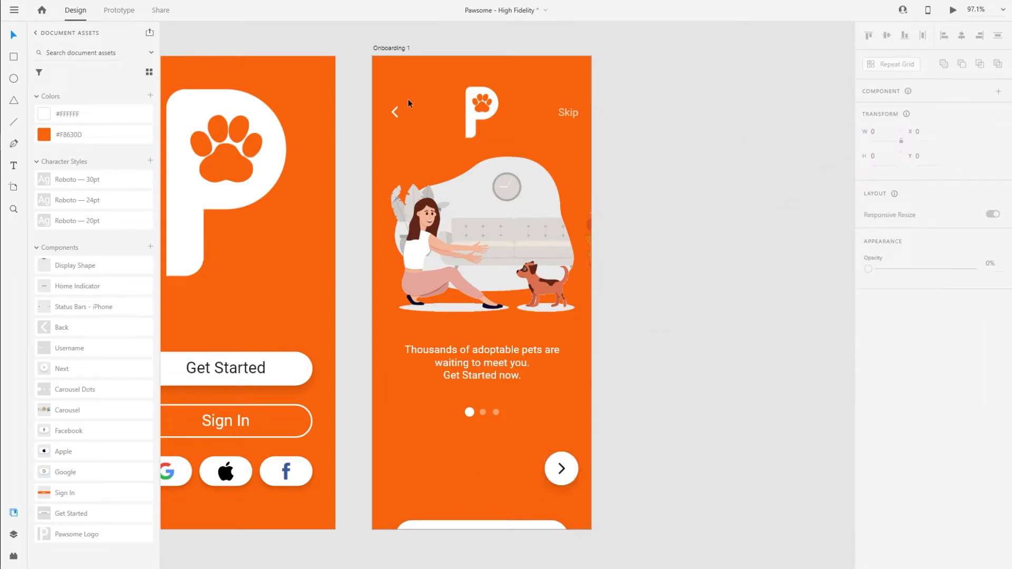
pyautogui.moveTo(460, 524); pyautogui.dragTo(460, 530)
pyautogui.click(442, 501)
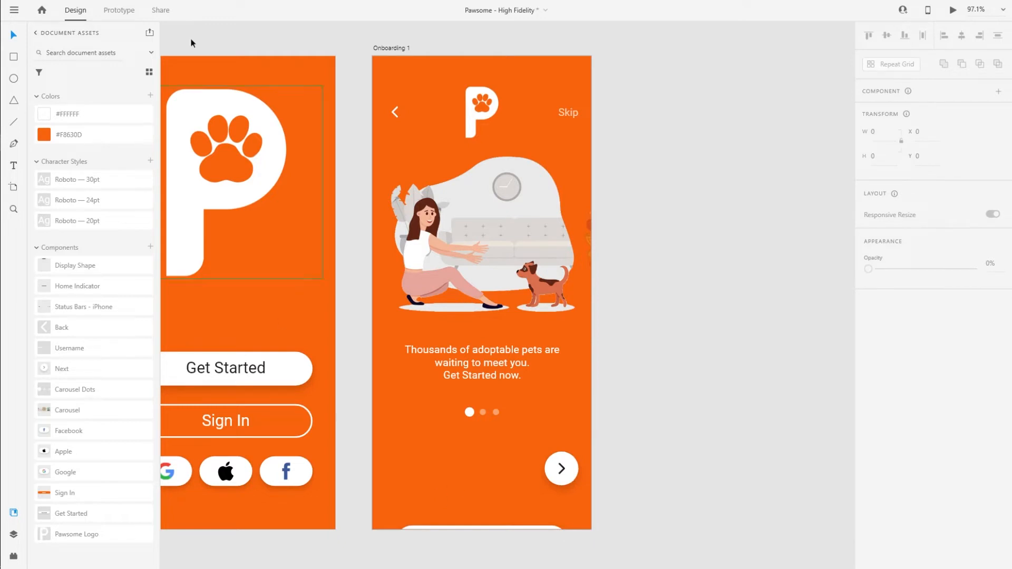
# Duplicate the Onboarding 1 artboard and rename the copy Onboarding 2.
pyautogui.click(393, 51)
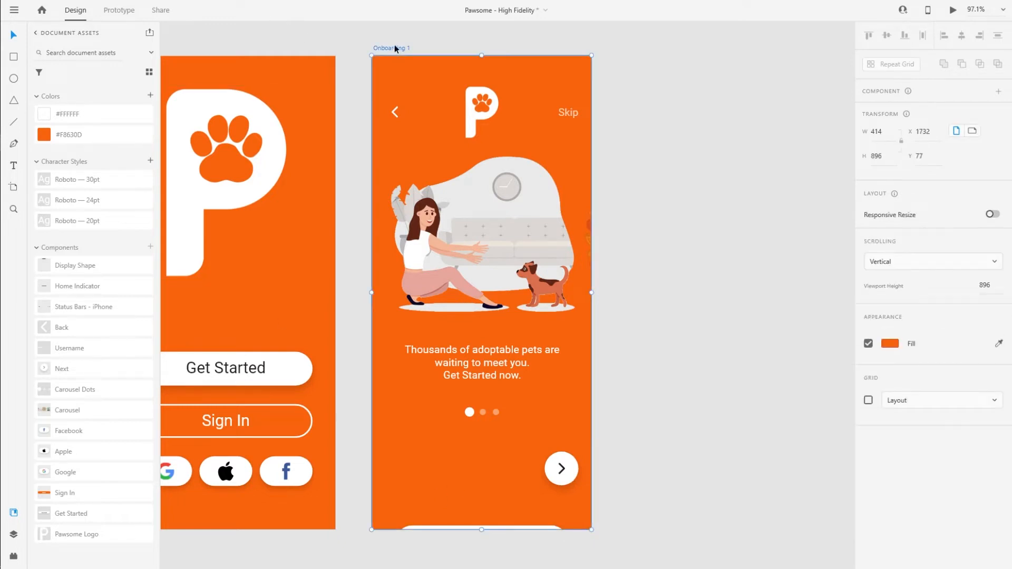
pyautogui.hotkey('ctrl', 'd')
pyautogui.doubleClick(654, 50)
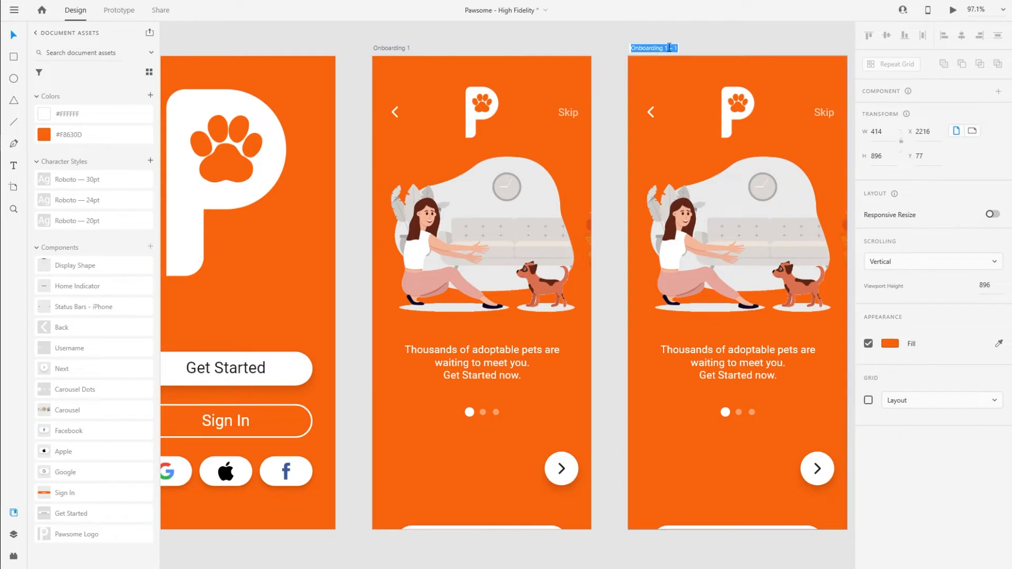
pyautogui.click(668, 48)
pyautogui.moveTo(666, 49); pyautogui.dragTo(701, 46)
pyautogui.write('2')
pyautogui.press('Return')
# Enlarge the middle carousel dot on Onboarding 2 to 18 by 18 and raise its opacity to 100%.
pyautogui.moveTo(743, 152); pyautogui.dragTo(615, 137)
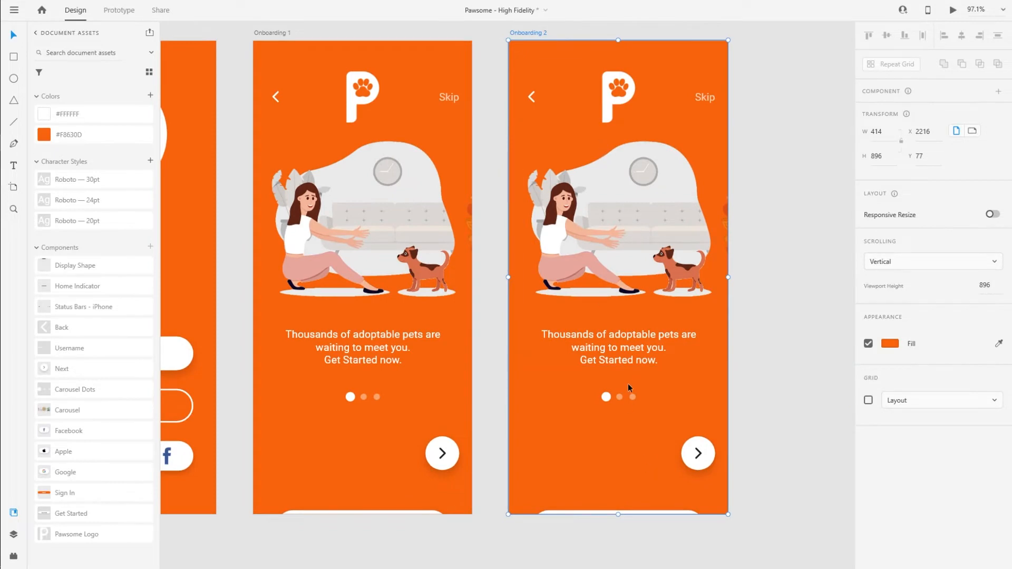
pyautogui.doubleClick(618, 398)
pyautogui.scroll(5, 618, 397)
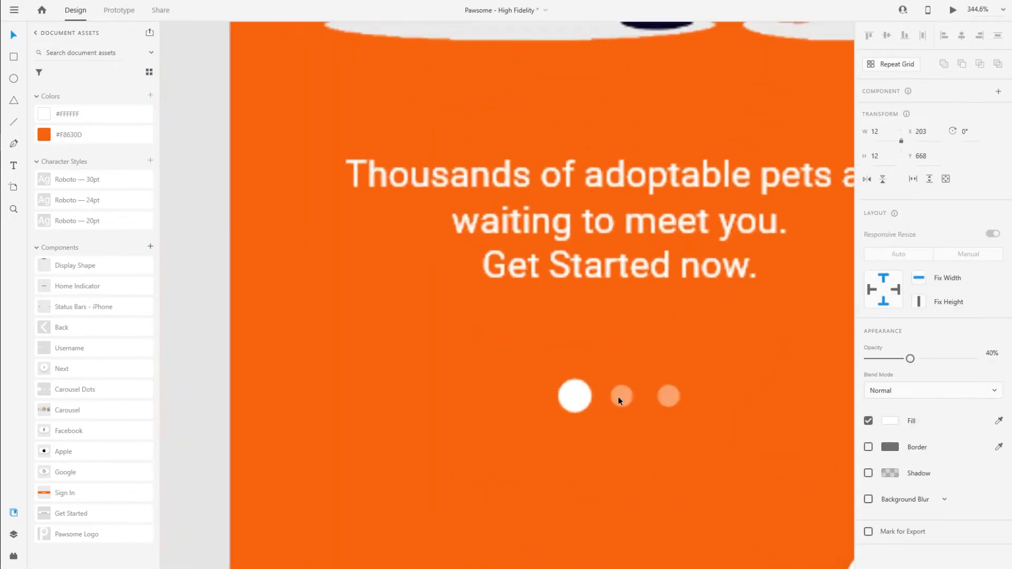
pyautogui.moveTo(696, 416); pyautogui.dragTo(487, 318)
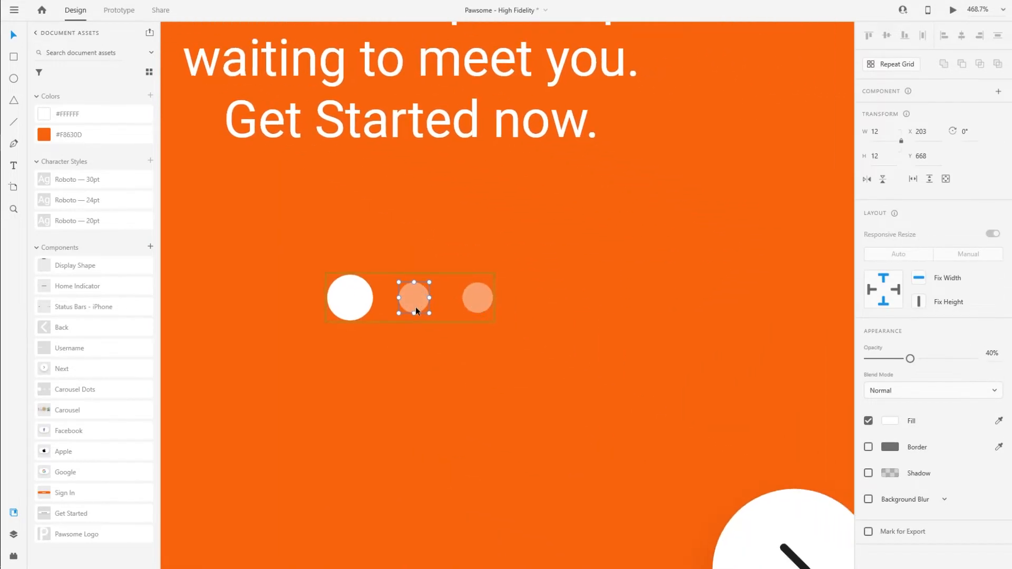
pyautogui.scroll(3, 384, 295)
pyautogui.moveTo(458, 273); pyautogui.dragTo(478, 258)
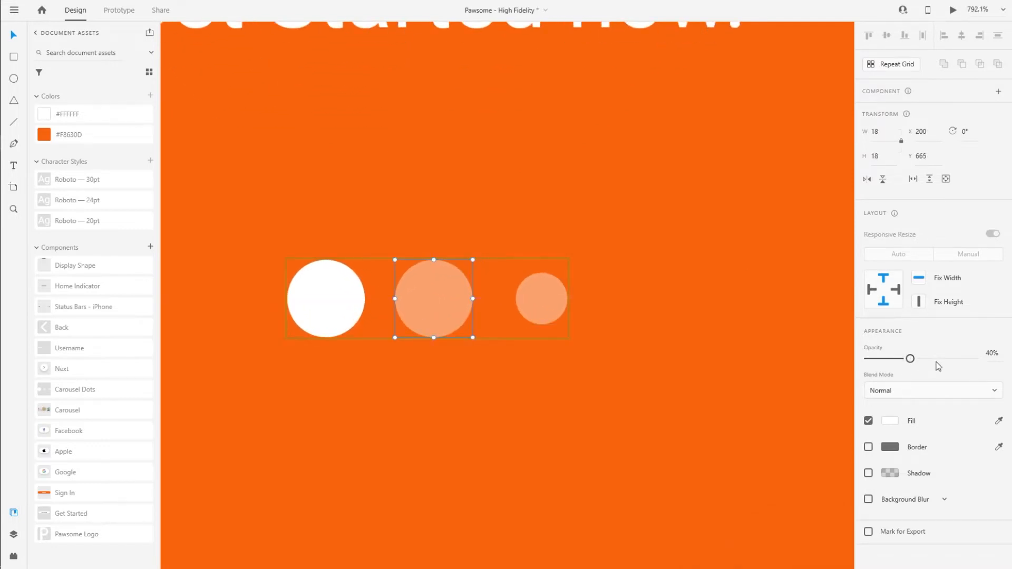
pyautogui.moveTo(938, 362); pyautogui.dragTo(975, 358)
# Shrink the first carousel dot on Onboarding 2 to 12 by 12 and set its opacity to 40%.
pyautogui.click(302, 296)
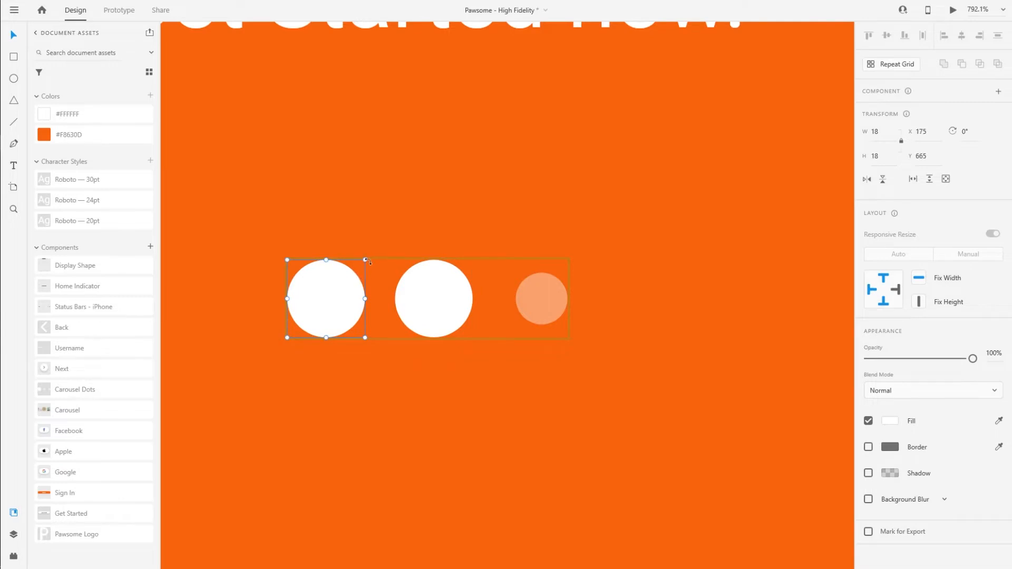
pyautogui.moveTo(366, 260); pyautogui.dragTo(352, 273)
pyautogui.doubleClick(991, 353)
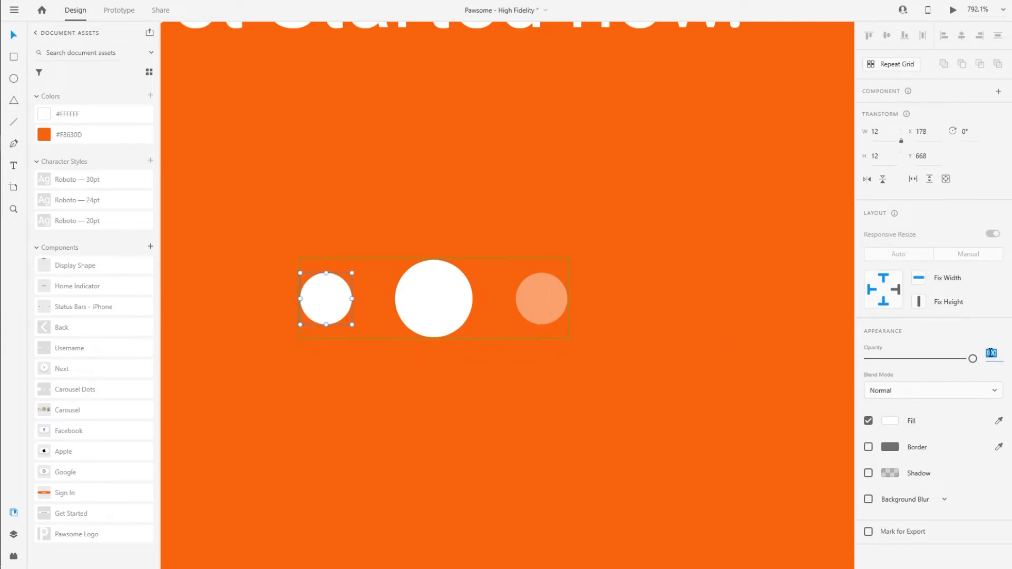
pyautogui.write('40')
pyautogui.press('Return')
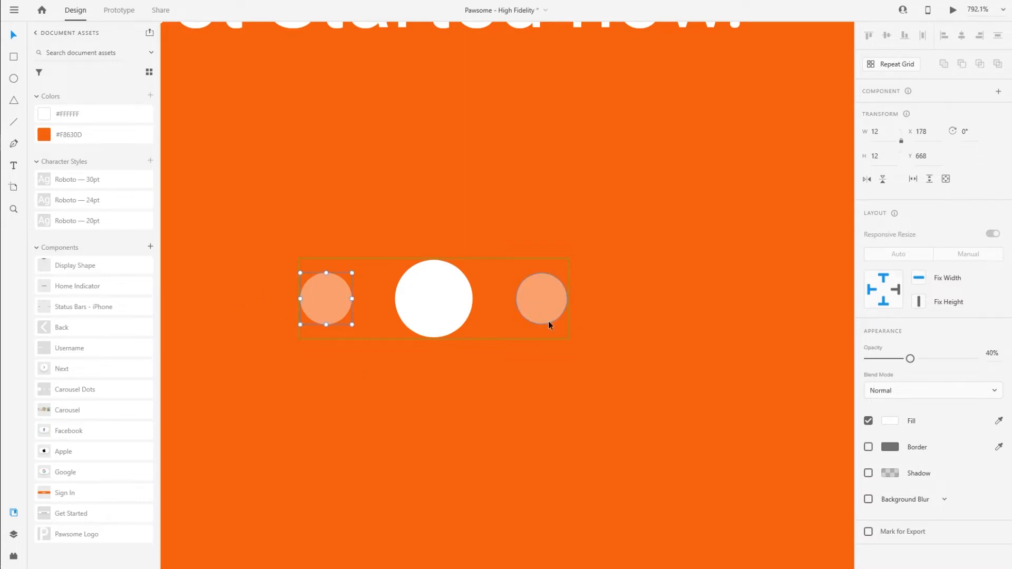
pyautogui.scroll(-6, 388, 297)
pyautogui.click(383, 359)
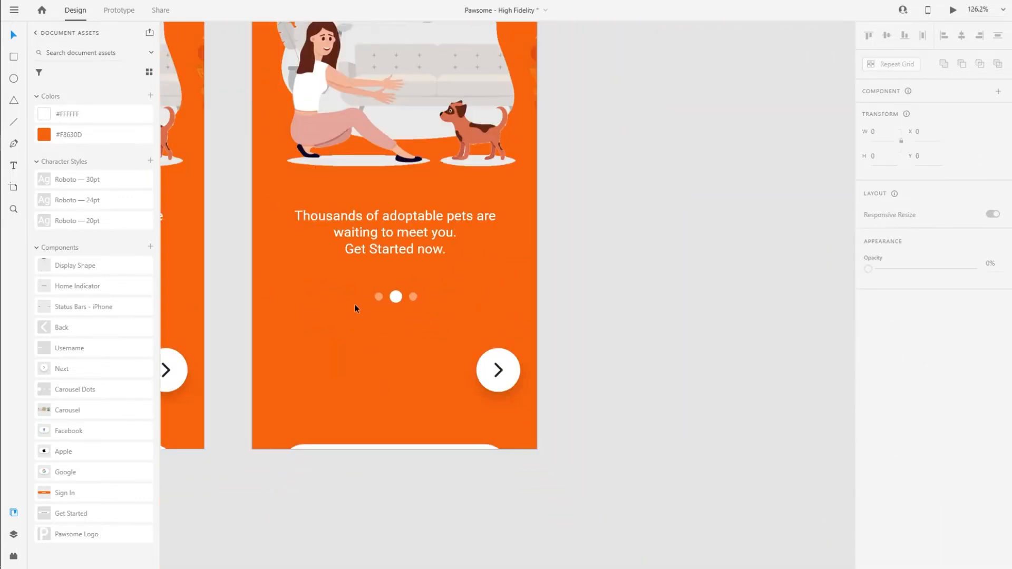
# Check the size and opacity of the first carousel dot on Onboarding 1 for comparison.
pyautogui.scroll(3, 355, 308)
pyautogui.moveTo(288, 409); pyautogui.dragTo(696, 364)
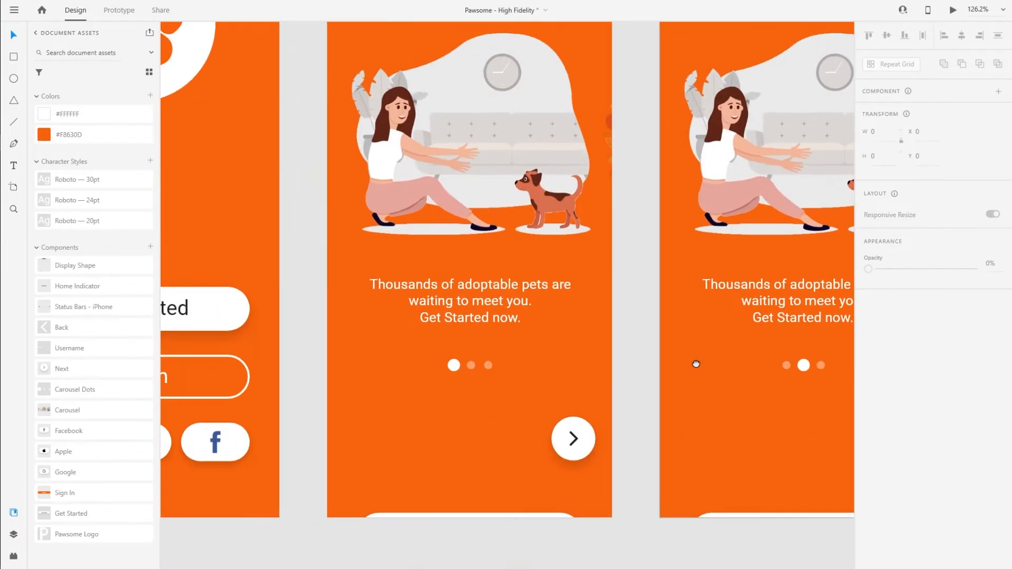
pyautogui.scroll(10, 476, 366)
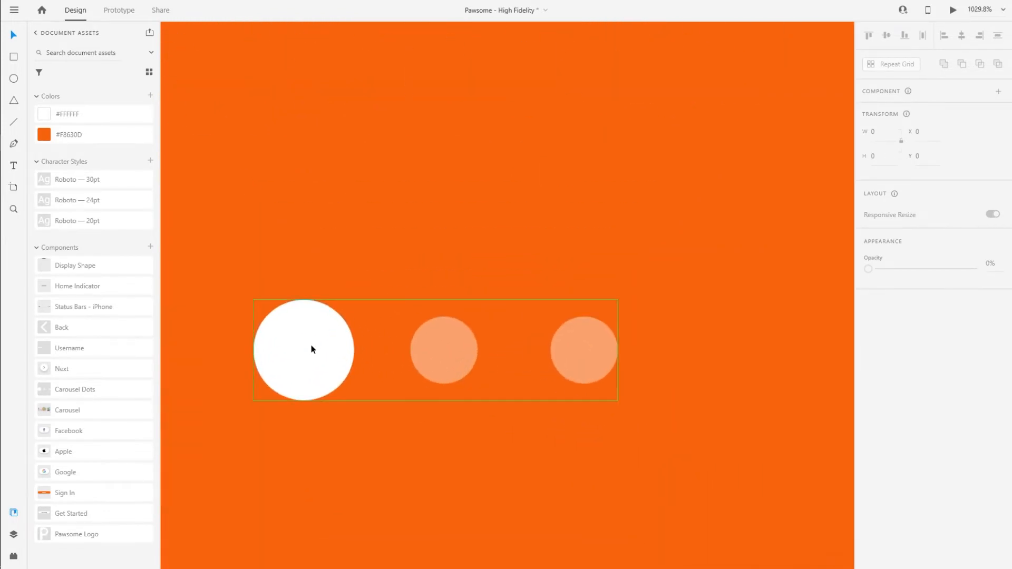
pyautogui.doubleClick(311, 348)
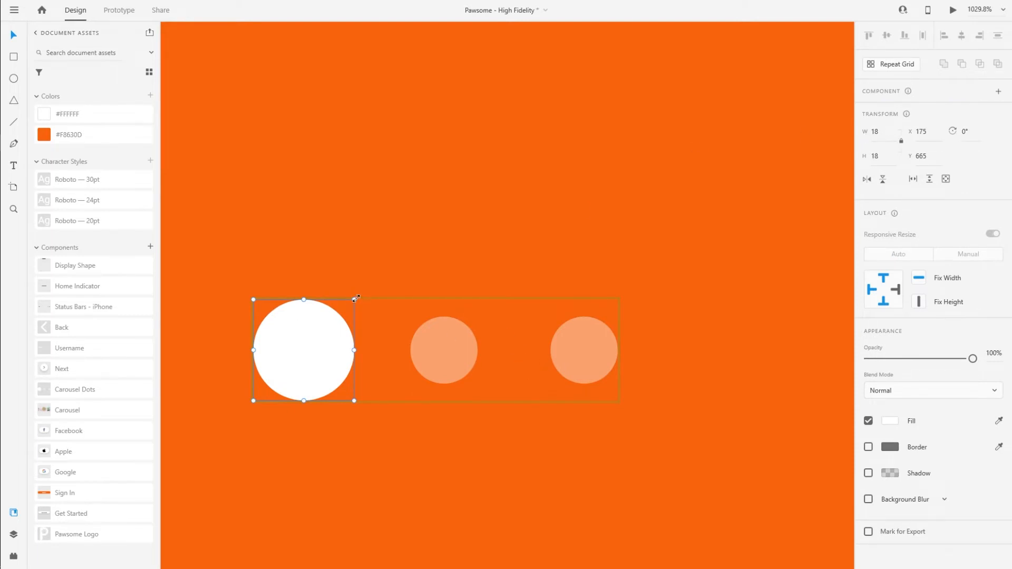
pyautogui.click(496, 247)
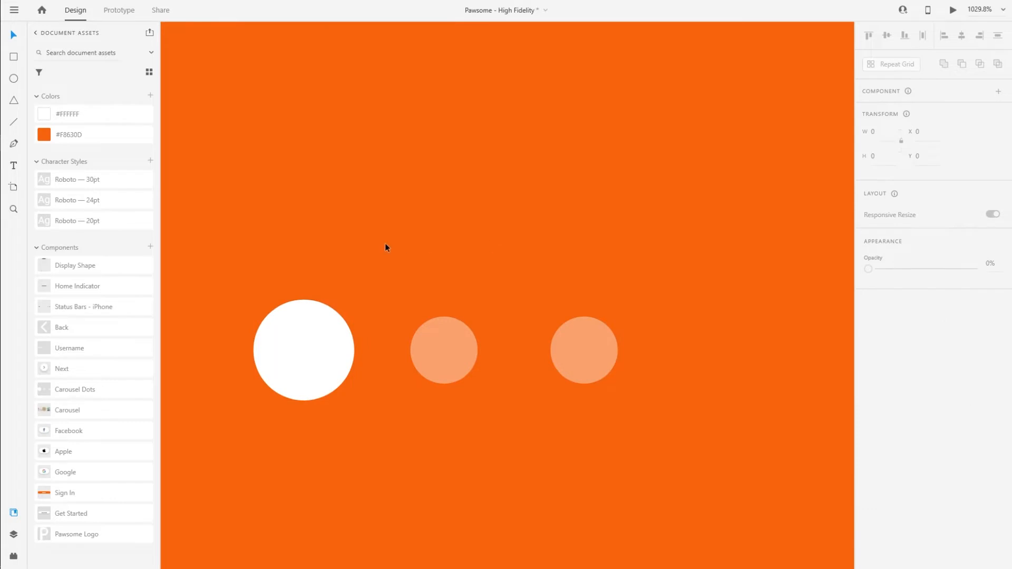
pyautogui.hotkey('ctrl', '0')
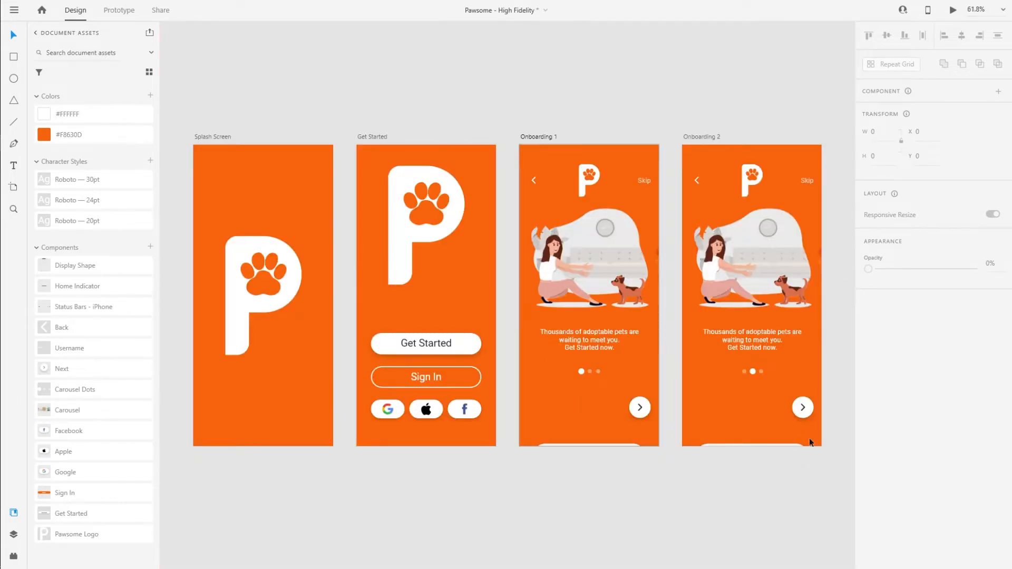
# Delete the Get Started group at the lower edge of the Onboarding 2 artboard.
pyautogui.moveTo(734, 402); pyautogui.dragTo(505, 357)
pyautogui.scroll(3, 525, 353)
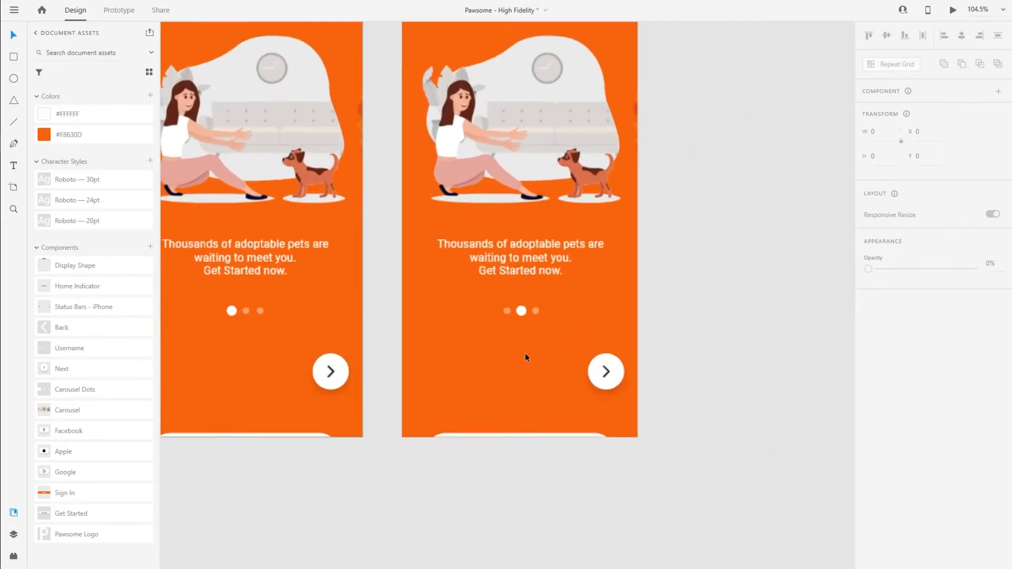
pyautogui.click(531, 436)
pyautogui.press('Delete')
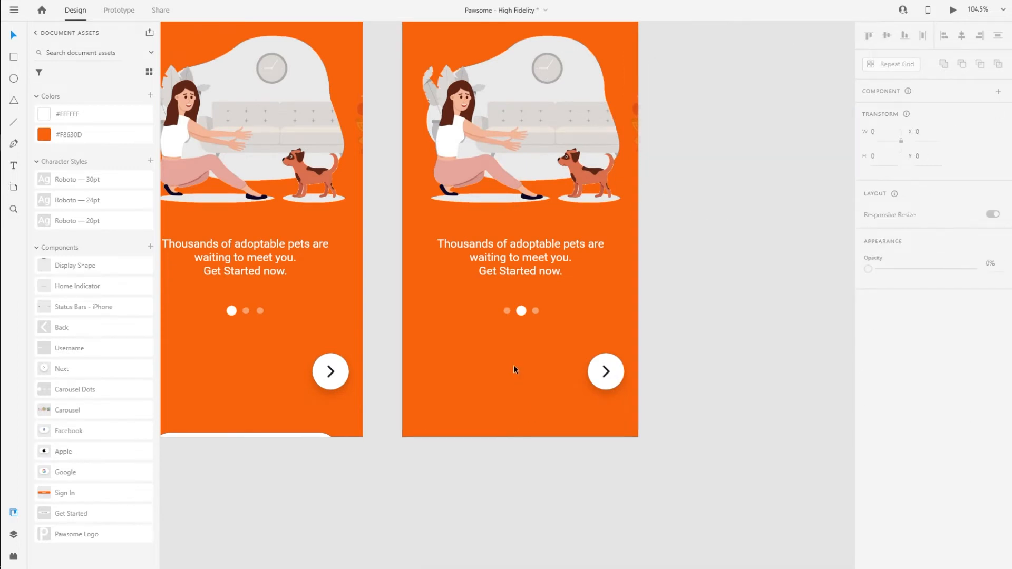
# Move the Onboarding 2 artboard away from Onboarding 1 to X 2845, Y 77, making room for its carousel.
pyautogui.scroll(5, 514, 365)
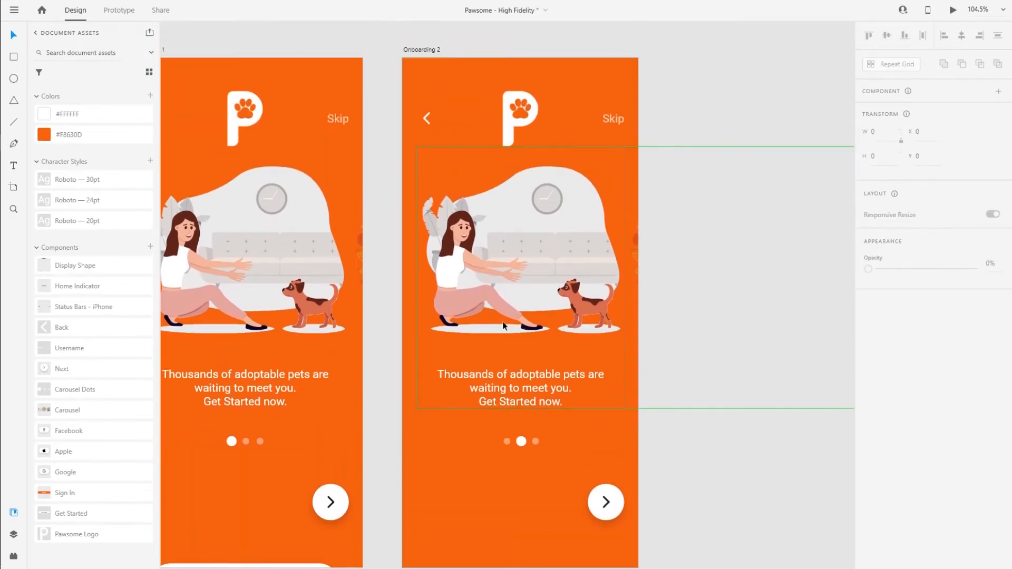
pyautogui.click(516, 280)
pyautogui.scroll(-3, 508, 295)
pyautogui.scroll(-1, 508, 294)
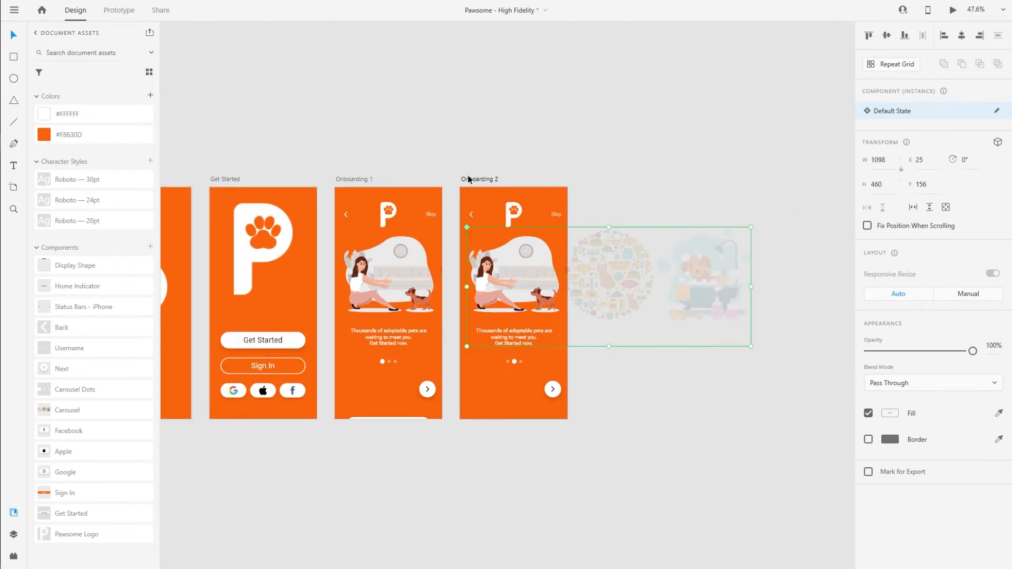
pyautogui.moveTo(468, 175); pyautogui.dragTo(631, 176)
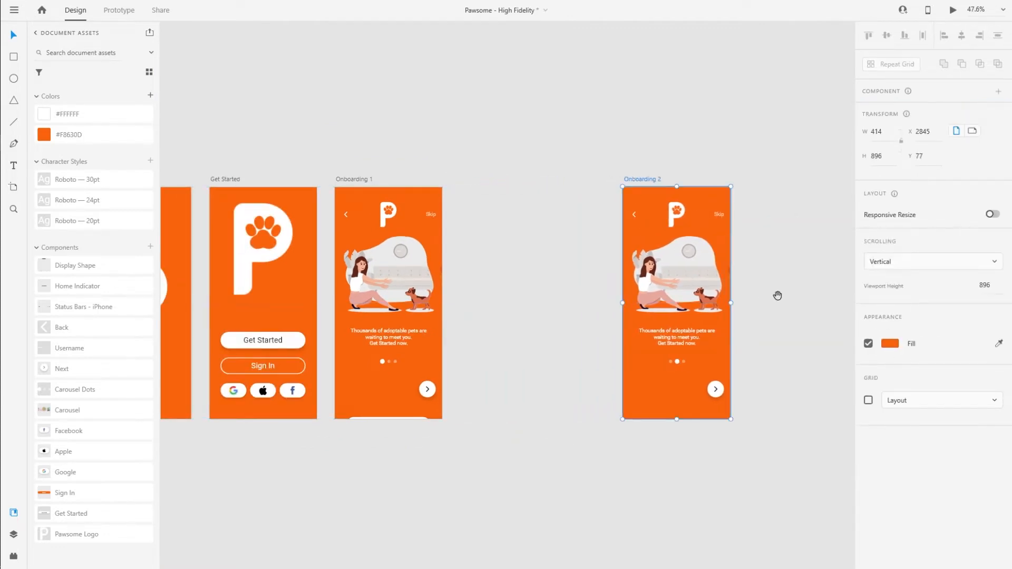
# Shift the carousel on Onboarding 2 left to X -342, Y 156 so its second slide fills the artboard.
pyautogui.moveTo(778, 296); pyautogui.dragTo(571, 284)
pyautogui.click(478, 277)
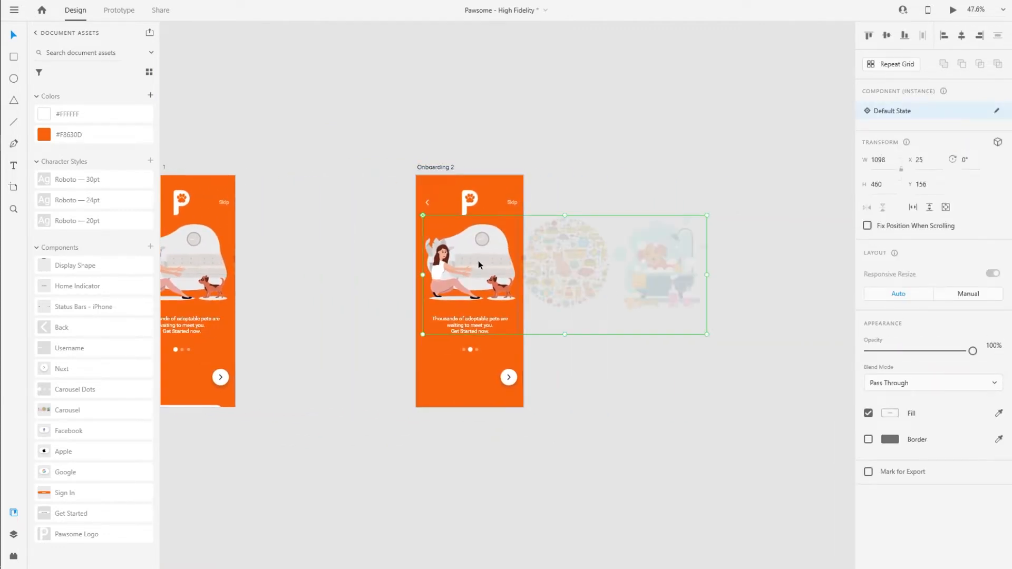
pyautogui.moveTo(478, 260); pyautogui.dragTo(384, 264)
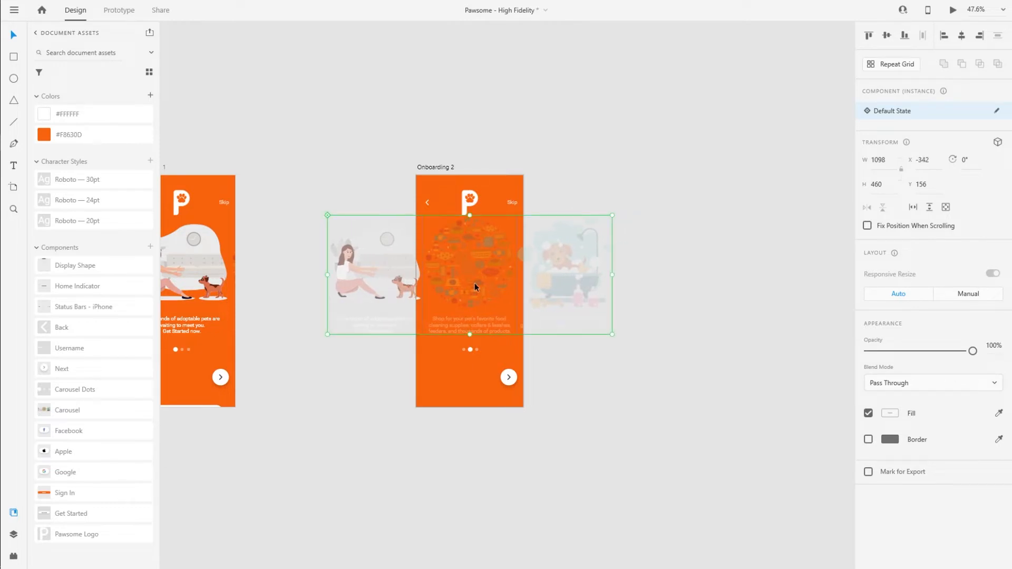
# Raise the opacity of the Carousel 2 group inside the Onboarding 2 carousel to 100%.
pyautogui.hotkey('ctrl', 'y')
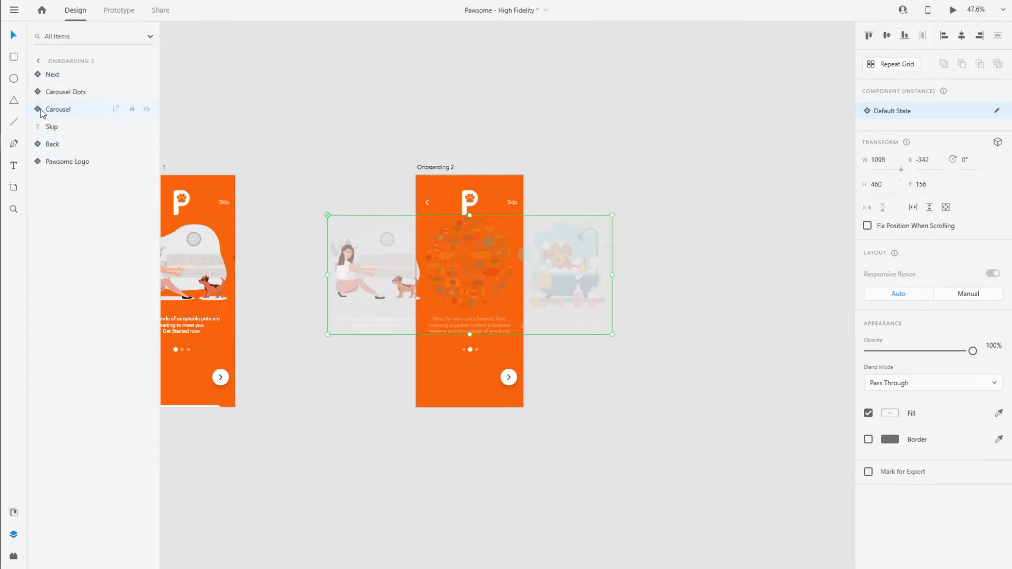
pyautogui.scroll(5, 451, 270)
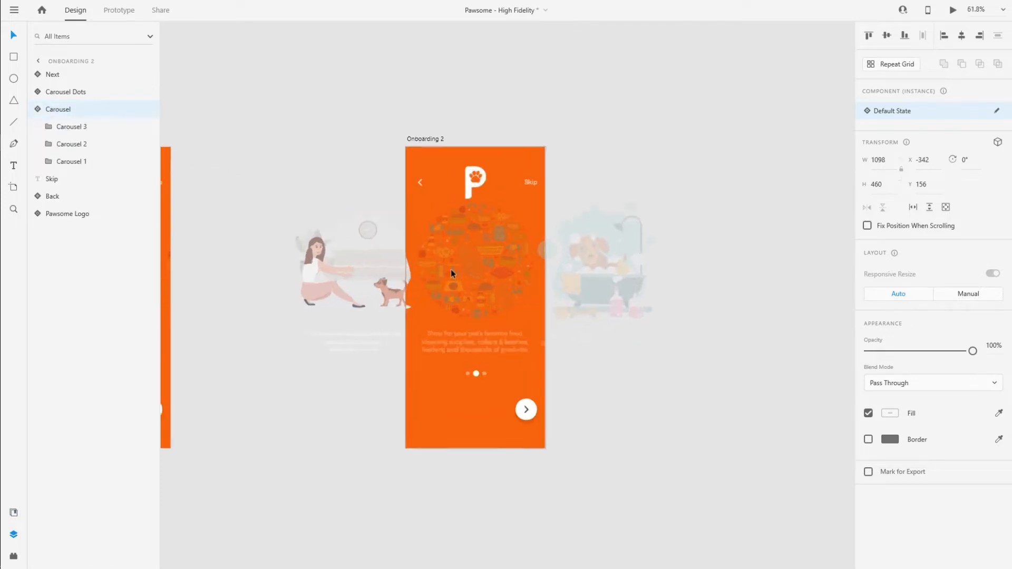
pyautogui.moveTo(557, 407); pyautogui.dragTo(534, 389)
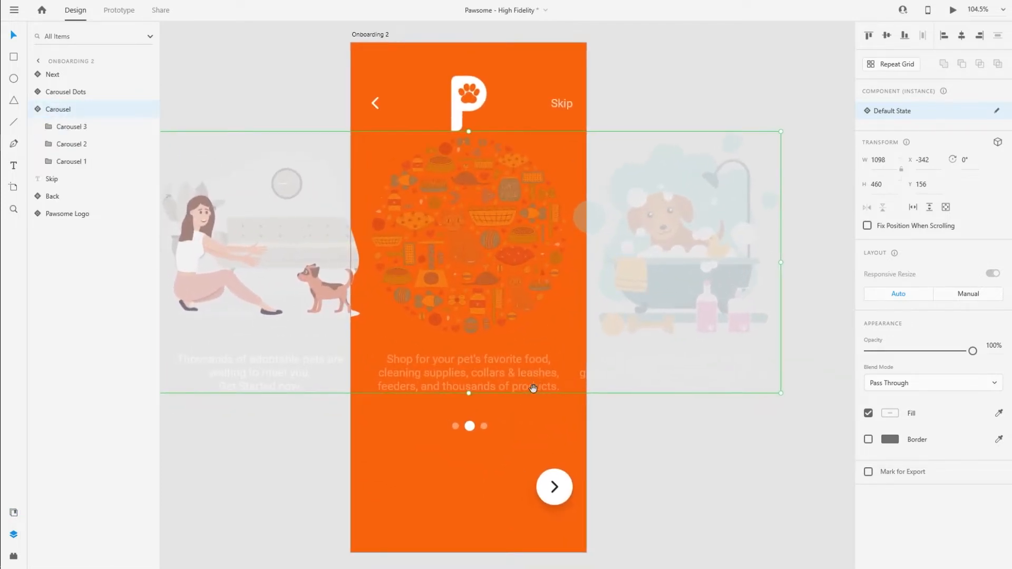
pyautogui.click(74, 144)
pyautogui.click(931, 358)
pyautogui.click(973, 359)
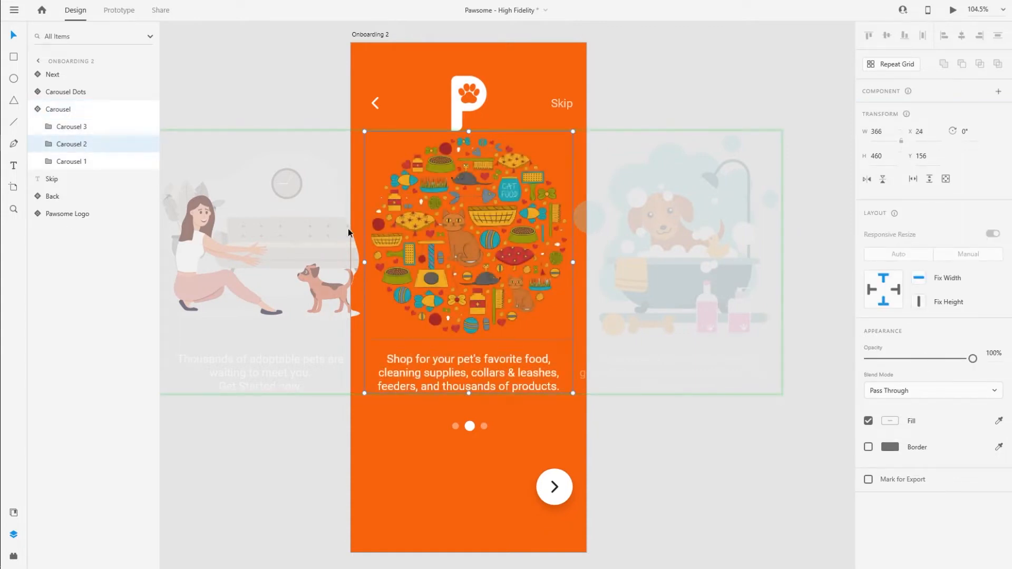
# Set the opacity of the Carousel 1 group inside the Onboarding 2 carousel to 30%.
pyautogui.click(106, 161)
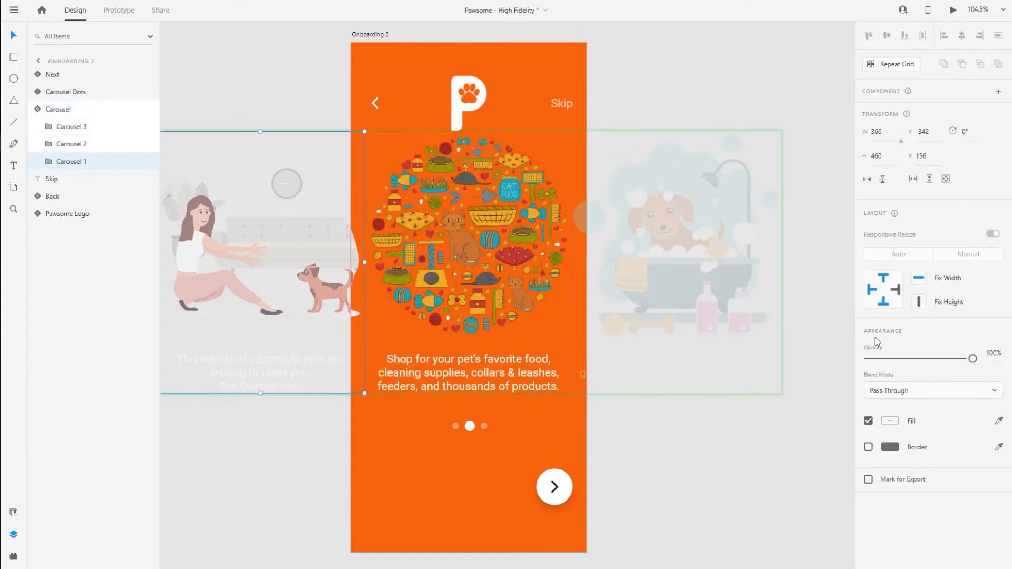
pyautogui.click(990, 352)
pyautogui.write('30')
pyautogui.press('Return')
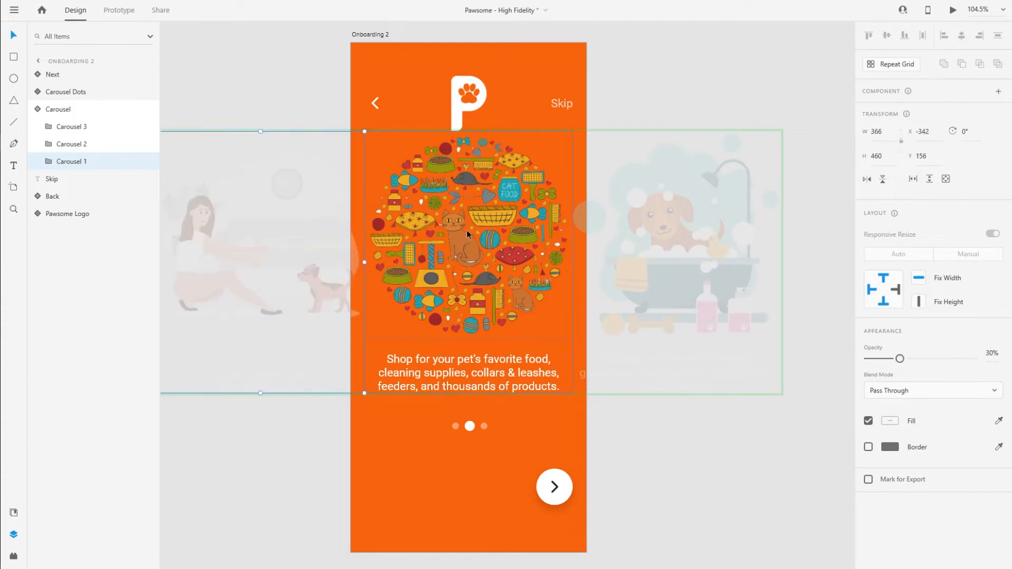
# Move the Onboarding 2 artboard back toward Onboarding 1, to X 2437, Y 77.
pyautogui.scroll(-3, 468, 232)
pyautogui.scroll(-1, 467, 235)
pyautogui.moveTo(442, 138); pyautogui.dragTo(337, 142)
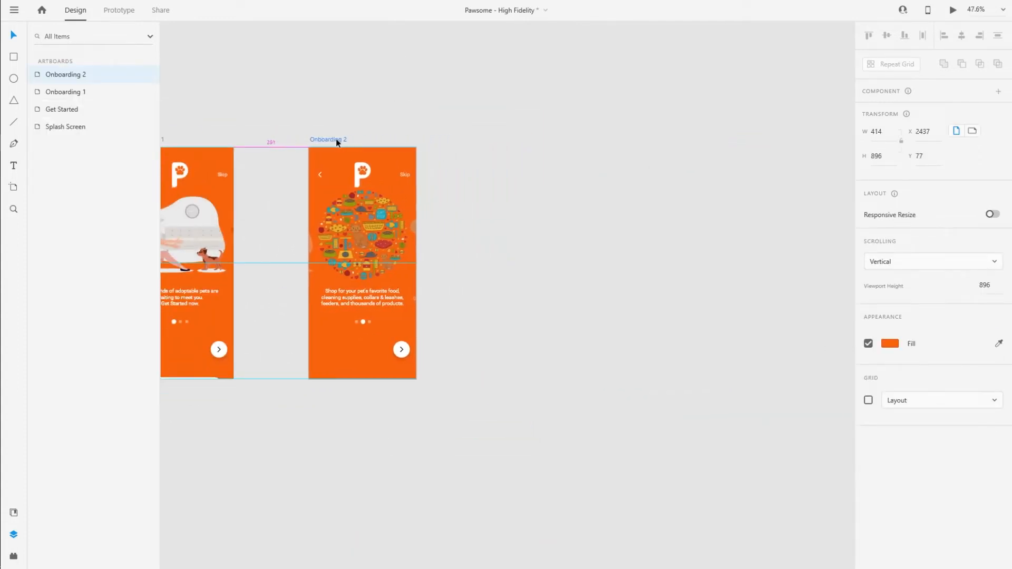
pyautogui.click(405, 120)
# Duplicate the Onboarding 2 artboard and move the copy away from the original to X 3287, Y 77.
pyautogui.moveTo(498, 288); pyautogui.dragTo(750, 305)
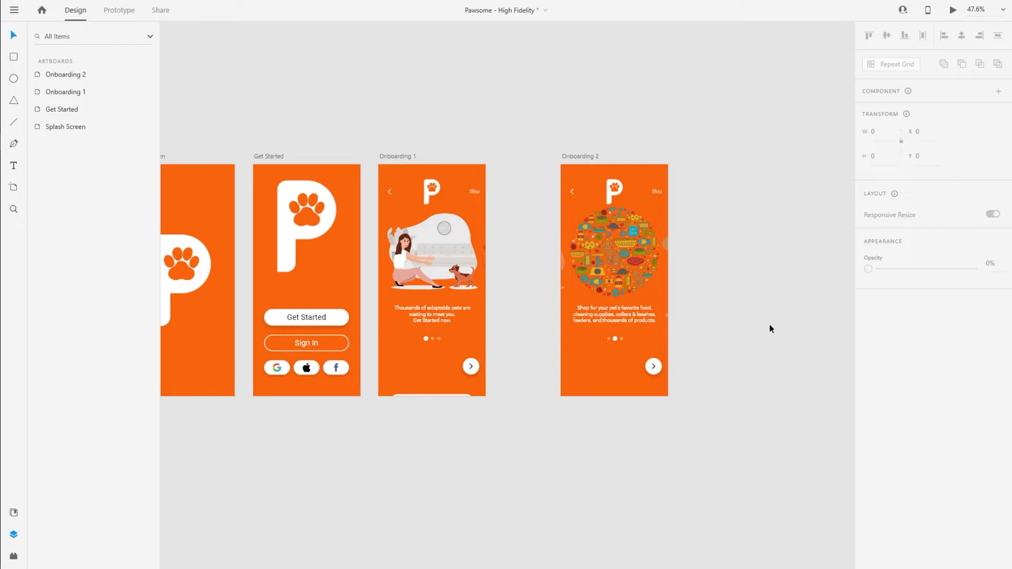
pyautogui.click(581, 156)
pyautogui.hotkey('ctrl', 'd')
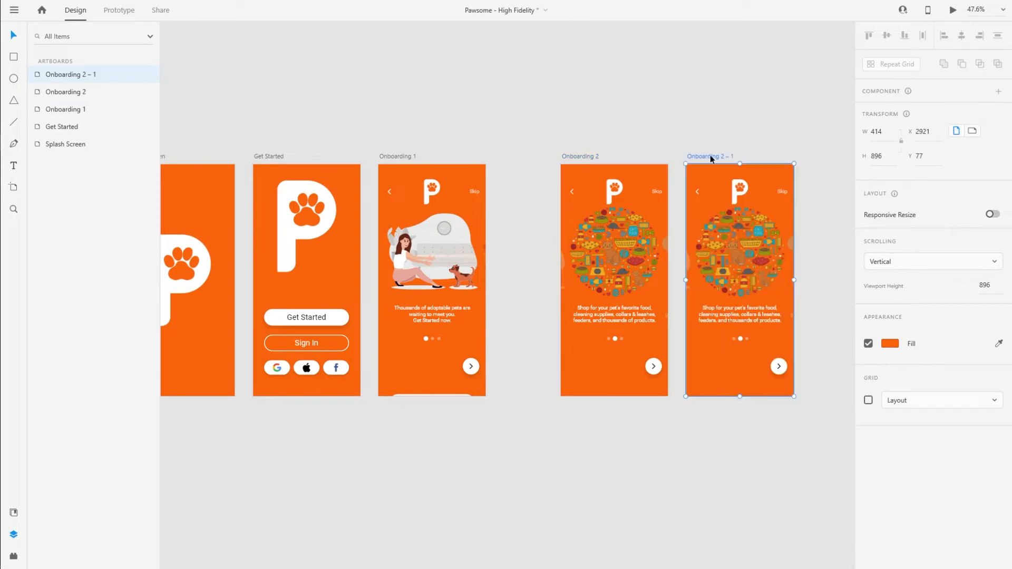
pyautogui.moveTo(712, 154); pyautogui.dragTo(670, 117)
# Rename the duplicated artboard as Onboarding 3.
pyautogui.doubleClick(602, 115)
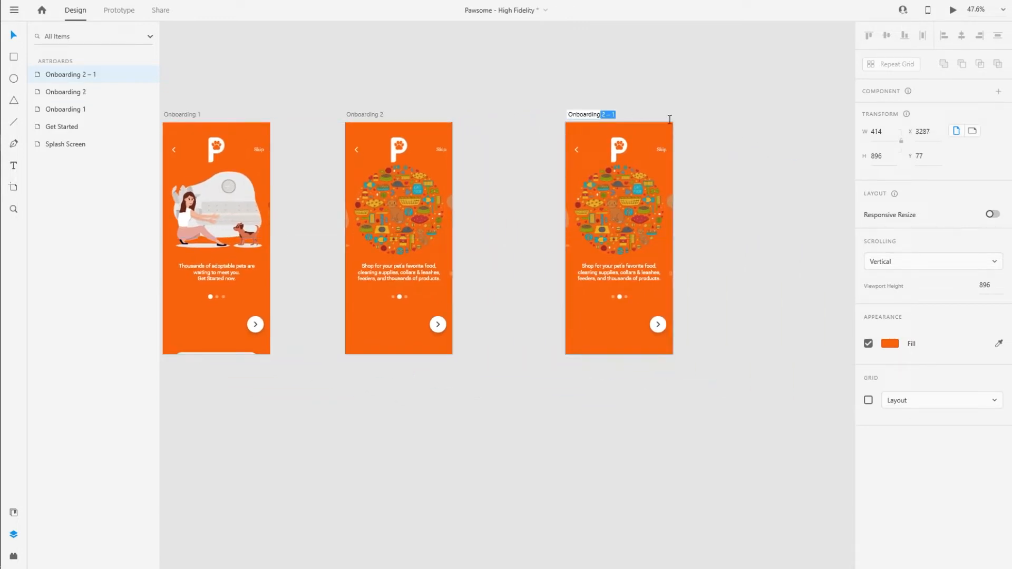
pyautogui.write('3')
pyautogui.press('Return')
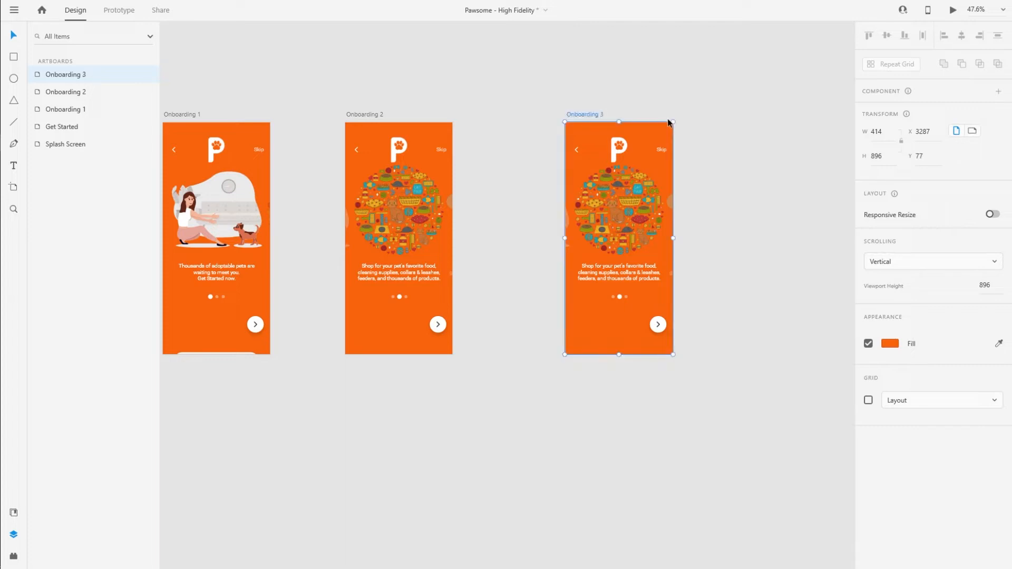
# Shift the carousel on Onboarding 3 left to X -708, Y 156 so its third slide fills the artboard.
pyautogui.click(680, 198)
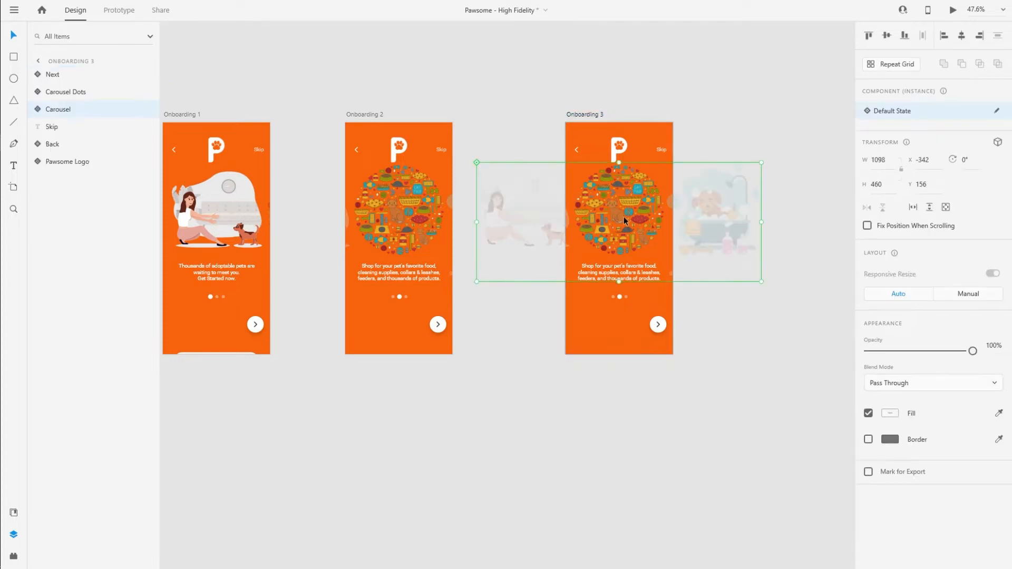
pyautogui.click(38, 110)
pyautogui.click(66, 127)
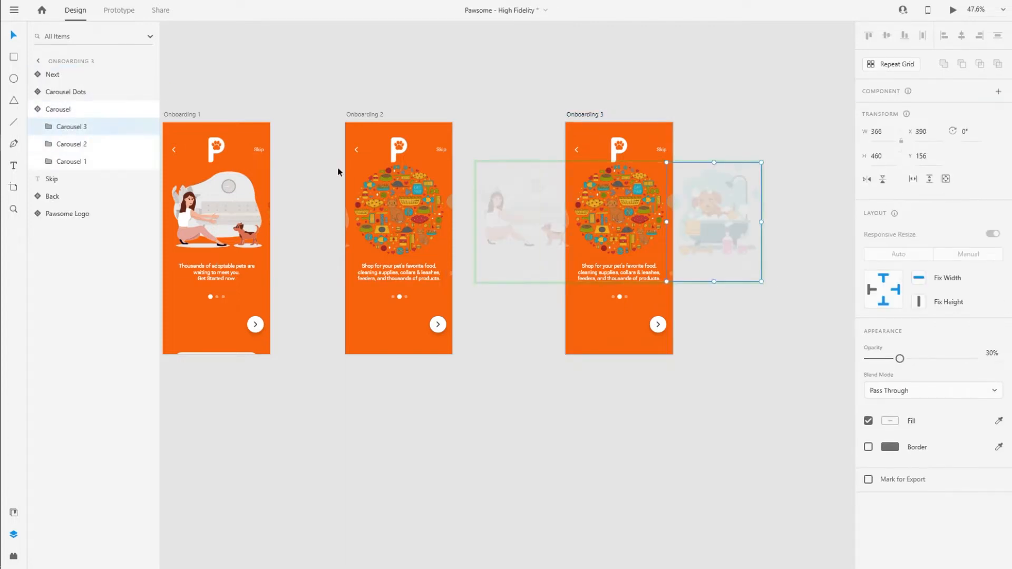
pyautogui.click(86, 116)
pyautogui.moveTo(614, 208); pyautogui.dragTo(520, 207)
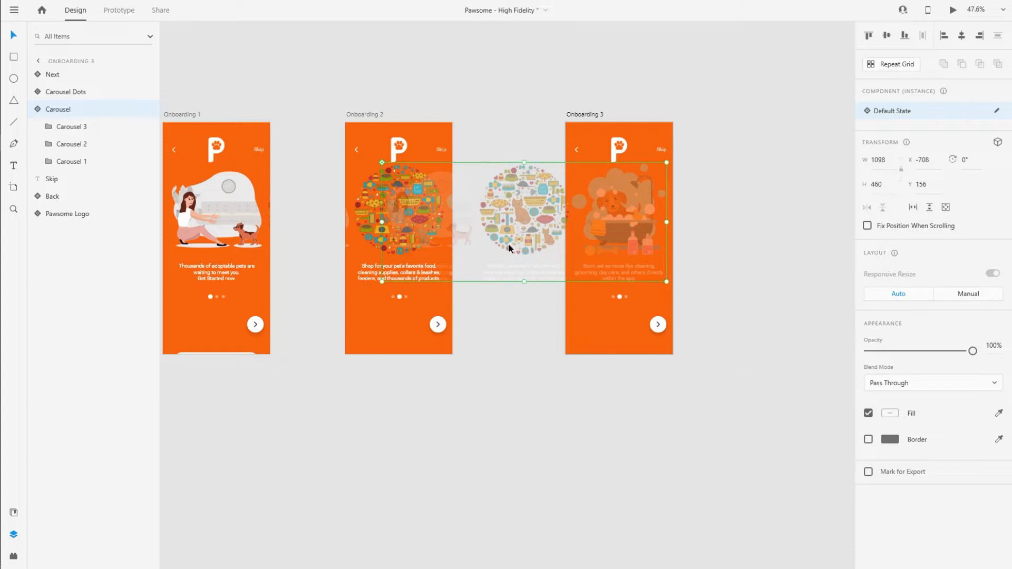
# Raise the Carousel 3 group on Onboarding 3 to full opacity and set the Carousel 2 group's opacity to 30%.
pyautogui.click(74, 127)
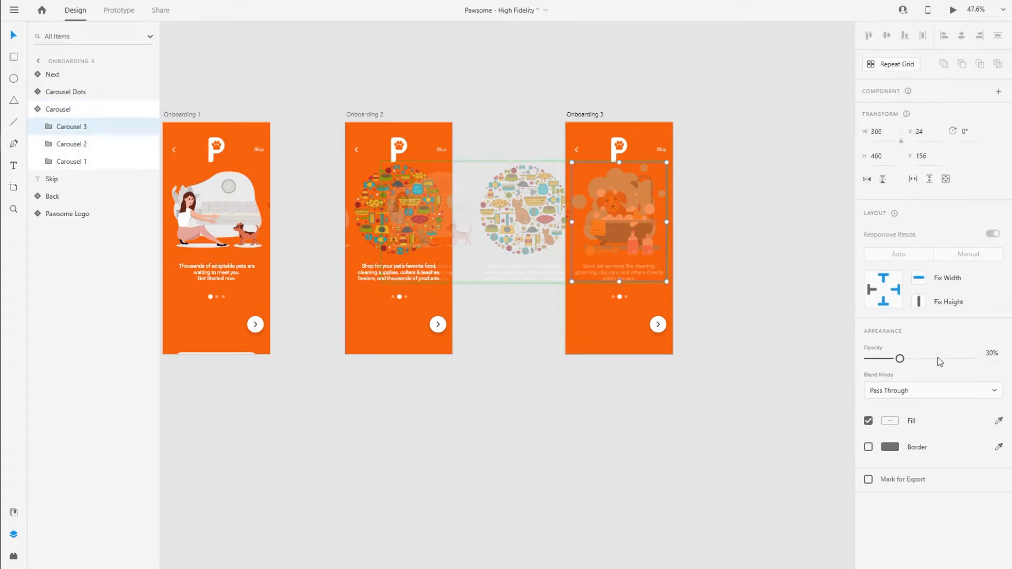
pyautogui.moveTo(941, 362); pyautogui.dragTo(975, 360)
pyautogui.click(72, 144)
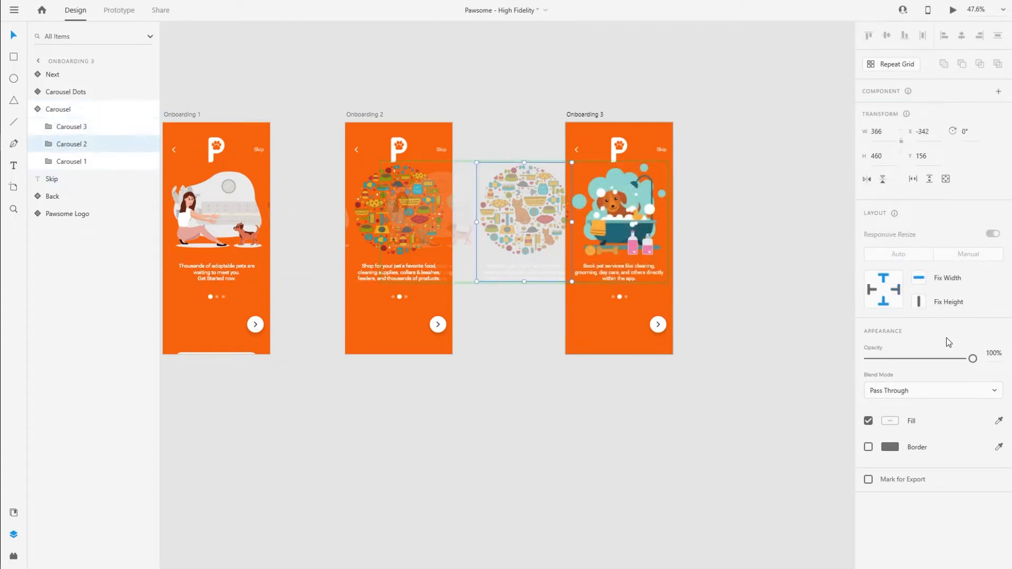
pyautogui.click(994, 354)
pyautogui.write('30')
pyautogui.press('Return')
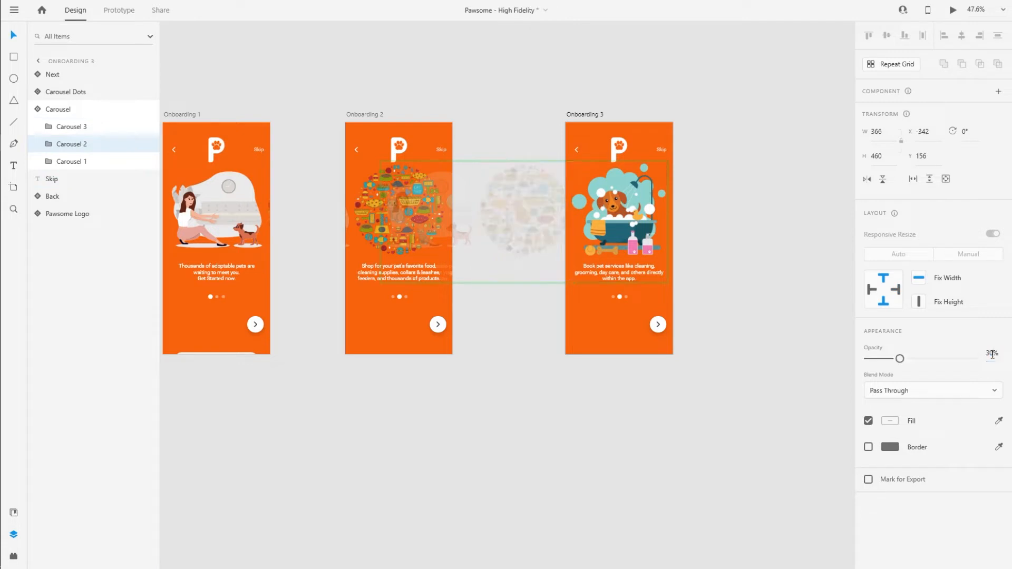
pyautogui.click(722, 395)
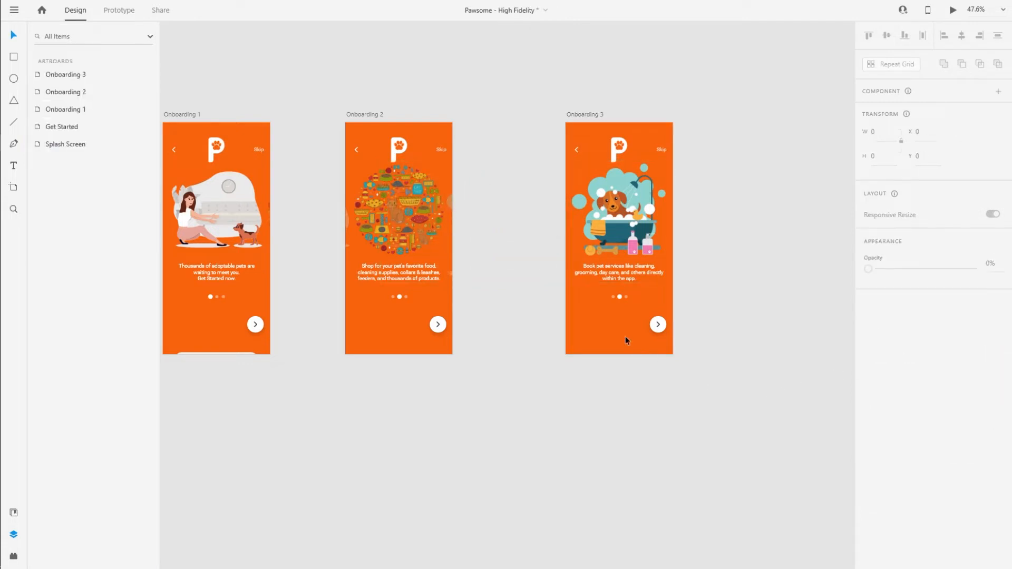
# Shrink the middle carousel dot on Onboarding 3 to 12 by 12 and set its opacity to 40%.
pyautogui.scroll(10, 627, 302)
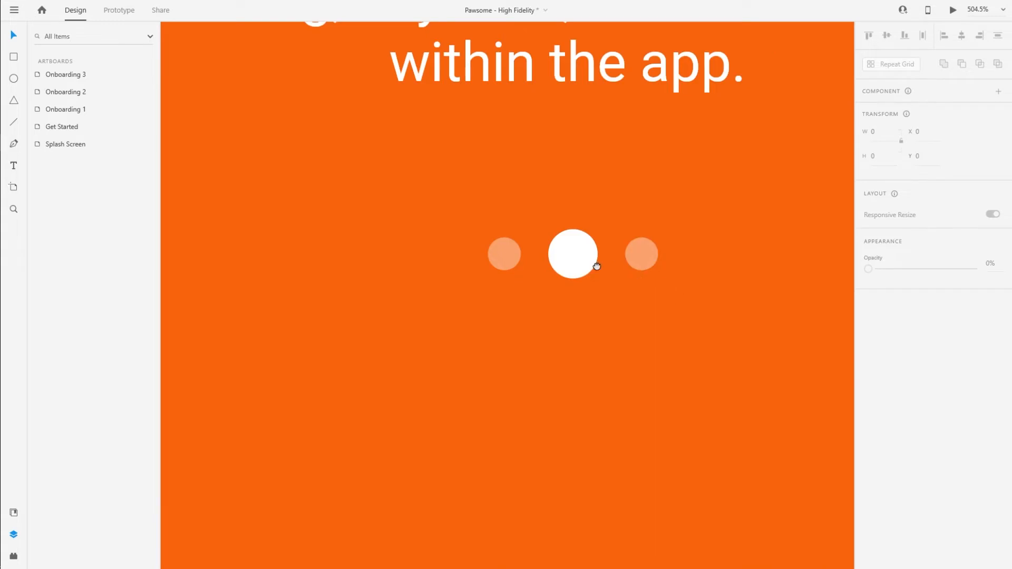
pyautogui.moveTo(597, 267); pyautogui.dragTo(468, 234)
pyautogui.doubleClick(461, 264)
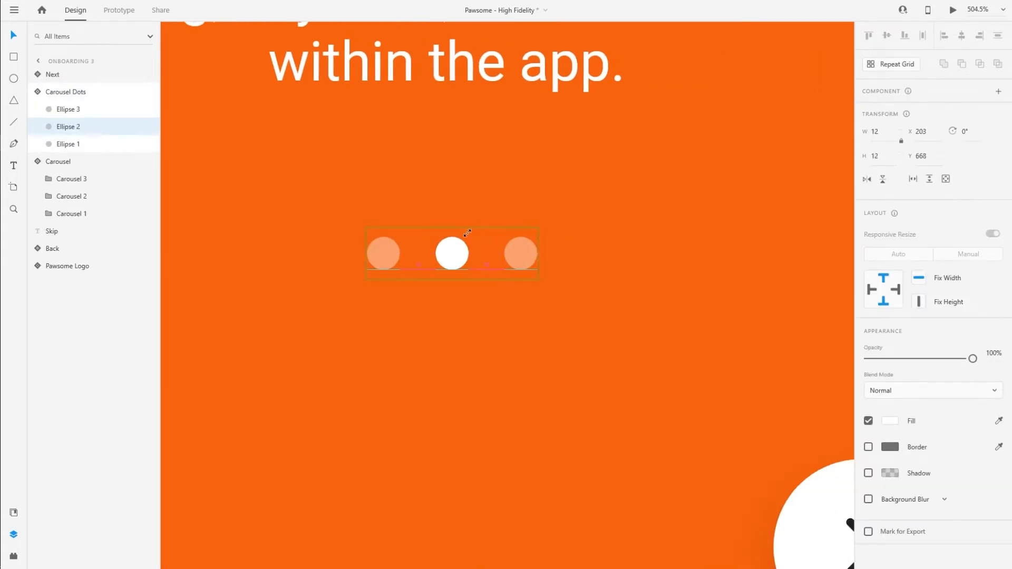
pyautogui.click(989, 352)
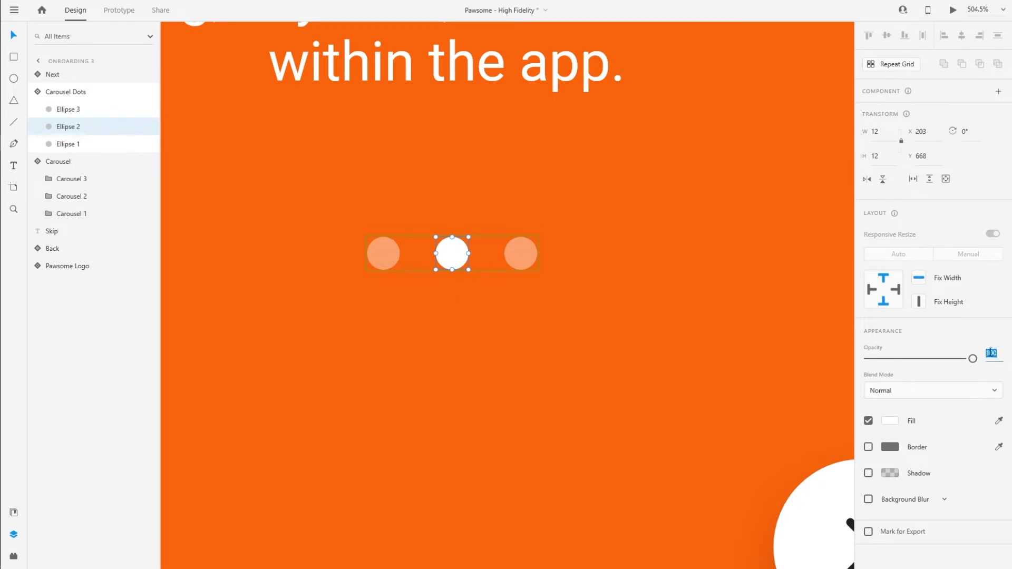
pyautogui.write('40')
pyautogui.press('Return')
# Enlarge the third carousel dot on Onboarding 3 to 18 by 18 and raise it to full opacity.
pyautogui.click(522, 256)
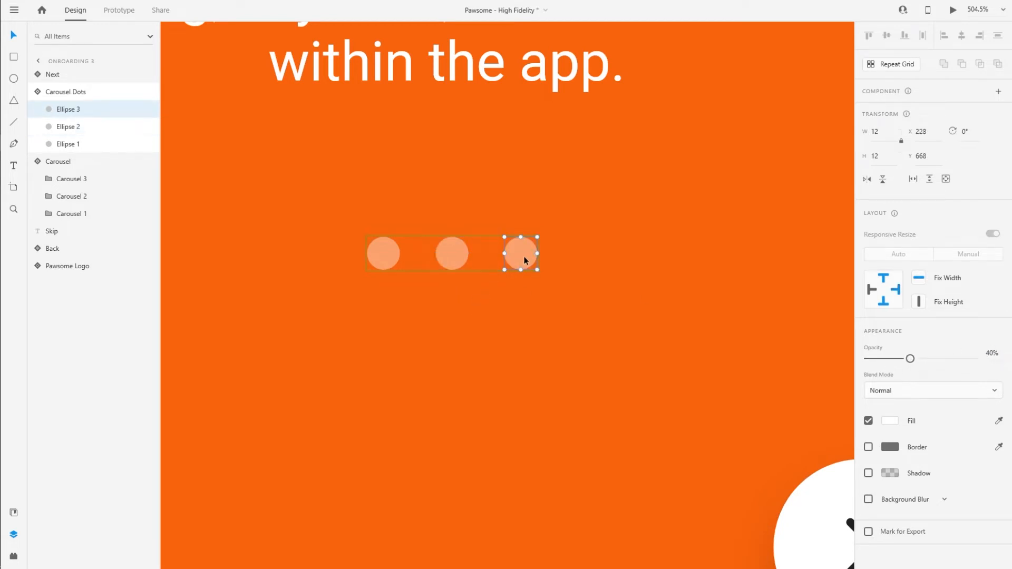
pyautogui.moveTo(537, 235); pyautogui.dragTo(556, 229)
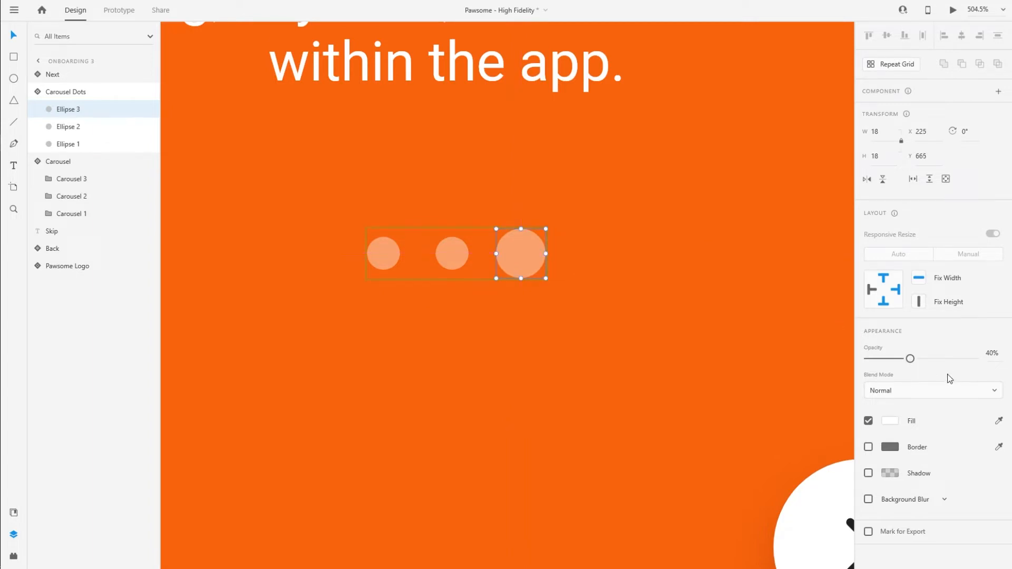
pyautogui.moveTo(956, 361); pyautogui.dragTo(973, 359)
pyautogui.click(439, 328)
# Move the Onboarding 2 artboard nearer to Onboarding 1, and bring Onboarding 3 closer to it at X 3008, Y 77.
pyautogui.scroll(-5, 439, 328)
pyautogui.scroll(-3, 440, 328)
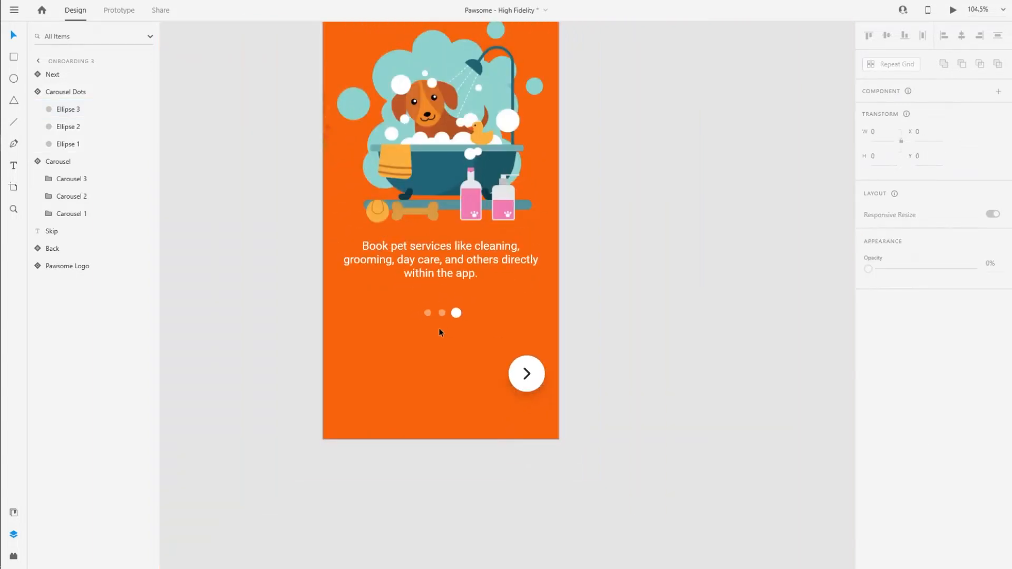
pyautogui.moveTo(541, 327); pyautogui.dragTo(1004, 405)
pyautogui.scroll(-1, 426, 355)
pyautogui.scroll(-3, 426, 353)
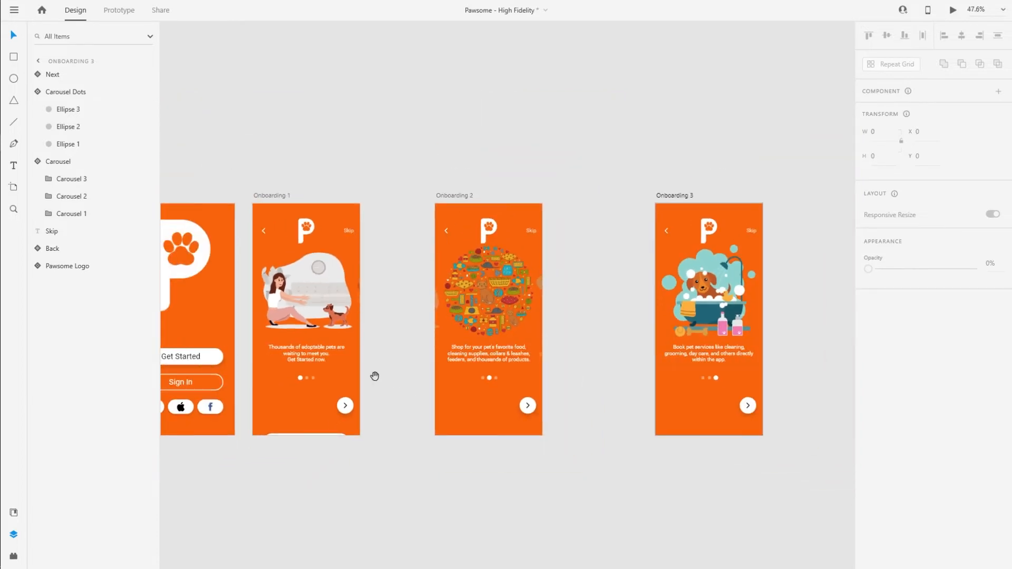
pyautogui.moveTo(380, 358); pyautogui.dragTo(510, 301)
pyautogui.moveTo(581, 134); pyautogui.dragTo(564, 130)
pyautogui.hscroll(3, 707, 127)
pyautogui.moveTo(685, 125); pyautogui.dragTo(614, 123)
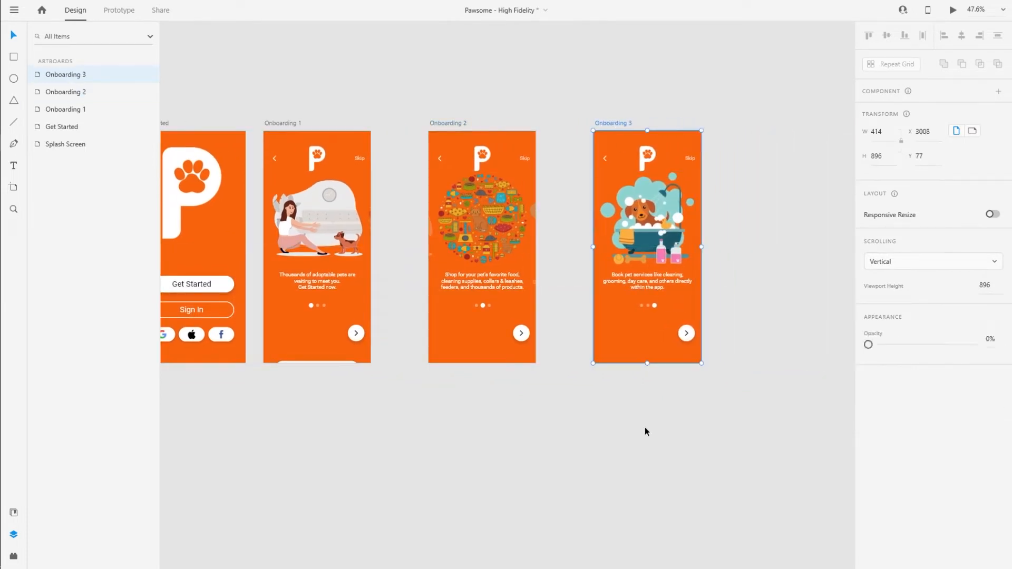
pyautogui.click(524, 425)
# Group the Next button, Carousel Dots and Carousel on Onboarding 3 and name the group Content.
pyautogui.moveTo(524, 425); pyautogui.dragTo(616, 395)
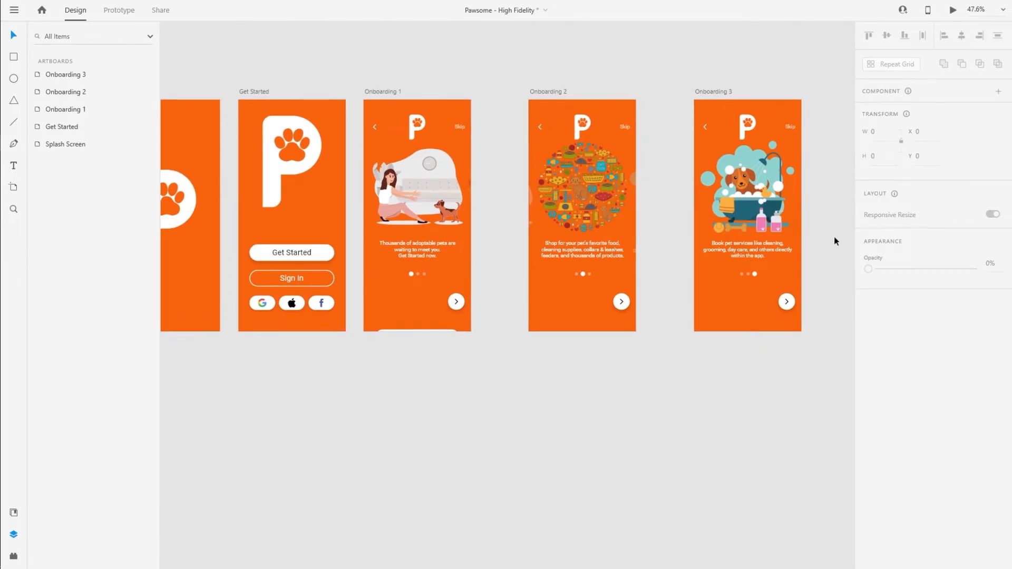
pyautogui.scroll(3, 791, 170)
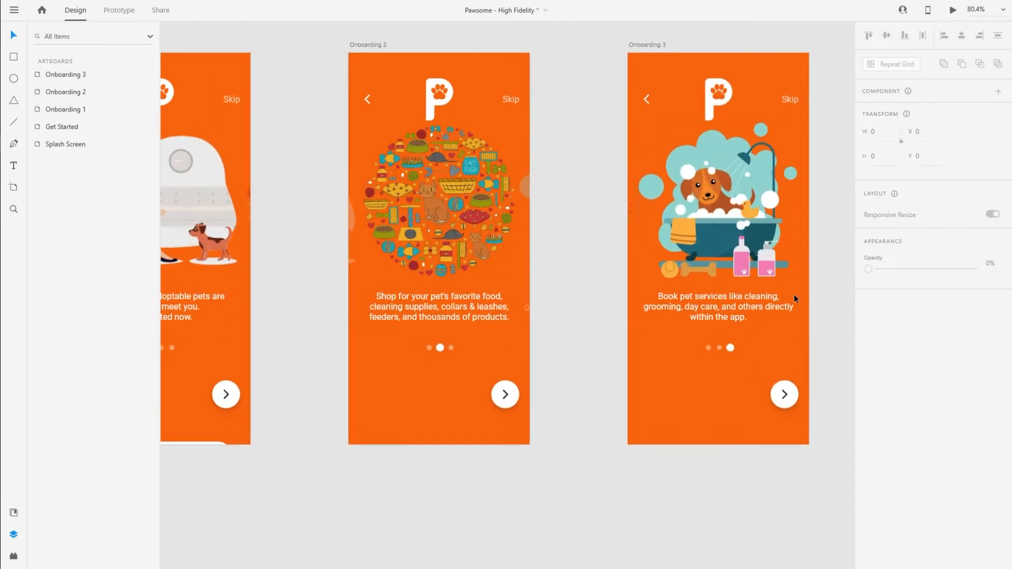
pyautogui.moveTo(552, 371); pyautogui.dragTo(590, 369)
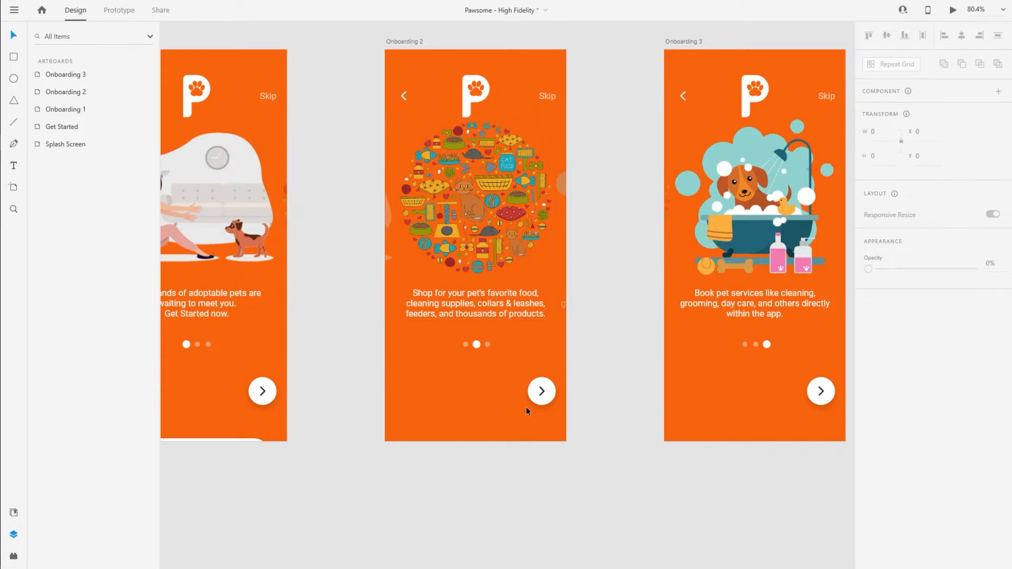
pyautogui.click(825, 400)
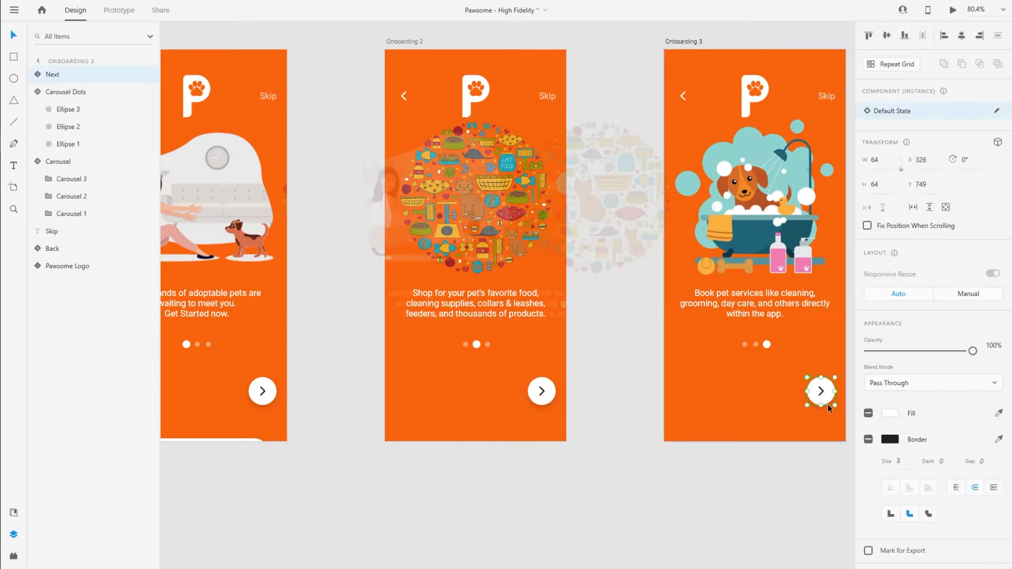
pyautogui.keyDown('shift'); pyautogui.click(767, 346); pyautogui.keyUp('shift')
pyautogui.keyDown('shift'); pyautogui.click(765, 279); pyautogui.keyUp('shift')
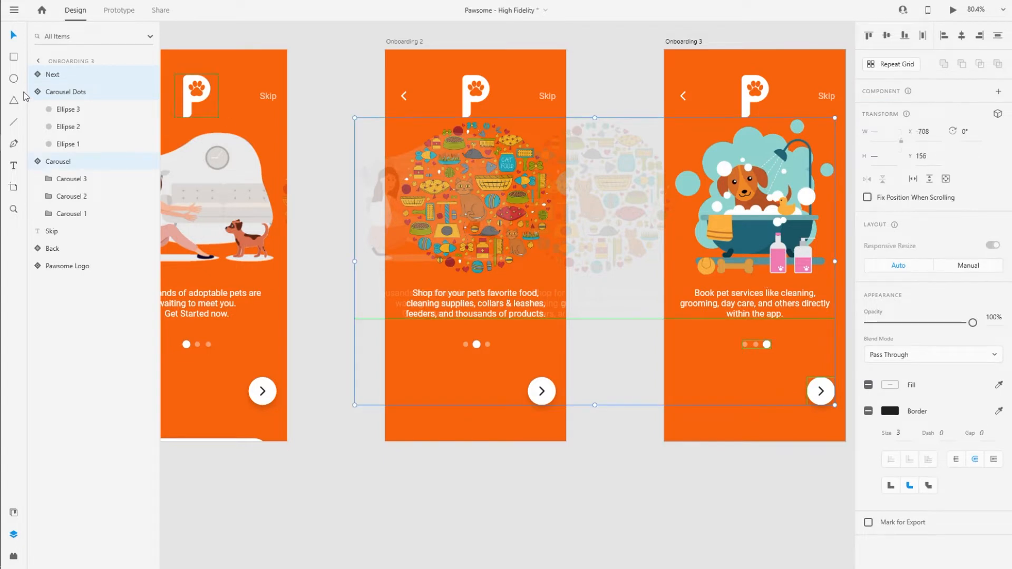
pyautogui.hotkey('ctrl', 'g')
pyautogui.doubleClick(64, 76)
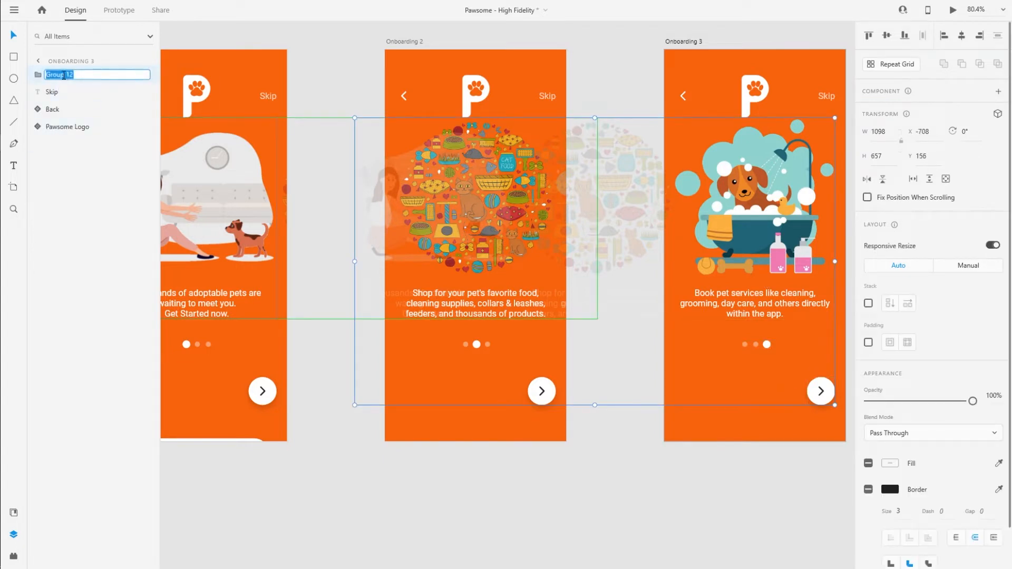
pyautogui.write('Content')
pyautogui.press('Return')
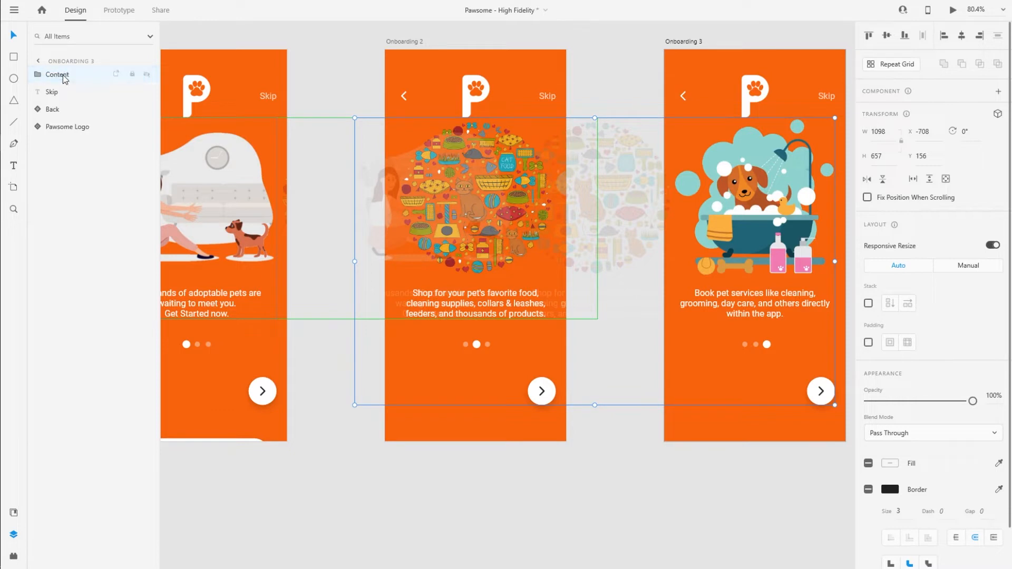
# Group the Next button, Carousel Dots and Carousel on Onboarding 2 and name the group Content.
pyautogui.click(541, 390)
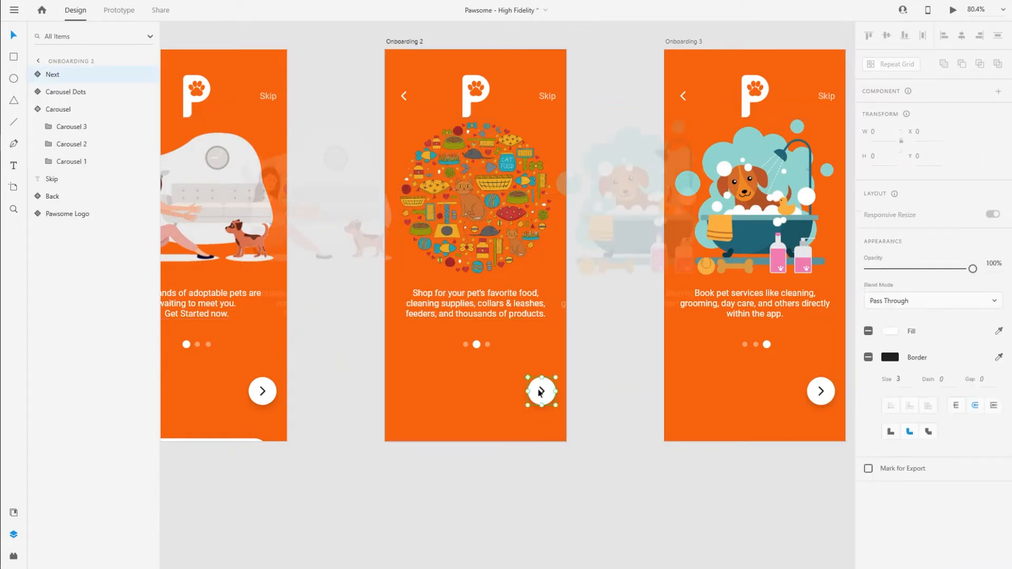
pyautogui.keyDown('shift'); pyautogui.click(476, 344); pyautogui.keyUp('shift')
pyautogui.keyDown('shift'); pyautogui.click(474, 293); pyautogui.keyUp('shift')
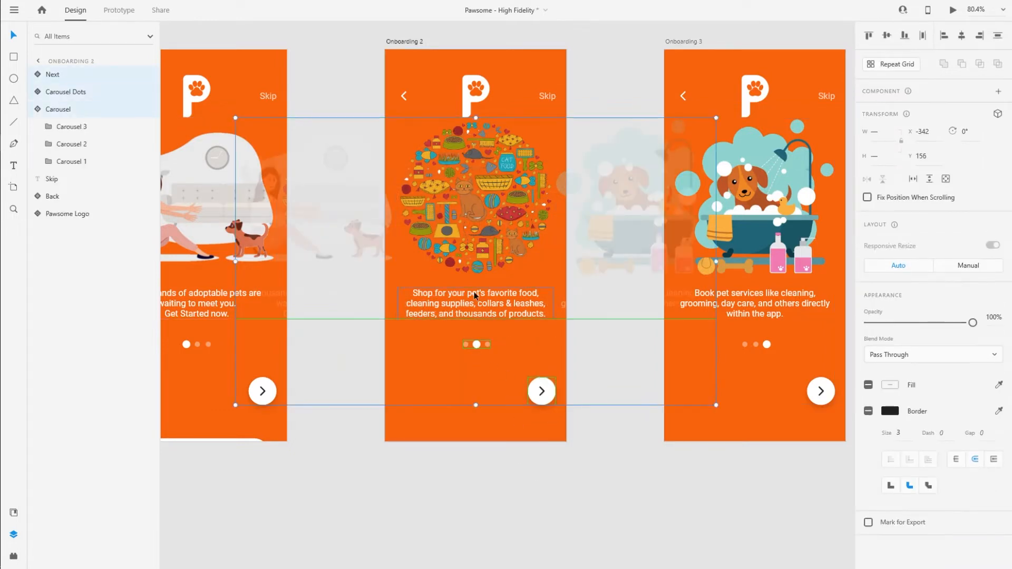
pyautogui.hotkey('ctrl', 'g')
pyautogui.doubleClick(59, 75)
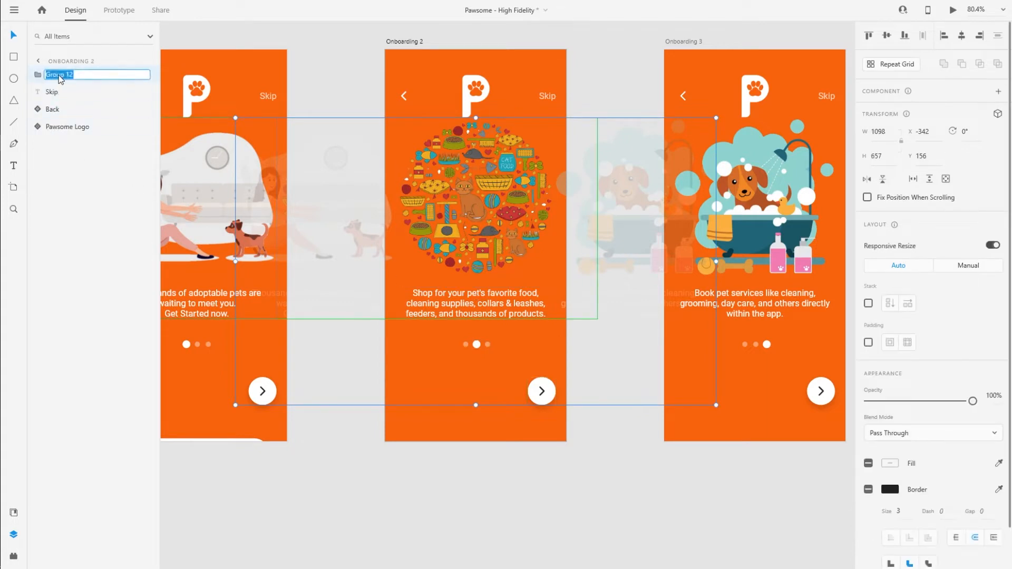
pyautogui.write('Content')
pyautogui.press('Return')
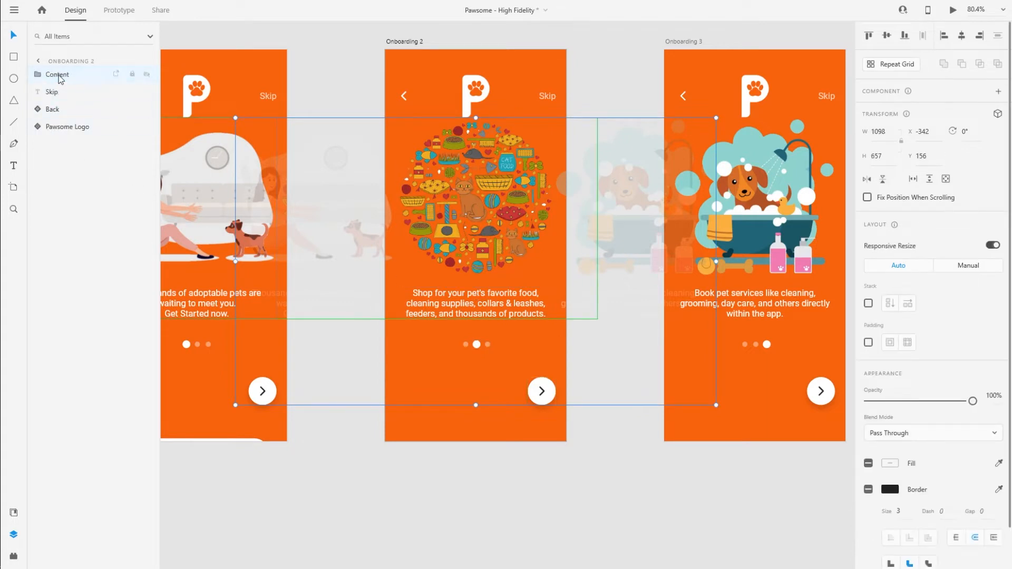
# Group the Next button, Carousel Dots and Carousel on Onboarding 1 and name the group Content.
pyautogui.click(211, 407)
pyautogui.moveTo(229, 405); pyautogui.dragTo(477, 402)
pyautogui.click(507, 396)
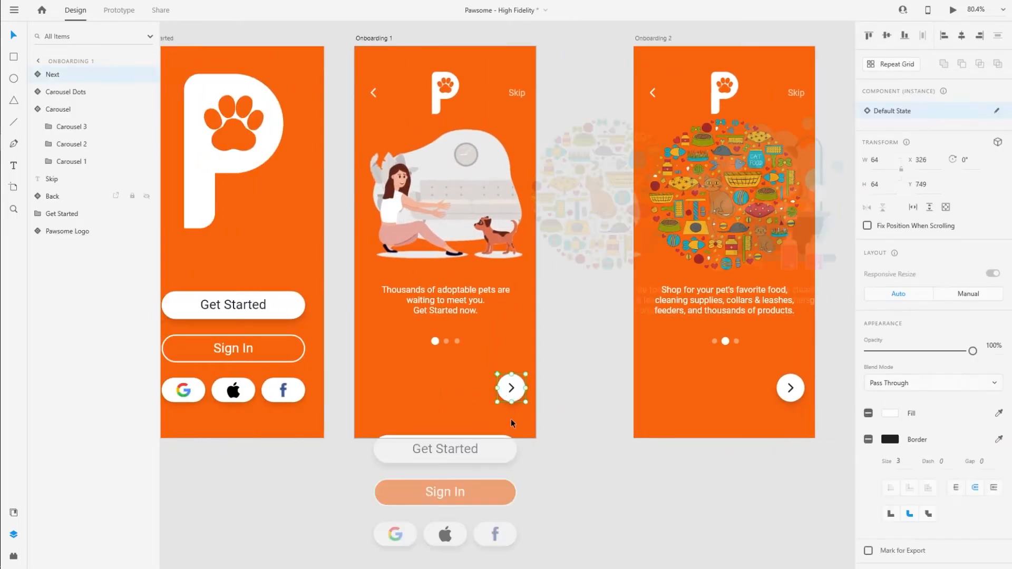
pyautogui.keyDown('shift'); pyautogui.click(436, 343); pyautogui.keyUp('shift')
pyautogui.keyDown('shift'); pyautogui.click(438, 258); pyautogui.keyUp('shift')
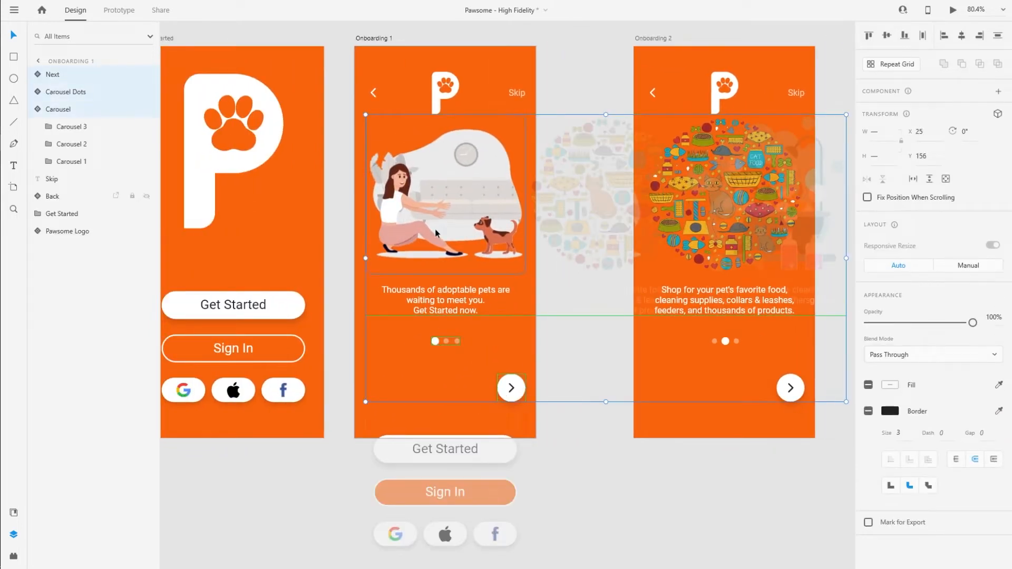
pyautogui.hotkey('ctrl', 'g')
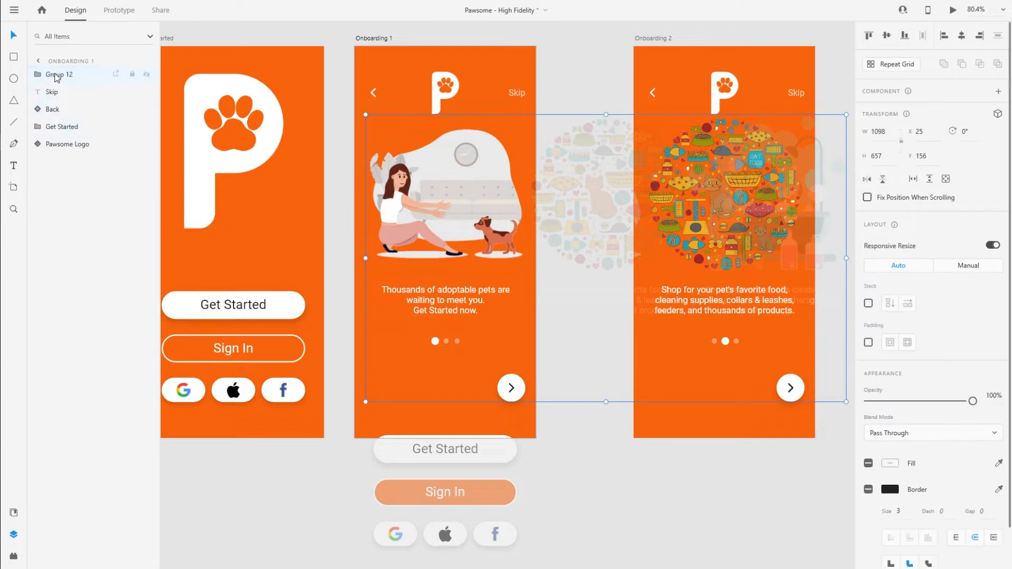
pyautogui.doubleClick(55, 75)
pyautogui.write('Content')
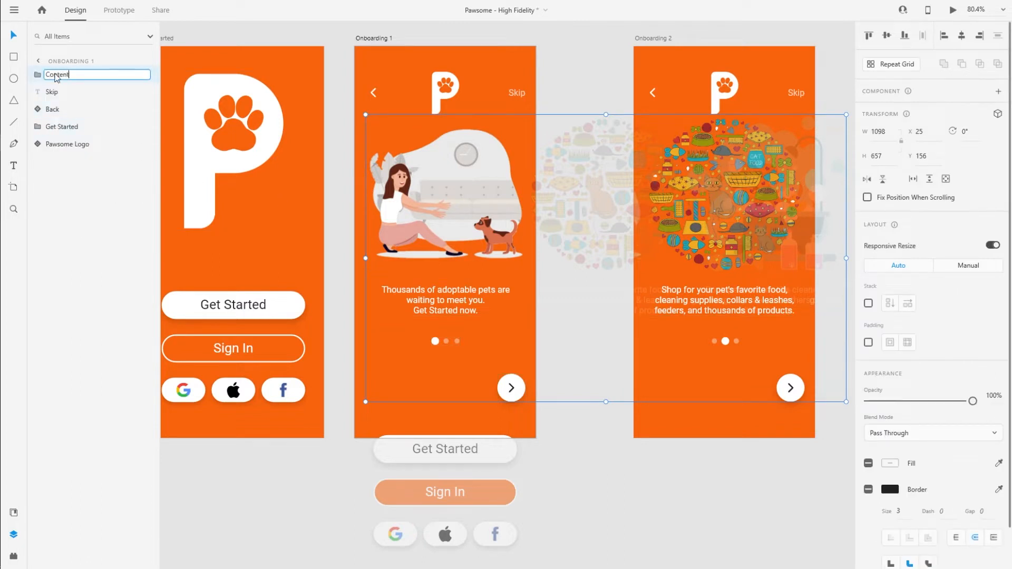
pyautogui.press('Return')
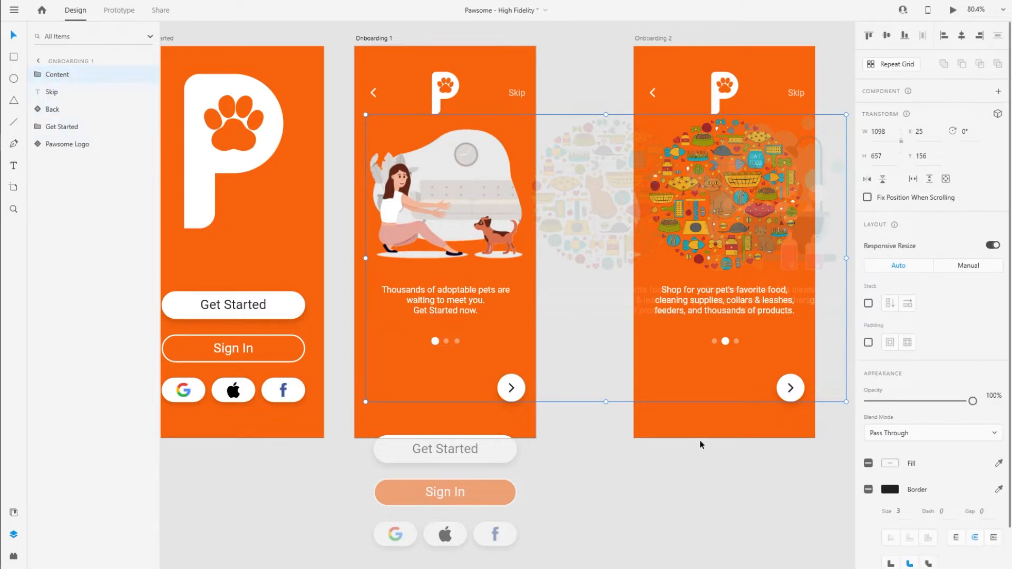
# Save the document with the three onboarding artboards' Content groups in place.
pyautogui.click(697, 426)
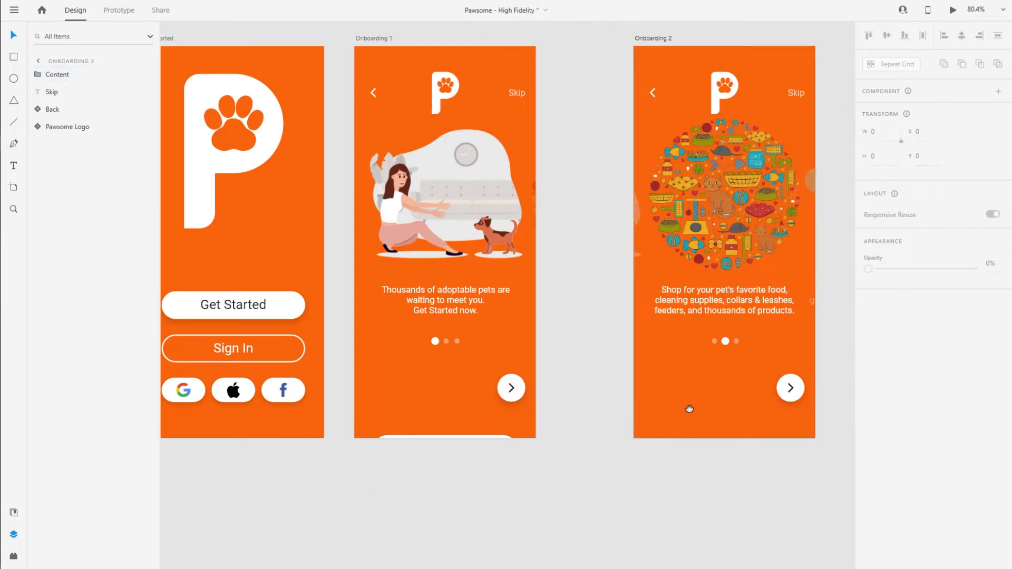
pyautogui.moveTo(690, 409); pyautogui.dragTo(720, 417)
pyautogui.scroll(-3, 437, 394)
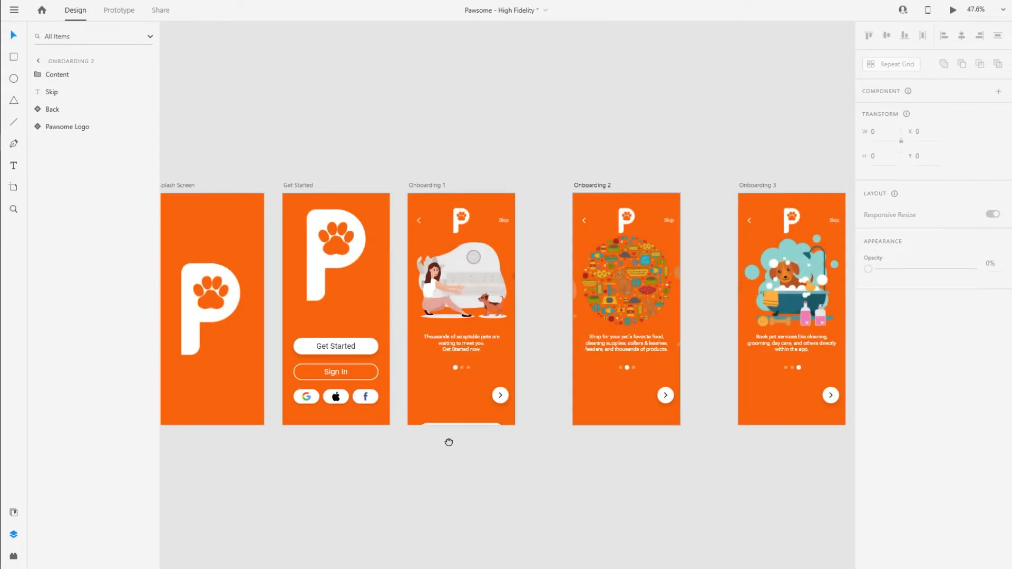
pyautogui.moveTo(453, 441); pyautogui.dragTo(449, 369)
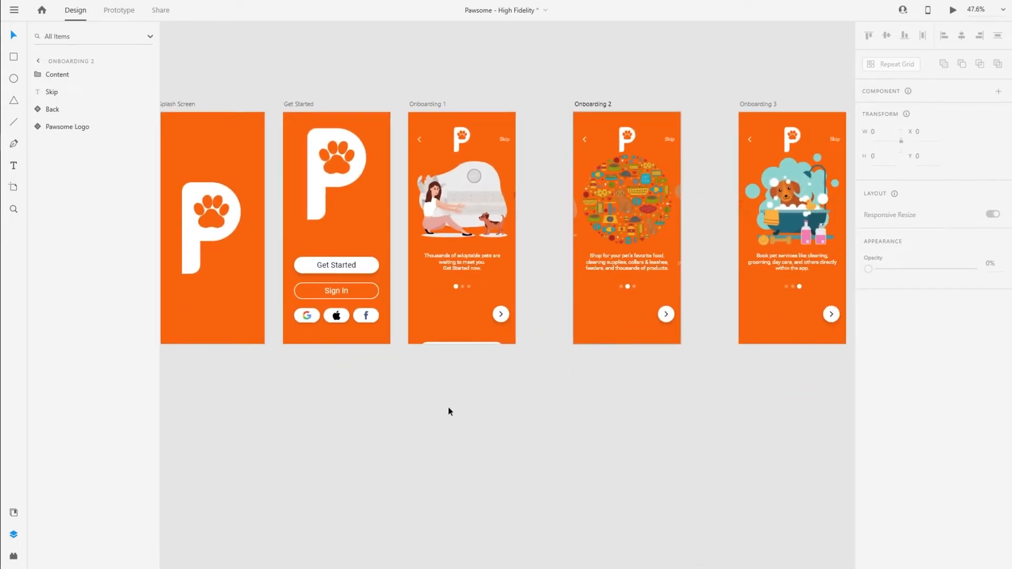
pyautogui.hotkey('ctrl', 's')
# Duplicate the Get Started artboard and place the copy directly below the original at X 1248, Y 1139.
pyautogui.click(295, 105)
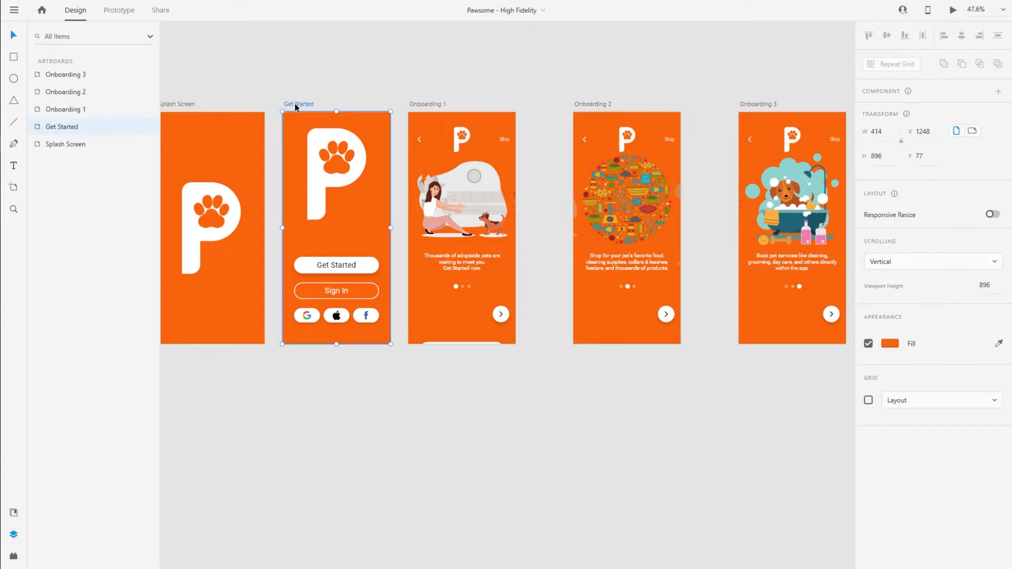
pyautogui.hotkey('ctrl', 'd')
pyautogui.moveTo(253, 118); pyautogui.dragTo(555, 58)
pyautogui.moveTo(800, 109); pyautogui.dragTo(221, 408)
pyautogui.moveTo(365, 429); pyautogui.dragTo(475, 357)
pyautogui.moveTo(318, 335); pyautogui.dragTo(318, 308)
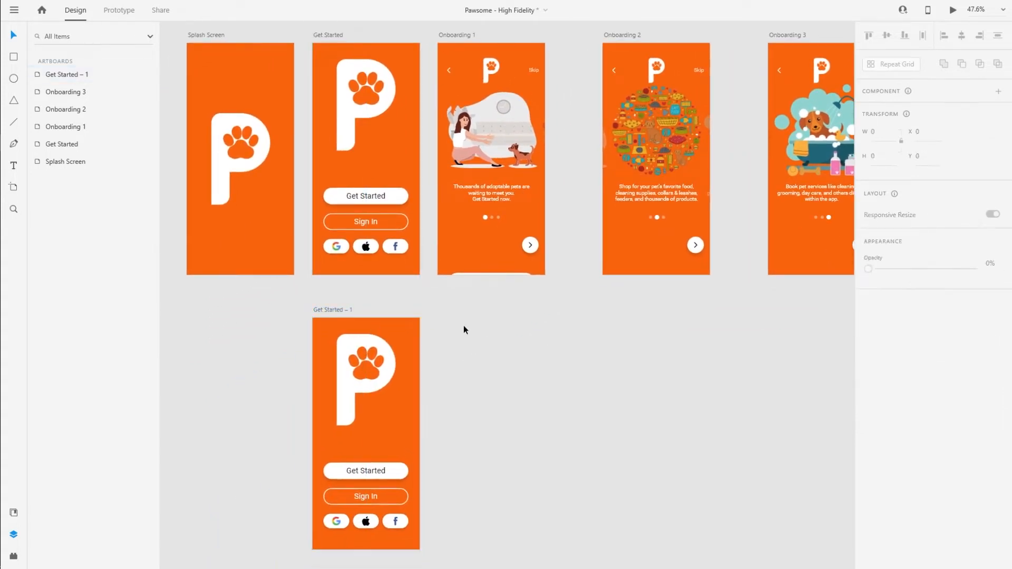
# Rename the duplicated Get Started artboard as Sign In.
pyautogui.doubleClick(336, 309)
pyautogui.write('Sign In')
pyautogui.press('Return')
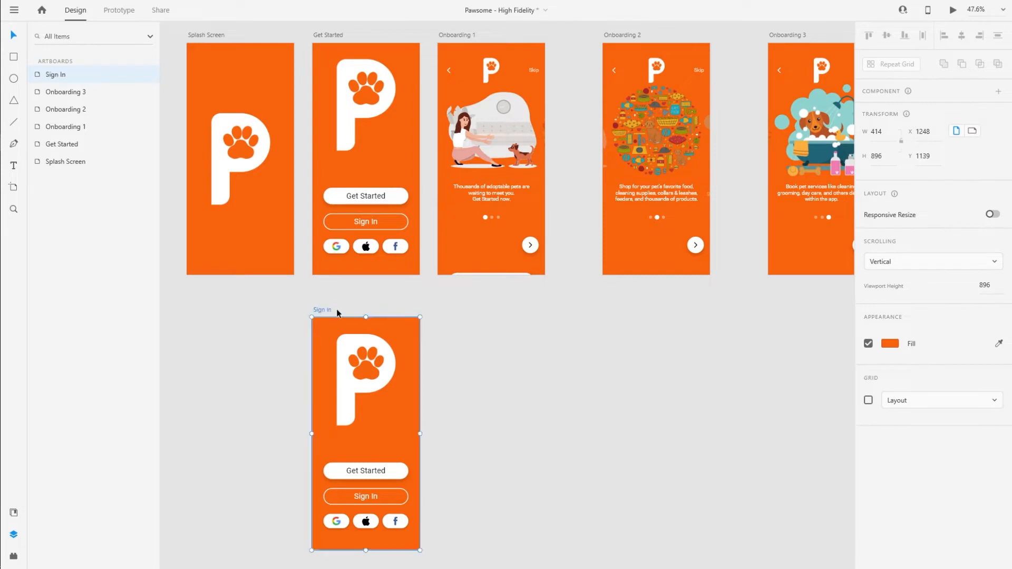
pyautogui.click(501, 358)
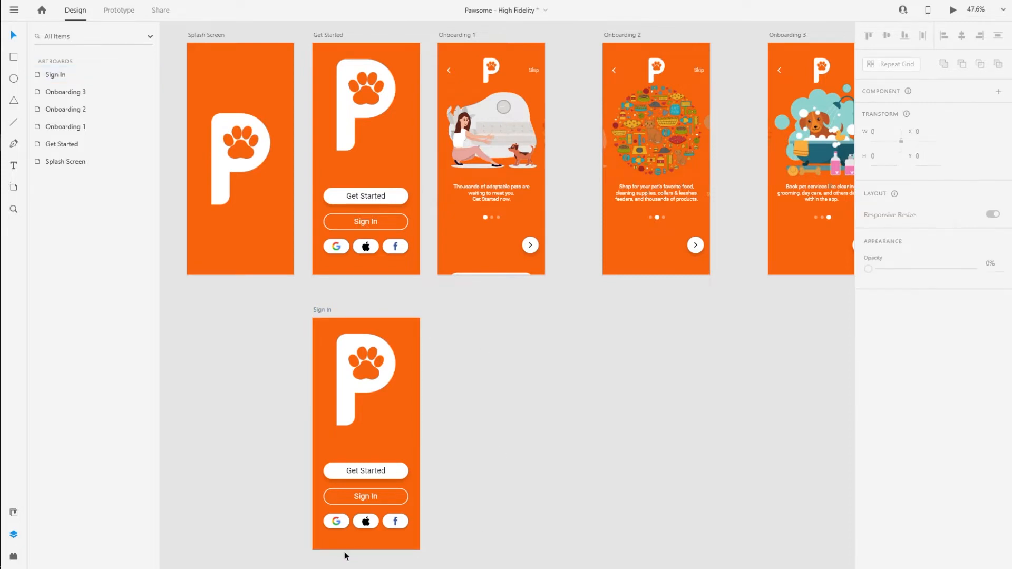
# Place a Username component on the Sign In artboard, just above the Get Started button at X 27, Y 493.
pyautogui.scroll(5, 343, 551)
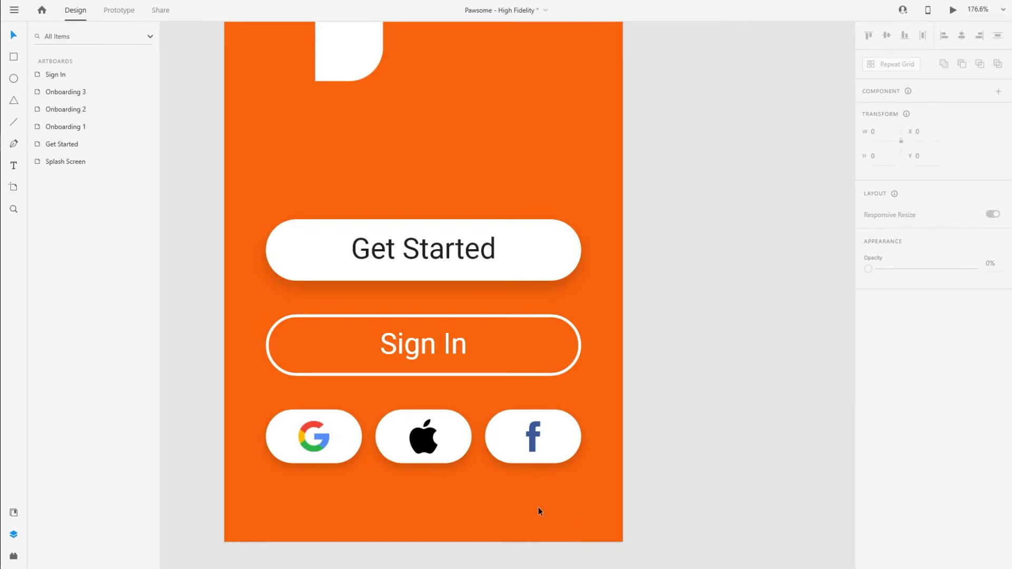
pyautogui.scroll(-2, 475, 490)
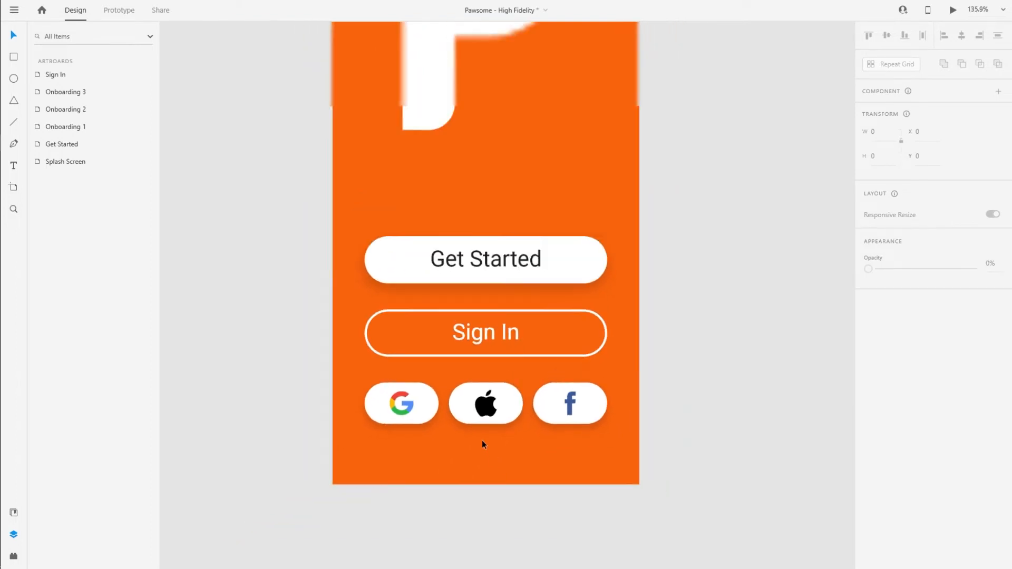
pyautogui.scroll(-1, 482, 441)
pyautogui.hotkey('ctrl', 'shift', 'y')
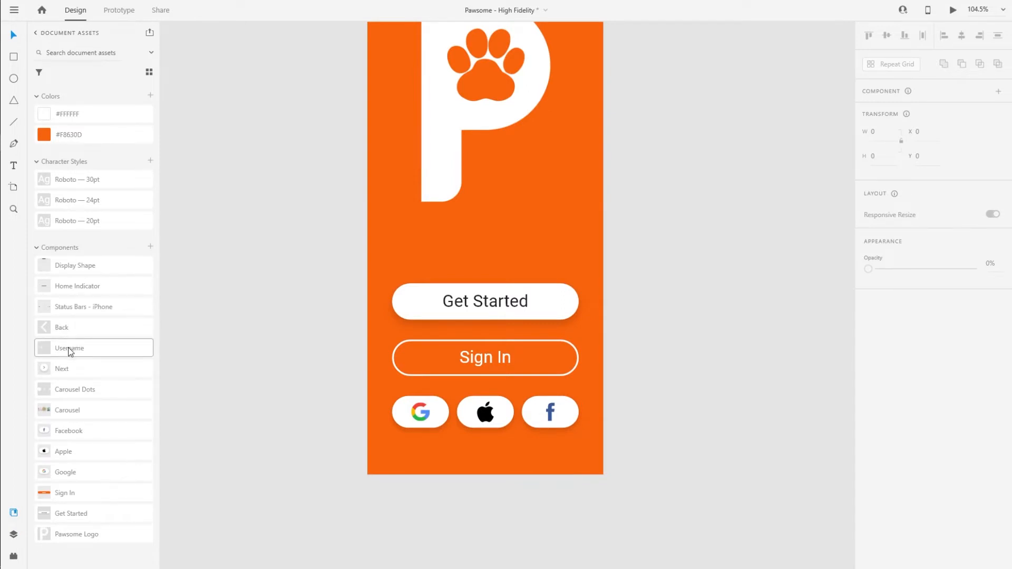
pyautogui.moveTo(67, 347); pyautogui.dragTo(430, 260)
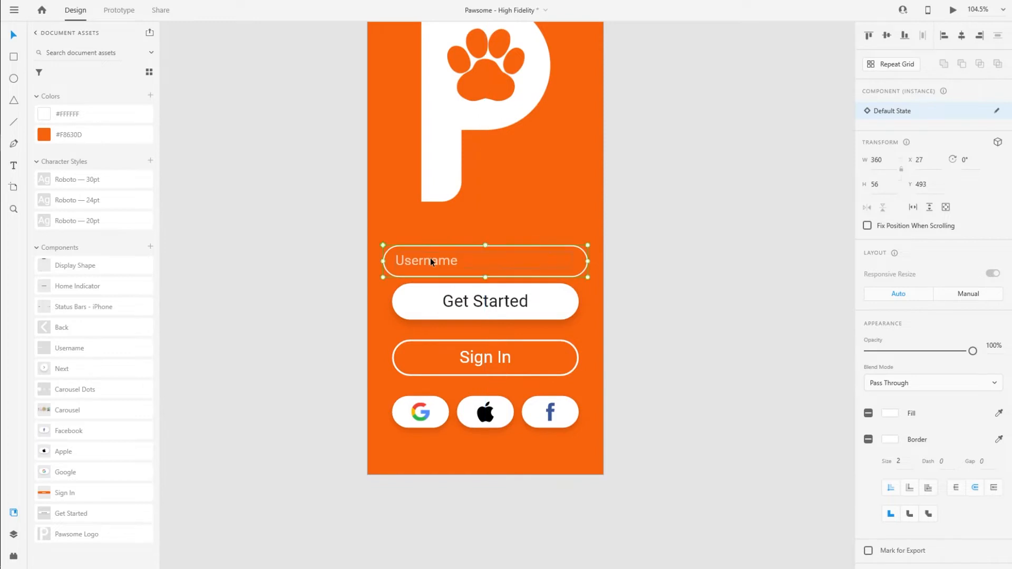
# Add a Get Started component instance over the social buttons on the Sign In artboard, at about X 207, Y 754.
pyautogui.hotkey('ctrl', 'y')
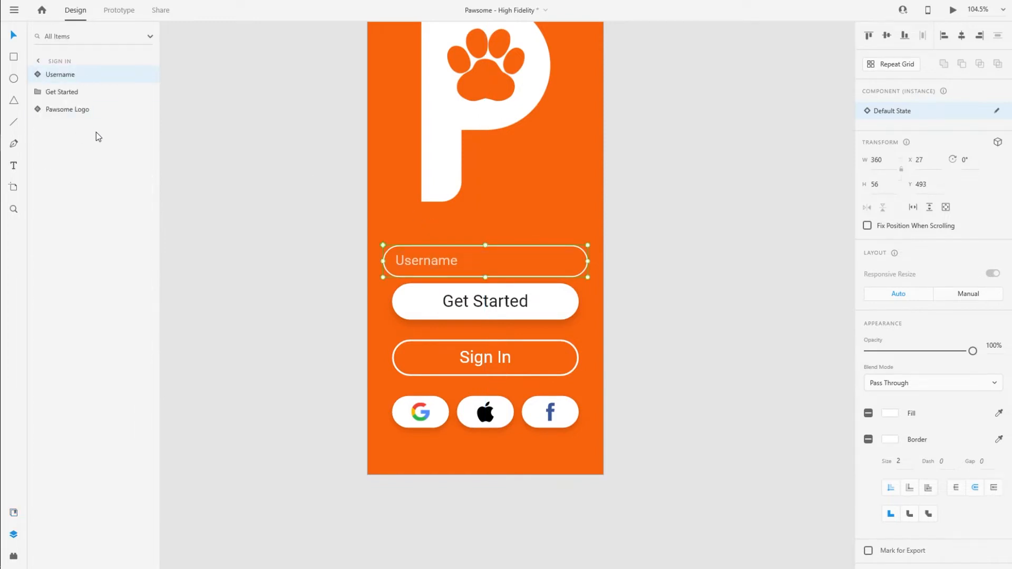
pyautogui.click(491, 419)
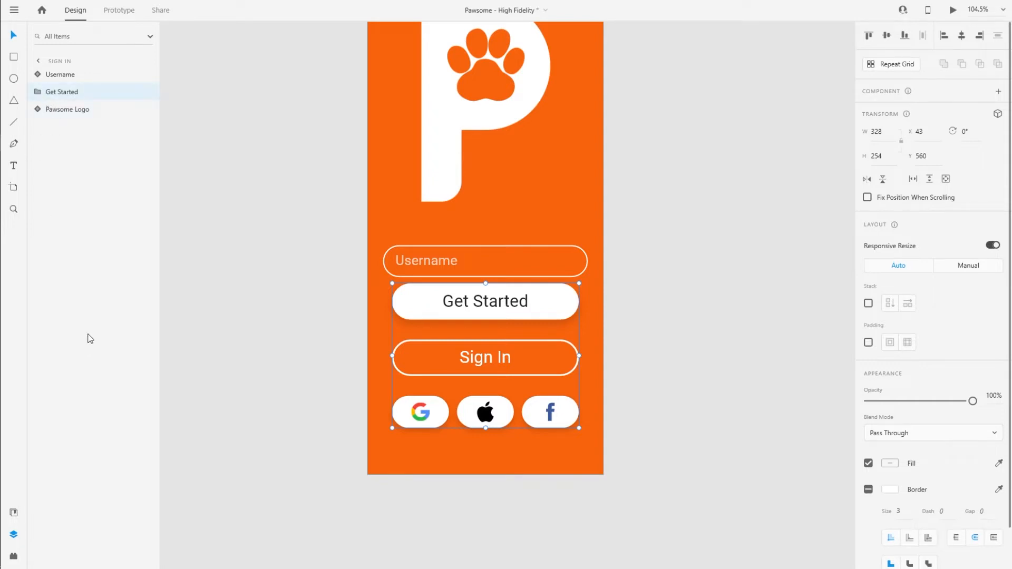
pyautogui.hotkey('ctrl', 'shift', 'y')
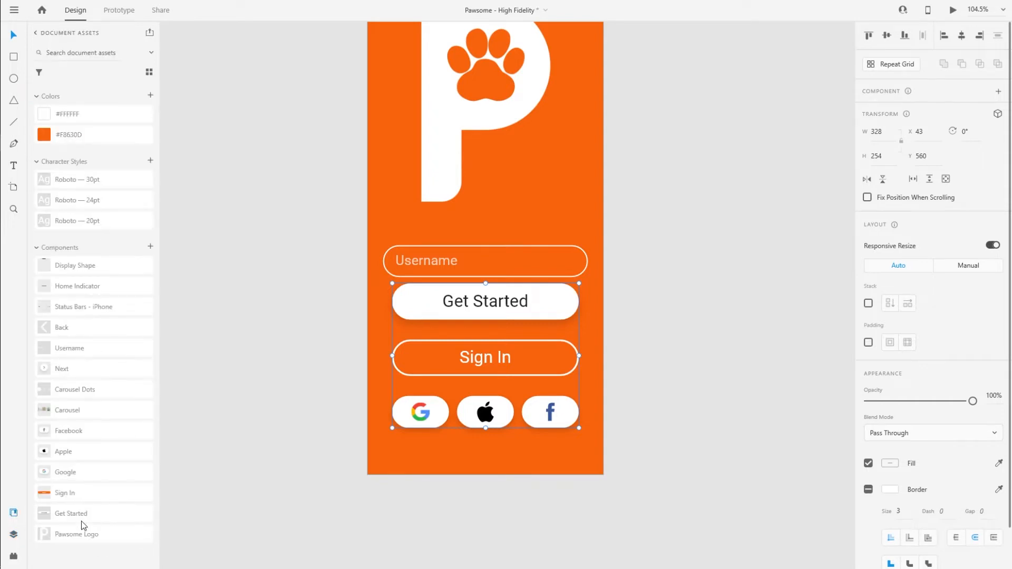
pyautogui.moveTo(65, 514); pyautogui.dragTo(525, 410)
pyautogui.scroll(5, 515, 456)
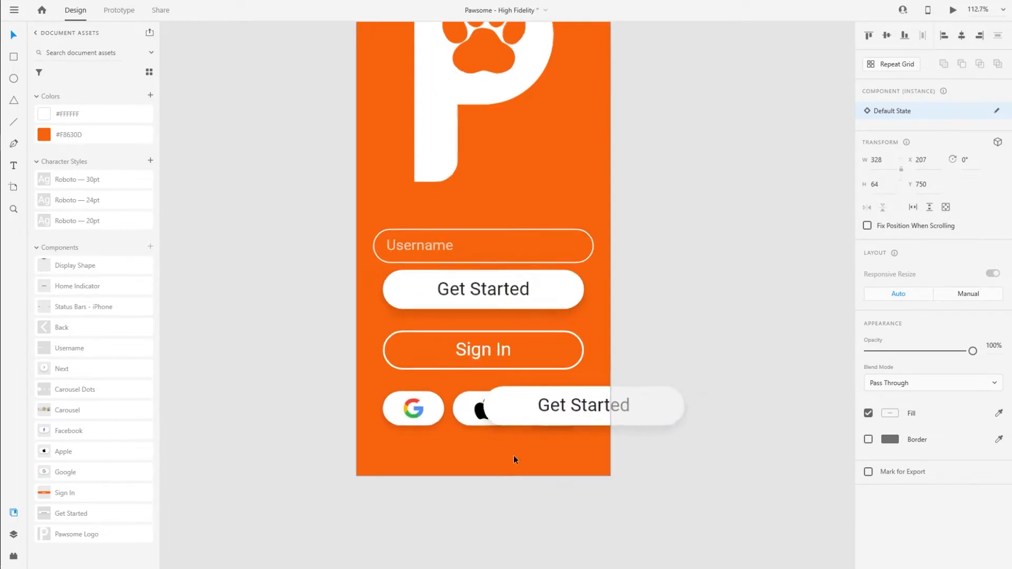
pyautogui.moveTo(552, 357); pyautogui.dragTo(548, 366)
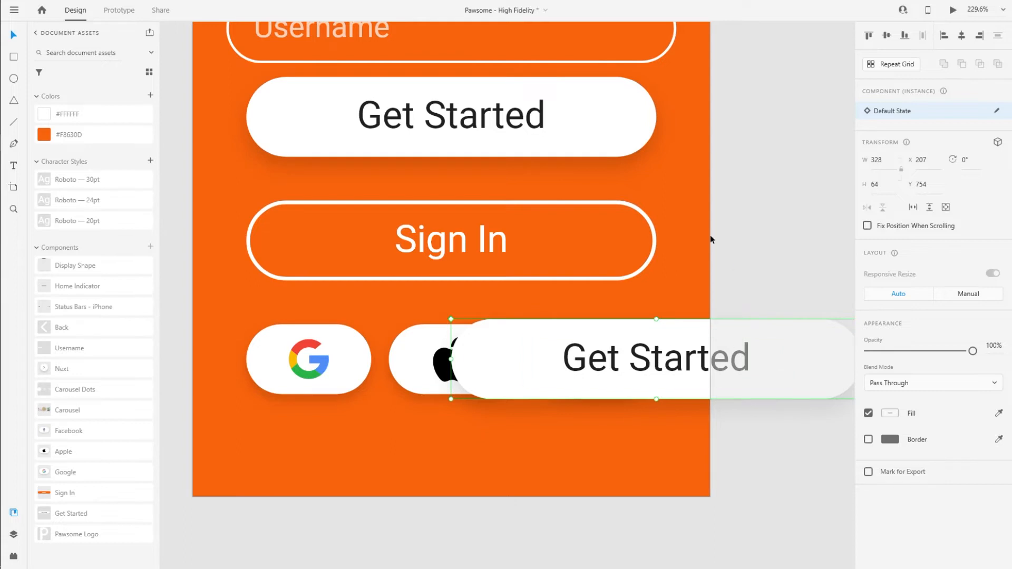
# Change the label of the newly added Get Started button to Sign In.
pyautogui.scroll(2, 240, 58)
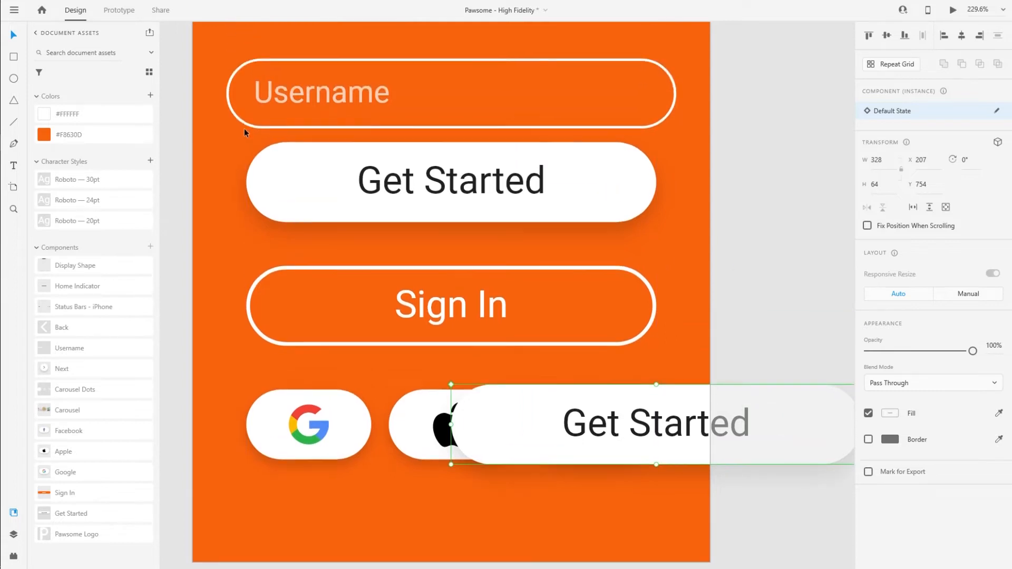
pyautogui.scroll(-3, 226, 199)
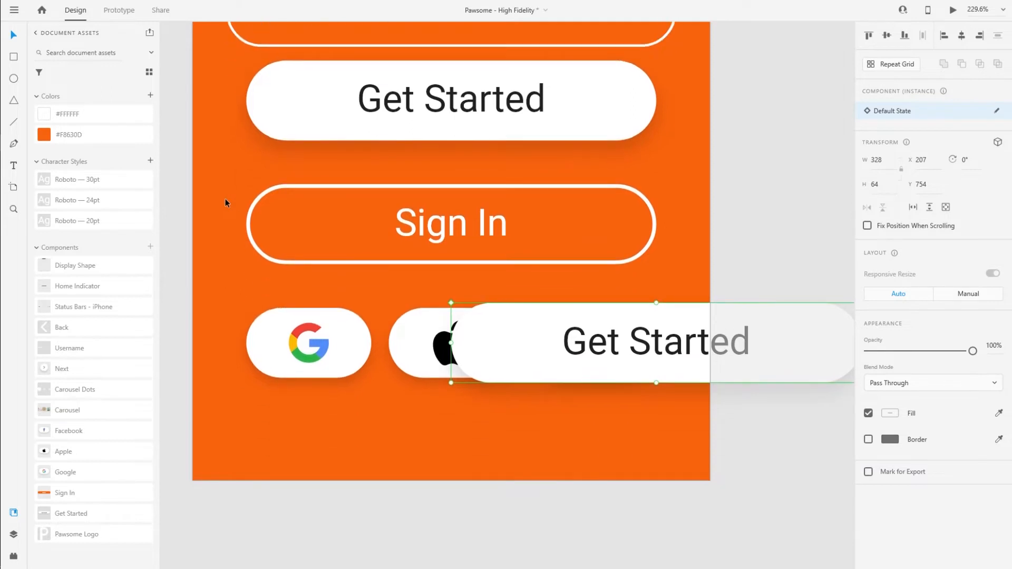
pyautogui.doubleClick(610, 348)
pyautogui.doubleClick(610, 348)
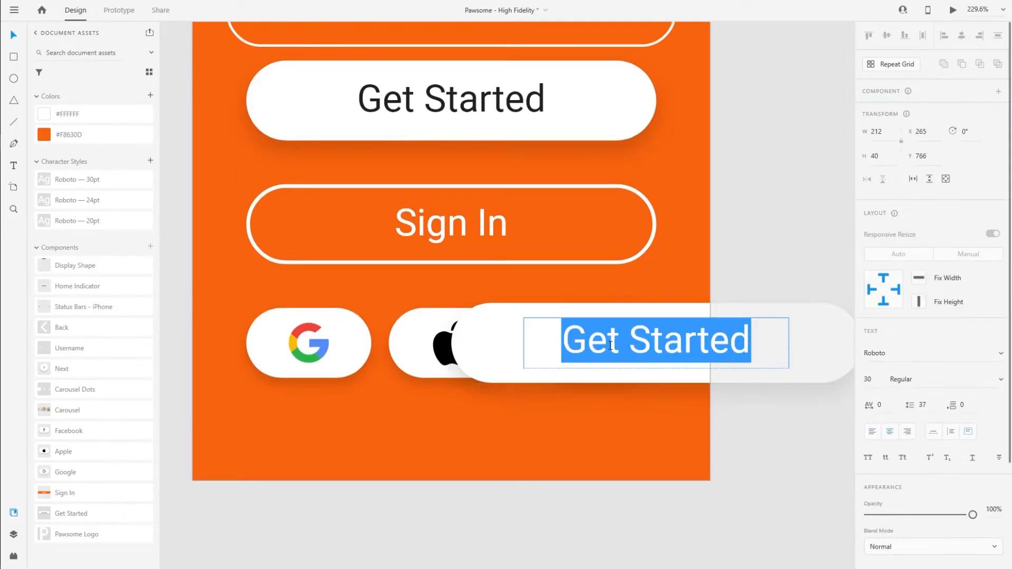
pyautogui.write('Sign In')
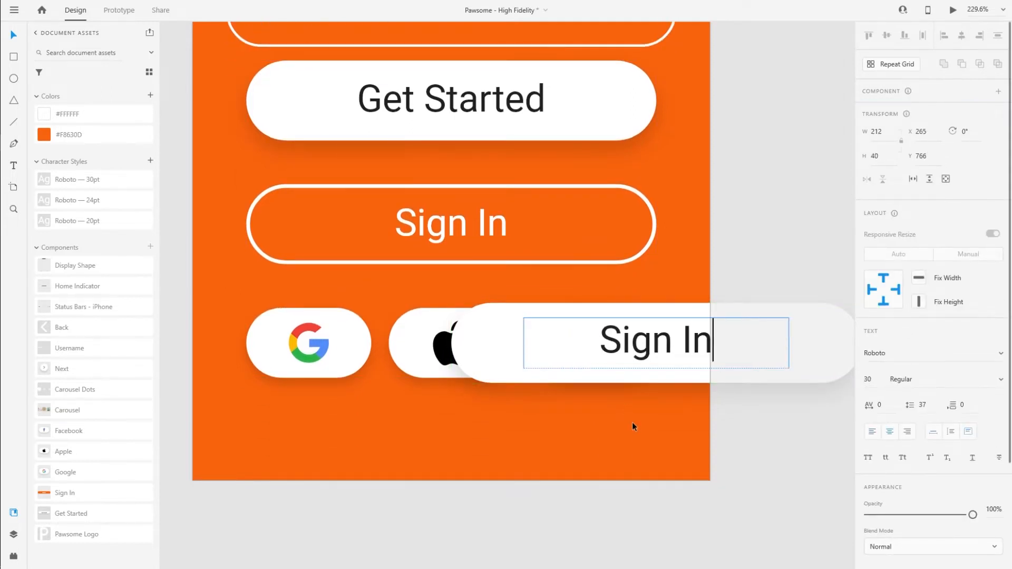
pyautogui.press('Escape')
pyautogui.scroll(-4, 517, 418)
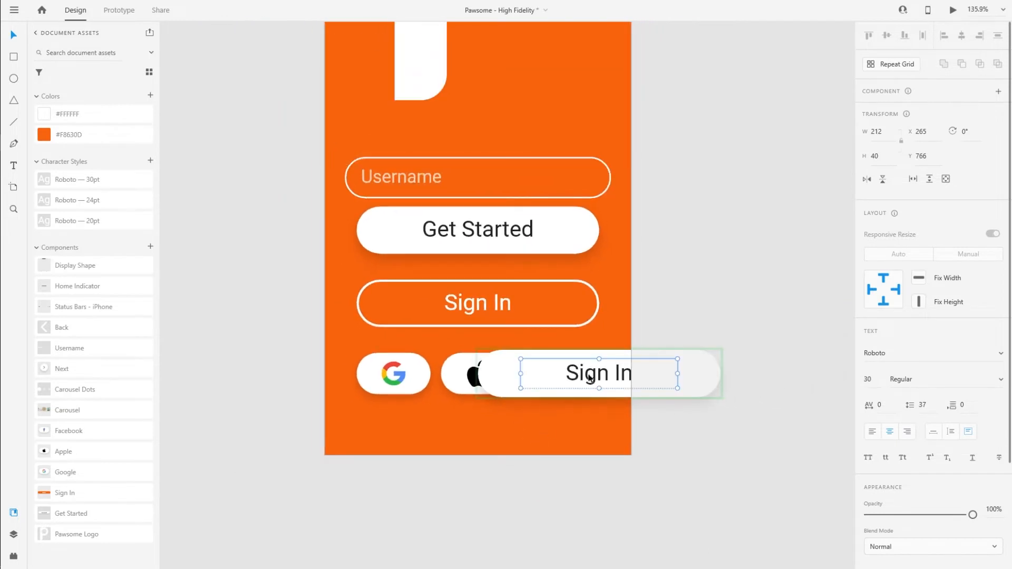
pyautogui.press('Escape')
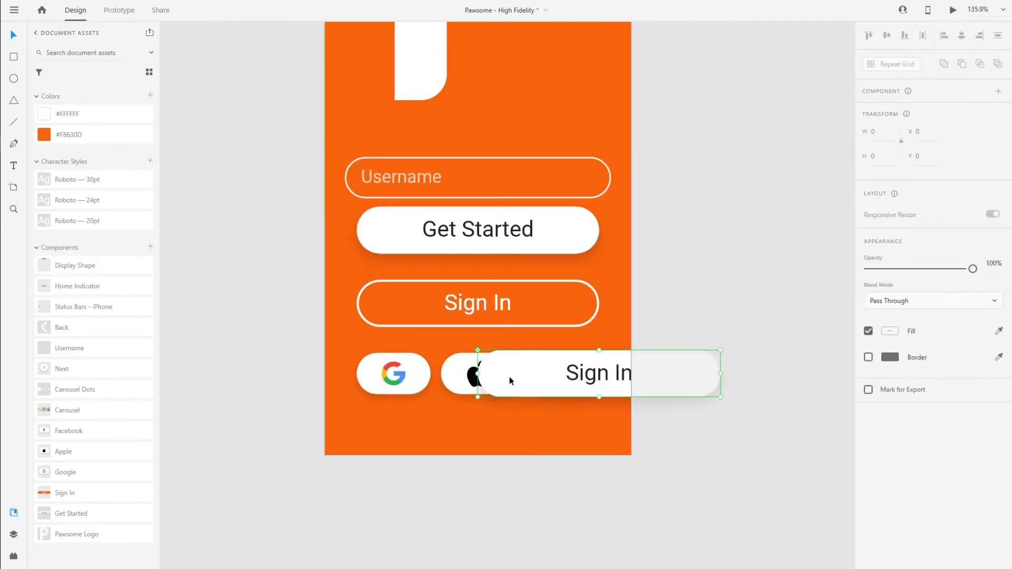
# Centre the white Sign In button at X 43, Y 754, and move the old Get Started group off the artboard to X -325.
pyautogui.moveTo(510, 377); pyautogui.dragTo(391, 384)
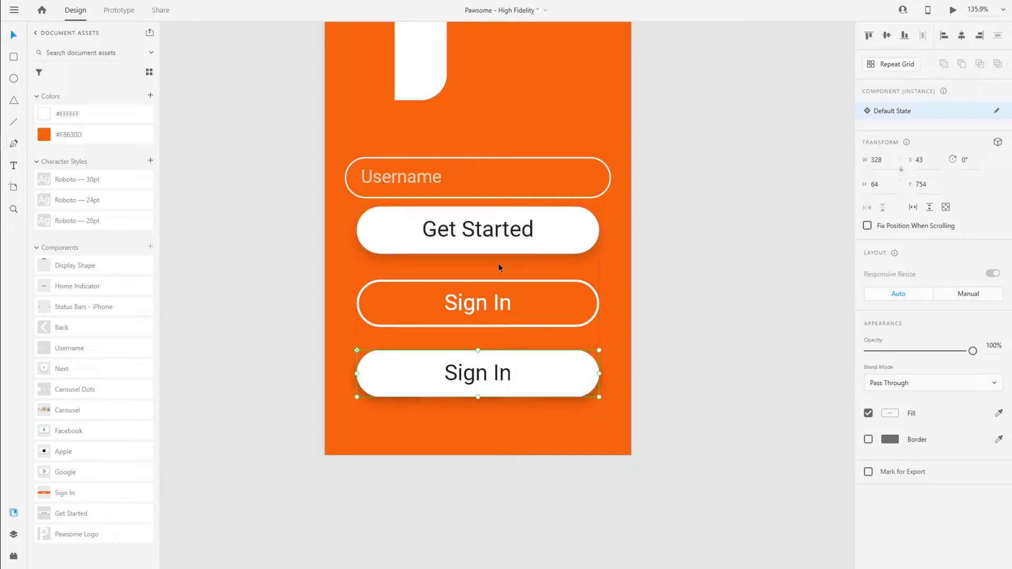
pyautogui.moveTo(478, 234); pyautogui.dragTo(214, 235)
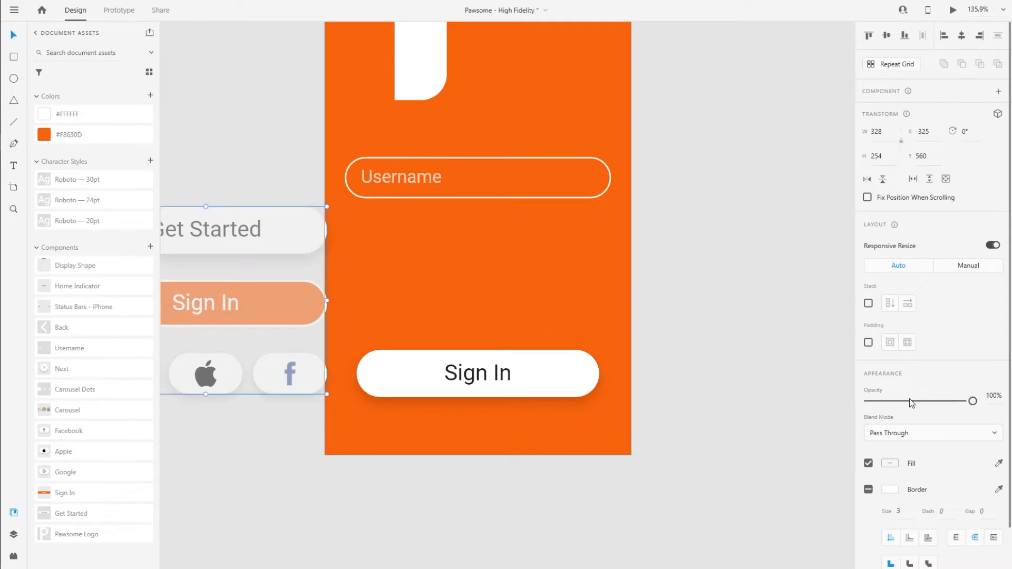
pyautogui.click(453, 307)
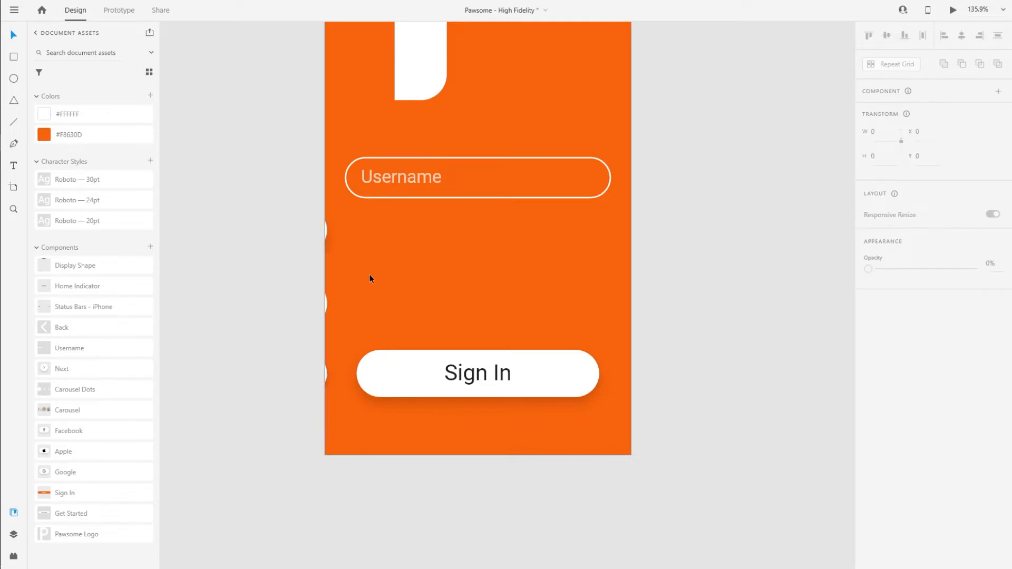
# Move the Username field down to Y 575, closer to the white Sign In button.
pyautogui.moveTo(423, 177); pyautogui.dragTo(421, 237)
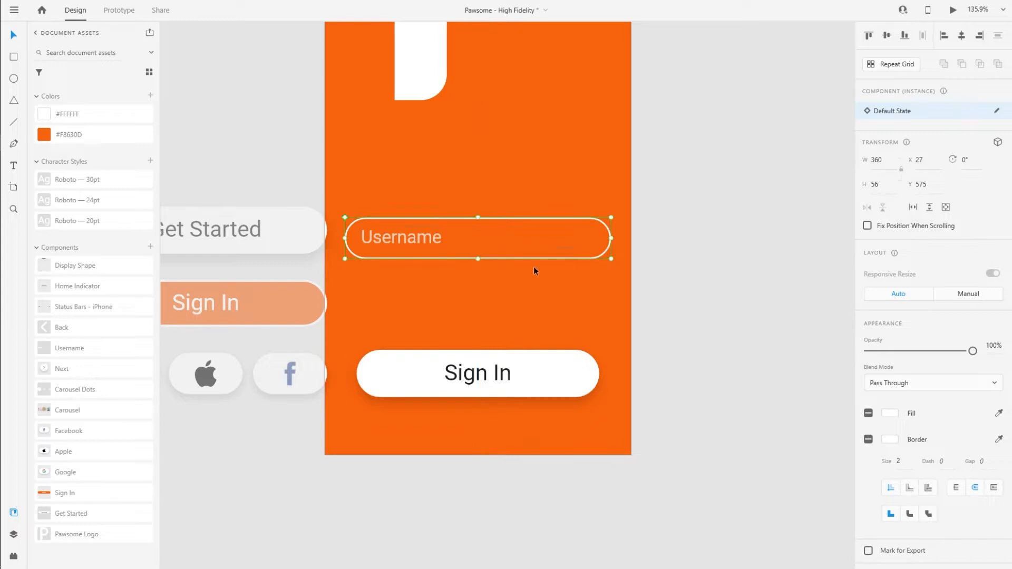
pyautogui.doubleClick(410, 216)
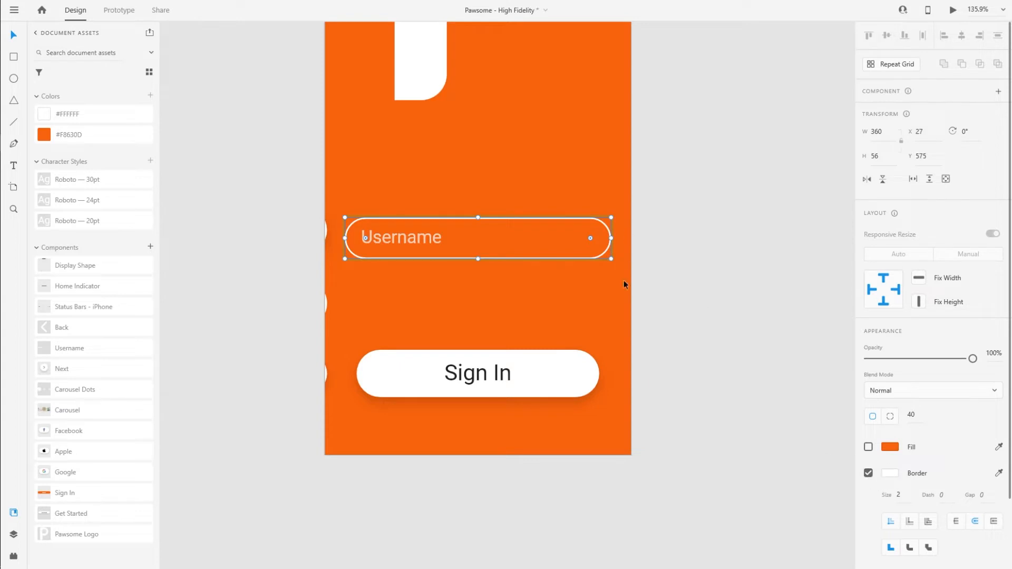
pyautogui.click(452, 322)
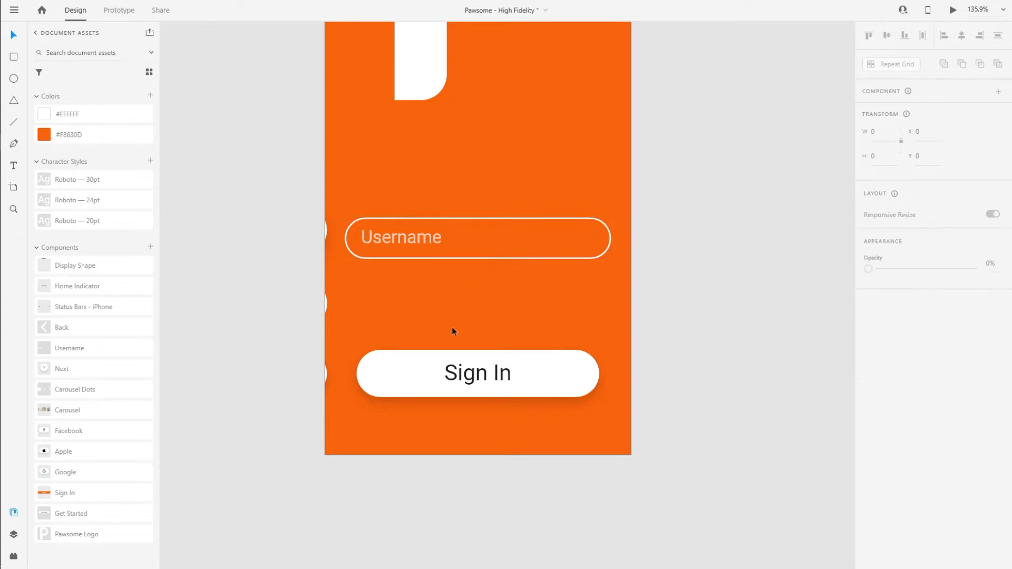
# Turn the Username field into a Repeat Grid and extend it downward to about 135 high for two stacked fields.
pyautogui.click(394, 231)
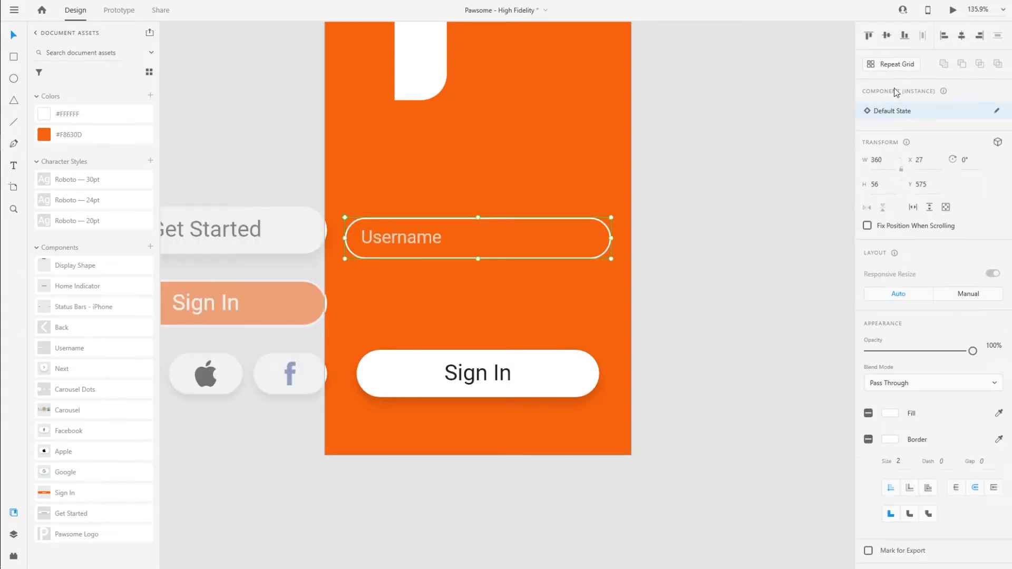
pyautogui.click(892, 64)
pyautogui.moveTo(476, 259); pyautogui.dragTo(482, 321)
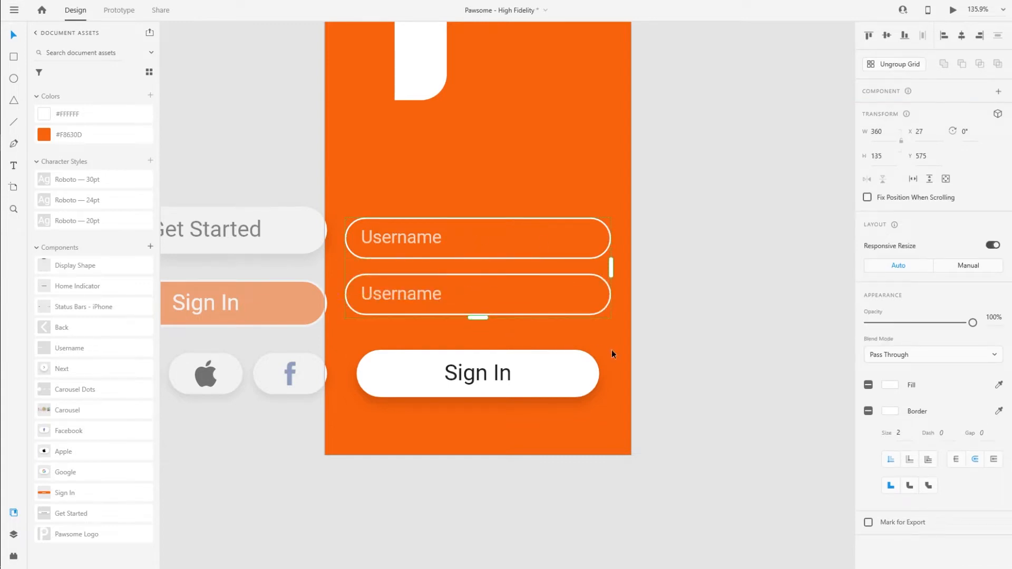
# Change the placeholder text of the second field in the Repeat Grid to Password.
pyautogui.doubleClick(417, 296)
pyautogui.doubleClick(412, 296)
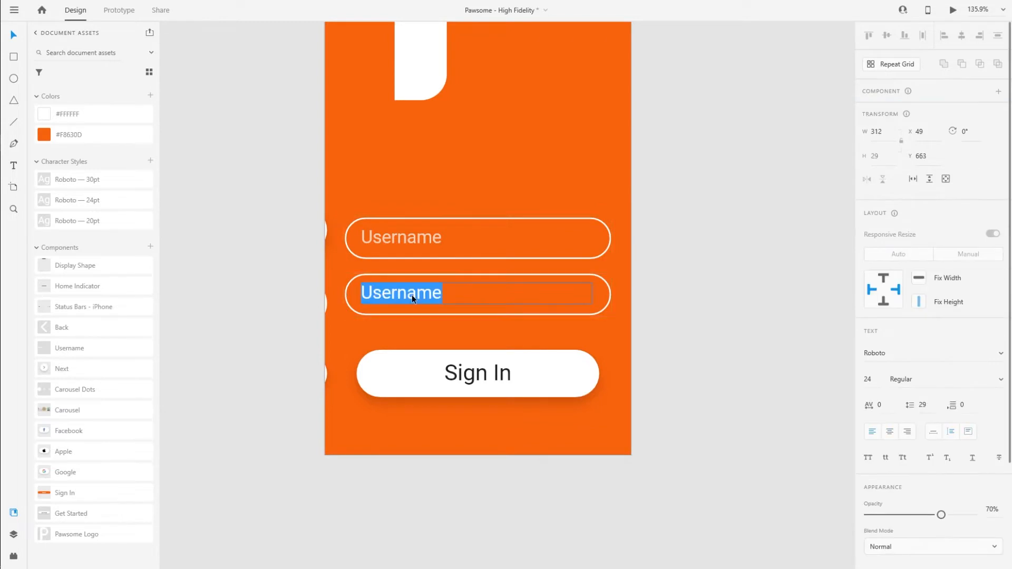
pyautogui.write('PAssword')
pyautogui.moveTo(369, 293); pyautogui.dragTo(380, 293)
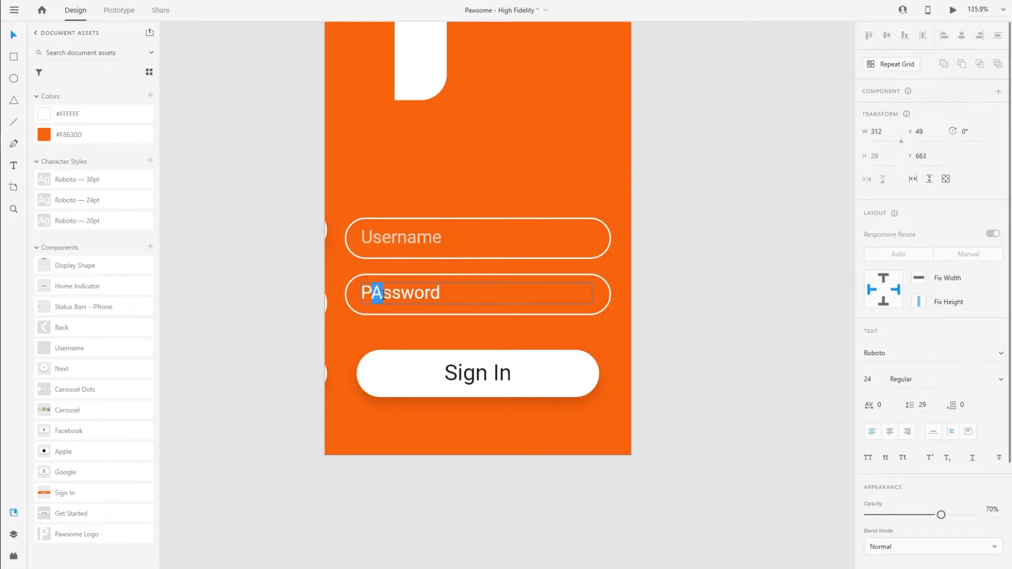
pyautogui.write('a')
pyautogui.press('Escape')
pyautogui.press('Escape')
pyautogui.click(682, 360)
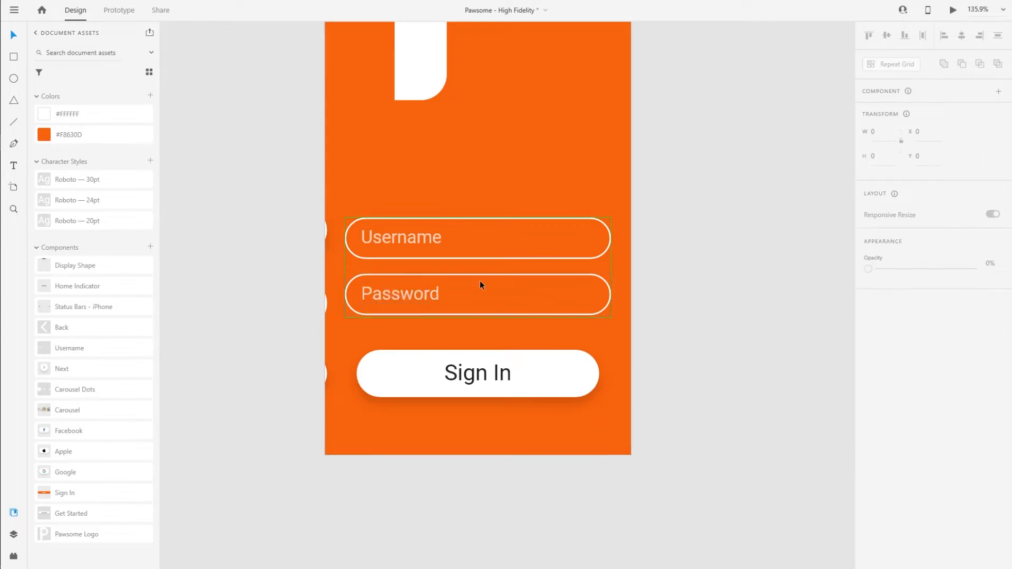
# Widen the gap between the Username and Password fields until the grid is 143 high, and move the grid down to Y 577.
pyautogui.click(482, 257)
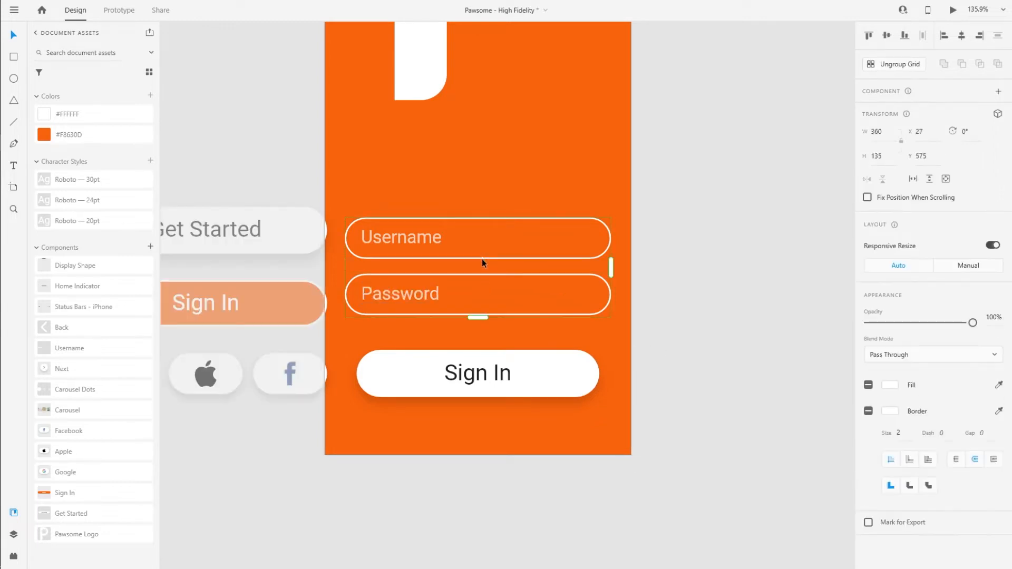
pyautogui.moveTo(473, 265)
pyautogui.moveTo(473, 265); pyautogui.dragTo(473, 272)
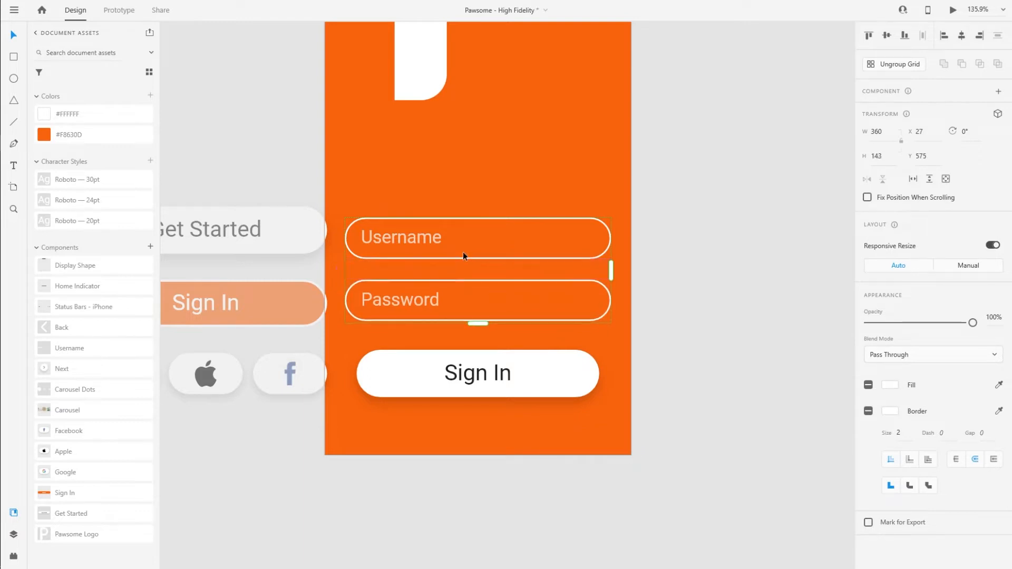
pyautogui.moveTo(476, 234); pyautogui.dragTo(480, 236)
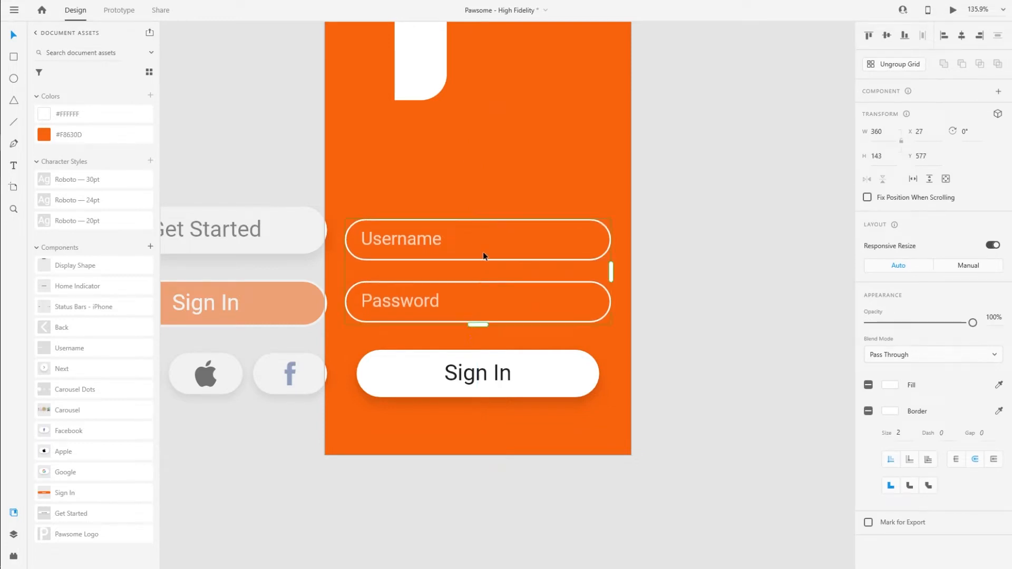
# Add a Sign In heading above the input fields and apply the Roboto 30pt character style to it.
pyautogui.click(427, 198)
pyautogui.press('t')
pyautogui.click(366, 154)
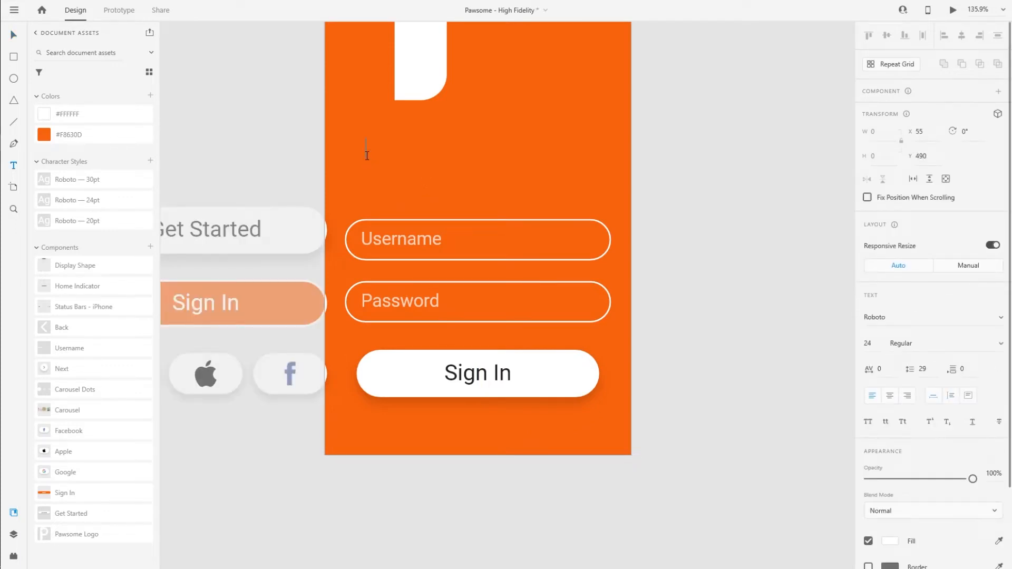
pyautogui.write('Sign In')
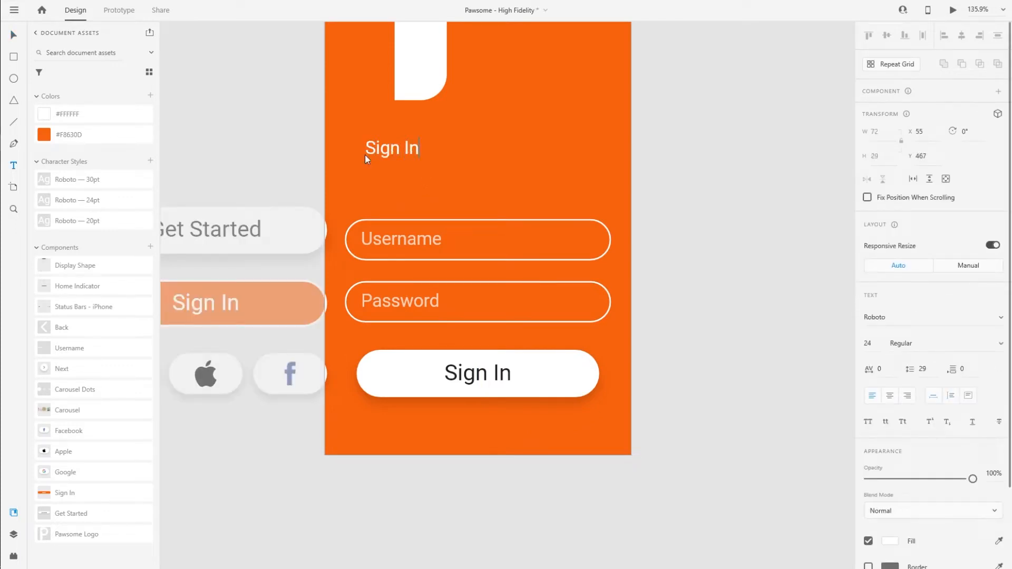
pyautogui.press('Escape')
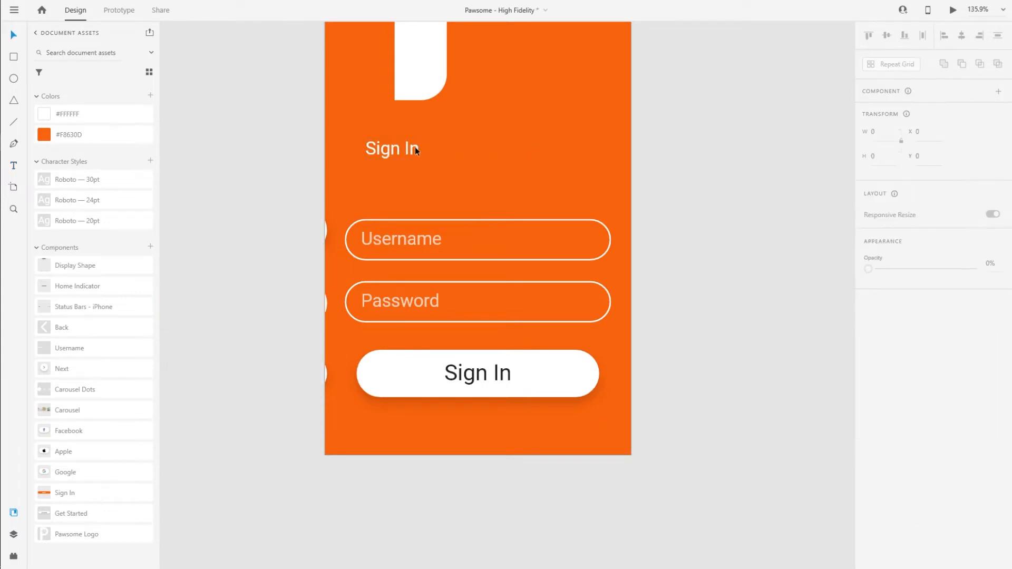
pyautogui.click(74, 180)
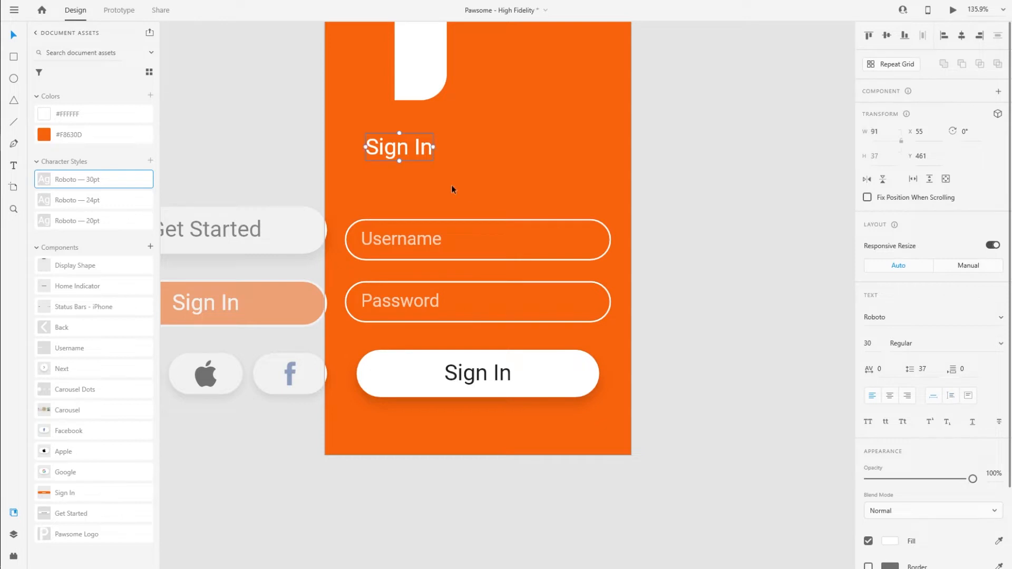
# Widen the Sign In heading's text box to about 332 and place it just above the Username field, flush with the field's left edge.
pyautogui.moveTo(433, 148); pyautogui.dragTo(611, 151)
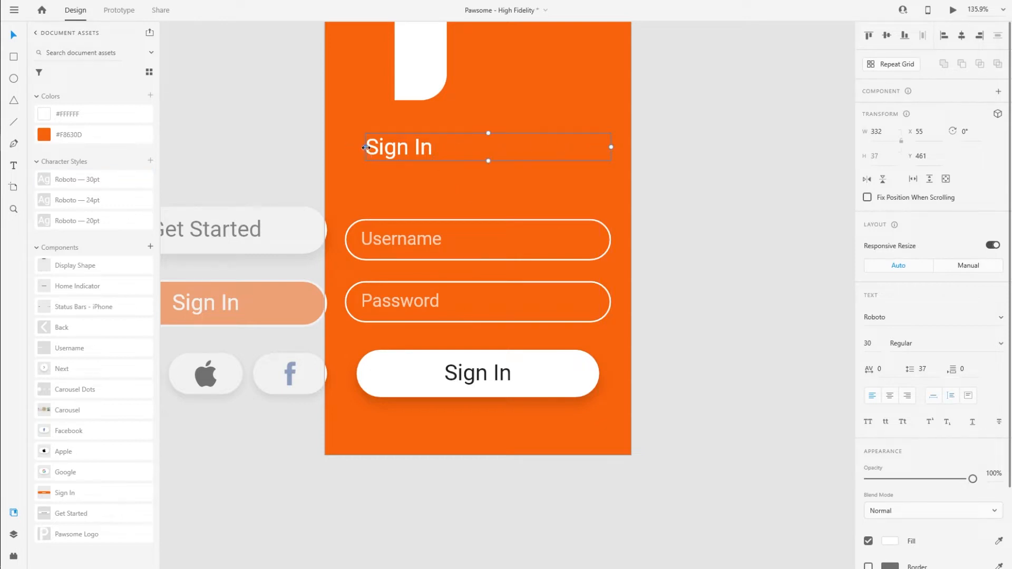
pyautogui.moveTo(365, 148); pyautogui.dragTo(387, 183)
pyautogui.click(508, 135)
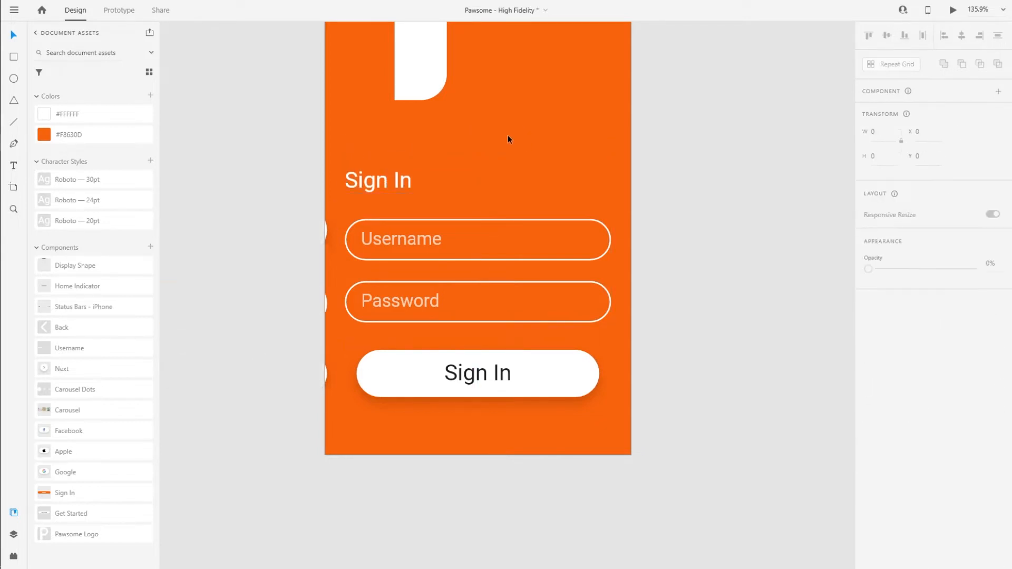
pyautogui.hotkey('ctrl', '1')
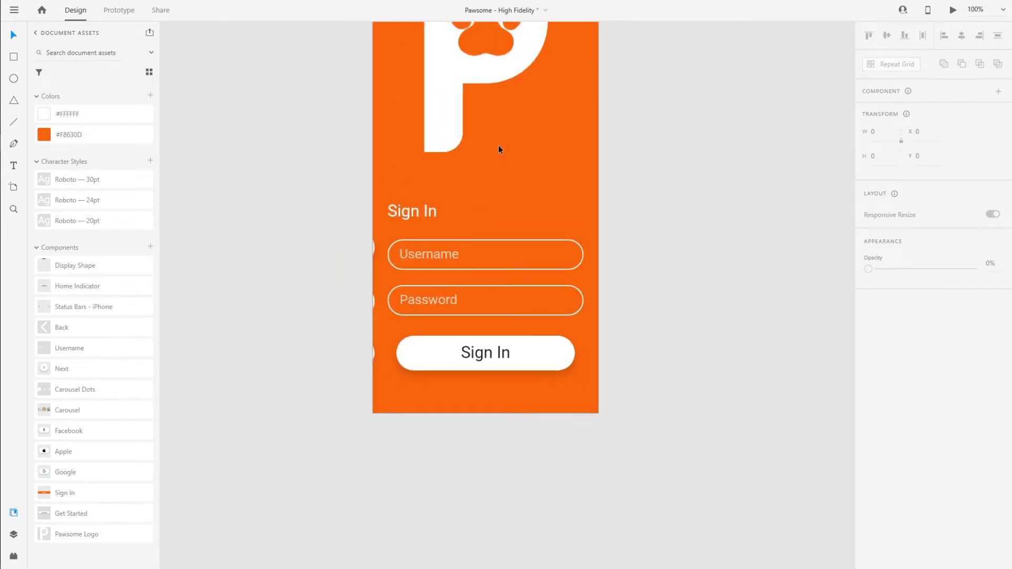
pyautogui.scroll(2, 561, 279)
pyautogui.scroll(4, 562, 280)
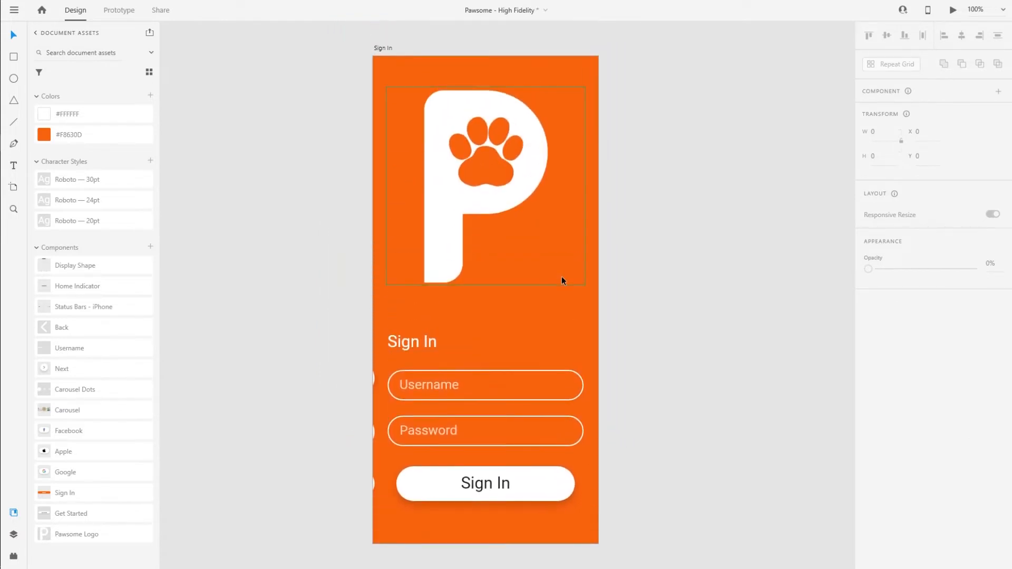
pyautogui.scroll(-1, 645, 289)
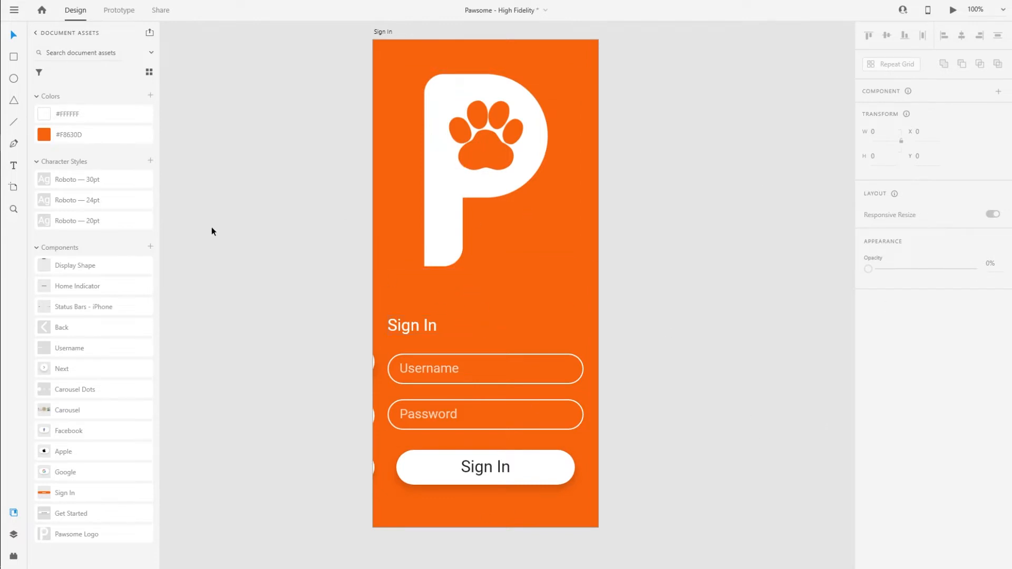
pyautogui.moveTo(362, 114); pyautogui.dragTo(398, 95)
pyautogui.hotkey('ctrl', 'z')
pyautogui.moveTo(56, 333); pyautogui.dragTo(539, 334)
pyautogui.moveTo(536, 295); pyautogui.dragTo(390, 87)
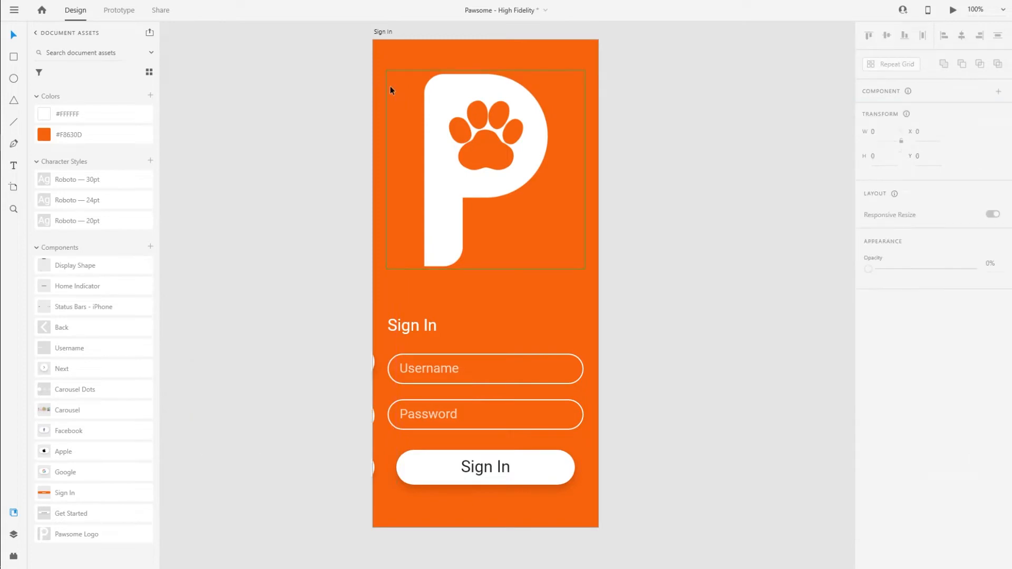
# Copy the Back arrow from the Onboarding 1 artboard and paste it onto the Sign In artboard at X 30, Y 93.
pyautogui.scroll(8, 426, 176)
pyautogui.scroll(5, 426, 176)
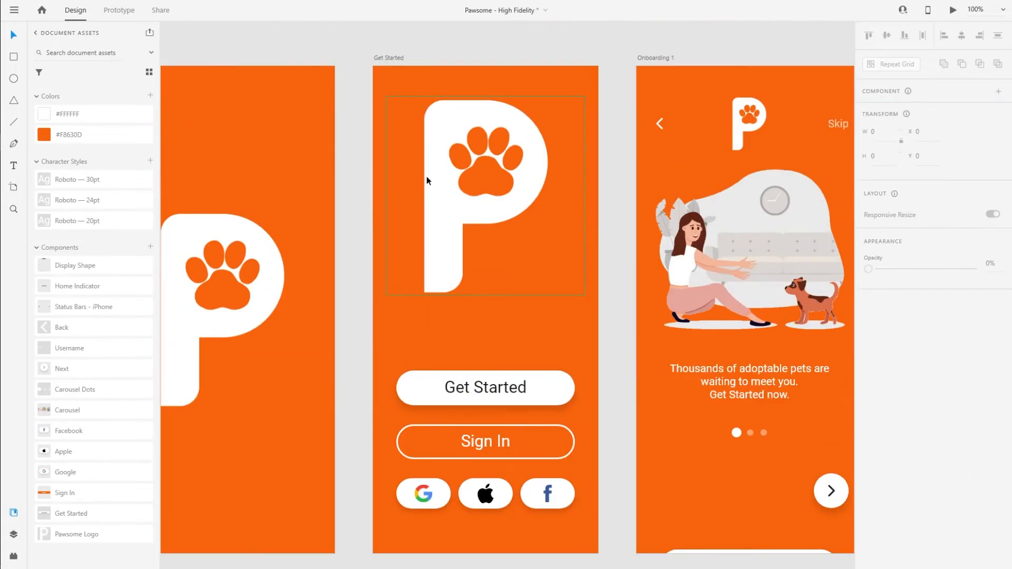
pyautogui.click(660, 206)
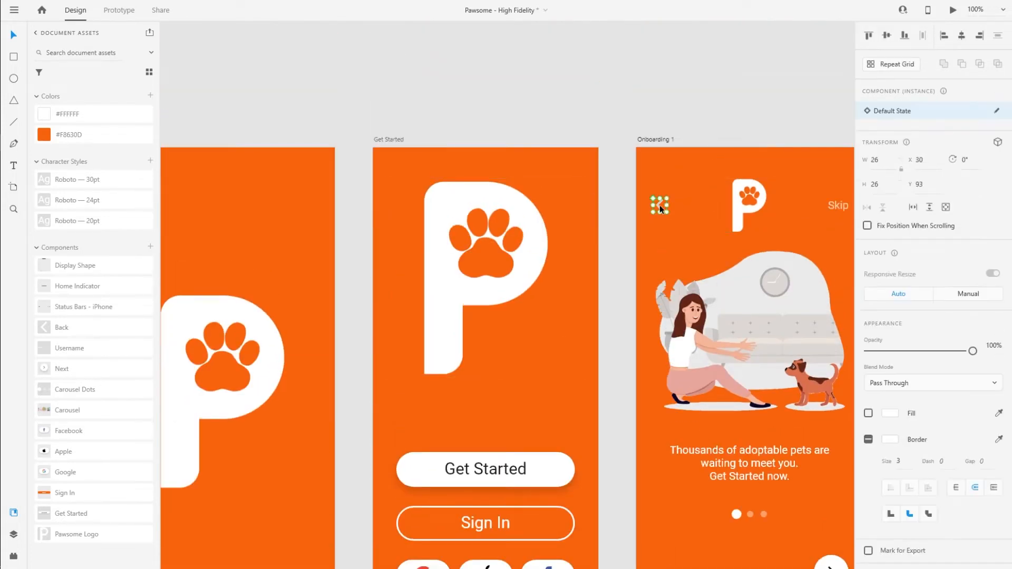
pyautogui.scroll(-9, 451, 355)
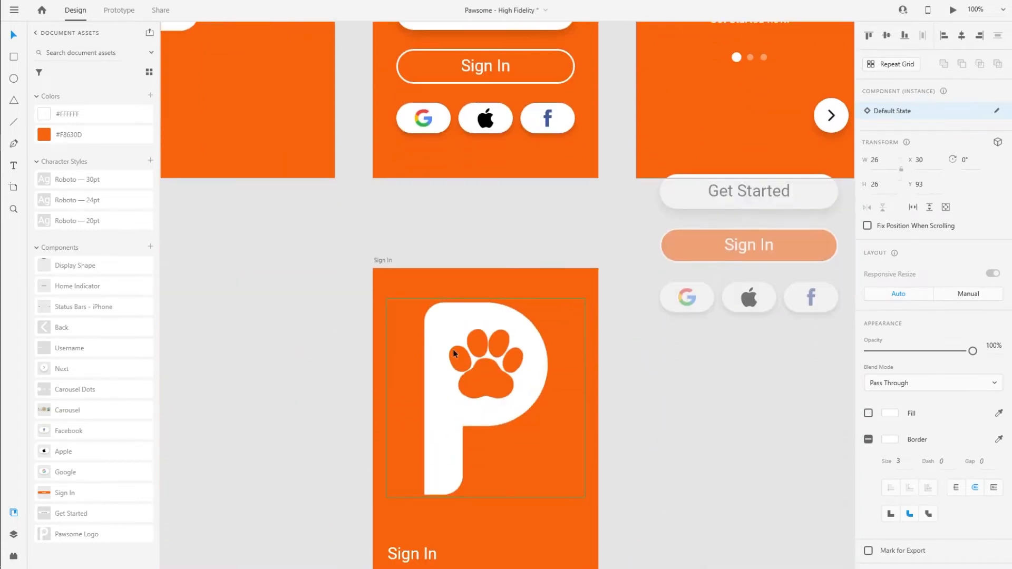
pyautogui.scroll(-2, 454, 350)
pyautogui.click(385, 163)
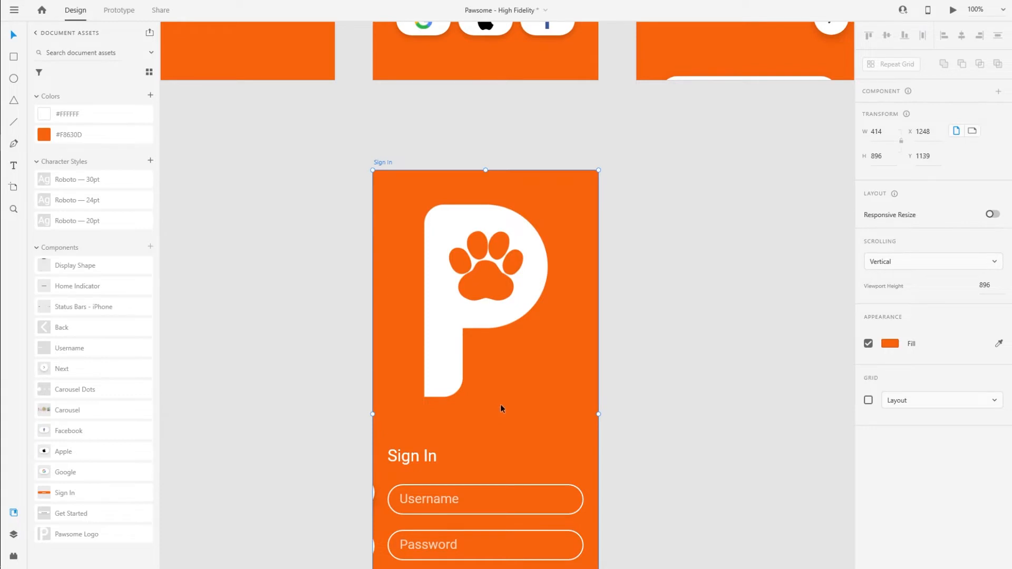
pyautogui.hotkey('ctrl', 'v')
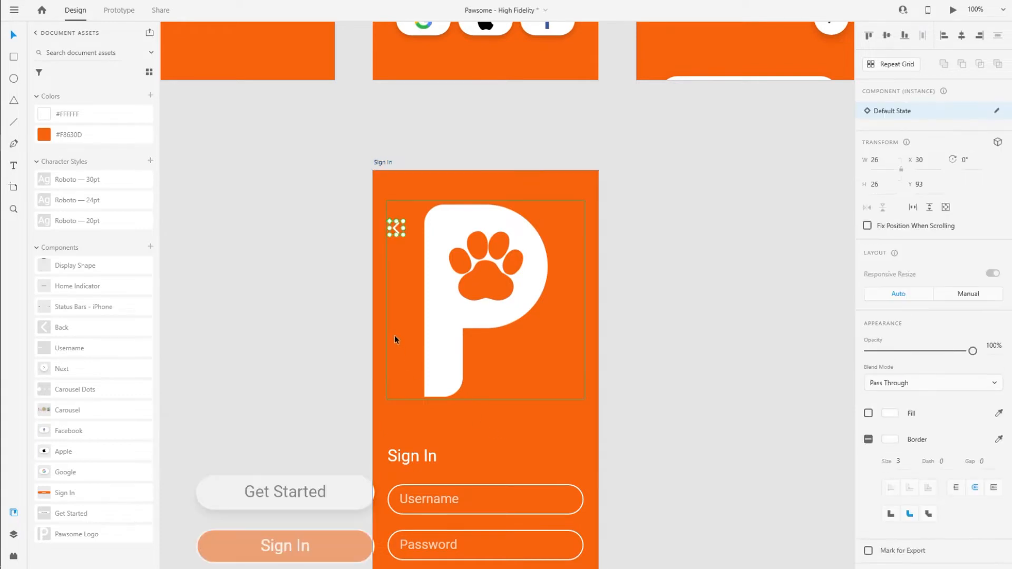
pyautogui.click(457, 186)
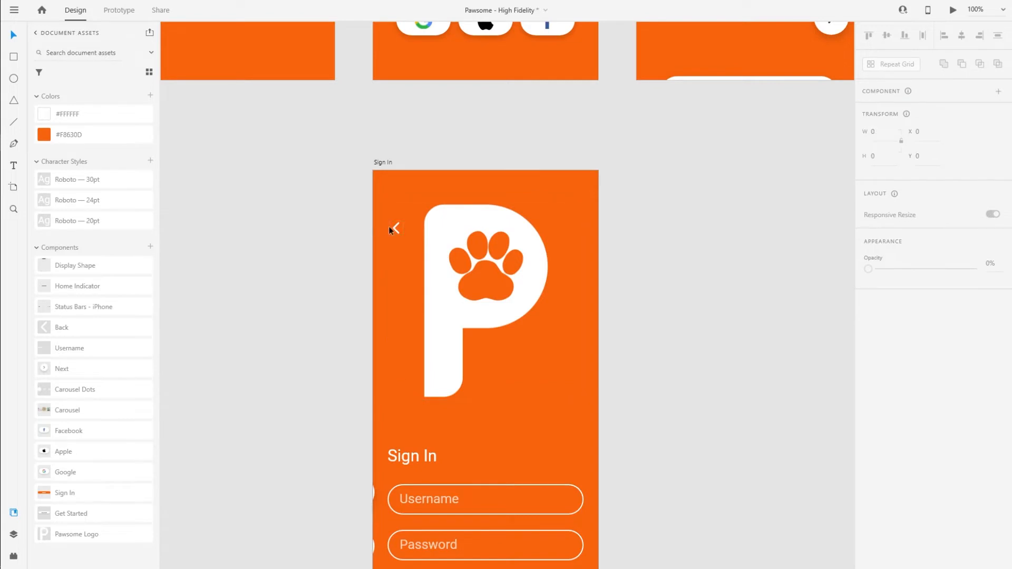
# Compare the Back arrow's layer order on the Sign In and Onboarding 1 artboards, briefly hiding Onboarding 1's Get Started group to identify it.
pyautogui.hotkey('ctrl', 'y')
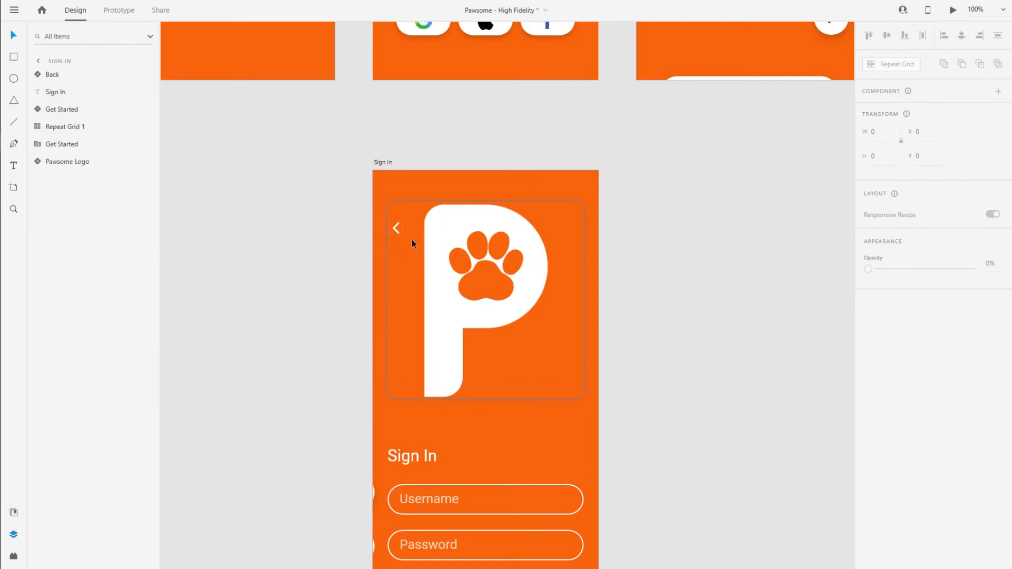
pyautogui.click(79, 78)
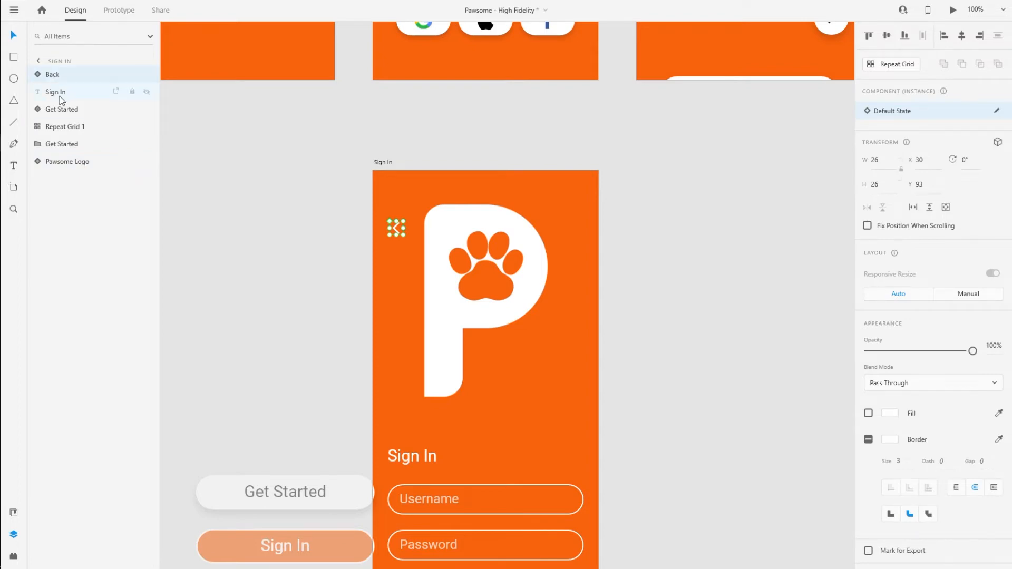
pyautogui.scroll(8, 425, 210)
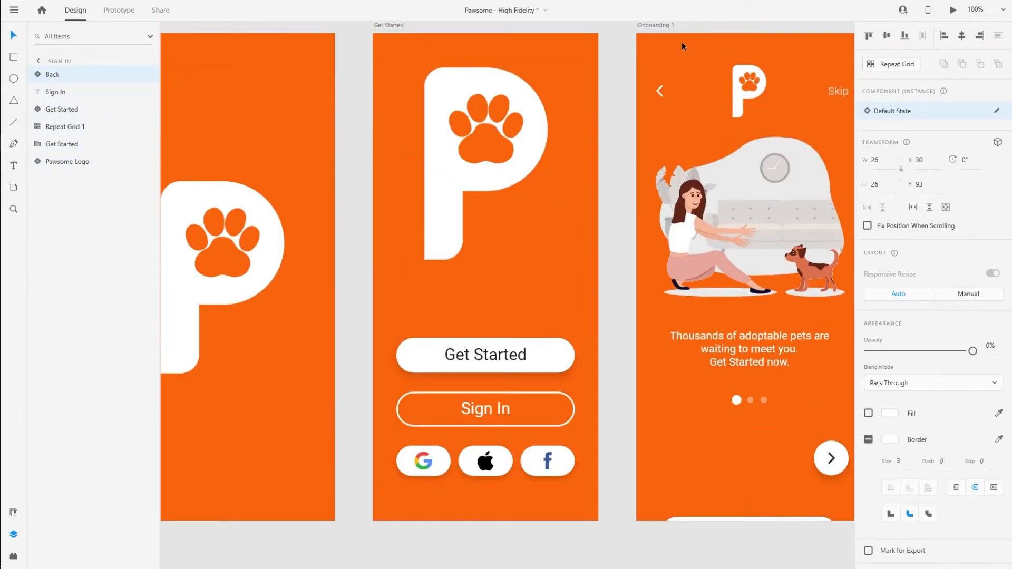
pyautogui.click(683, 47)
pyautogui.click(660, 90)
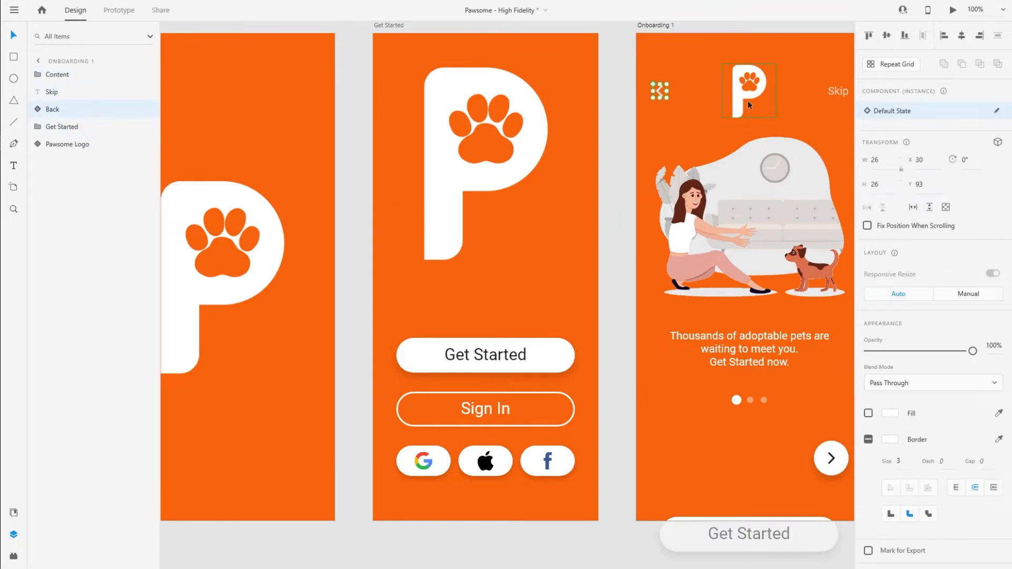
pyautogui.click(746, 217)
pyautogui.click(67, 128)
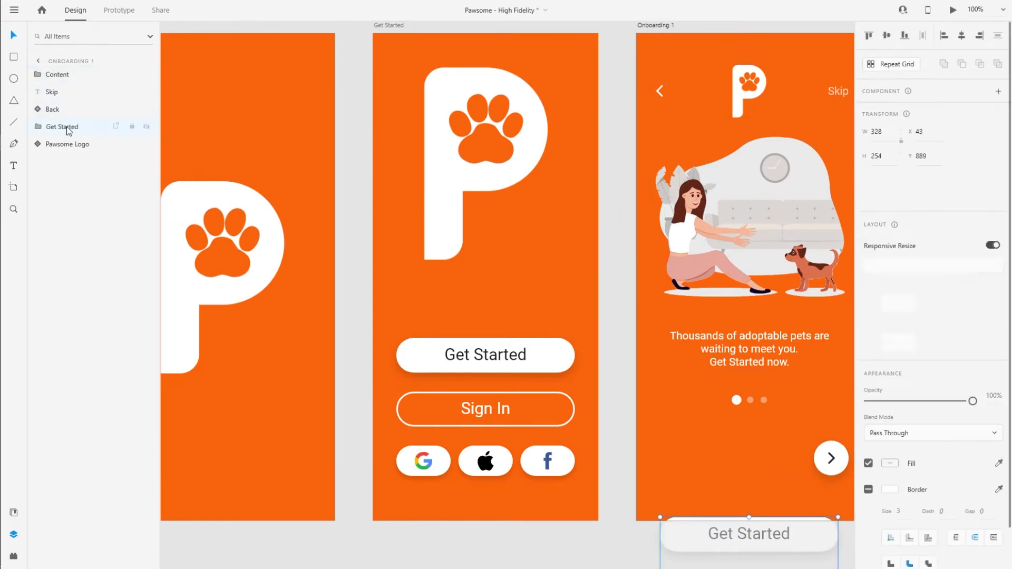
pyautogui.click(147, 126)
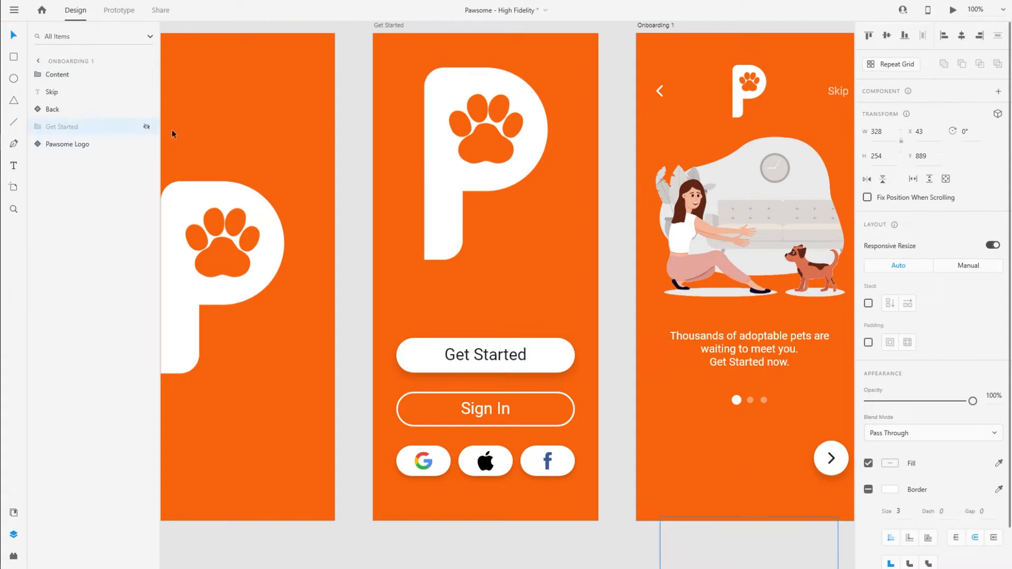
pyautogui.click(147, 127)
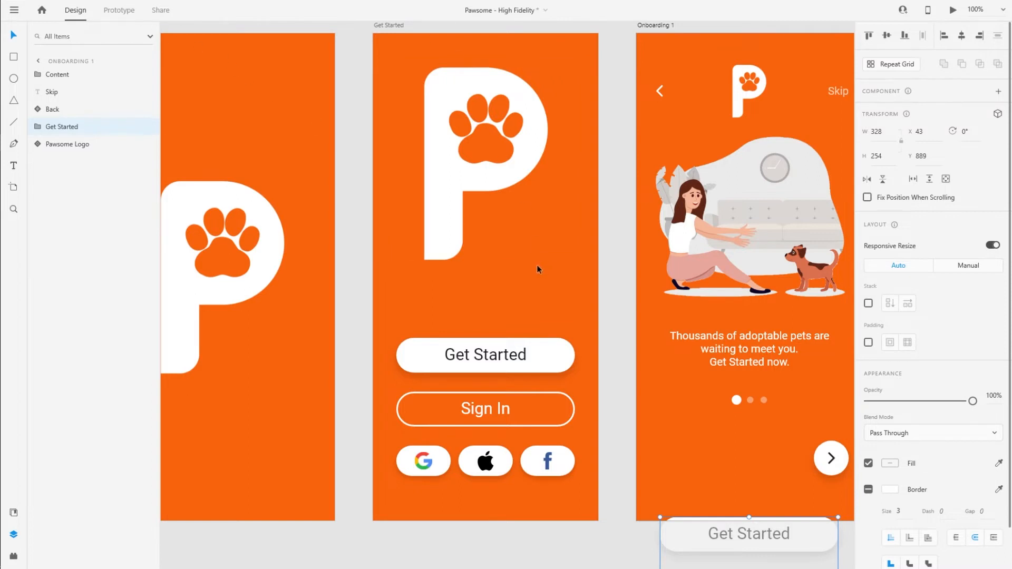
# Move the Sign In artboard's Back layer below Repeat Grid 1, directly above the Get Started group, and check the layers around it.
pyautogui.scroll(-5, 479, 281)
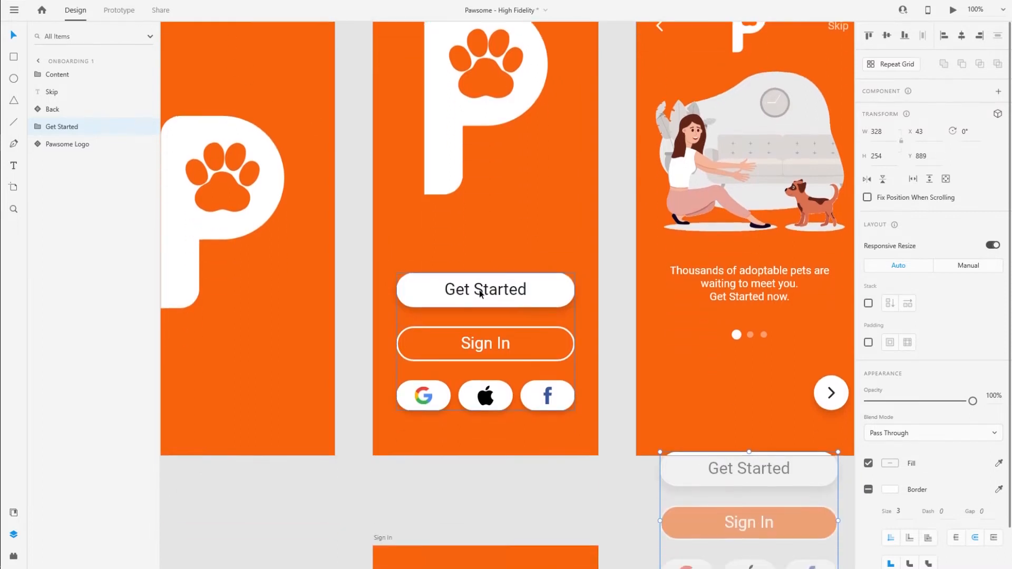
pyautogui.scroll(-13, 477, 295)
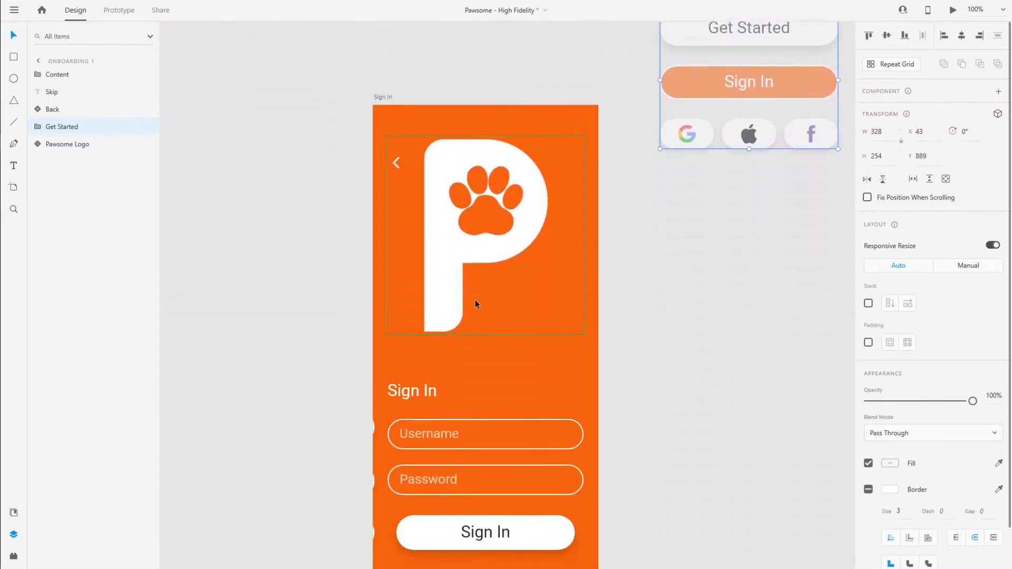
pyautogui.scroll(2, 465, 291)
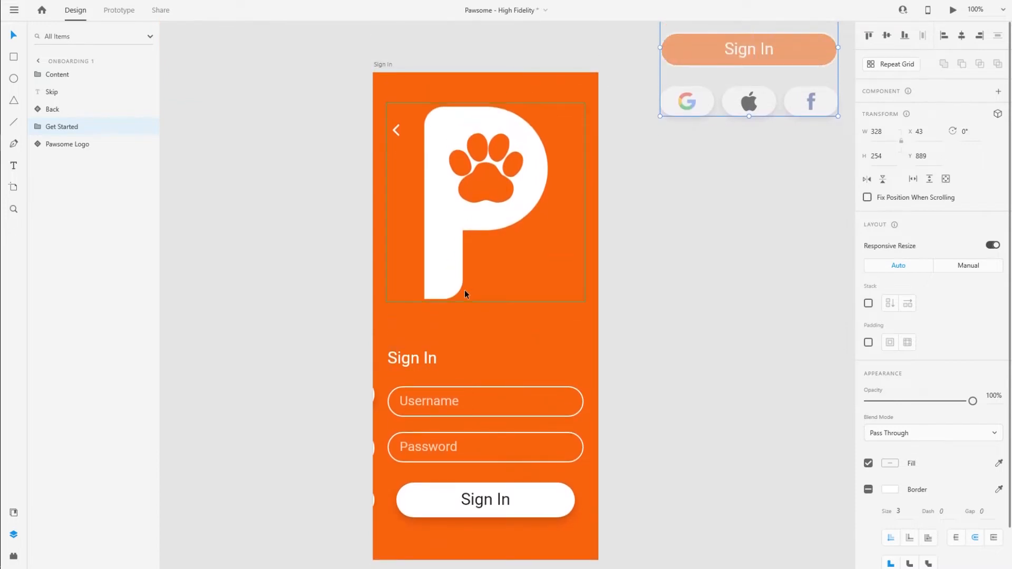
pyautogui.click(396, 130)
pyautogui.moveTo(52, 75); pyautogui.dragTo(61, 137)
pyautogui.click(61, 143)
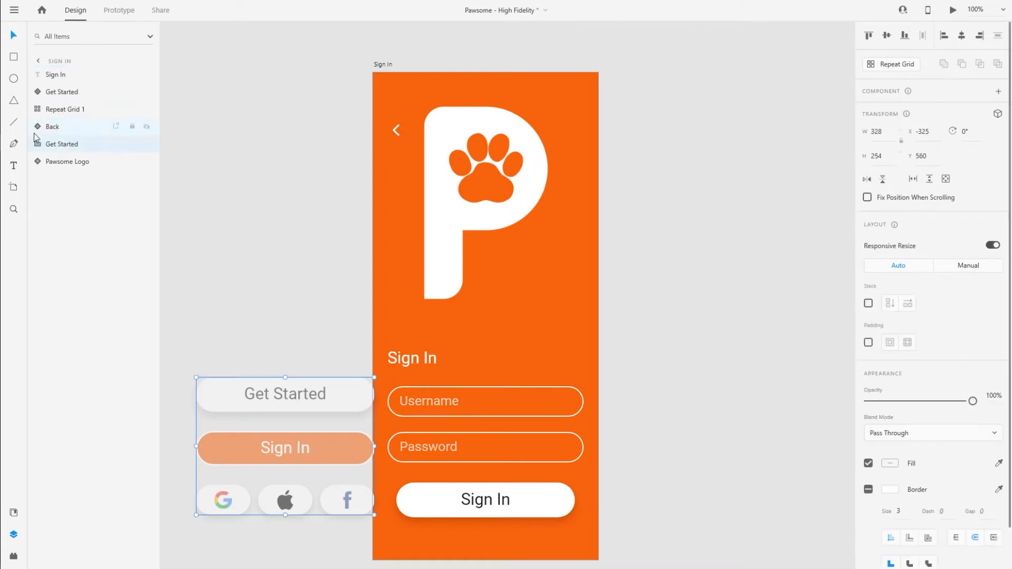
pyautogui.click(51, 128)
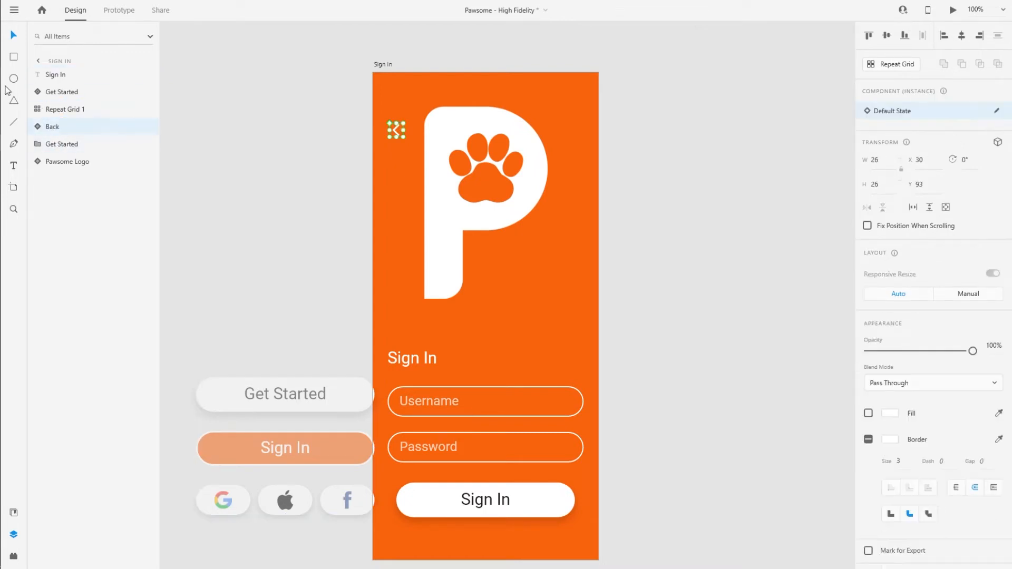
pyautogui.click(68, 112)
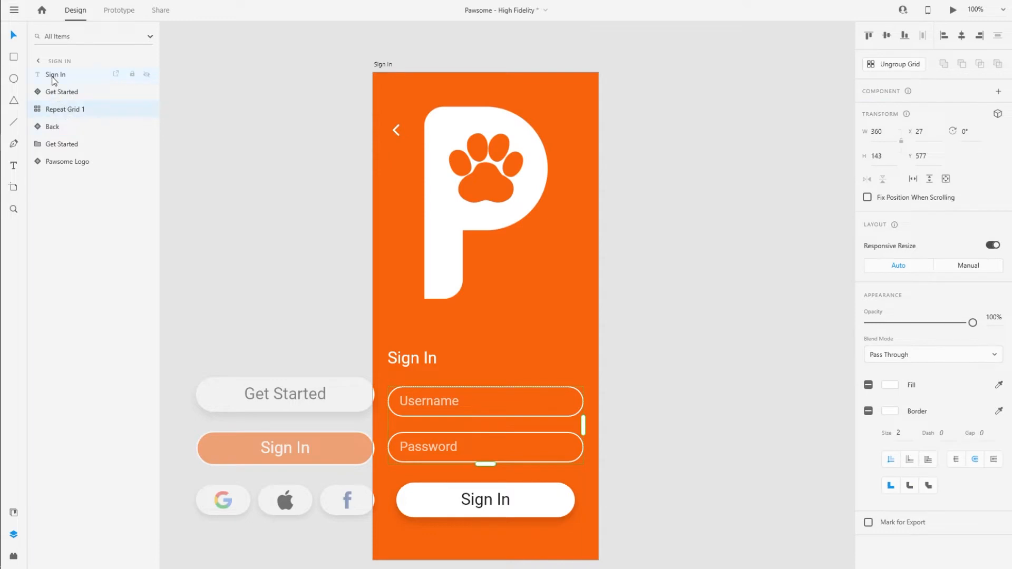
# Move the Sign In heading's layer below Repeat Grid 1, directly above Back, and rename the repeat grid "Sign In".
pyautogui.moveTo(53, 80); pyautogui.dragTo(63, 120)
pyautogui.doubleClick(58, 91)
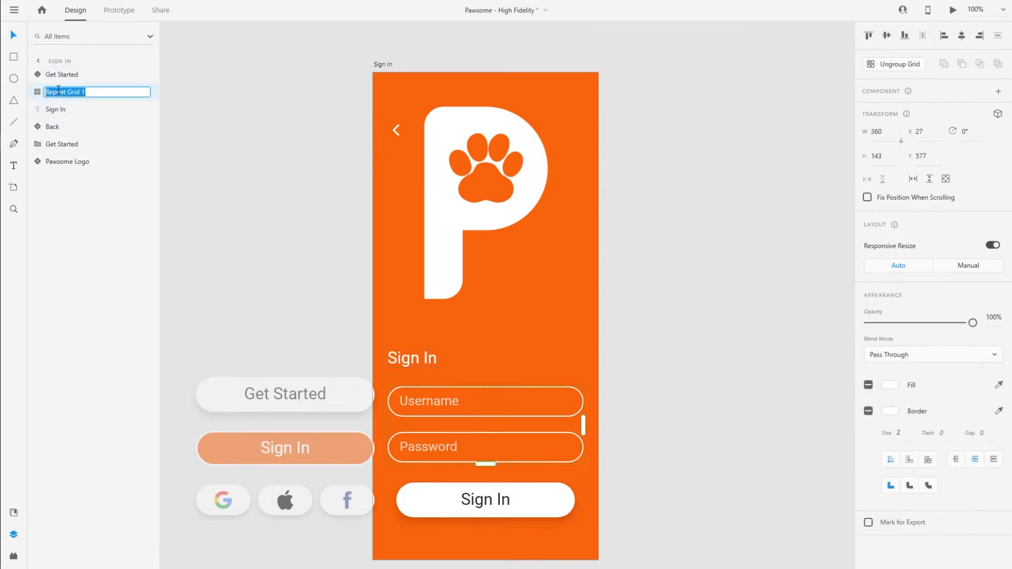
pyautogui.write('Sign In')
pyautogui.press('Return')
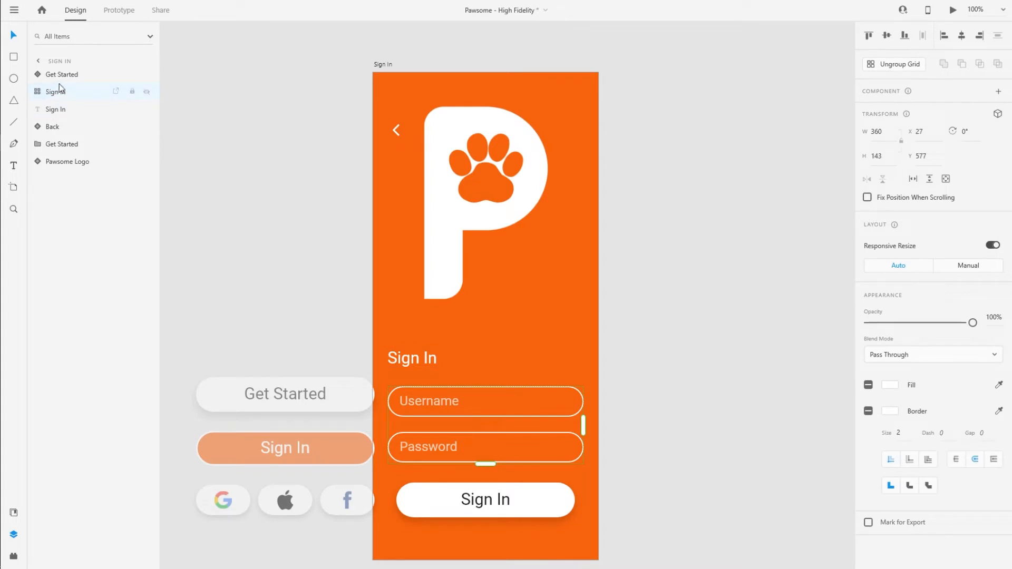
# Rename the Sign In artboard's white button layer from Get Started to "Sign In".
pyautogui.click(59, 72)
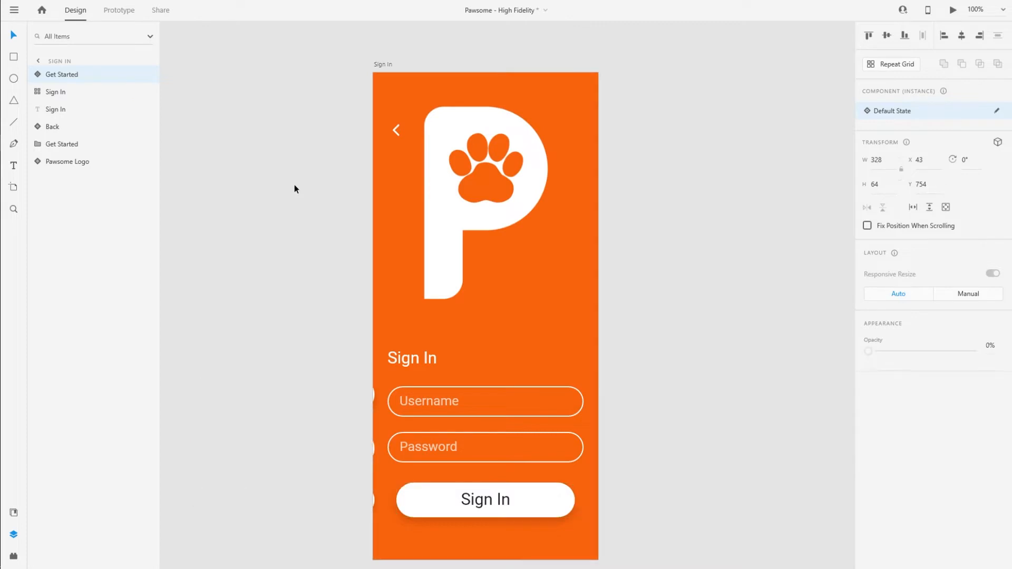
pyautogui.click(294, 185)
pyautogui.scroll(-3, 294, 188)
pyautogui.moveTo(303, 145); pyautogui.dragTo(318, 264)
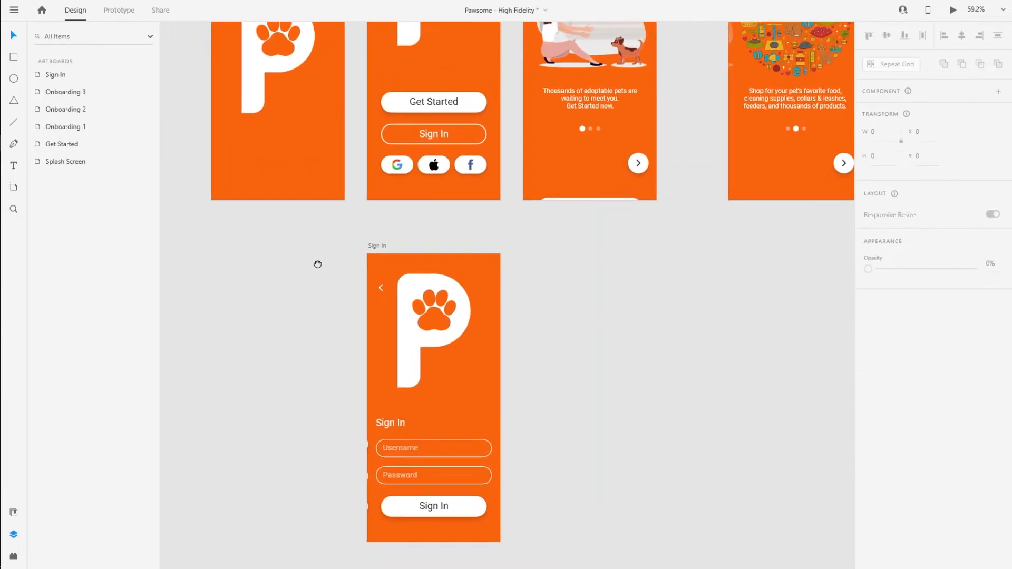
pyautogui.click(436, 514)
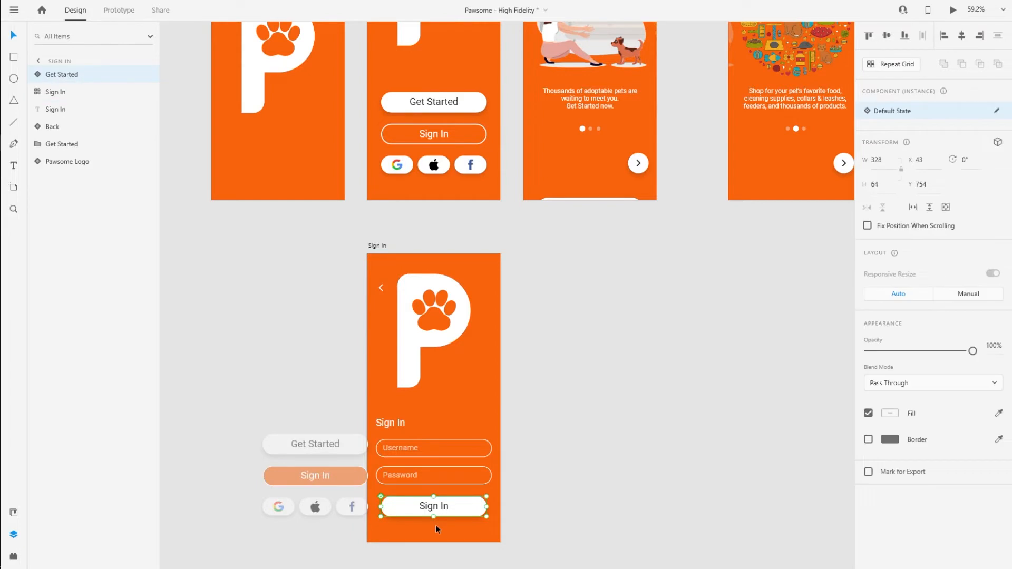
pyautogui.doubleClick(58, 75)
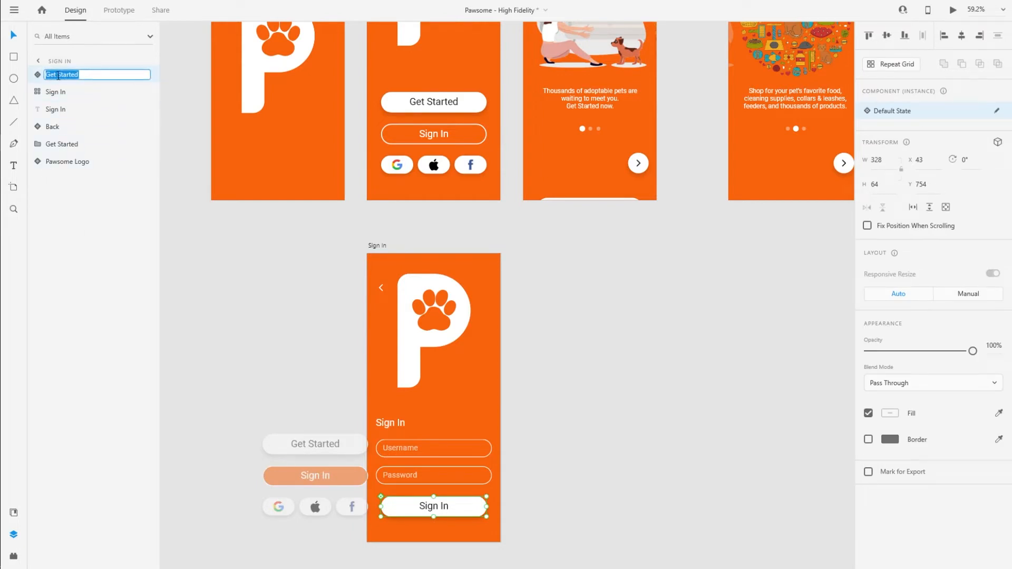
pyautogui.write('Sign In')
pyautogui.press('Return')
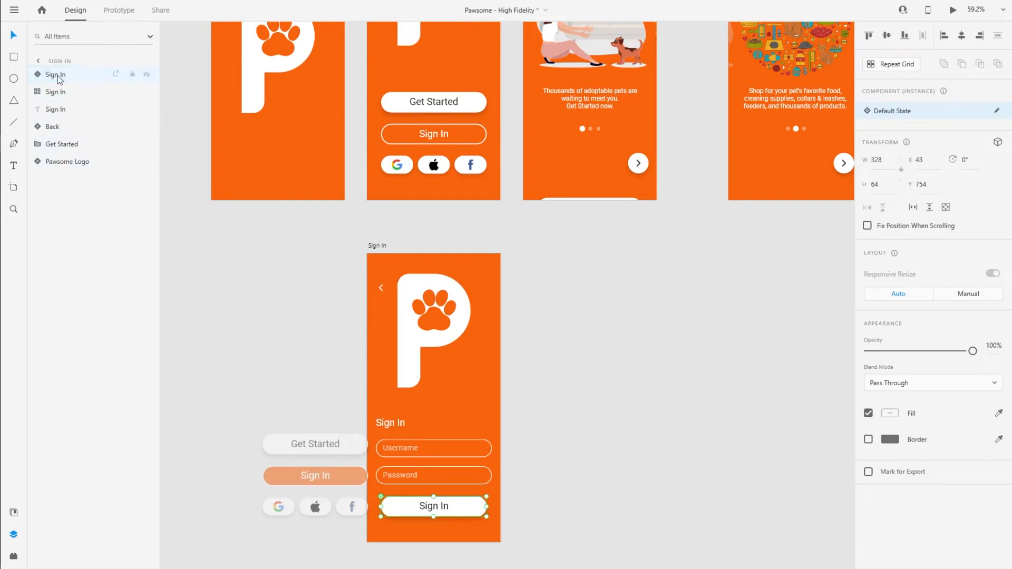
# Look over the Get Started, Sign In and three Onboarding artboards to review the screens and their flow.
pyautogui.click(574, 287)
pyautogui.scroll(5, 566, 267)
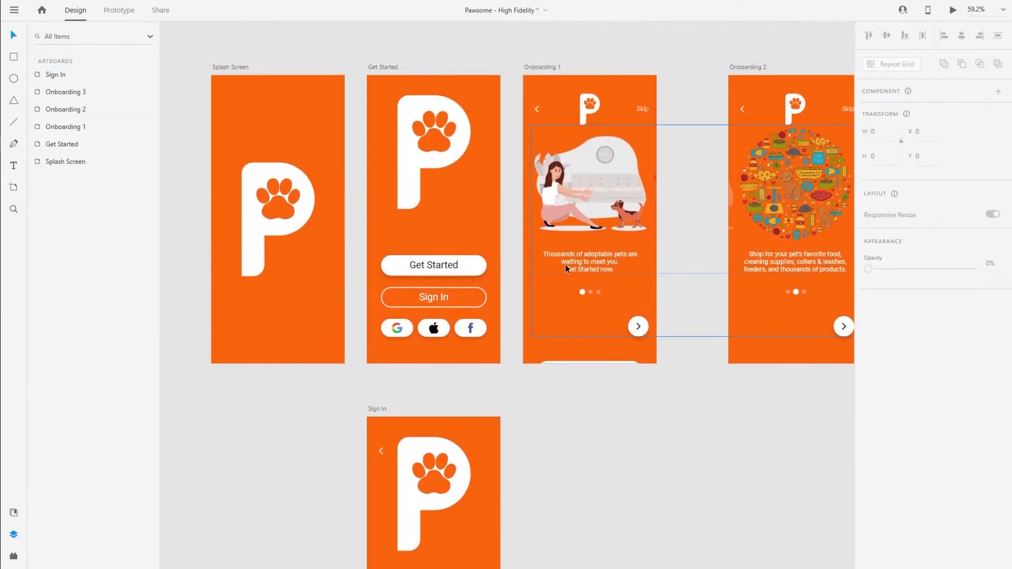
pyautogui.scroll(1, 566, 269)
pyautogui.press('space')
pyautogui.moveTo(663, 408); pyautogui.dragTo(591, 255)
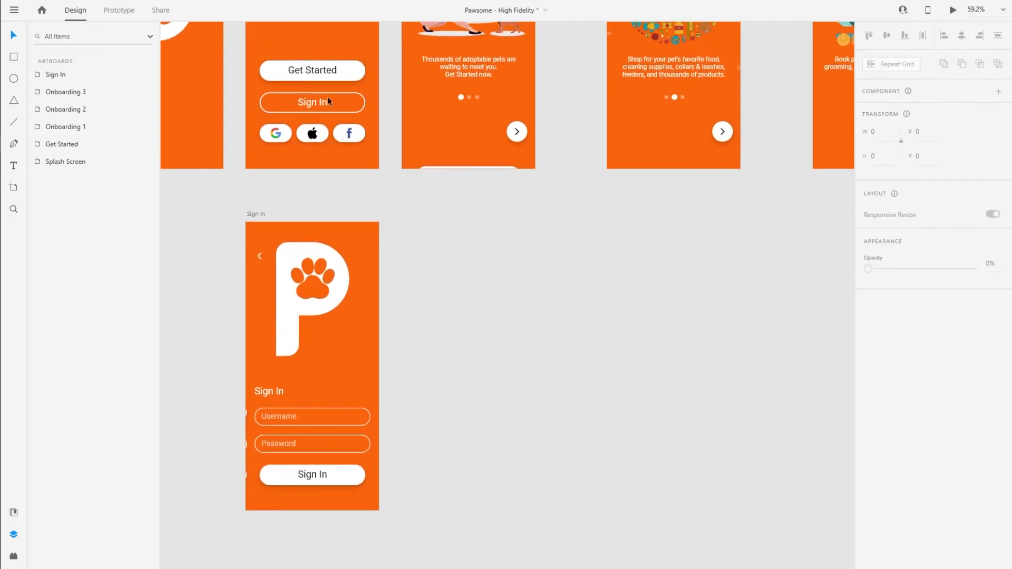
pyautogui.moveTo(715, 219); pyautogui.dragTo(720, 413)
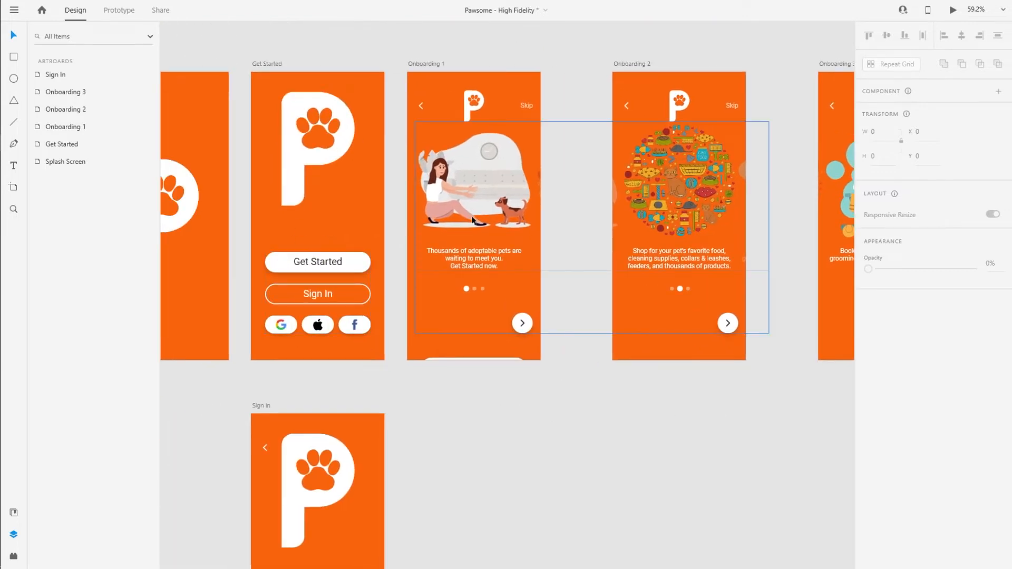
pyautogui.hscroll(5, 668, 191)
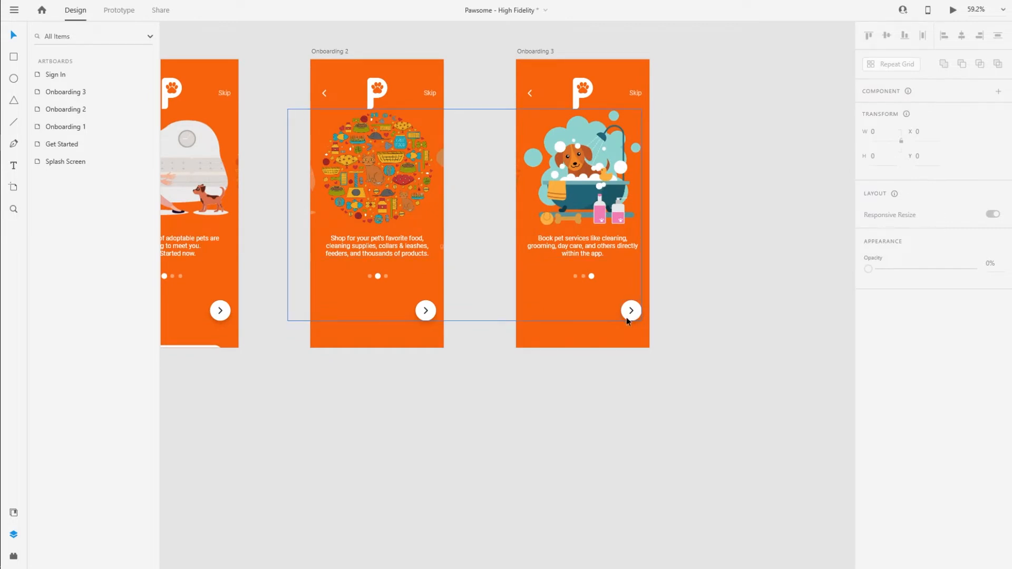
pyautogui.scroll(-4, 477, 389)
pyautogui.hscroll(-6, 477, 389)
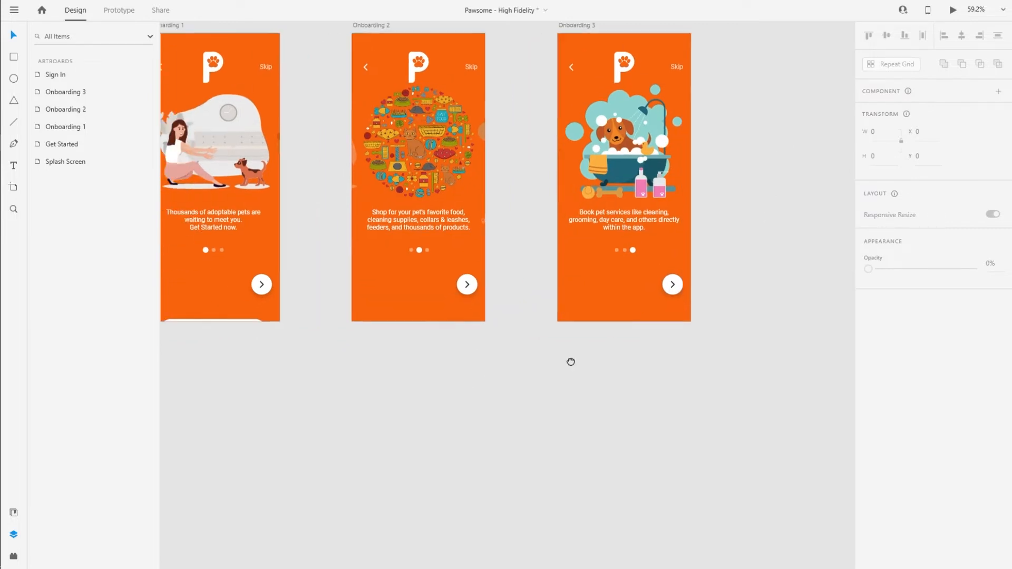
# Duplicate the Sign In artboard beside the original and delete the off-artboard Get Started group from the copy.
pyautogui.click(317, 217)
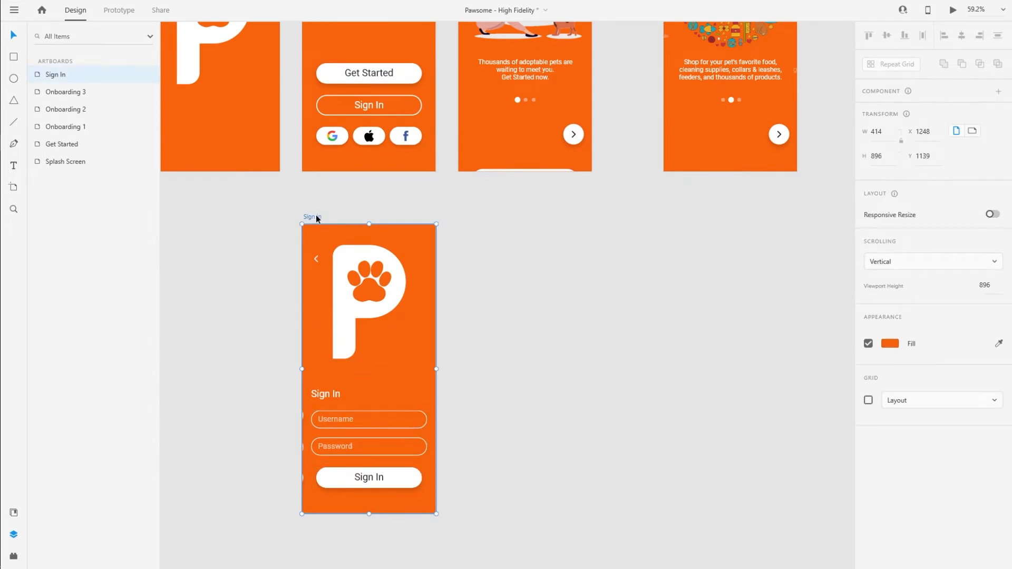
pyautogui.hotkey('ctrl', 'd')
pyautogui.moveTo(472, 220); pyautogui.dragTo(469, 215)
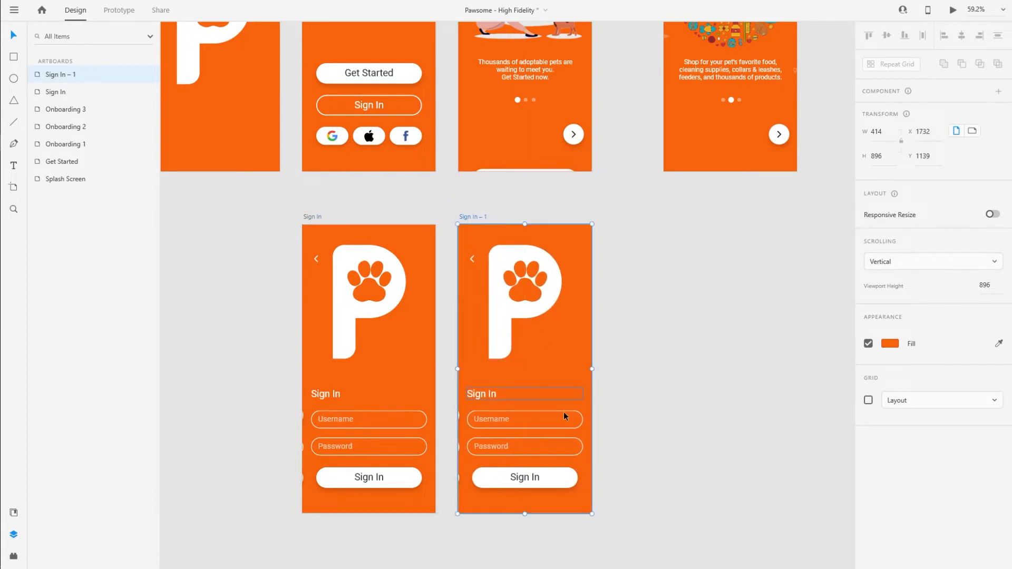
pyautogui.click(459, 420)
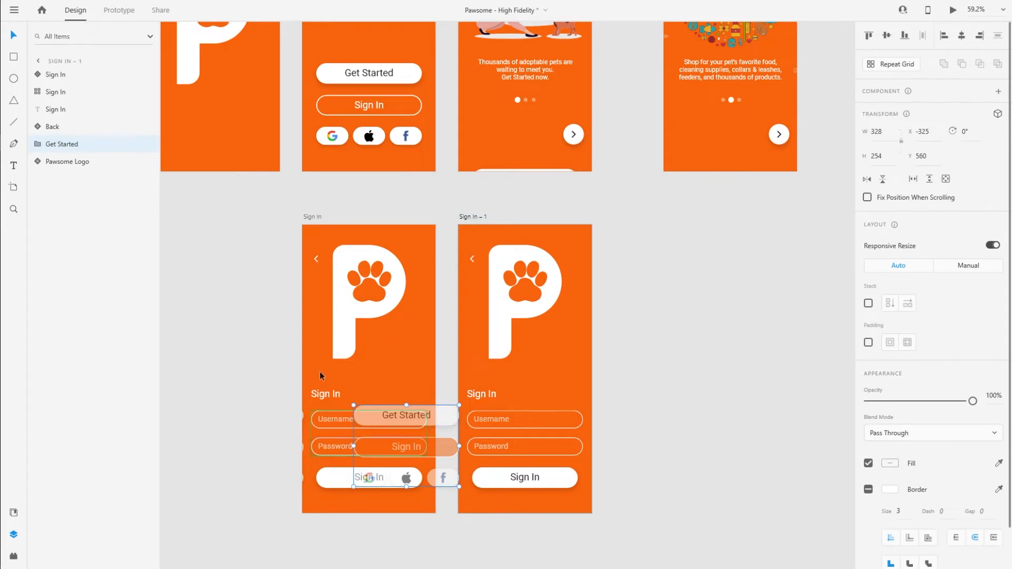
pyautogui.press('Delete')
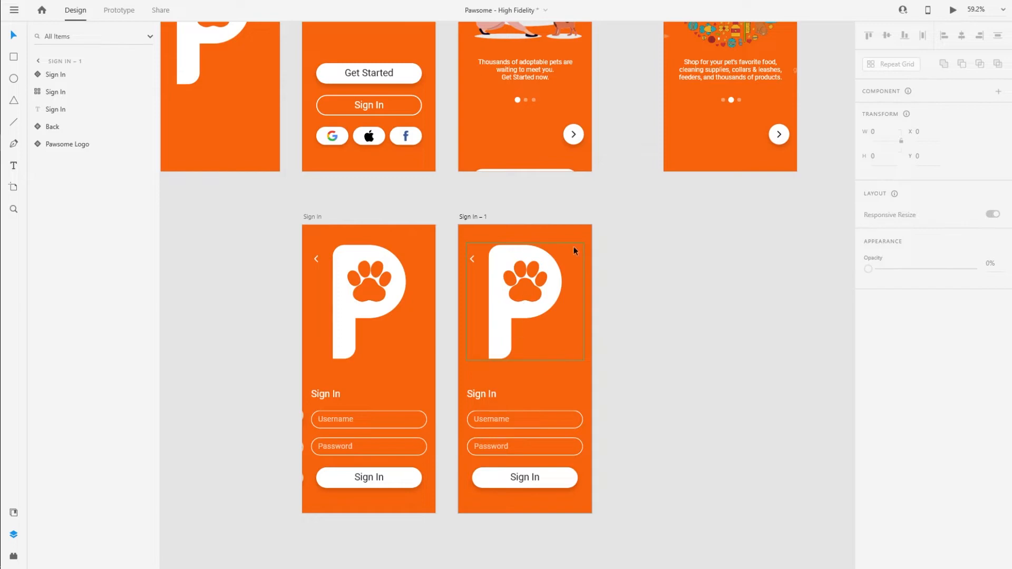
# Replace the duplicate artboard's large Pawsome Logo with the 100 by 100 one copied from Onboarding 3, placing its layer below Back.
pyautogui.moveTo(712, 135); pyautogui.dragTo(301, 378)
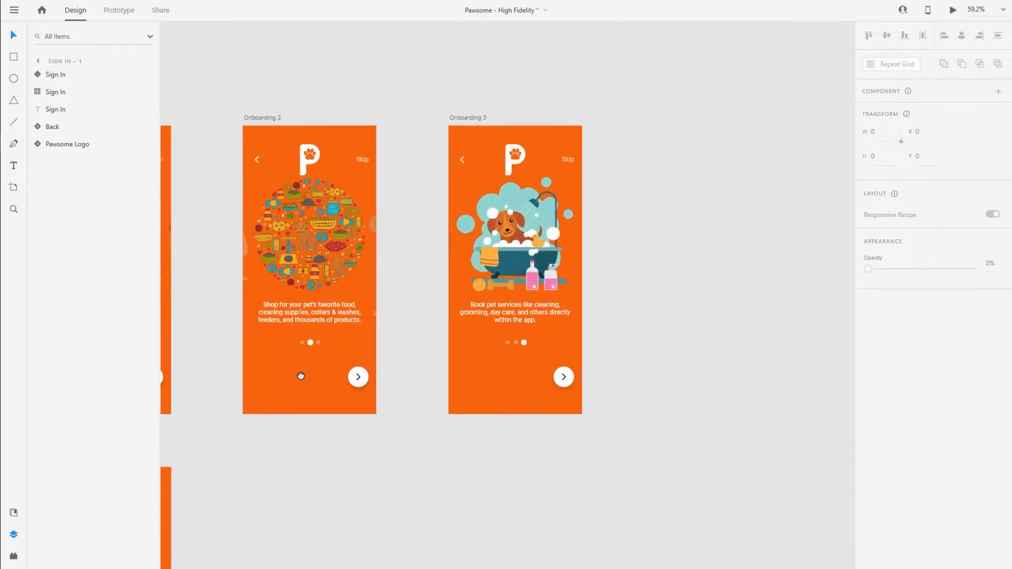
pyautogui.click(511, 157)
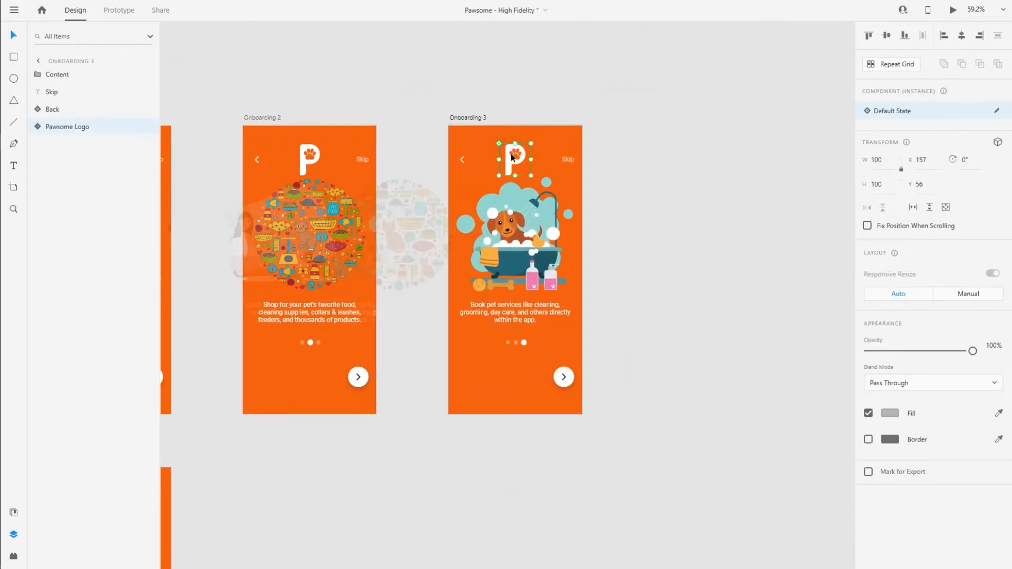
pyautogui.moveTo(334, 498); pyautogui.dragTo(783, 206)
pyautogui.click(552, 222)
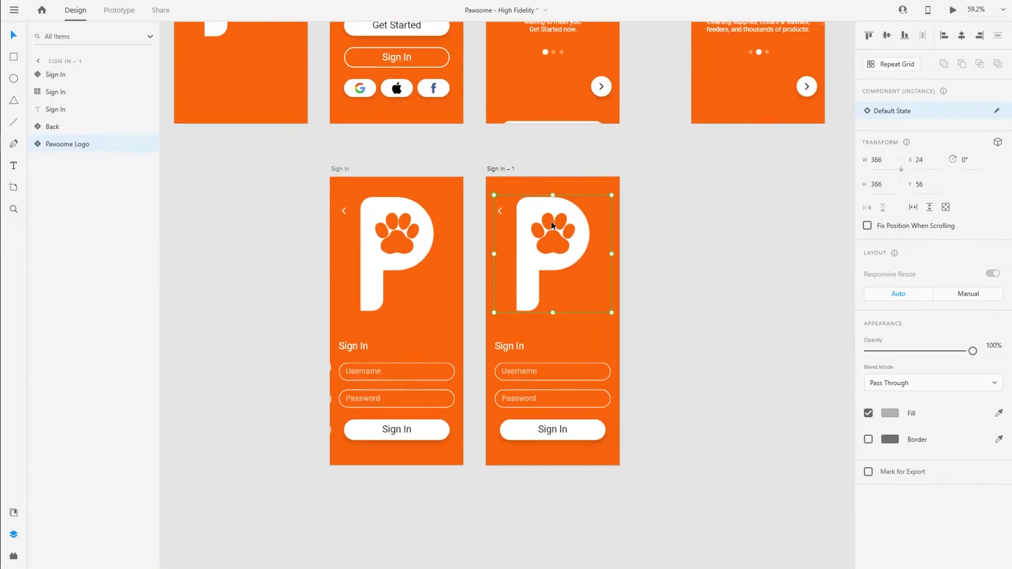
pyautogui.press('Delete')
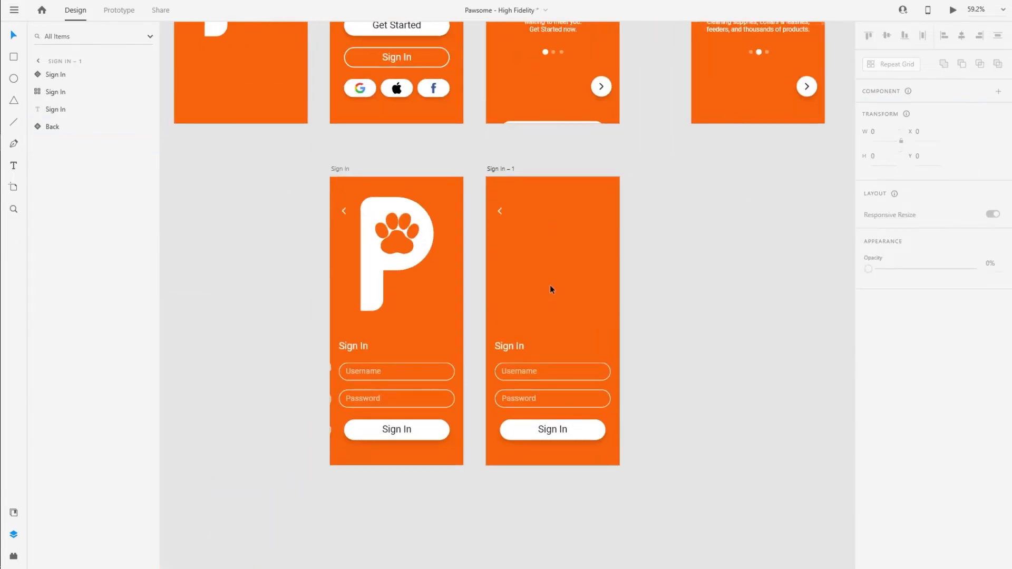
pyautogui.hotkey('ctrl', 'v')
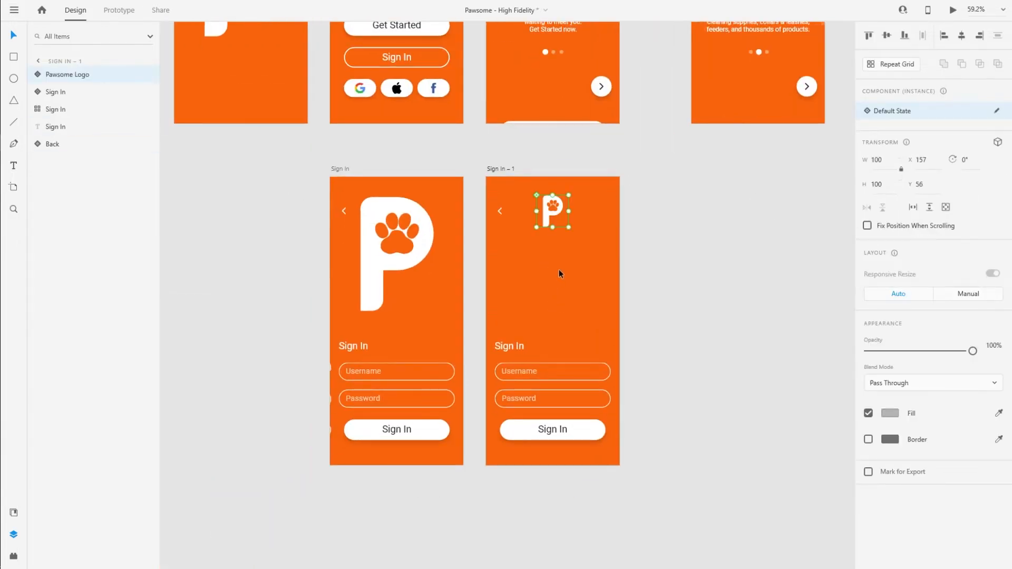
pyautogui.scroll(1, 559, 272)
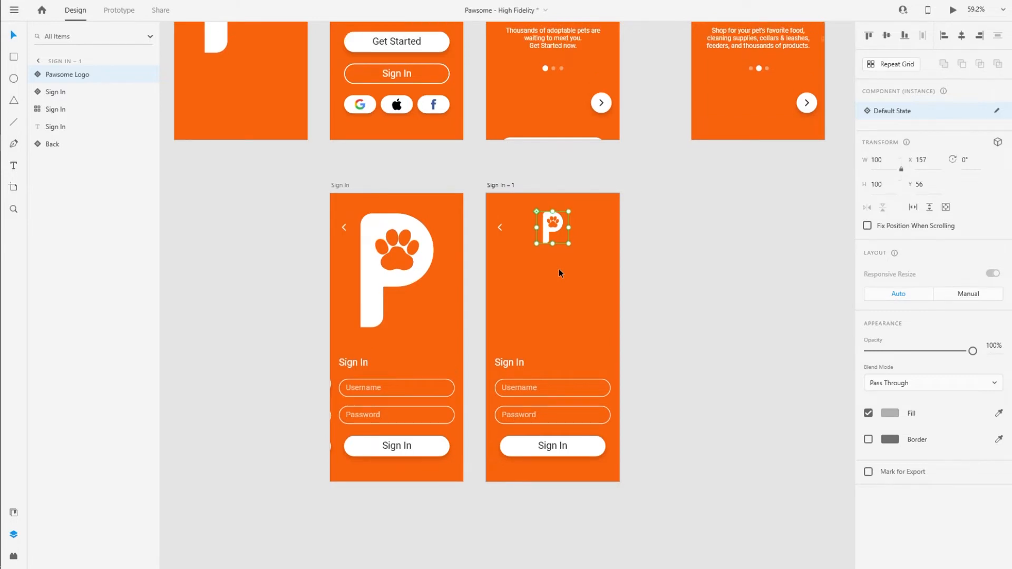
pyautogui.moveTo(66, 76); pyautogui.dragTo(74, 163)
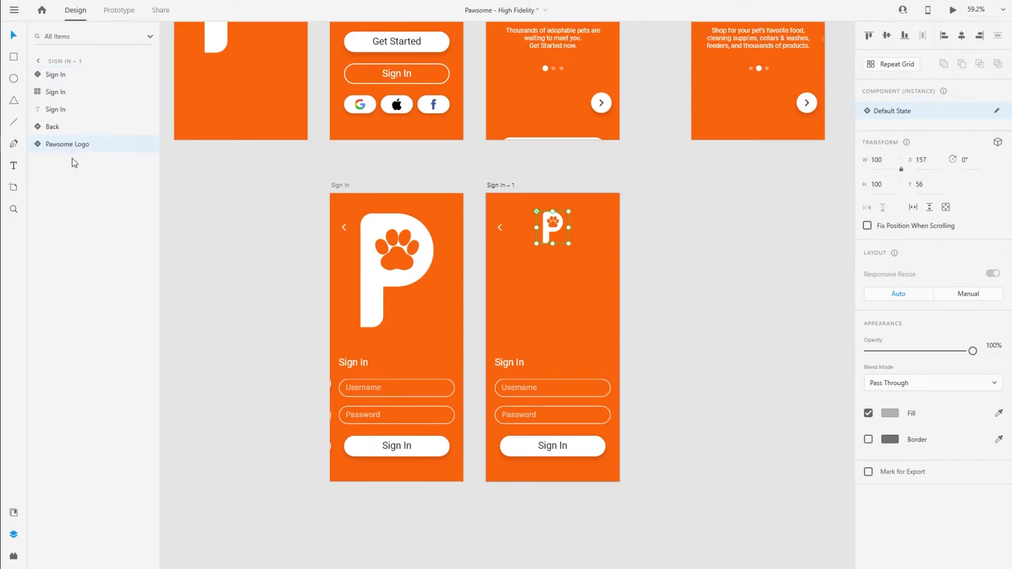
# Compare the layer order of the Sign In – 1 artboard with the Back, Skip, Content and logo layers of Onboarding 3.
pyautogui.click(52, 127)
pyautogui.scroll(8, 603, 164)
pyautogui.hscroll(10, 602, 164)
pyautogui.scroll(5, 603, 164)
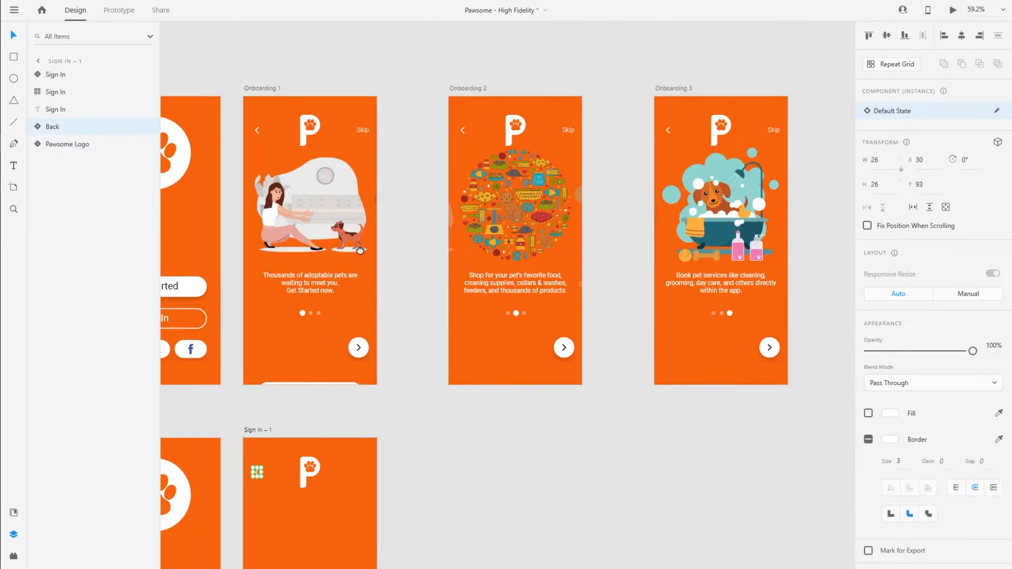
pyautogui.click(615, 172)
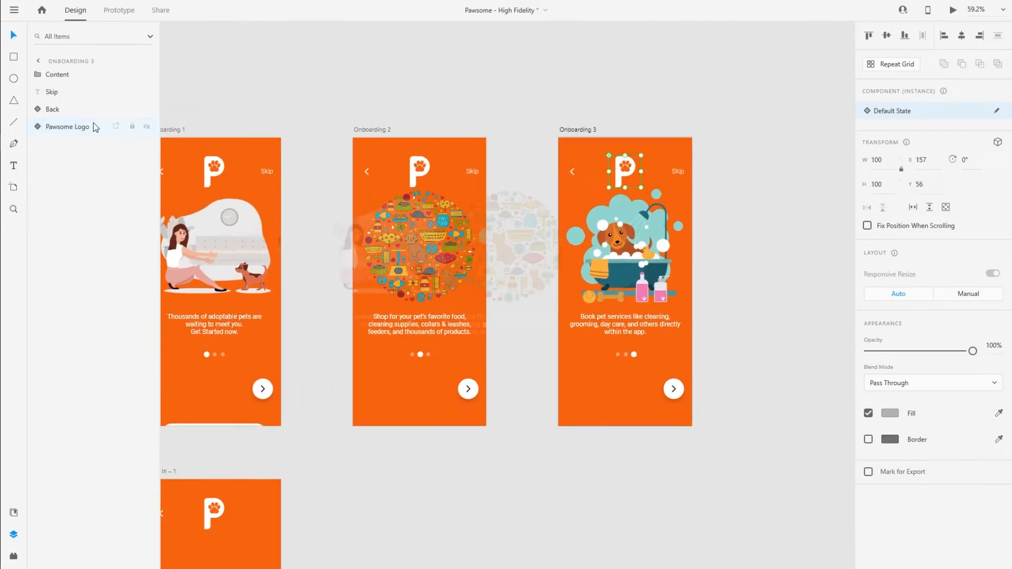
pyautogui.click(50, 92)
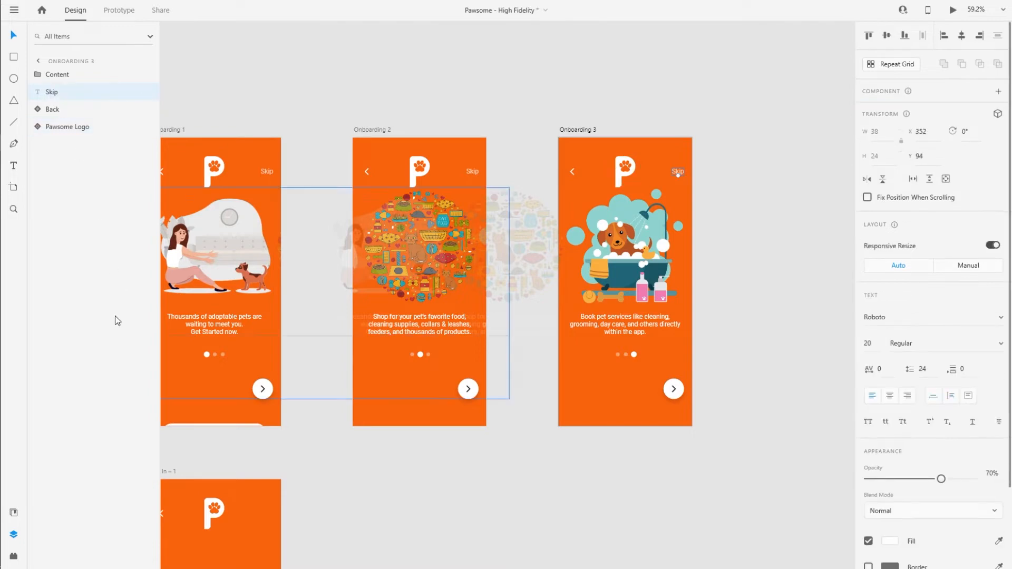
pyautogui.click(51, 75)
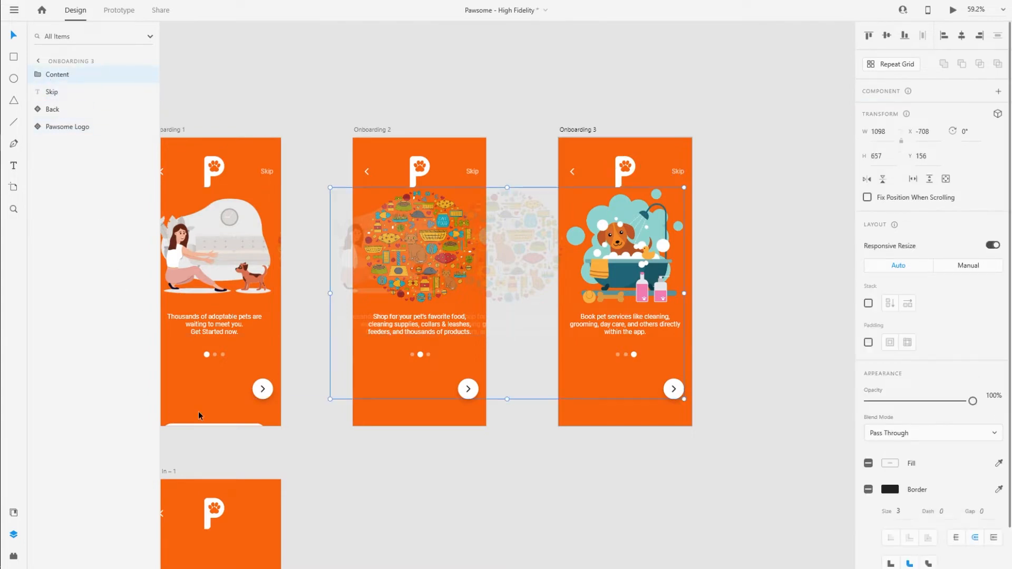
pyautogui.moveTo(325, 470); pyautogui.dragTo(623, 153)
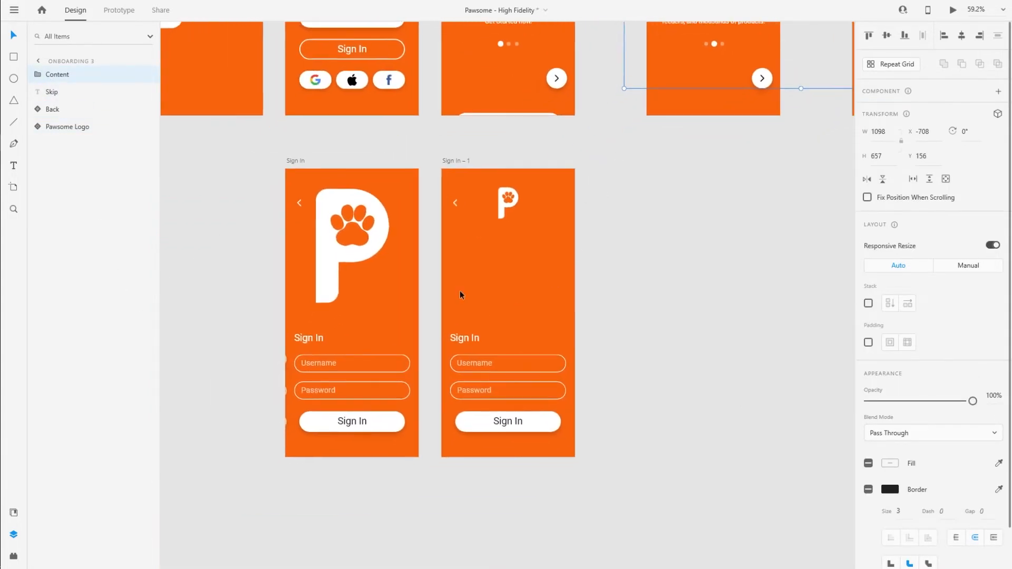
# Move the duplicate artboard's heading up below the small logo to Y 207 and change its text to "Create Account".
pyautogui.click(489, 289)
pyautogui.moveTo(472, 338); pyautogui.dragTo(471, 243)
pyautogui.doubleClick(471, 243)
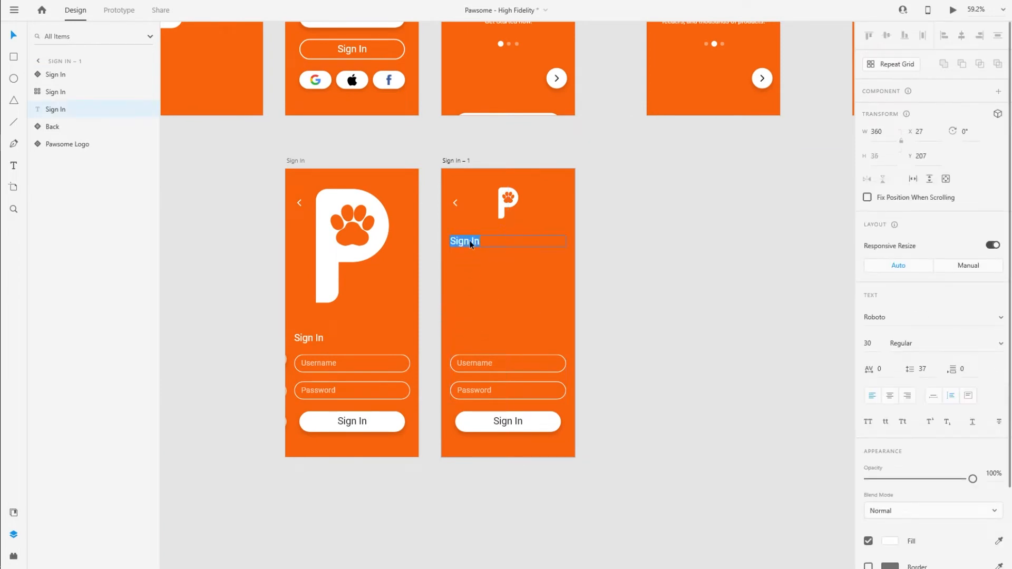
pyautogui.write('Register')
pyautogui.hotkey('ctrl', 'a')
pyautogui.write('Create Account')
pyautogui.press('Escape')
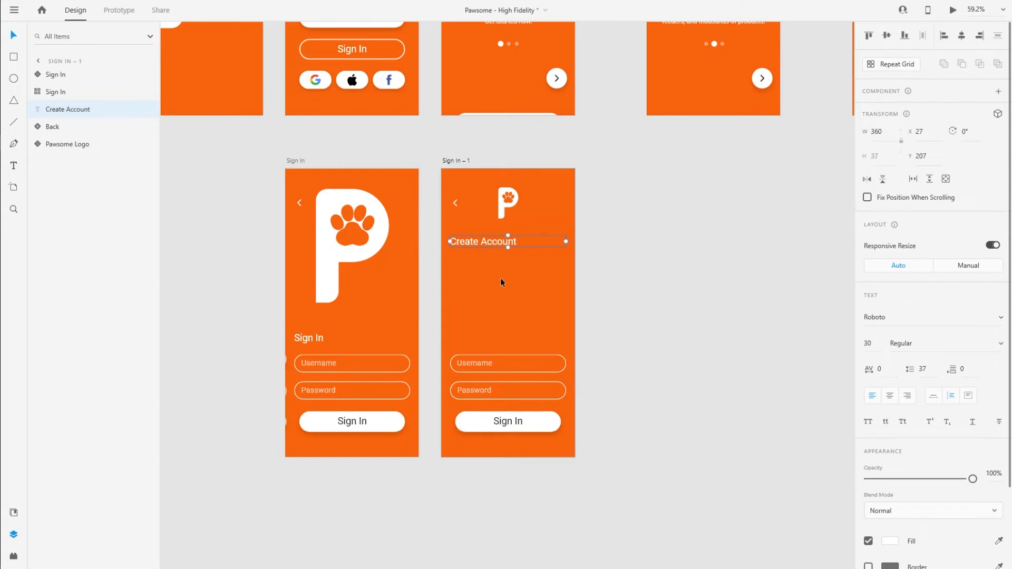
# Move the input field grid up below the Create Account heading to Y 278 and extend it downward to five fields.
pyautogui.click(499, 378)
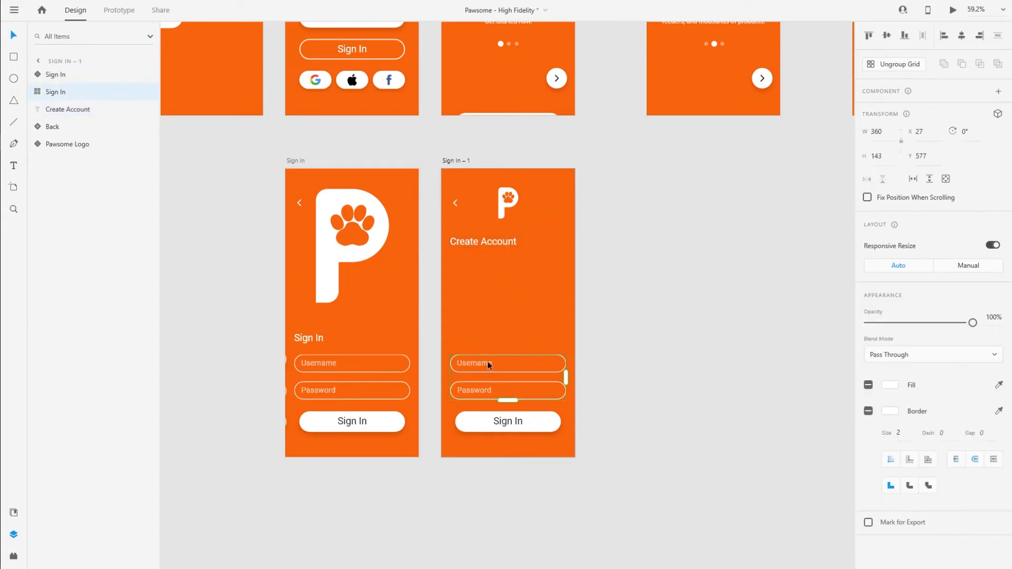
pyautogui.moveTo(489, 364); pyautogui.dragTo(489, 269)
pyautogui.moveTo(508, 302); pyautogui.dragTo(510, 386)
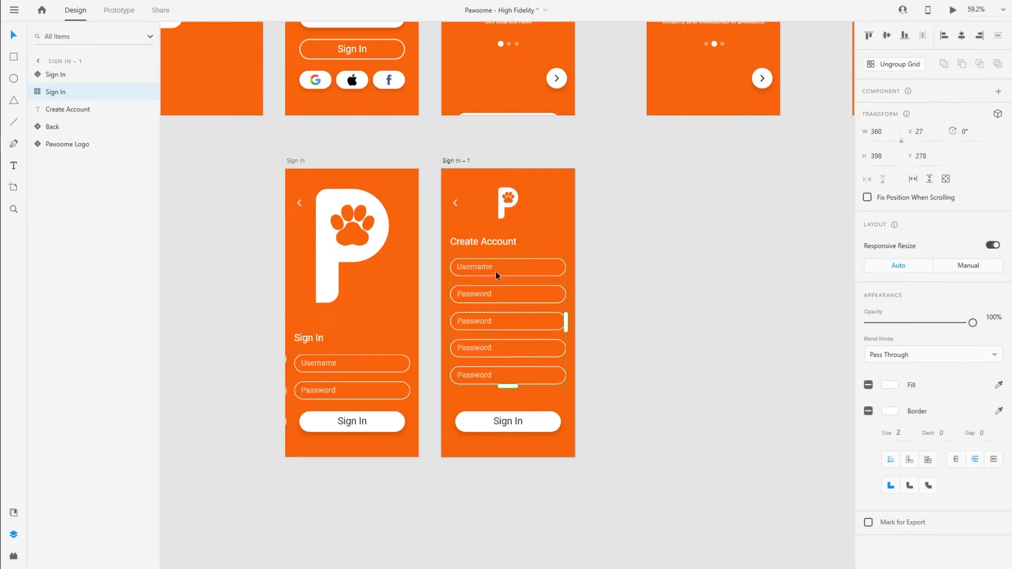
# Change the placeholder text of the first two Create Account fields to "Full Name" and "Email Address".
pyautogui.scroll(5, 580, 380)
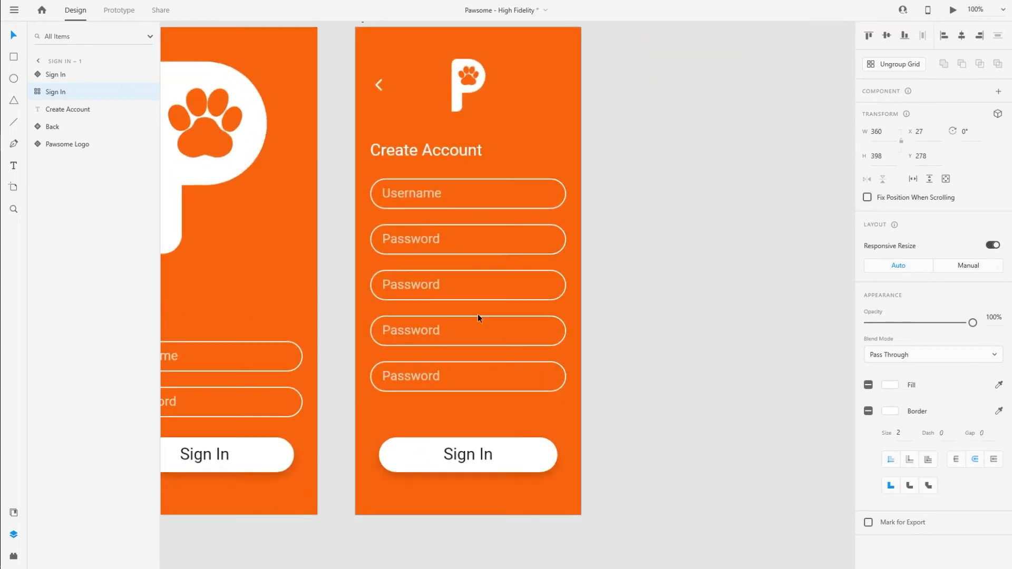
pyautogui.doubleClick(399, 194)
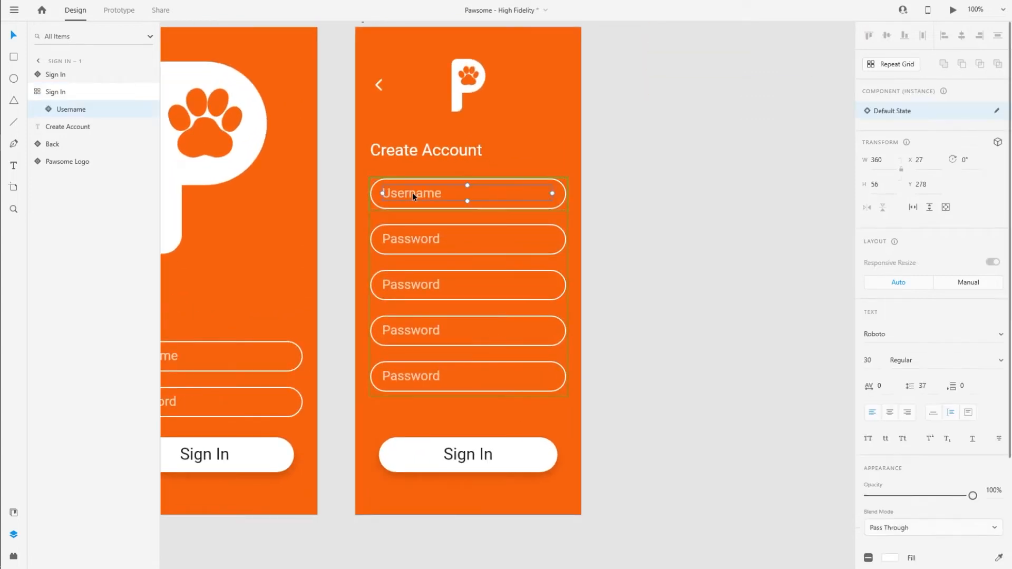
pyautogui.doubleClick(412, 192)
pyautogui.doubleClick(413, 192)
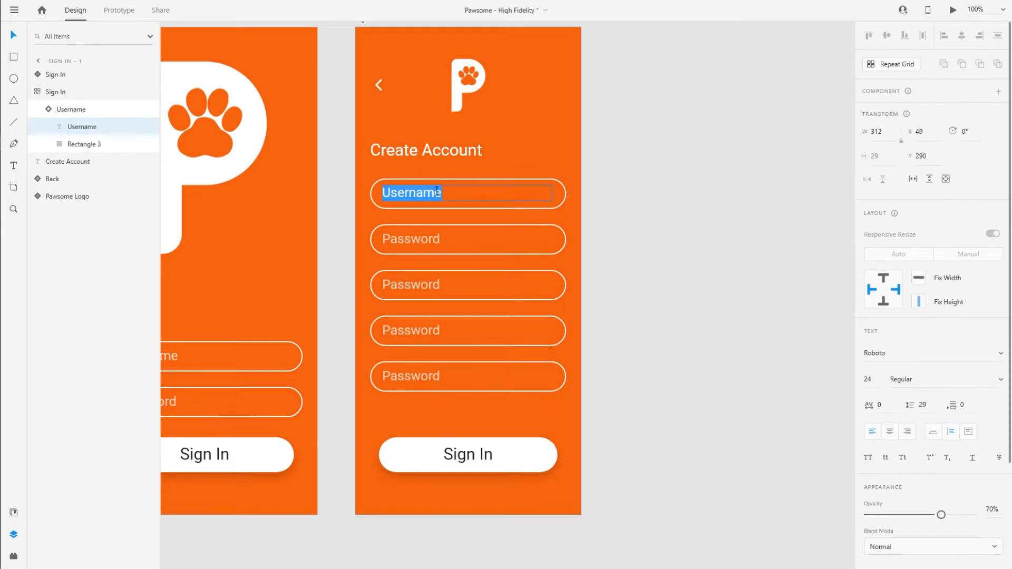
pyautogui.write('Full Name')
pyautogui.press('Escape')
pyautogui.click(428, 239)
pyautogui.doubleClick(426, 239)
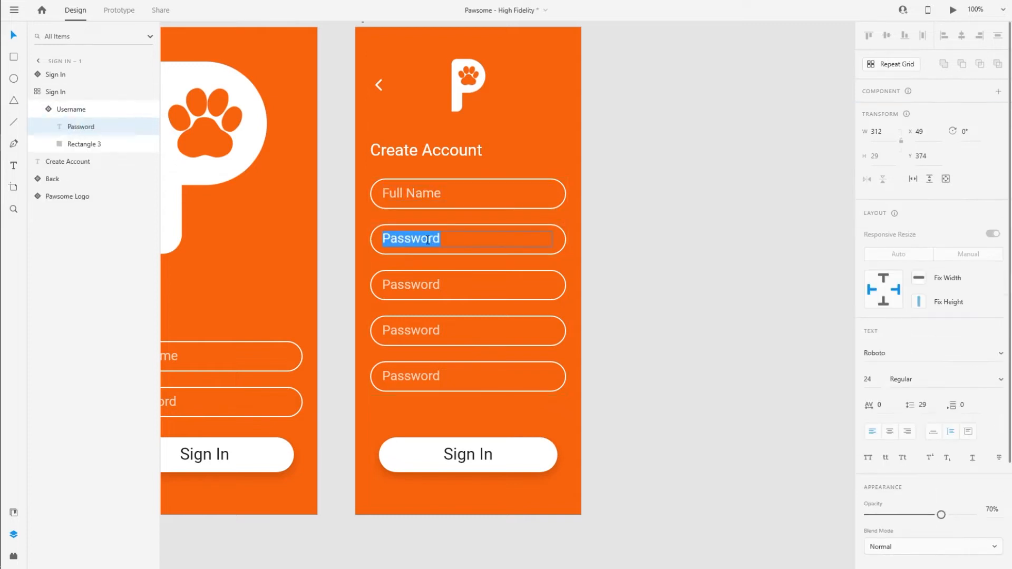
pyautogui.write('Email Address')
# Change the third field's placeholder text to "Create a Password".
pyautogui.click(426, 285)
pyautogui.doubleClick(426, 284)
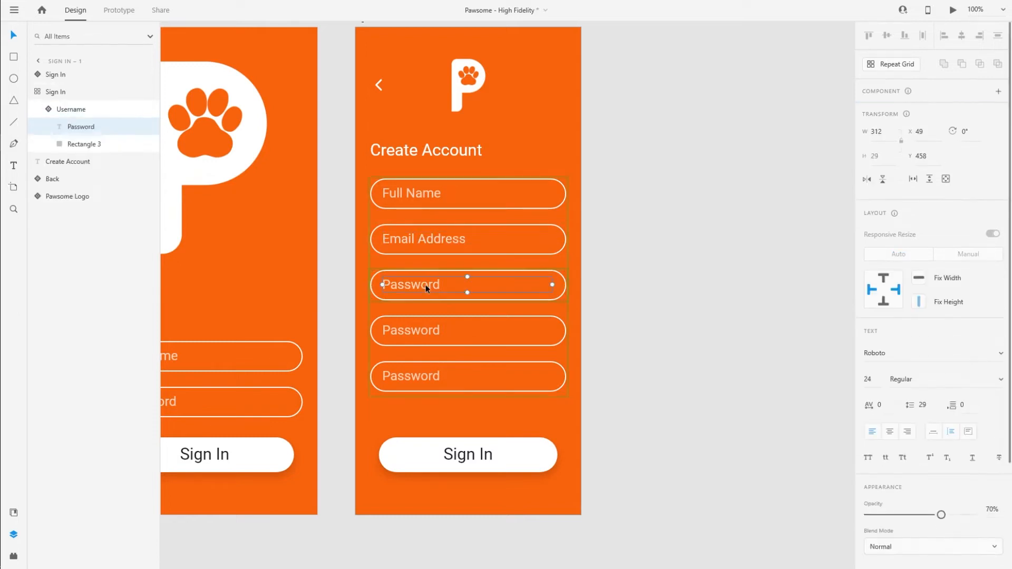
pyautogui.doubleClick(408, 289)
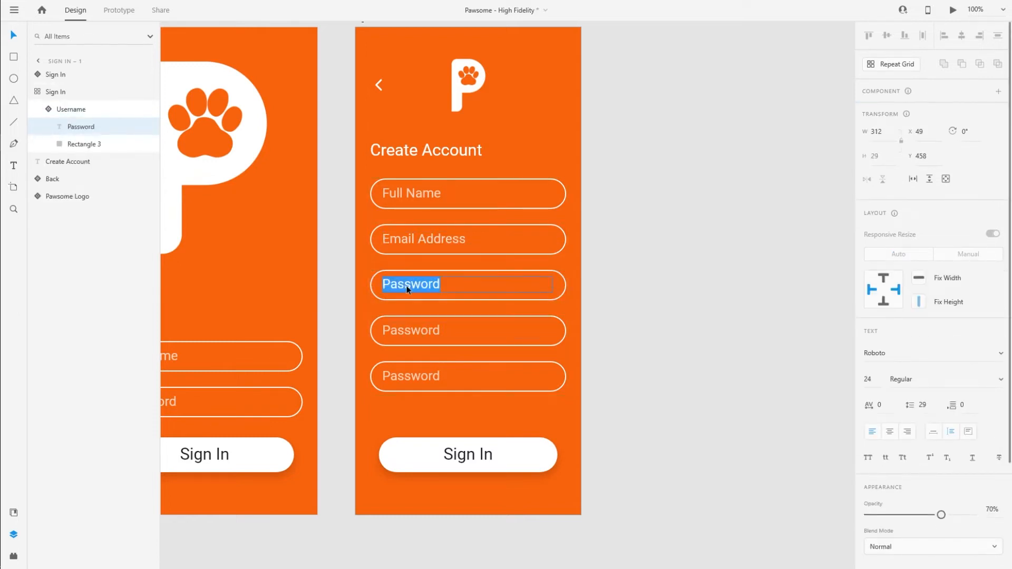
pyautogui.click(387, 287)
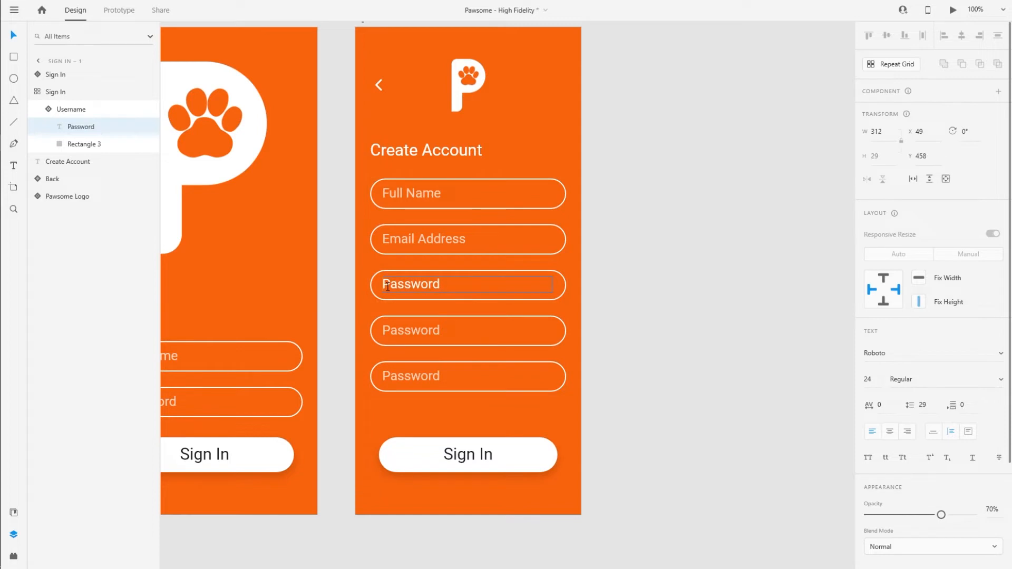
pyautogui.write('Cr')
pyautogui.write('te a')
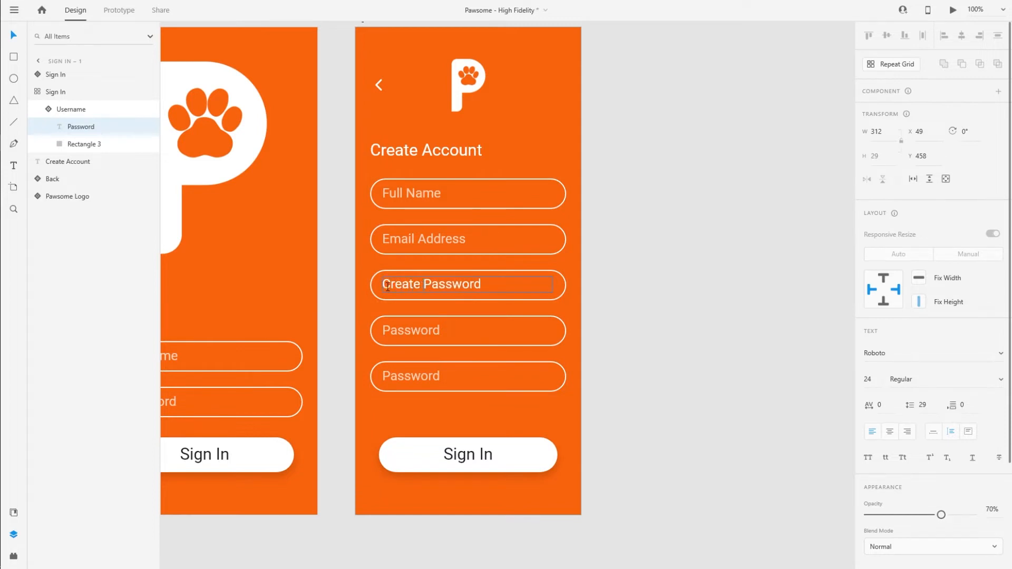
pyautogui.press('Escape')
# Change the fourth field's placeholder text to "Re-enter Password".
pyautogui.click(415, 331)
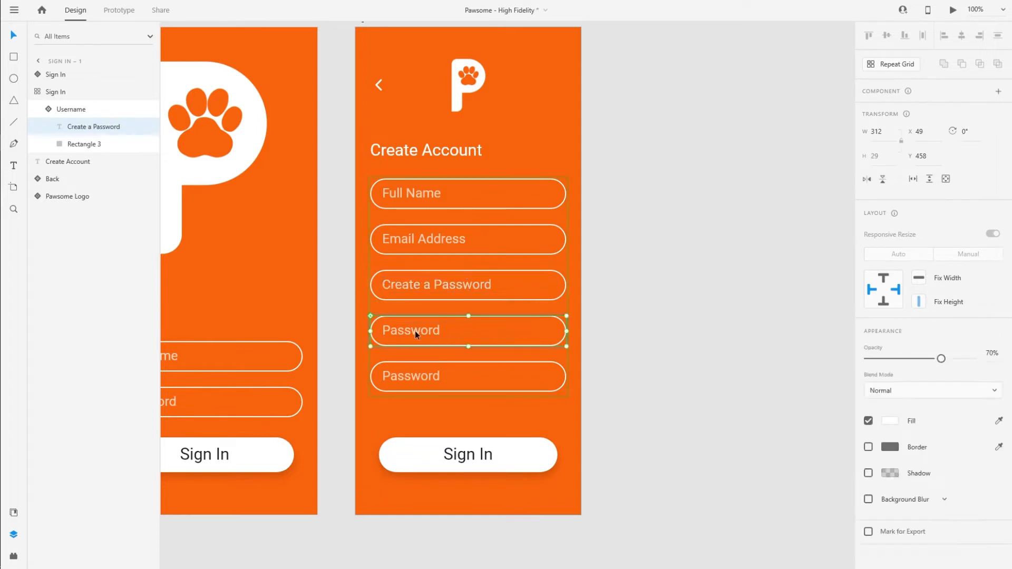
pyautogui.doubleClick(416, 330)
pyautogui.doubleClick(402, 331)
pyautogui.click(386, 331)
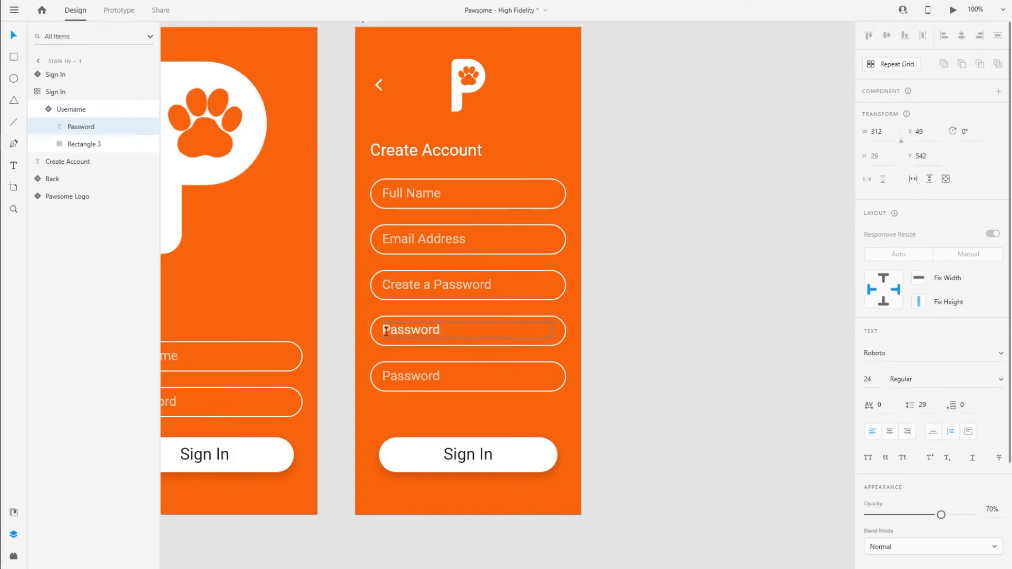
pyautogui.write('Re-enter')
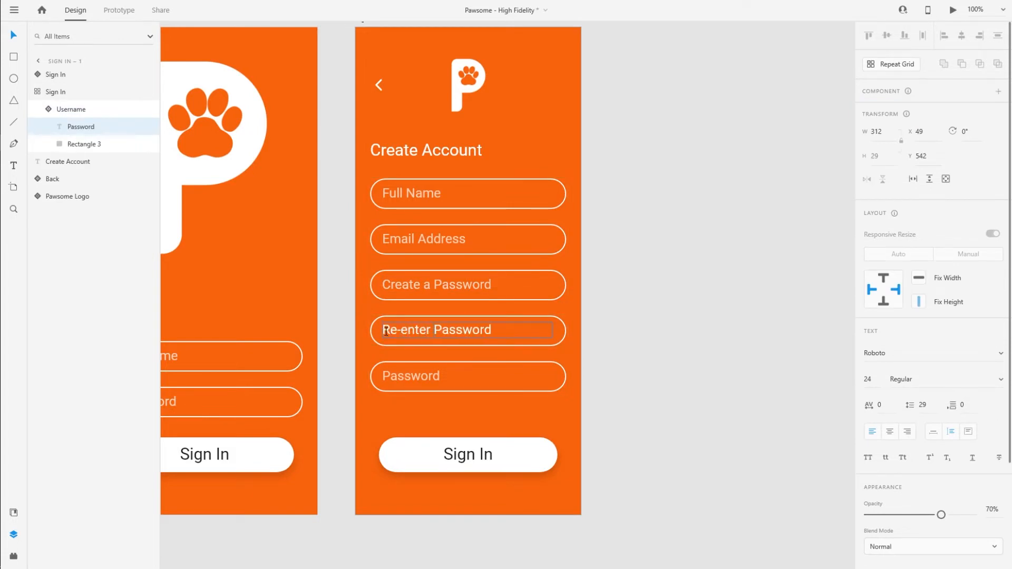
pyautogui.press('Escape')
# Change the fifth field's placeholder text to "Phone Number".
pyautogui.click(419, 376)
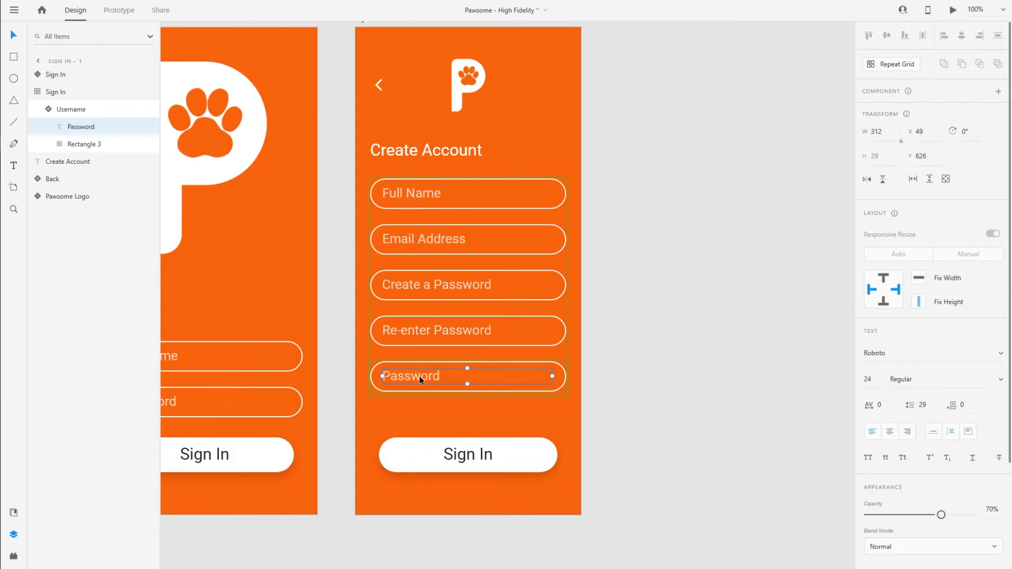
pyautogui.doubleClick(419, 376)
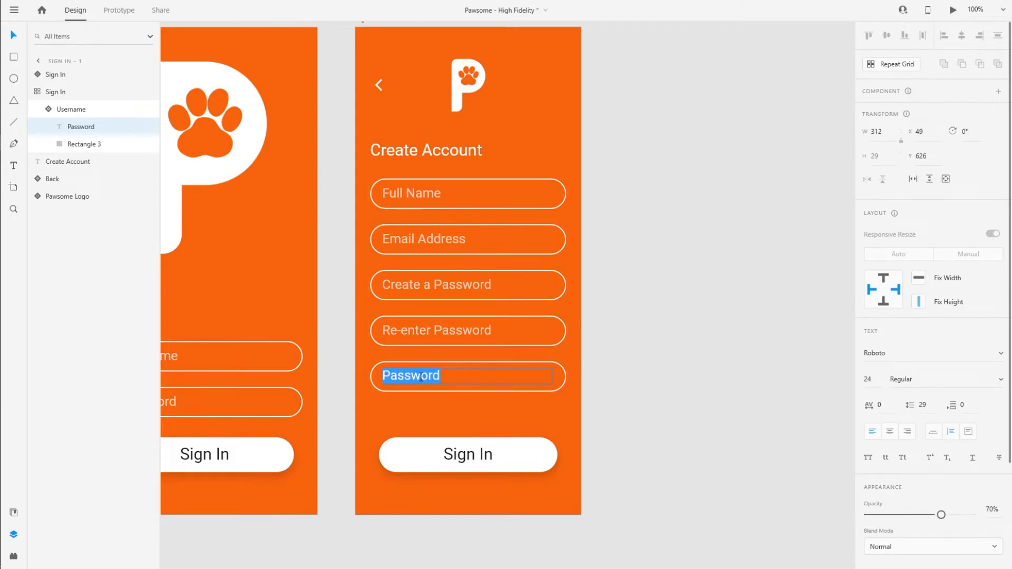
pyautogui.write('Phone Number')
pyautogui.press('Escape')
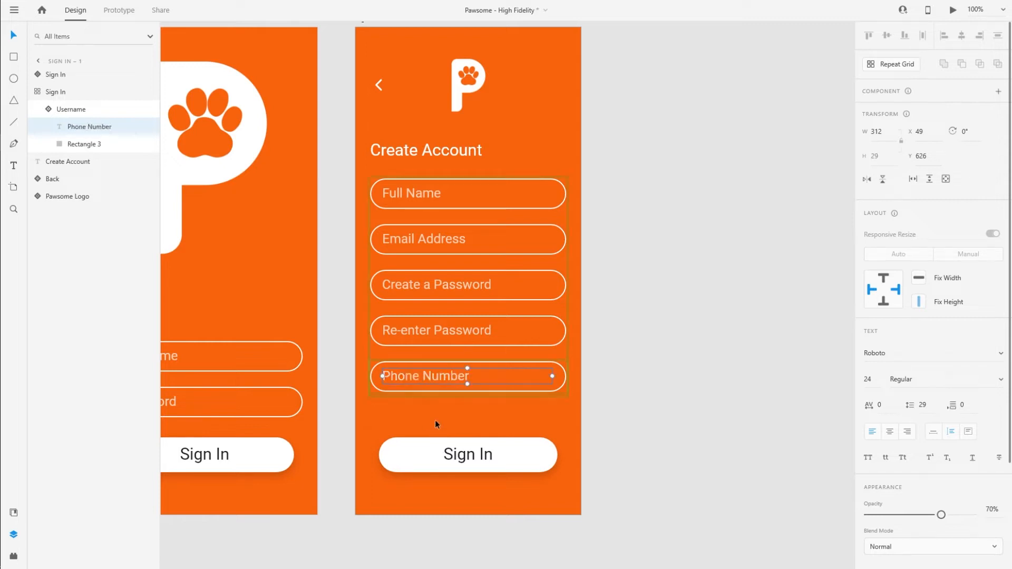
pyautogui.click(417, 400)
pyautogui.click(407, 202)
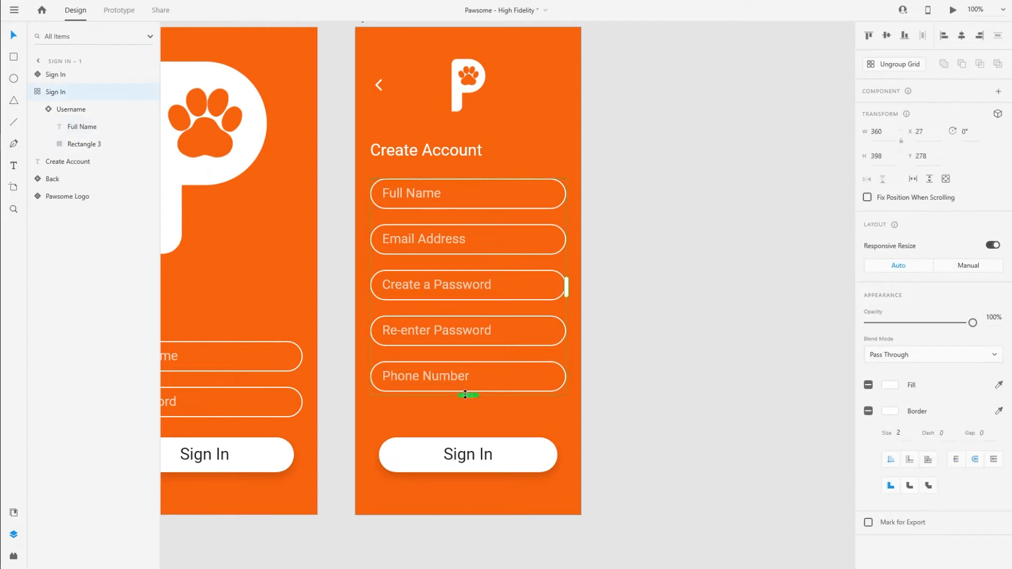
pyautogui.moveTo(466, 397); pyautogui.dragTo(467, 394)
pyautogui.click(359, 403)
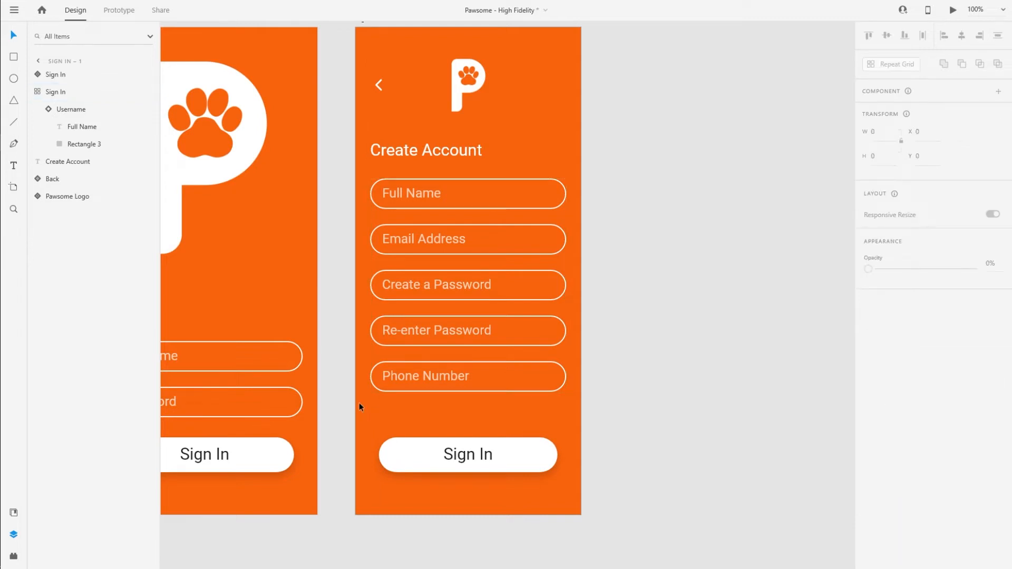
pyautogui.moveTo(365, 420); pyautogui.dragTo(384, 444)
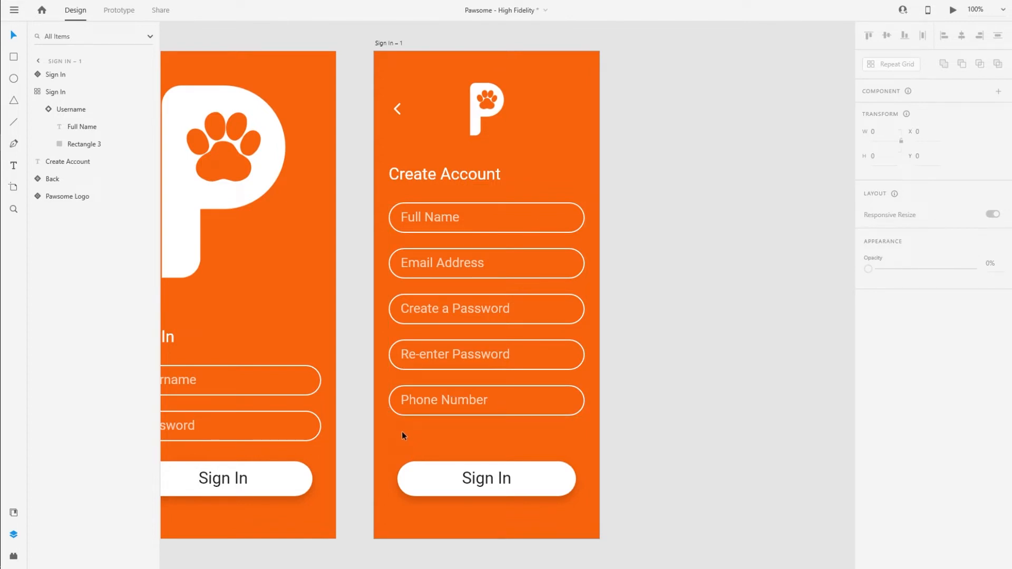
pyautogui.hotkey('ctrl', 'shift', 'y')
pyautogui.hotkey('ctrl', 'y')
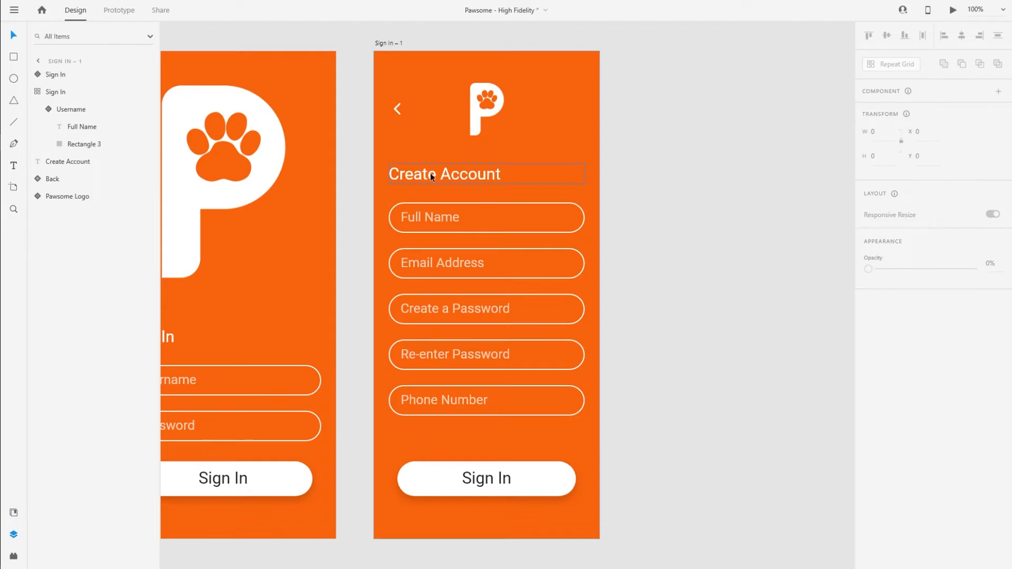
# Duplicate the Create Account heading below the Phone Number field, apply the Roboto 20pt character style and place it at X 63, Y 688.
pyautogui.moveTo(430, 174); pyautogui.dragTo(438, 432)
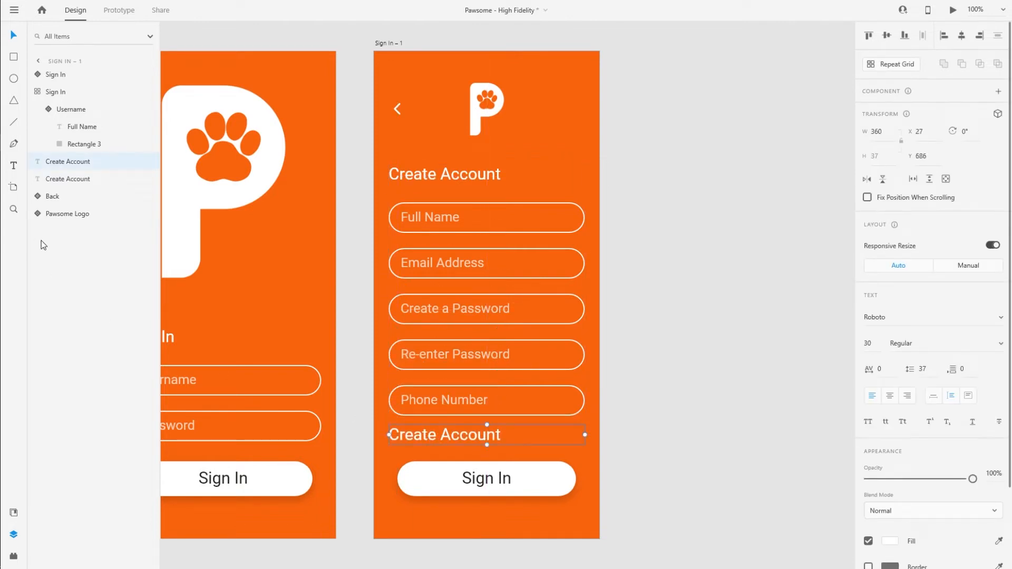
pyautogui.hotkey('ctrl', 'shift', 'y')
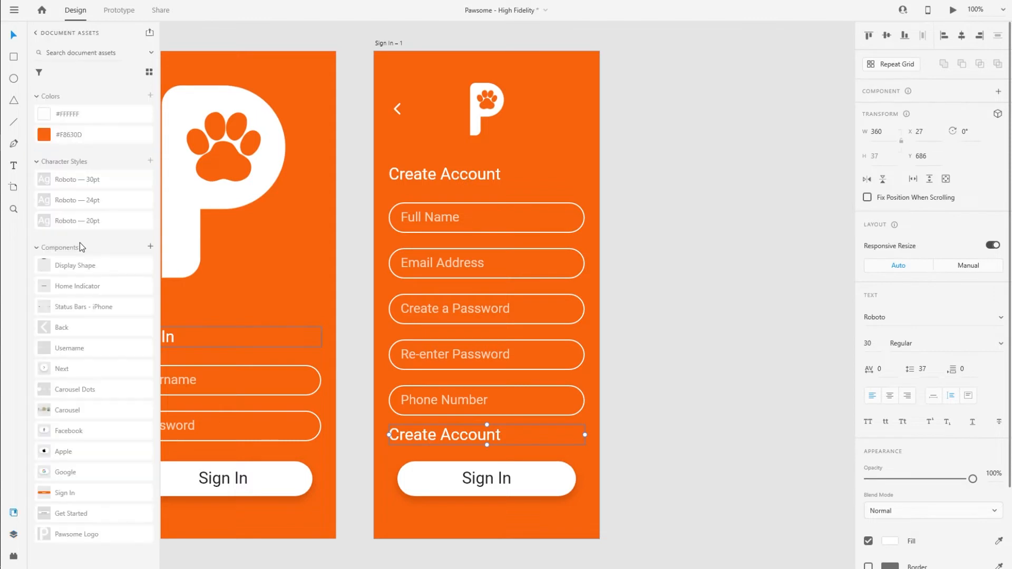
pyautogui.click(76, 221)
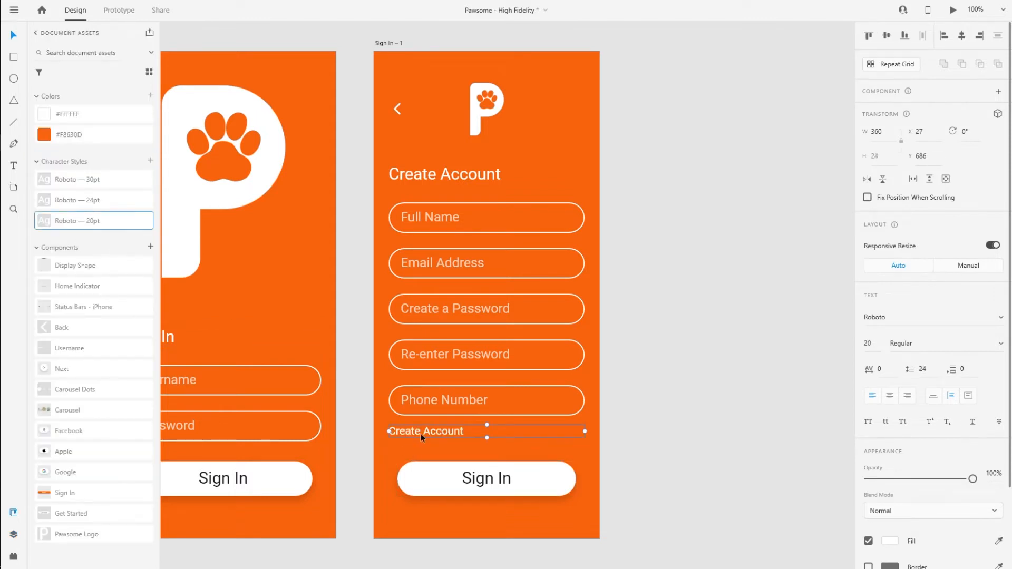
pyautogui.moveTo(421, 434)
pyautogui.mouseDown()
pyautogui.moveTo(426, 429)
pyautogui.moveTo(397, 432)
pyautogui.moveTo(409, 432)
pyautogui.mouseUp()
# Draw a 24 by 24 checkbox square beside the copied Create Account text, at X 28, Y 688.
pyautogui.click(398, 436)
pyautogui.scroll(1, 397, 436)
pyautogui.scroll(4, 398, 435)
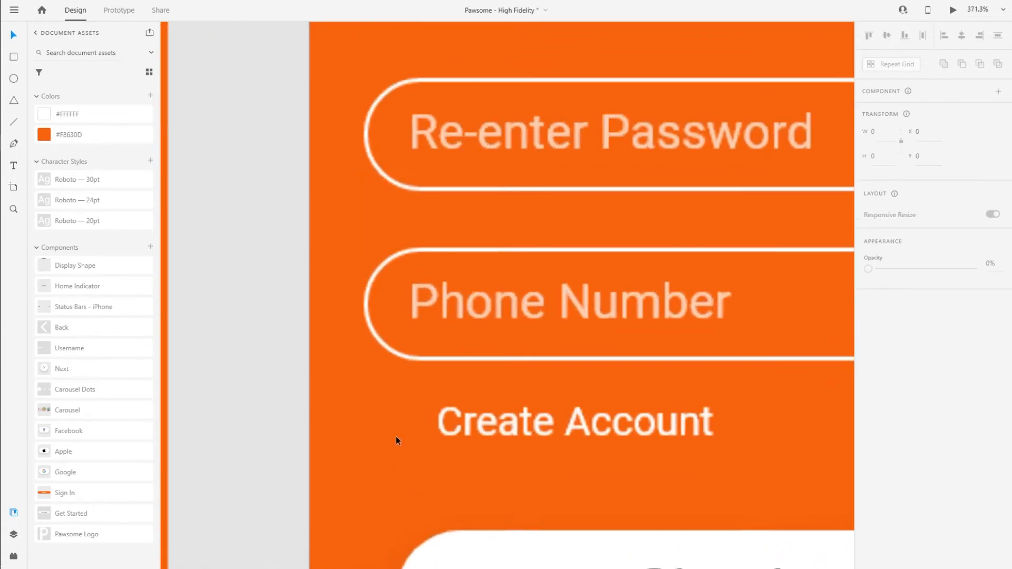
pyautogui.press('r')
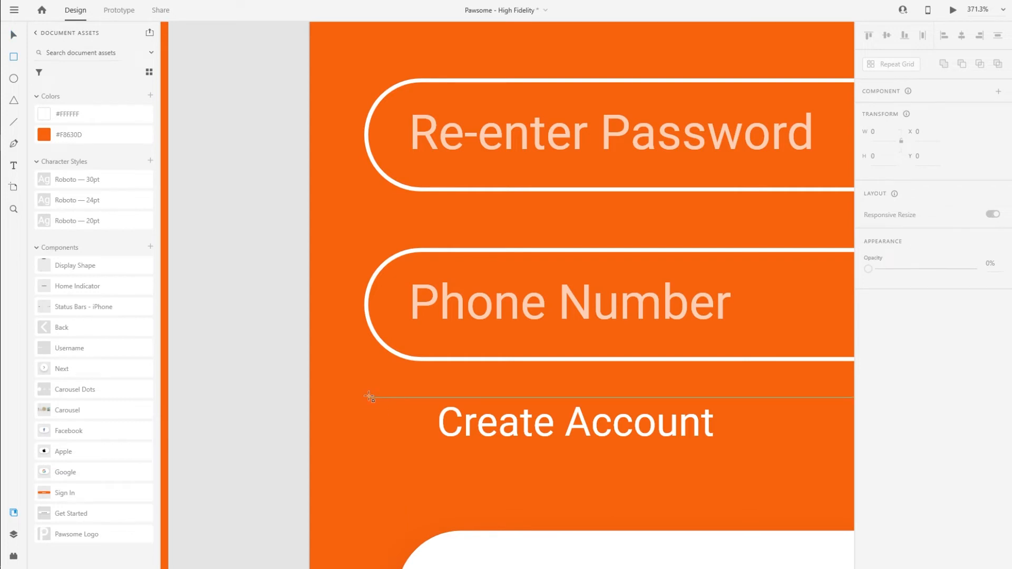
pyautogui.moveTo(367, 399); pyautogui.dragTo(416, 454)
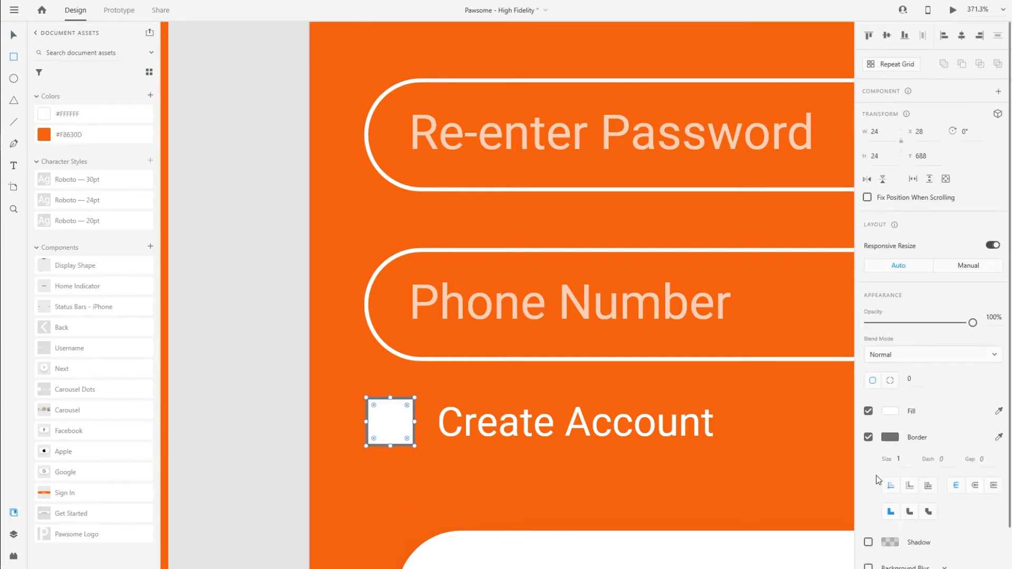
# Remove the checkbox square's fill, set its border to white #FFFFFF and give it a corner radius of 4.
pyautogui.click(869, 411)
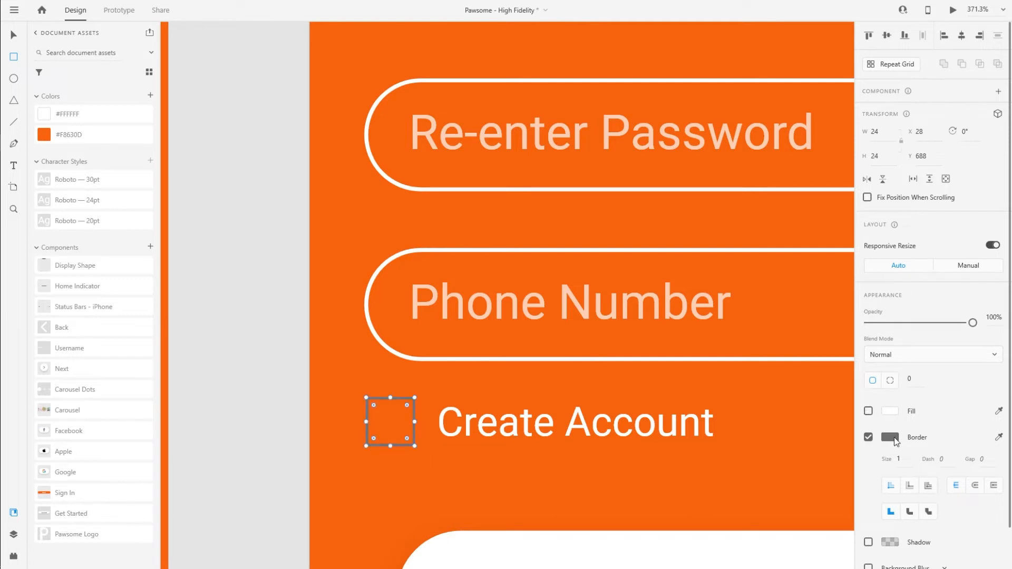
pyautogui.click(894, 438)
pyautogui.moveTo(745, 408); pyautogui.dragTo(647, 324)
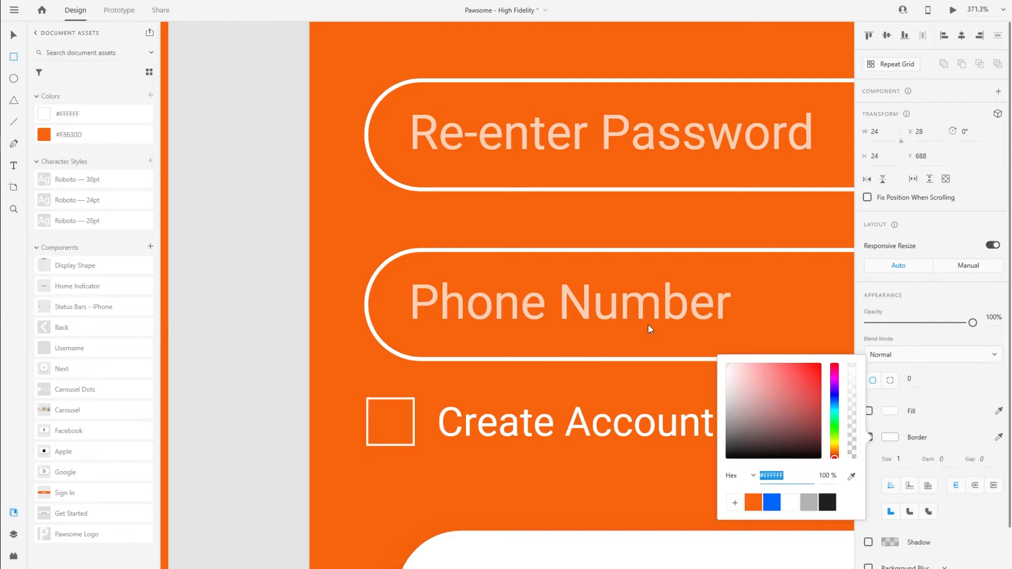
pyautogui.click(916, 380)
pyautogui.write('4')
pyautogui.press('Return')
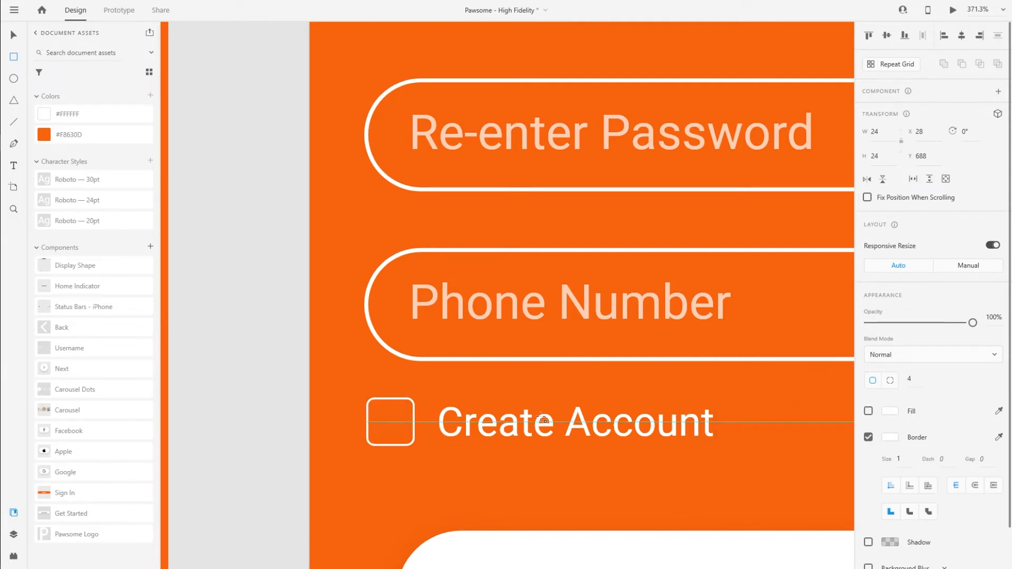
pyautogui.click(410, 473)
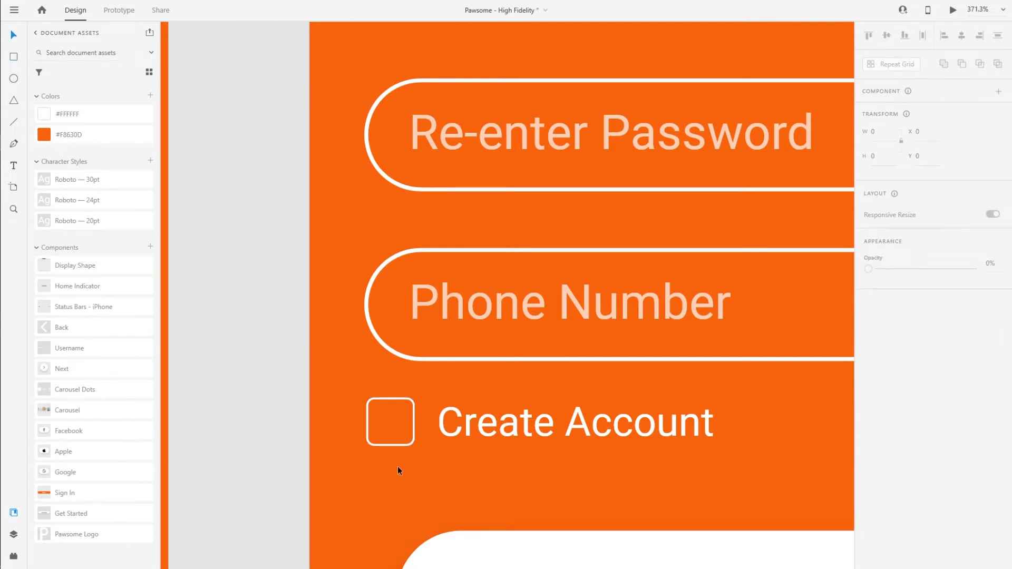
# Shrink the checkbox square to 18 by 18 and move it closer to the text, to X 37, Y 691.
pyautogui.click(413, 419)
pyautogui.moveTo(415, 396); pyautogui.dragTo(409, 402)
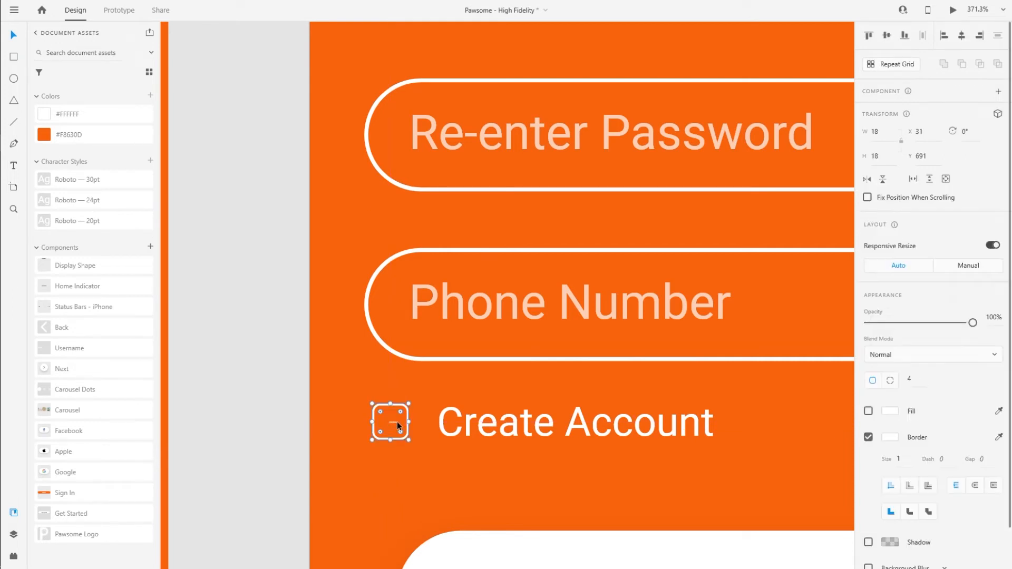
pyautogui.click(409, 450)
pyautogui.moveTo(410, 429); pyautogui.dragTo(422, 431)
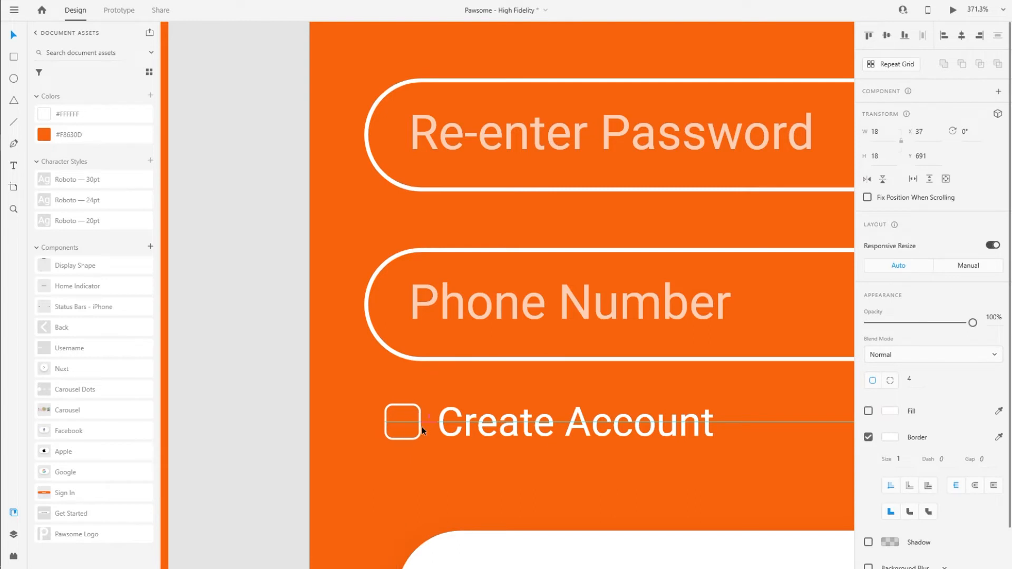
# Replace the copied Create Account text beside the checkbox with "I agree to the Terms and Conditions".
pyautogui.click(496, 433)
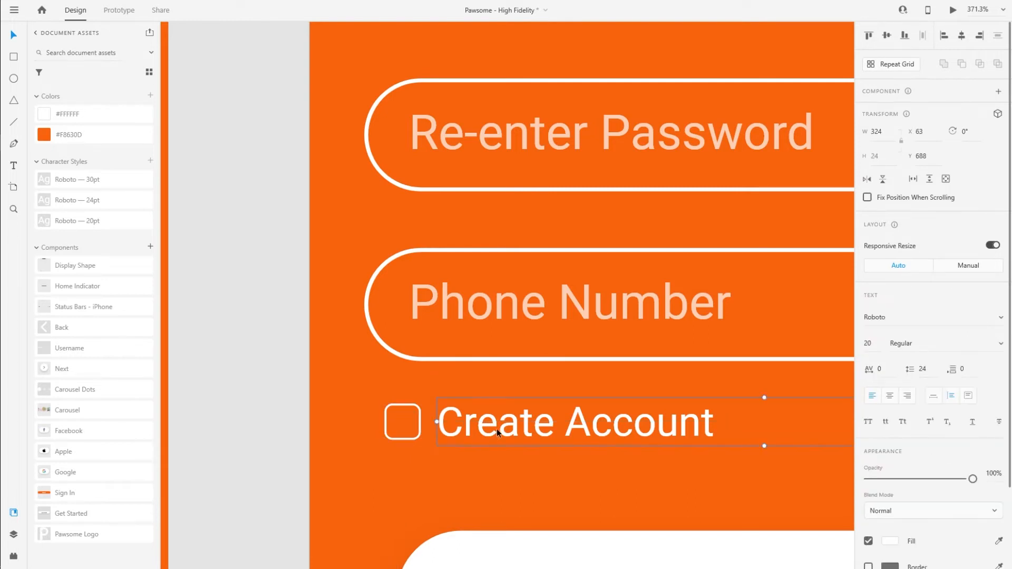
pyautogui.doubleClick(498, 430)
pyautogui.write('I a')
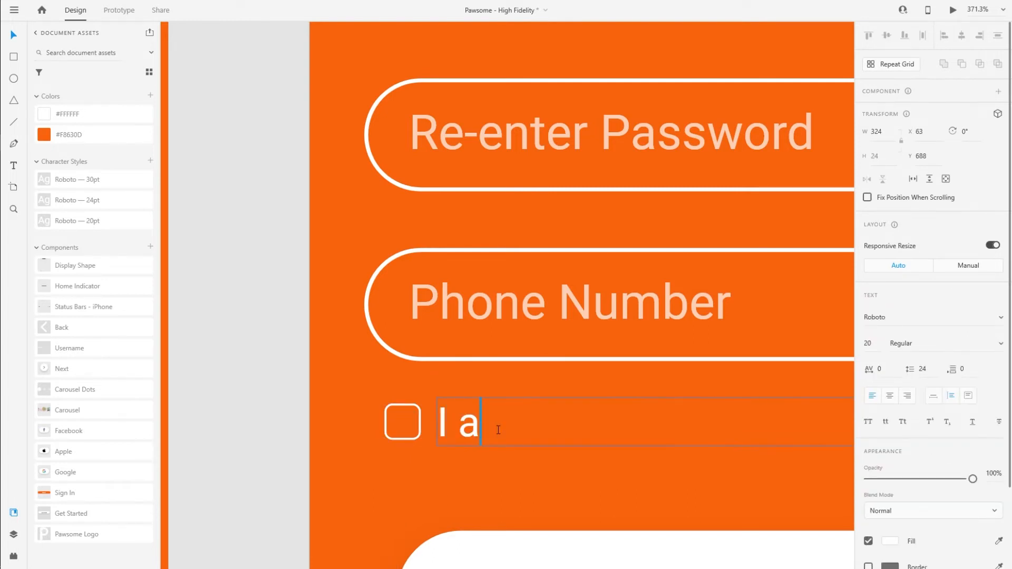
pyautogui.write('gree to ')
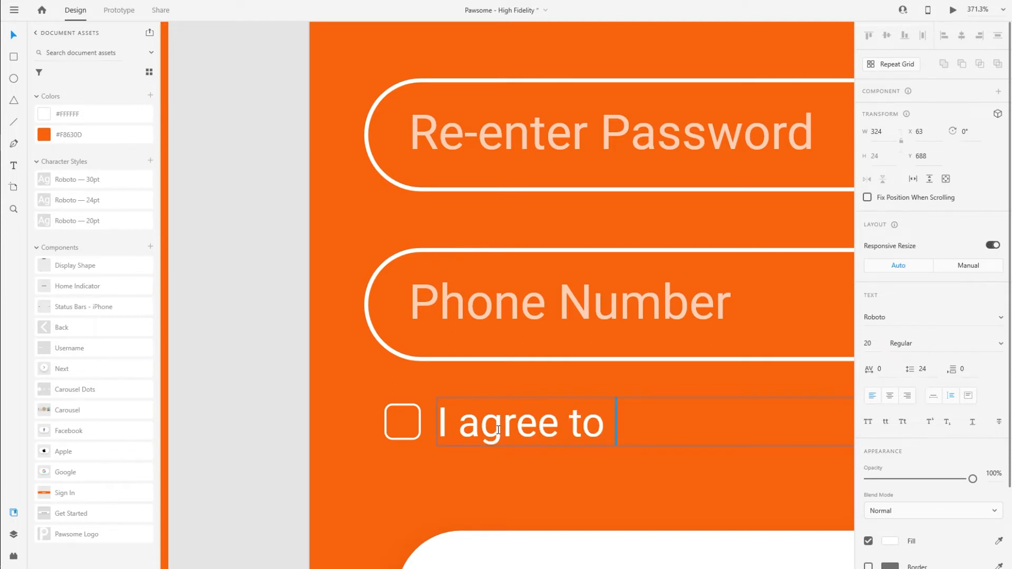
pyautogui.write('the Terms')
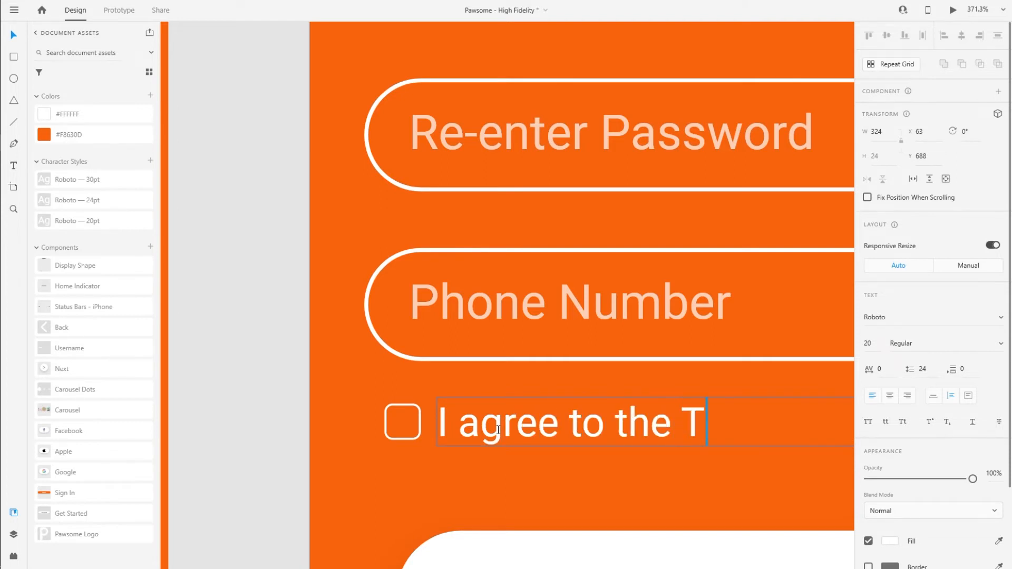
pyautogui.press('BackSpace')
pyautogui.press('BackSpace')
pyautogui.write('s and')
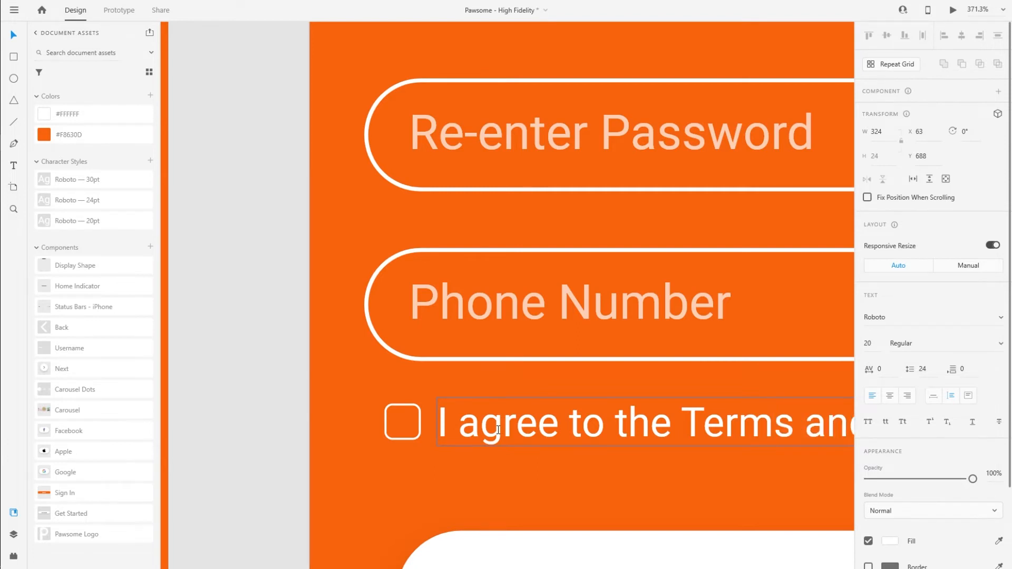
pyautogui.press('Escape')
pyautogui.scroll(-1, 568, 462)
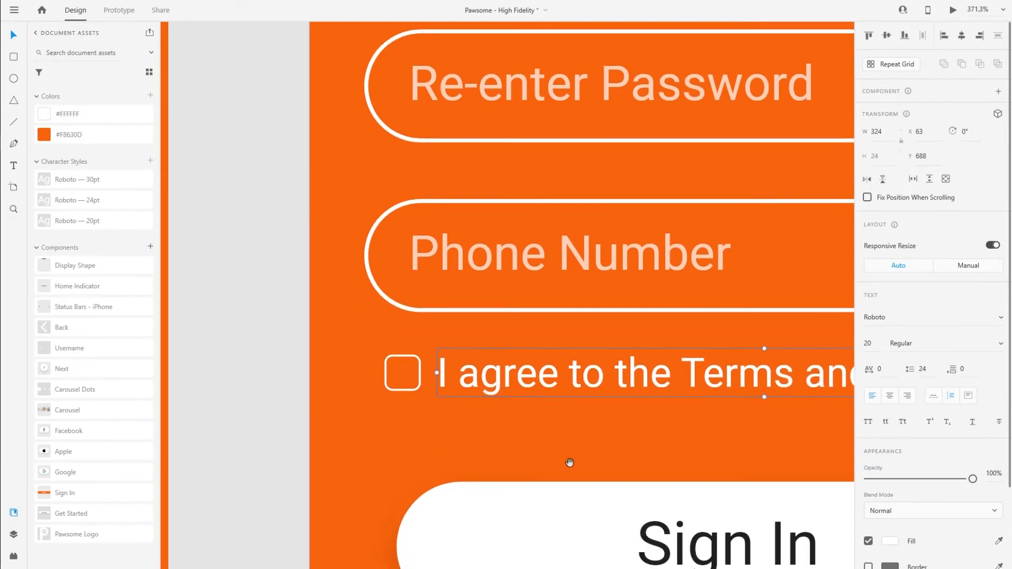
pyautogui.scroll(-5, 568, 462)
pyautogui.hscroll(2, 468, 409)
pyautogui.scroll(5, 506, 416)
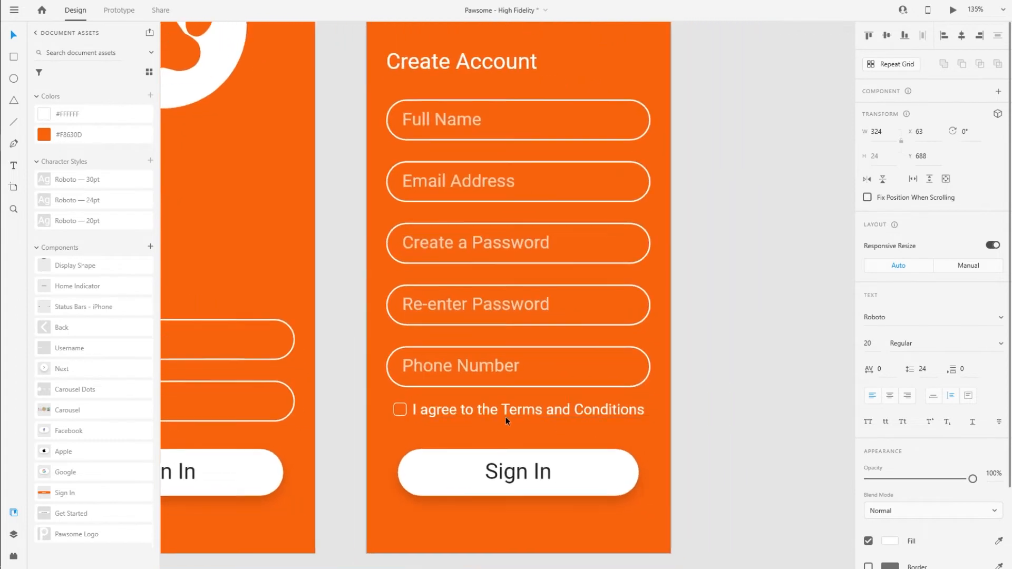
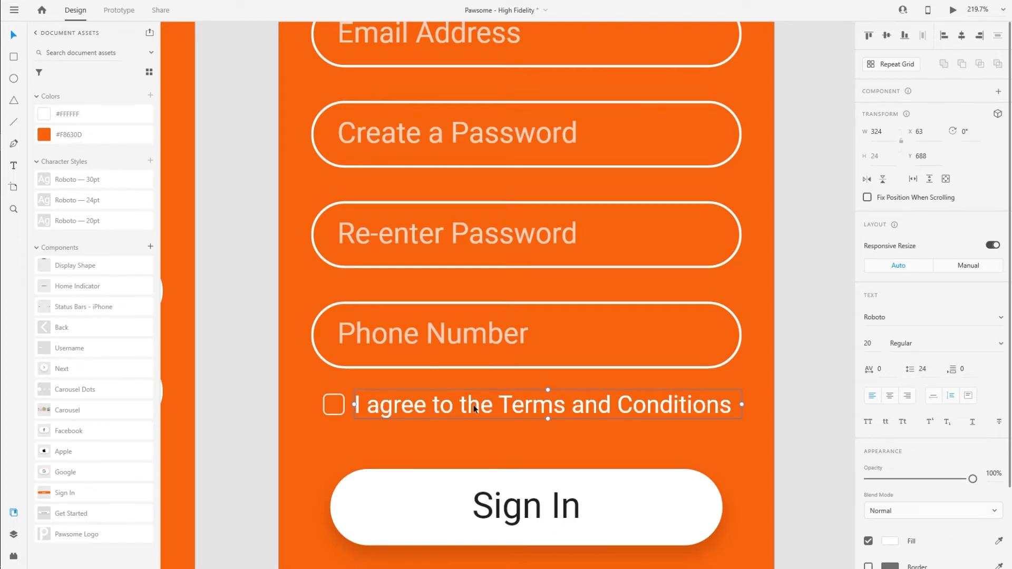
# Underline only the words "Terms and Conditions" in the agreement text below the Phone Number field.
pyautogui.doubleClick(501, 405)
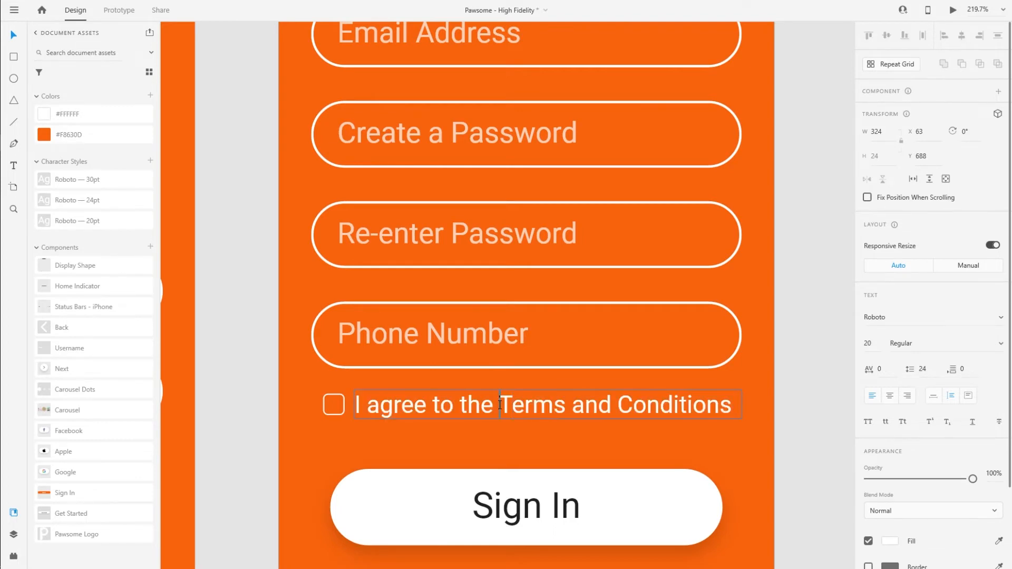
pyautogui.moveTo(501, 405); pyautogui.dragTo(829, 408)
pyautogui.click(597, 408)
pyautogui.moveTo(501, 405); pyautogui.dragTo(730, 412)
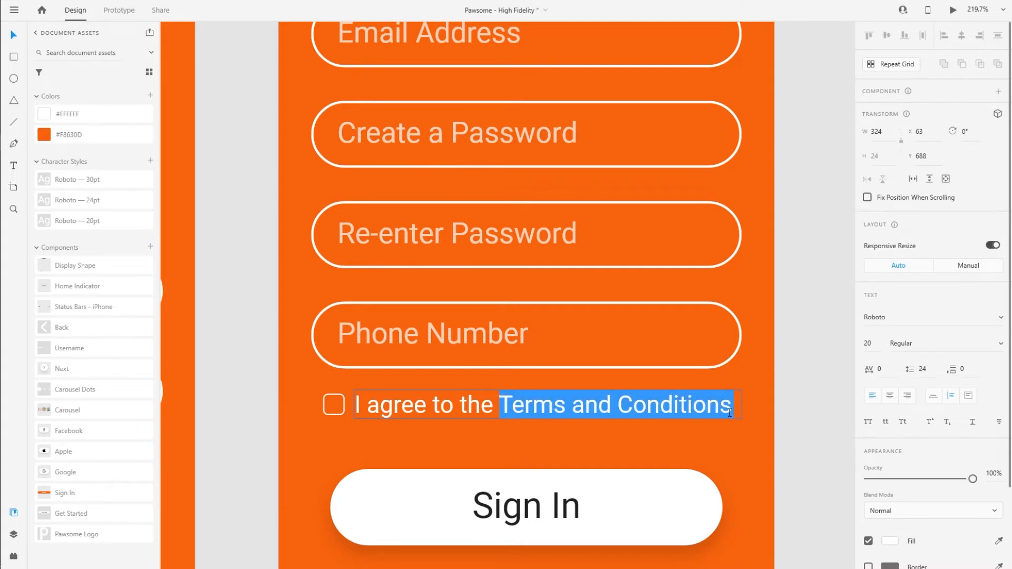
pyautogui.click(973, 424)
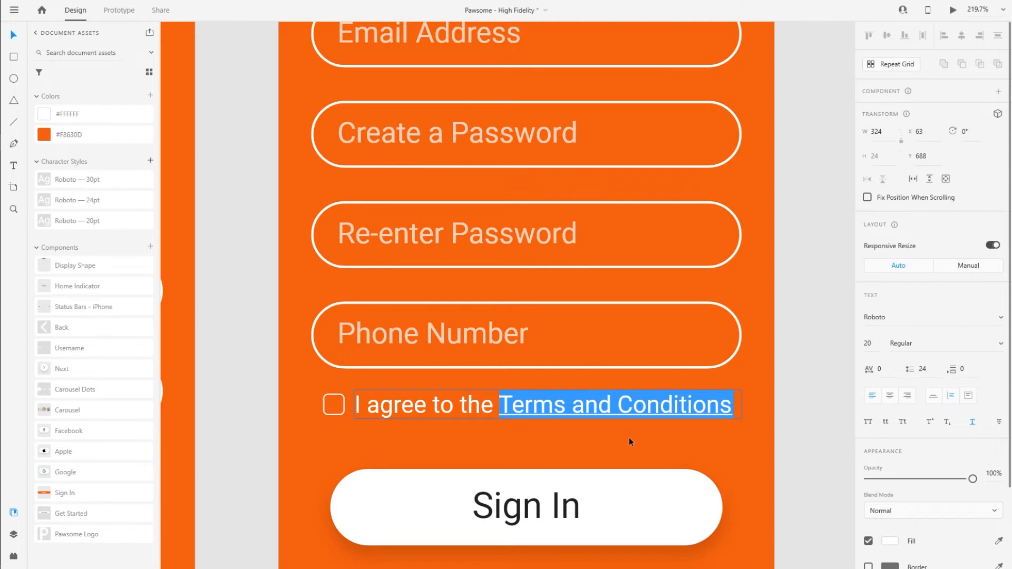
pyautogui.press('Escape')
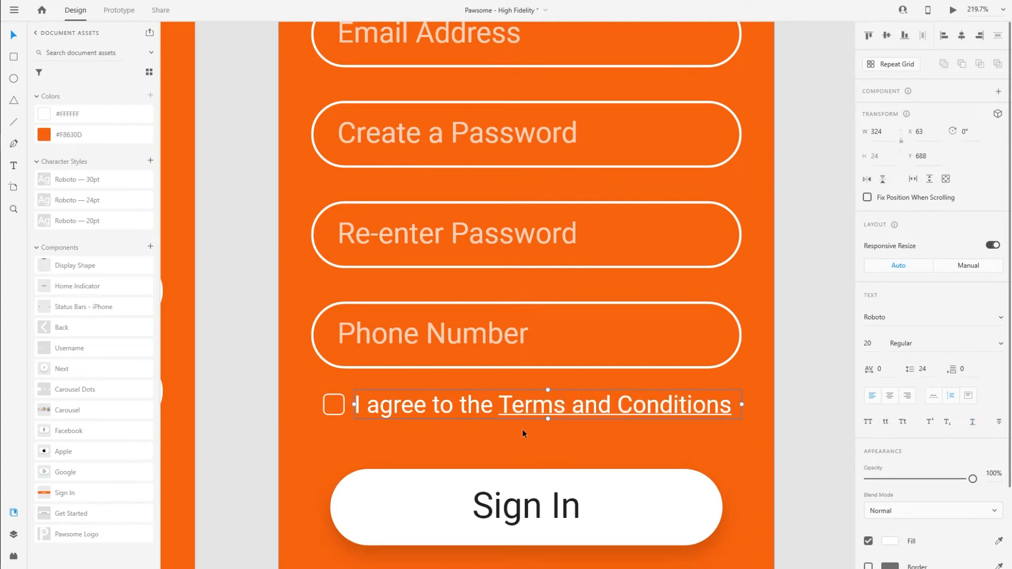
pyautogui.press('Escape')
# Group the checkbox square with its agreement text and name the group "Terms & Conditions".
pyautogui.click(338, 416)
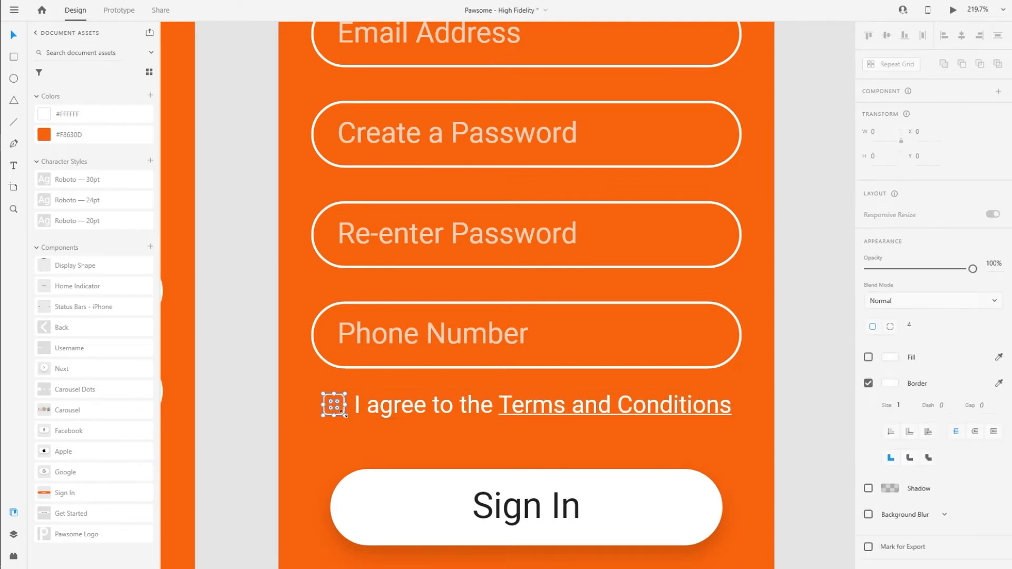
pyautogui.keyDown('shift'); pyautogui.click(357, 414); pyautogui.keyUp('shift')
pyautogui.hotkey('ctrl', 'g')
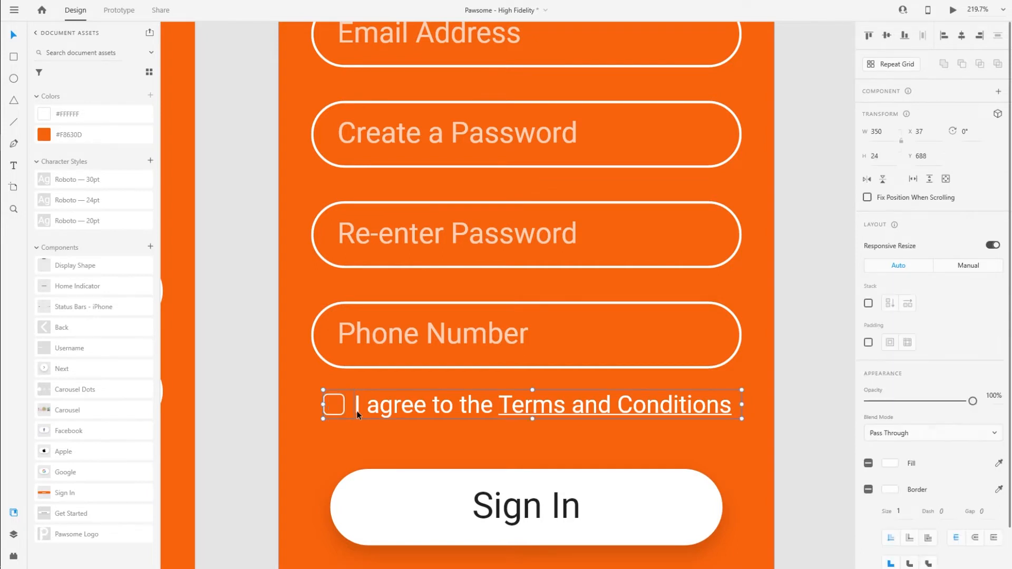
pyautogui.hotkey('ctrl', 'y')
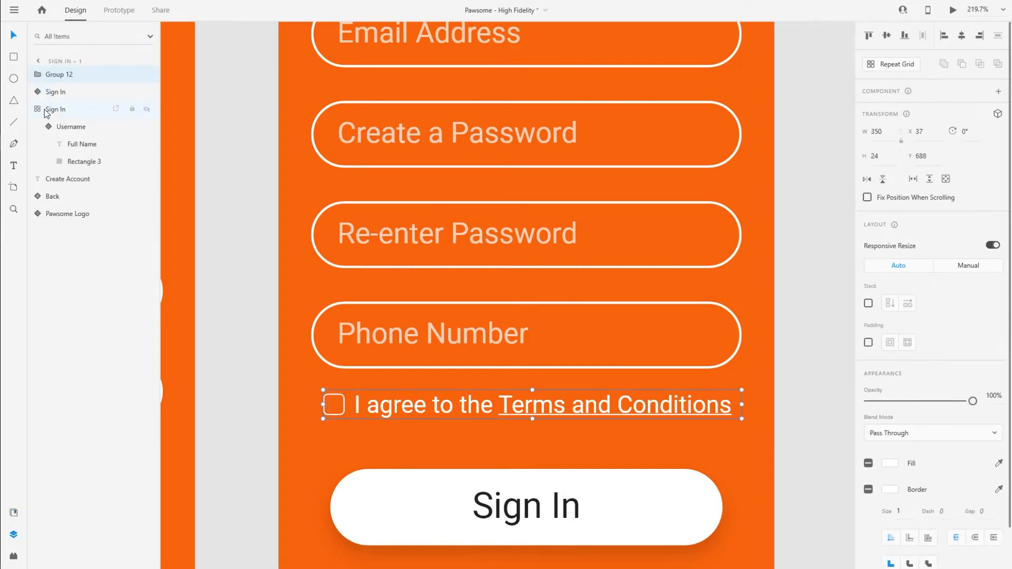
pyautogui.doubleClick(58, 74)
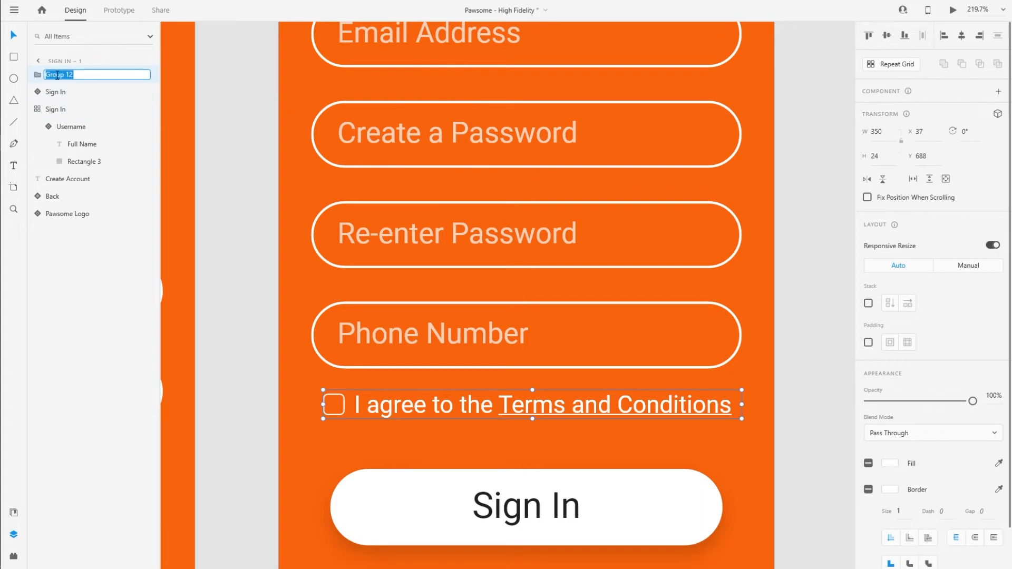
pyautogui.write('Terms & Conditions')
pyautogui.press('Return')
pyautogui.doubleClick(57, 76)
pyautogui.click(61, 75)
pyautogui.press('Return')
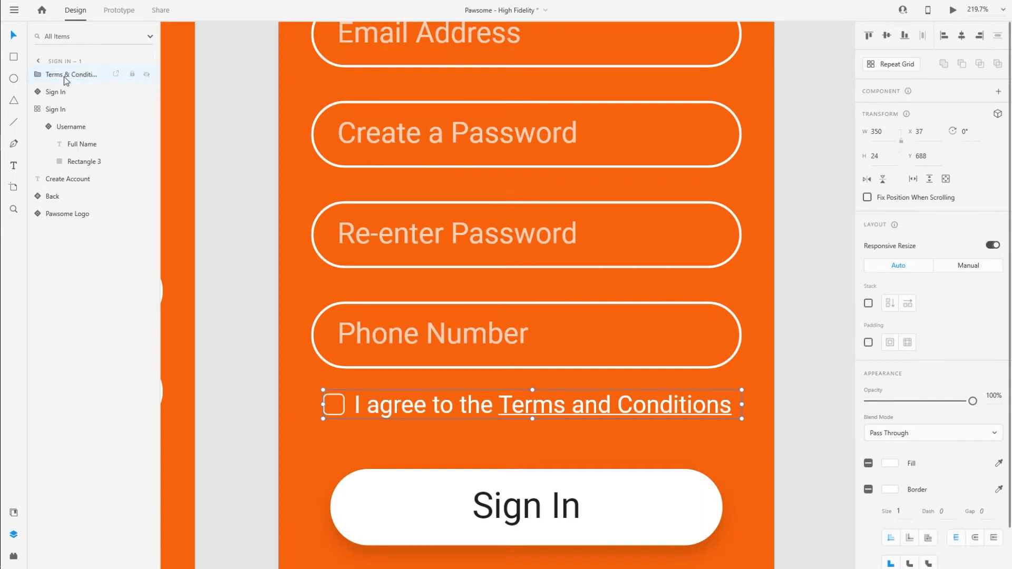
# Place the Sign In button layer above the Terms & Conditions group and rename that layer "Create Account".
pyautogui.moveTo(52, 91); pyautogui.dragTo(59, 70)
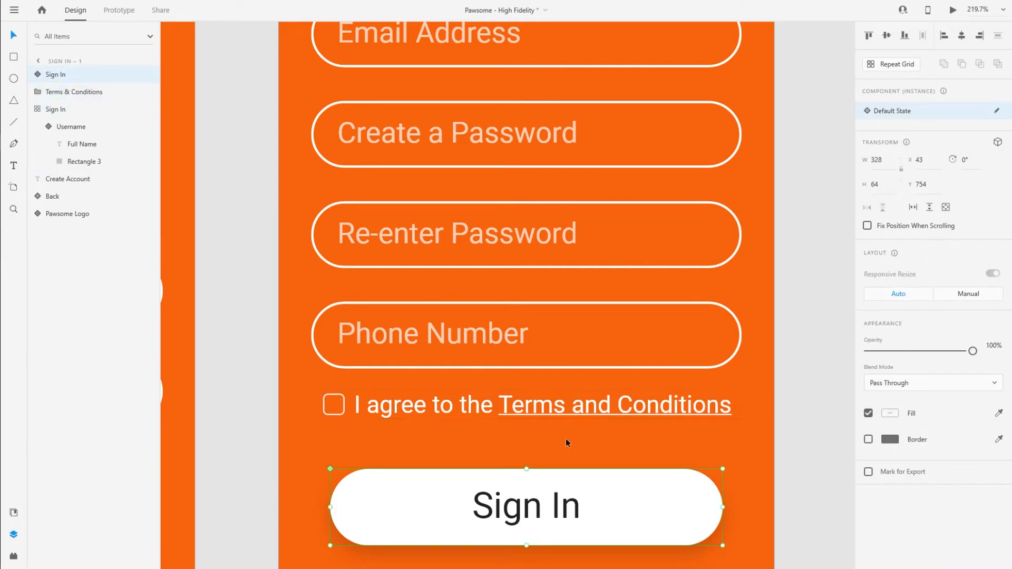
pyautogui.click(41, 110)
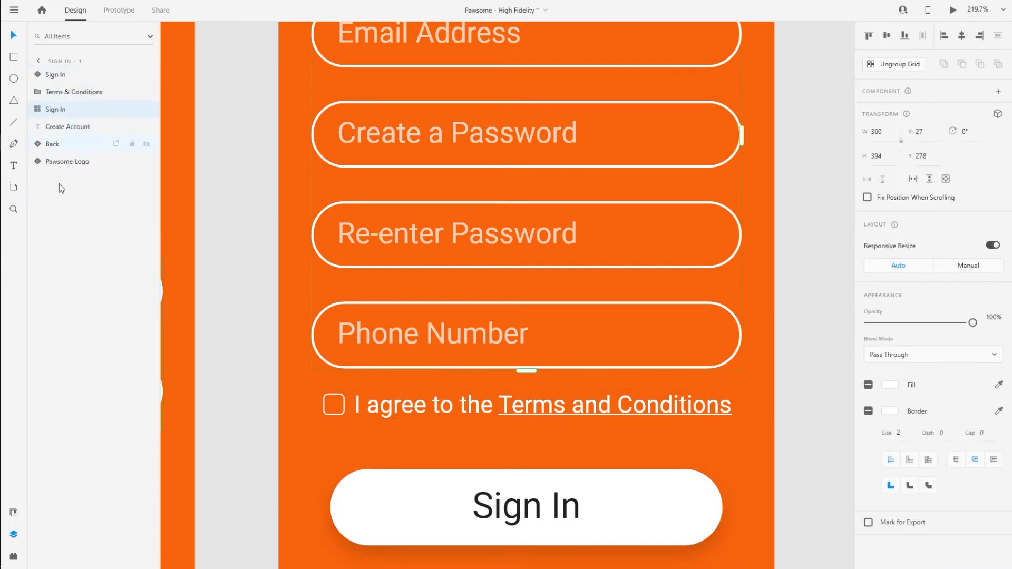
pyautogui.scroll(-5, 546, 353)
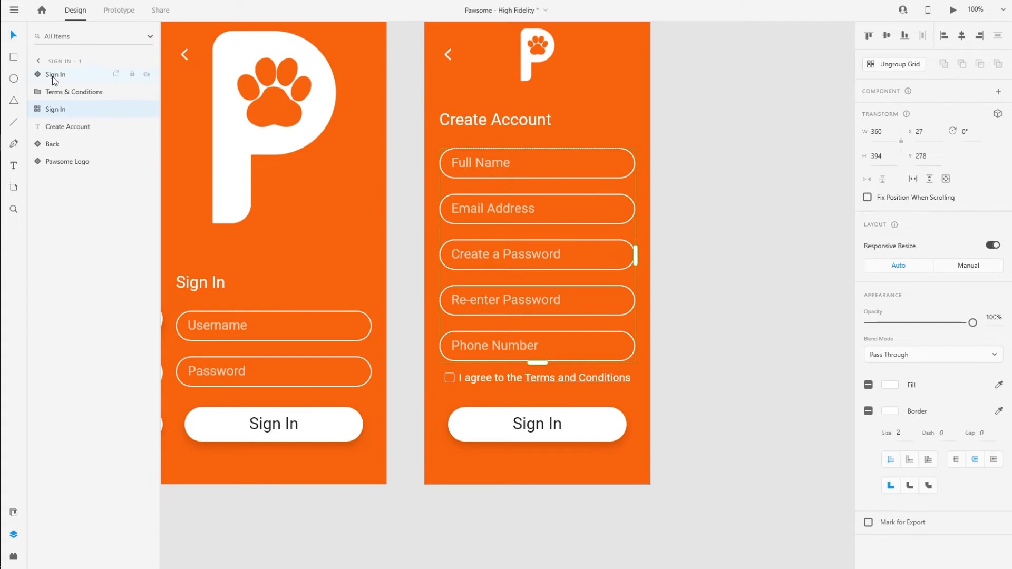
pyautogui.doubleClick(53, 77)
pyautogui.write('C')
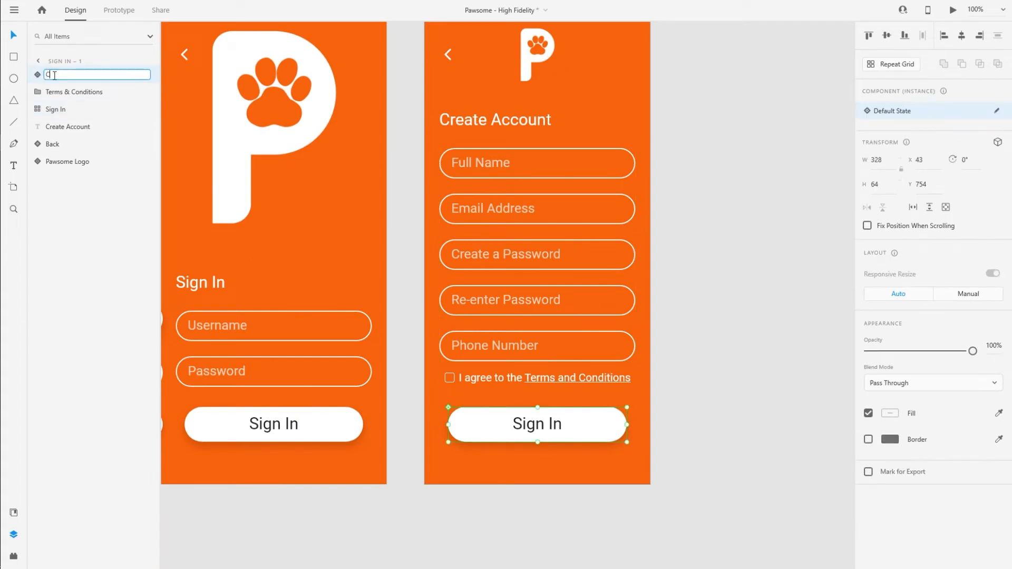
pyautogui.write('reate Account')
pyautogui.press('Return')
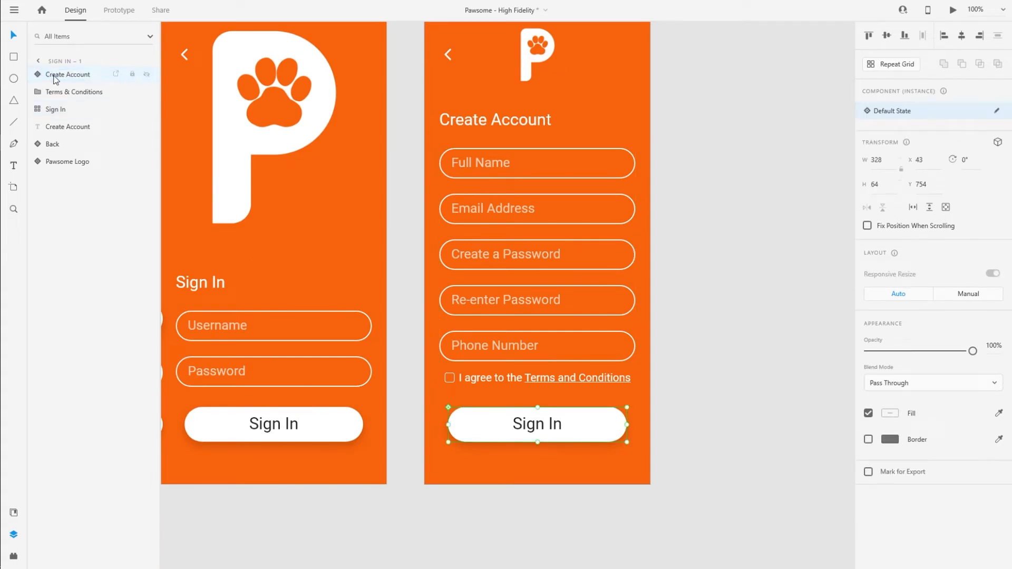
# Rename the repeat grid layer holding the five input fields as "Create Account".
pyautogui.doubleClick(56, 111)
pyautogui.write('C')
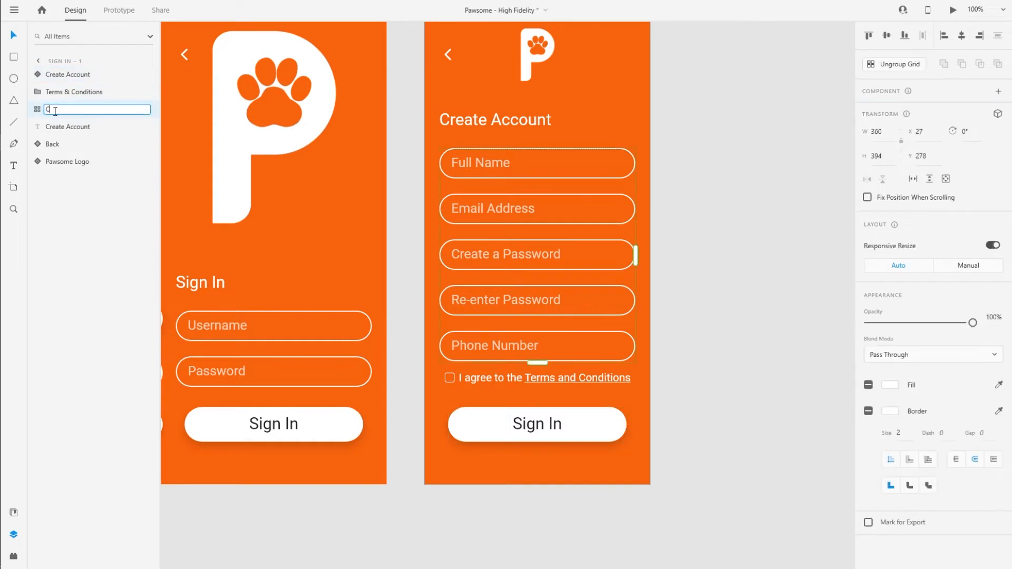
pyautogui.write('reate Account')
pyautogui.press('Return')
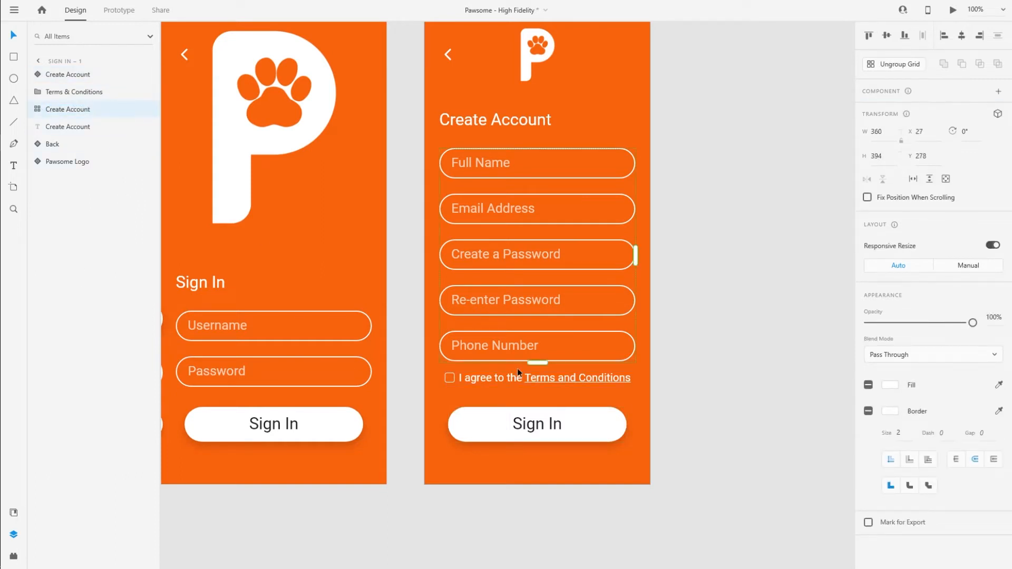
pyautogui.click(701, 414)
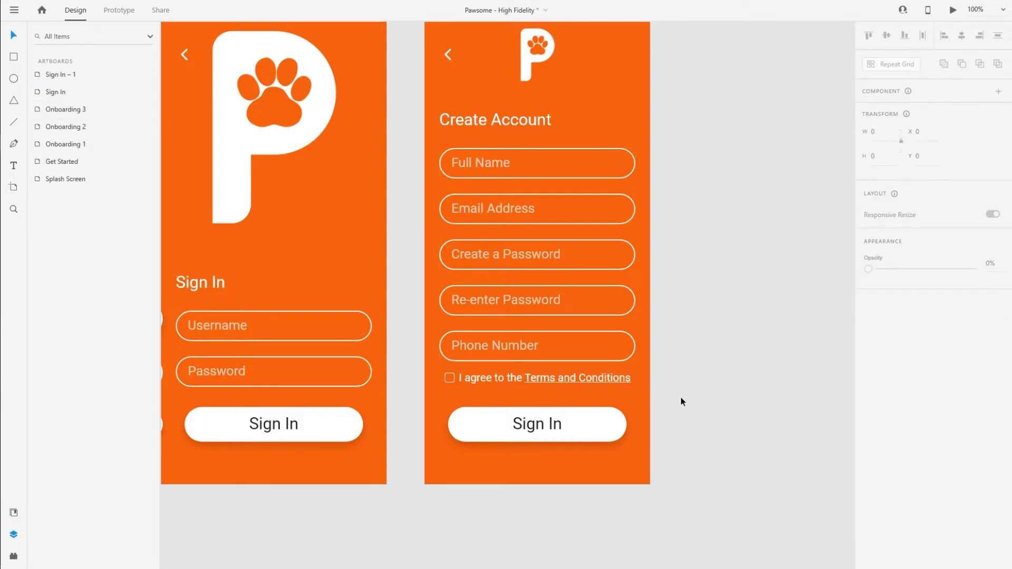
# Fine-tune the Create Account heading's vertical position and lower the Terms & Conditions group to Y 695.
pyautogui.moveTo(493, 124); pyautogui.dragTo(491, 120)
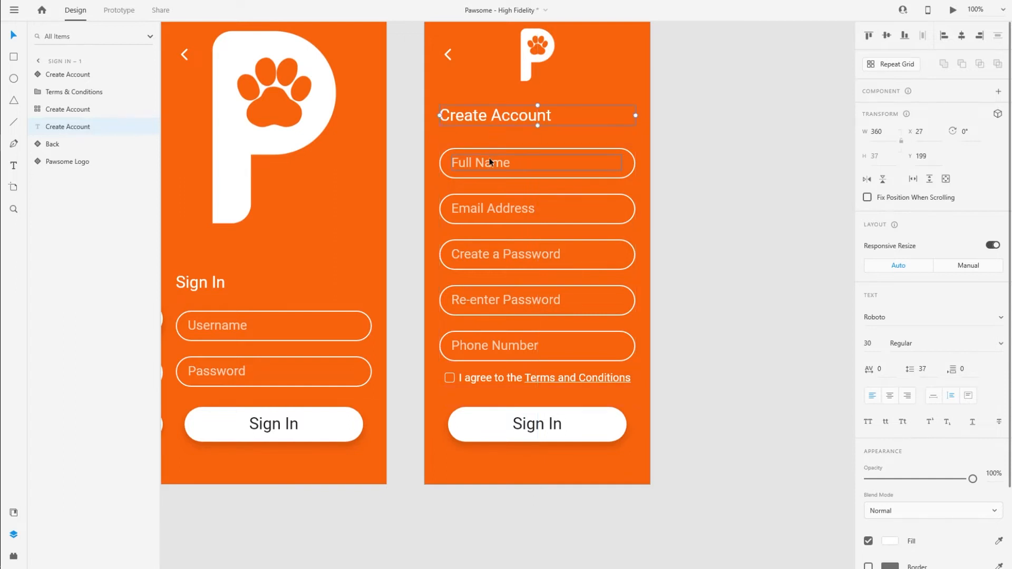
pyautogui.scroll(-2, 489, 157)
pyautogui.click(495, 327)
pyautogui.moveTo(496, 327); pyautogui.dragTo(495, 330)
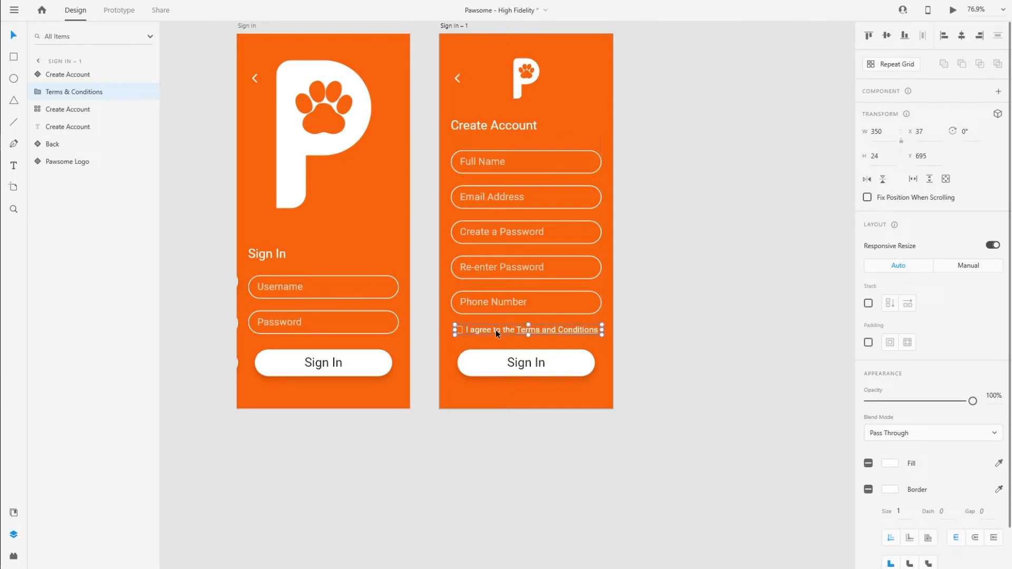
pyautogui.moveTo(485, 129); pyautogui.dragTo(485, 127)
pyautogui.click(502, 113)
pyautogui.scroll(3, 488, 124)
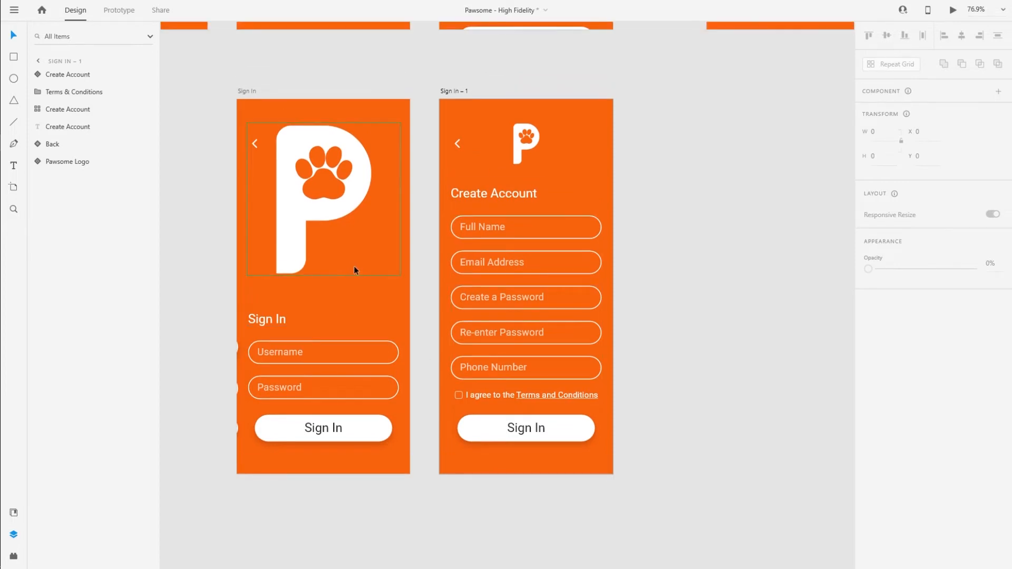
# Rename the duplicated Sign In – 1 artboard as "Create Account".
pyautogui.scroll(-5, 354, 266)
pyautogui.click(595, 283)
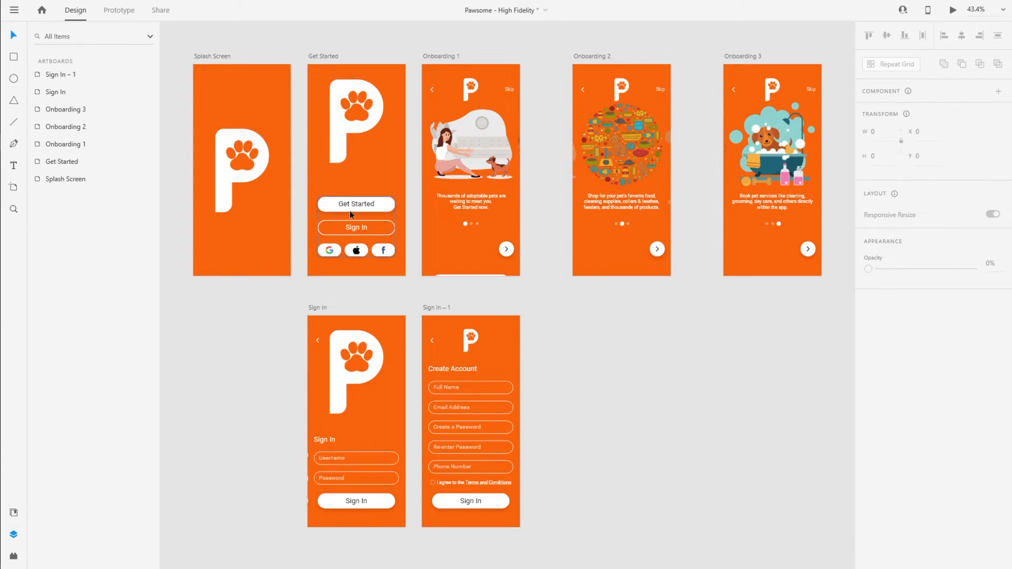
pyautogui.doubleClick(439, 308)
pyautogui.write('Creat')
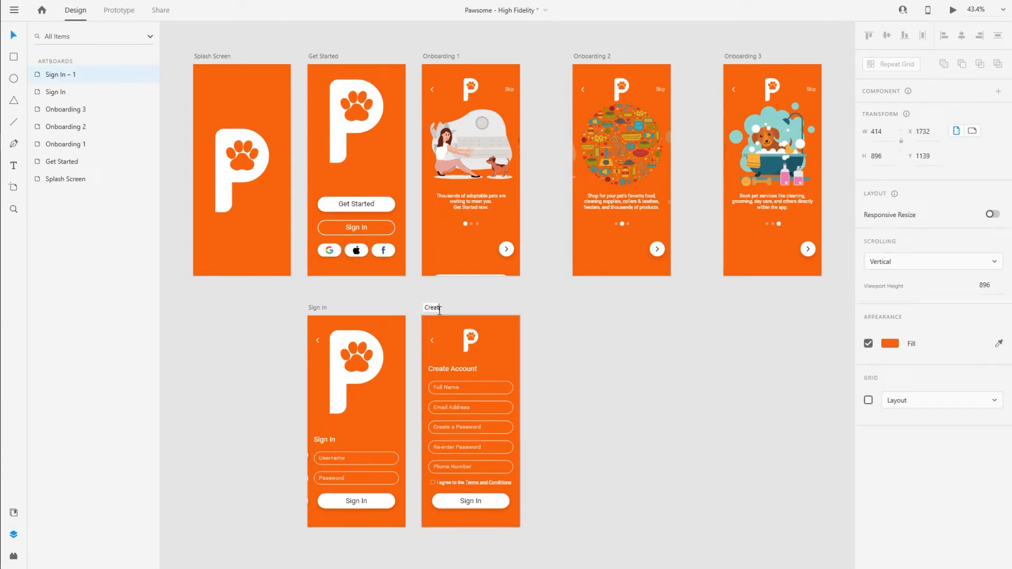
pyautogui.write('e Account')
pyautogui.press('Return')
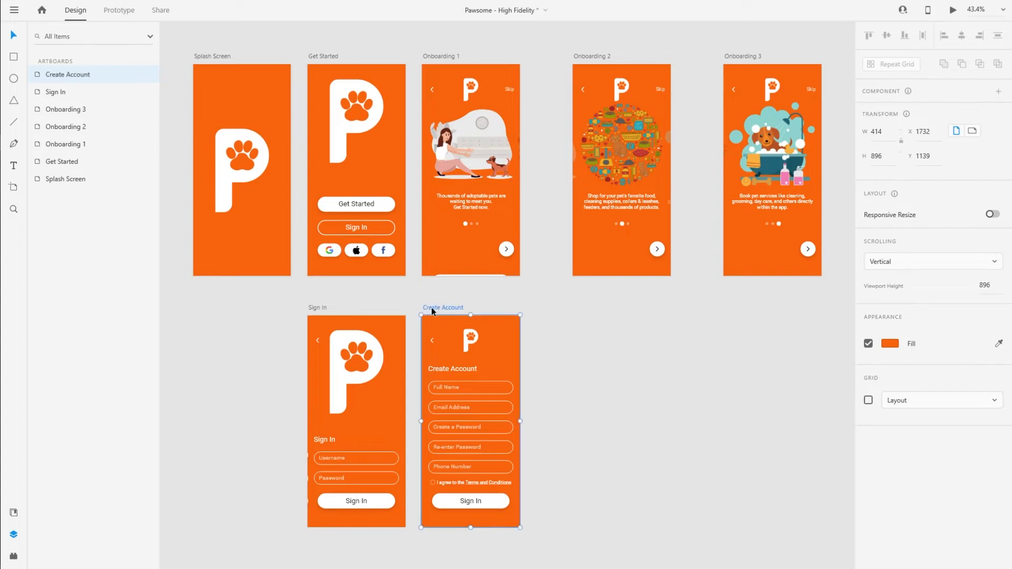
pyautogui.click(582, 398)
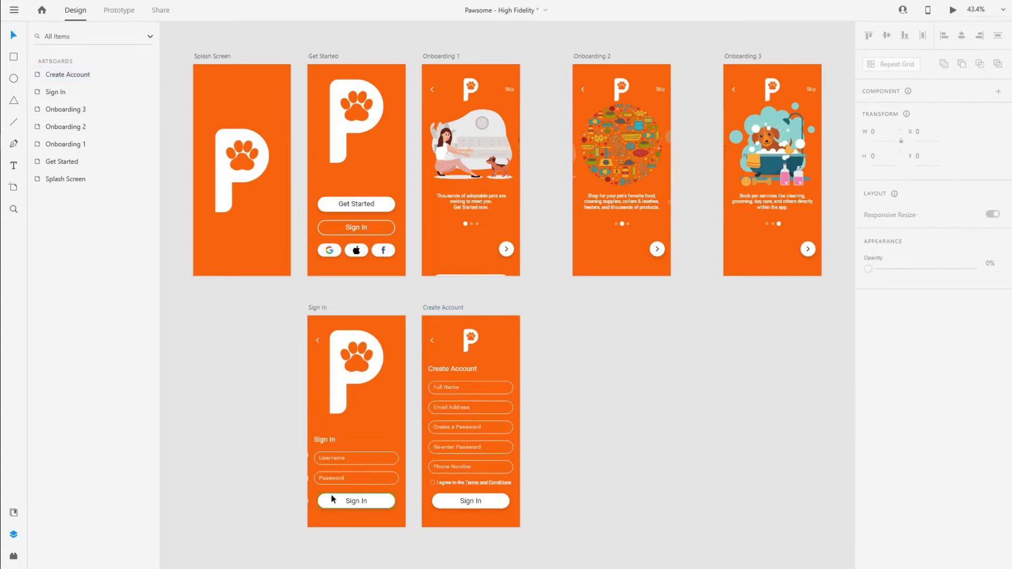
pyautogui.scroll(4, 360, 531)
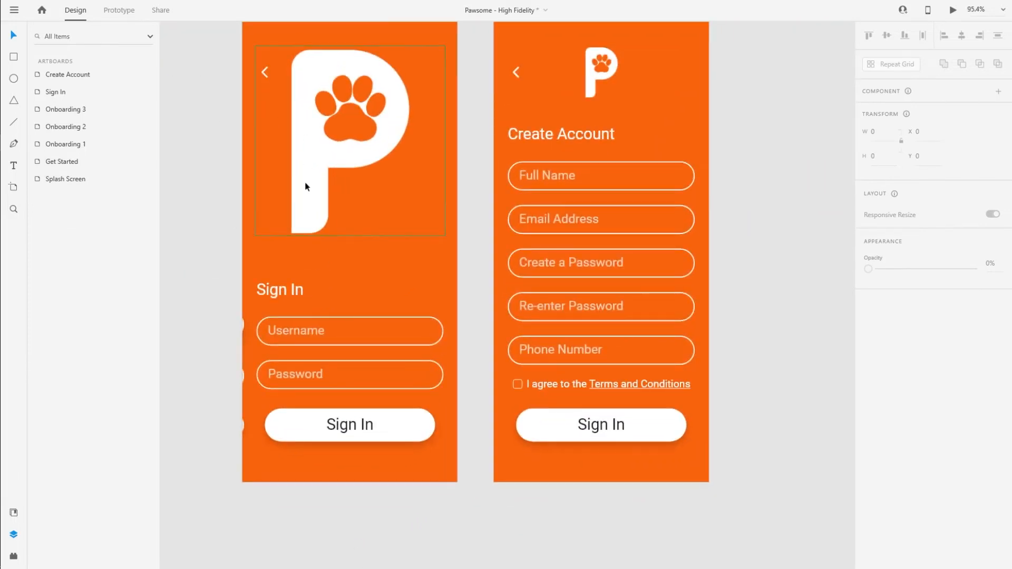
pyautogui.scroll(1, 308, 187)
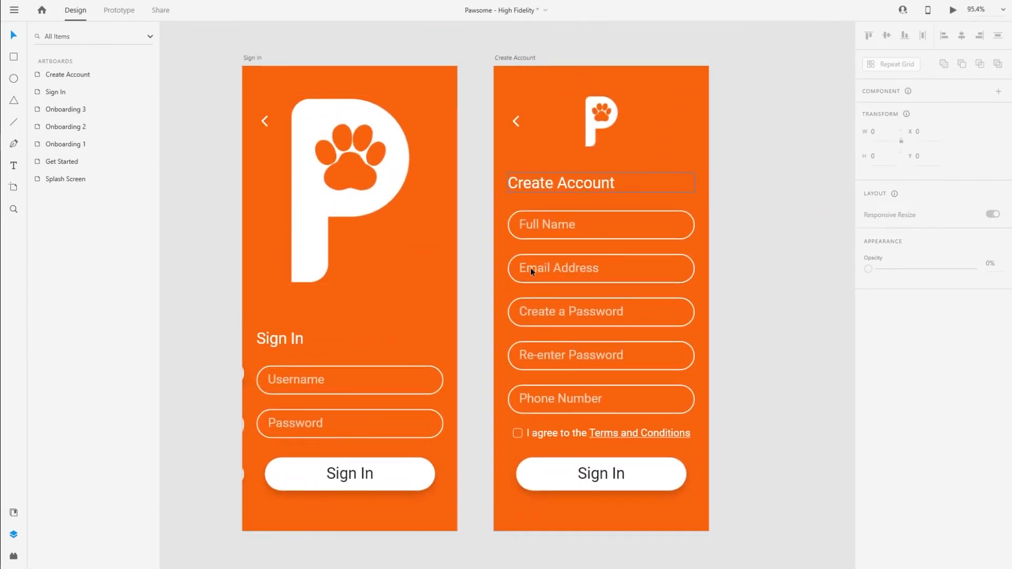
pyautogui.scroll(-3, 532, 443)
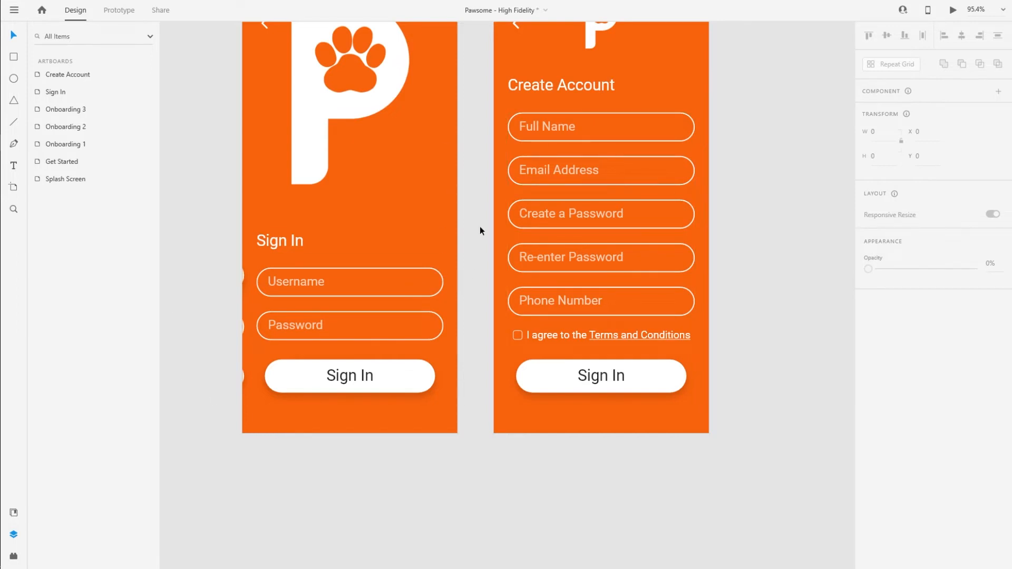
# Review the Sign In and Create Account screens alongside the three onboarding artboards and Onboarding 1's content group.
pyautogui.scroll(3, 480, 231)
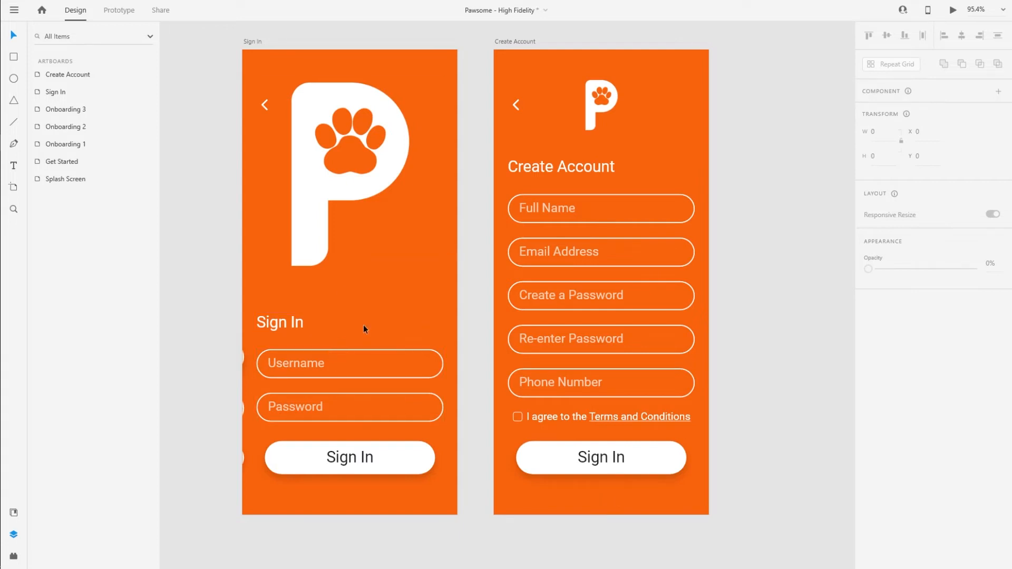
pyautogui.scroll(-5, 375, 290)
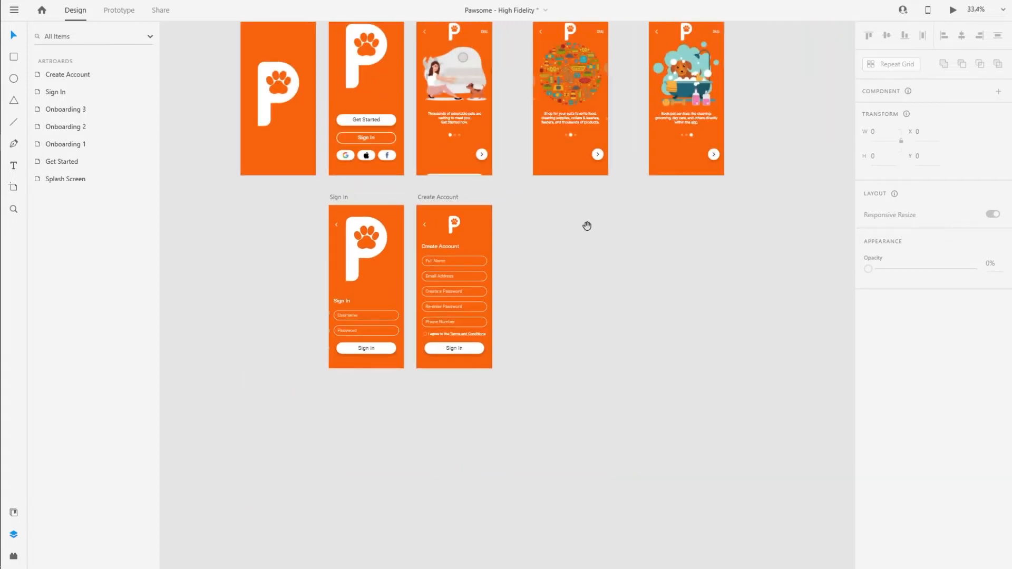
pyautogui.moveTo(539, 156); pyautogui.dragTo(514, 281)
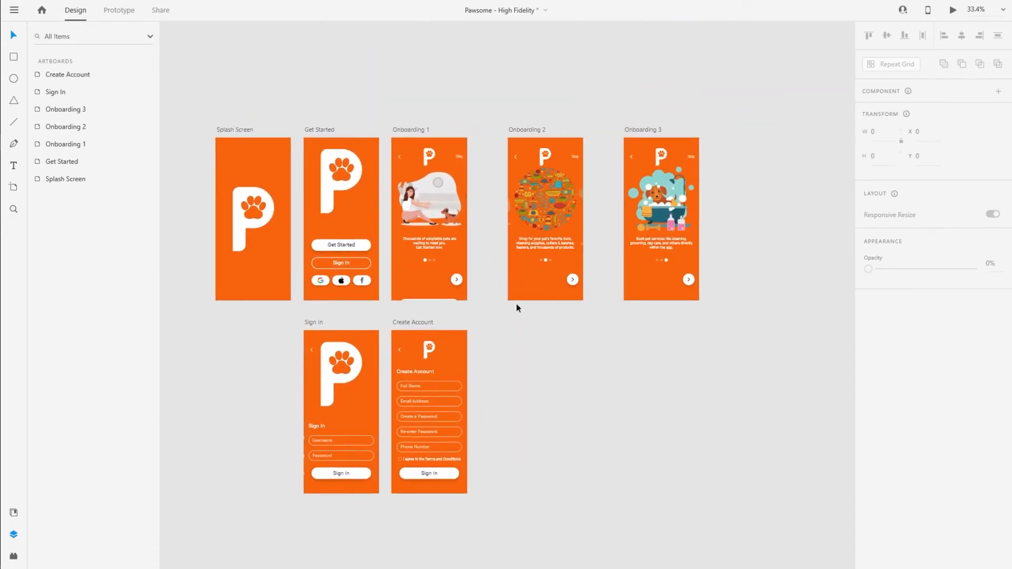
pyautogui.scroll(3, 610, 214)
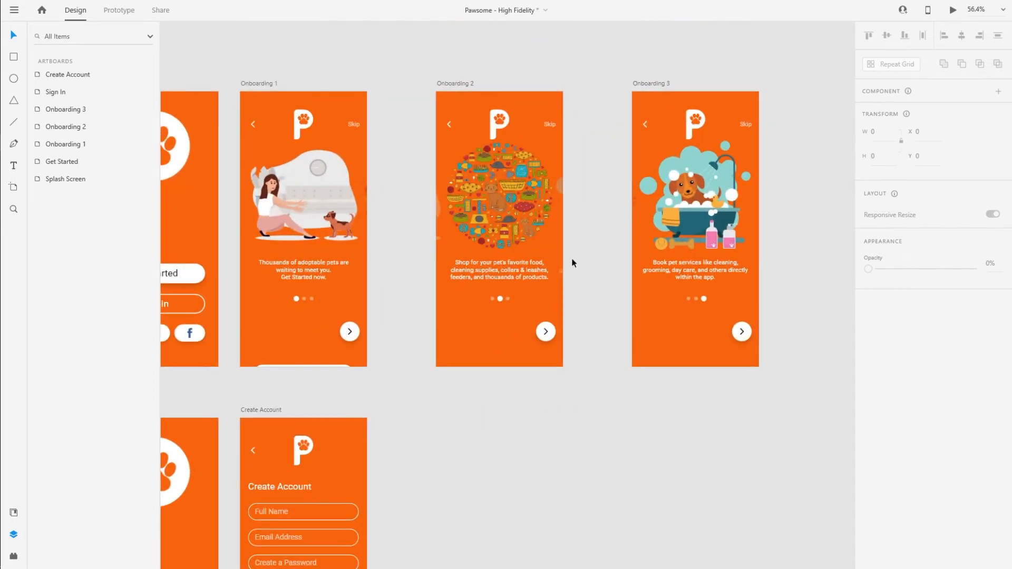
pyautogui.moveTo(592, 271); pyautogui.dragTo(650, 264)
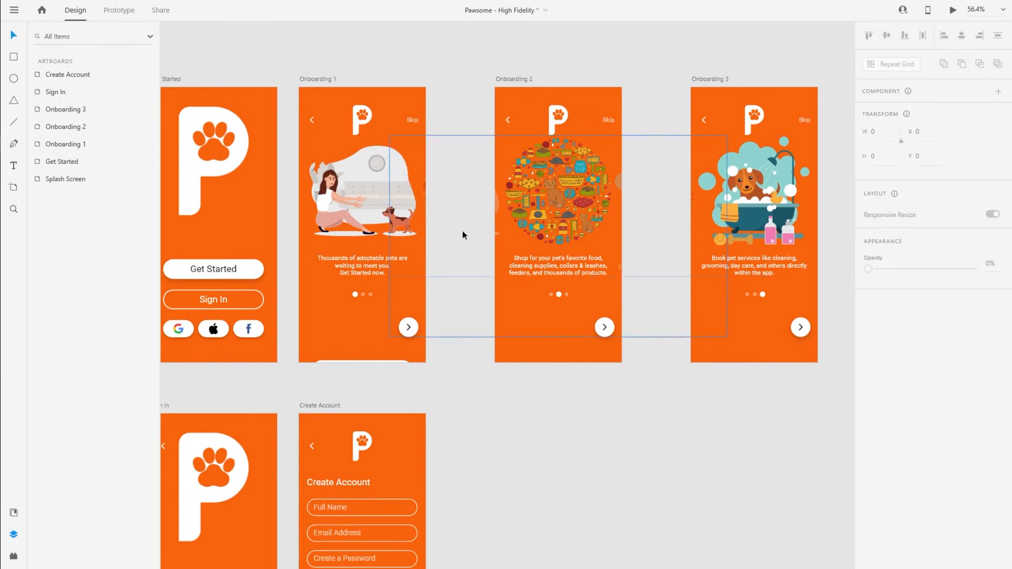
pyautogui.click(363, 204)
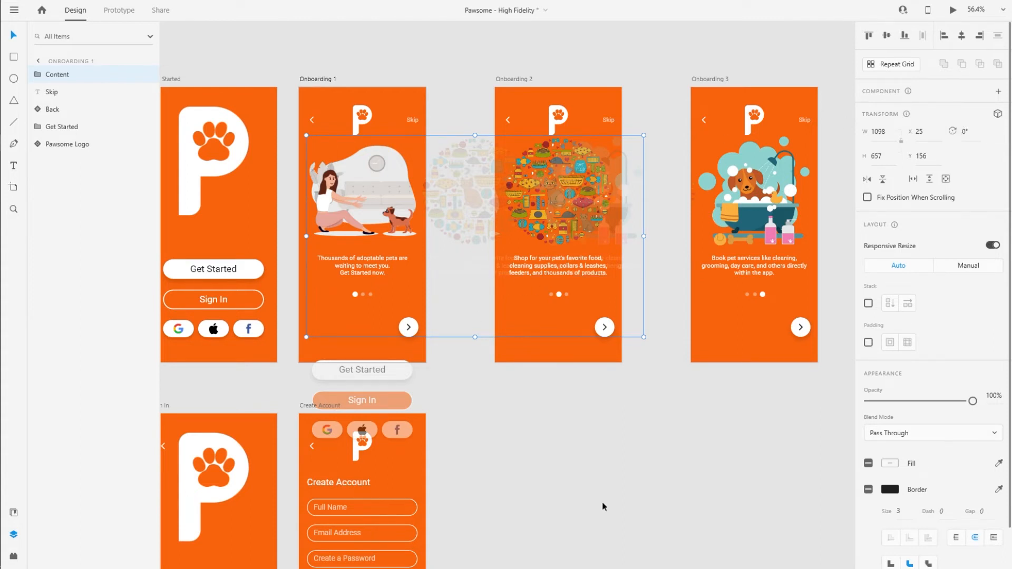
pyautogui.click(282, 232)
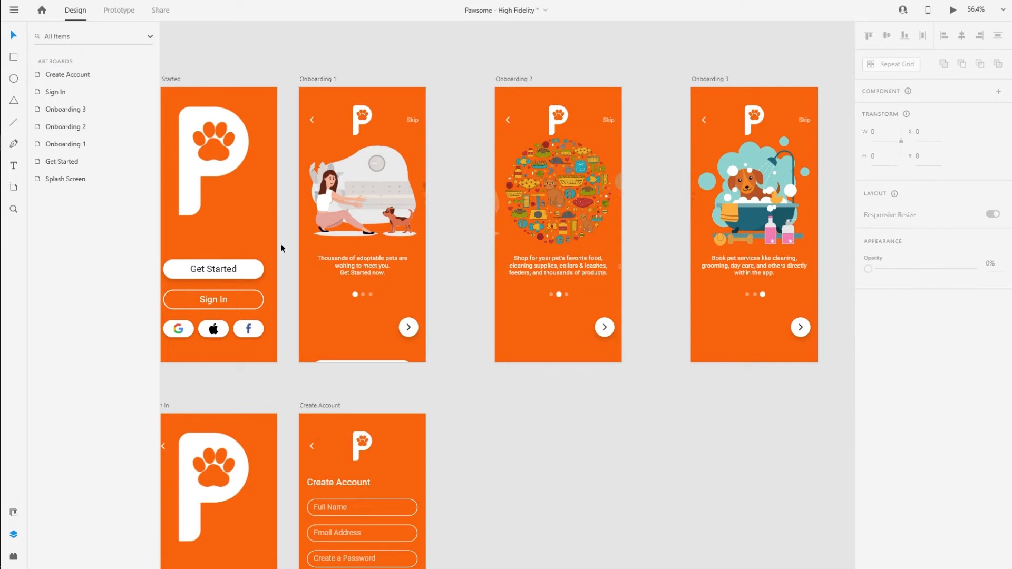
pyautogui.moveTo(422, 305)
pyautogui.mouseDown()
pyautogui.moveTo(495, 314)
pyautogui.moveTo(420, 298)
pyautogui.mouseUp()
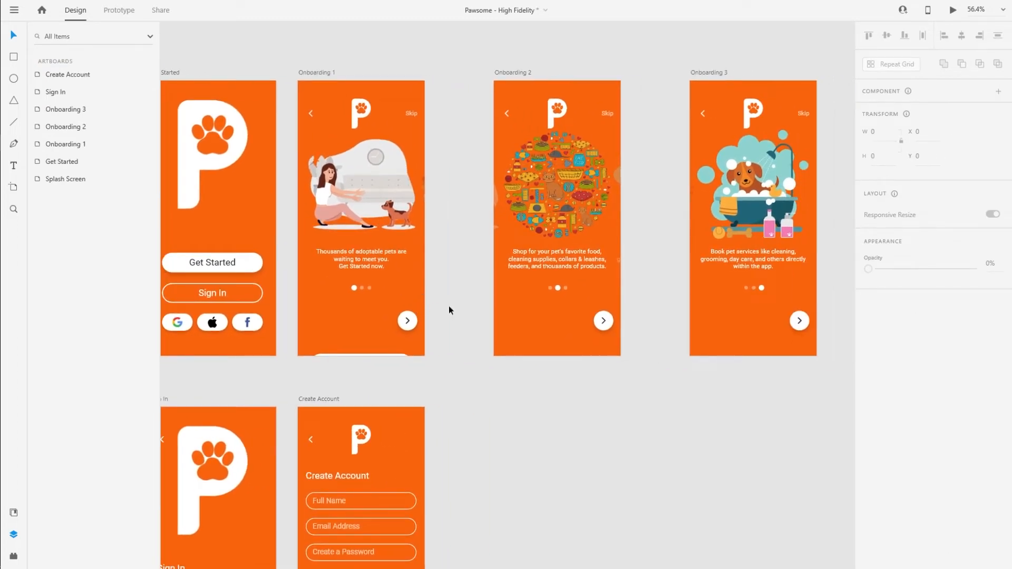
pyautogui.click(312, 70)
pyautogui.keyDown('shift'); pyautogui.click(521, 73); pyautogui.keyUp('shift')
pyautogui.keyDown('shift'); pyautogui.click(701, 72); pyautogui.keyUp('shift')
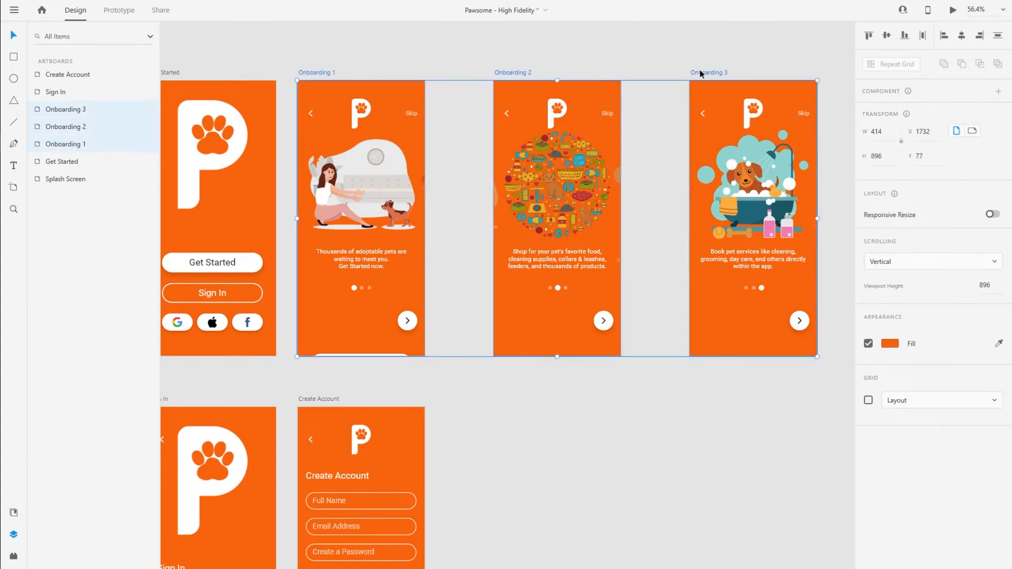
pyautogui.click(564, 52)
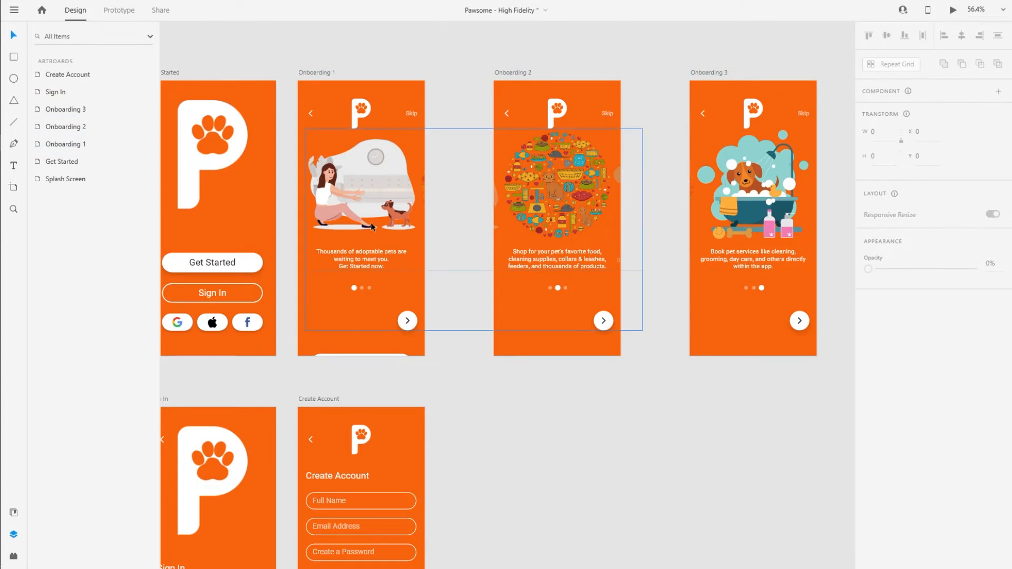
pyautogui.click(318, 73)
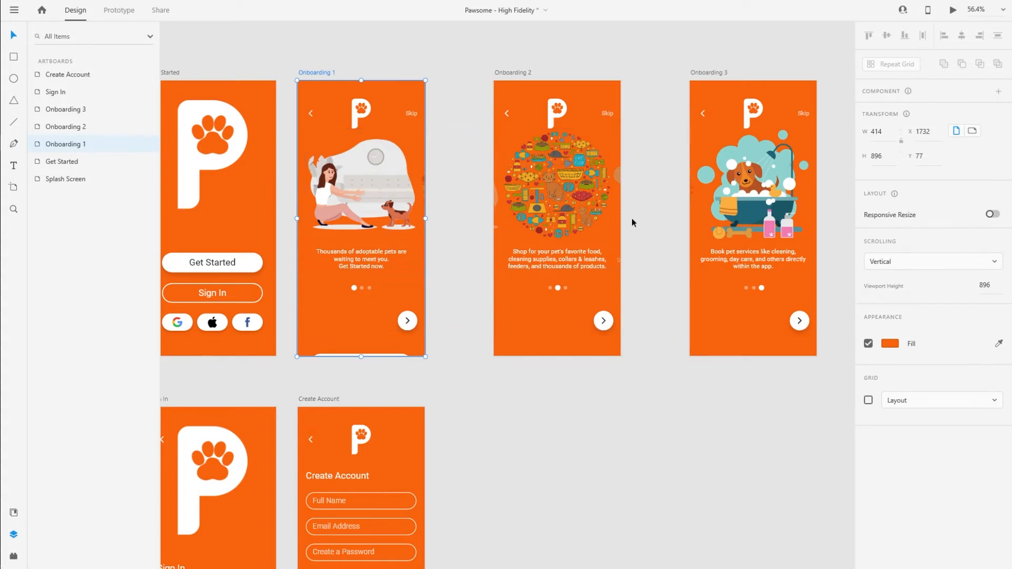
pyautogui.click(354, 384)
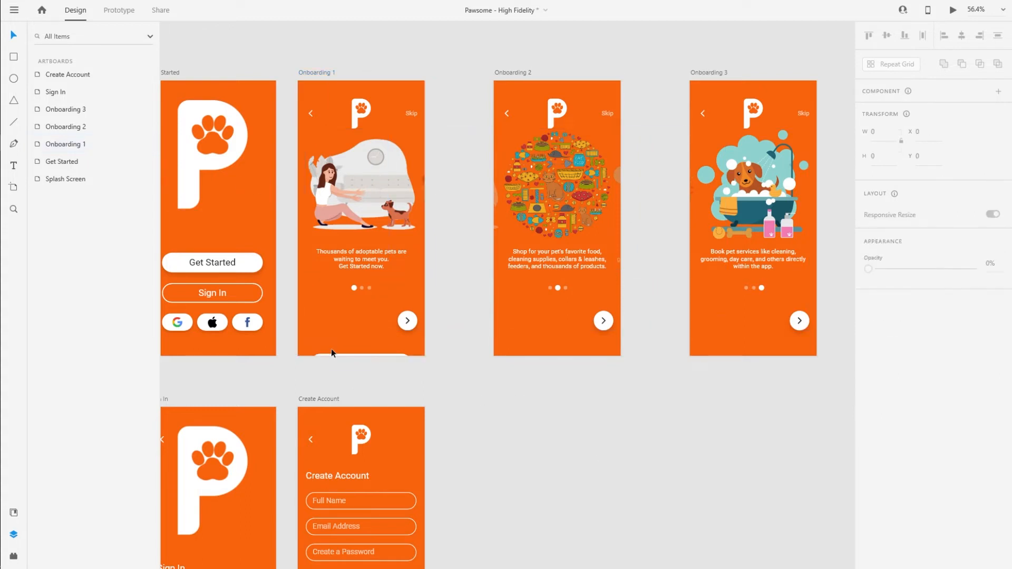
# Examine the carousel groups nested inside the Content group of the Onboarding 1 artboard.
pyautogui.moveTo(296, 266); pyautogui.dragTo(336, 301)
pyautogui.scroll(3, 392, 237)
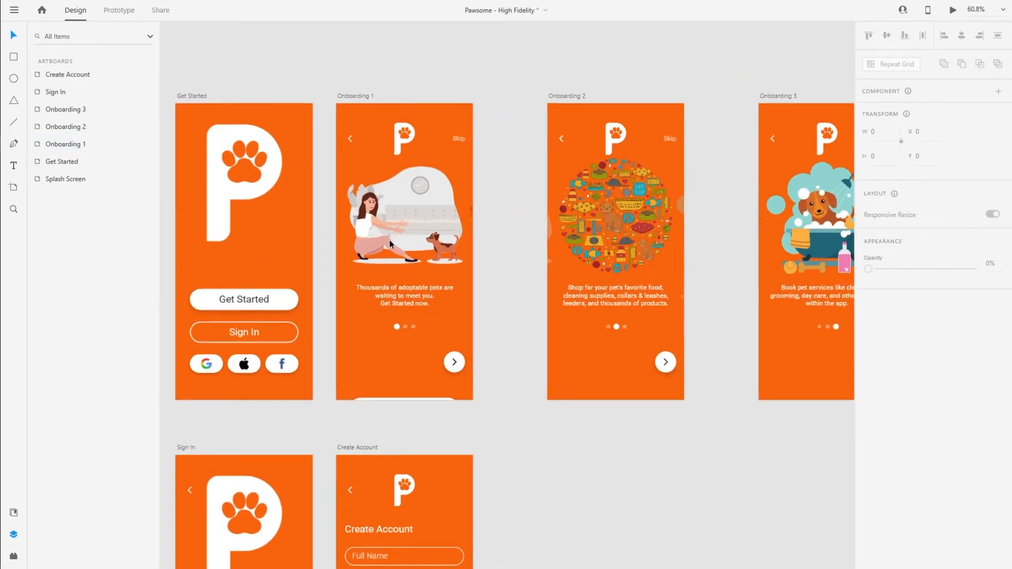
pyautogui.click(390, 244)
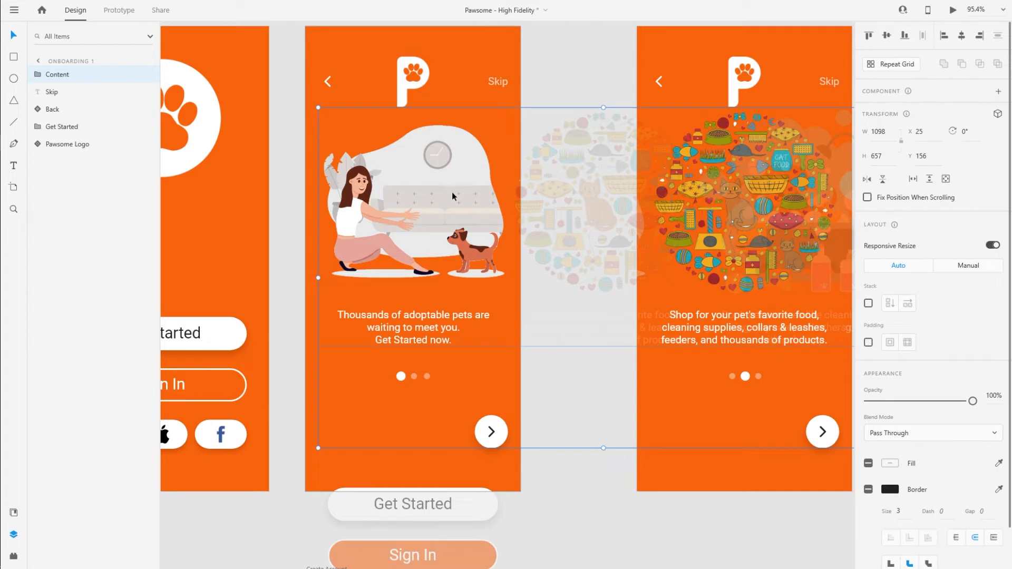
pyautogui.click(38, 74)
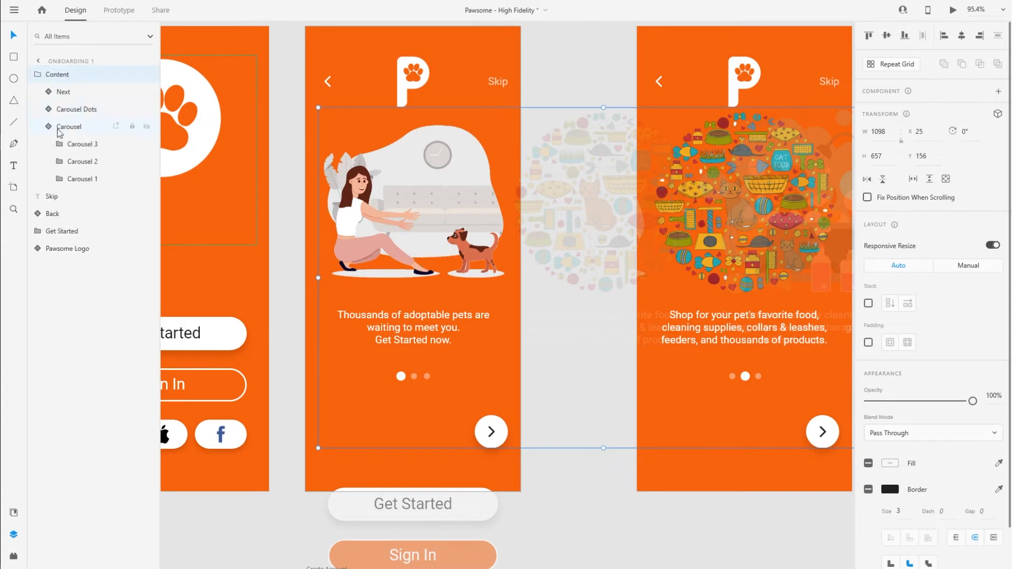
pyautogui.click(83, 162)
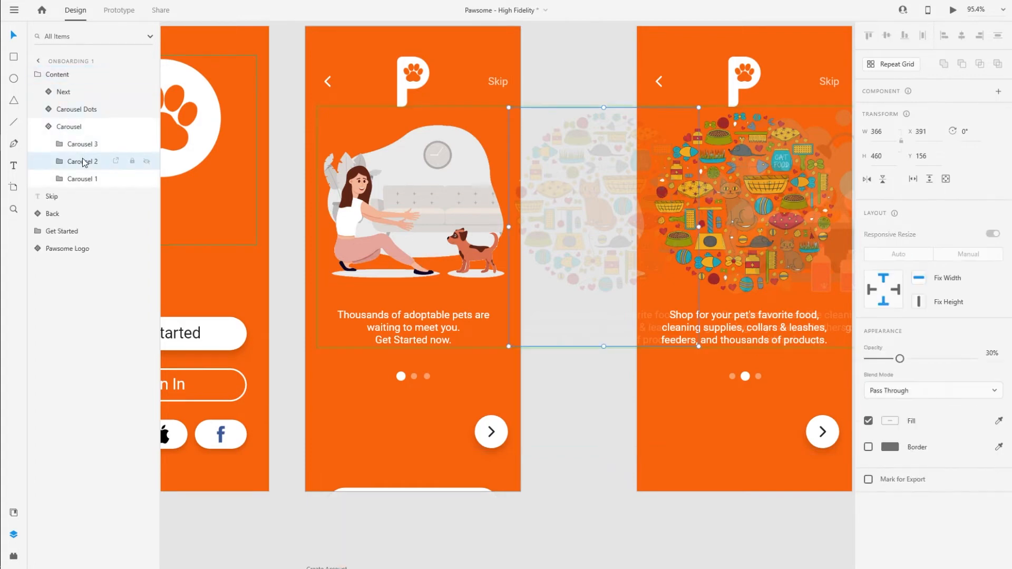
pyautogui.keyDown('shift'); pyautogui.click(76, 150); pyautogui.keyUp('shift')
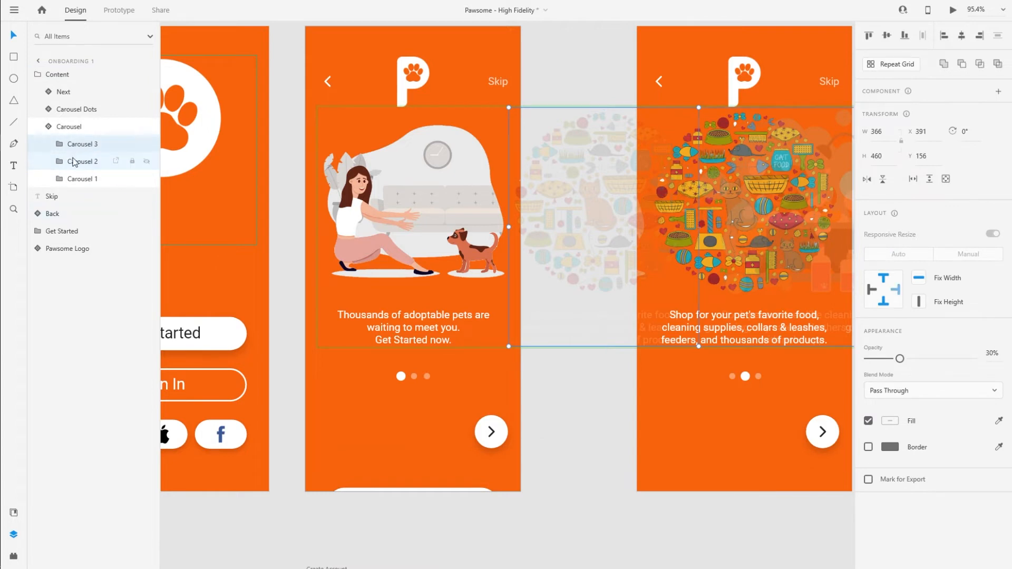
pyautogui.moveTo(529, 266); pyautogui.dragTo(576, 296)
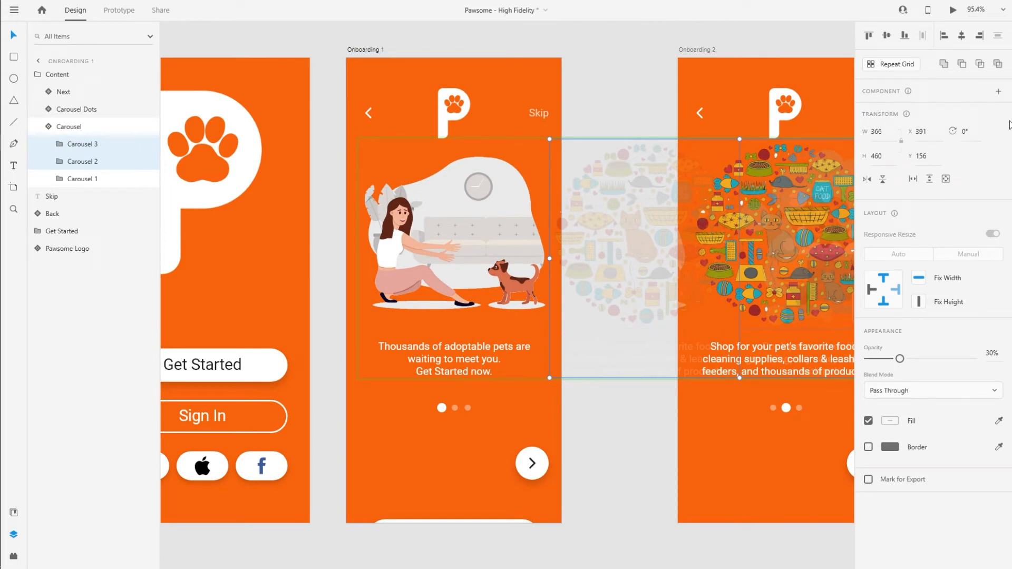
pyautogui.click(318, 63)
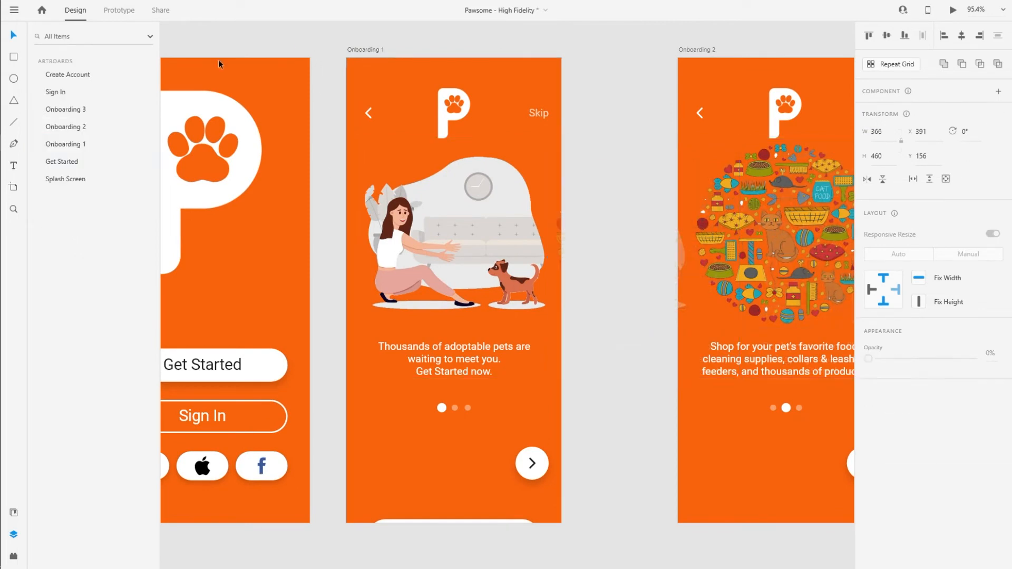
# Enable 3D transforms on the Carousel component inside Onboarding 1's Content group.
pyautogui.click(412, 213)
pyautogui.click(82, 161)
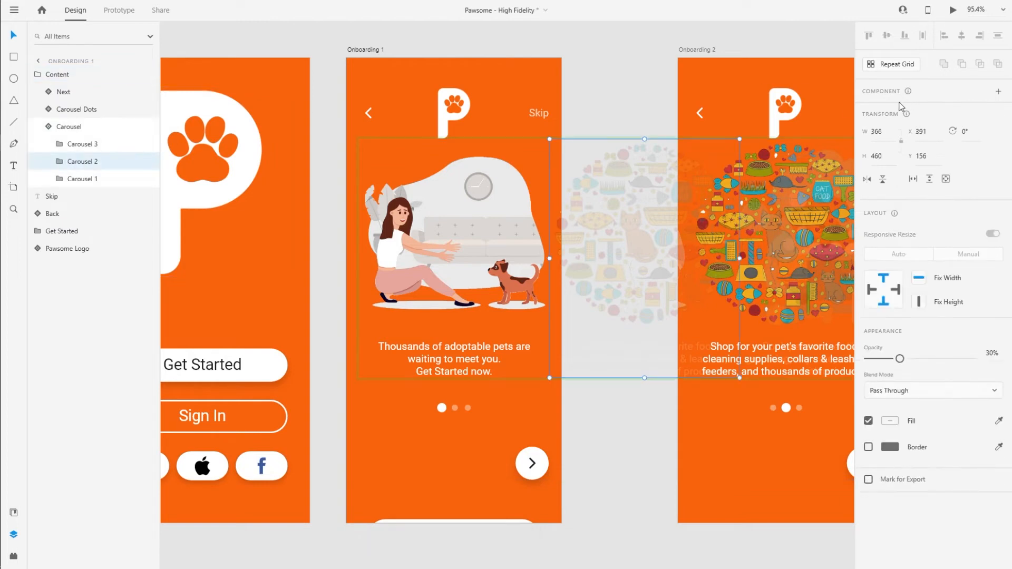
pyautogui.press('Escape')
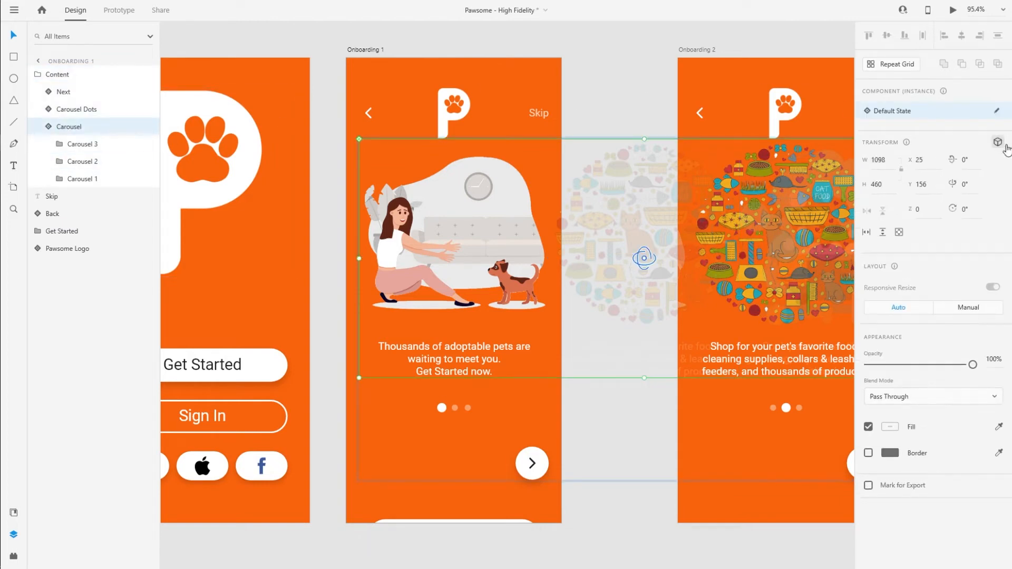
pyautogui.click(73, 161)
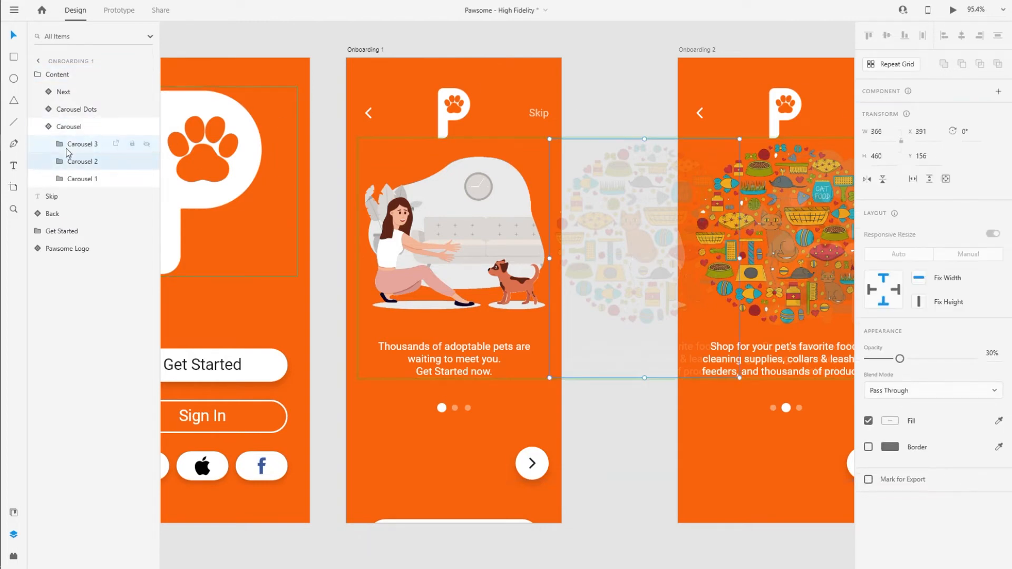
# Ungroup the Carousel component on Onboarding 1, regroup its three carousel groups and name the new group "Content".
pyautogui.click(64, 127)
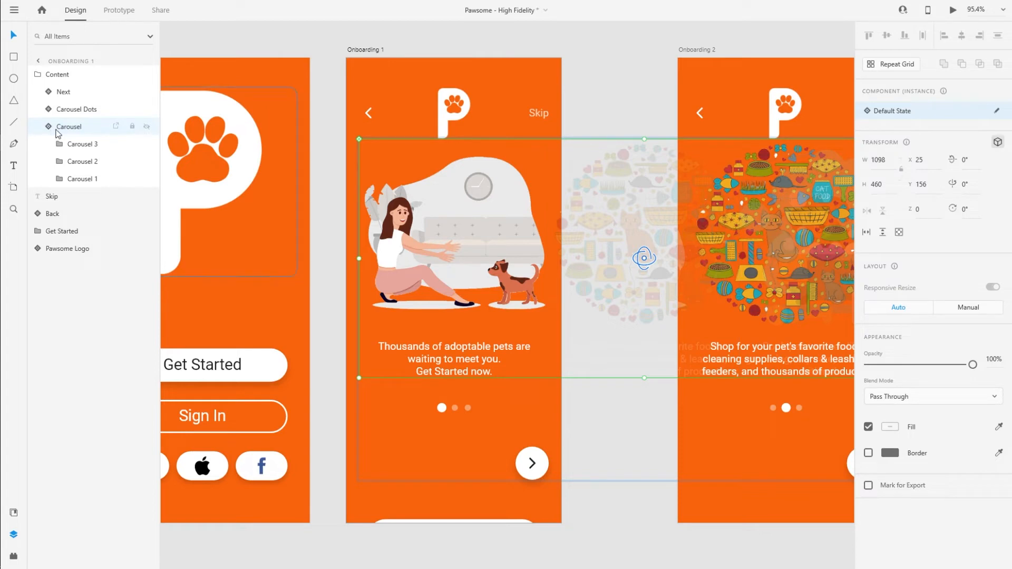
pyautogui.hotkey('ctrl', 'shift', 'g')
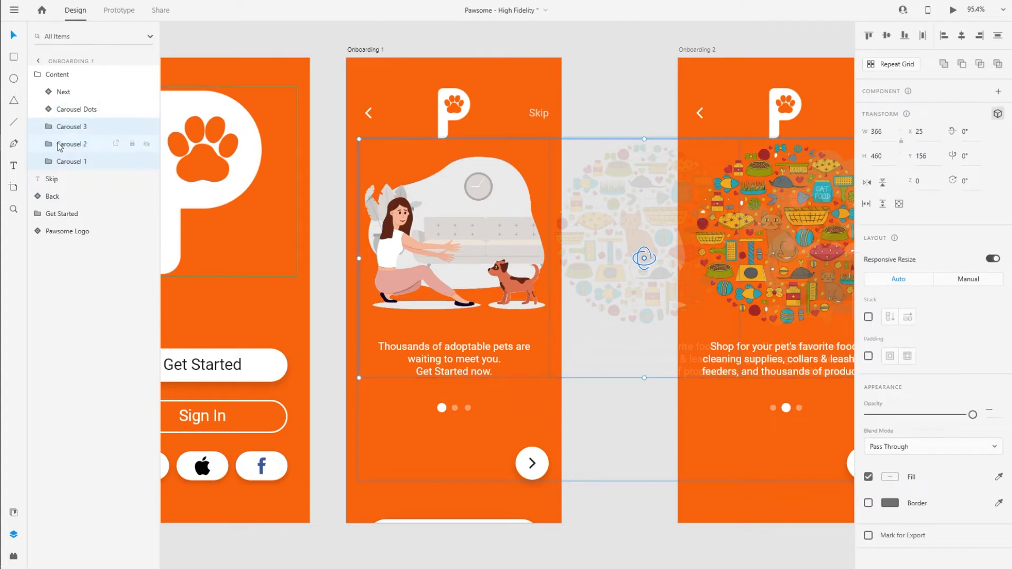
pyautogui.hotkey('ctrl', 'g')
pyautogui.doubleClick(66, 127)
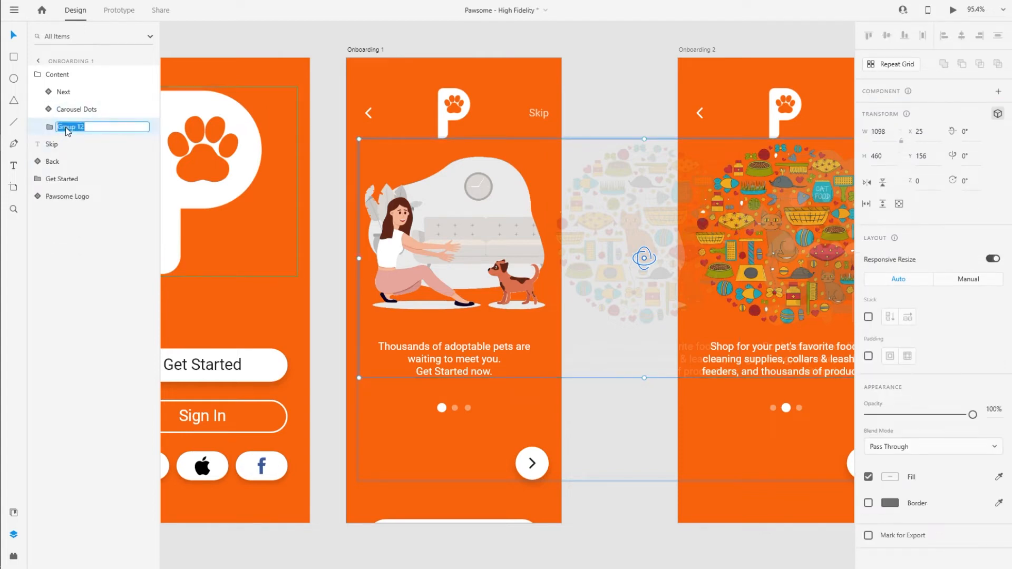
pyautogui.write('Content')
pyautogui.press('Return')
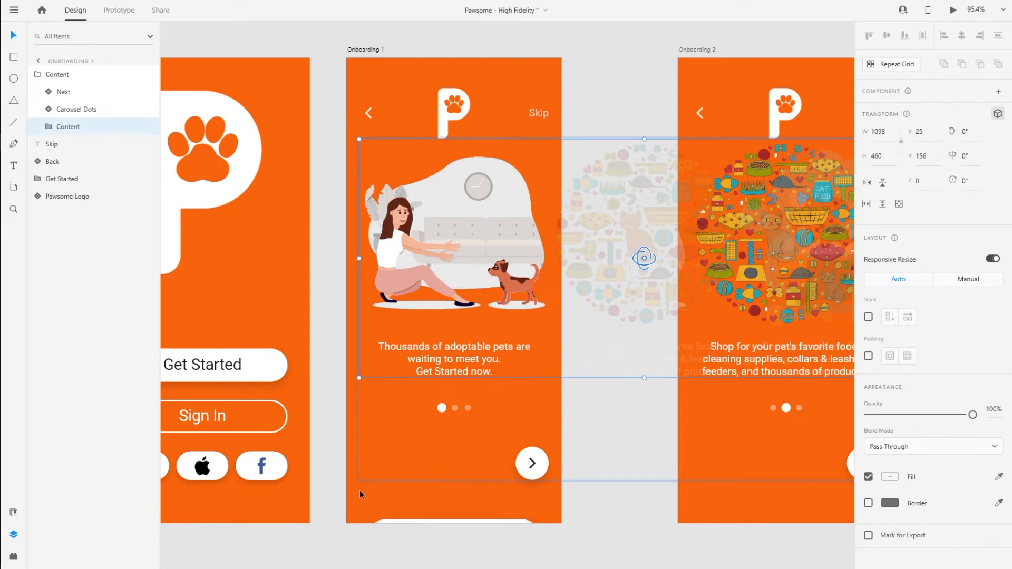
# Rotate the Carousel 2 and Carousel 3 groups on Onboarding 1 by 89° around the Y axis.
pyautogui.click(48, 127)
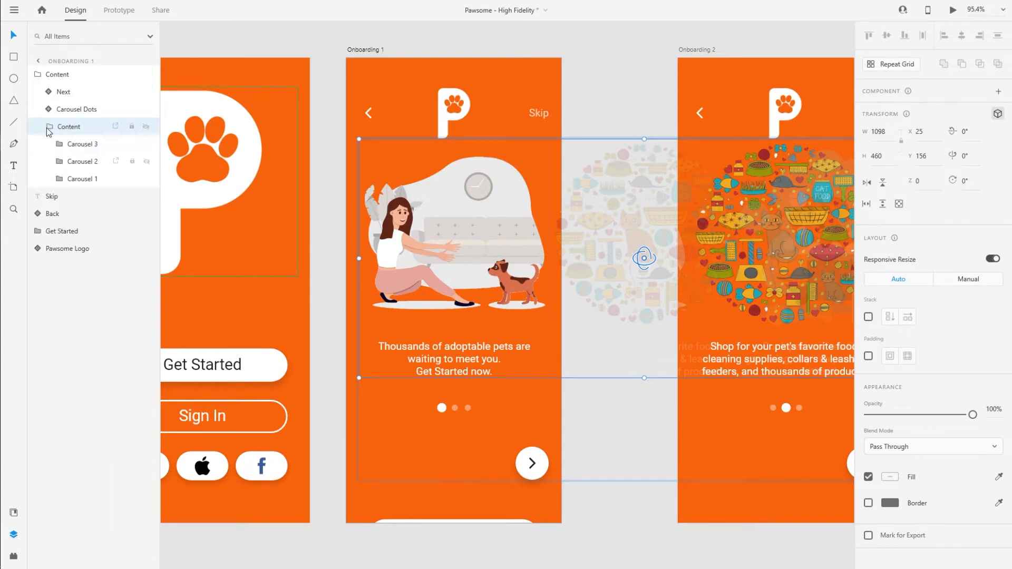
pyautogui.click(80, 163)
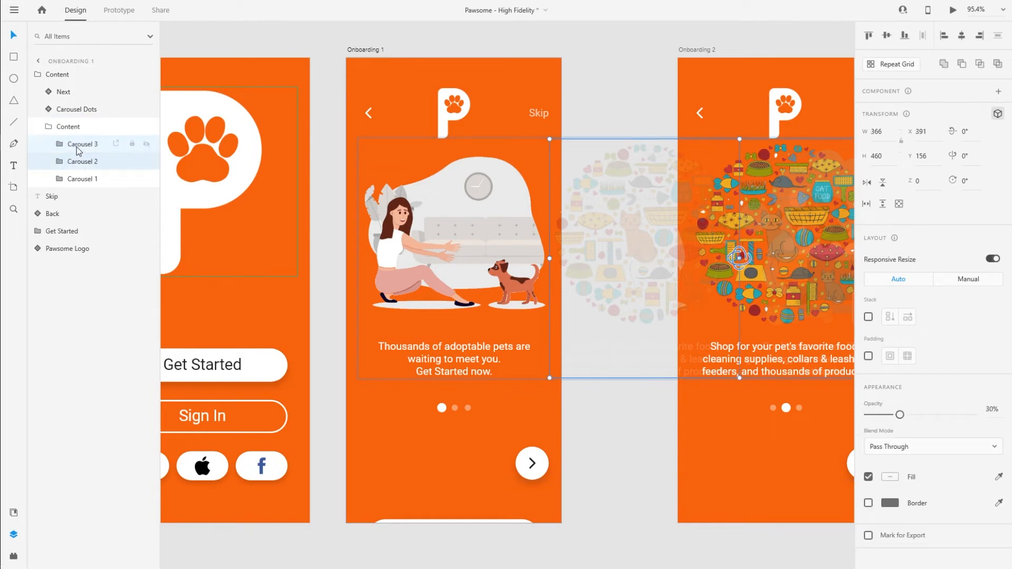
pyautogui.click(74, 180)
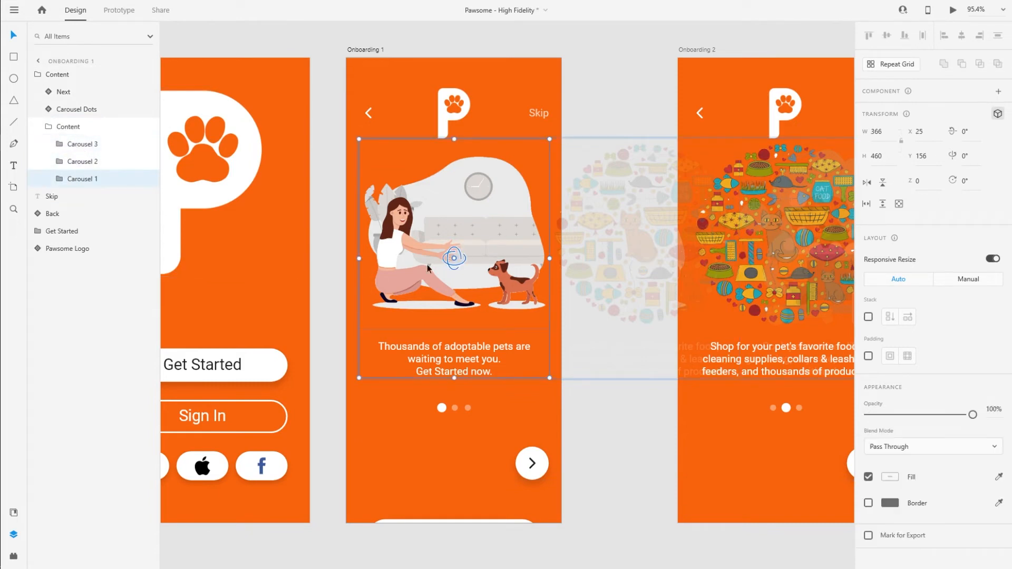
pyautogui.click(85, 162)
pyautogui.keyDown('shift'); pyautogui.click(79, 145); pyautogui.keyUp('shift')
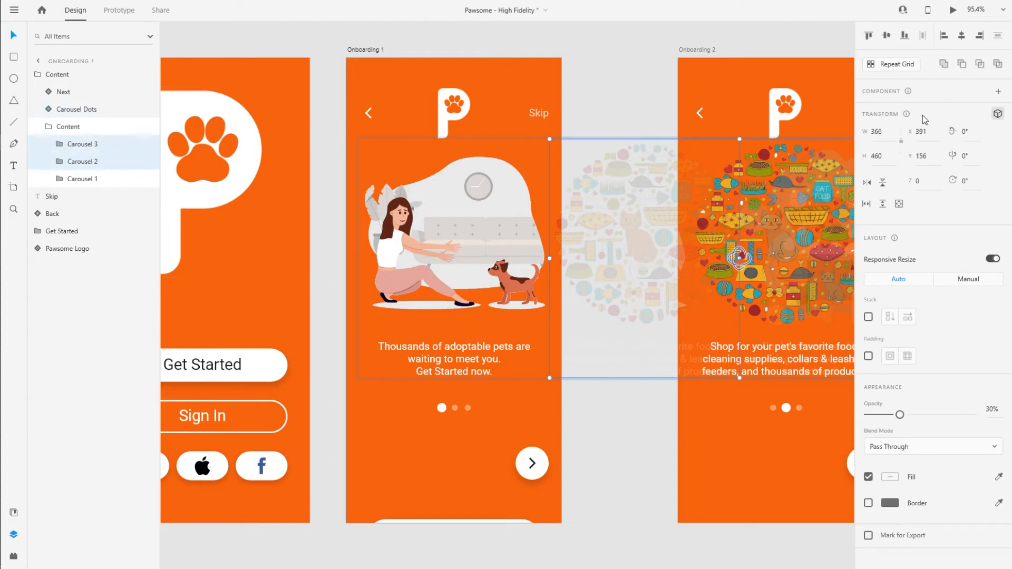
pyautogui.click(975, 153)
pyautogui.write('89')
pyautogui.press('Return')
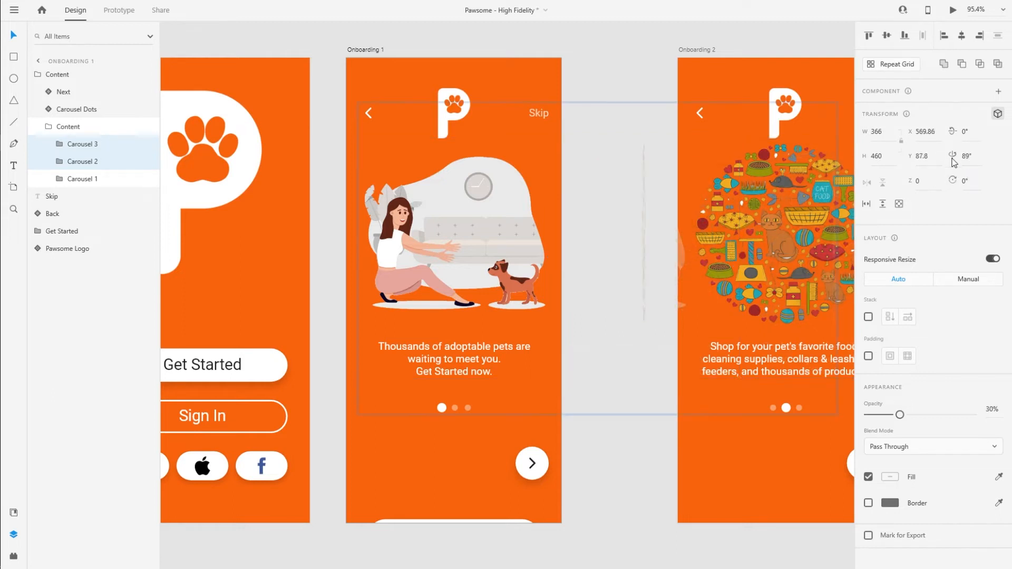
# Shift the rotated Carousel 2 and Carousel 3 groups left together until Carousel 2 sits at X 409.86, by Onboarding 1's edge.
pyautogui.hotkey('shift', 'Left')
pyautogui.hotkey('shift', 'Left')
pyautogui.hotkey('shift', 'Left')
pyautogui.hotkey('shift', 'Left')
pyautogui.hotkey('shift', 'Left')
pyautogui.hotkey('shift', 'Left')
pyautogui.hotkey('shift', 'Left')
pyautogui.hotkey('shift', 'Left')
pyautogui.hotkey('shift', 'Left')
pyautogui.hotkey('shift', 'Left')
pyautogui.hotkey('shift', 'Left')
pyautogui.hotkey('shift', 'Left')
pyautogui.hotkey('shift', 'Left')
pyautogui.hotkey('shift', 'Left')
pyautogui.hotkey('shift', 'Left')
pyautogui.hotkey('shift', 'Left')
pyautogui.hotkey('shift', 'Left')
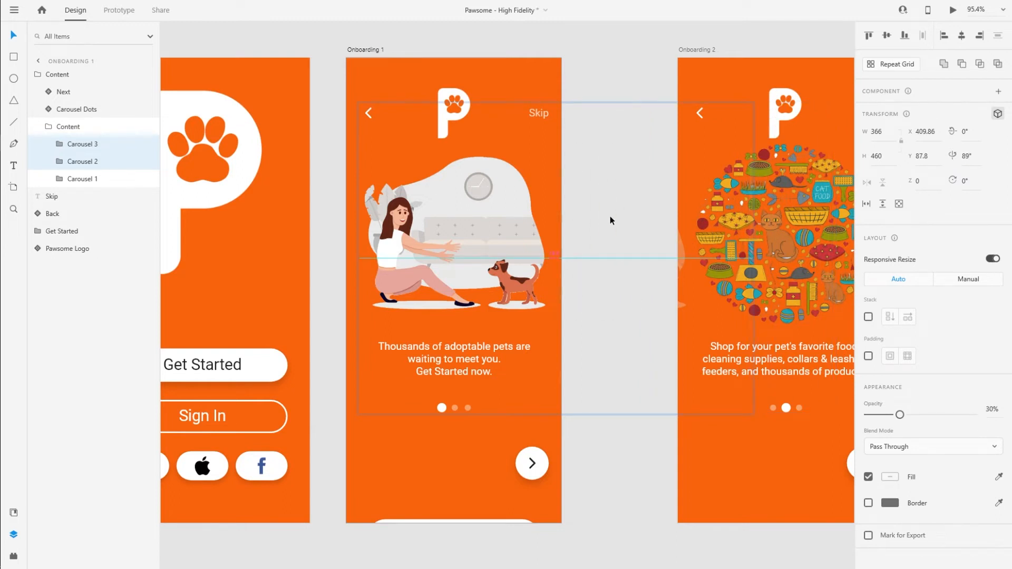
# Move Carousel 3 alone left to X 411.86 beside Carousel 2, and select both groups.
pyautogui.click(88, 148)
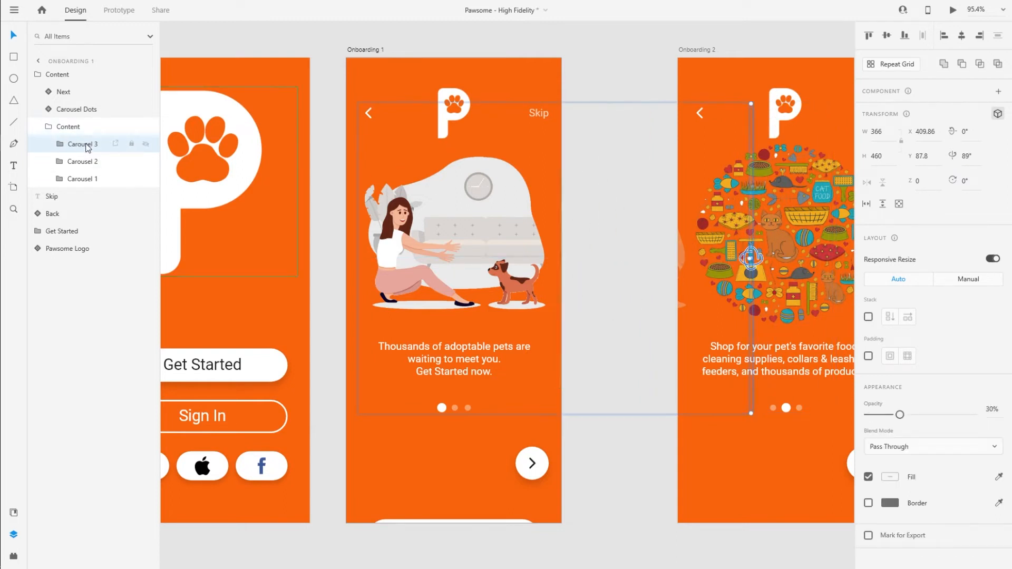
pyautogui.hotkey('shift', 'Left')
pyautogui.hotkey('shift', 'Left')
pyautogui.hotkey('shift', 'Left')
pyautogui.hotkey('shift', 'Left')
pyautogui.hotkey('shift', 'Left')
pyautogui.hotkey('shift', 'Left')
pyautogui.hotkey('shift', 'Left')
pyautogui.hotkey('shift', 'Left')
pyautogui.hotkey('shift', 'Left')
pyautogui.hotkey('shift', 'Left')
pyautogui.hotkey('shift', 'Left')
pyautogui.hotkey('shift', 'Left')
pyautogui.hotkey('shift', 'Left')
pyautogui.hotkey('shift', 'Left')
pyautogui.hotkey('shift', 'Left')
pyautogui.hotkey('shift', 'Left')
pyautogui.hotkey('shift', 'Left')
pyautogui.hotkey('shift', 'Left')
pyautogui.hotkey('shift', 'Left')
pyautogui.hotkey('shift', 'Left')
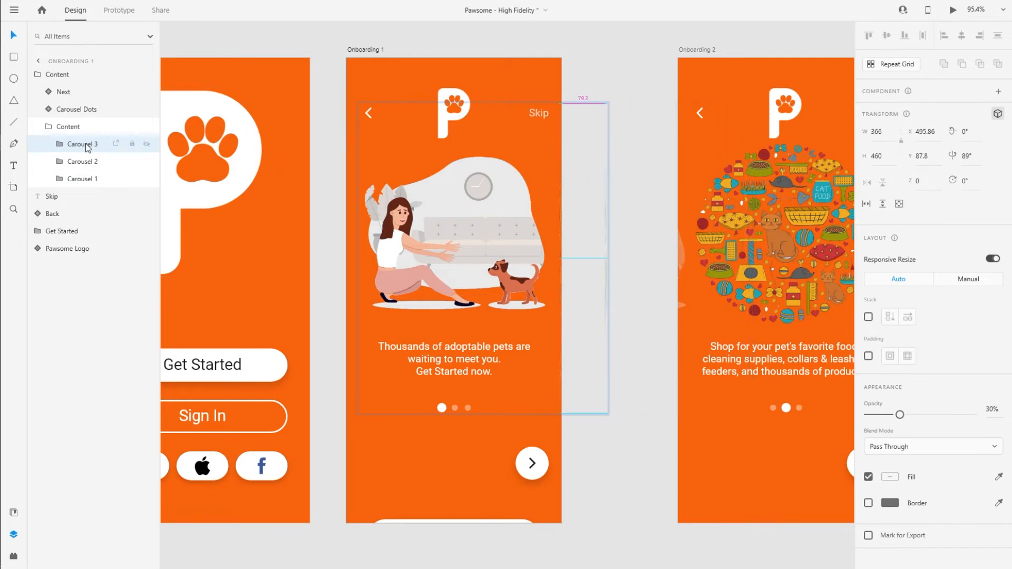
pyautogui.hotkey('shift', 'Left')
pyautogui.hotkey('shift', 'Left')
pyautogui.hotkey('shift', 'Left')
pyautogui.hotkey('shift', 'Left')
pyautogui.hotkey('shift', 'Left')
pyautogui.hotkey('shift', 'Left')
pyautogui.hotkey('shift', 'Left')
pyautogui.hotkey('shift', 'Left')
pyautogui.press('Left')
pyautogui.press('Left')
pyautogui.press('Left')
pyautogui.press('Left')
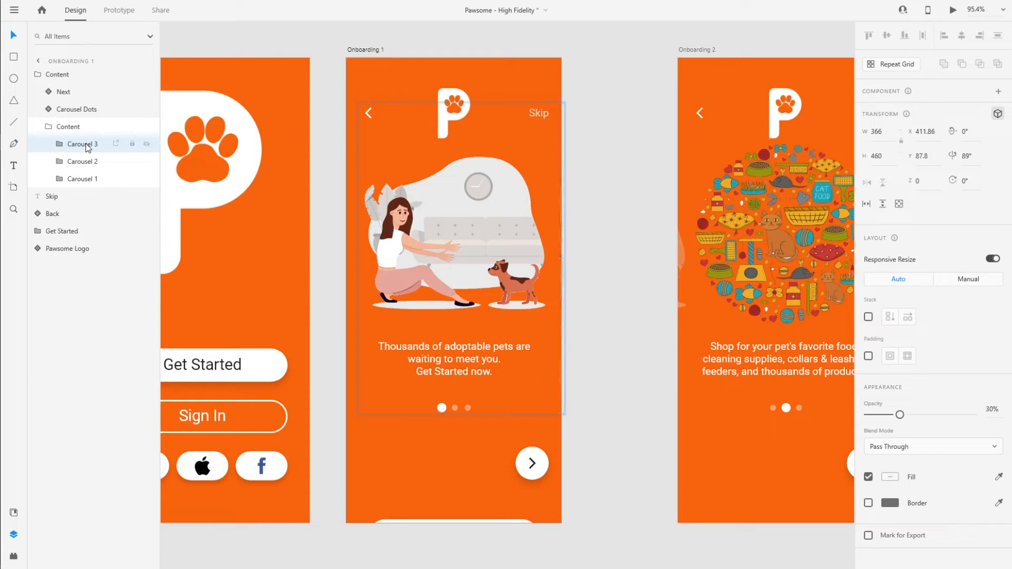
pyautogui.keyDown('shift'); pyautogui.click(83, 161); pyautogui.keyUp('shift')
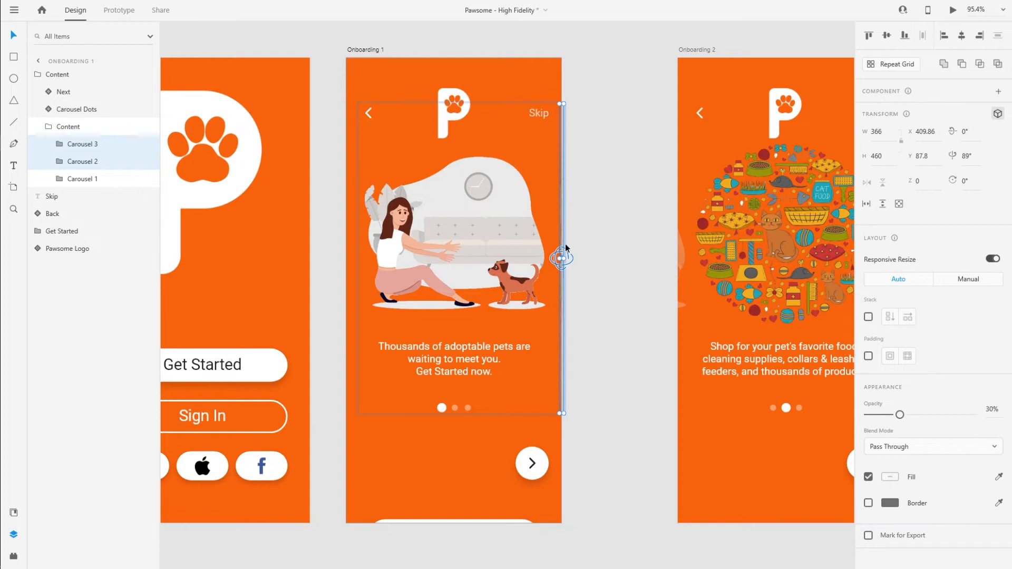
# Set the opacity of the Carousel 2 and Carousel 3 groups in Onboarding 1 to 0%.
pyautogui.moveTo(900, 415); pyautogui.dragTo(867, 415)
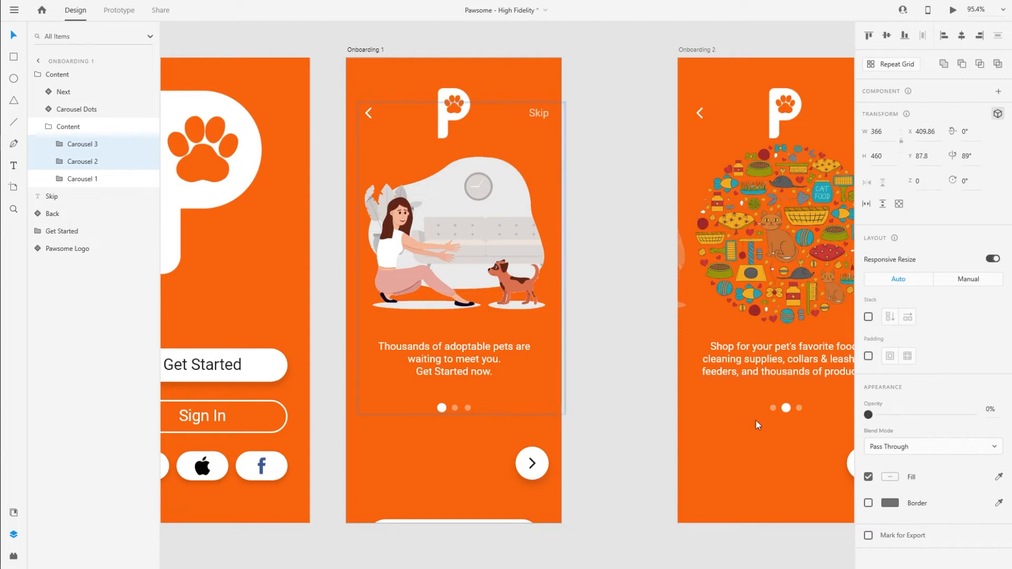
pyautogui.click(445, 462)
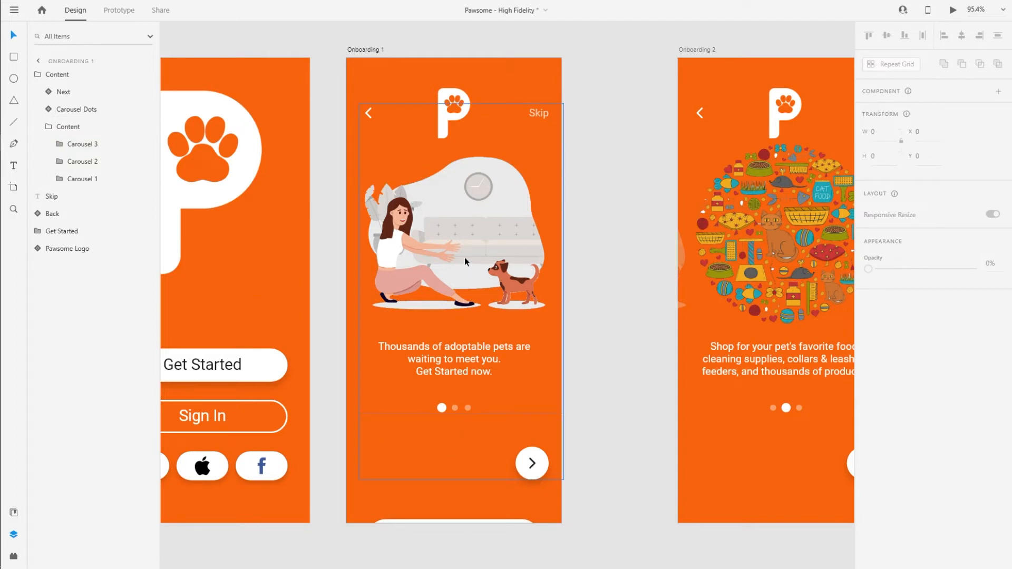
# Replace the Content group in Onboarding 2 with a copy of the Content group from Onboarding 1.
pyautogui.click(435, 251)
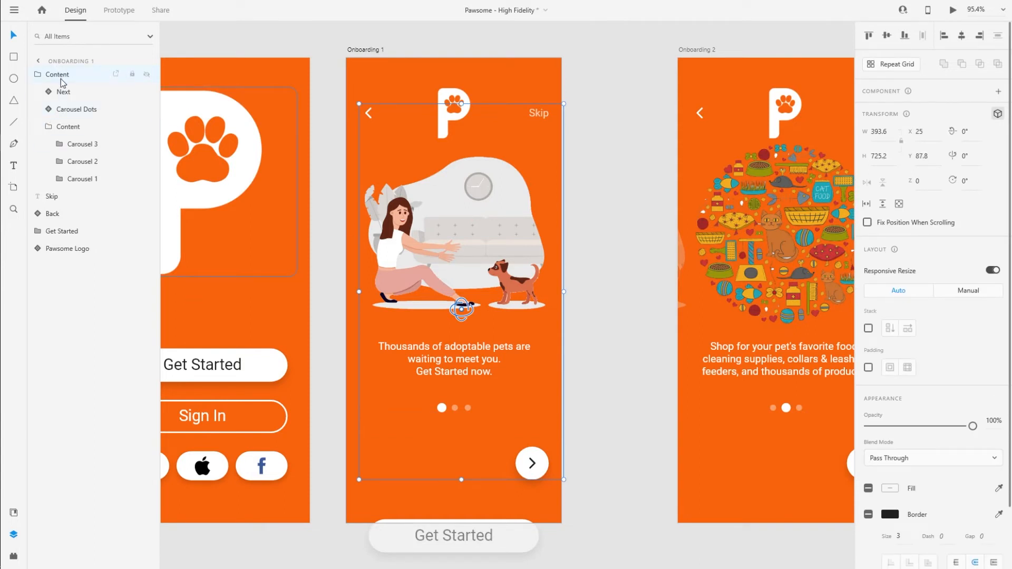
pyautogui.click(623, 104)
pyautogui.moveTo(644, 95); pyautogui.dragTo(289, 87)
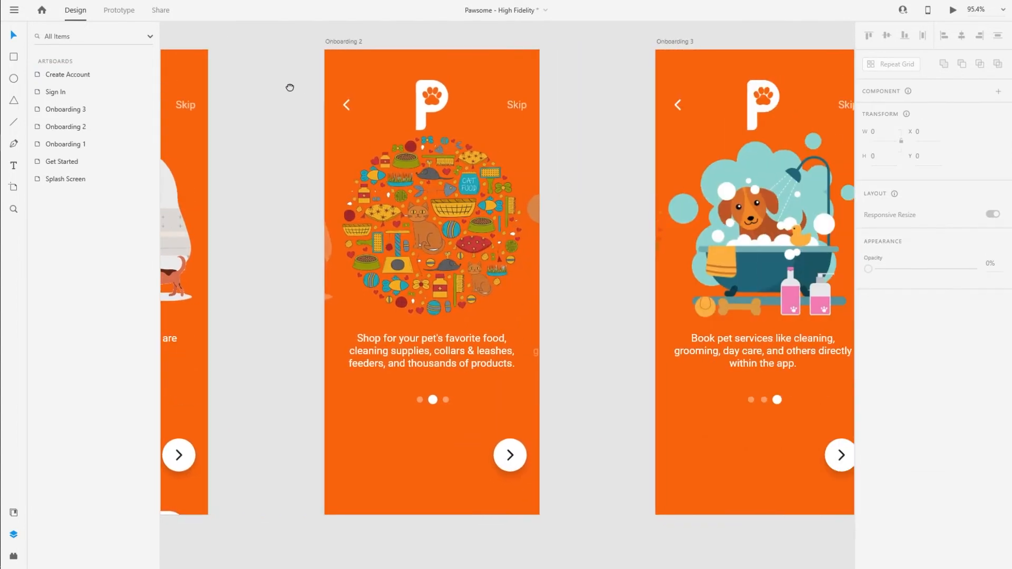
pyautogui.click(430, 210)
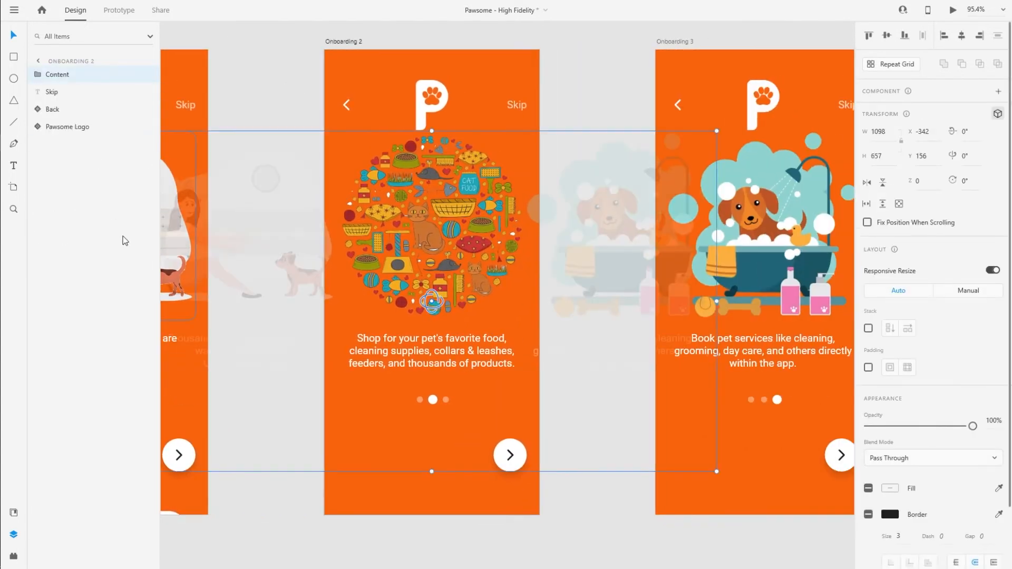
pyautogui.hotkey('ctrl', 'v')
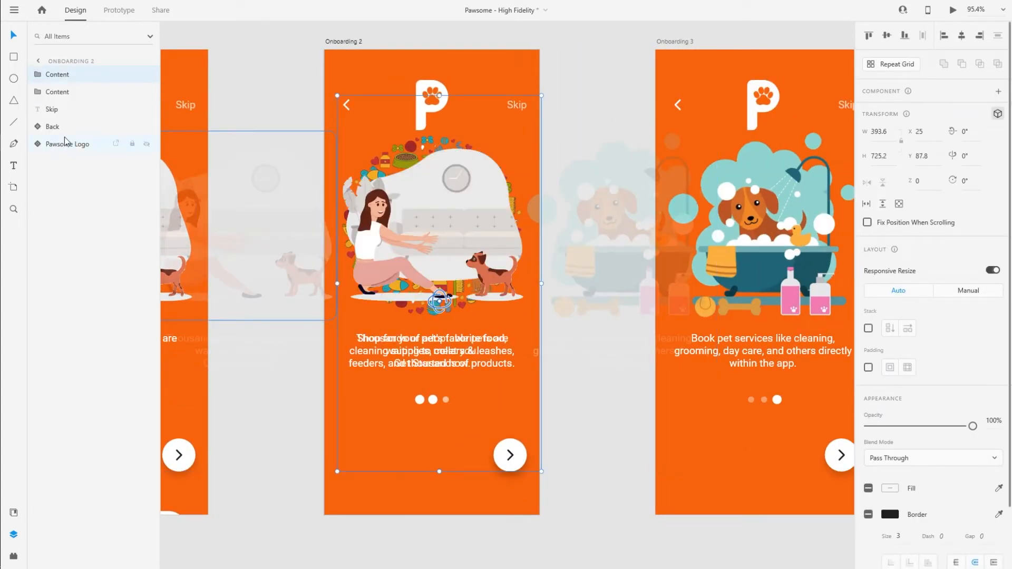
pyautogui.press('Delete')
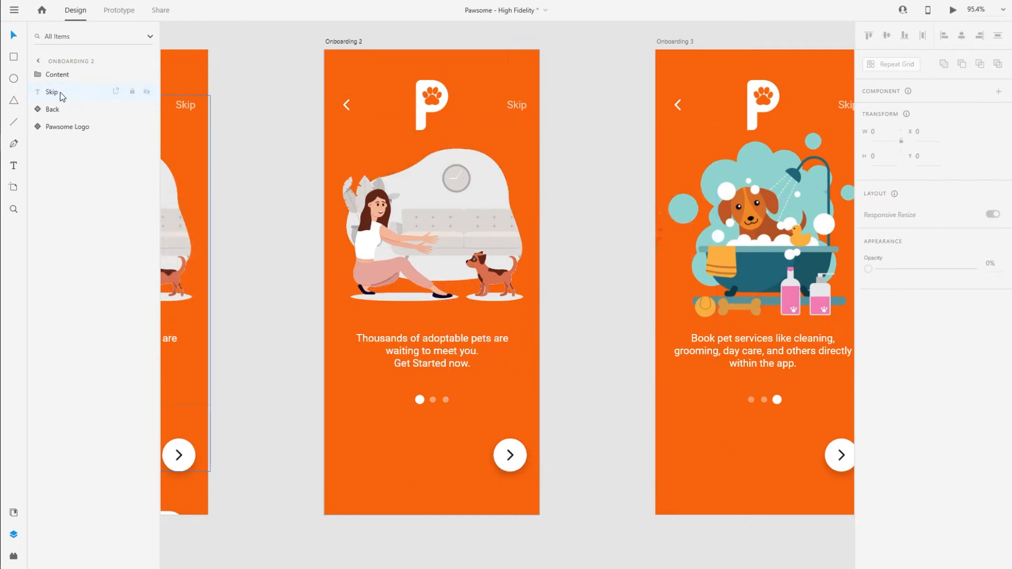
# Set the Y rotation of the nested Carousel 1 group in Onboarding 2 to -89°.
pyautogui.click(58, 76)
pyautogui.click(39, 78)
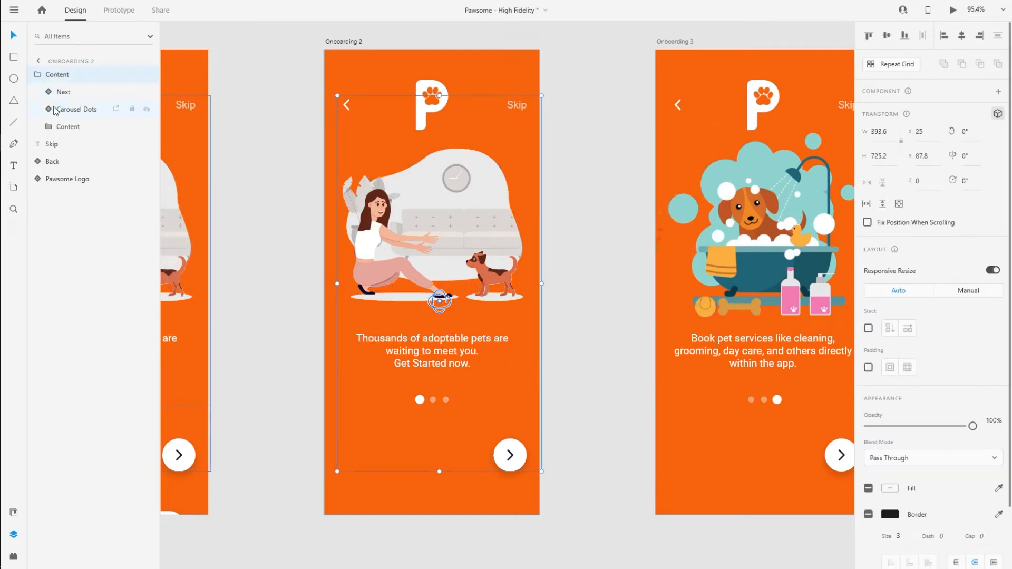
pyautogui.click(49, 126)
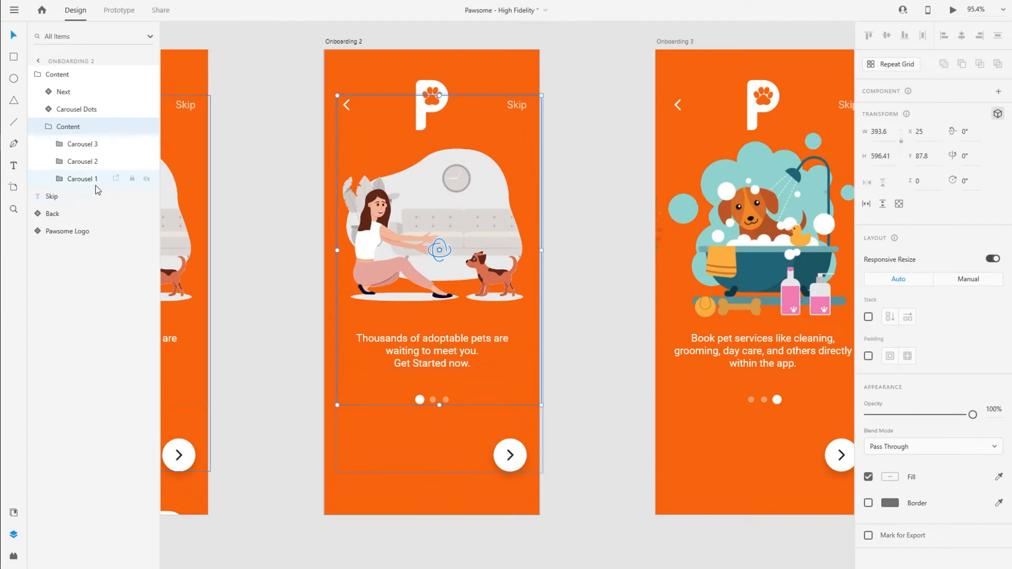
pyautogui.click(64, 179)
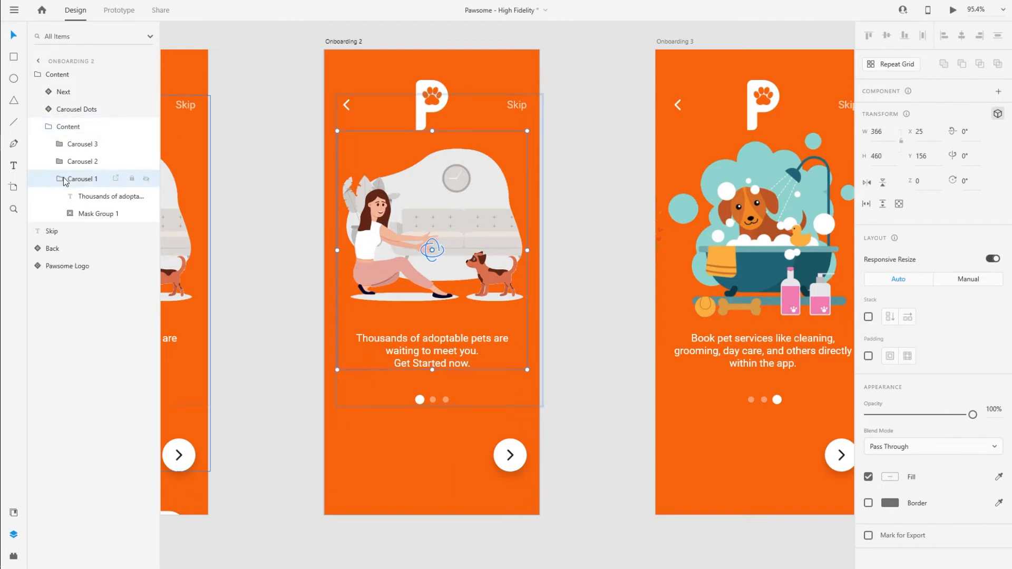
pyautogui.click(998, 115)
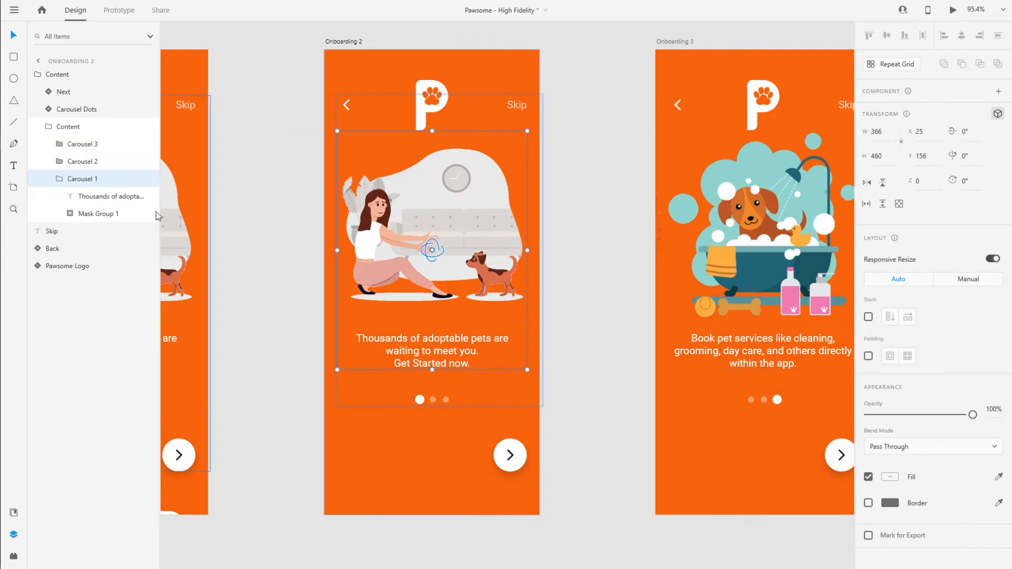
pyautogui.click(59, 179)
pyautogui.click(965, 156)
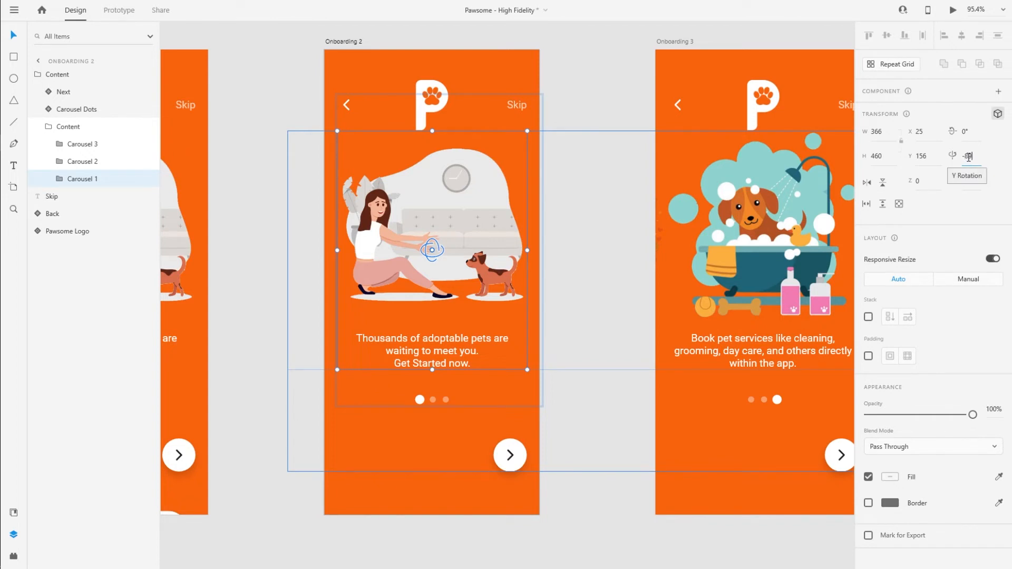
pyautogui.press('Return')
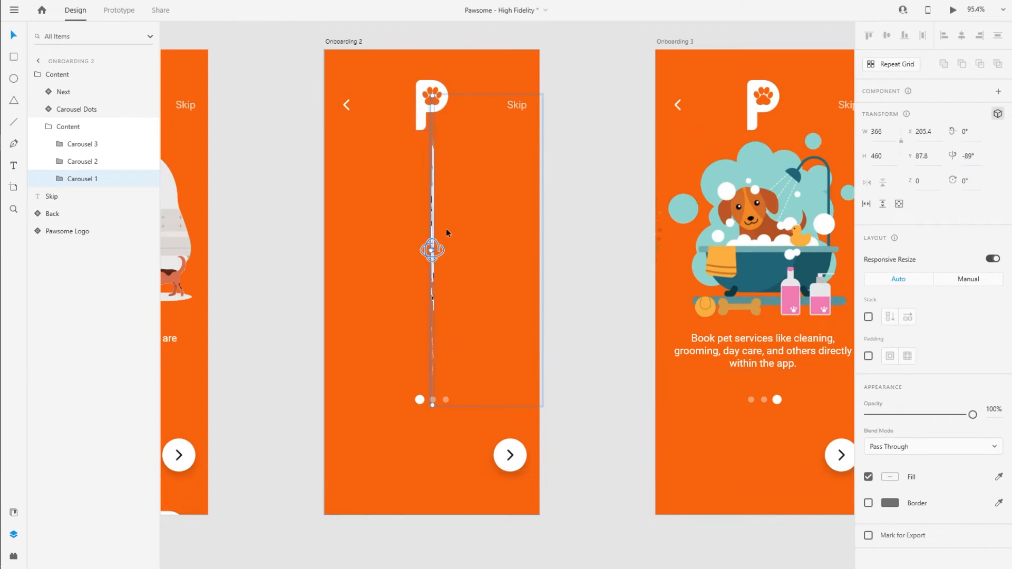
# Move Carousel 1 to the left edge of the Onboarding 2 artboard at X 0.4 and set its opacity to 0%.
pyautogui.hotkey('shift', 'Left')
pyautogui.hotkey('shift', 'Left')
pyautogui.hotkey('shift', 'Left')
pyautogui.hotkey('shift', 'Left')
pyautogui.hotkey('shift', 'Left')
pyautogui.hotkey('shift', 'Left')
pyautogui.hotkey('shift', 'Left')
pyautogui.hotkey('shift', 'Left')
pyautogui.hotkey('shift', 'Left')
pyautogui.hotkey('shift', 'Left')
pyautogui.hotkey('shift', 'Left')
pyautogui.hotkey('shift', 'Left')
pyautogui.hotkey('shift', 'Left')
pyautogui.hotkey('shift', 'Left')
pyautogui.hotkey('shift', 'Left')
pyautogui.hotkey('shift', 'Left')
pyautogui.hotkey('shift', 'Left')
pyautogui.hotkey('shift', 'Left')
pyautogui.hotkey('shift', 'Left')
pyautogui.hotkey('shift', 'Left')
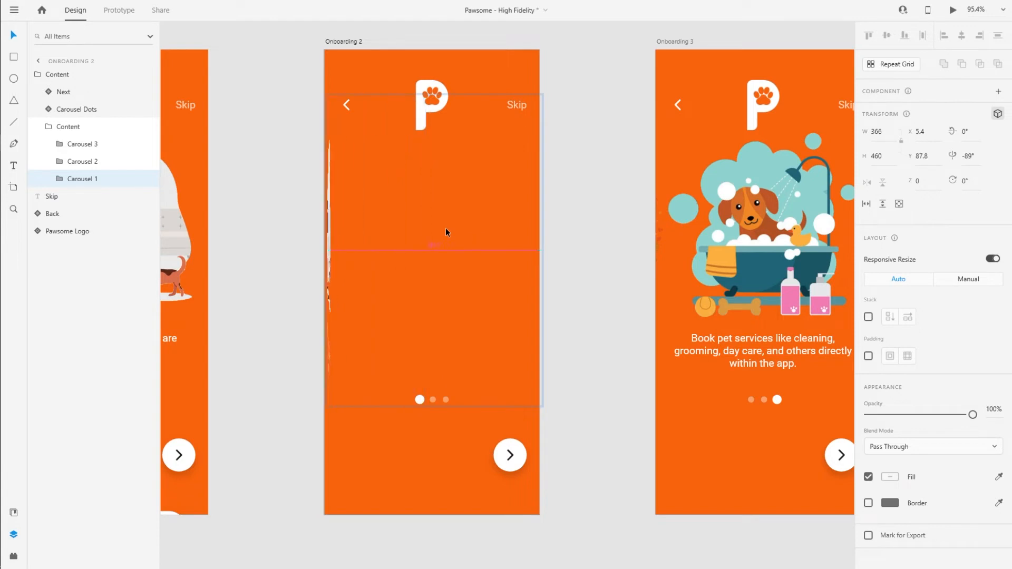
pyautogui.press('Left')
pyautogui.press('Left')
pyautogui.press('Left')
pyautogui.press('Left')
pyautogui.press('Left')
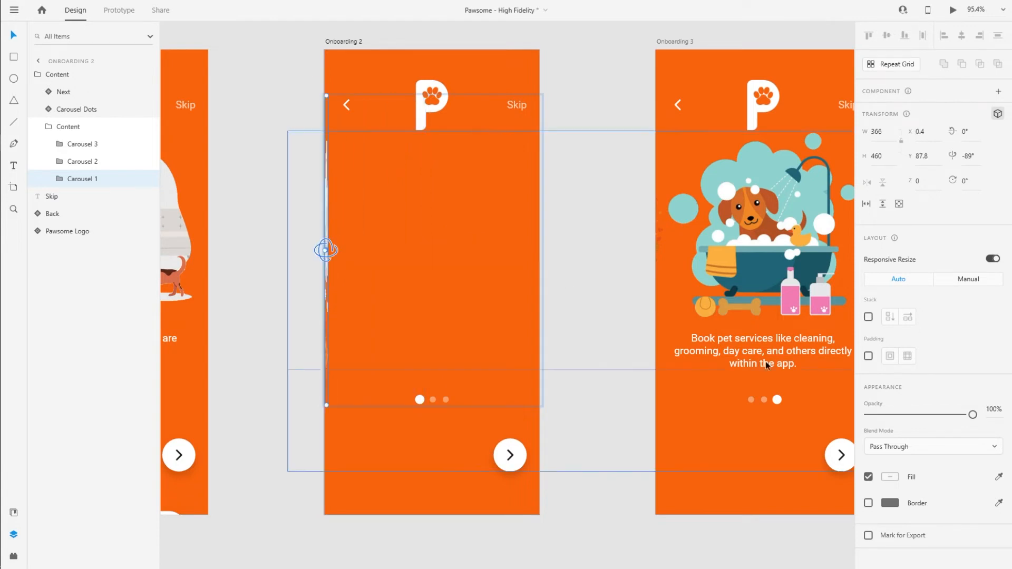
pyautogui.moveTo(890, 418); pyautogui.dragTo(807, 416)
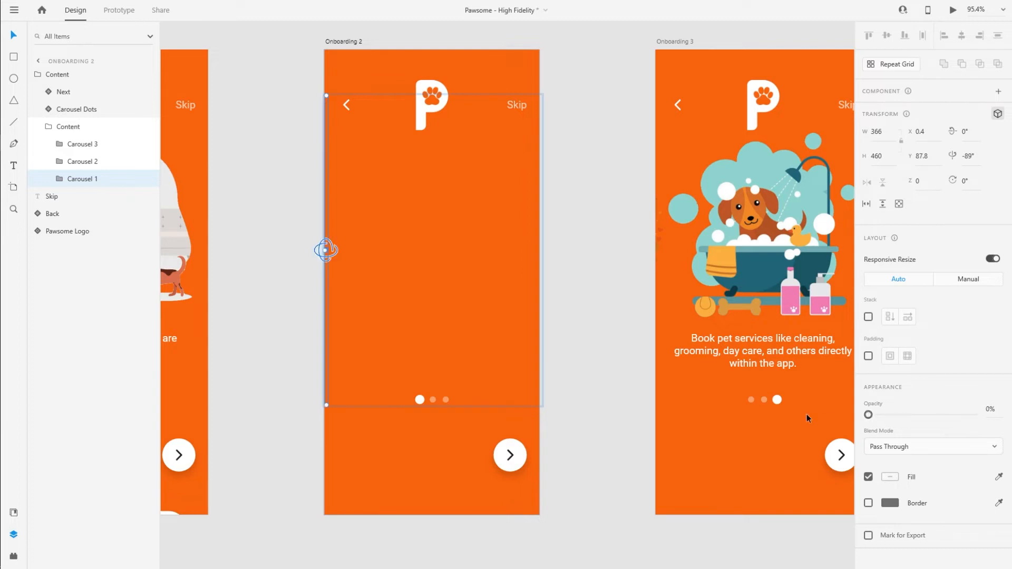
# Set Carousel 2 in Onboarding 2 to a Y rotation of 0° and an opacity of 100%.
pyautogui.click(82, 162)
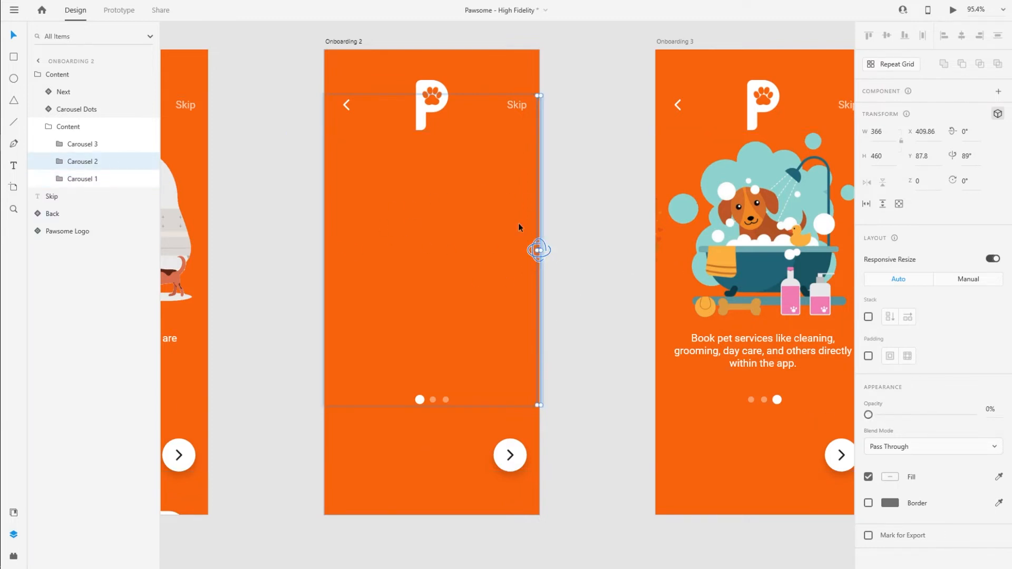
pyautogui.click(969, 156)
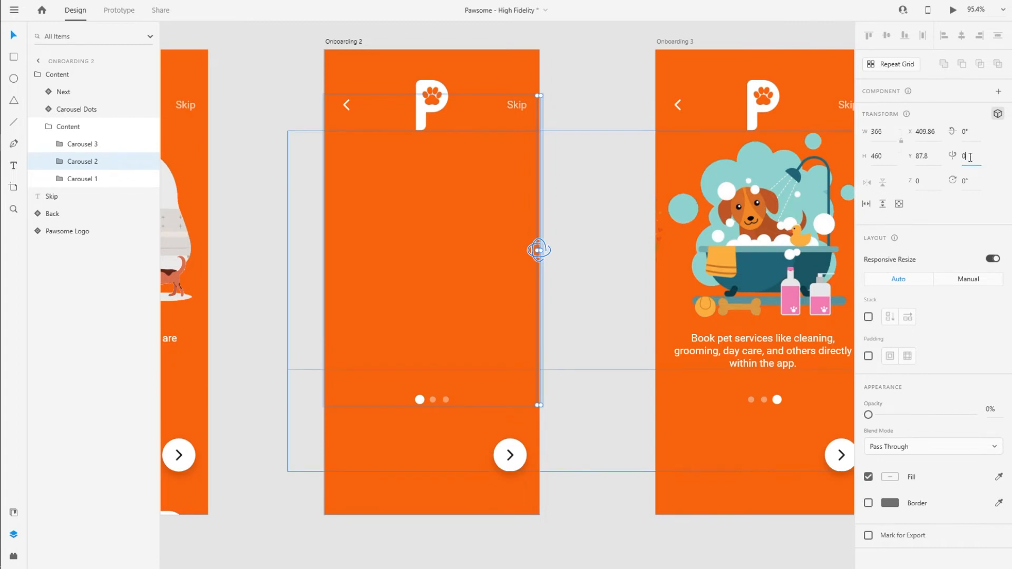
pyautogui.press('Return')
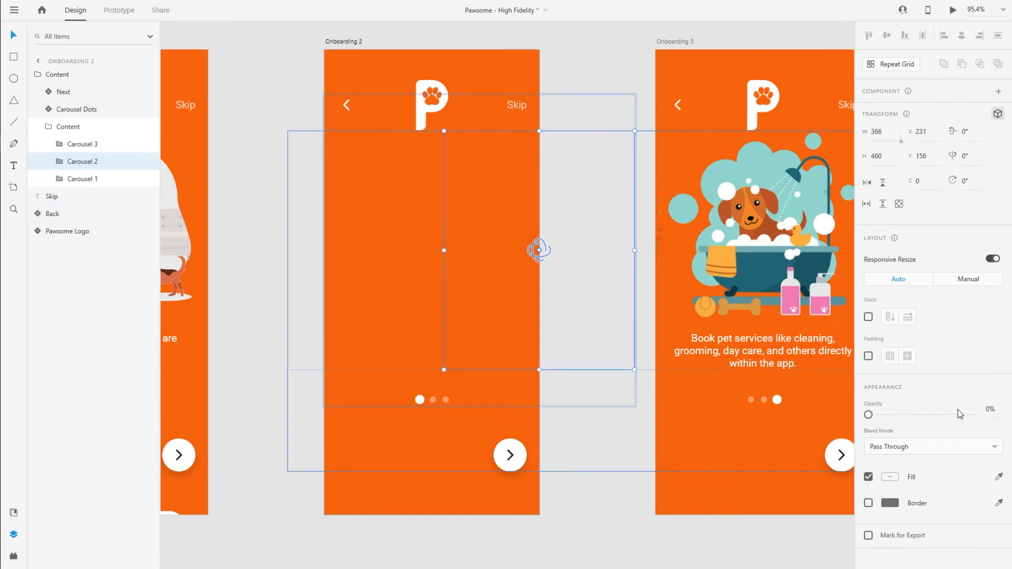
pyautogui.moveTo(869, 415); pyautogui.dragTo(973, 415)
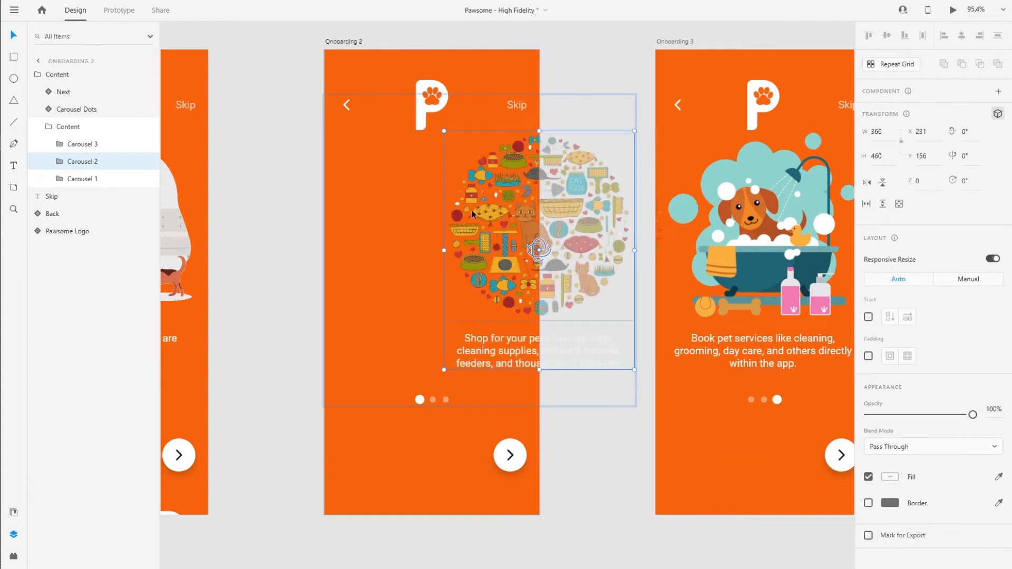
# Centre Carousel 2 horizontally on the Onboarding 2 artboard at X 24, Y 156.
pyautogui.moveTo(516, 236); pyautogui.dragTo(414, 197)
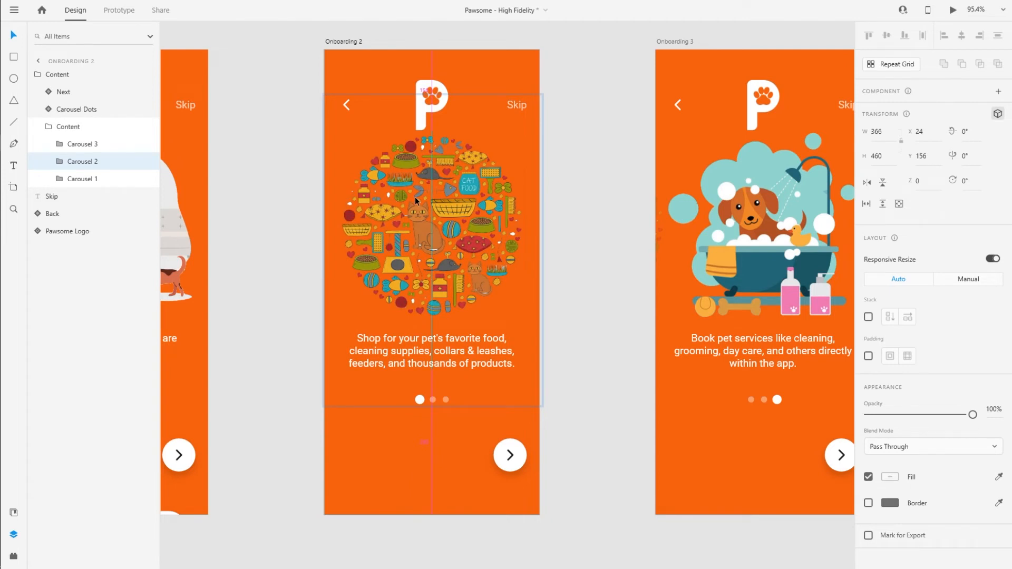
pyautogui.moveTo(416, 197); pyautogui.dragTo(415, 197)
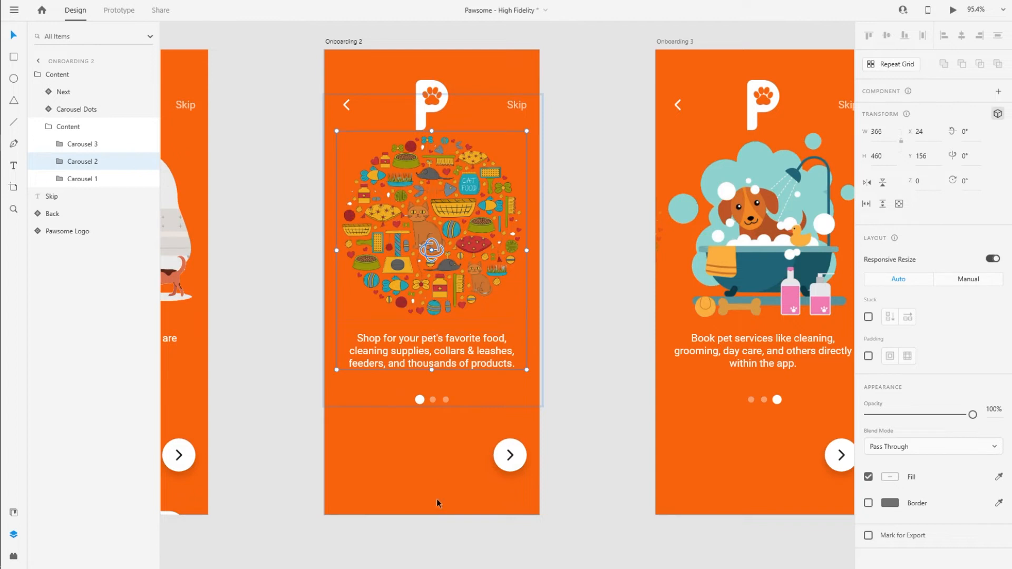
pyautogui.click(426, 470)
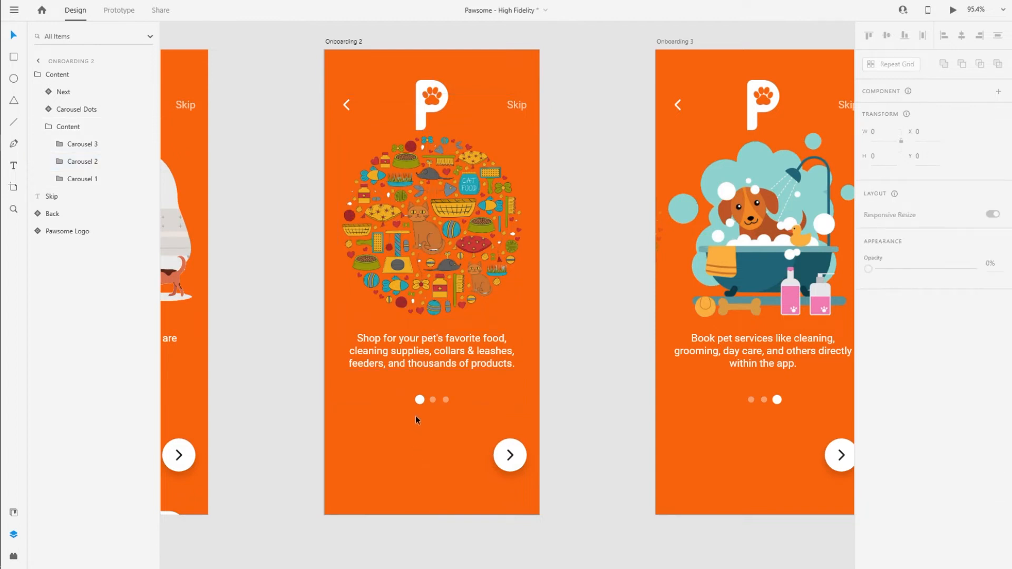
# Enlarge the middle carousel dot, Ellipse 2, in Onboarding 2 to 18 by 18 and set its opacity to 100%.
pyautogui.click(429, 401)
pyautogui.click(432, 400)
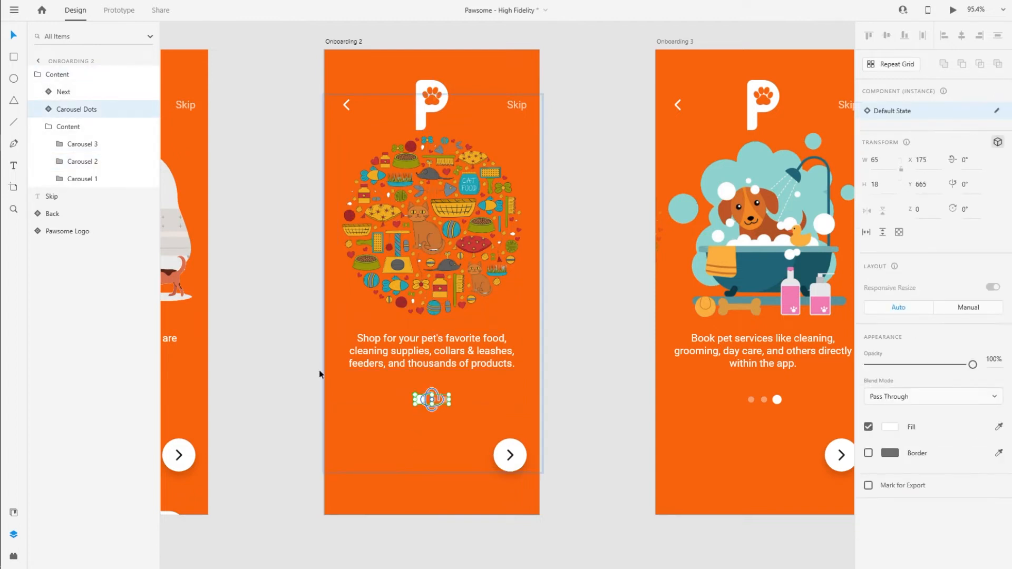
pyautogui.click(41, 109)
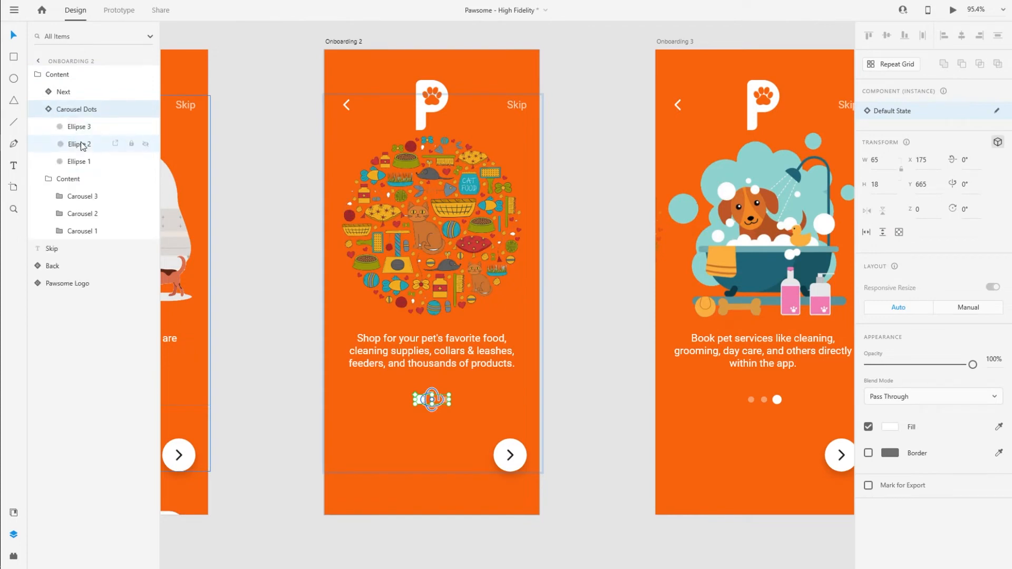
pyautogui.click(79, 144)
pyautogui.scroll(10, 426, 414)
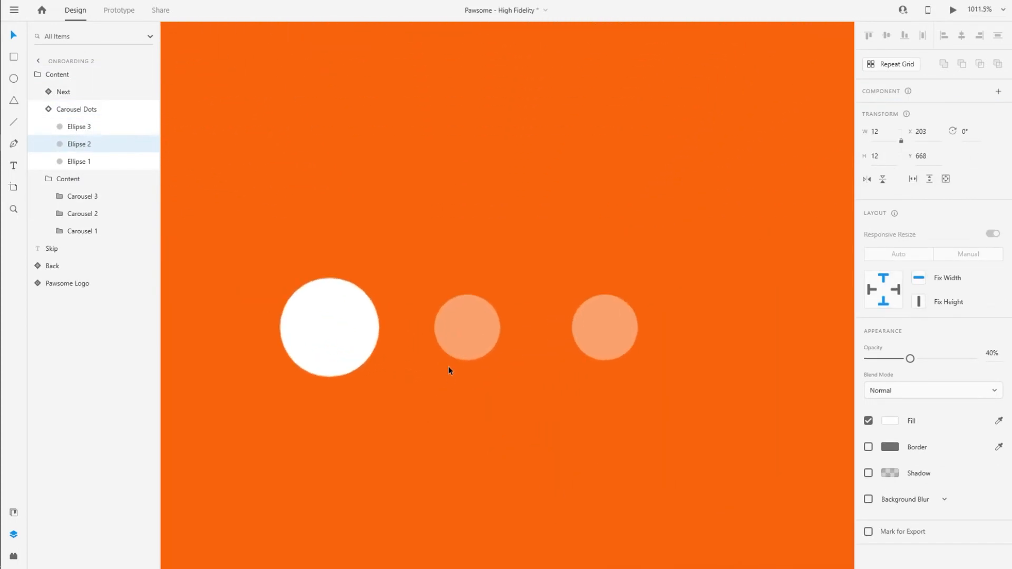
pyautogui.moveTo(501, 294); pyautogui.dragTo(518, 278)
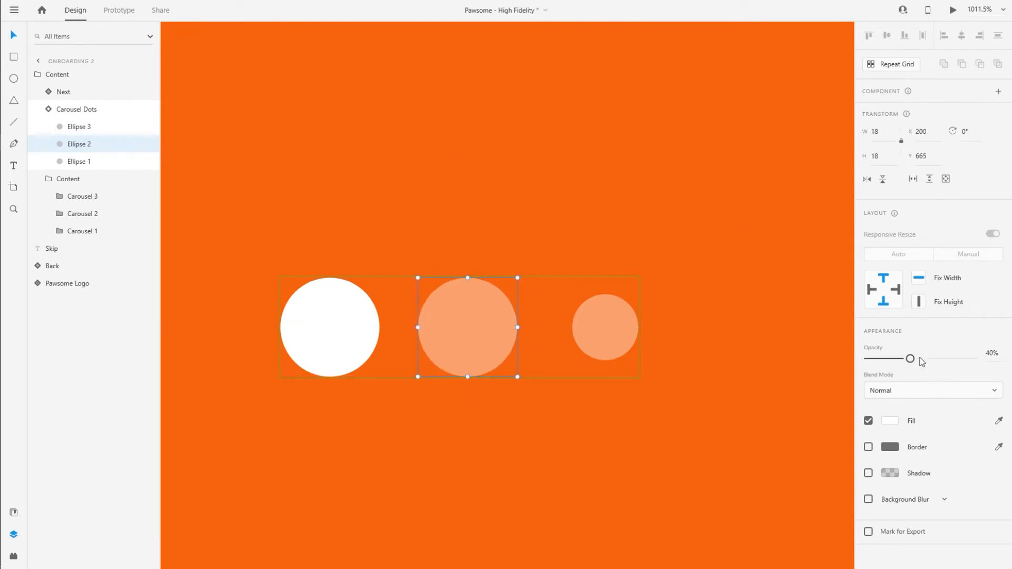
pyautogui.moveTo(933, 360); pyautogui.dragTo(975, 359)
# Shrink the first carousel dot, Ellipse 1, in Onboarding 2 to 12 by 12 and set its opacity to 40%.
pyautogui.click(364, 325)
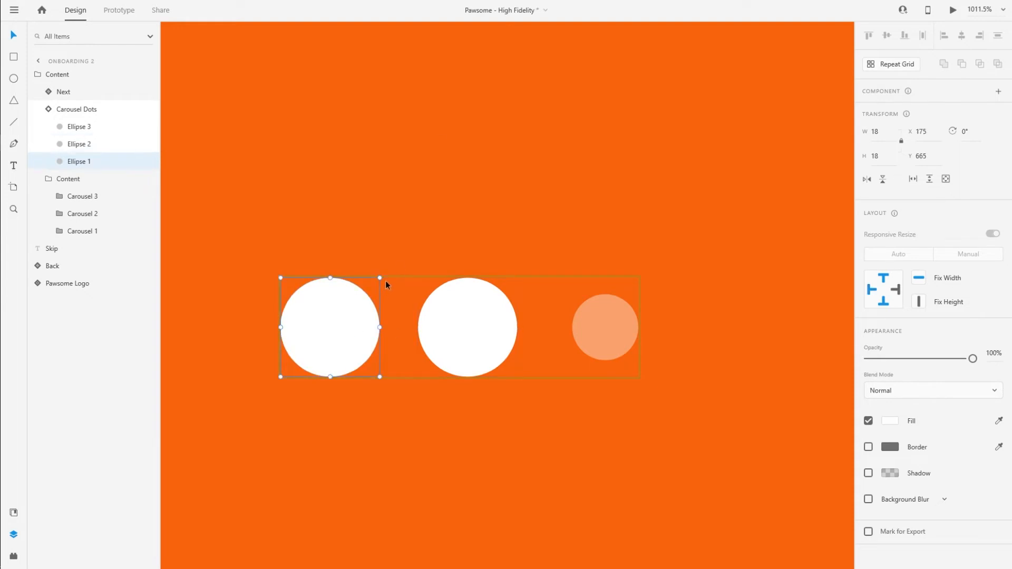
pyautogui.moveTo(380, 278); pyautogui.dragTo(363, 294)
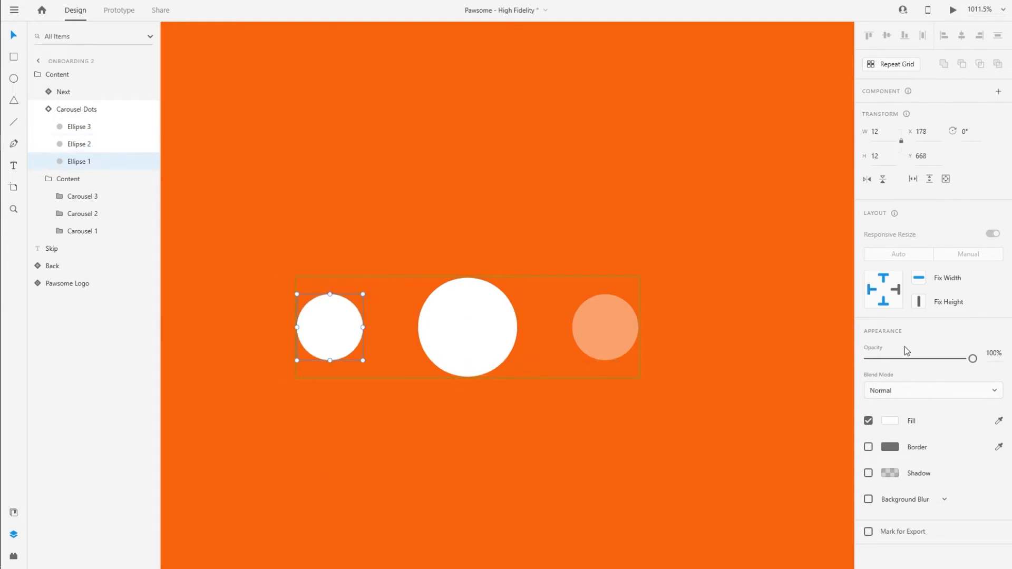
pyautogui.click(992, 354)
pyautogui.write('40')
pyautogui.press('Return')
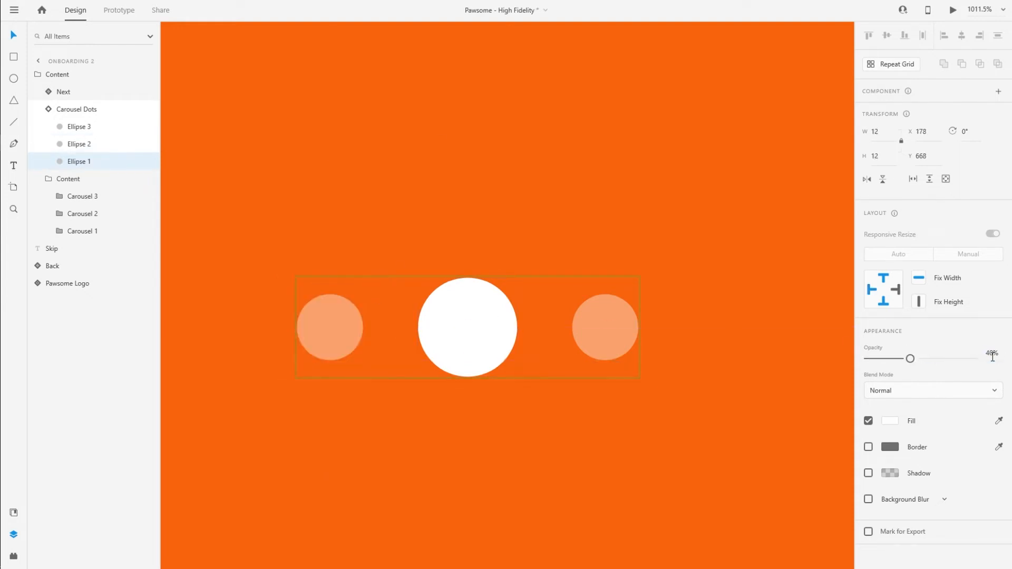
pyautogui.scroll(-10, 447, 391)
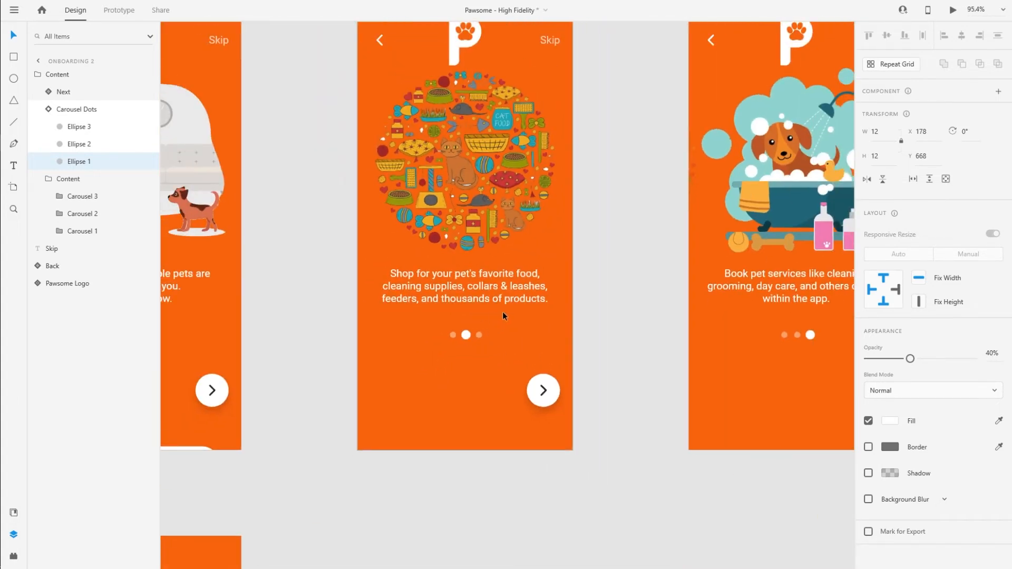
pyautogui.scroll(-1, 467, 325)
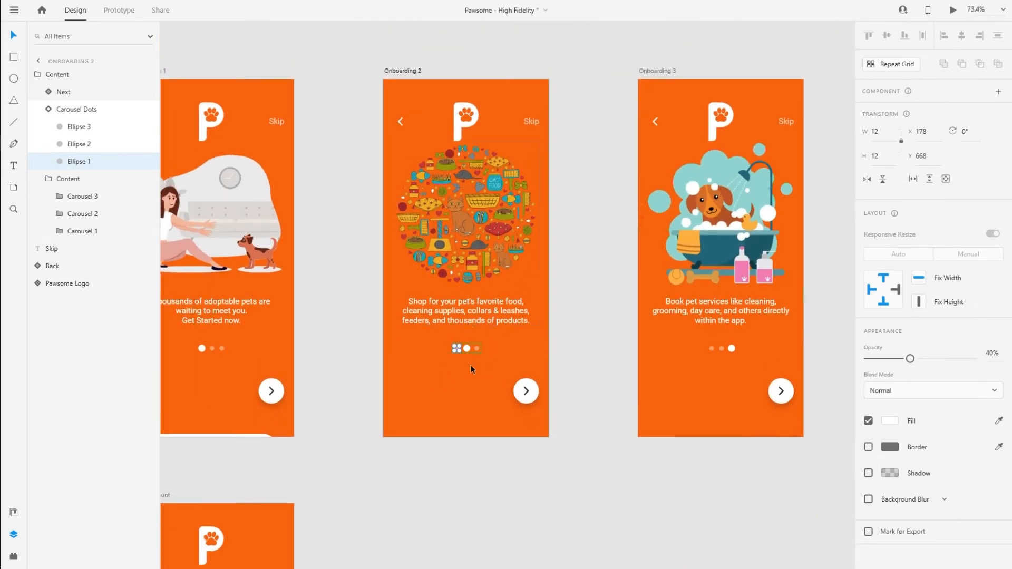
# Collapse the Carousel Dots and nested Content layers in Onboarding 2 and select the parent Content group.
pyautogui.click(48, 109)
pyautogui.click(48, 127)
pyautogui.click(57, 75)
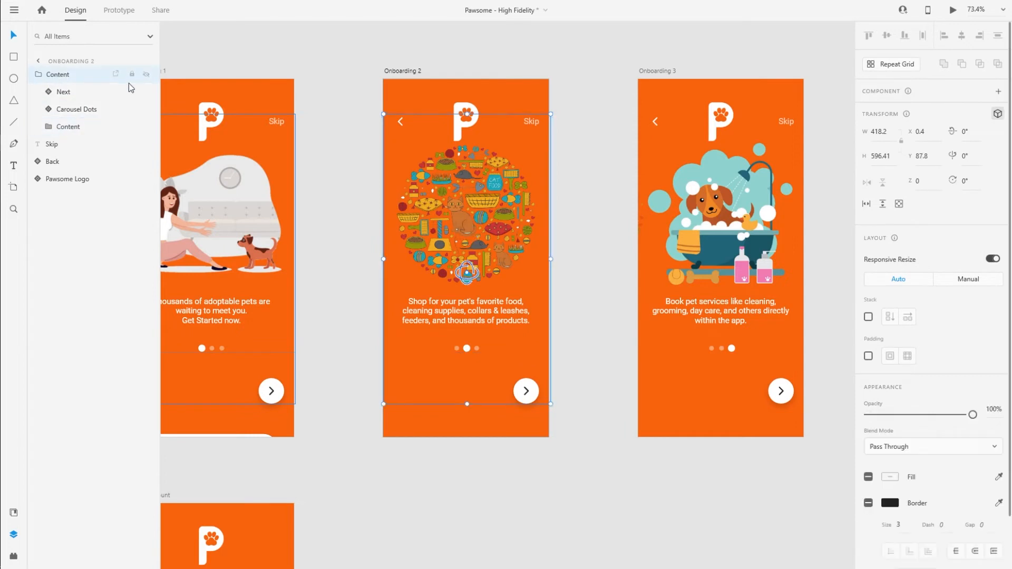
pyautogui.click(648, 73)
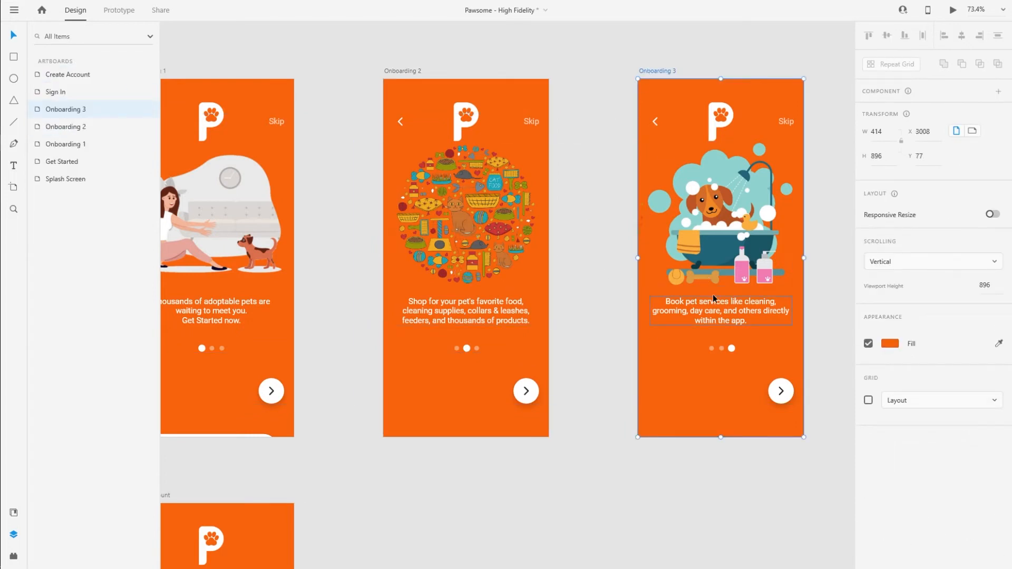
pyautogui.click(724, 422)
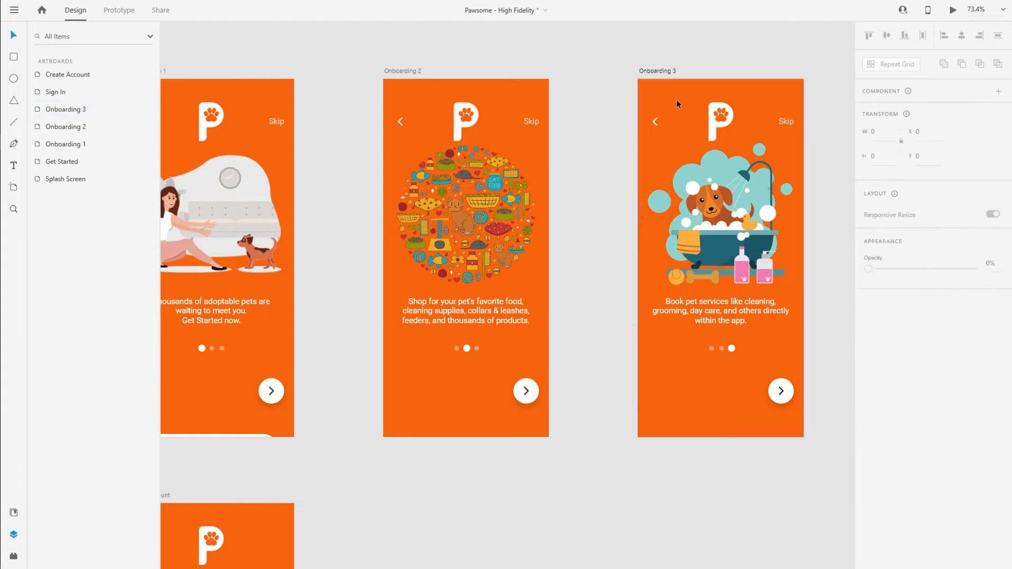
pyautogui.click(666, 70)
pyautogui.click(713, 175)
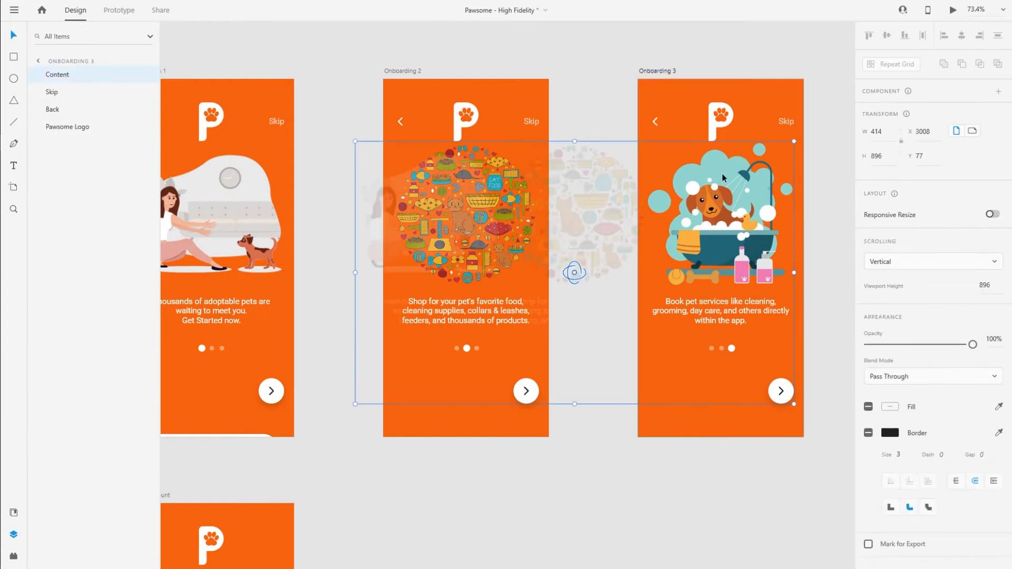
pyautogui.click(394, 72)
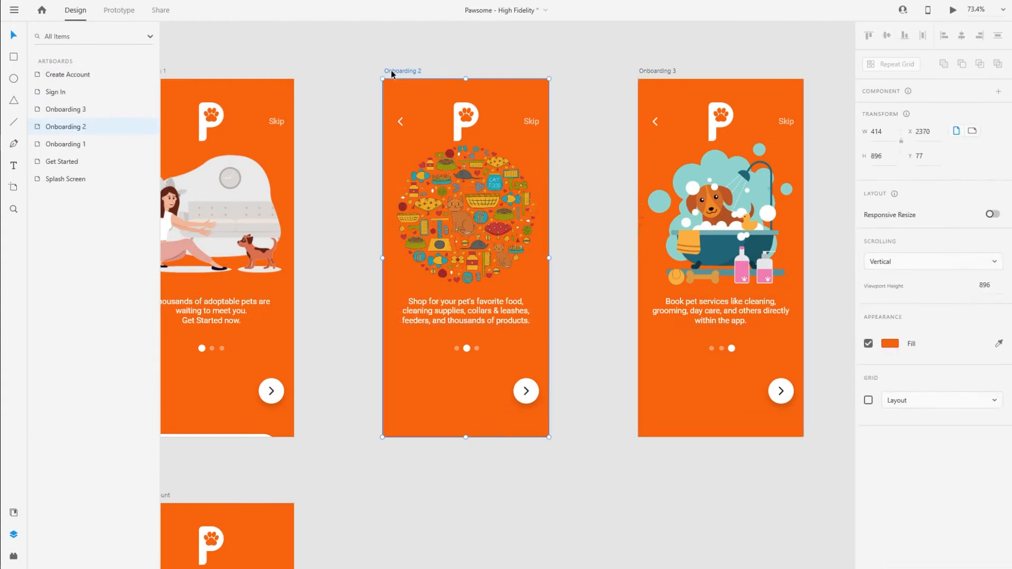
pyautogui.click(447, 170)
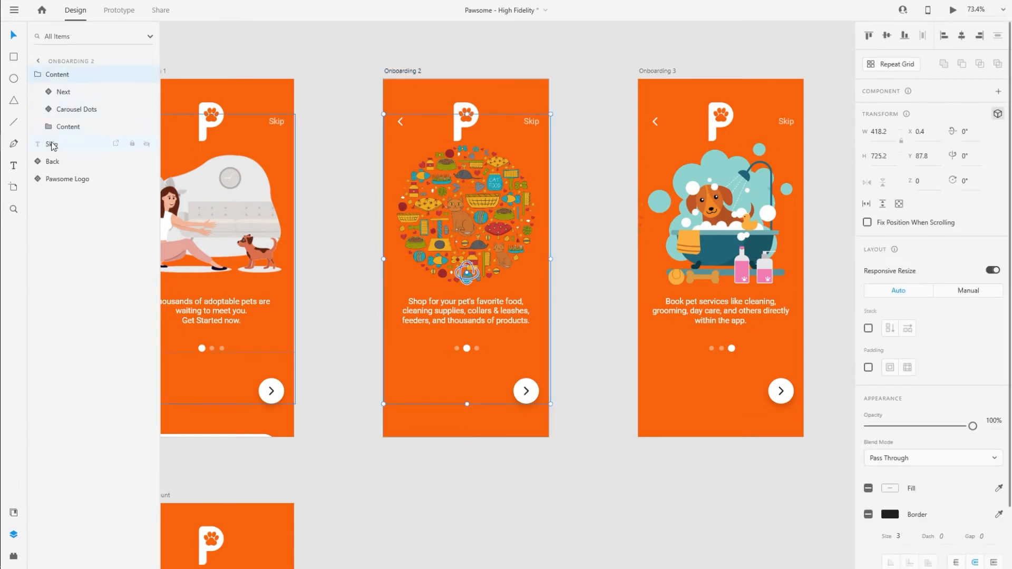
pyautogui.click(722, 195)
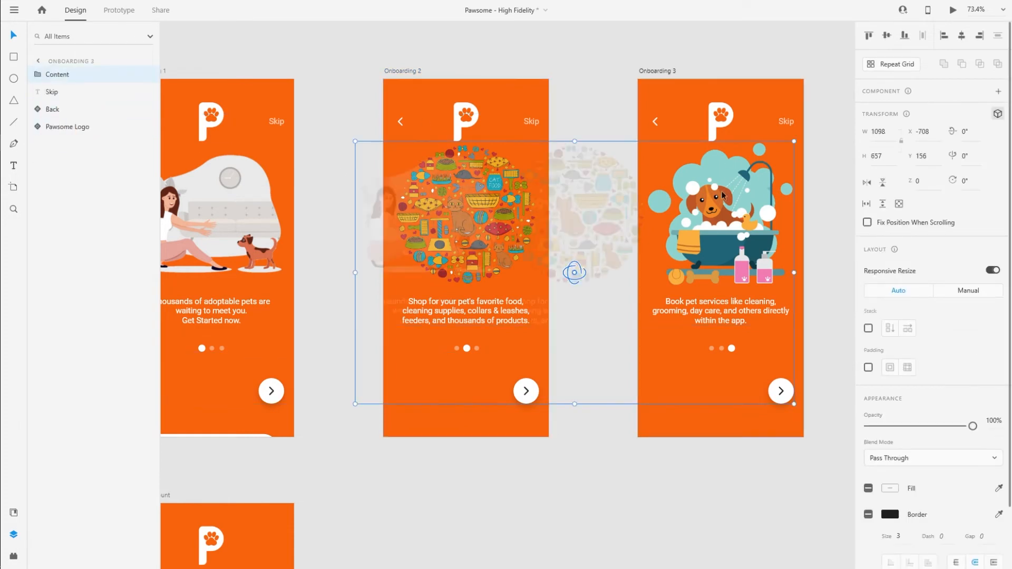
pyautogui.click(651, 71)
pyautogui.click(704, 415)
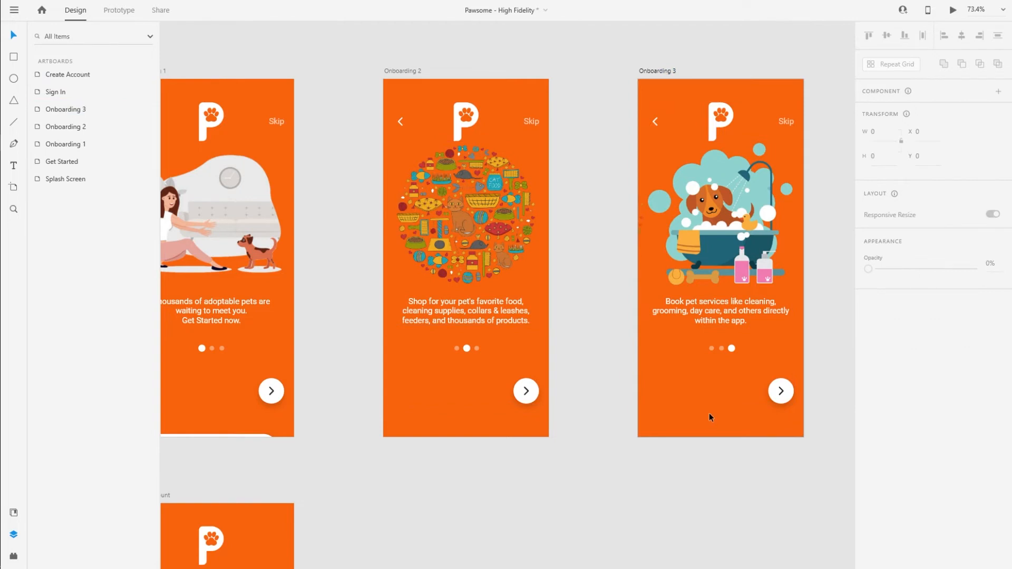
pyautogui.hotkey('ctrl', 'v')
pyautogui.hotkey('ctrl', 'z')
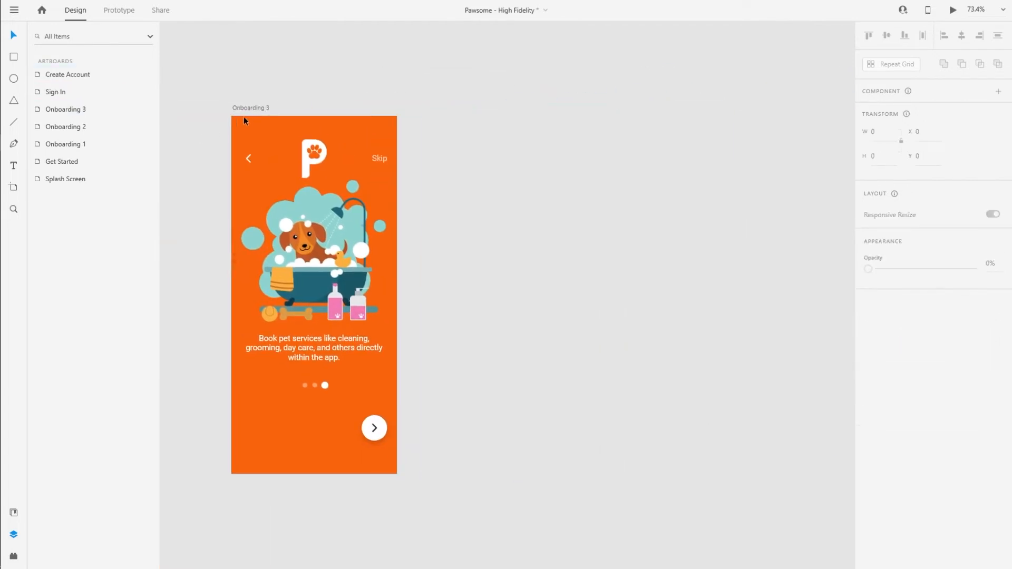
pyautogui.click(263, 258)
pyautogui.hscroll(-7, 263, 258)
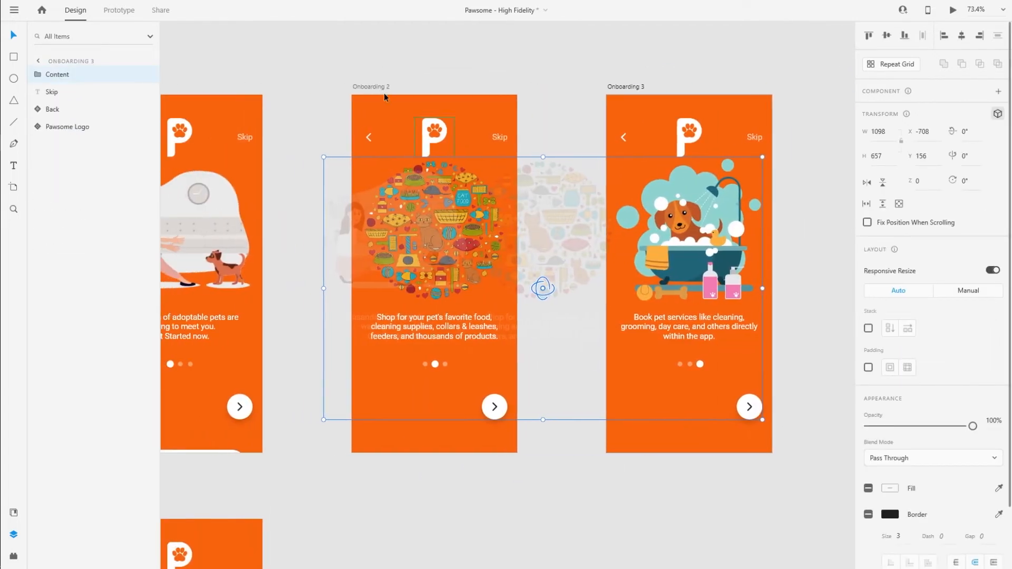
# Copy the parent Content group of Onboarding 2 and paste it into the Onboarding 3 artboard.
pyautogui.click(375, 88)
pyautogui.click(418, 240)
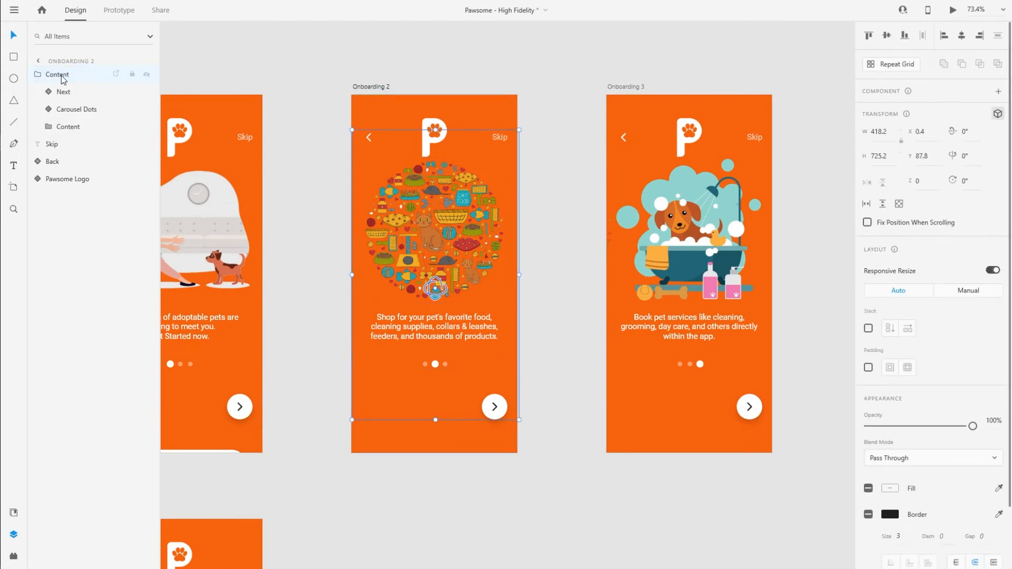
pyautogui.click(628, 87)
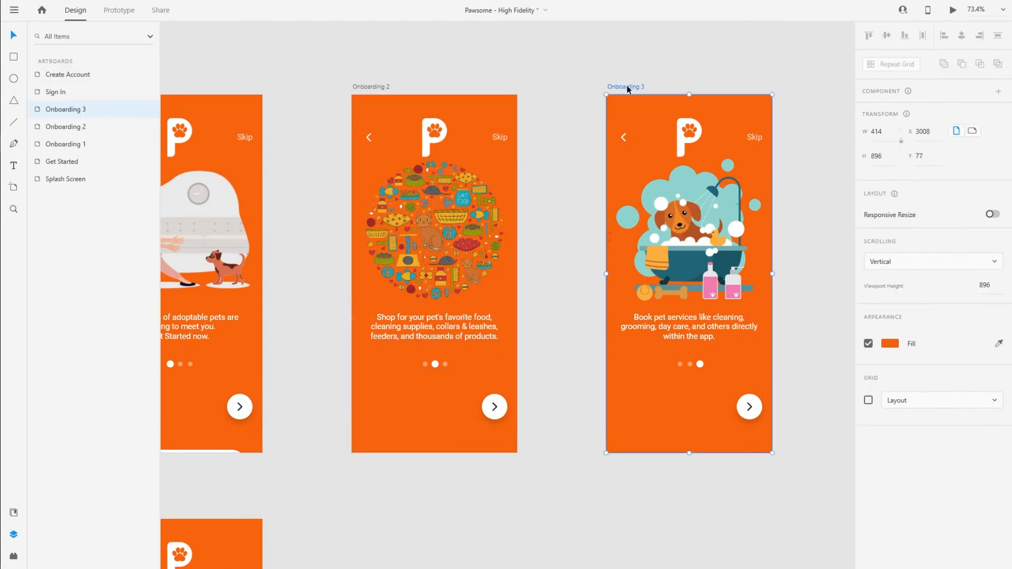
pyautogui.click(678, 412)
pyautogui.hotkey('ctrl', 'v')
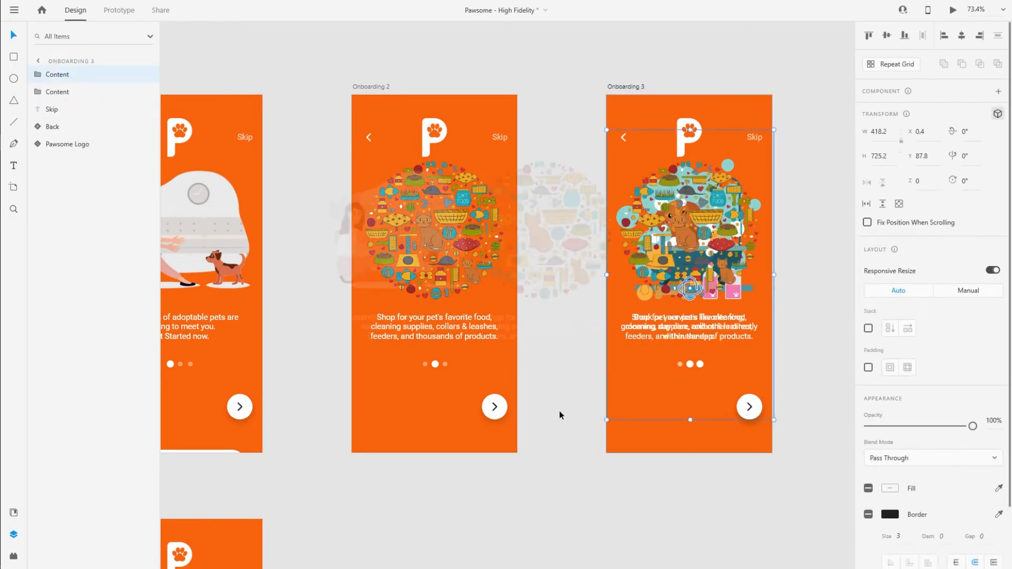
# Delete the original Content group from Onboarding 3 and select the pasted one.
pyautogui.click(53, 96)
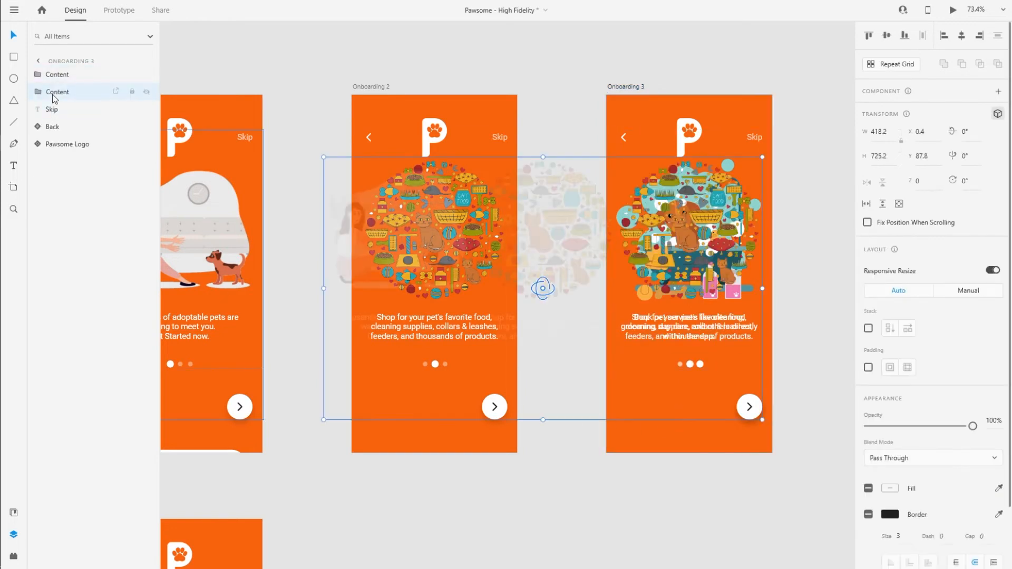
pyautogui.press('Delete')
pyautogui.click(699, 253)
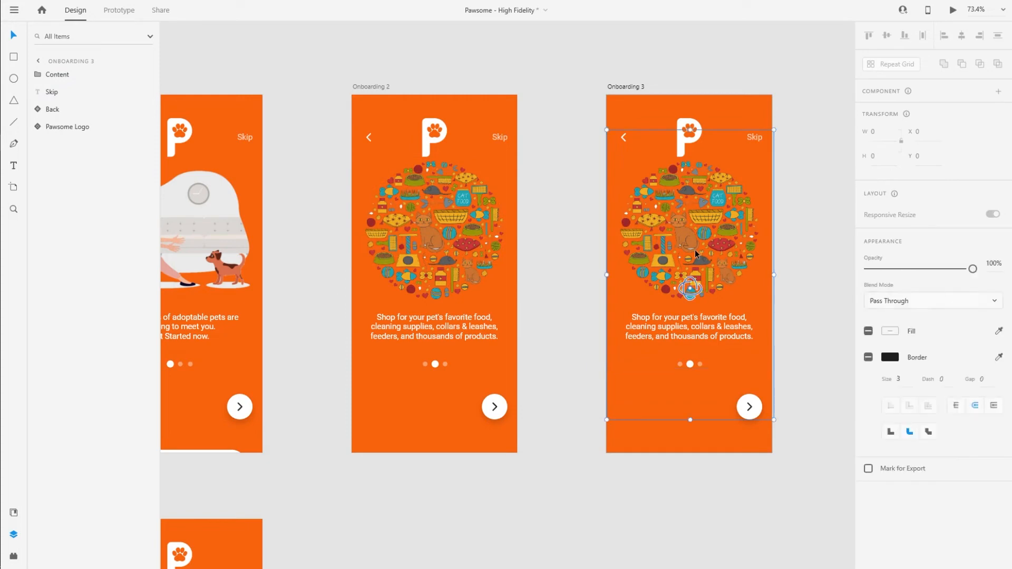
# Expand the pasted Content group in Onboarding 3 and its nested Content group down to the three carousel groups.
pyautogui.scroll(3, 782, 281)
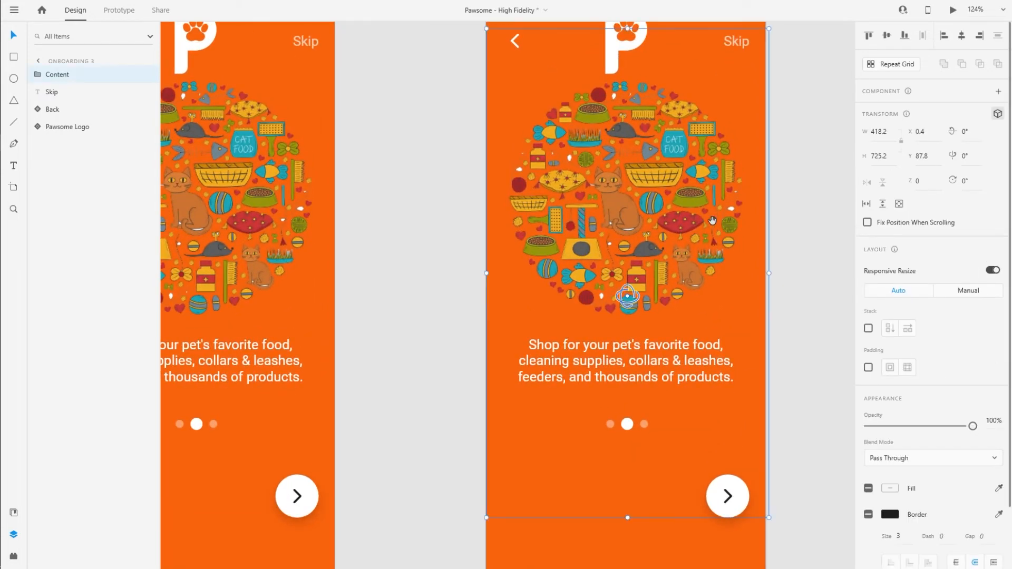
pyautogui.moveTo(712, 220); pyautogui.dragTo(573, 233)
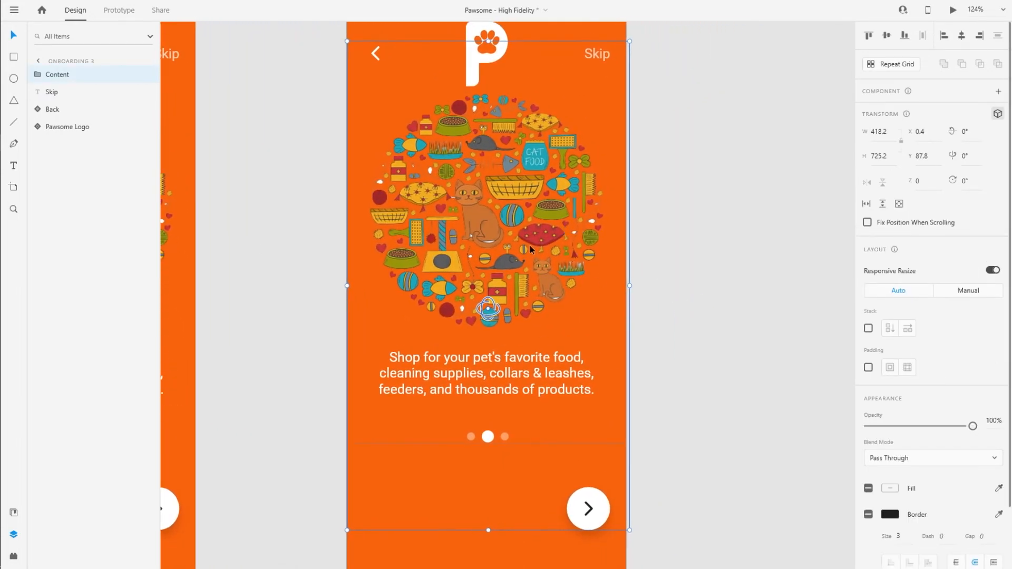
pyautogui.click(38, 74)
pyautogui.click(52, 127)
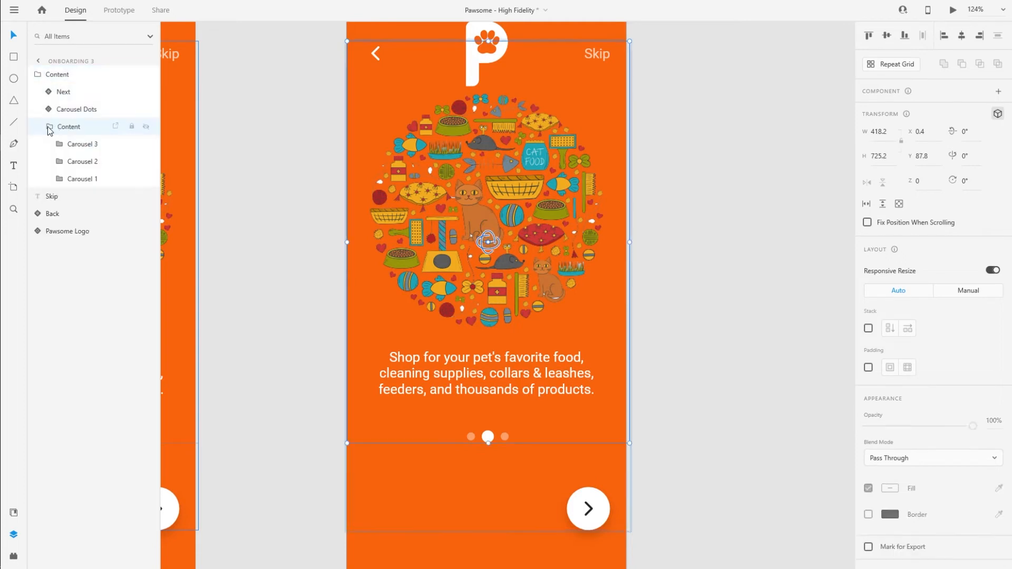
pyautogui.scroll(1, 472, 225)
pyautogui.scroll(-5, 467, 226)
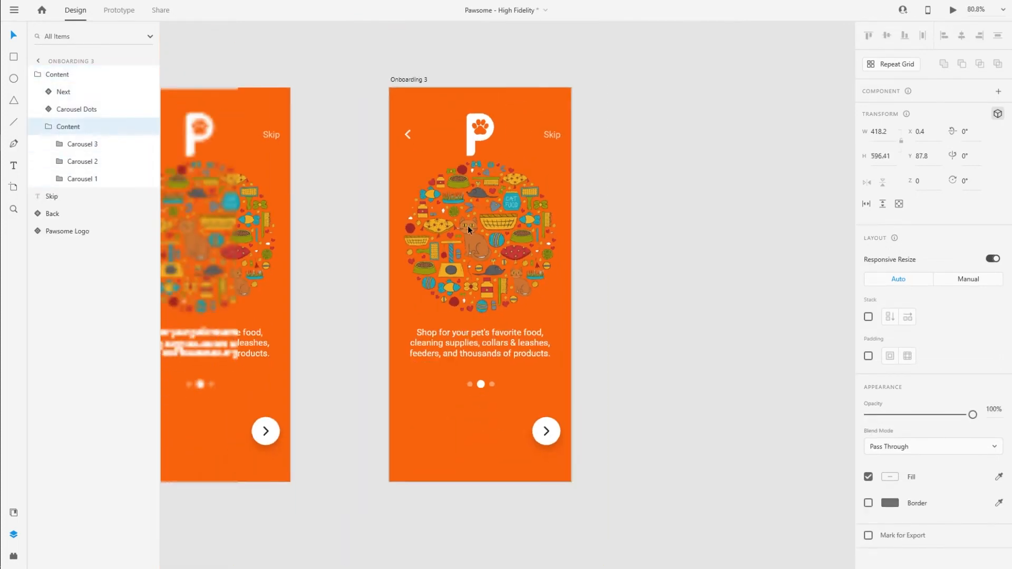
pyautogui.moveTo(389, 269); pyautogui.dragTo(402, 253)
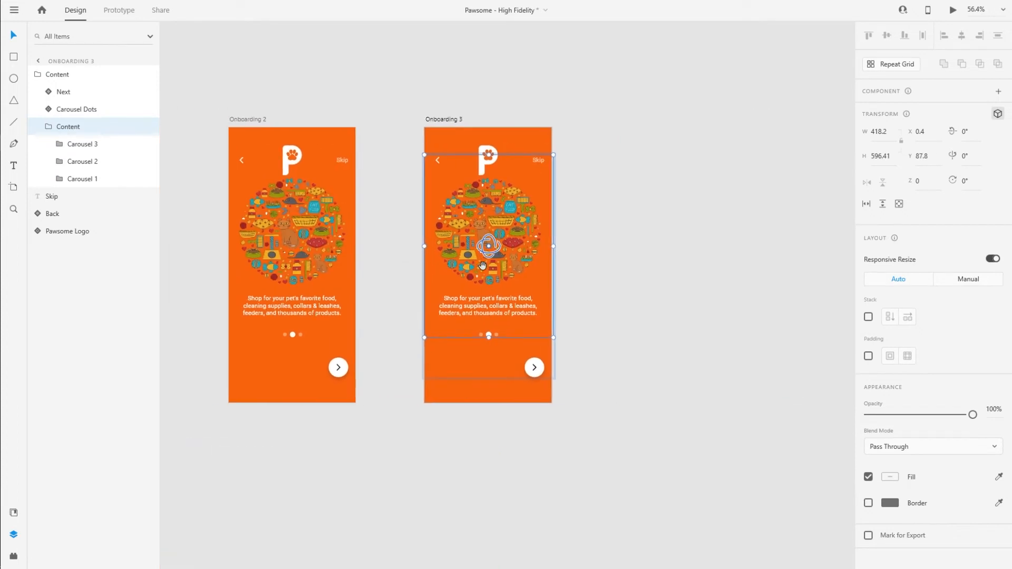
pyautogui.scroll(3, 486, 255)
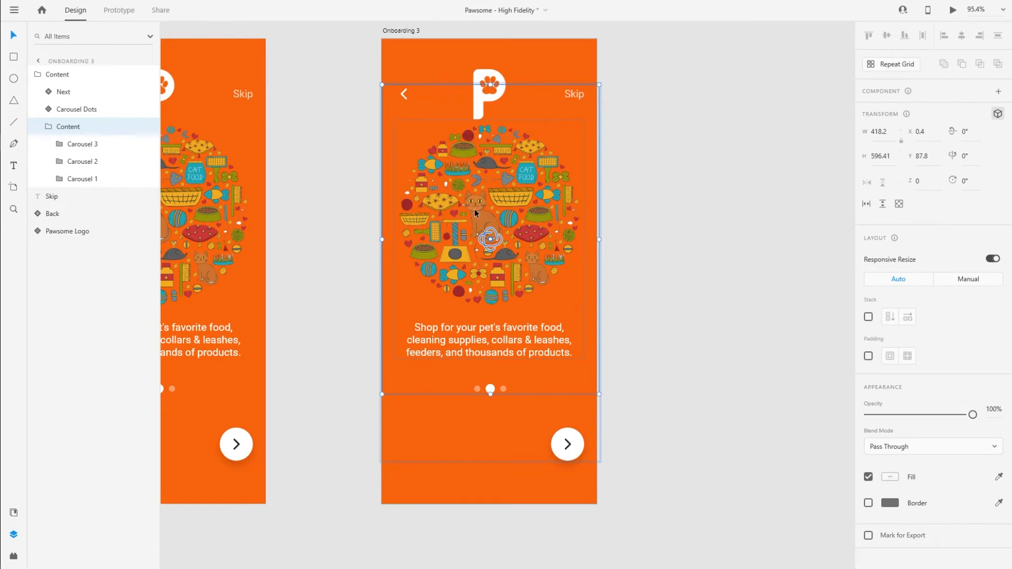
# Set the Y rotation of Carousel 2 in Onboarding 3 to -89°.
pyautogui.click(83, 161)
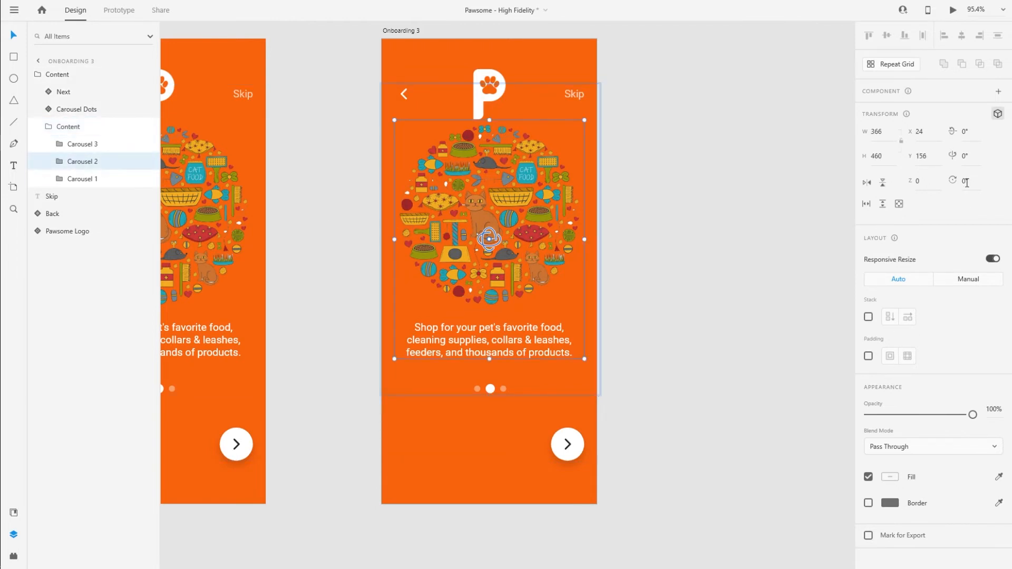
pyautogui.click(973, 156)
pyautogui.write('-89')
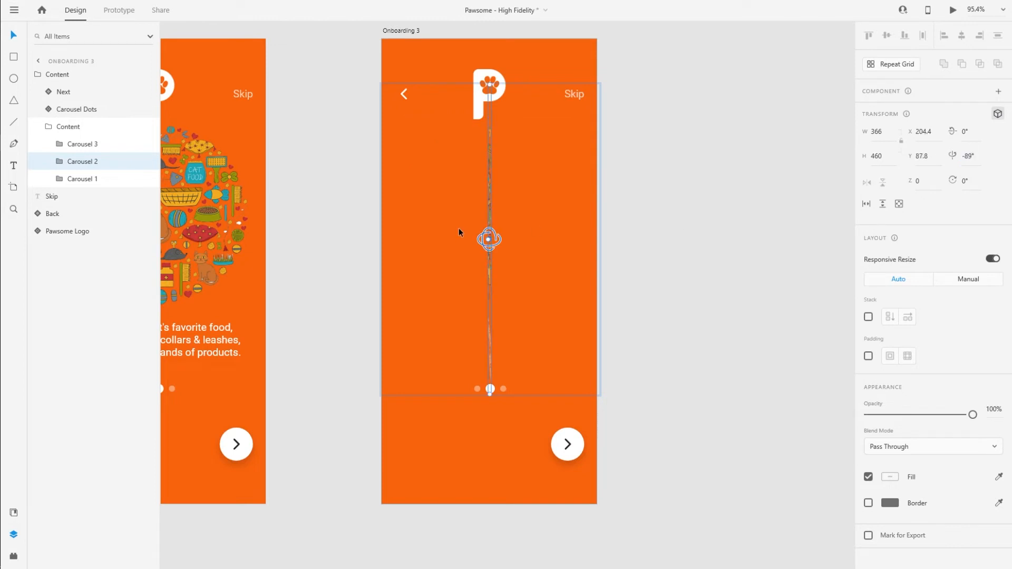
# Nudge the rotated Carousel 2 to the left edge of the Onboarding 3 artboard, at X 3.4.
pyautogui.hotkey('shift', 'Left')
pyautogui.hotkey('shift', 'Left')
pyautogui.hotkey('shift', 'Left')
pyautogui.hotkey('shift', 'Left')
pyautogui.hotkey('shift', 'Left')
pyautogui.hotkey('shift', 'Left')
pyautogui.hotkey('shift', 'Left')
pyautogui.hotkey('shift', 'Left')
pyautogui.hotkey('shift', 'Left')
pyautogui.hotkey('shift', 'Left')
pyautogui.hotkey('shift', 'Left')
pyautogui.hotkey('shift', 'Left')
pyautogui.hotkey('shift', 'Left')
pyautogui.hotkey('shift', 'Left')
pyautogui.hotkey('shift', 'Left')
pyautogui.hotkey('shift', 'Left')
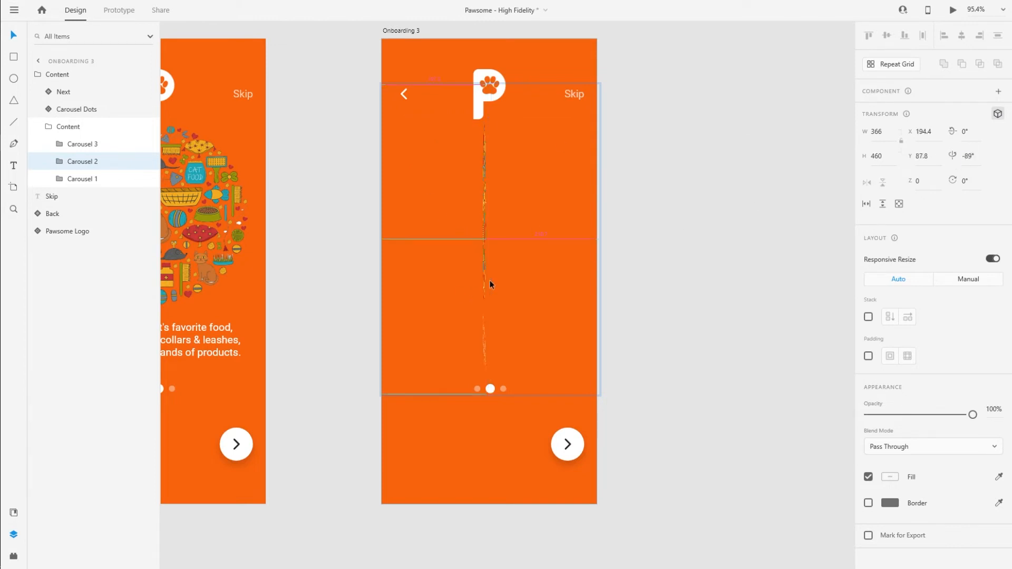
pyautogui.hotkey('shift', 'Right')
pyautogui.hotkey('shift', 'Right')
pyautogui.hotkey('shift', 'Right')
pyautogui.hotkey('shift', 'Right')
pyautogui.hotkey('shift', 'Right')
pyautogui.hotkey('shift', 'Right')
pyautogui.hotkey('shift', 'Right')
pyautogui.hotkey('shift', 'Right')
pyautogui.hotkey('shift', 'Right')
pyautogui.hotkey('shift', 'Left')
pyautogui.hotkey('shift', 'Left')
pyautogui.hotkey('shift', 'Left')
pyautogui.hotkey('shift', 'Left')
pyautogui.hotkey('shift', 'Left')
pyautogui.hotkey('shift', 'Left')
pyautogui.hotkey('shift', 'Left')
pyautogui.hotkey('shift', 'Left')
pyautogui.hotkey('shift', 'Left')
pyautogui.hotkey('shift', 'Left')
pyautogui.hotkey('shift', 'Left')
pyautogui.hotkey('shift', 'Left')
pyautogui.hotkey('shift', 'Left')
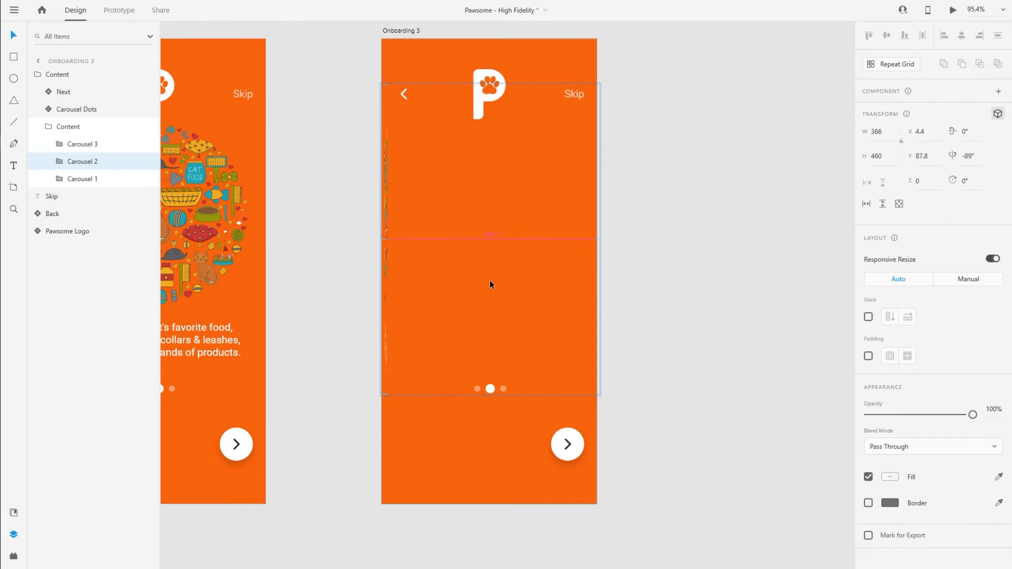
pyautogui.hotkey('shift', 'Right')
pyautogui.hotkey('shift', 'Right')
pyautogui.hotkey('shift', 'Right')
pyautogui.hotkey('shift', 'Right')
pyautogui.hotkey('shift', 'Right')
pyautogui.hotkey('shift', 'Right')
pyautogui.hotkey('shift', 'Right')
pyautogui.hotkey('shift', 'Right')
pyautogui.hotkey('shift', 'Right')
pyautogui.hotkey('shift', 'Right')
pyautogui.hotkey('shift', 'Right')
pyautogui.hotkey('shift', 'Right')
pyautogui.hotkey('shift', 'Right')
pyautogui.hotkey('shift', 'Right')
pyautogui.hotkey('shift', 'Right')
pyautogui.hotkey('shift', 'Right')
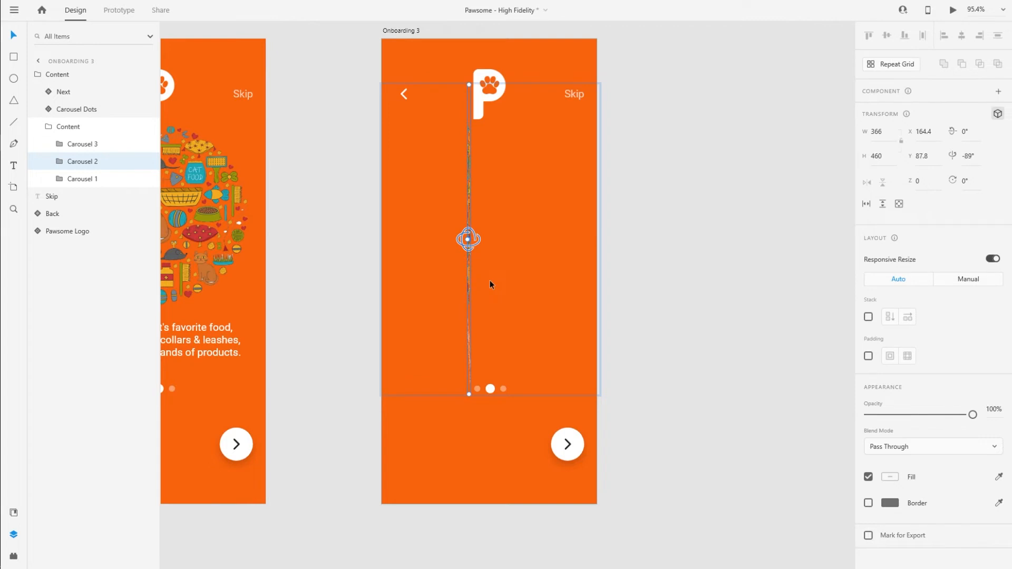
pyautogui.hotkey('shift', 'Left')
pyautogui.hotkey('shift', 'Left')
pyautogui.hotkey('shift', 'Left')
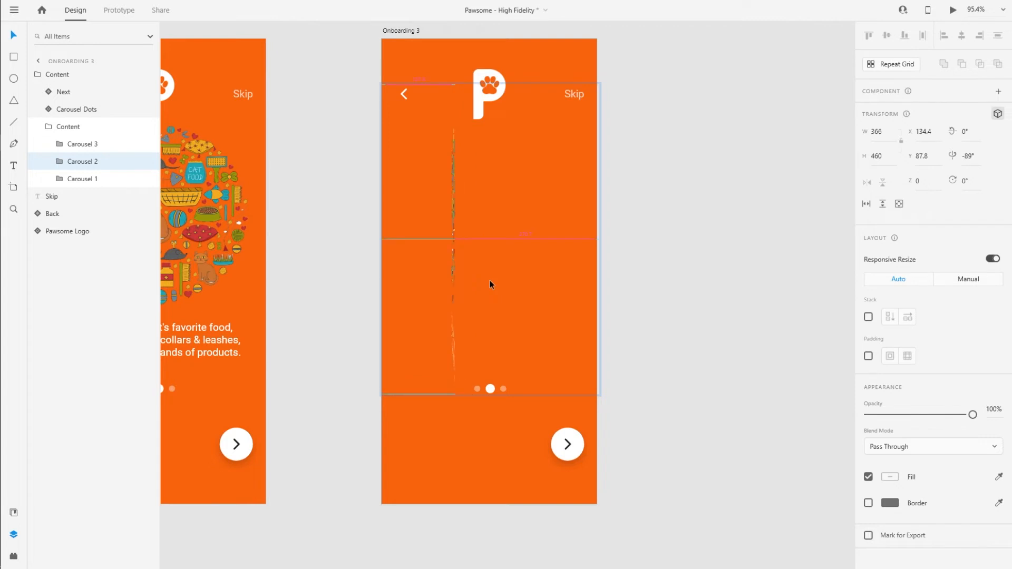
pyautogui.hotkey('shift', 'Left')
pyautogui.hotkey('shift', 'Left')
pyautogui.hotkey('shift', 'Left')
pyautogui.hotkey('shift', 'Left')
pyautogui.hotkey('shift', 'Left')
pyautogui.hotkey('shift', 'Left')
pyautogui.hotkey('shift', 'Left')
pyautogui.hotkey('shift', 'Left')
pyautogui.hotkey('shift', 'Left')
pyautogui.hotkey('shift', 'Left')
pyautogui.hotkey('shift', 'Left')
pyautogui.hotkey('shift', 'Left')
pyautogui.hotkey('shift', 'Left')
pyautogui.press('Left')
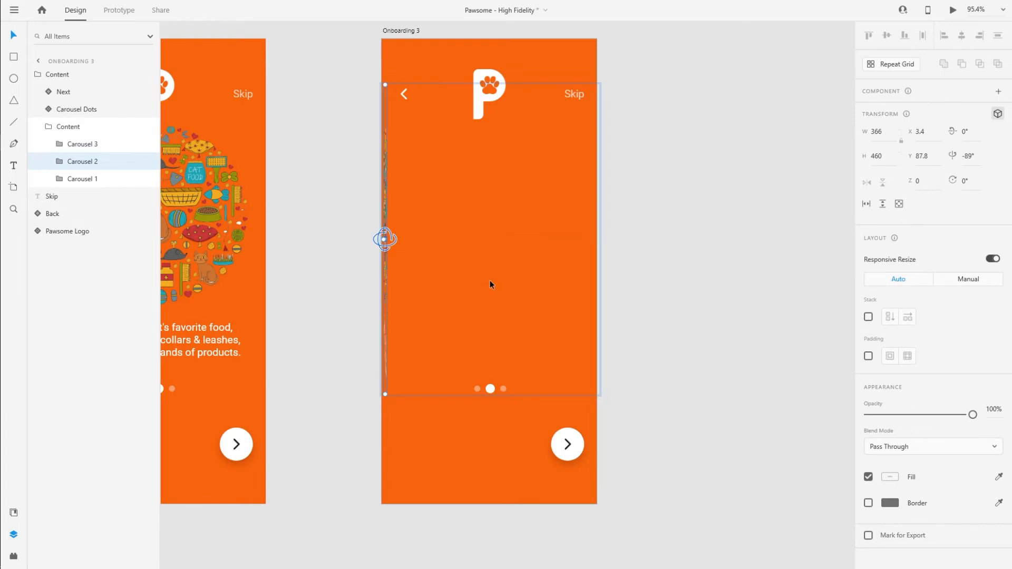
# Set Carousel 3 in Onboarding 3 to 100% opacity and 0° Y rotation, and centre it on the artboard at X 24, Y 156.
pyautogui.moveTo(874, 416); pyautogui.dragTo(973, 415)
pyautogui.click(76, 150)
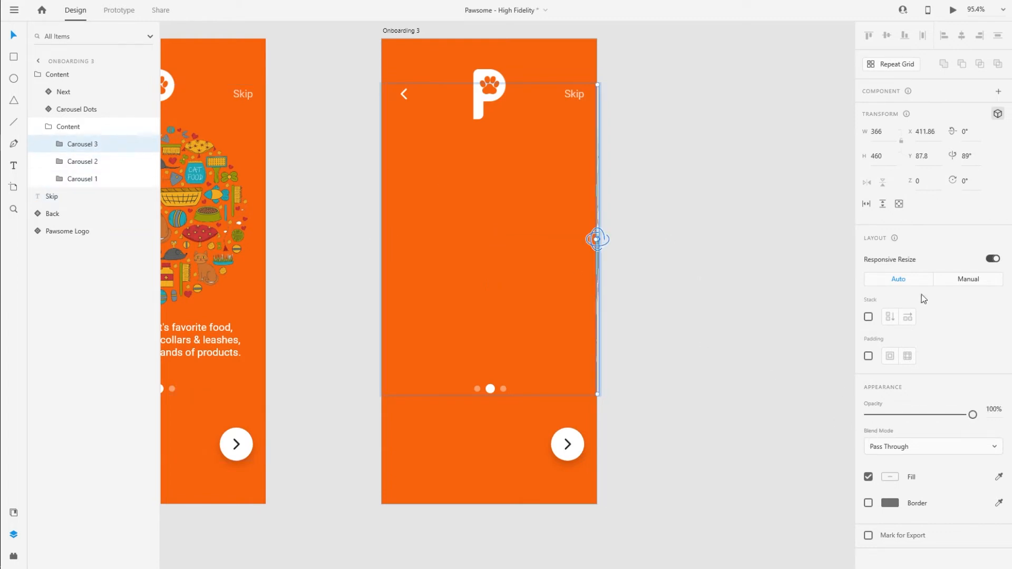
pyautogui.click(970, 157)
pyautogui.write('0')
pyautogui.press('Return')
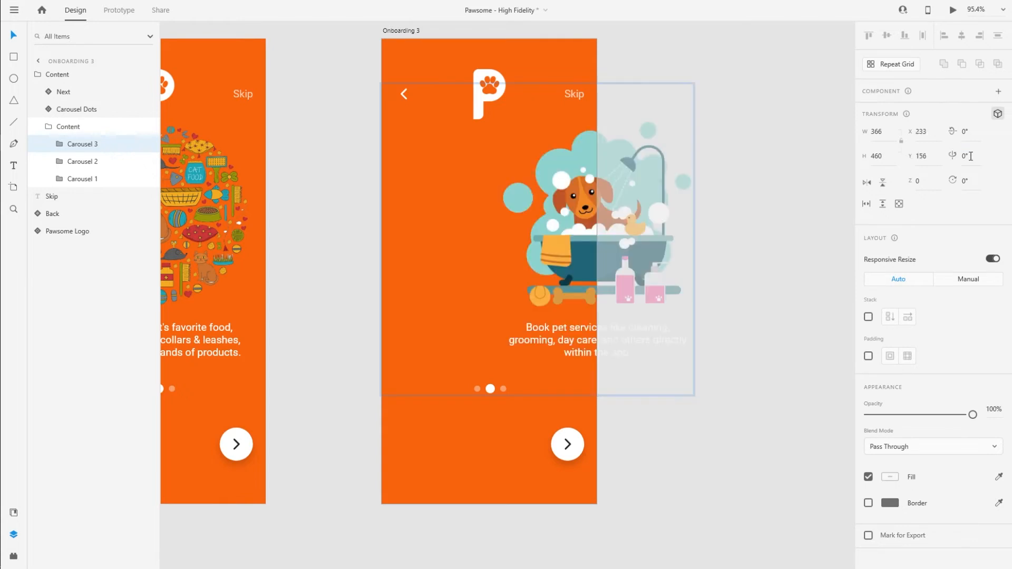
pyautogui.moveTo(582, 222); pyautogui.dragTo(472, 222)
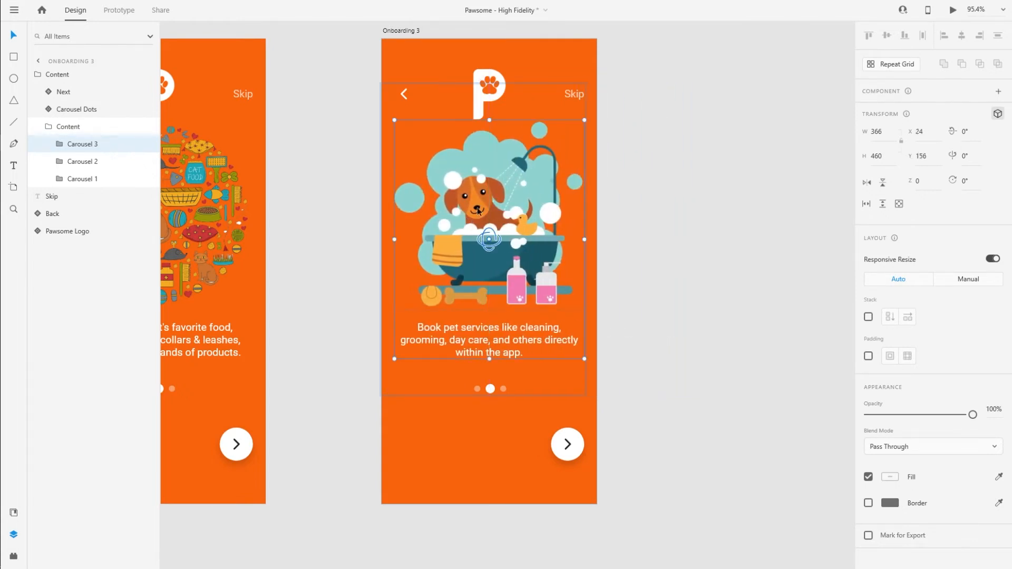
pyautogui.click(489, 454)
# Shrink the middle carousel dot in Onboarding 3 to 12 × 12 and set its opacity to 40%.
pyautogui.scroll(10, 507, 393)
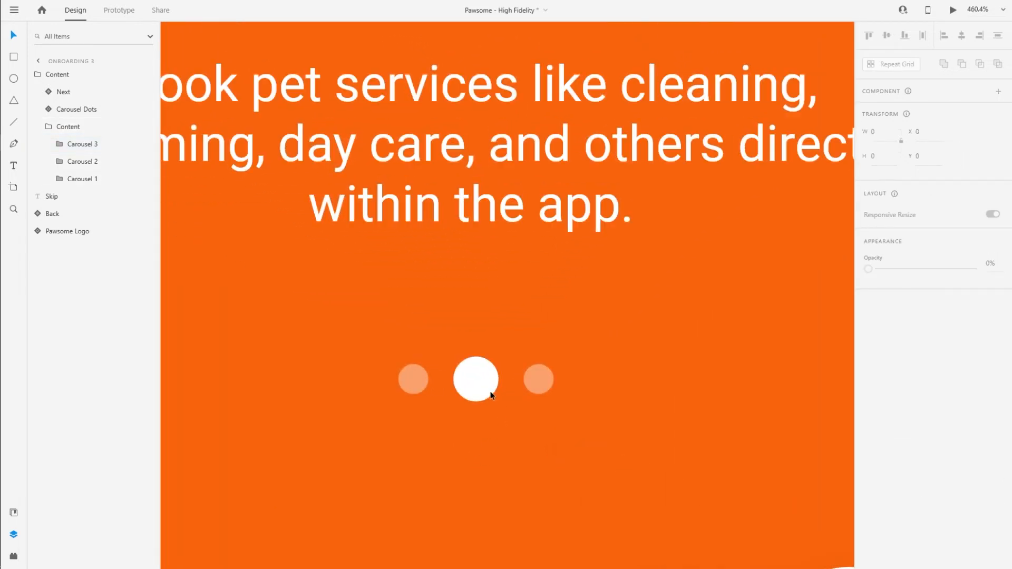
pyautogui.click(483, 385)
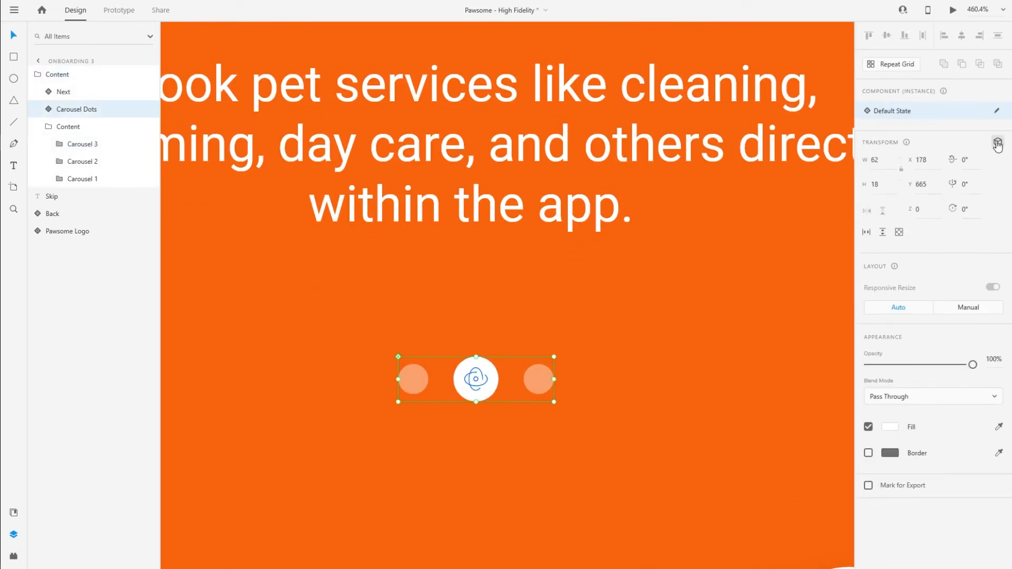
pyautogui.scroll(4, 478, 389)
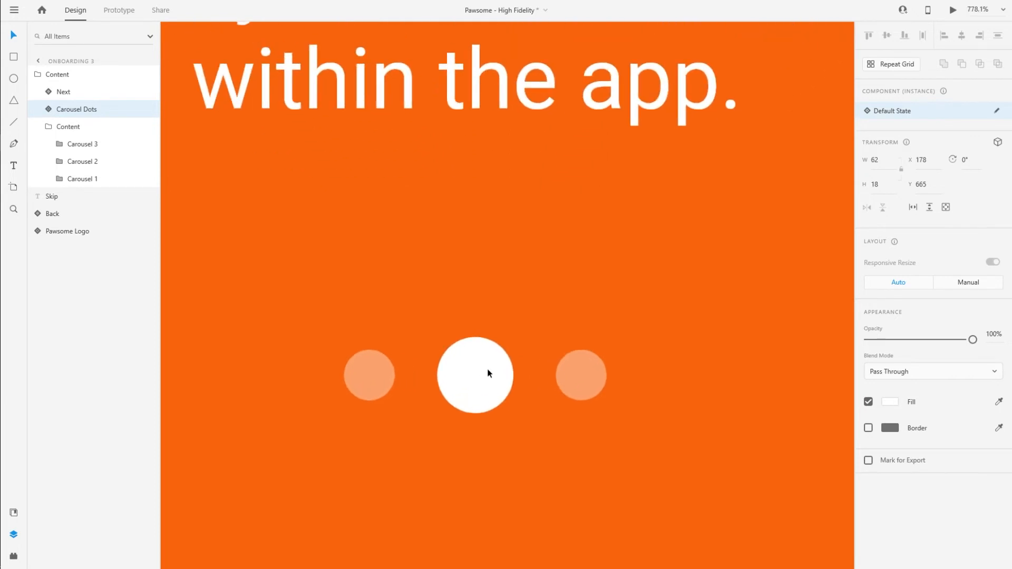
pyautogui.doubleClick(489, 374)
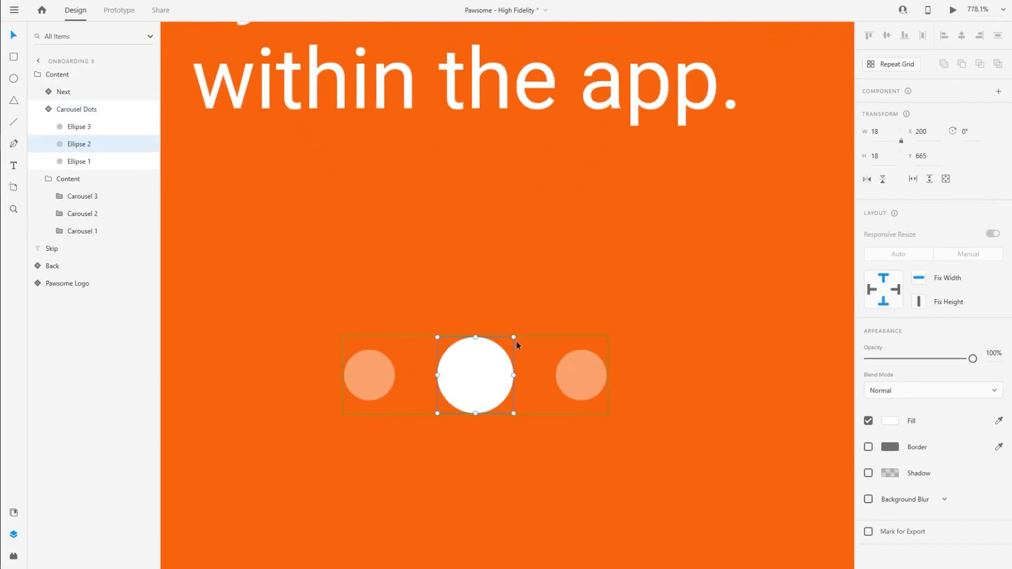
pyautogui.moveTo(514, 338); pyautogui.dragTo(500, 349)
pyautogui.click(994, 357)
pyautogui.write('40')
pyautogui.press('Return')
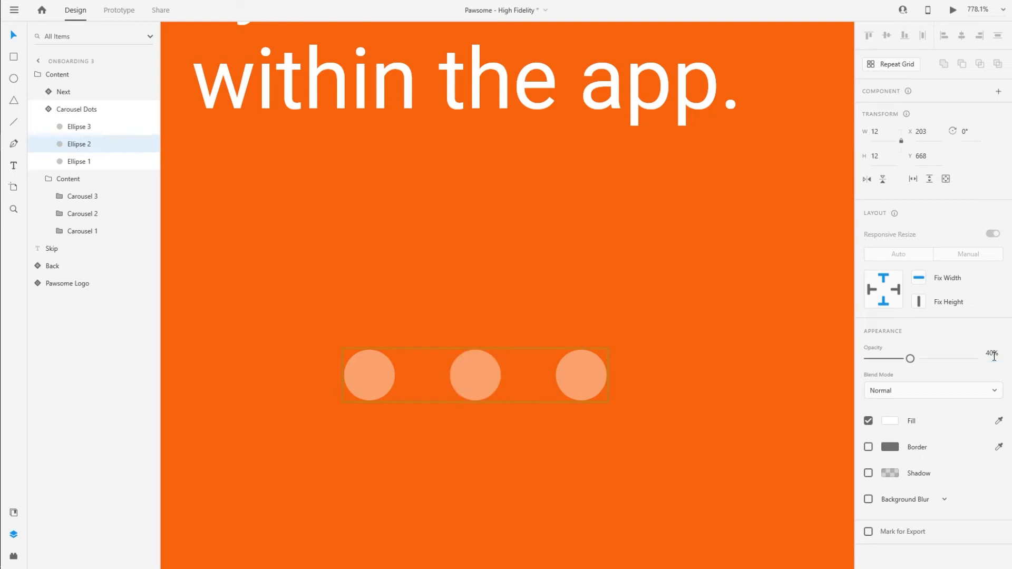
# Enlarge the third carousel dot in Onboarding 3 to 18 × 18 and raise its opacity to 100%.
pyautogui.click(577, 373)
pyautogui.moveTo(608, 349); pyautogui.dragTo(621, 339)
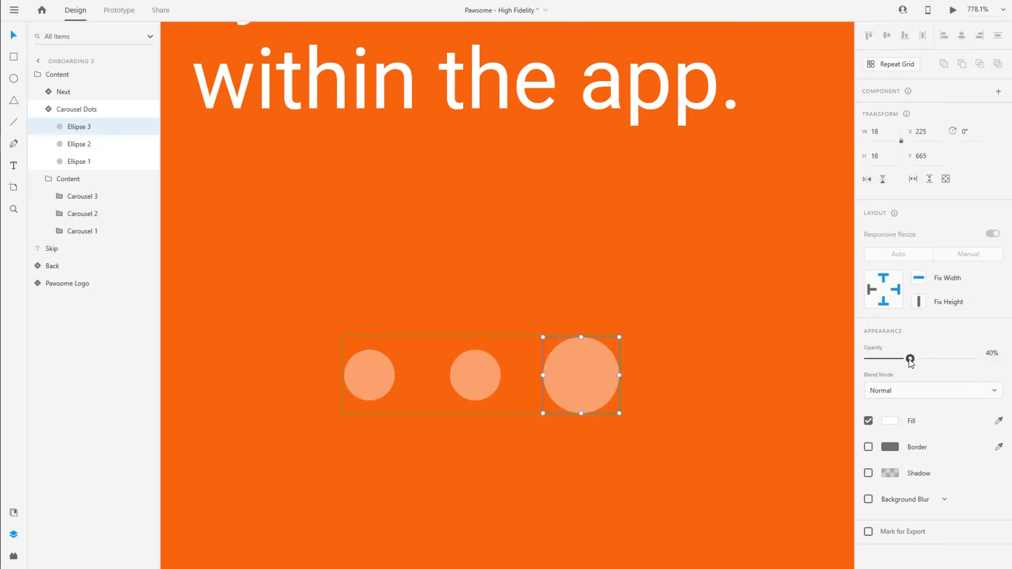
pyautogui.moveTo(910, 358); pyautogui.dragTo(973, 359)
pyautogui.scroll(-3, 504, 349)
pyautogui.scroll(-10, 504, 349)
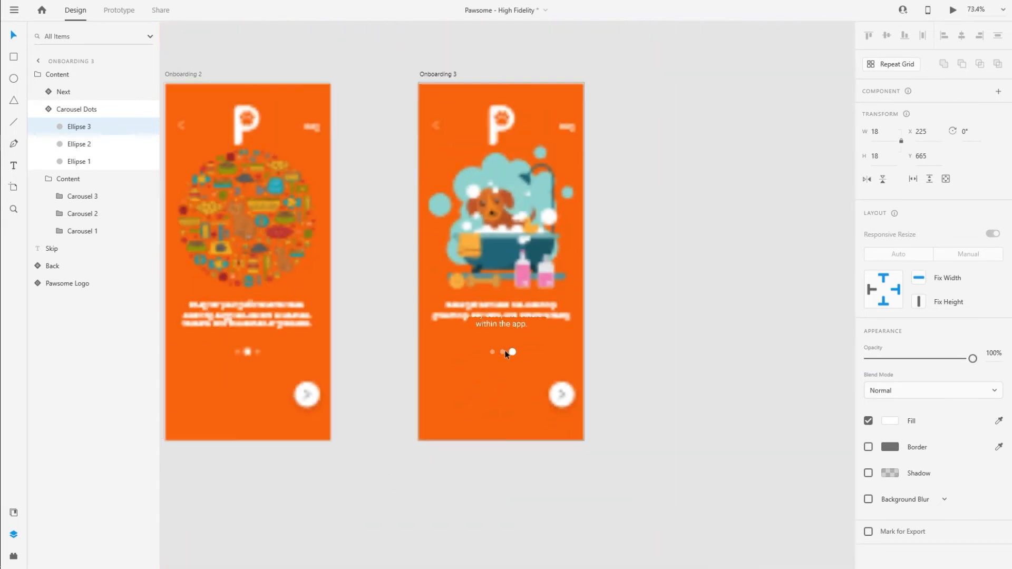
# Move the Onboarding 2 artboard beside Onboarding 1, at X 2216.
pyautogui.click(475, 421)
pyautogui.scroll(-2, 328, 379)
pyautogui.moveTo(314, 441); pyautogui.dragTo(765, 400)
pyautogui.moveTo(743, 409); pyautogui.dragTo(583, 413)
pyautogui.click(500, 100)
pyautogui.moveTo(500, 100); pyautogui.dragTo(455, 101)
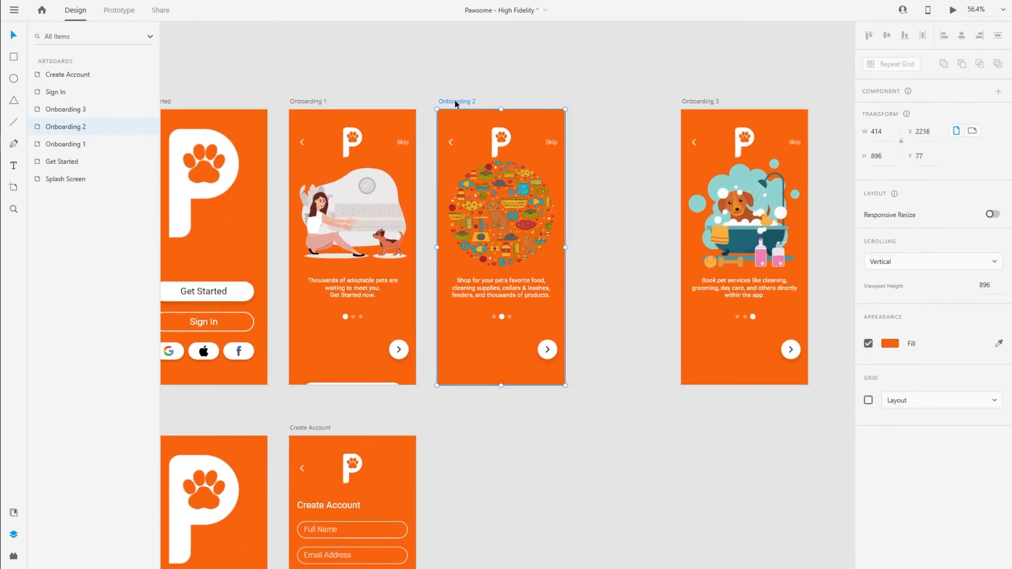
# Move the Onboarding 3 artboard beside Onboarding 2, at X 2700 with the same gap.
pyautogui.moveTo(683, 102); pyautogui.dragTo(591, 100)
pyautogui.moveTo(739, 124); pyautogui.dragTo(814, 115)
pyautogui.hotkey('ctrl', '0')
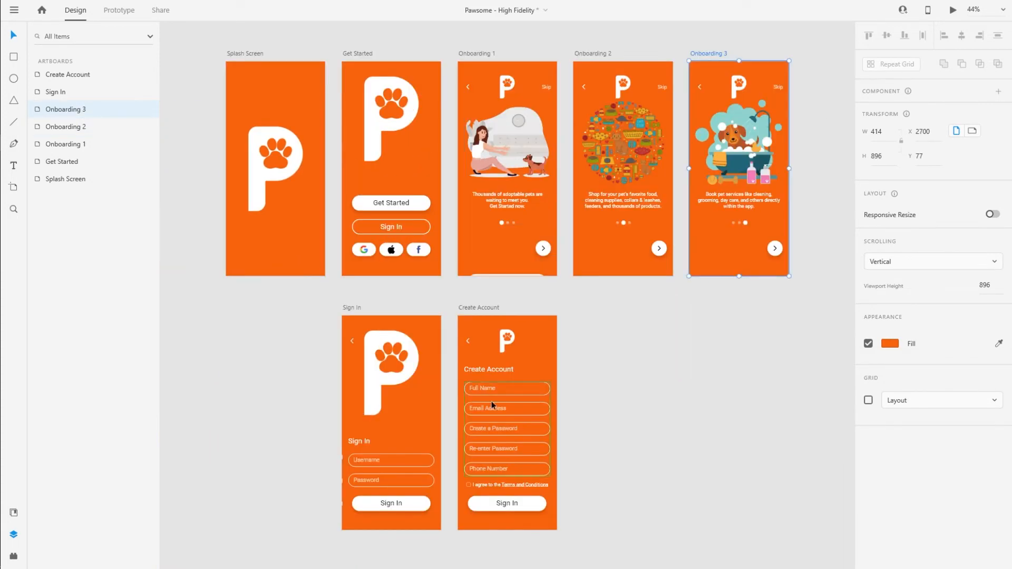
pyautogui.click(663, 435)
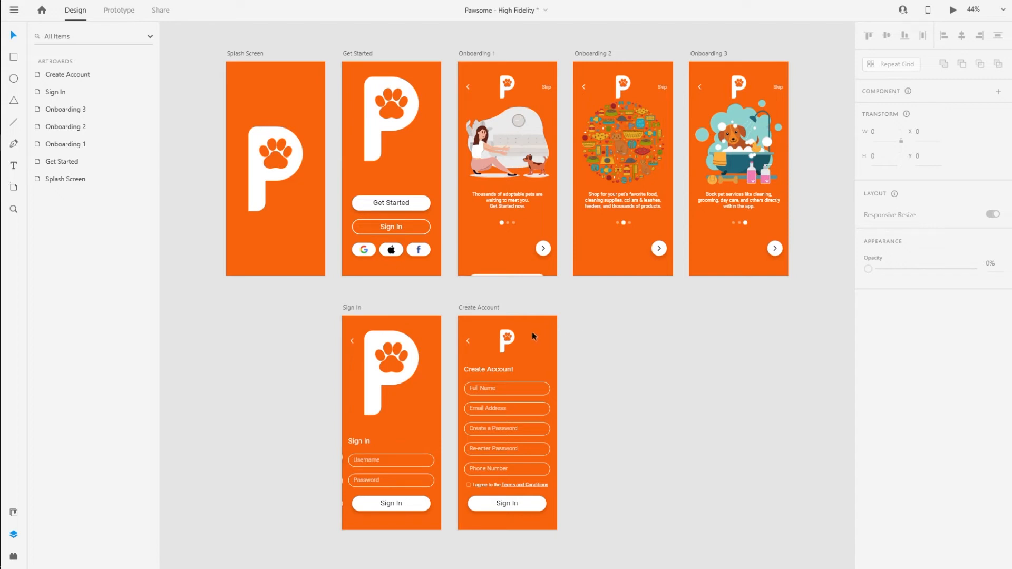
# Switch to prototyping and make the Splash Screen artboard the home screen of the flow.
pyautogui.click(113, 11)
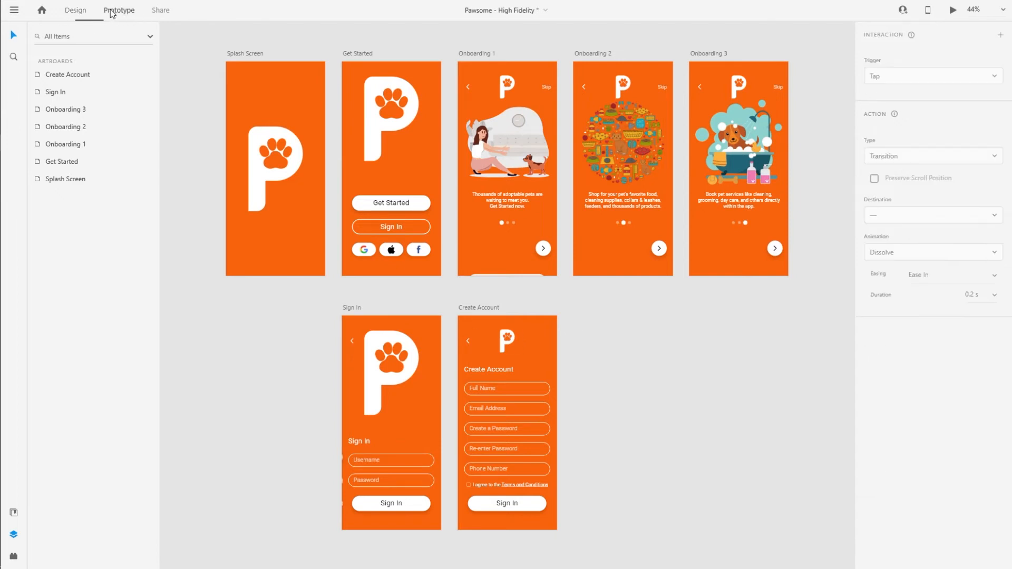
pyautogui.click(262, 101)
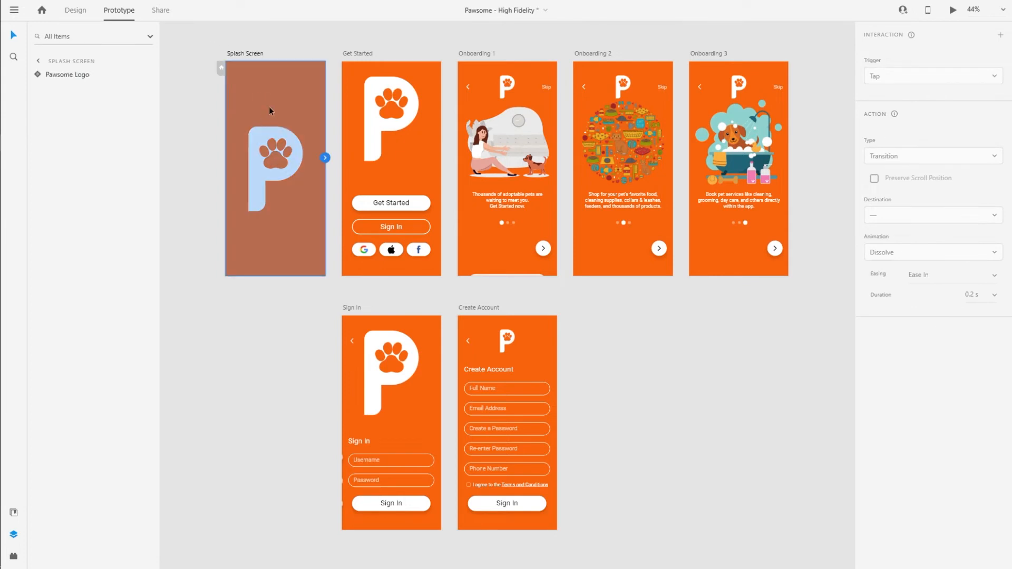
pyautogui.click(222, 69)
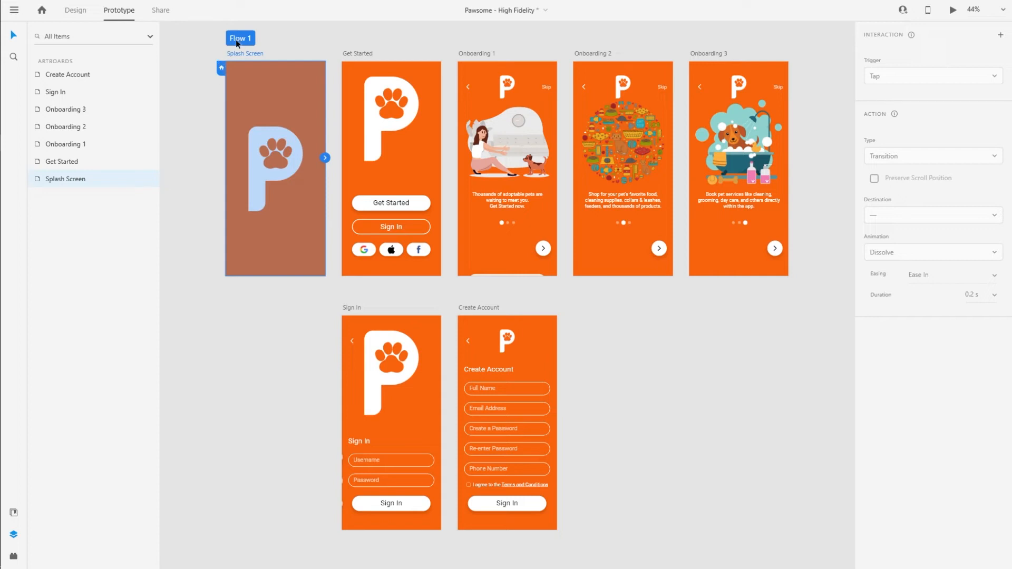
# Link the Splash Screen artboard to Get Started with a Tap trigger and the Auto-Animate action.
pyautogui.moveTo(325, 157); pyautogui.dragTo(355, 199)
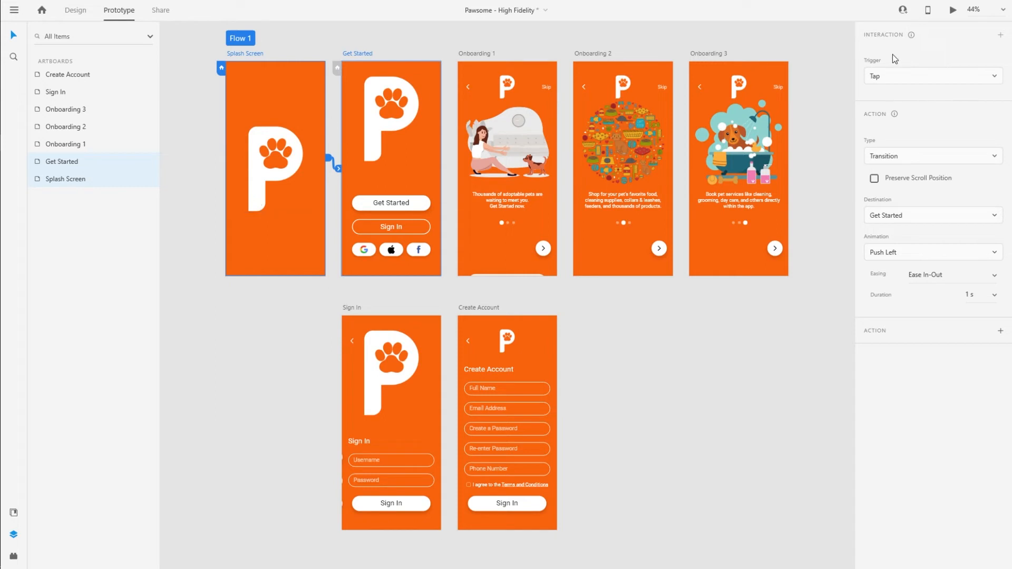
pyautogui.click(885, 77)
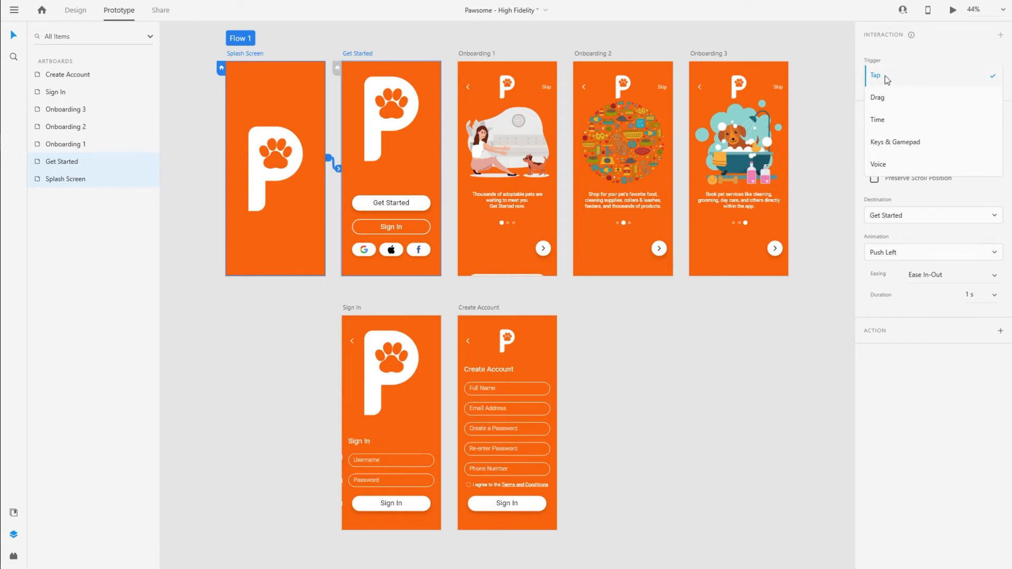
pyautogui.click(890, 79)
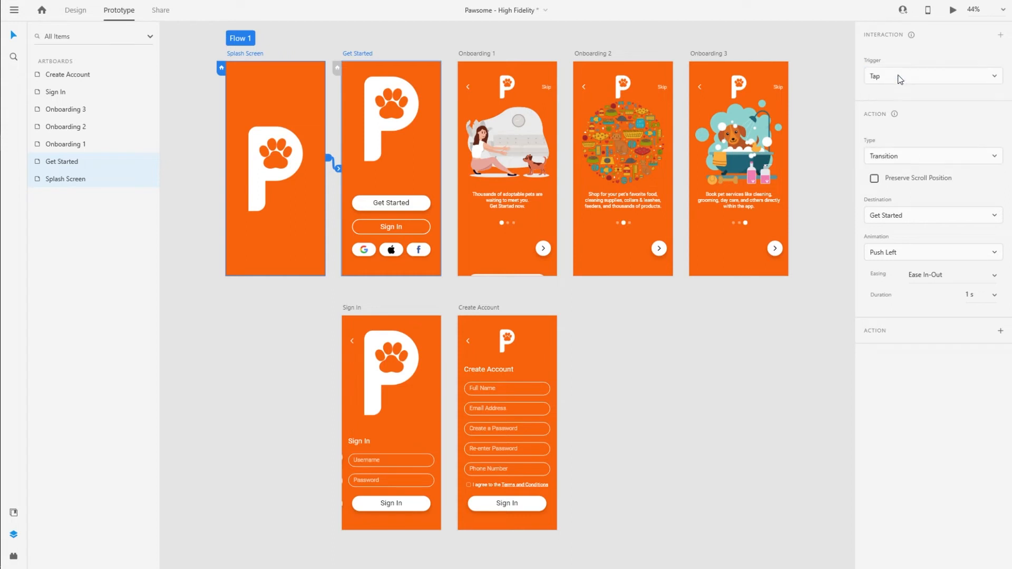
pyautogui.click(878, 158)
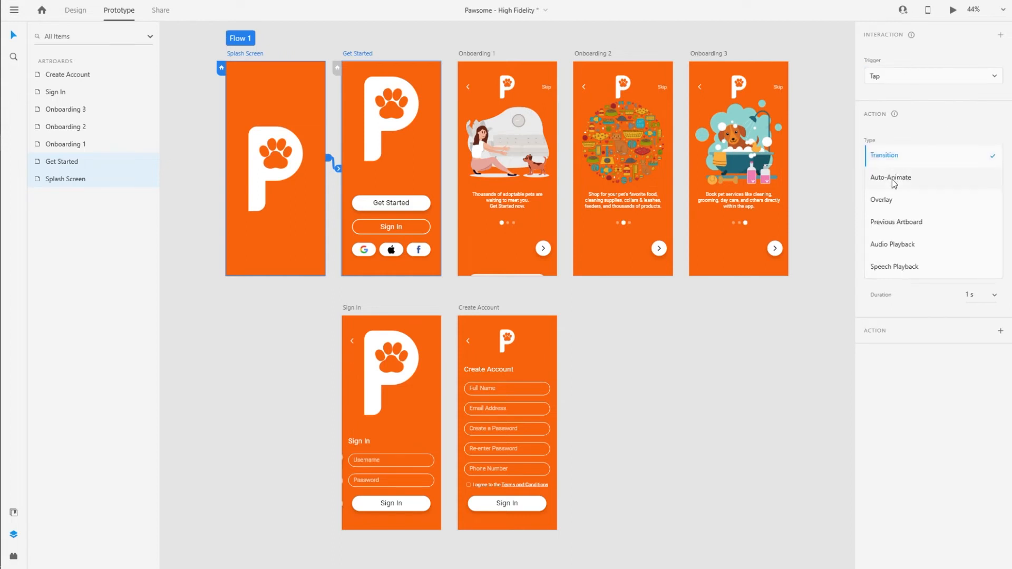
pyautogui.click(892, 176)
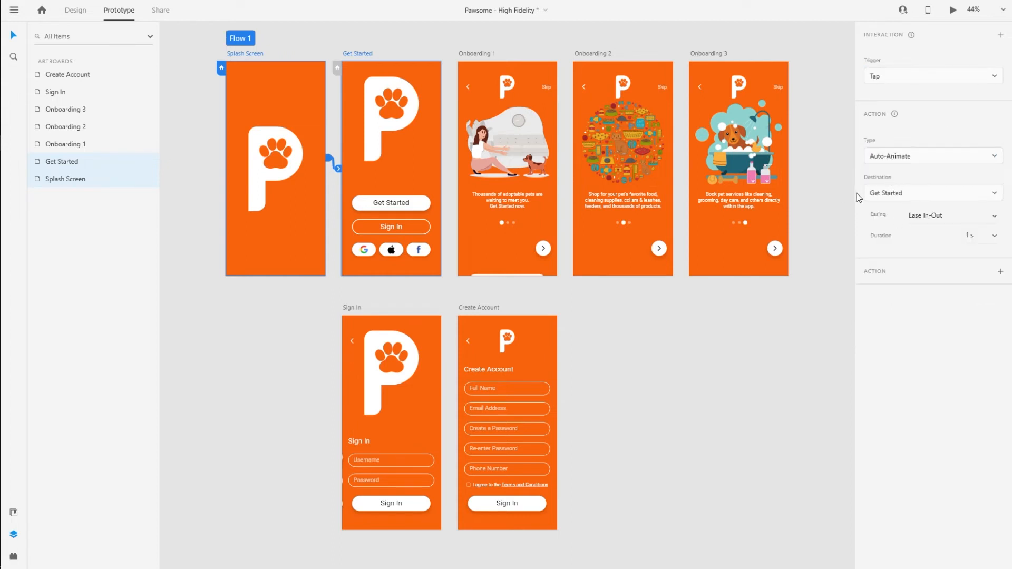
pyautogui.click(663, 326)
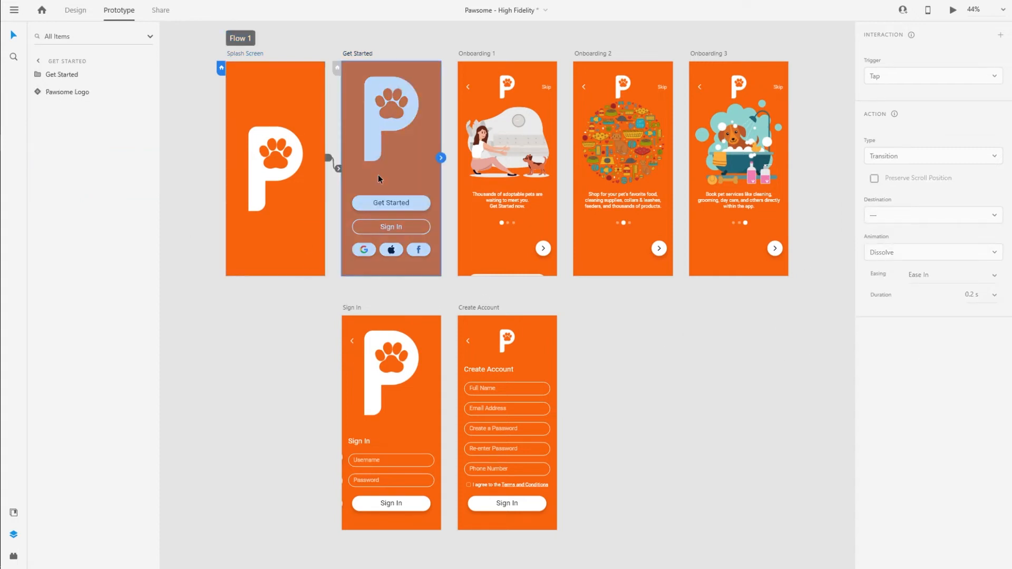
pyautogui.click(280, 268)
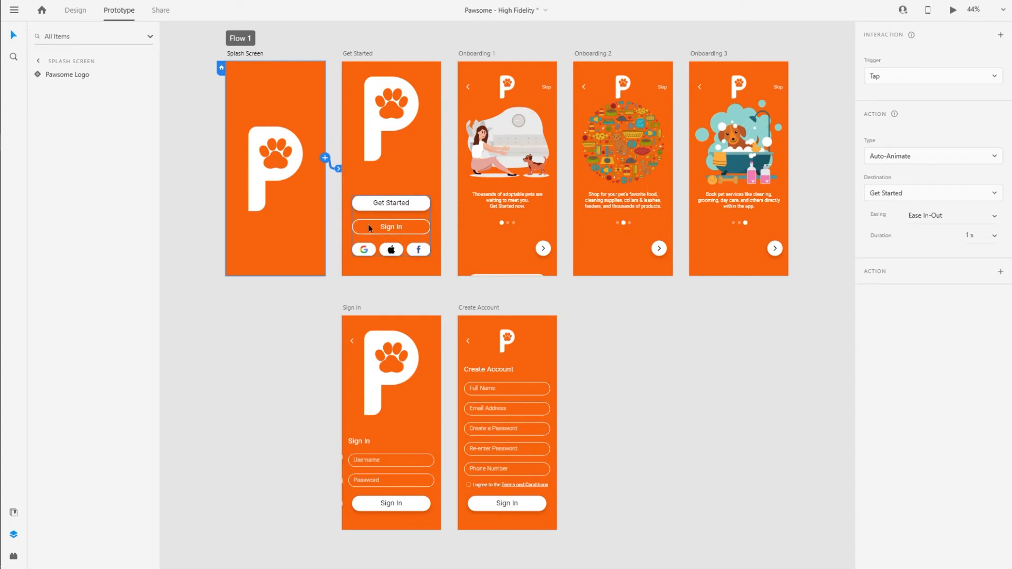
# Copy the Get Started button group into the Splash Screen artboard in design mode and move it below the artboard's lower edge, at Y 890.
pyautogui.scroll(1, 385, 228)
pyautogui.scroll(3, 386, 228)
pyautogui.click(402, 195)
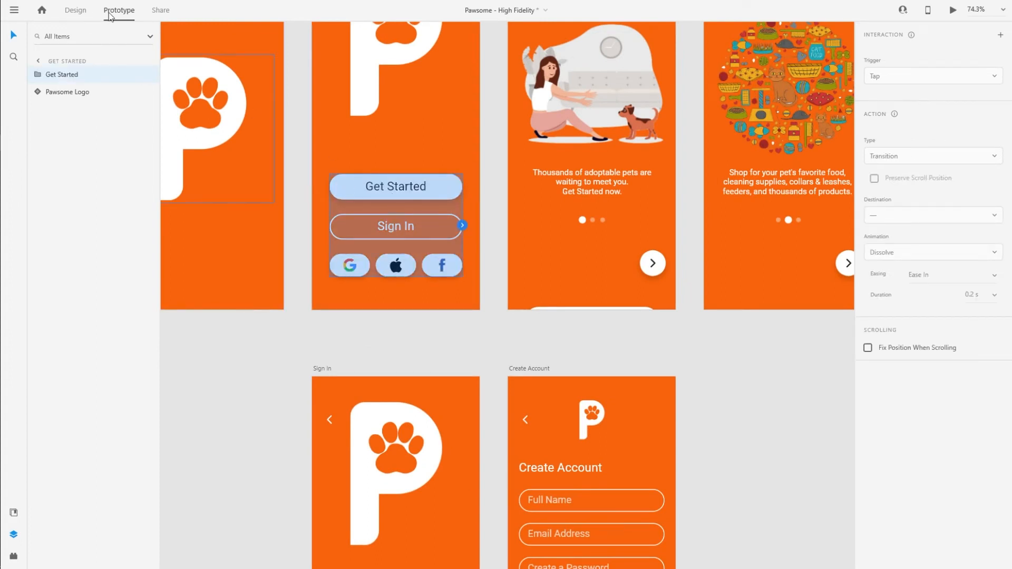
pyautogui.click(77, 12)
pyautogui.moveTo(299, 254); pyautogui.dragTo(480, 193)
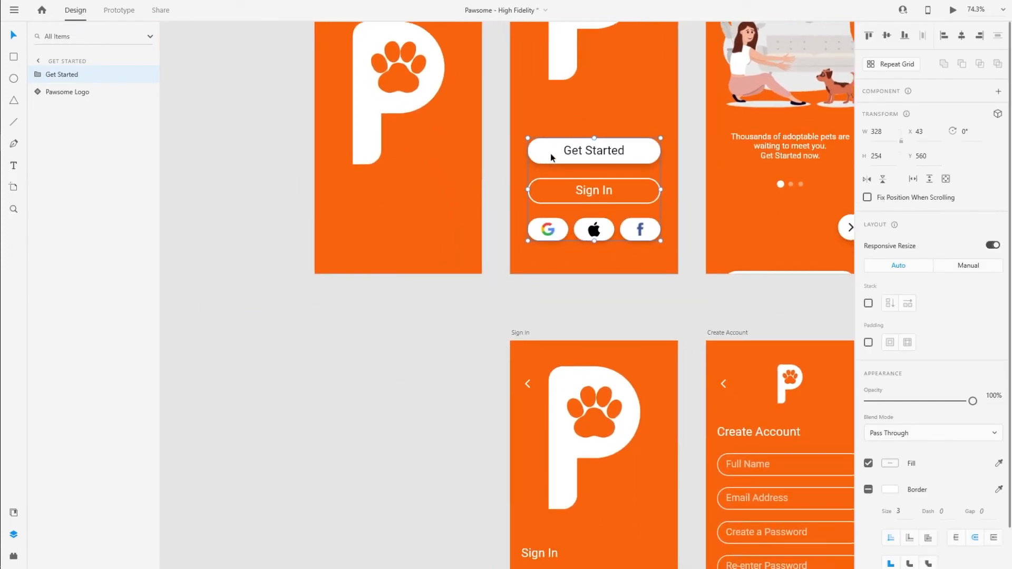
pyautogui.click(423, 218)
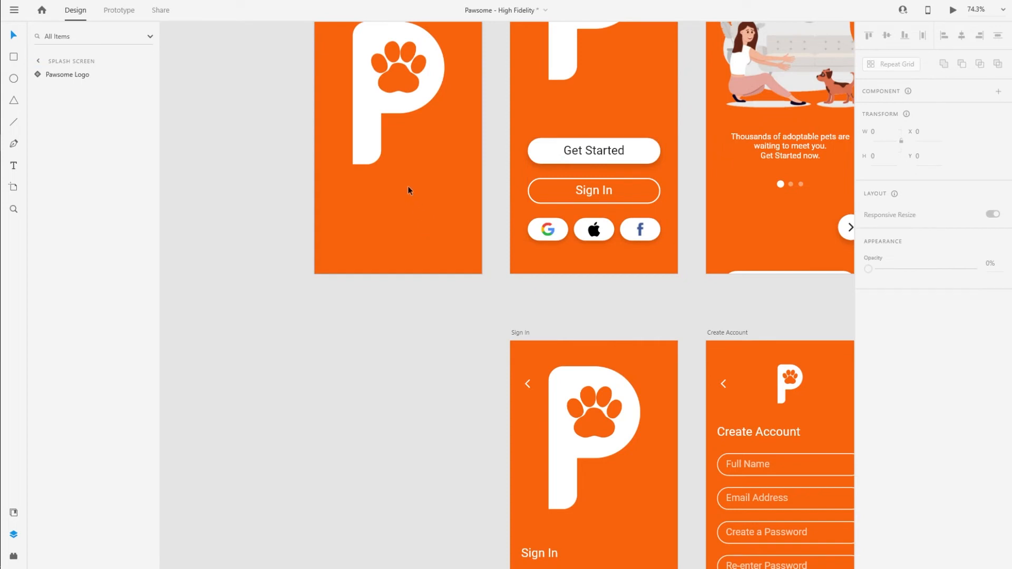
pyautogui.hotkey('ctrl', 'v')
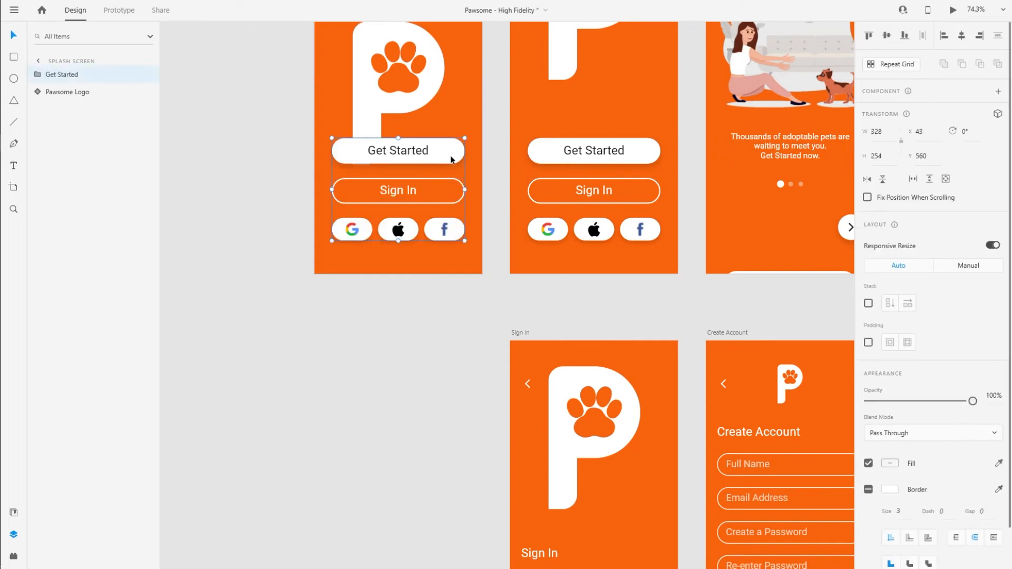
pyautogui.moveTo(453, 159); pyautogui.dragTo(448, 283)
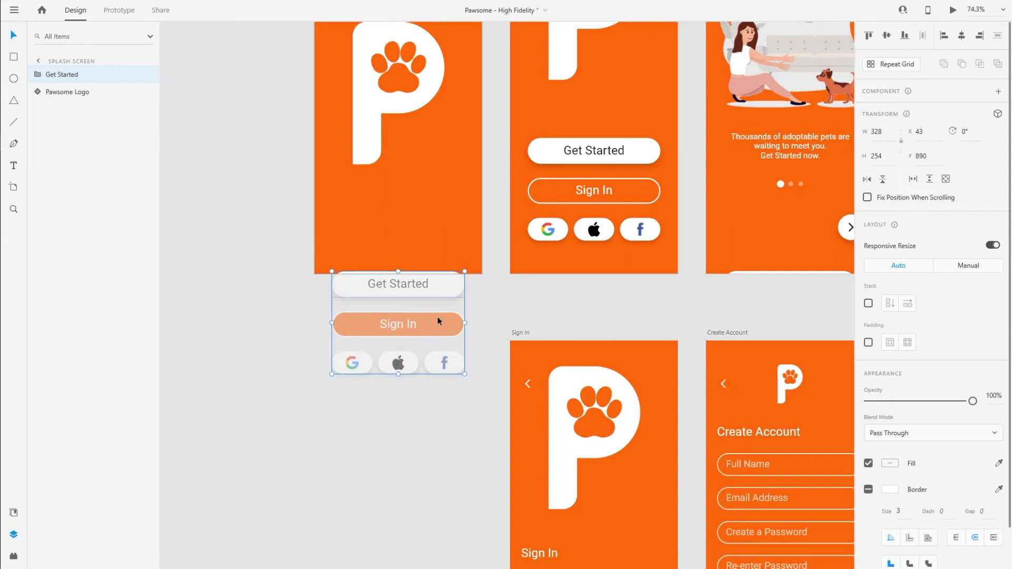
# Expand the copied Get Started group and move its Sign In button and Social Media group down together, bringing Social Media to Y 1204.
pyautogui.click(37, 74)
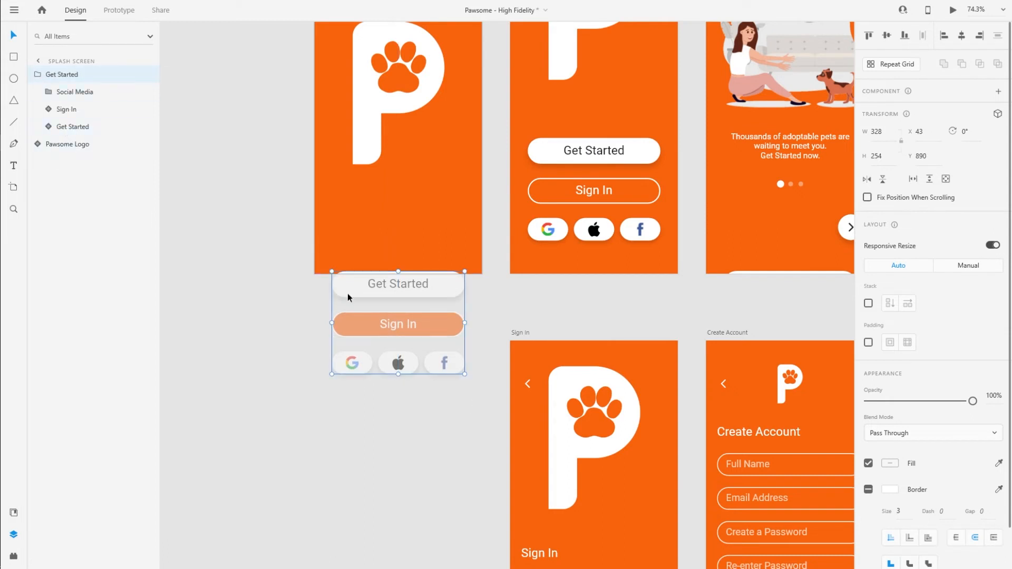
pyautogui.click(66, 109)
pyautogui.keyDown('shift'); pyautogui.click(74, 92); pyautogui.keyUp('shift')
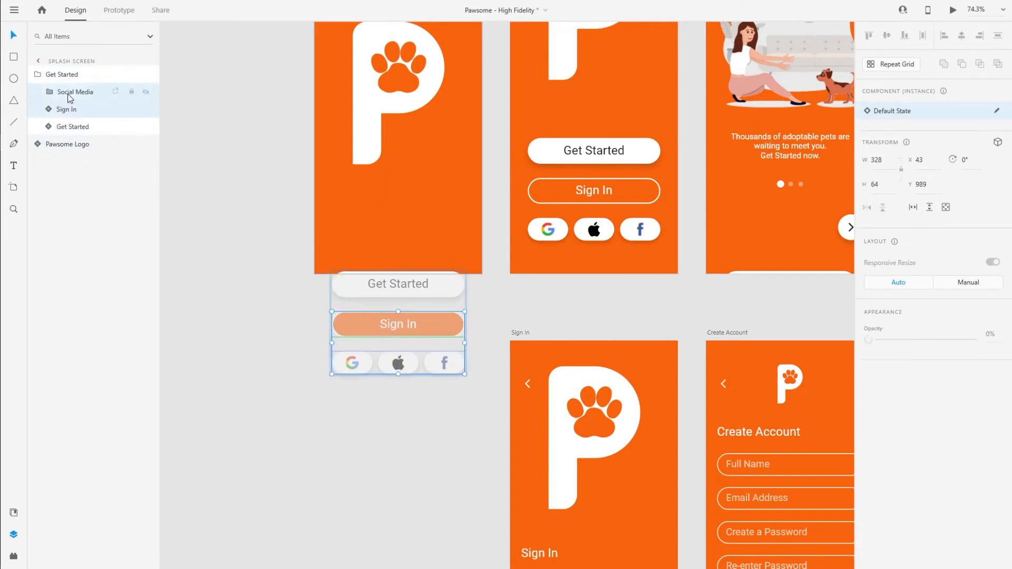
pyautogui.moveTo(447, 331); pyautogui.dragTo(447, 373)
# Move only the Social Media group further down below the Splash Screen, to Y 1367.
pyautogui.keyDown('shift'); pyautogui.click(81, 109); pyautogui.keyUp('shift')
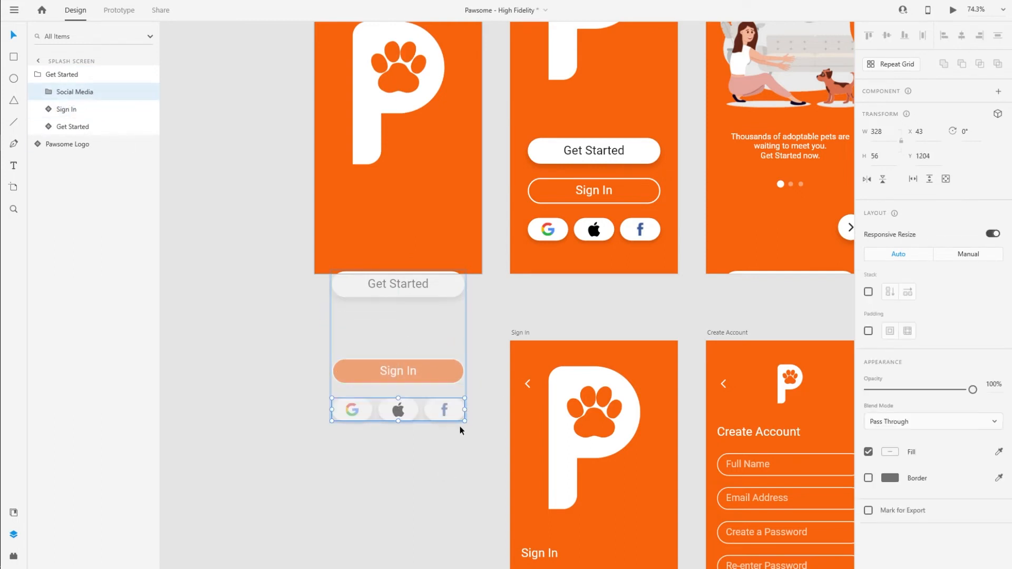
pyautogui.moveTo(457, 414); pyautogui.dragTo(455, 458)
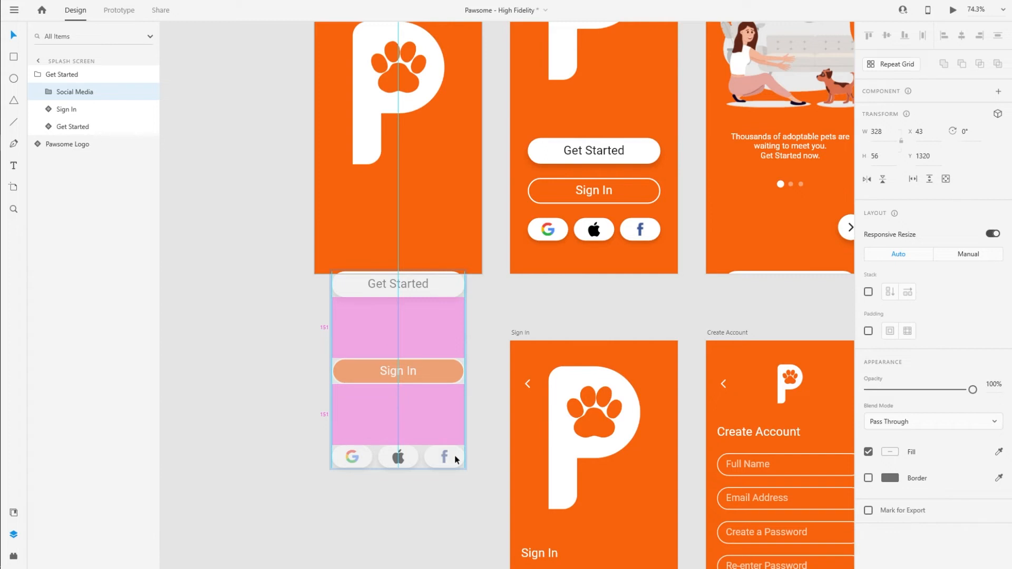
pyautogui.moveTo(455, 460); pyautogui.dragTo(457, 479)
# Expand the copied Social Media group and move its Apple and Facebook buttons down together to Y 1578.
pyautogui.scroll(-10, 456, 477)
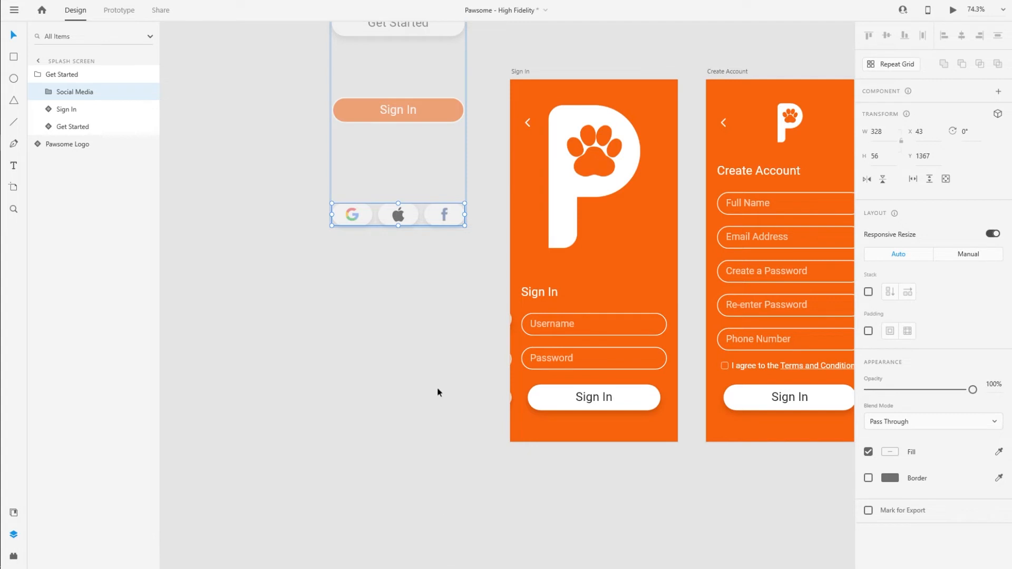
pyautogui.click(49, 92)
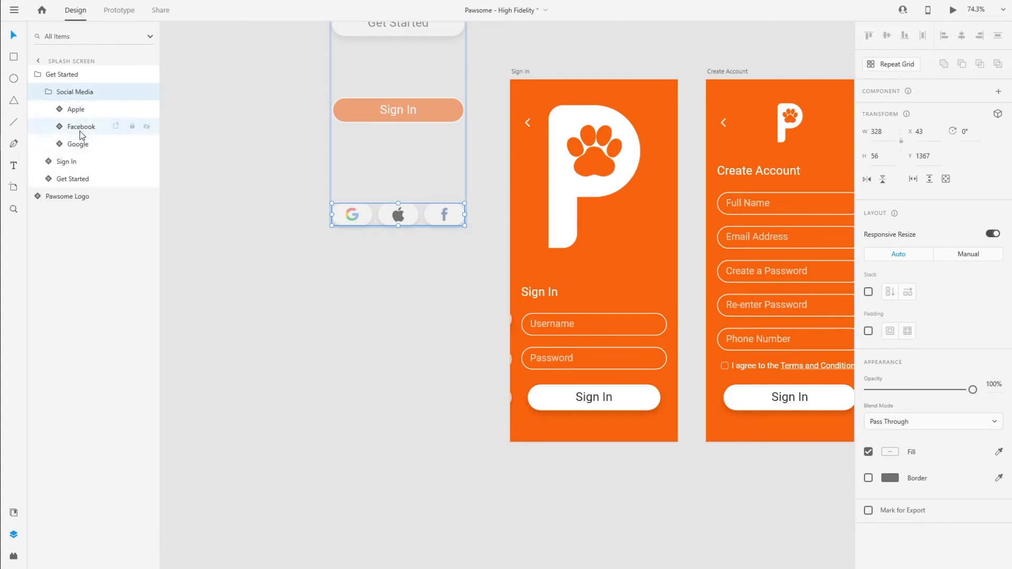
pyautogui.click(80, 128)
pyautogui.keyDown('shift'); pyautogui.click(77, 109); pyautogui.keyUp('shift')
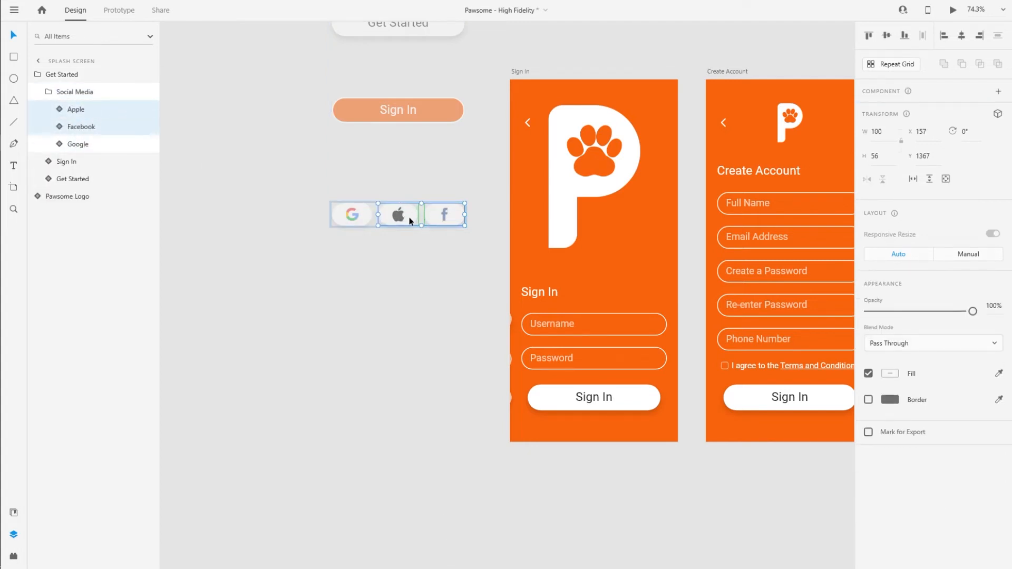
pyautogui.moveTo(410, 212); pyautogui.dragTo(413, 300)
# Move the copied Facebook button further down on its own, to Y 1902.
pyautogui.click(83, 109)
pyautogui.click(79, 127)
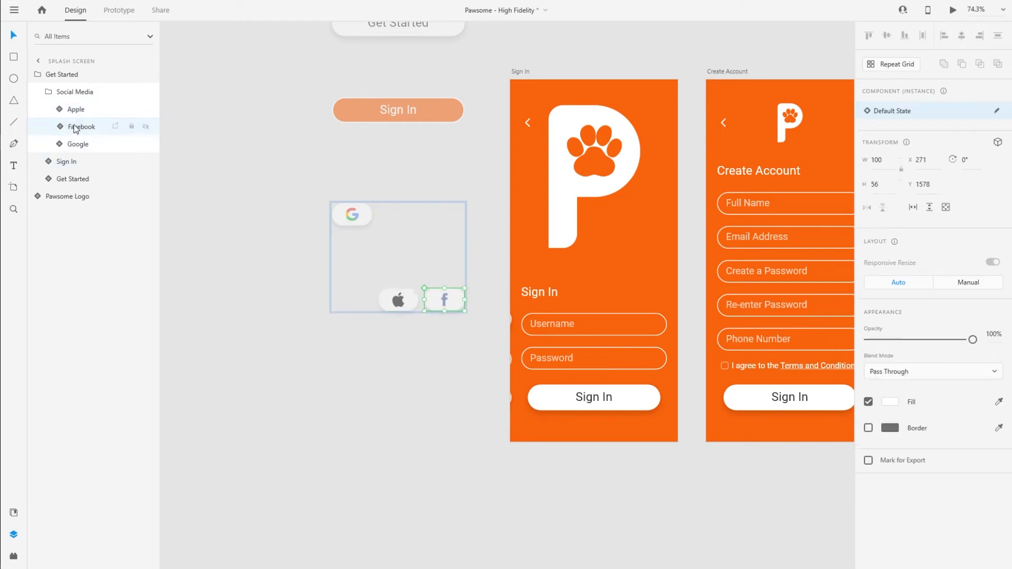
pyautogui.moveTo(454, 298); pyautogui.dragTo(453, 430)
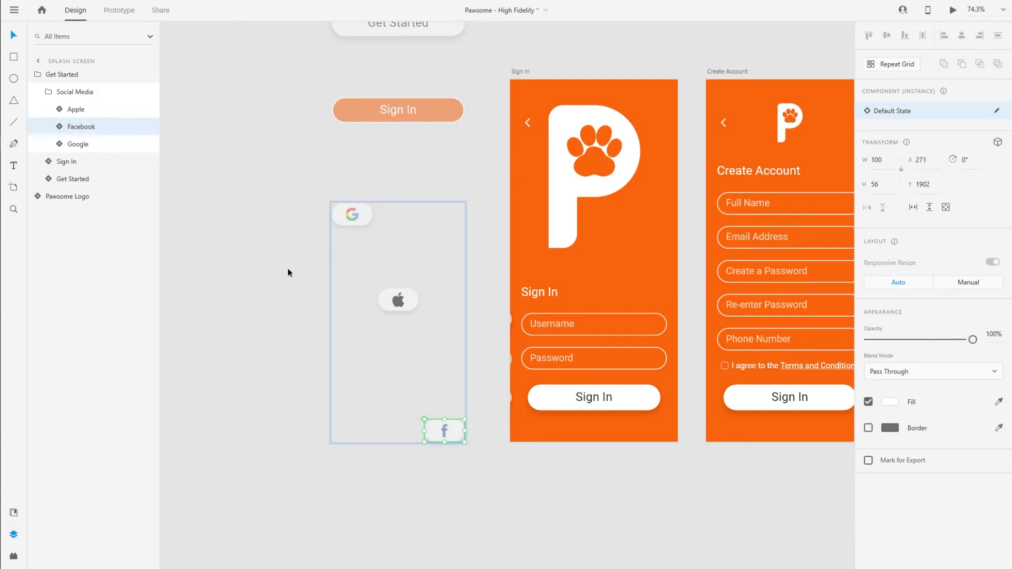
pyautogui.scroll(-5, 307, 264)
pyautogui.click(318, 157)
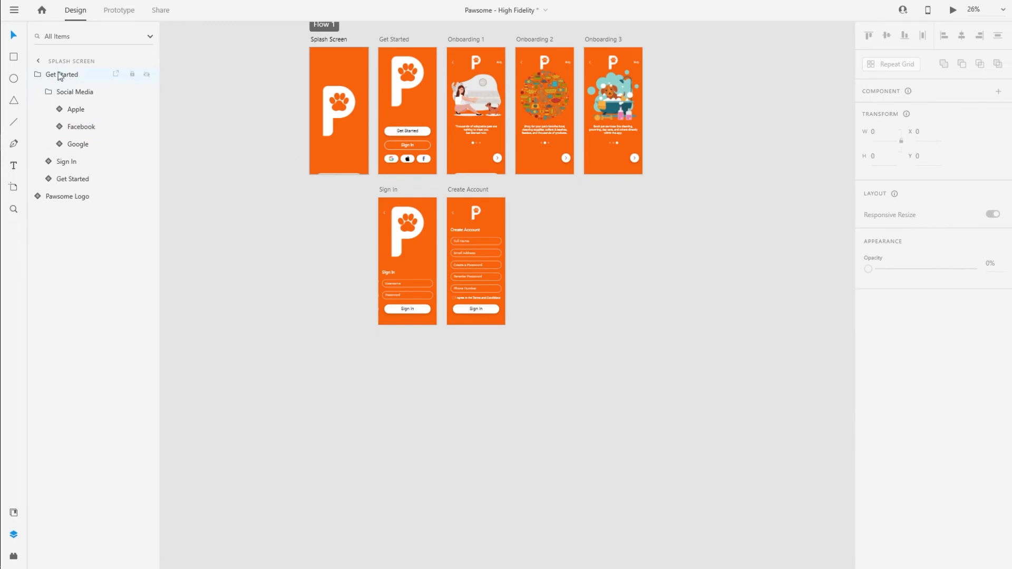
# Collapse the copied Get Started group on the Splash Screen and set the whole group's opacity to 0%.
pyautogui.click(48, 92)
pyautogui.click(37, 74)
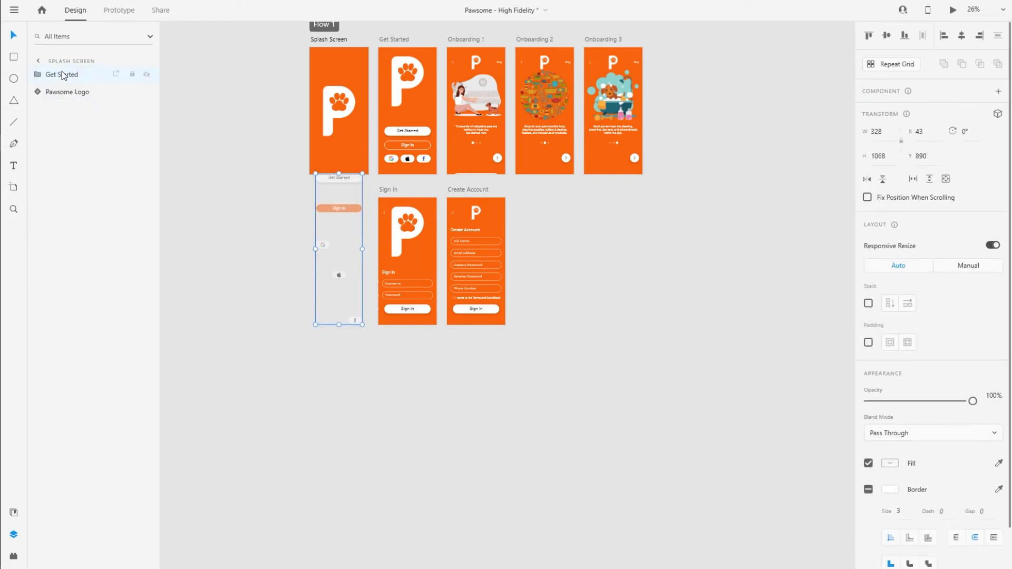
pyautogui.moveTo(973, 401); pyautogui.dragTo(869, 402)
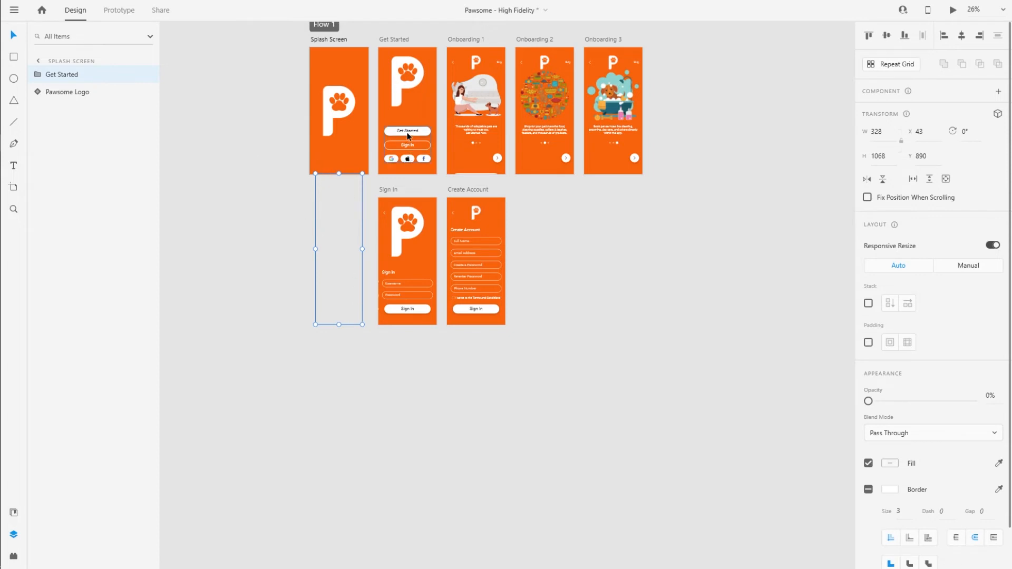
# Preview the prototype from the Splash Screen, replay its transition to Get Started, and close the preview.
pyautogui.click(408, 150)
pyautogui.click(330, 176)
pyautogui.click(321, 158)
pyautogui.scroll(1, 323, 163)
pyautogui.scroll(3, 323, 164)
pyautogui.click(323, 107)
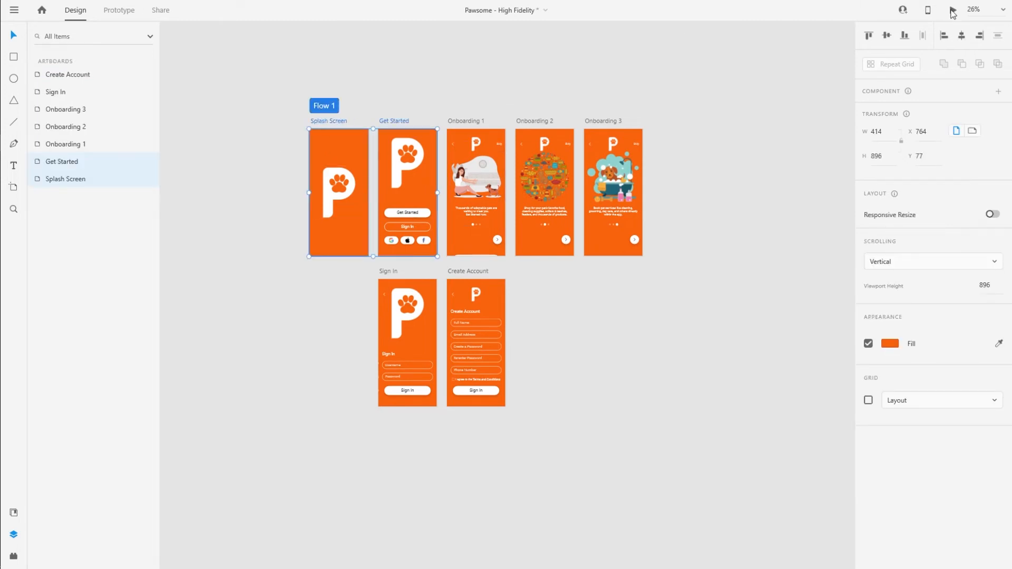
pyautogui.click(954, 10)
pyautogui.moveTo(102, 44); pyautogui.dragTo(468, 25)
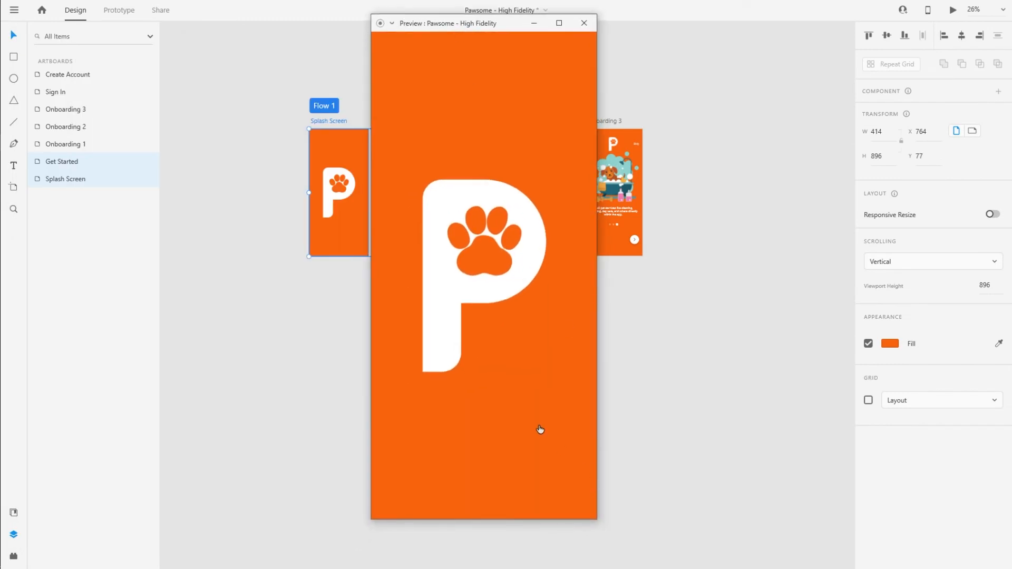
pyautogui.click(556, 378)
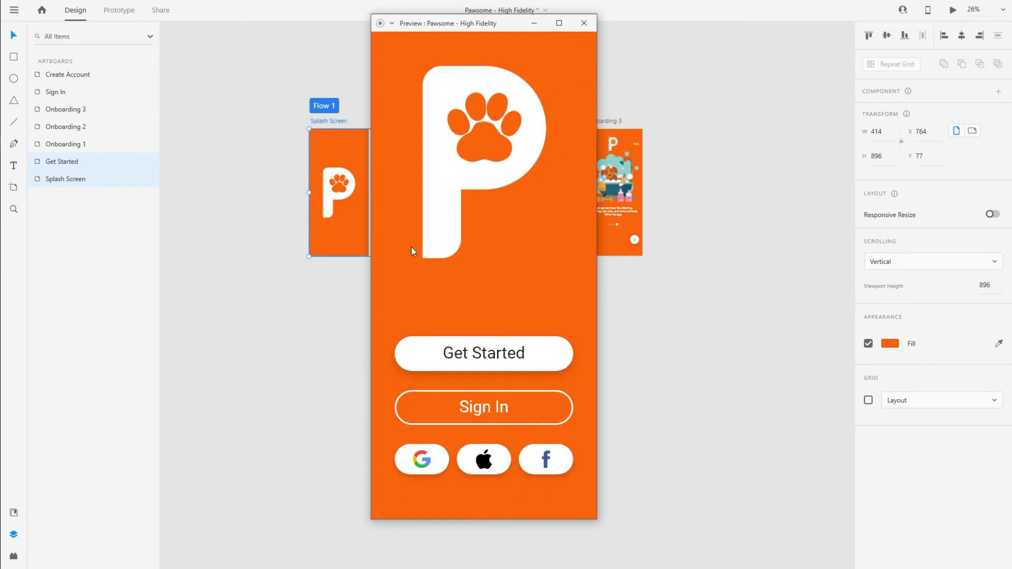
pyautogui.press('Left')
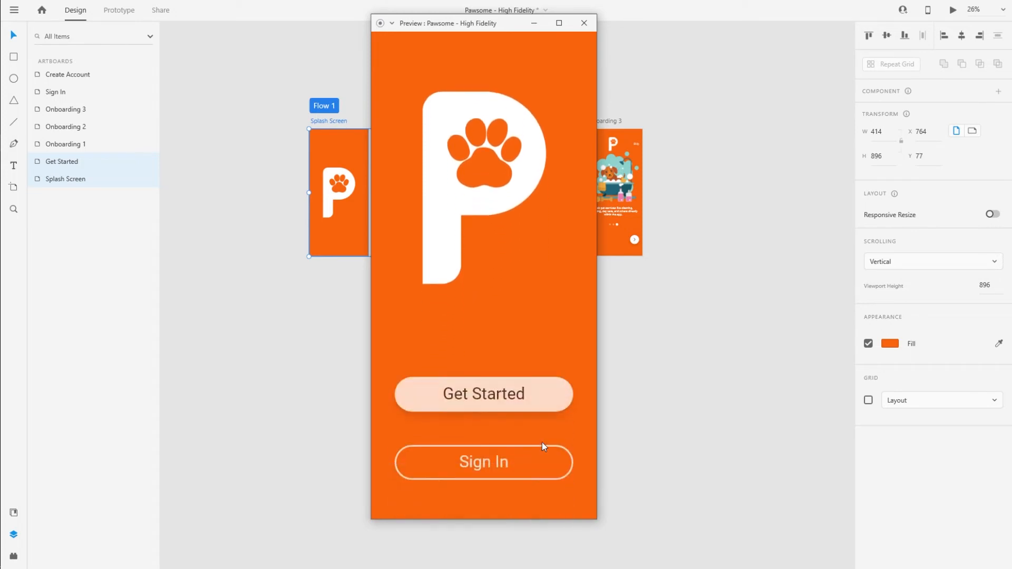
pyautogui.click(577, 24)
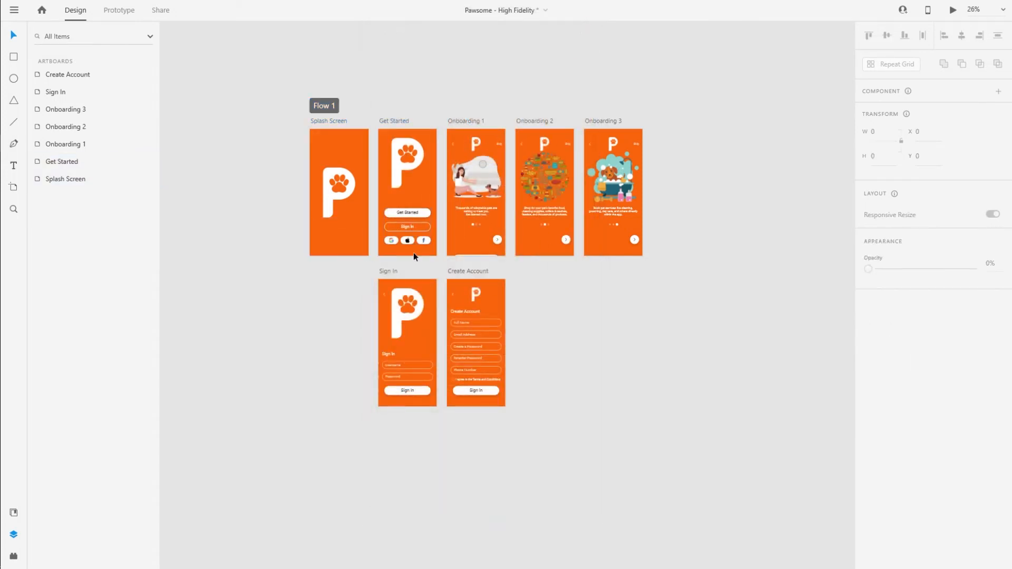
# Link the Get Started button to Onboarding 1 with a Tap-triggered Auto-Animate, Ease In-Out easing and 1 s duration.
pyautogui.scroll(5, 449, 214)
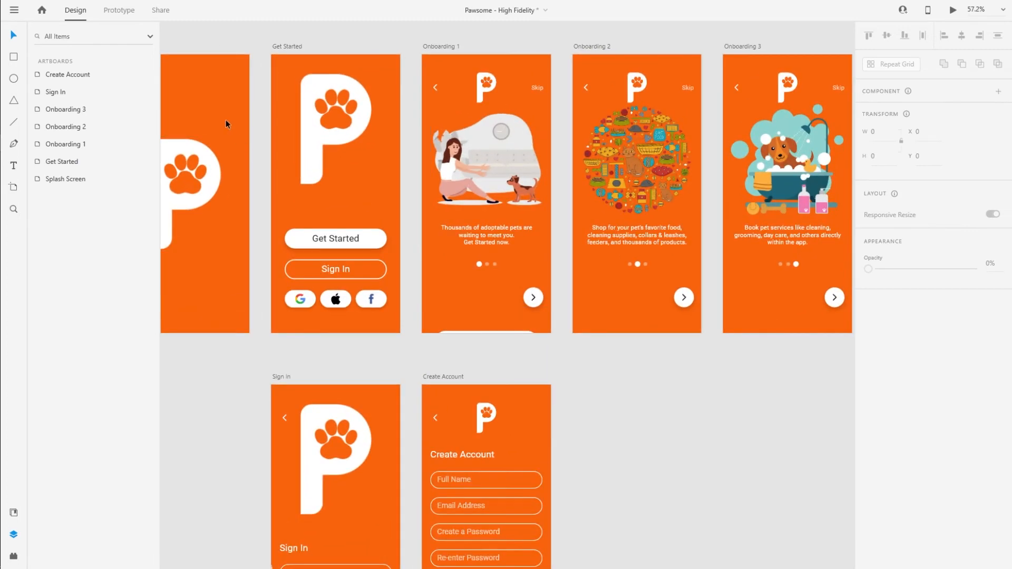
pyautogui.click(283, 45)
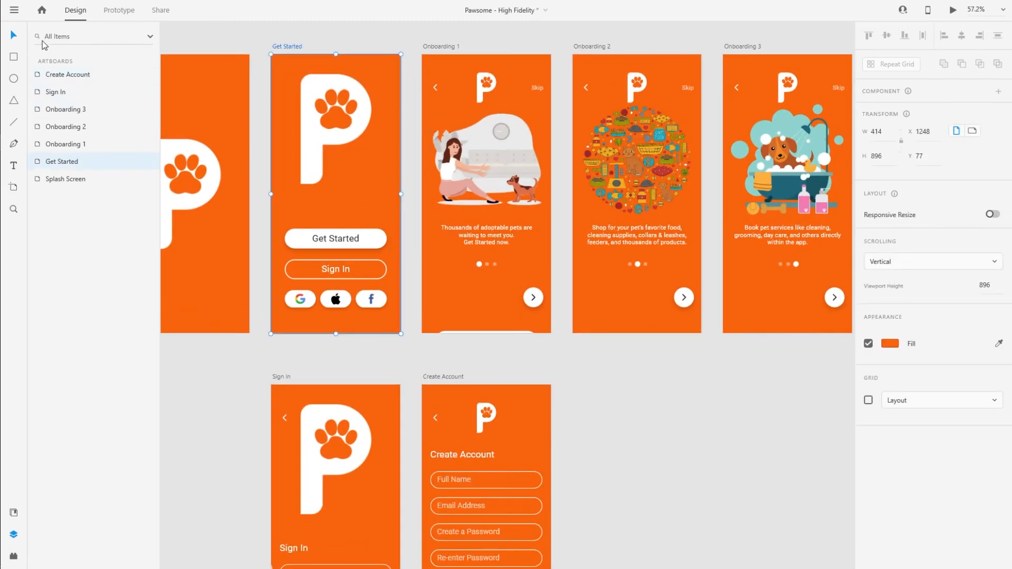
pyautogui.click(118, 12)
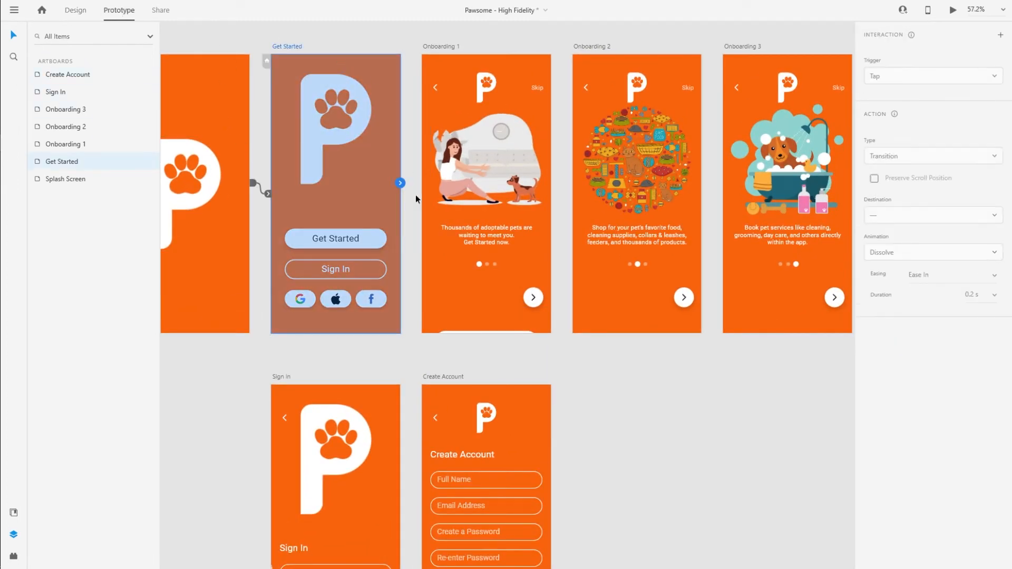
pyautogui.click(333, 240)
pyautogui.click(368, 239)
pyautogui.moveTo(387, 238); pyautogui.dragTo(443, 257)
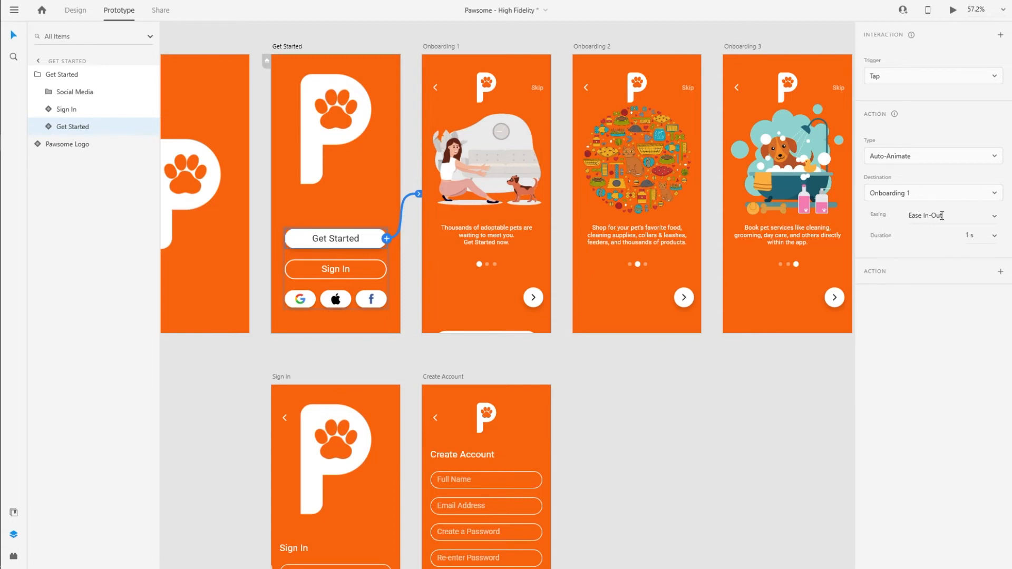
pyautogui.click(680, 359)
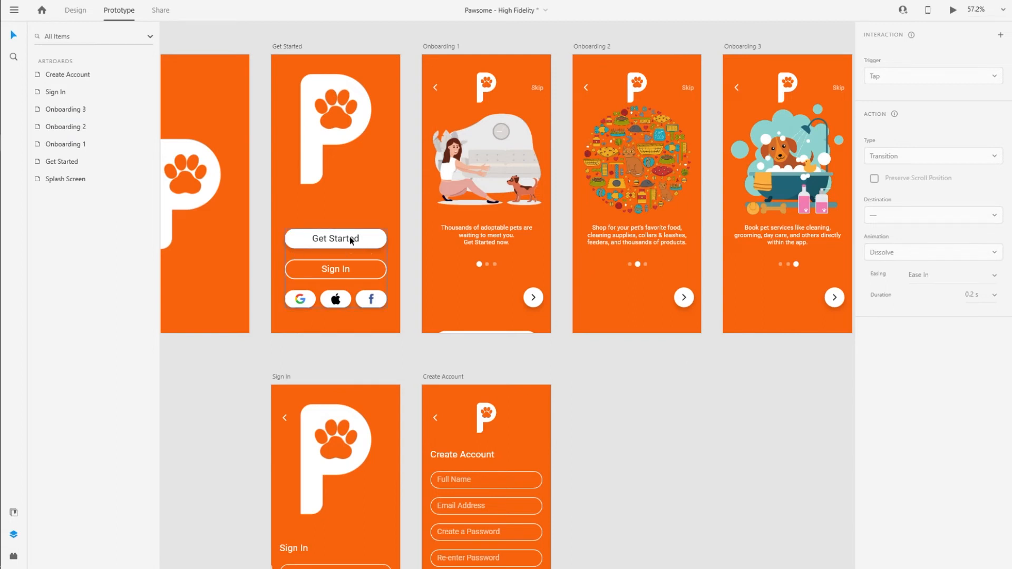
# Preview the Get Started artboard, test its Get Started button's transition to Onboarding 1, and close the preview.
pyautogui.scroll(1, 432, 299)
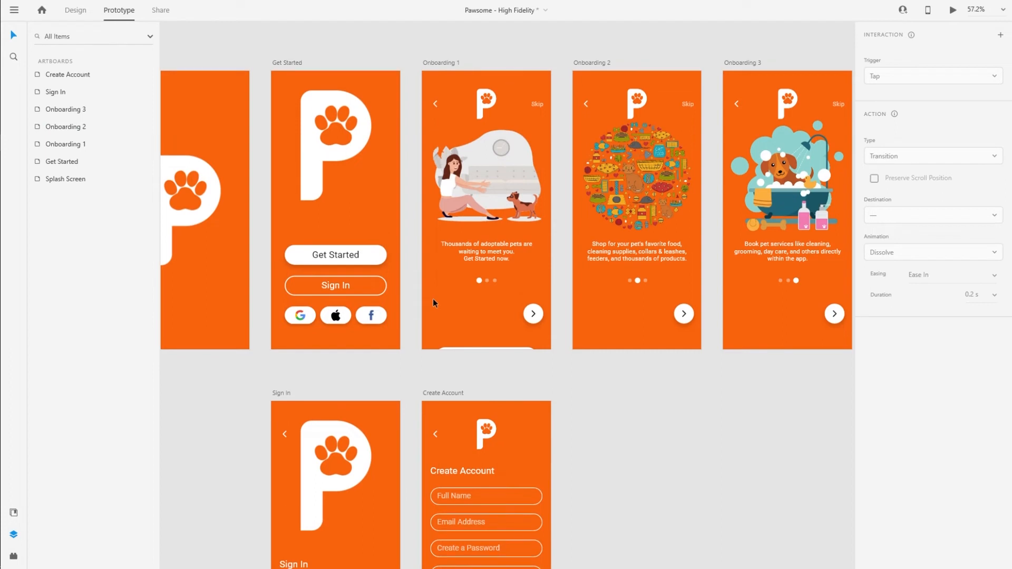
pyautogui.moveTo(422, 299); pyautogui.dragTo(510, 304)
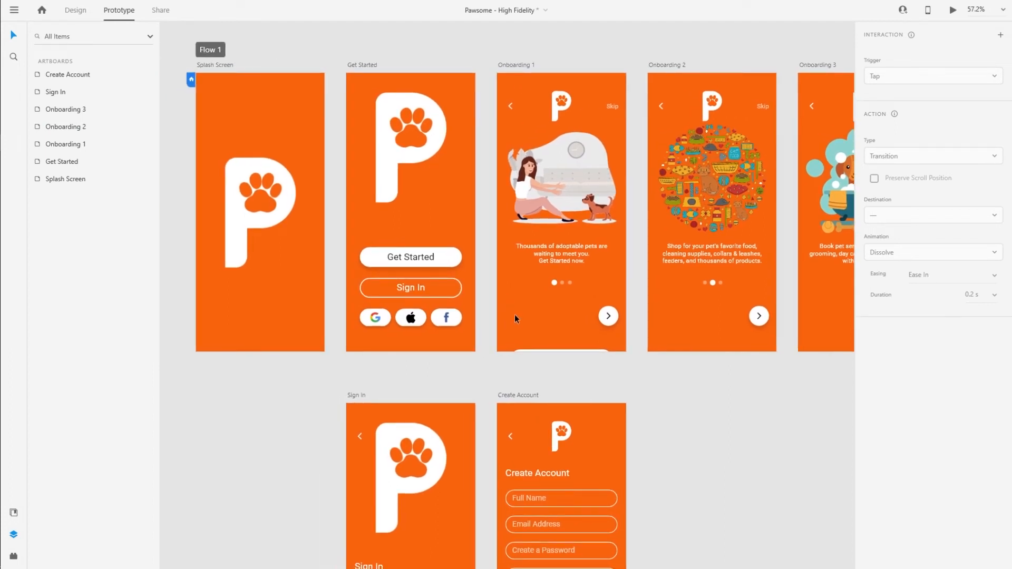
pyautogui.click(74, 12)
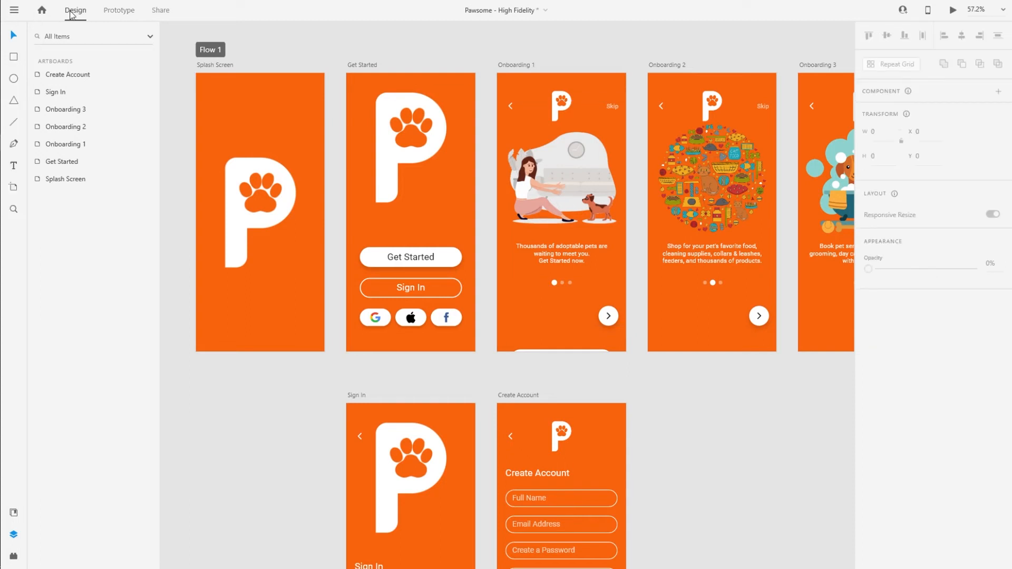
pyautogui.click(561, 170)
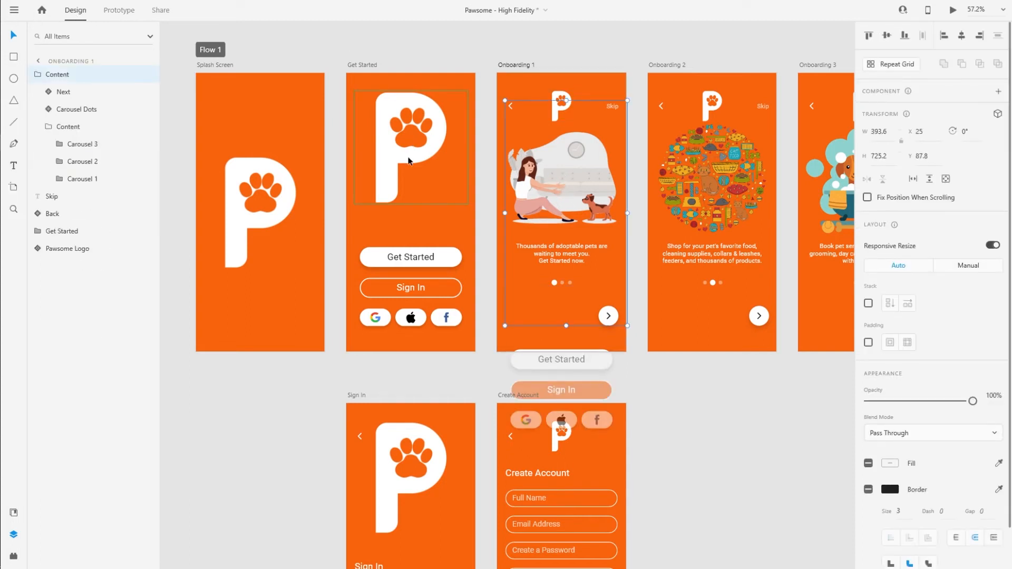
pyautogui.click(364, 72)
pyautogui.click(361, 68)
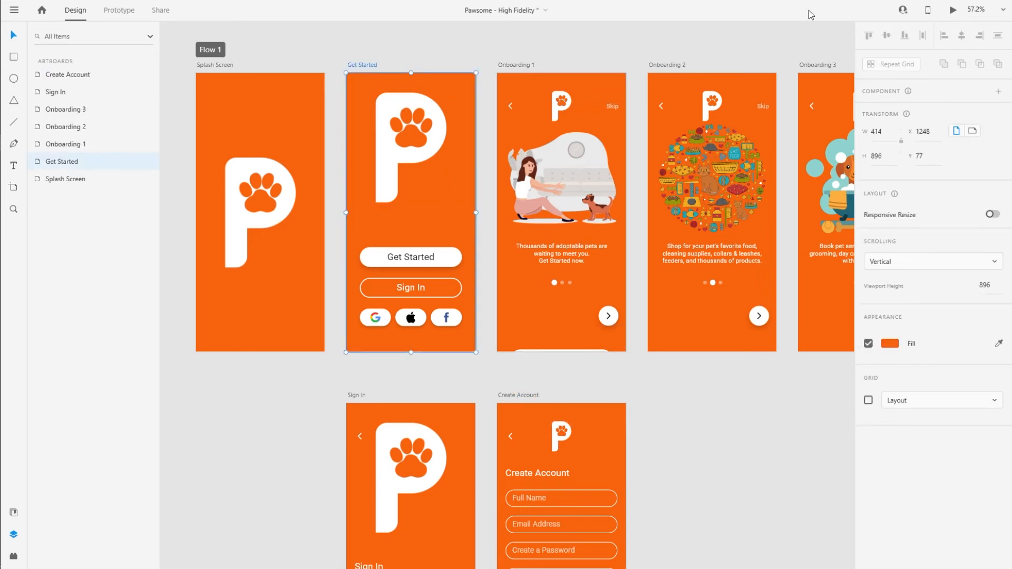
pyautogui.click(954, 10)
pyautogui.moveTo(112, 51); pyautogui.dragTo(451, 25)
pyautogui.click(507, 344)
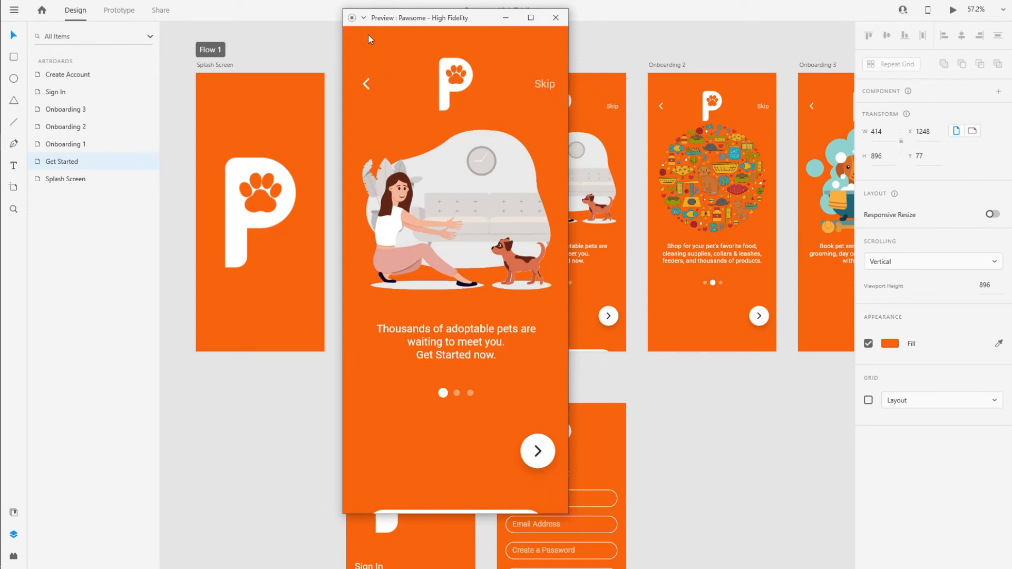
pyautogui.click(556, 17)
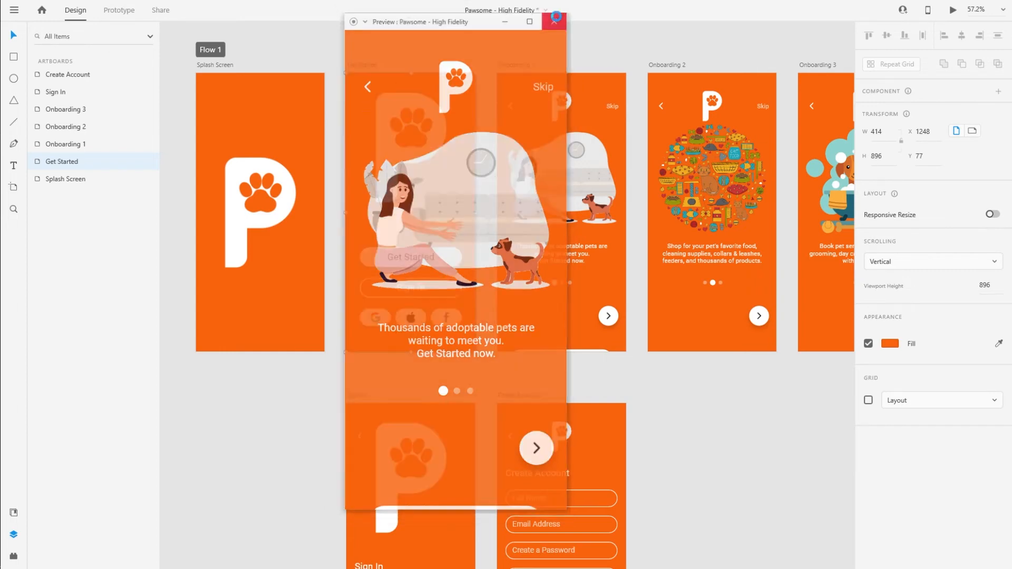
# Copy the Back arrow and Skip text from Onboarding 1 and paste them onto the Get Started artboard.
pyautogui.moveTo(650, 53); pyautogui.dragTo(556, 74)
pyautogui.scroll(3, 416, 124)
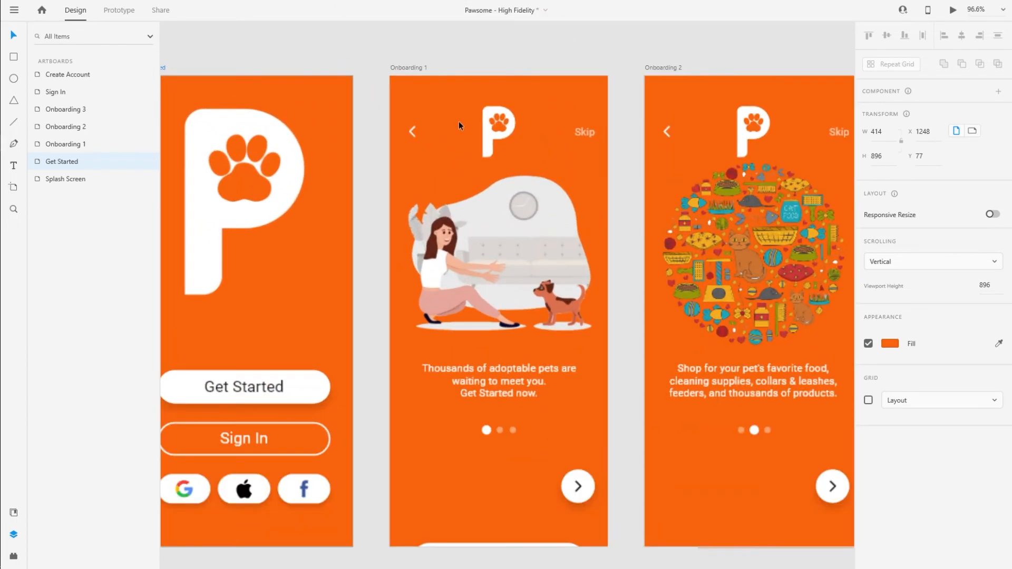
pyautogui.click(416, 131)
pyautogui.click(416, 131)
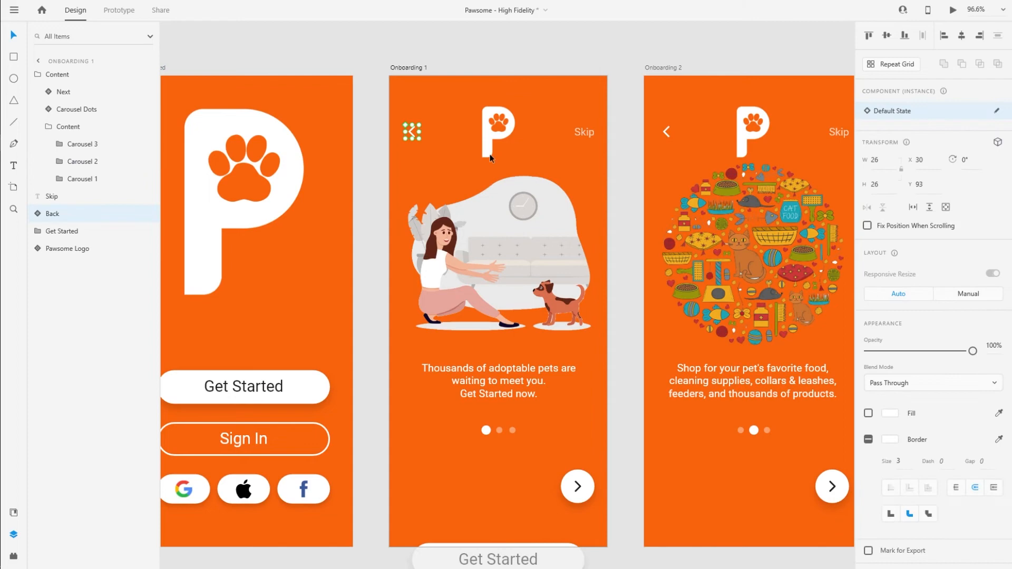
pyautogui.keyDown('shift'); pyautogui.click(580, 133); pyautogui.keyUp('shift')
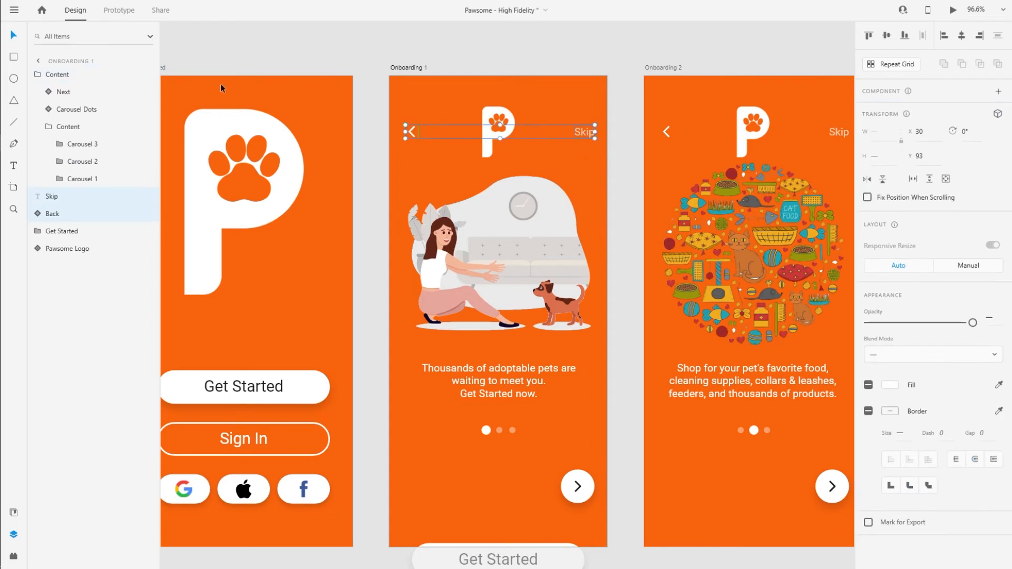
pyautogui.moveTo(203, 88); pyautogui.dragTo(392, 91)
pyautogui.click(331, 70)
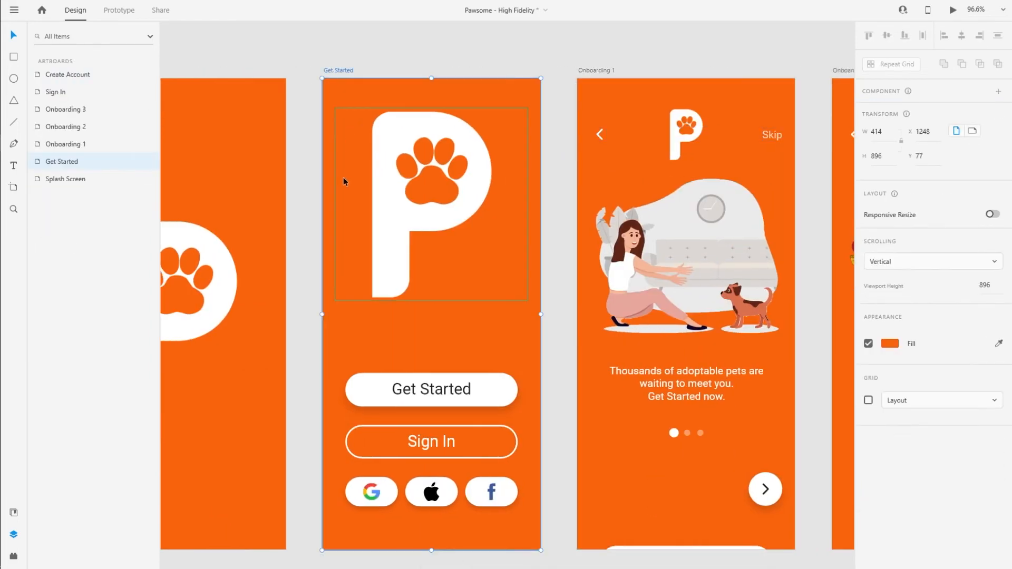
pyautogui.hotkey('ctrl', 'v')
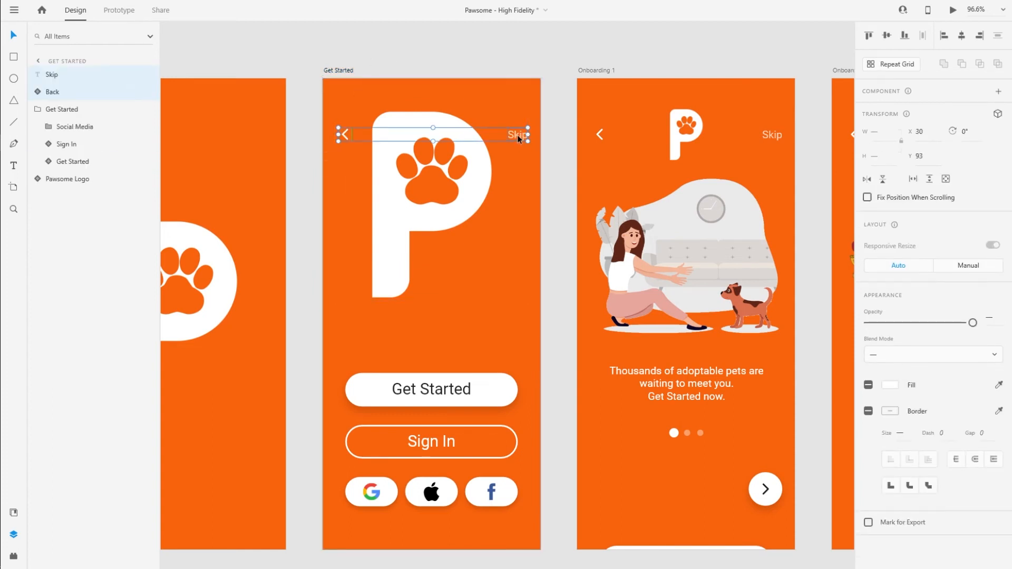
# Move the pasted Back arrow and Skip text just above the Get Started artboard, to Y -26, and make them fully transparent.
pyautogui.moveTo(517, 134); pyautogui.dragTo(510, 74)
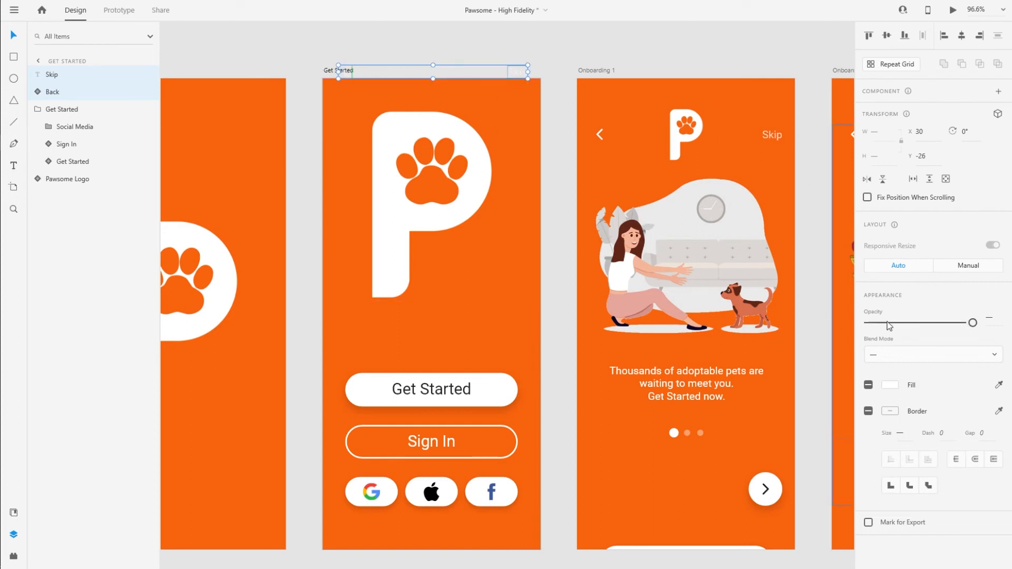
pyautogui.moveTo(890, 325); pyautogui.dragTo(867, 322)
pyautogui.click(559, 273)
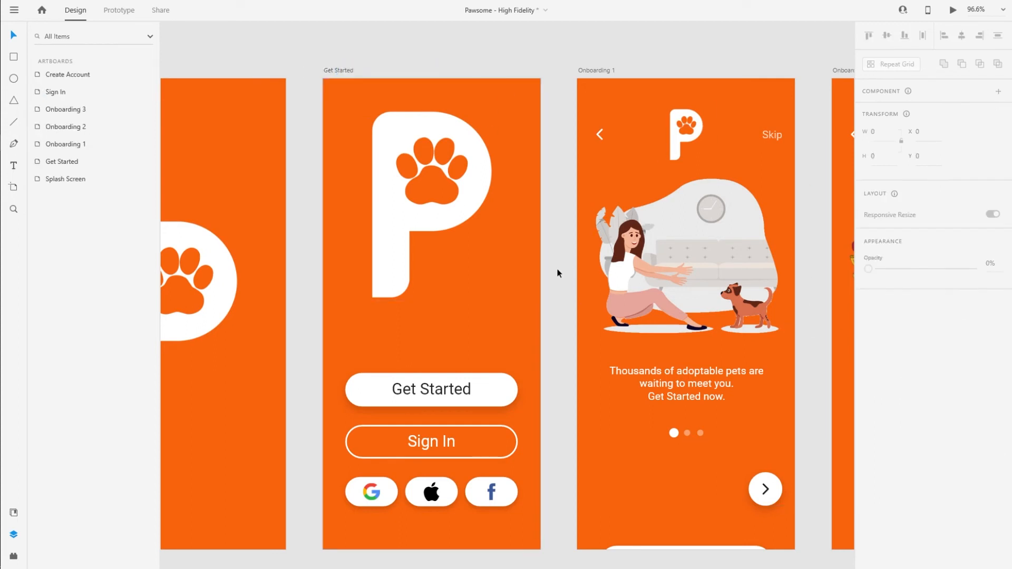
# Preview the Get Started artboard again to check how Back and Skip enter on Onboarding 1, and close the preview.
pyautogui.click(343, 76)
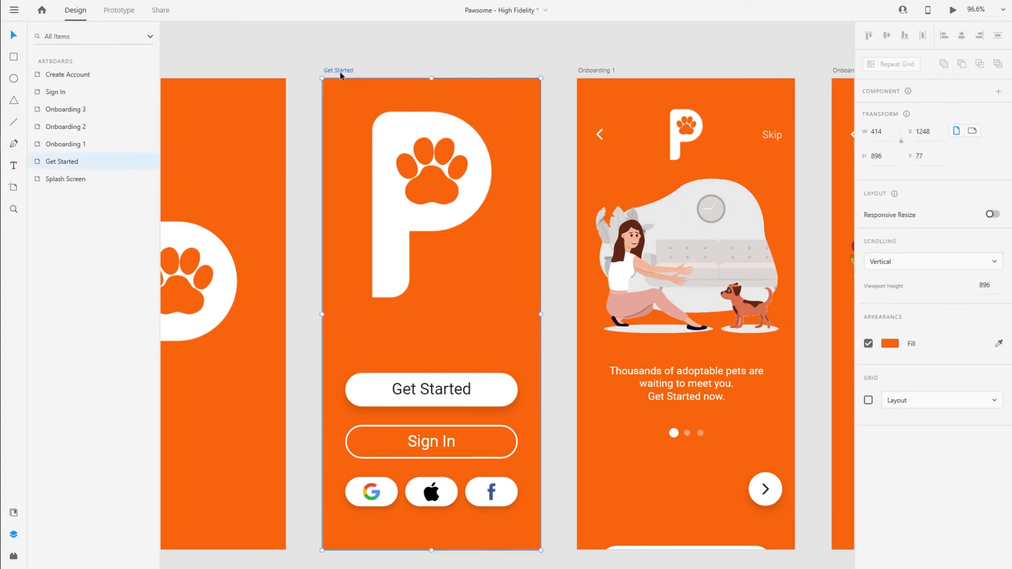
pyautogui.click(952, 11)
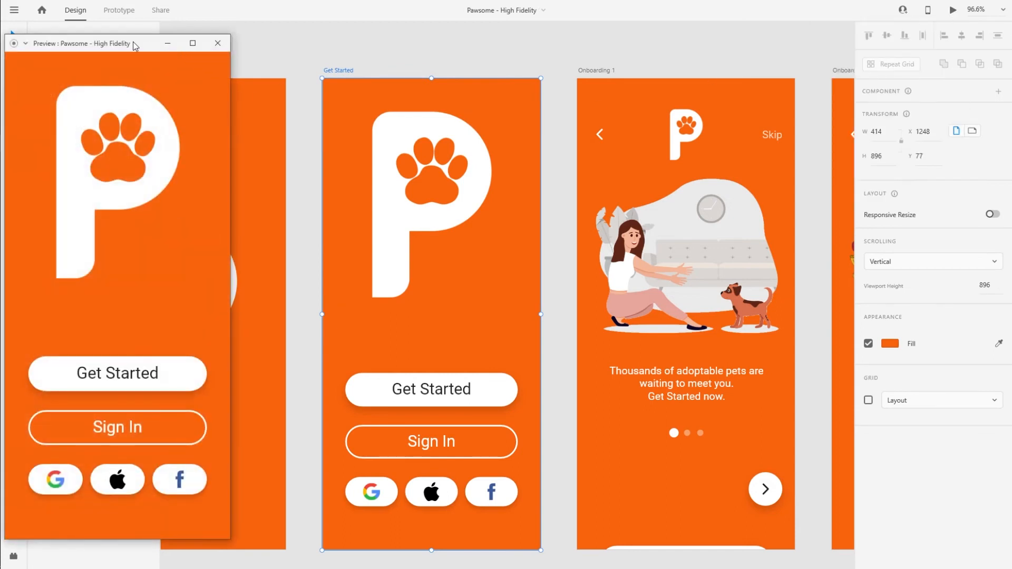
pyautogui.moveTo(133, 46); pyautogui.dragTo(525, 19)
pyautogui.click(590, 349)
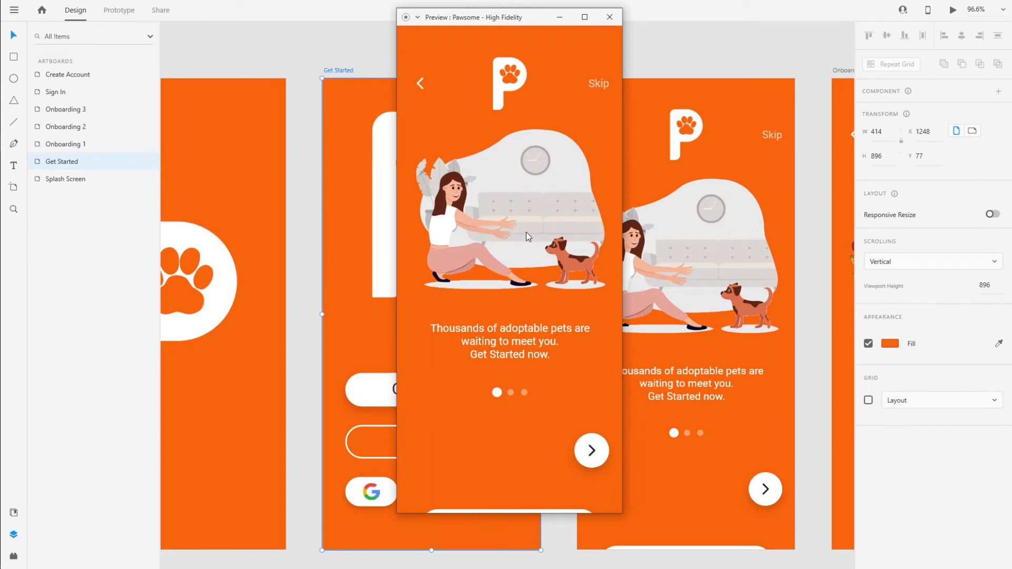
pyautogui.moveTo(482, 23)
pyautogui.mouseDown()
pyautogui.moveTo(451, 37)
pyautogui.moveTo(482, 37)
pyautogui.moveTo(473, 38)
pyautogui.mouseUp()
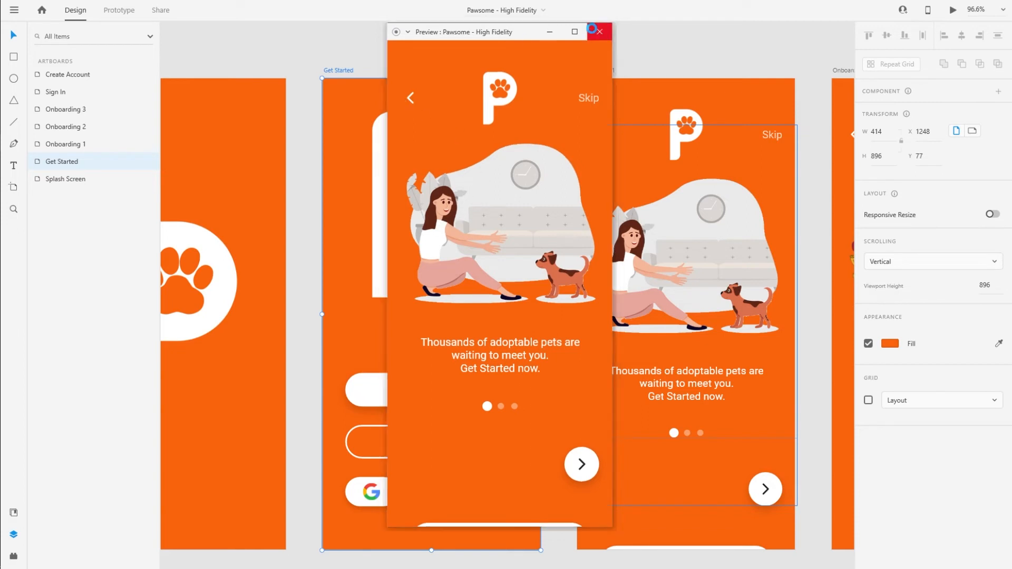
pyautogui.click(600, 31)
# Copy the Content group with the illustration, carousel dots and Next button from Onboarding 1 and paste it onto the Get Started artboard.
pyautogui.moveTo(705, 53); pyautogui.dragTo(568, 40)
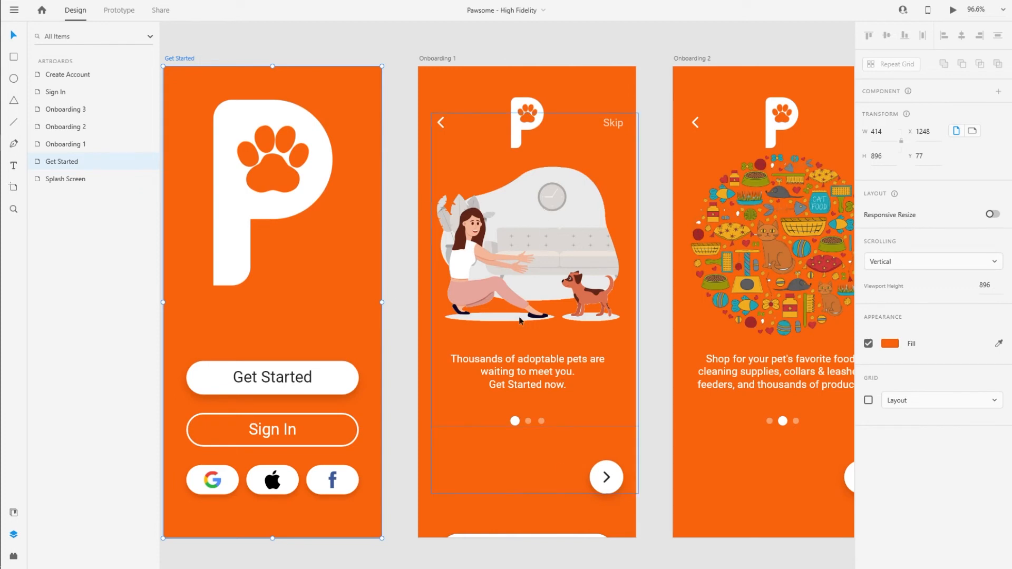
pyautogui.click(398, 327)
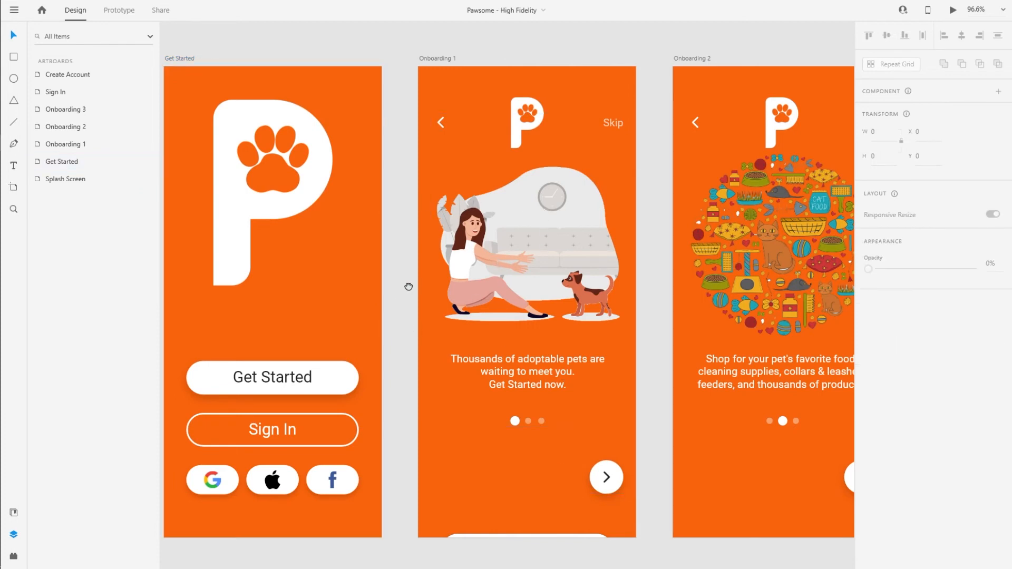
pyautogui.moveTo(407, 287); pyautogui.dragTo(510, 269)
pyautogui.click(618, 246)
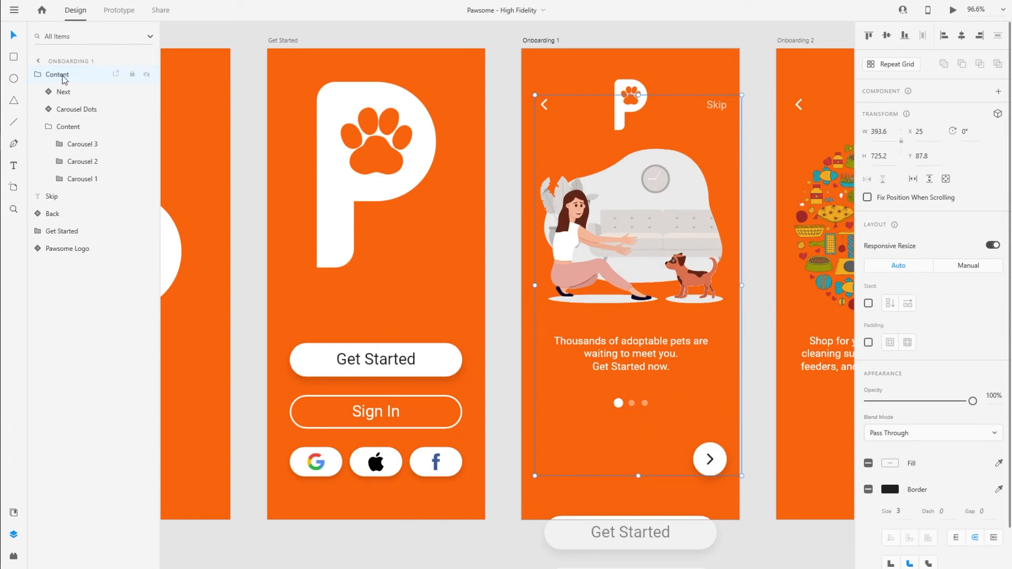
pyautogui.click(63, 95)
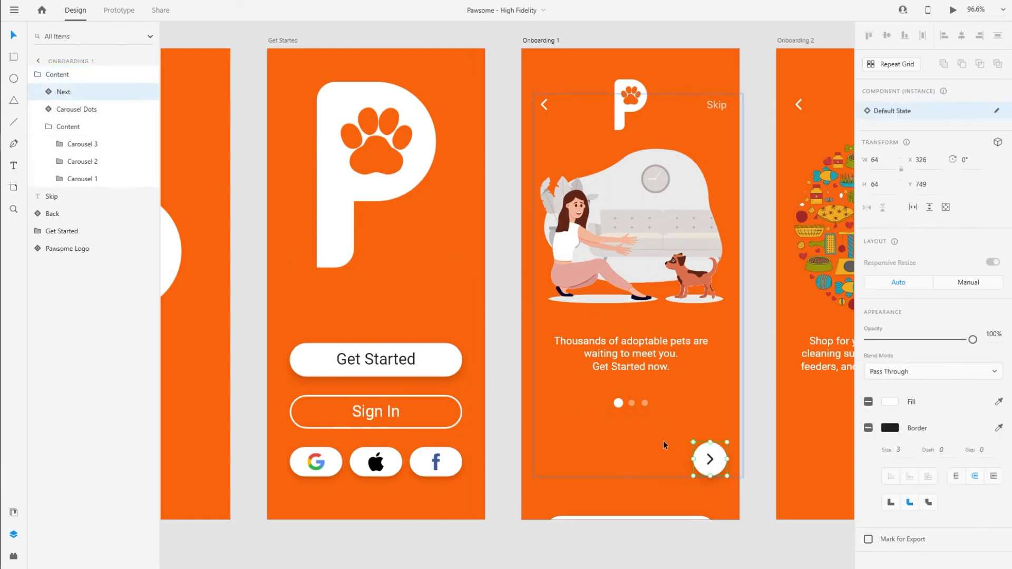
pyautogui.click(612, 398)
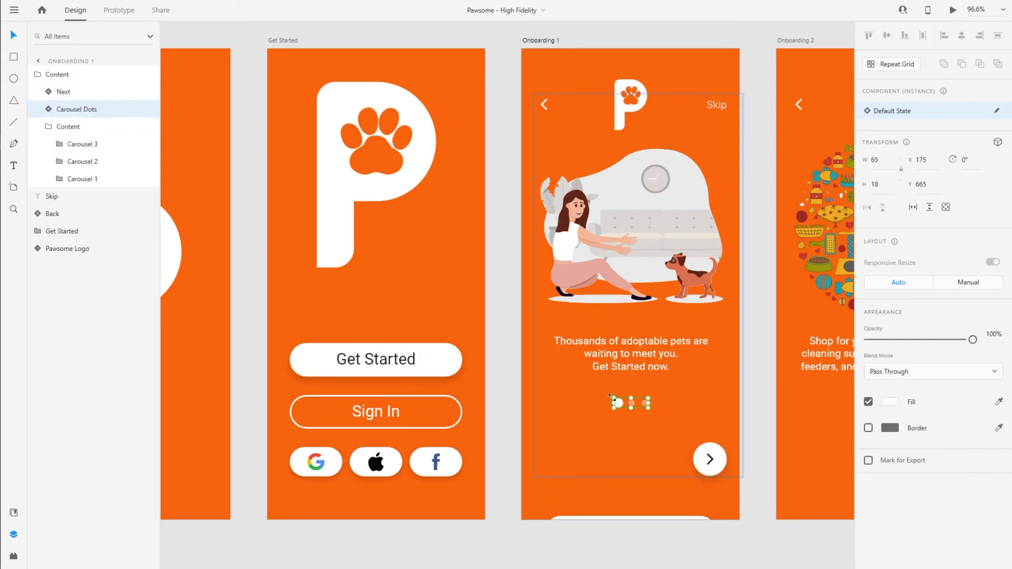
pyautogui.click(58, 127)
pyautogui.click(46, 75)
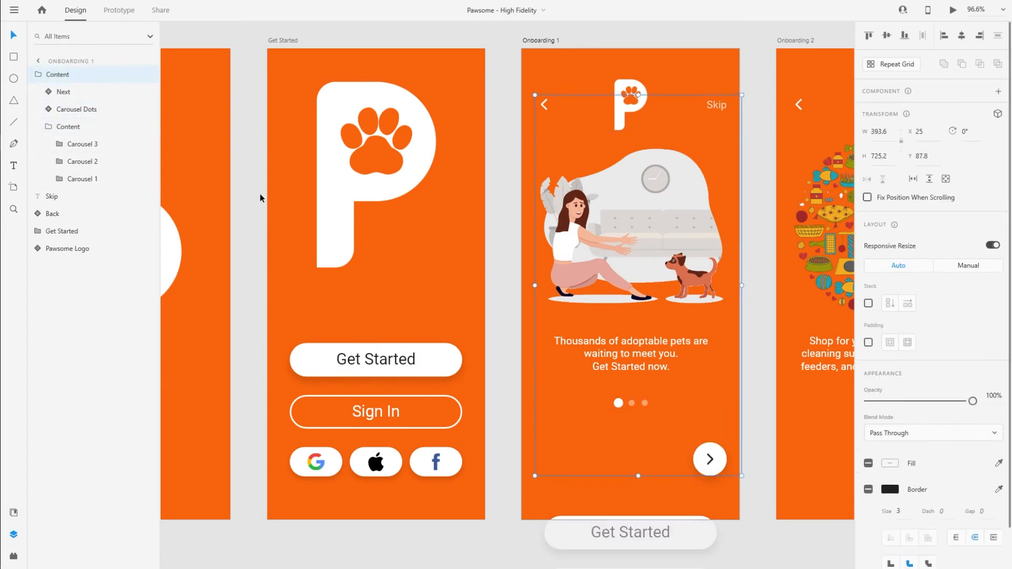
pyautogui.click(285, 40)
pyautogui.hotkey('ctrl', 'v')
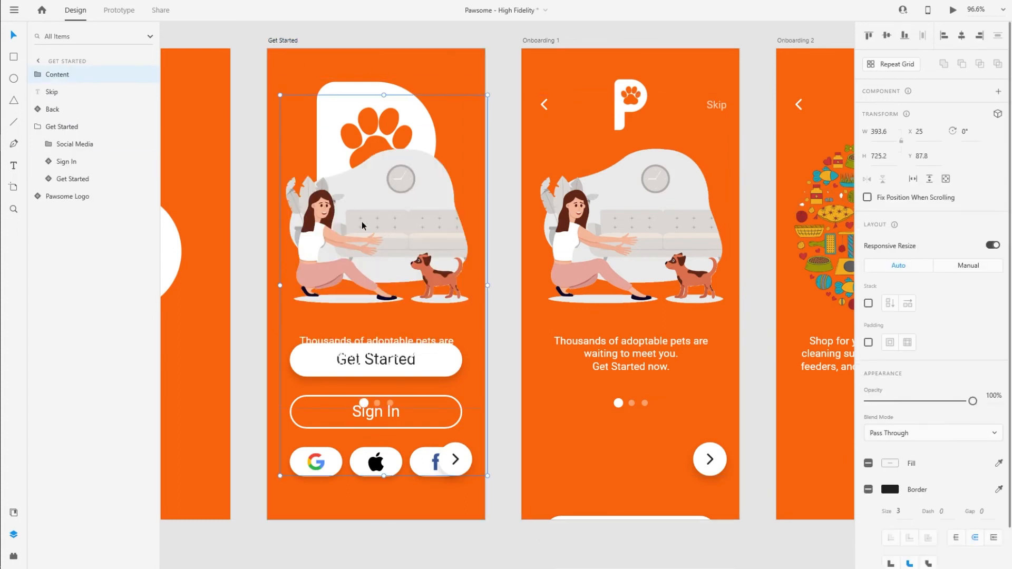
# Move the pasted Content group horizontally past the right edge of the Get Started artboard, to X 399.
pyautogui.moveTo(361, 222); pyautogui.dragTo(559, 225)
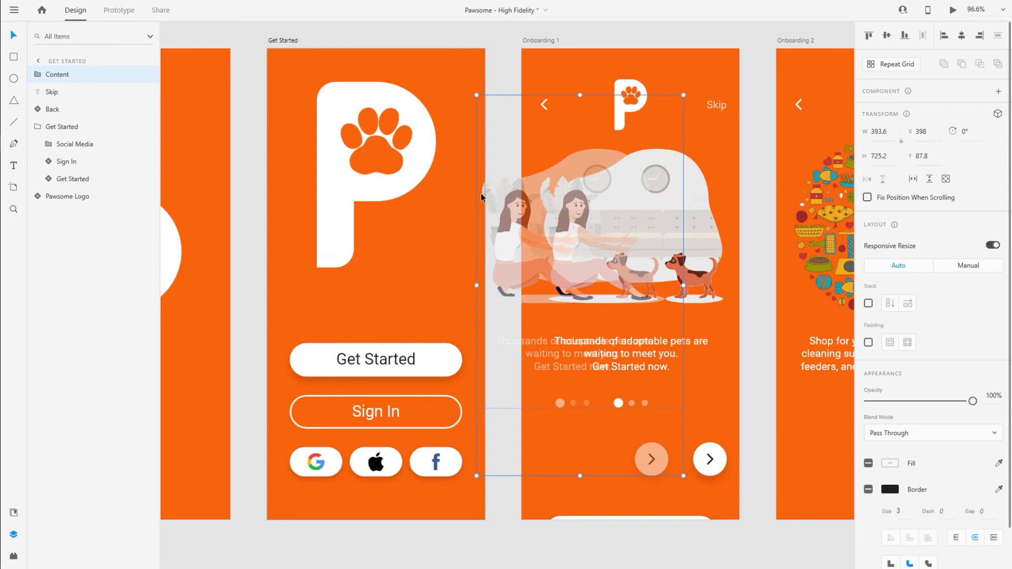
pyautogui.moveTo(481, 194); pyautogui.dragTo(482, 194)
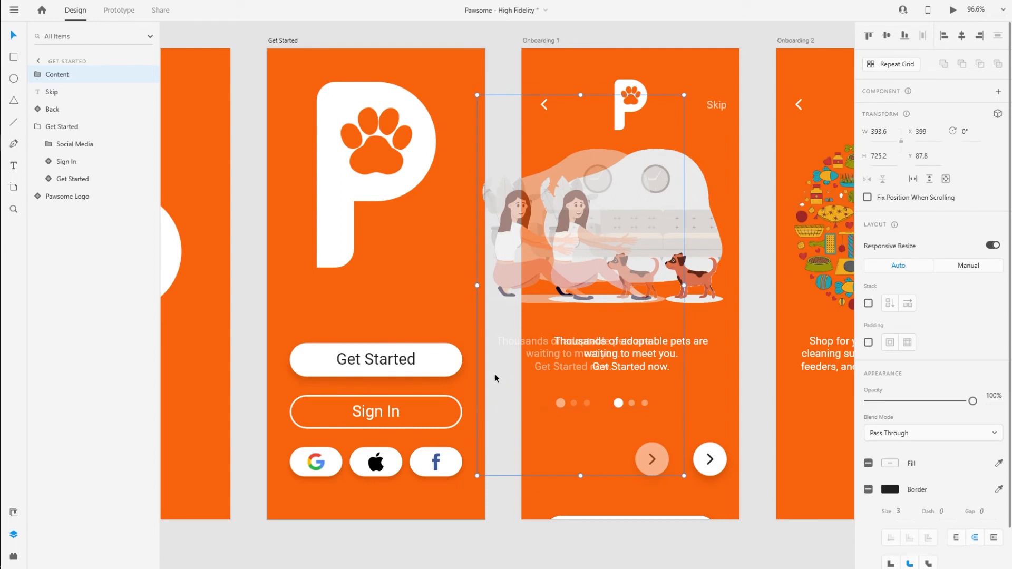
pyautogui.click(40, 75)
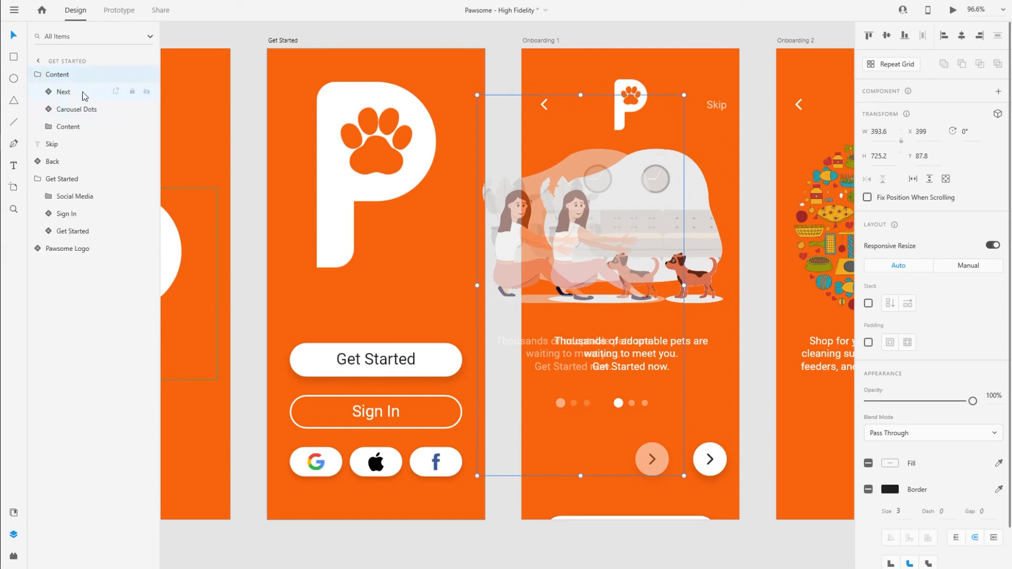
pyautogui.click(67, 127)
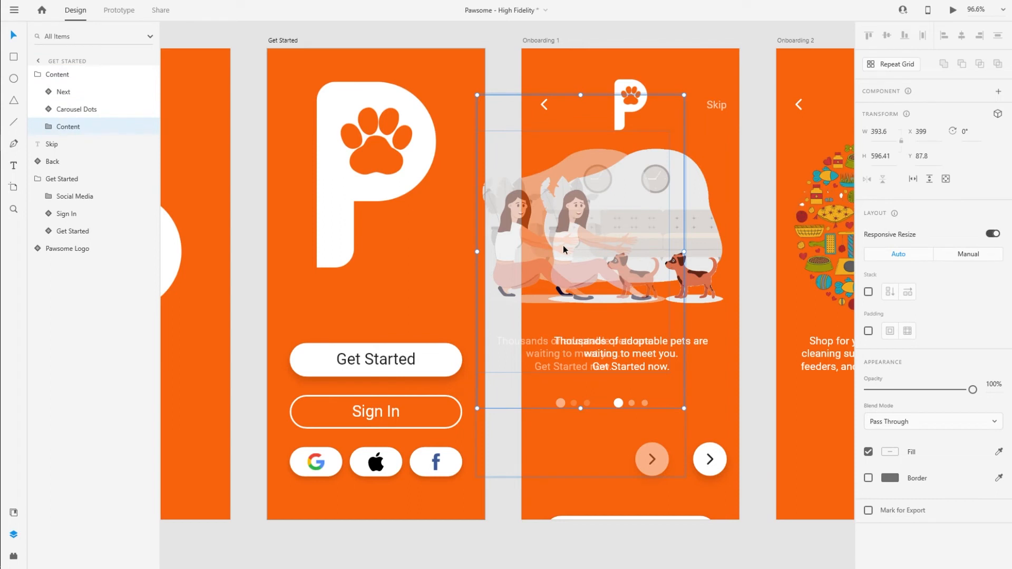
pyautogui.click(350, 382)
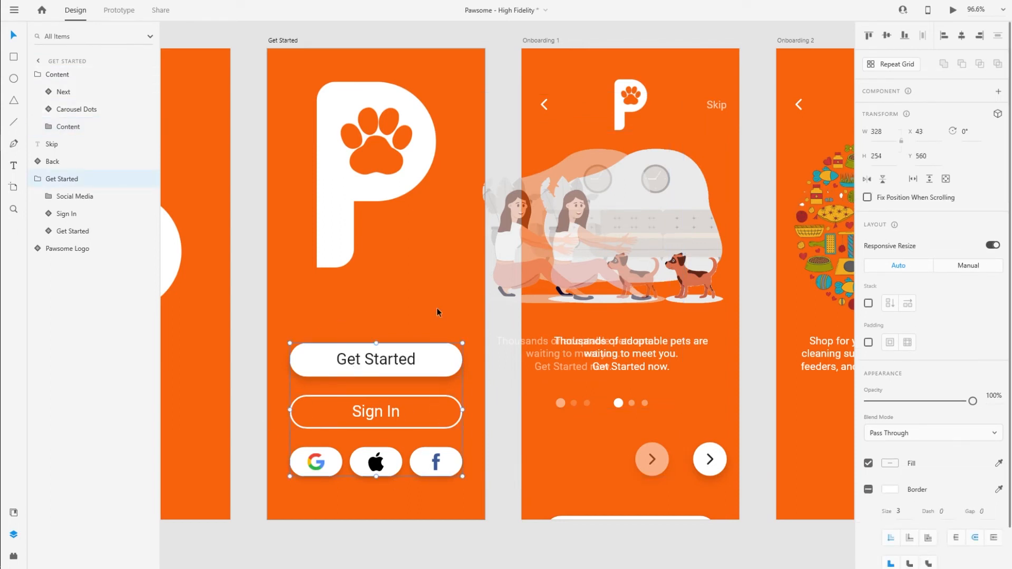
pyautogui.click(485, 194)
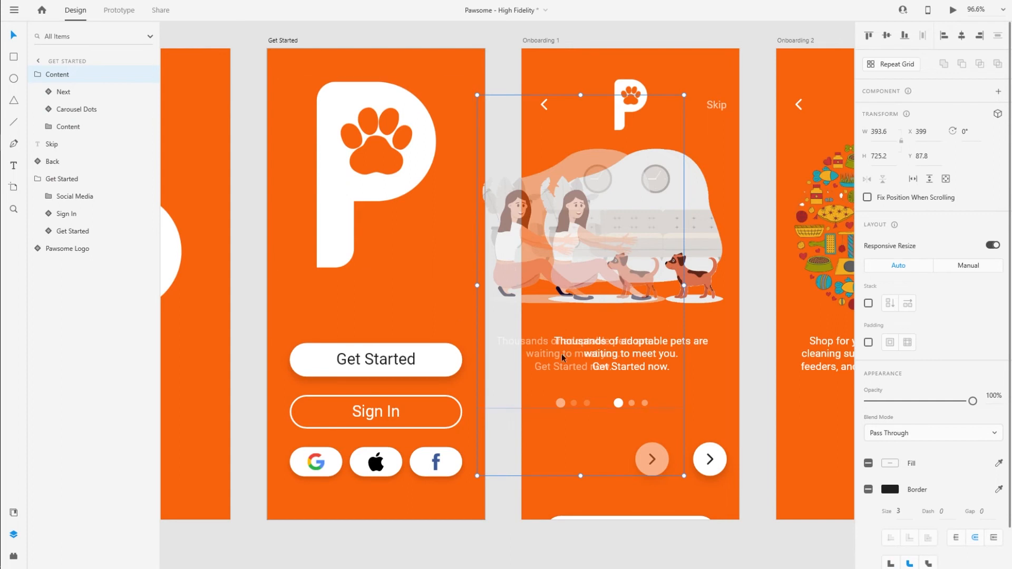
# Shift the pasted Next button and Carousel Dots together farther right within the Content group, to X 680.
pyautogui.click(62, 128)
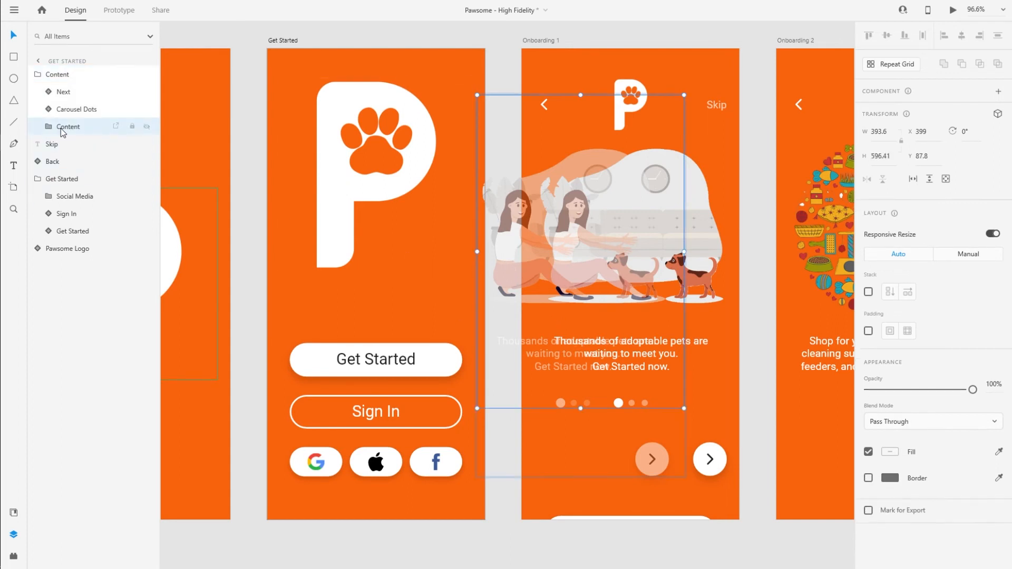
pyautogui.click(62, 110)
pyautogui.keyDown('shift'); pyautogui.click(63, 93); pyautogui.keyUp('shift')
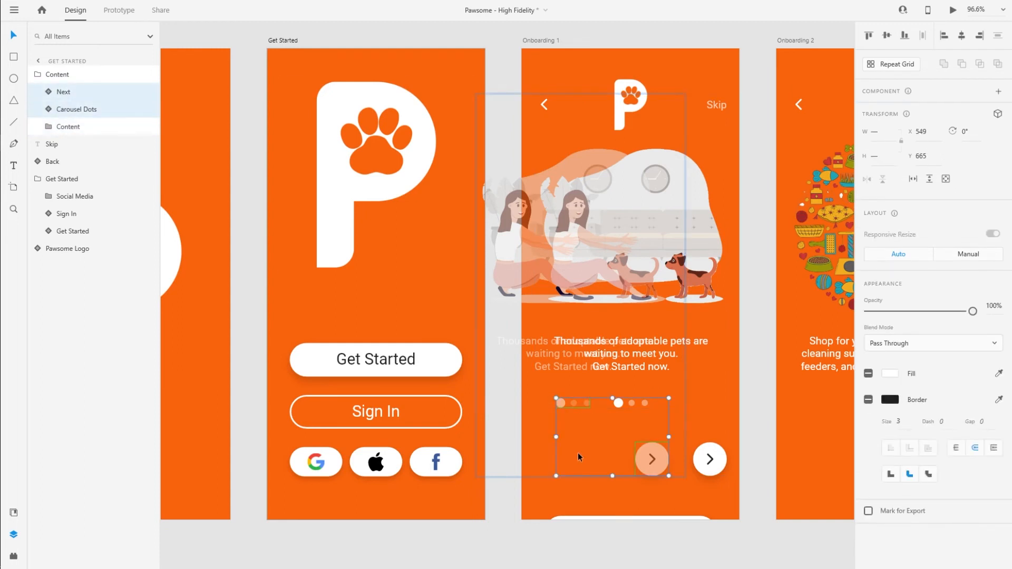
pyautogui.moveTo(654, 460); pyautogui.dragTo(730, 462)
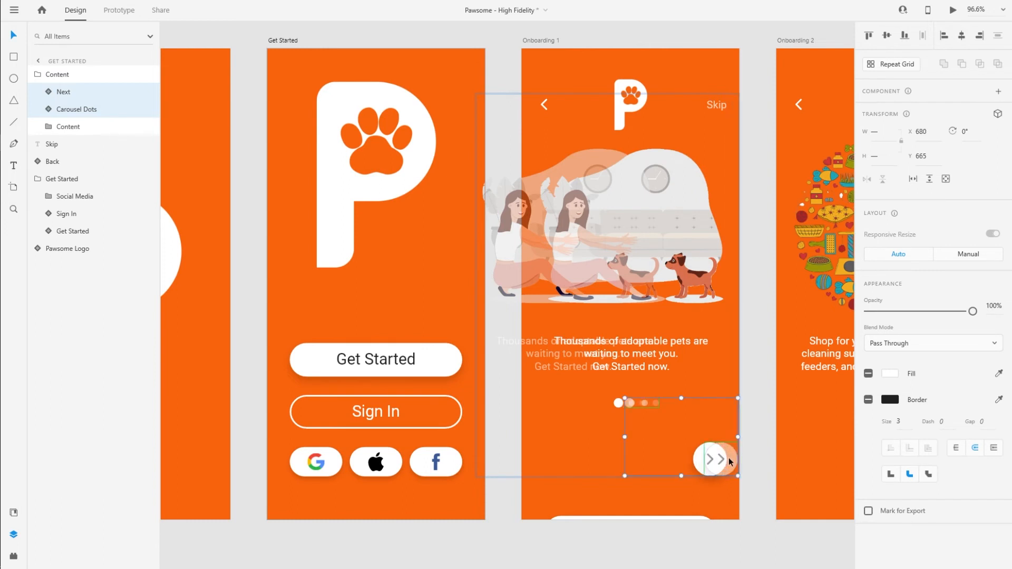
# Move only the pasted Next button farther right, to X 1021, keeping its height on the artboard.
pyautogui.click(79, 95)
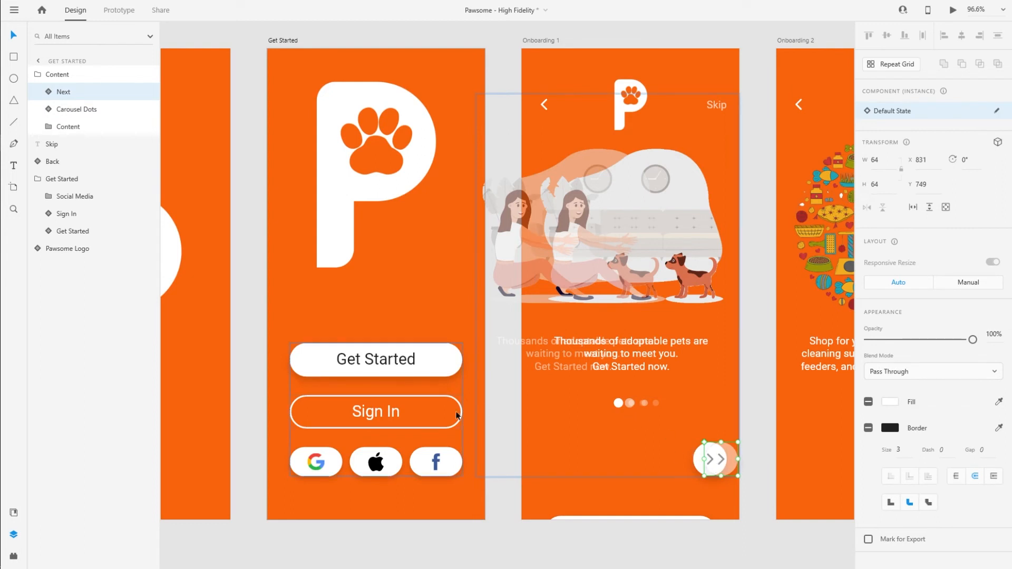
pyautogui.hotkey('shift', 'Right')
pyautogui.hotkey('shift', 'Right')
pyautogui.hotkey('shift', 'Right')
pyautogui.hotkey('shift', 'Right')
pyautogui.hotkey('shift', 'Right')
pyautogui.hotkey('shift', 'Right')
pyautogui.hotkey('shift', 'Right')
pyautogui.hotkey('shift', 'Right')
pyautogui.hotkey('shift', 'Right')
pyautogui.hotkey('shift', 'Right')
pyautogui.hotkey('shift', 'Right')
pyautogui.hotkey('shift', 'Right')
pyautogui.hotkey('shift', 'Right')
pyautogui.hotkey('shift', 'Right')
pyautogui.hotkey('shift', 'Right')
pyautogui.hotkey('shift', 'Right')
pyautogui.hotkey('shift', 'Right')
pyautogui.hotkey('shift', 'Right')
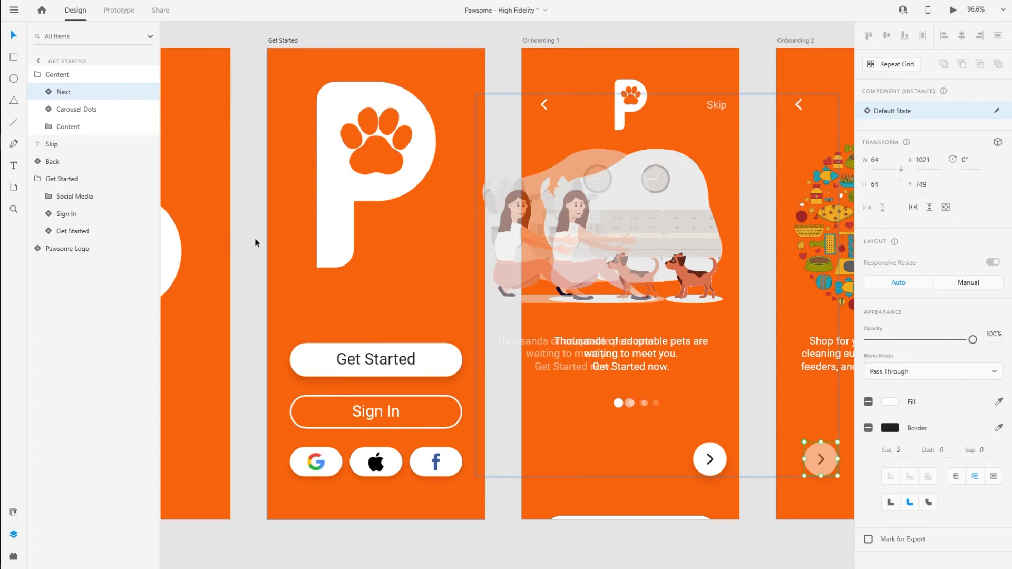
# Make the whole pasted Content group of the Get Started artboard fully transparent with 0% opacity.
pyautogui.click(258, 254)
pyautogui.click(482, 192)
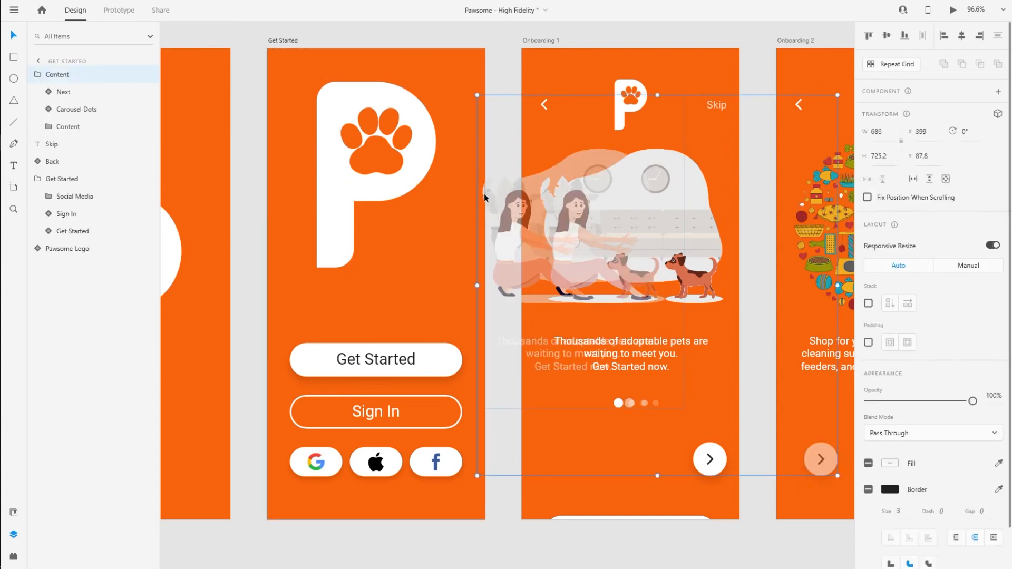
pyautogui.moveTo(918, 405); pyautogui.dragTo(854, 402)
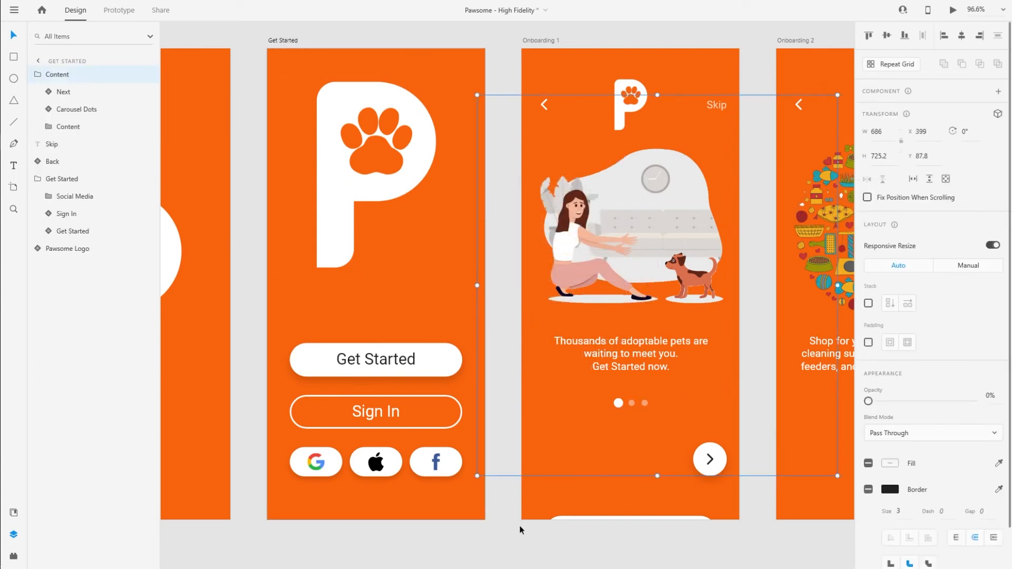
pyautogui.click(495, 504)
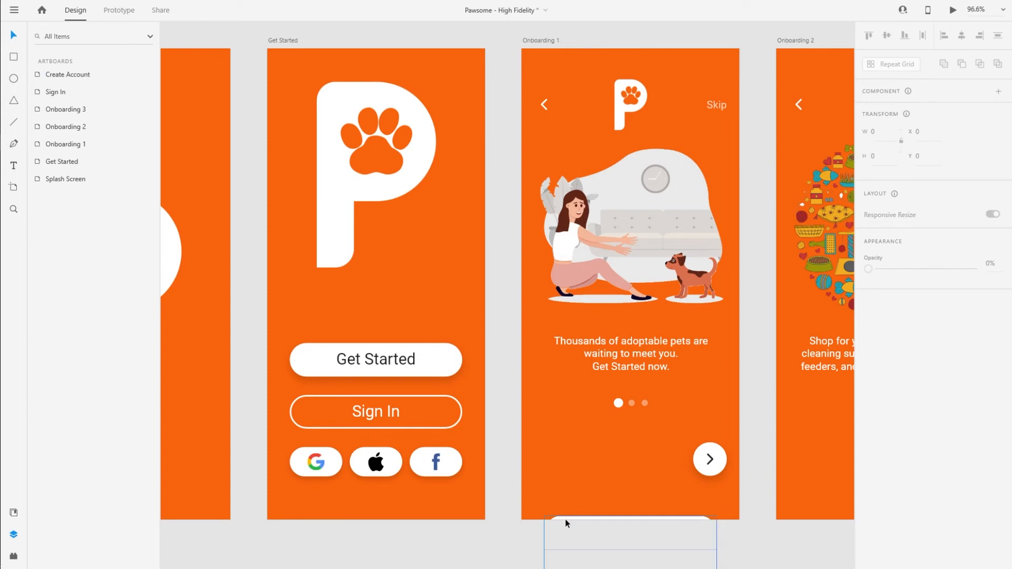
# Preview the Get Started artboard to check how the content slides in on Onboarding 1, and close the preview.
pyautogui.scroll(1, 391, 333)
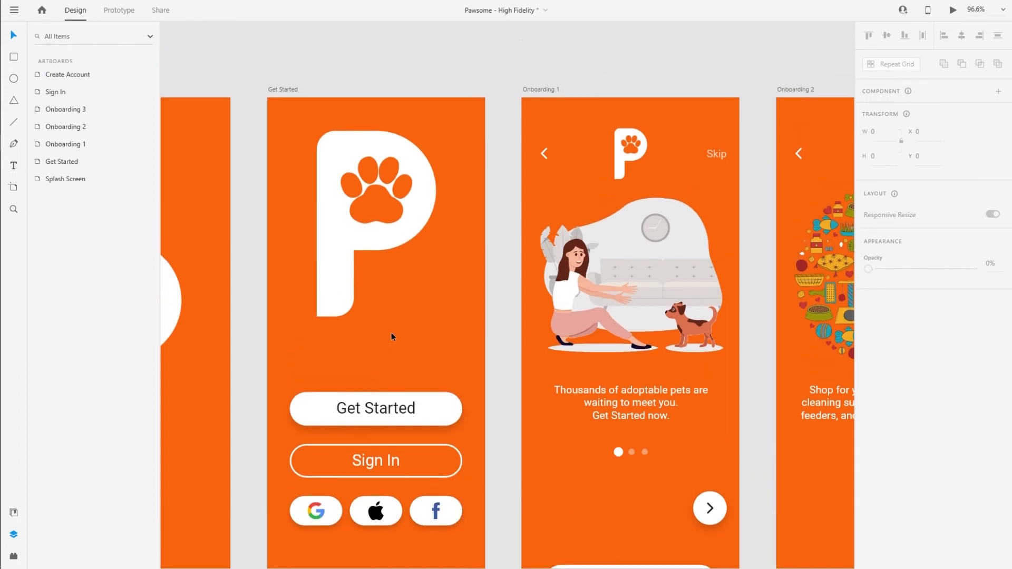
pyautogui.scroll(-1, 393, 351)
pyautogui.click(279, 56)
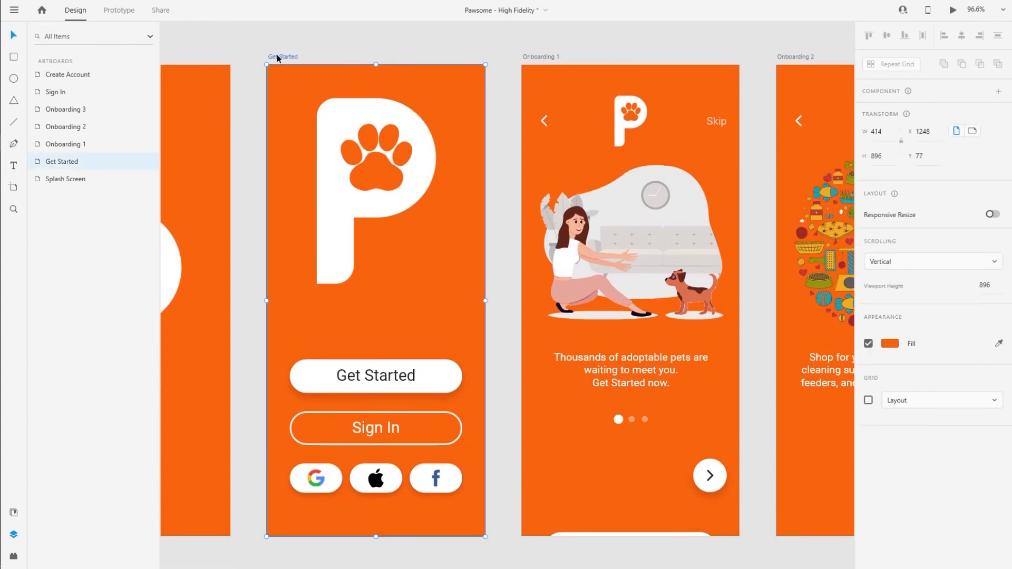
pyautogui.click(952, 11)
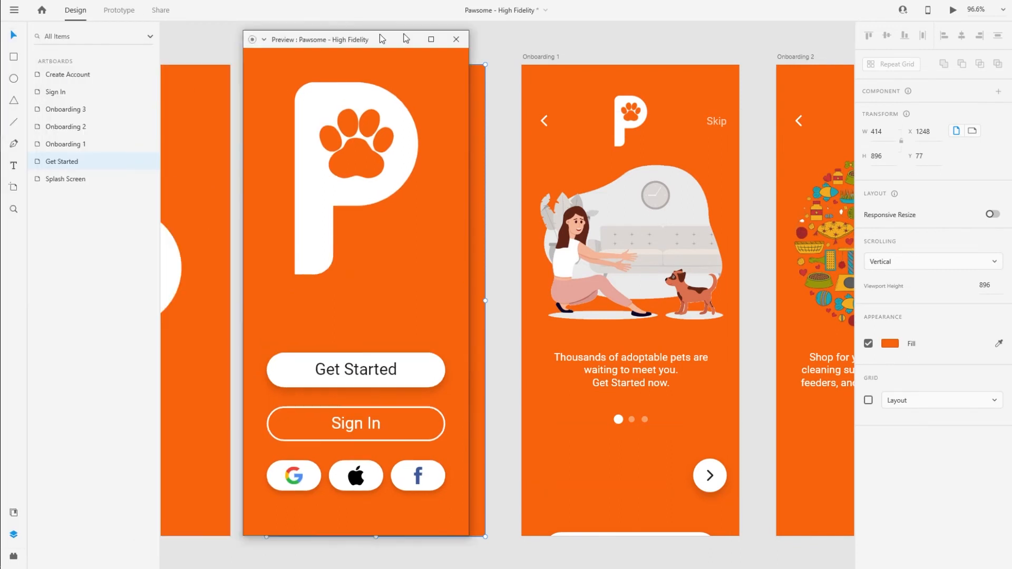
pyautogui.click(542, 351)
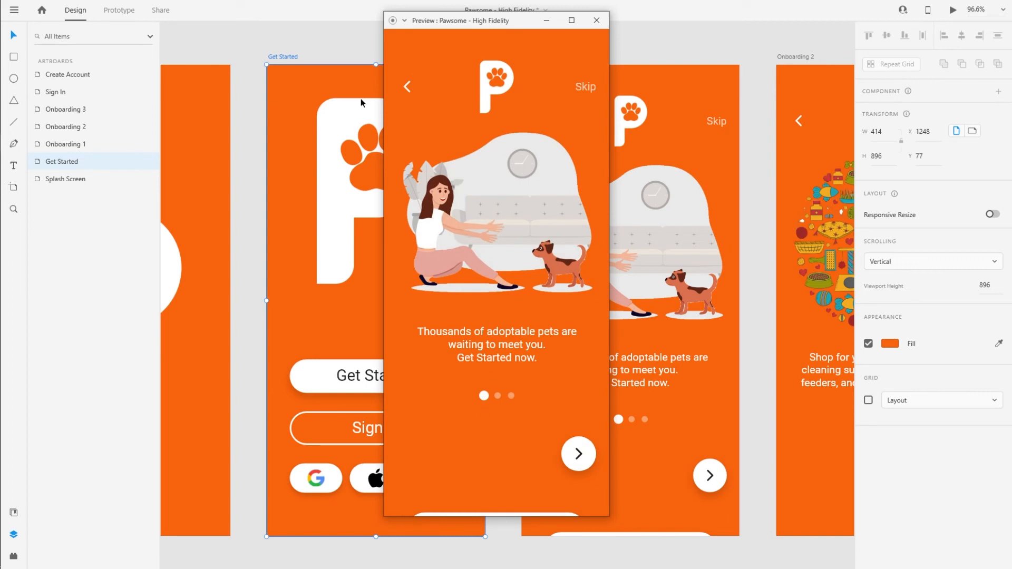
pyautogui.click(597, 21)
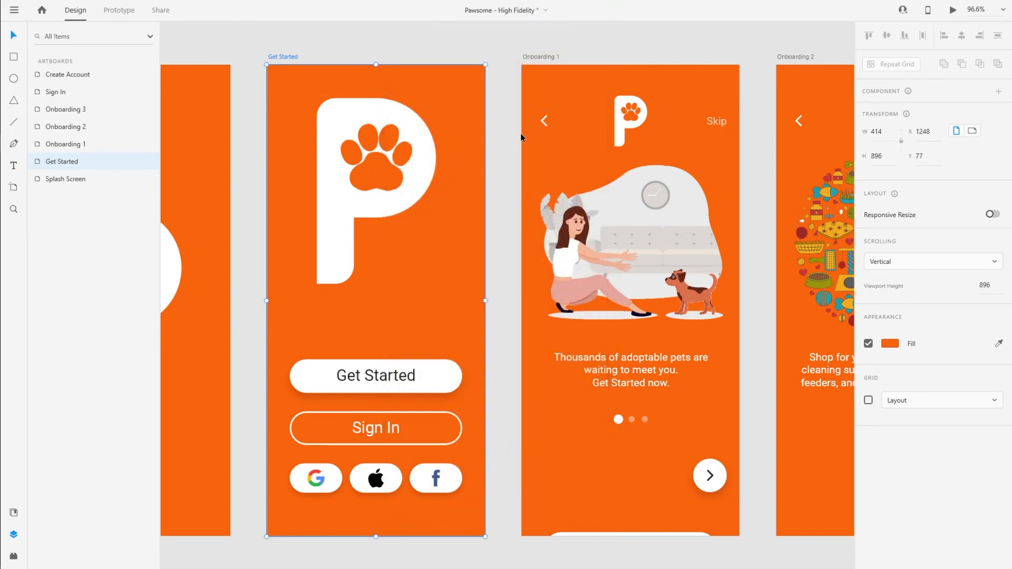
# Add a Tap interaction to the Back arrow on Onboarding 1 with Previous Artboard as its action type.
pyautogui.click(543, 122)
pyautogui.click(118, 10)
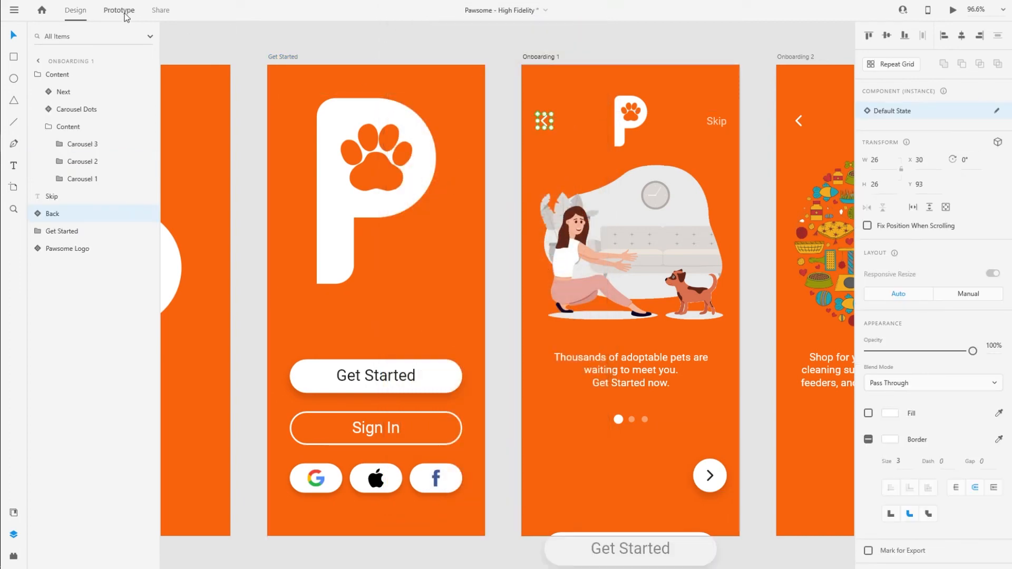
pyautogui.moveTo(551, 121); pyautogui.dragTo(480, 293)
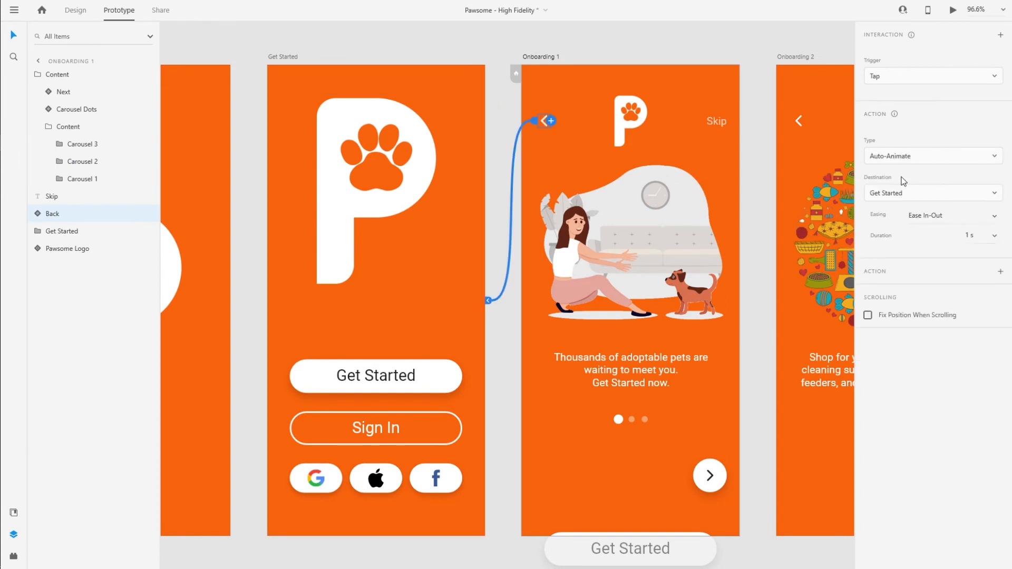
pyautogui.click(930, 82)
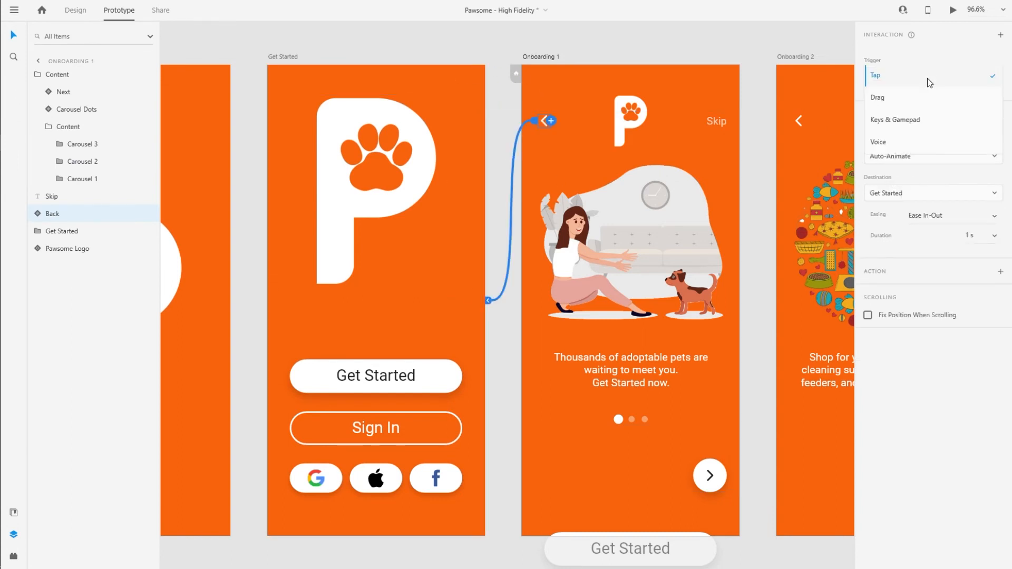
pyautogui.click(927, 80)
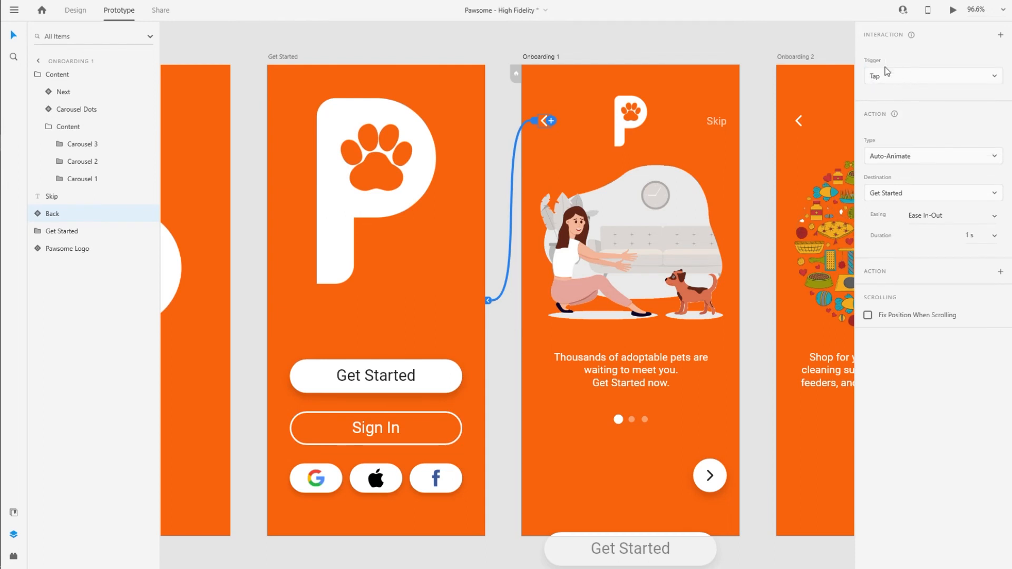
pyautogui.click(896, 160)
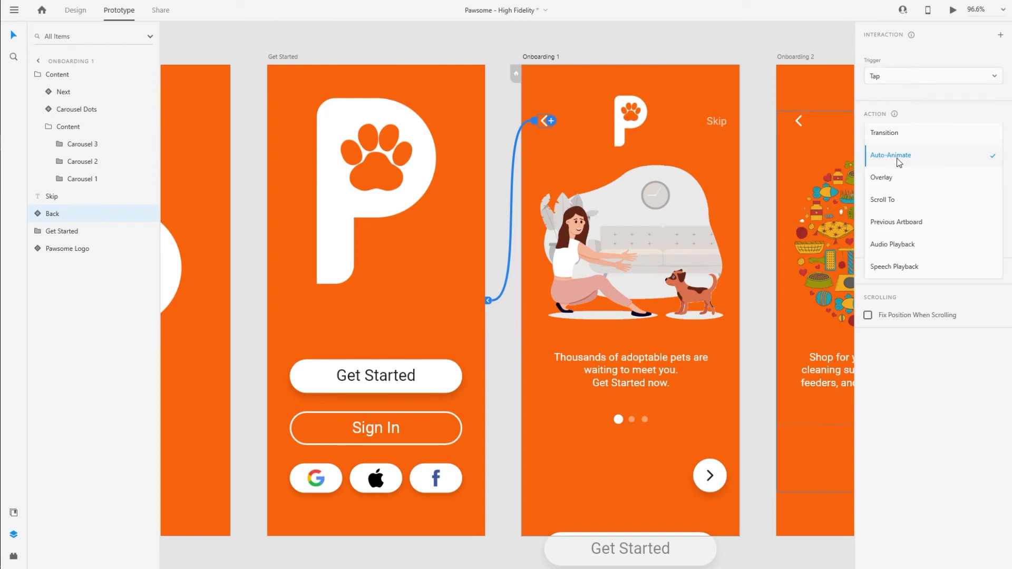
pyautogui.click(902, 225)
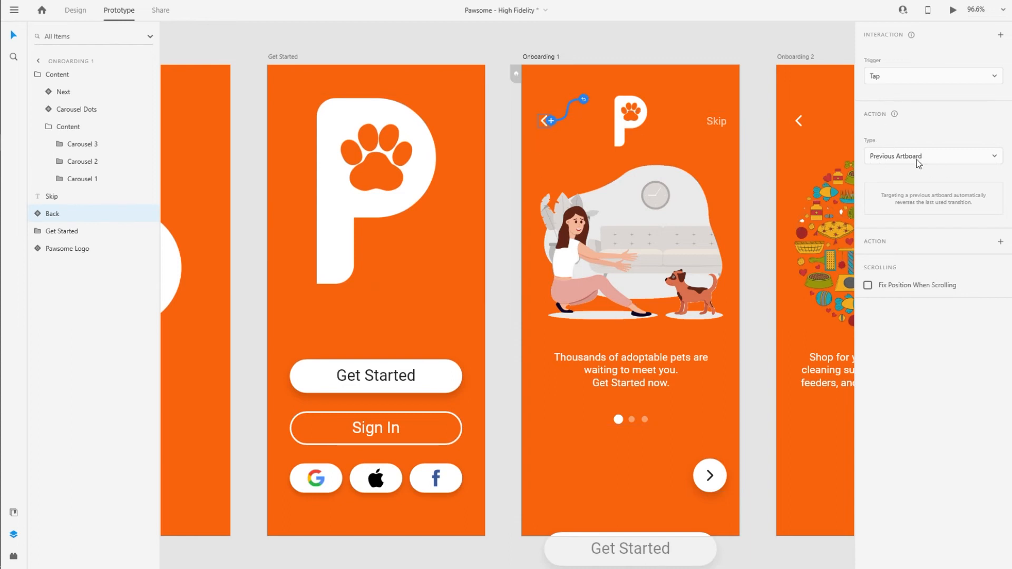
pyautogui.click(501, 183)
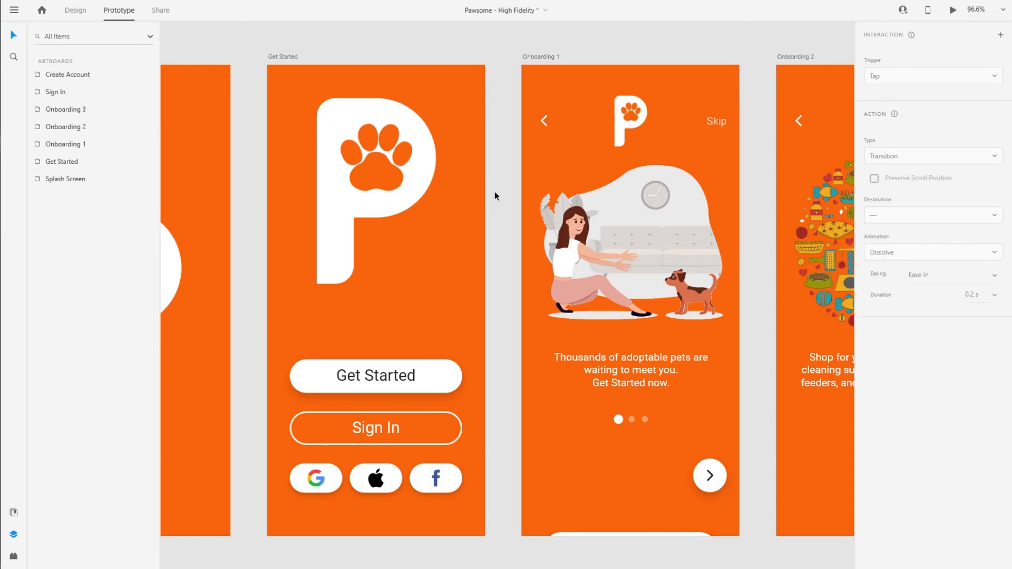
# Preview the forward and Back arrow transitions between Get Started and Onboarding 1, close the preview, and save the document.
pyautogui.click(953, 10)
pyautogui.moveTo(115, 56); pyautogui.dragTo(476, 32)
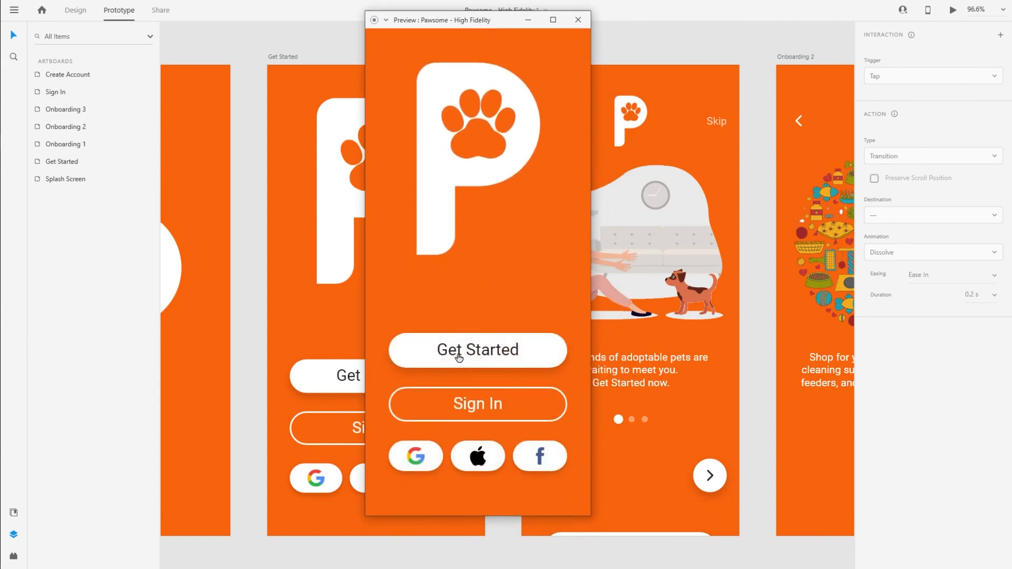
pyautogui.click(458, 356)
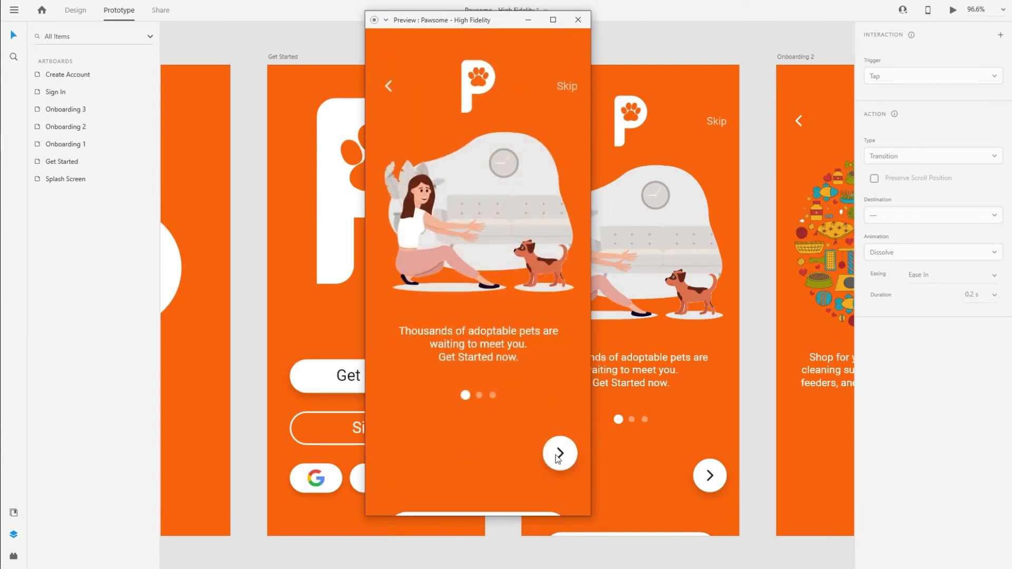
pyautogui.click(389, 88)
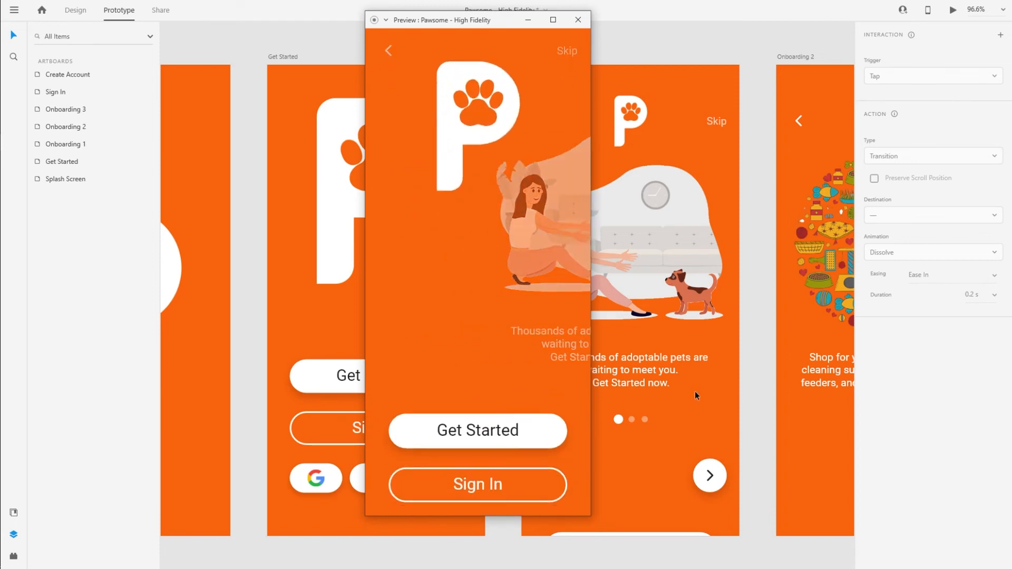
pyautogui.click(540, 362)
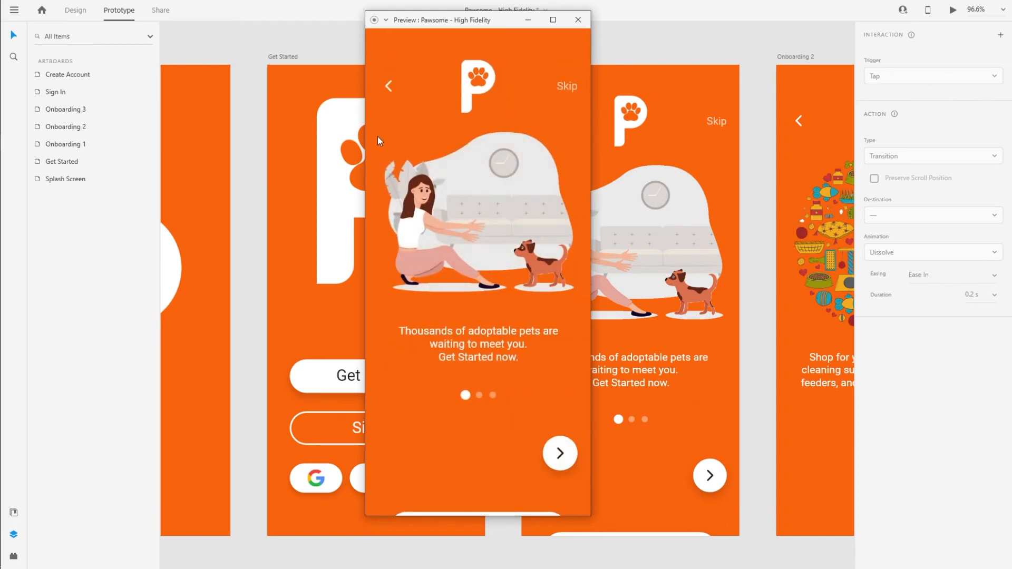
pyautogui.click(388, 90)
pyautogui.click(575, 20)
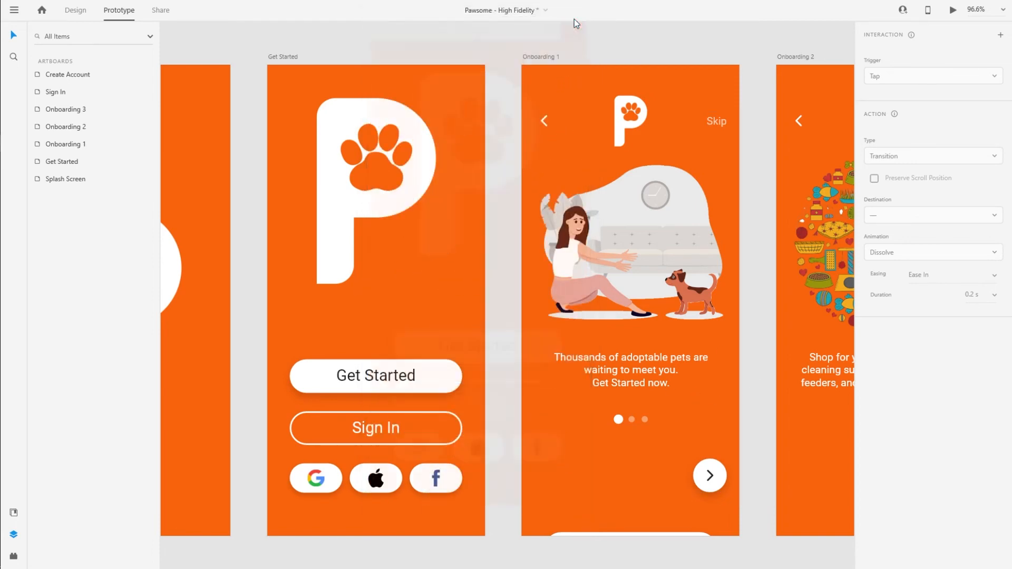
pyautogui.hotkey('ctrl', 's')
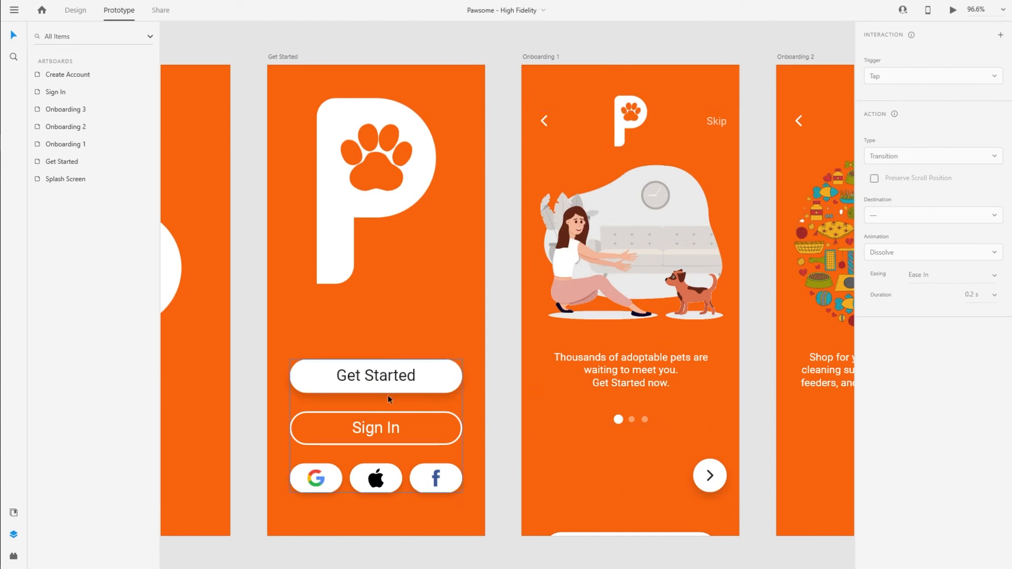
# Delete the off-artboard Get Started button group hanging below the lower edge of Onboarding 1.
pyautogui.click(449, 373)
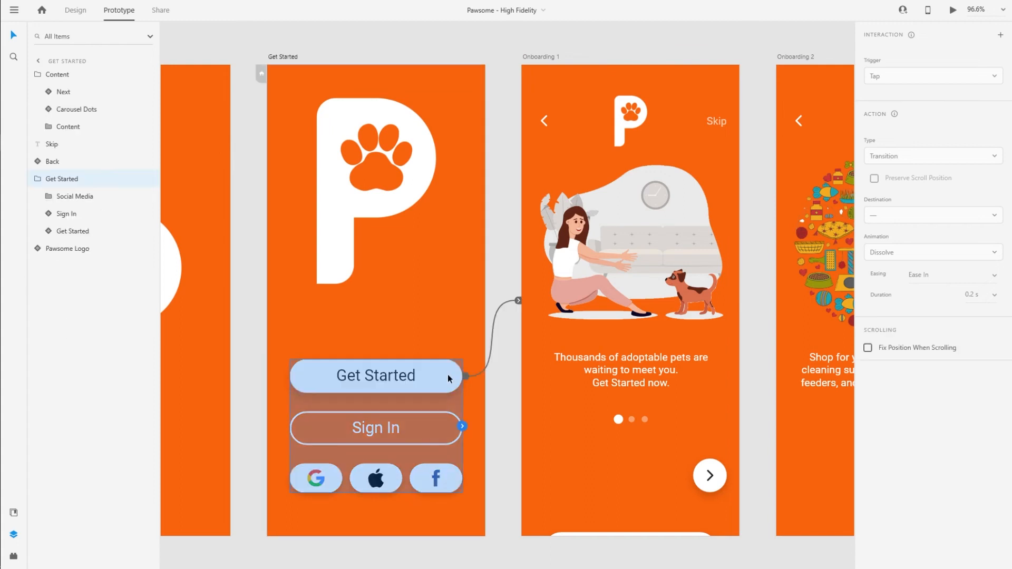
pyautogui.click(76, 10)
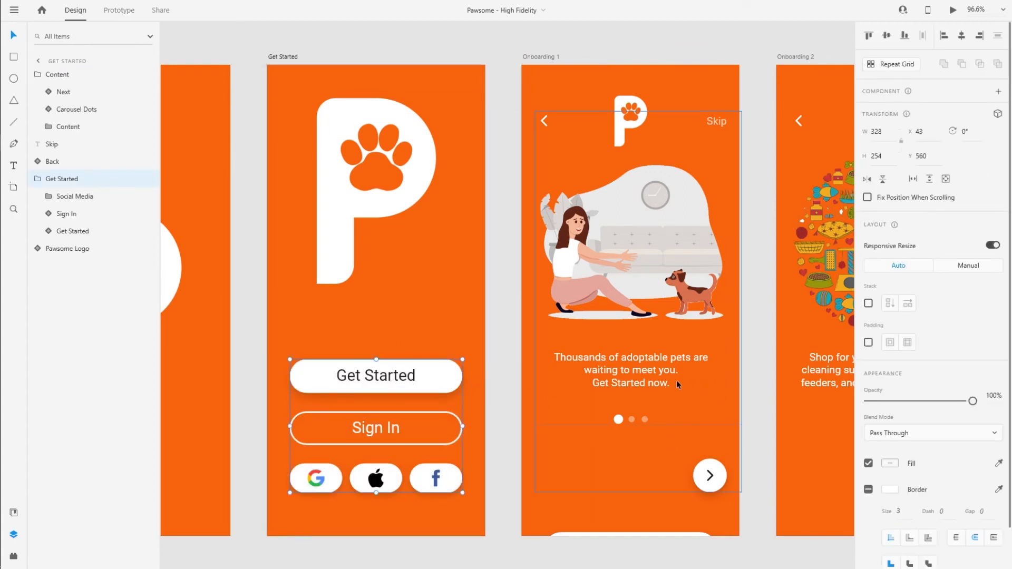
pyautogui.scroll(-3, 628, 474)
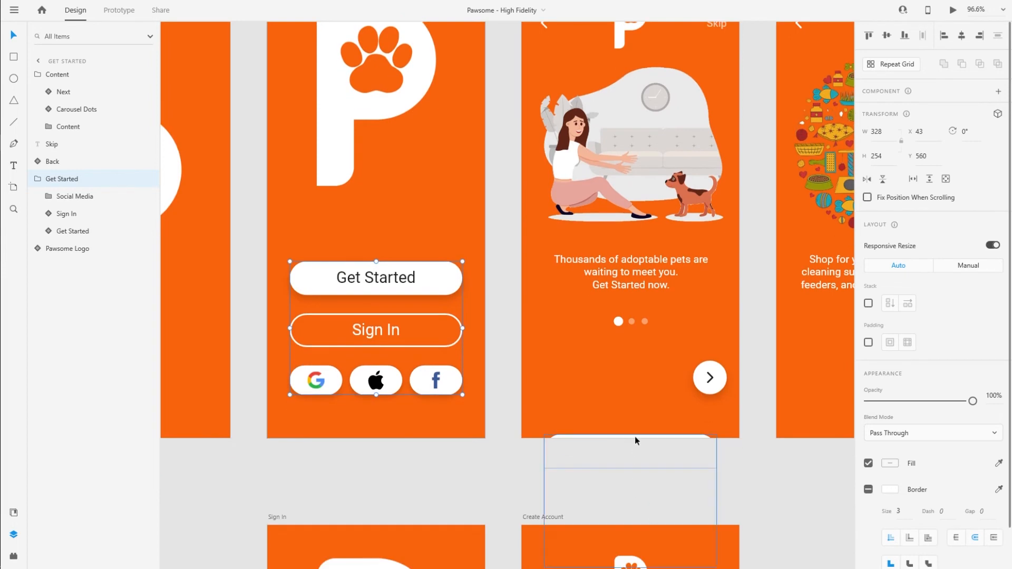
pyautogui.moveTo(635, 435); pyautogui.dragTo(596, 375)
pyautogui.press('Delete')
# Copy the button group of the Get Started artboard and paste it onto the Onboarding 1 artboard.
pyautogui.click(435, 283)
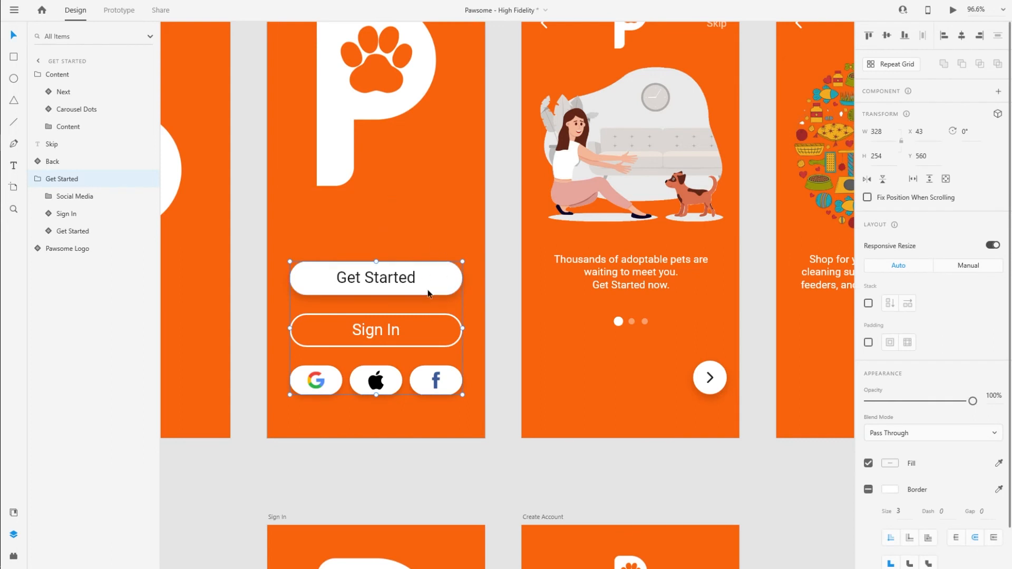
pyautogui.rightClick(430, 285)
pyautogui.click(451, 49)
pyautogui.click(586, 371)
pyautogui.scroll(2, 603, 372)
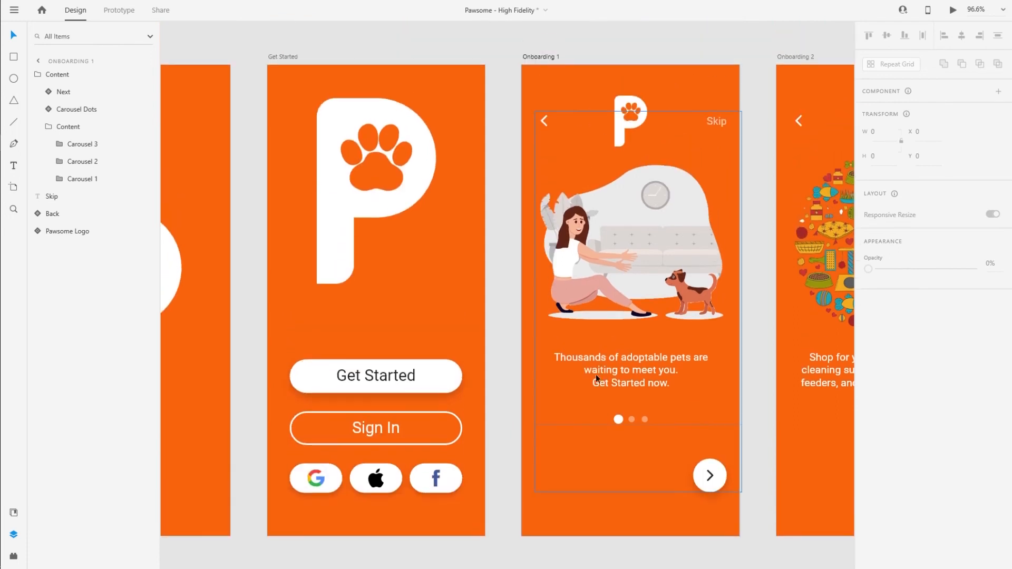
pyautogui.click(541, 58)
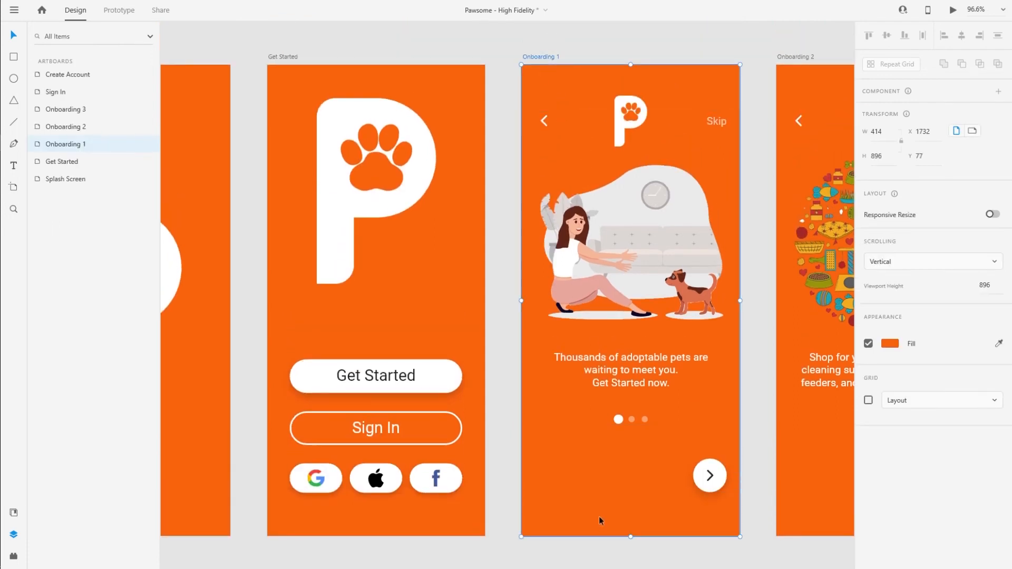
pyautogui.hotkey('ctrl', 'v')
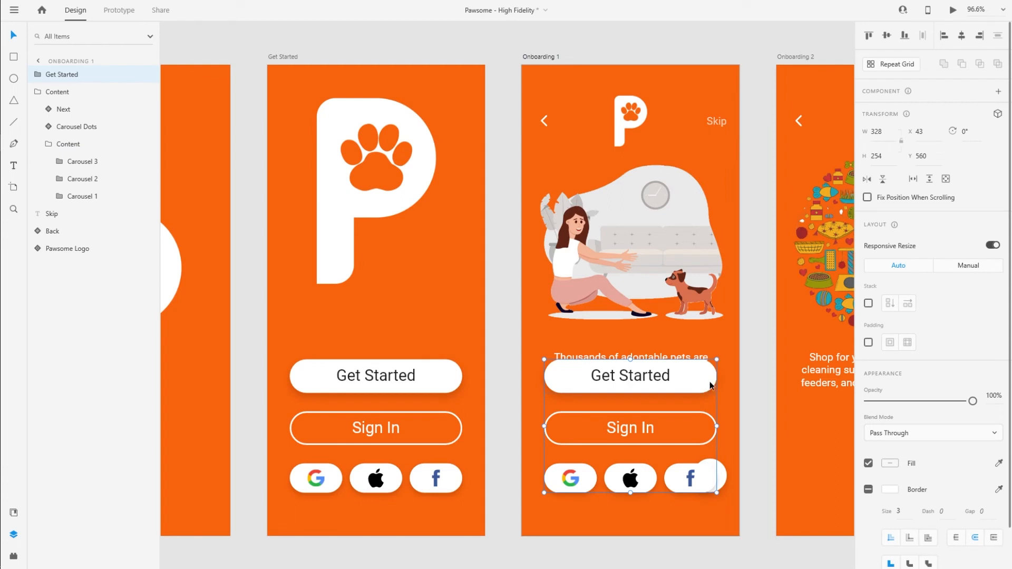
# Move the pasted Get Started group left past the edge of Onboarding 1, to X 158, and set its opacity to 0%.
pyautogui.click(625, 241)
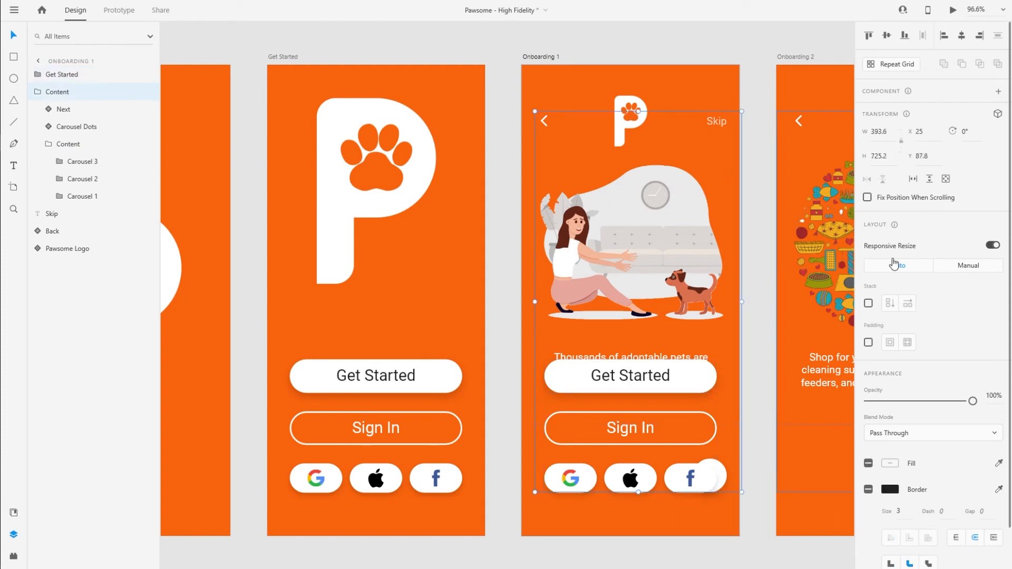
pyautogui.click(660, 387)
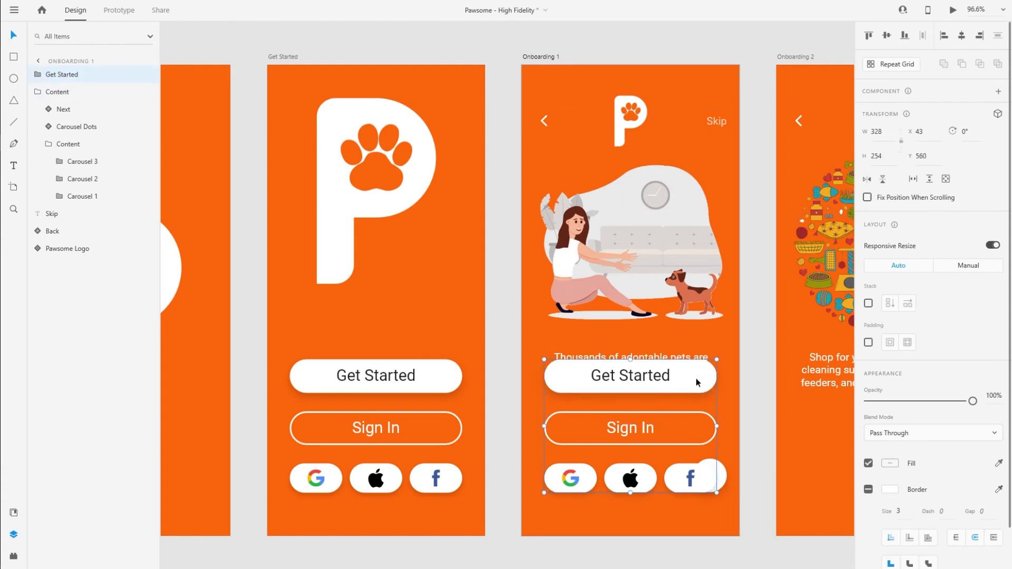
pyautogui.moveTo(696, 378); pyautogui.dragTo(502, 376)
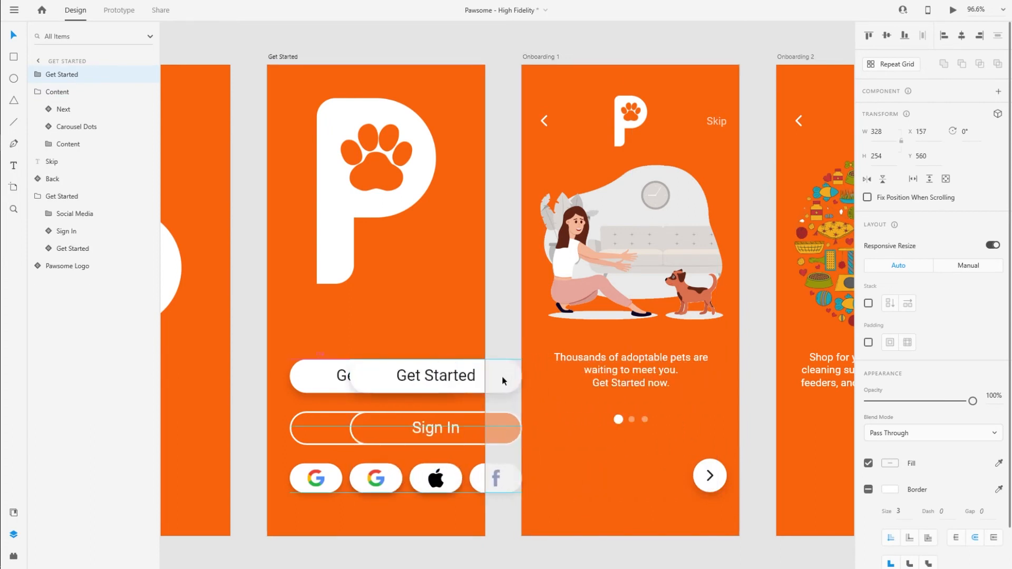
pyautogui.moveTo(973, 401); pyautogui.dragTo(830, 400)
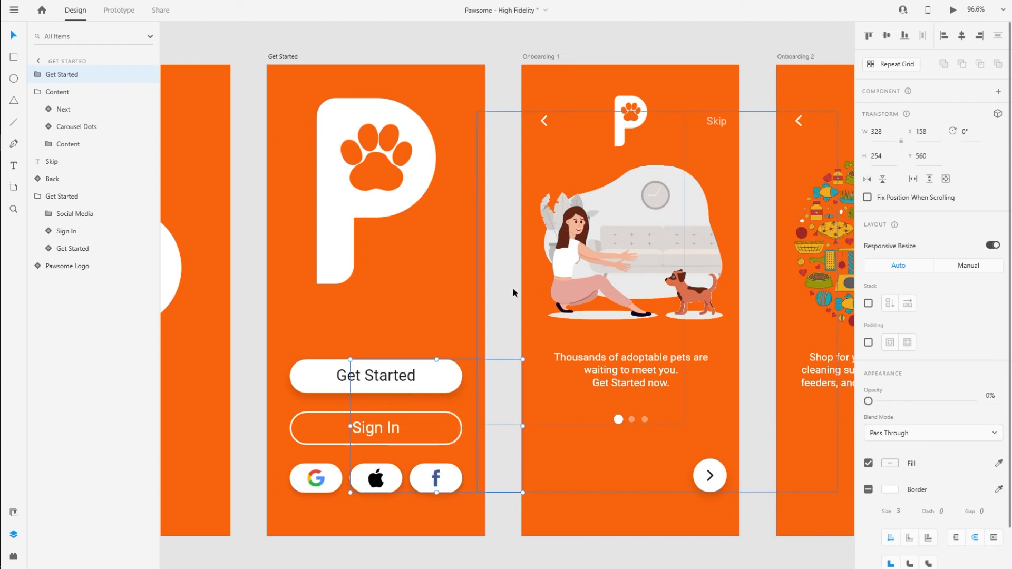
# Try nudging the transparent Get Started group farther left to X 28, and undo the nudging.
pyautogui.hotkey('shift', 'Left')
pyautogui.hotkey('shift', 'Left')
pyautogui.hotkey('shift', 'Left')
pyautogui.hotkey('shift', 'Left')
pyautogui.hotkey('shift', 'Left')
pyautogui.hotkey('shift', 'Left')
pyautogui.hotkey('shift', 'Left')
pyautogui.hotkey('shift', 'Left')
pyautogui.hotkey('shift', 'Left')
pyautogui.hotkey('shift', 'Left')
pyautogui.hotkey('shift', 'Left')
pyautogui.hotkey('shift', 'Left')
pyautogui.hotkey('shift', 'Left')
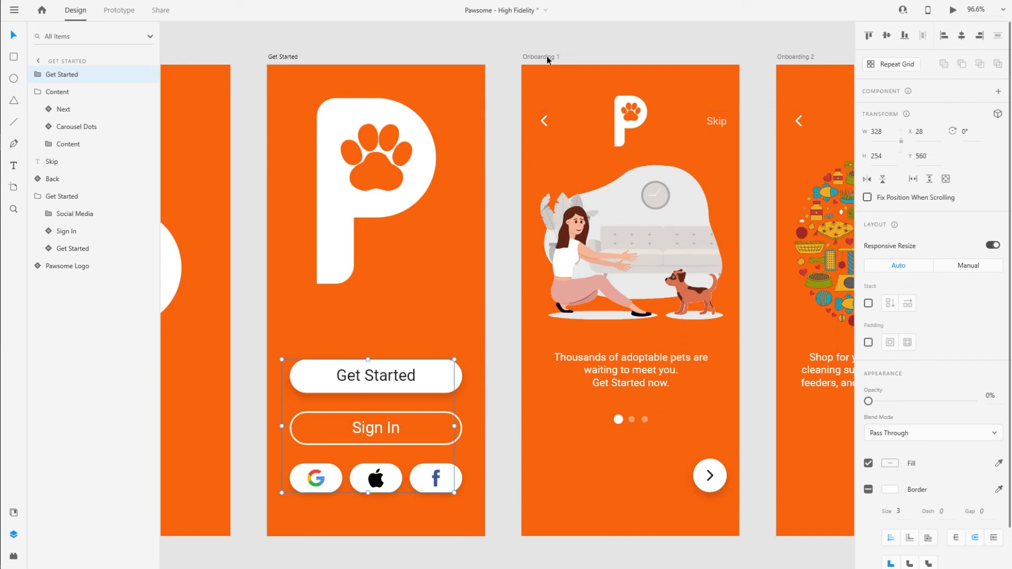
pyautogui.hotkey('ctrl', 'z')
# Preview the Get Started artboard to check its transition to Onboarding 1, and close the preview.
pyautogui.click(624, 516)
pyautogui.scroll(-2, 577, 475)
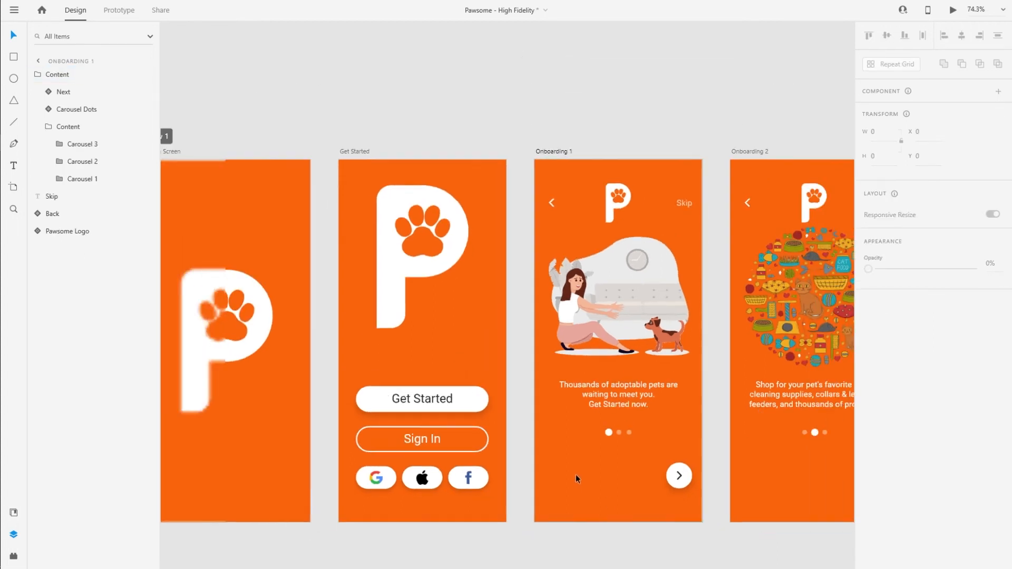
pyautogui.click(343, 152)
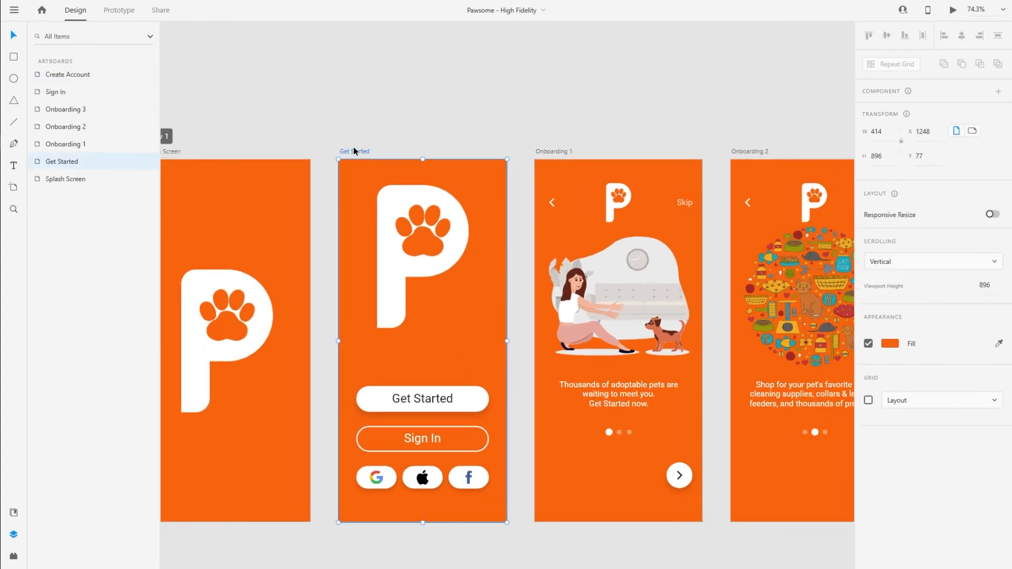
pyautogui.click(953, 10)
pyautogui.moveTo(140, 45); pyautogui.dragTo(499, 29)
pyautogui.click(521, 358)
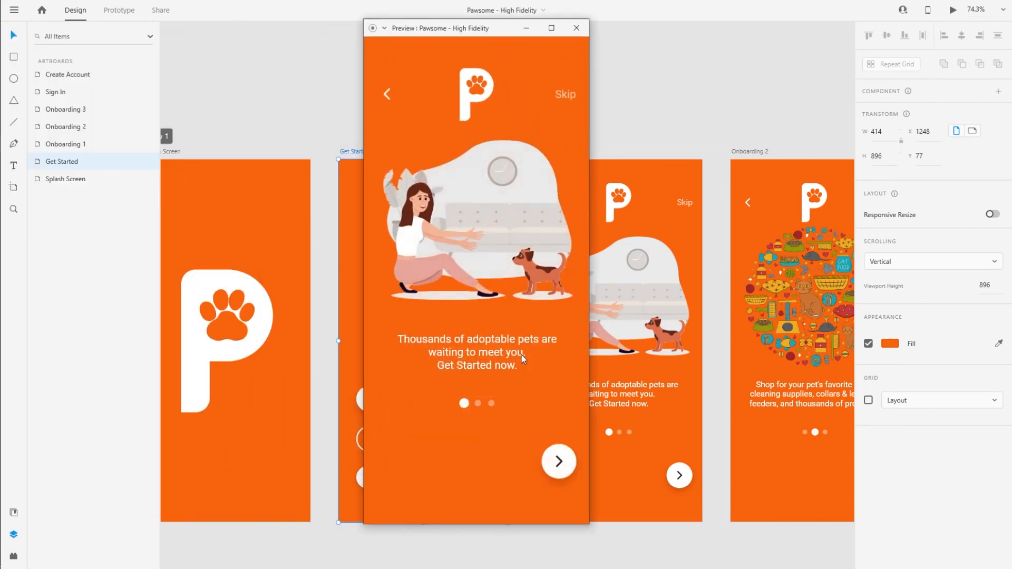
pyautogui.click(578, 29)
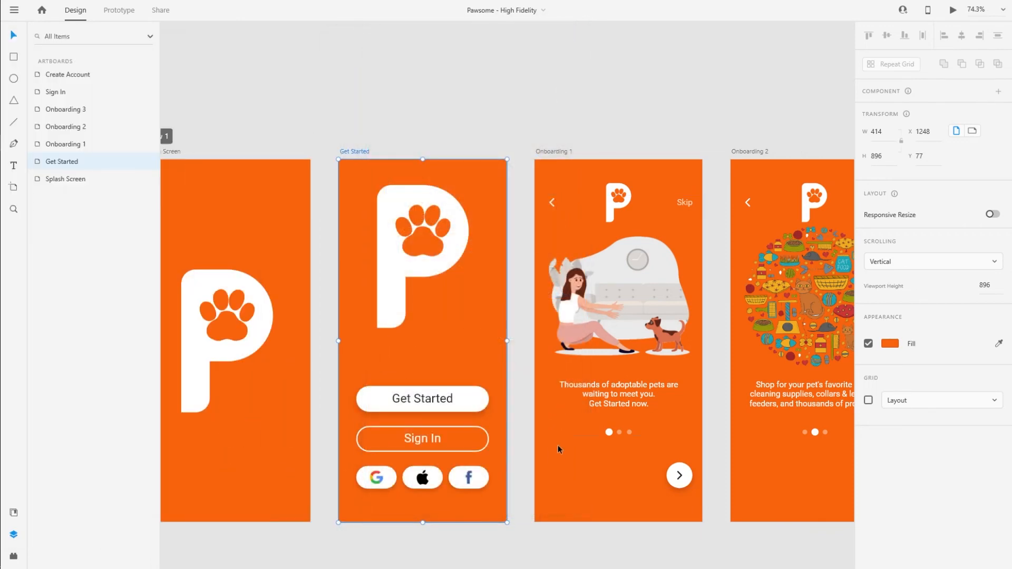
# Delete the transparent duplicate of the Get Started group that landed on the Get Started artboard.
pyautogui.click(571, 498)
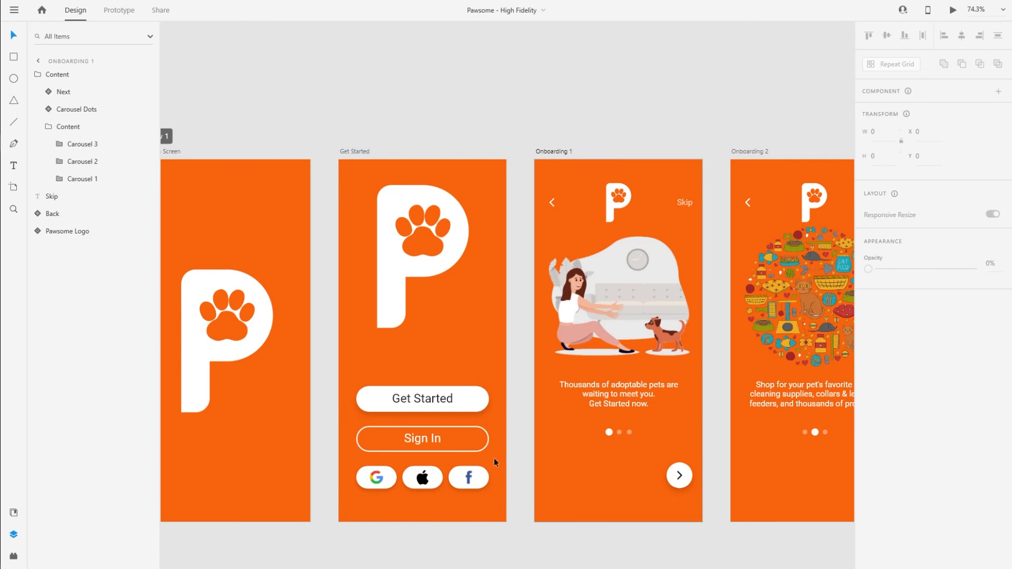
pyautogui.click(475, 90)
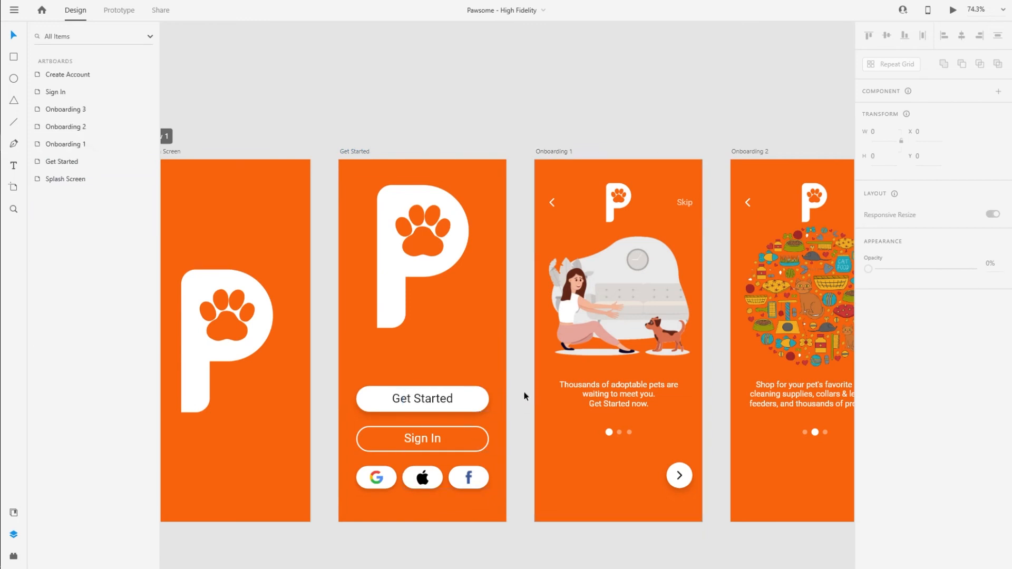
pyautogui.click(489, 411)
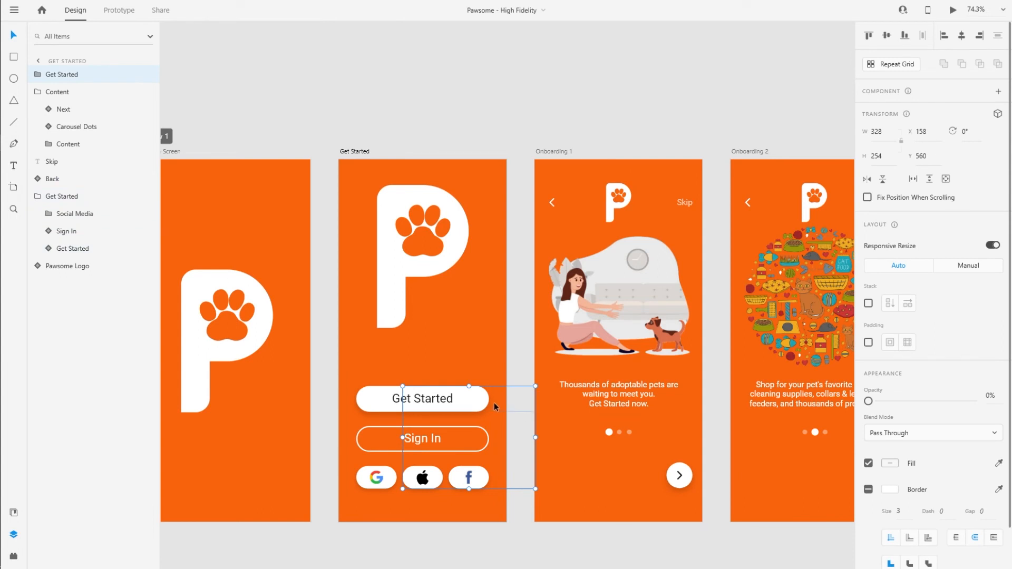
pyautogui.press('Delete')
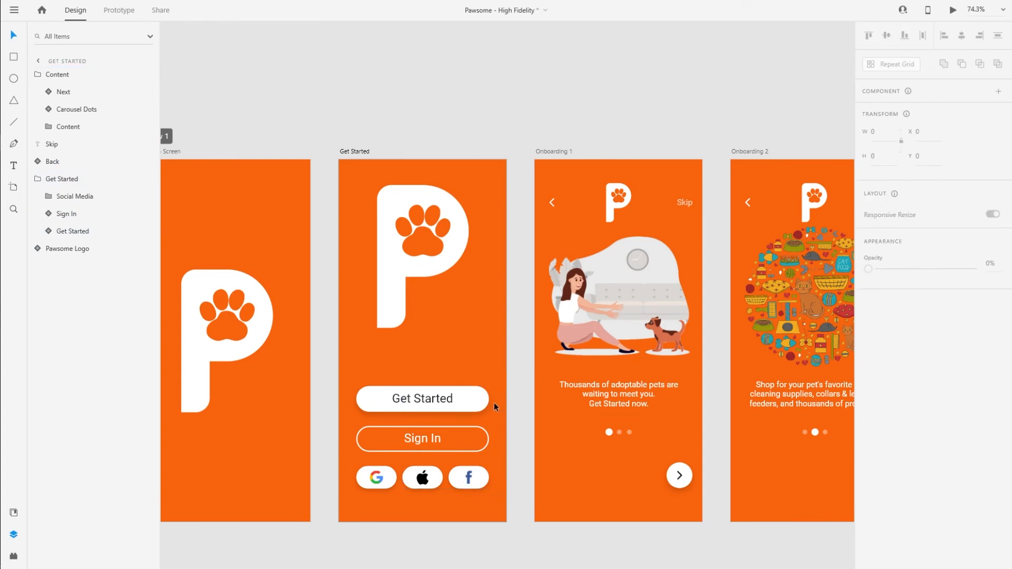
# Paste the original Get Started button group into the Onboarding 1 artboard again, at its matching position.
pyautogui.click(473, 402)
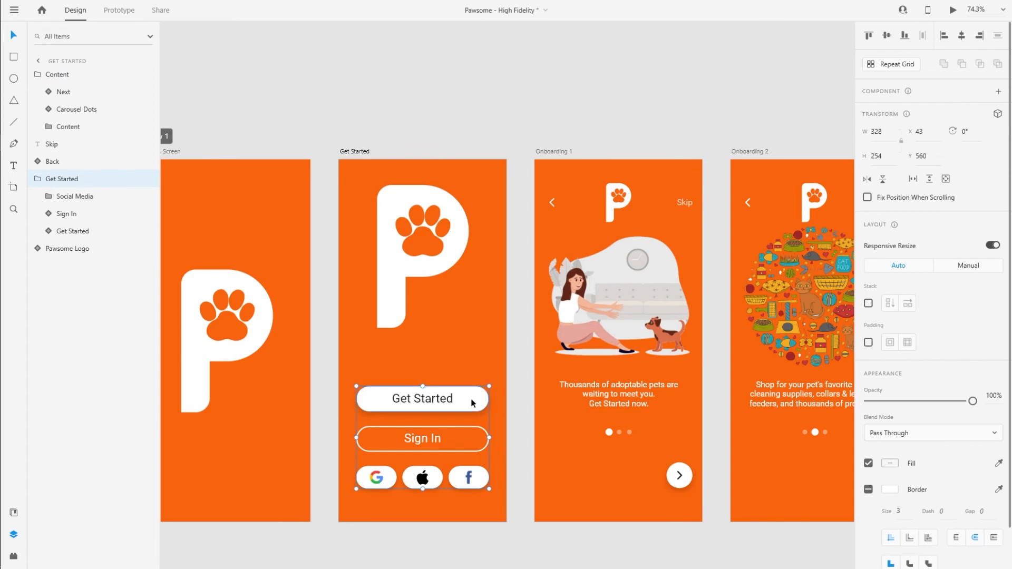
pyautogui.click(357, 153)
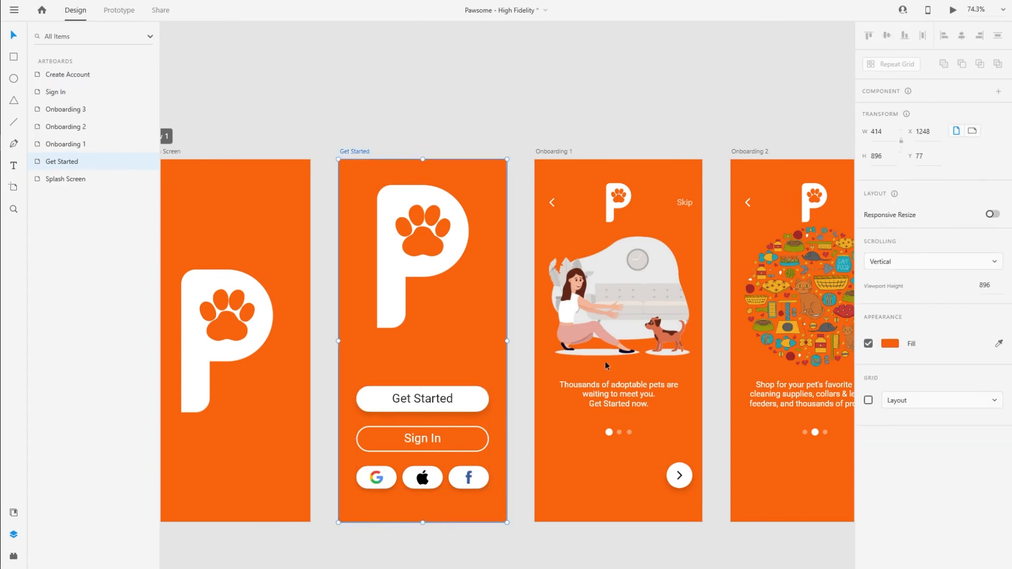
pyautogui.click(557, 152)
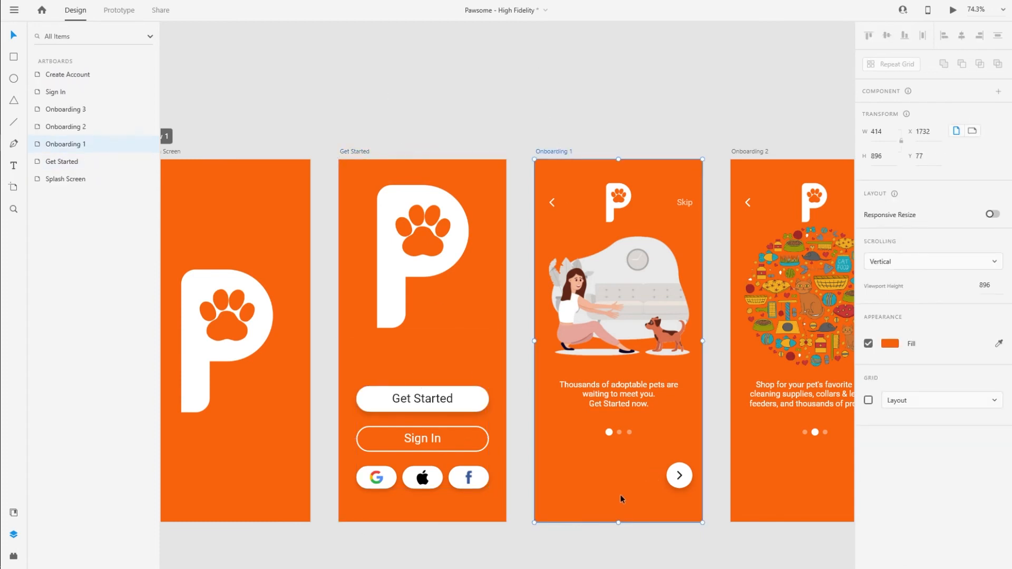
pyautogui.hotkey('ctrl', 'v')
# Move the pasted group left off Onboarding 1 to X -322, keeping it on that artboard, and set its opacity to 0%.
pyautogui.moveTo(671, 399); pyautogui.dragTo(524, 417)
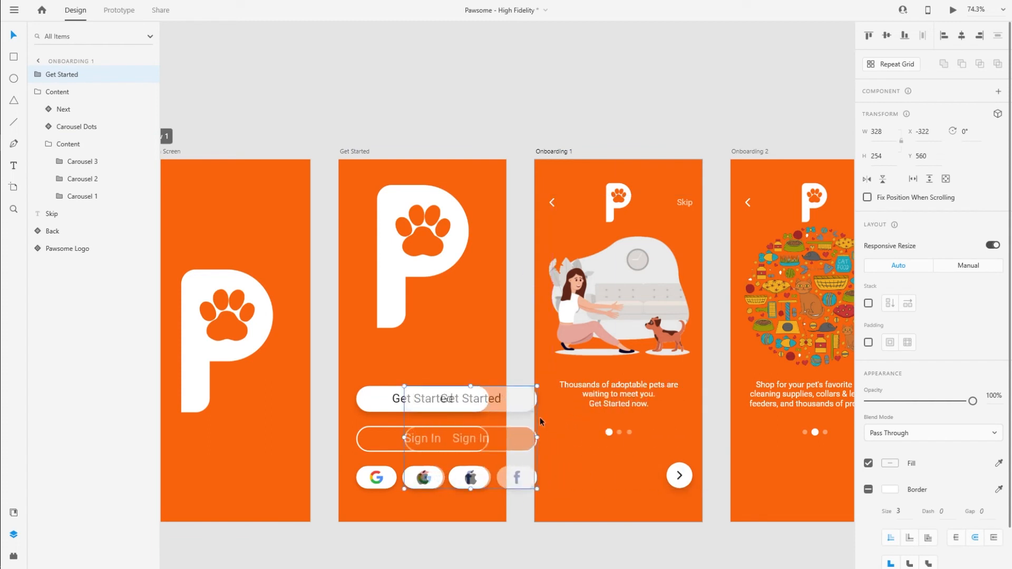
pyautogui.click(871, 401)
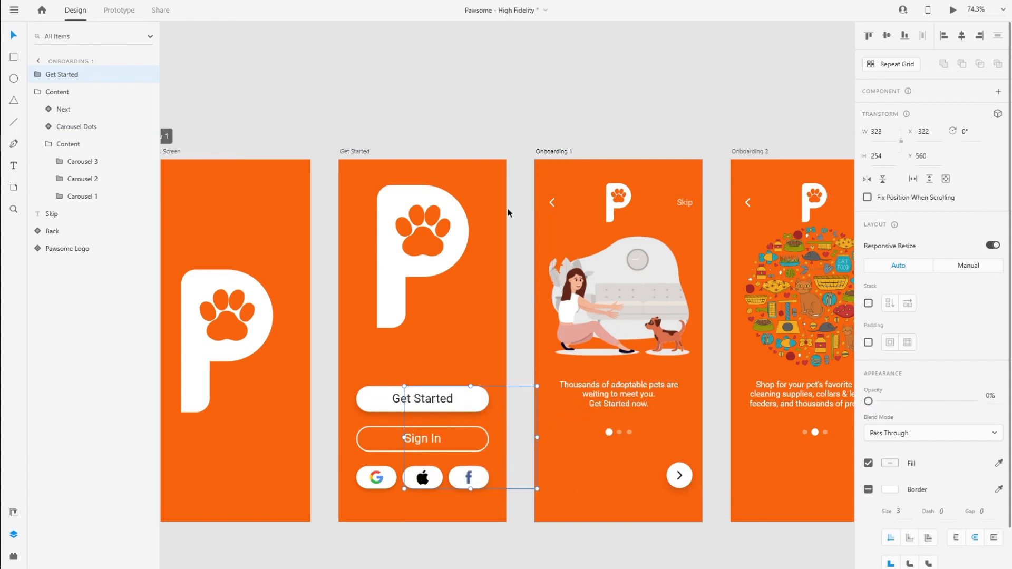
pyautogui.click(524, 155)
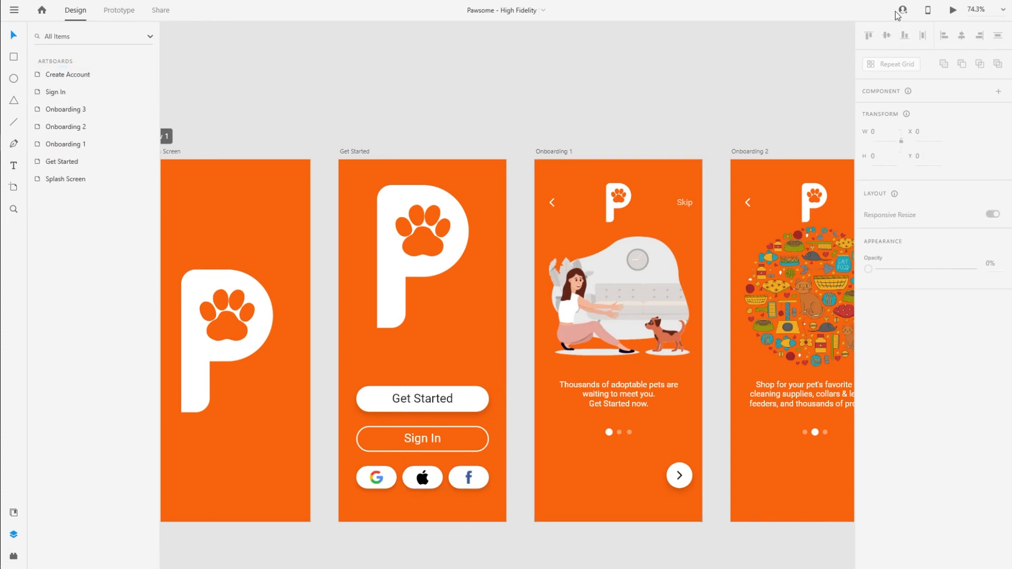
# Preview the flow, going back and forth between Get Started and Onboarding 1 to check both animations, and close the preview.
pyautogui.click(953, 10)
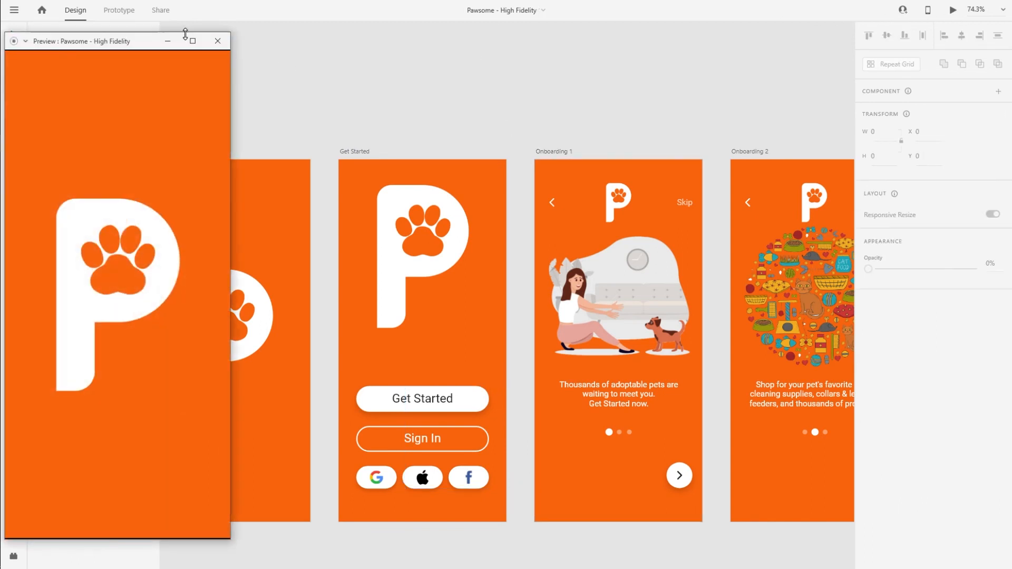
pyautogui.moveTo(138, 49); pyautogui.dragTo(511, 18)
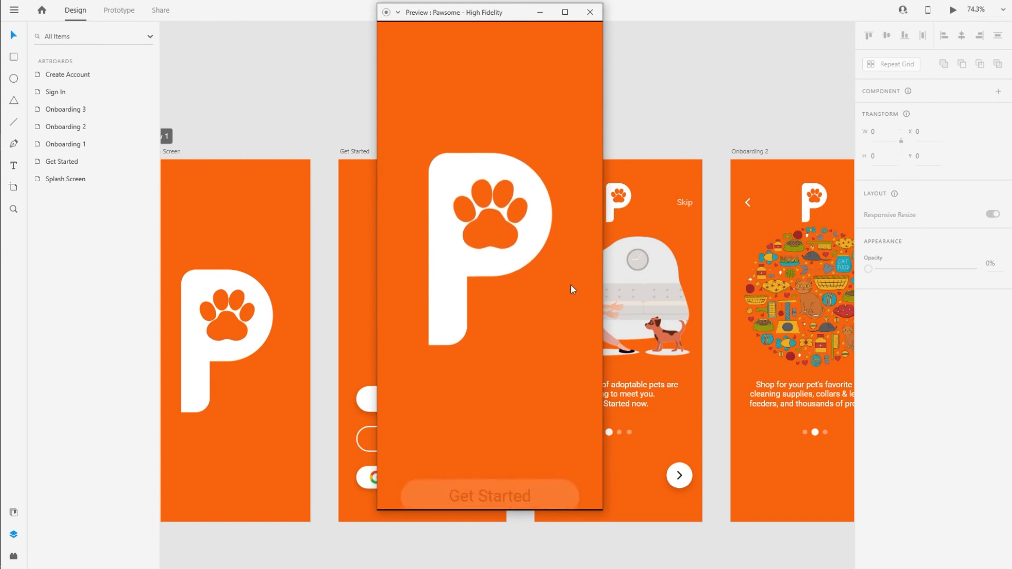
pyautogui.click(492, 343)
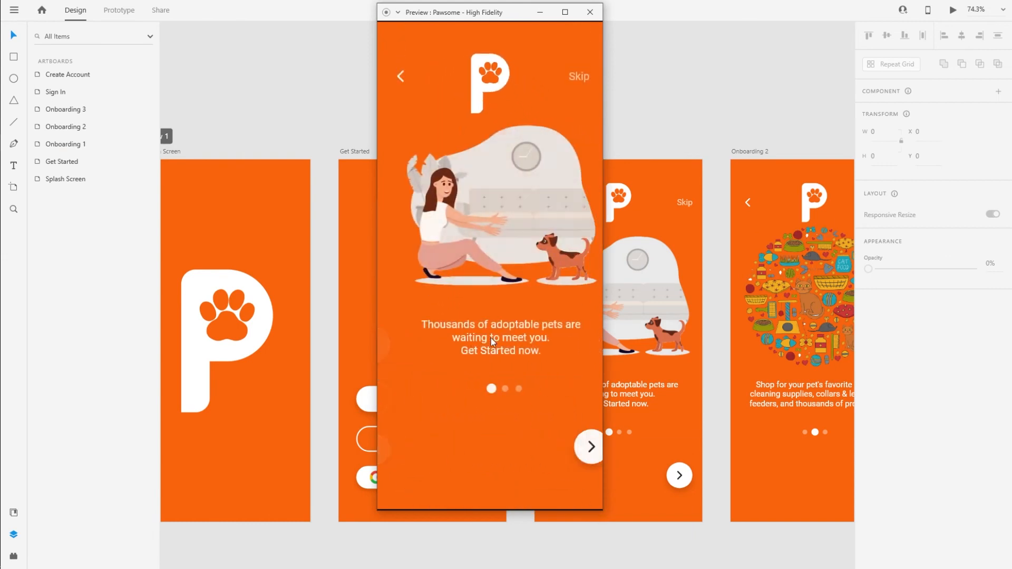
pyautogui.click(399, 77)
pyautogui.click(558, 344)
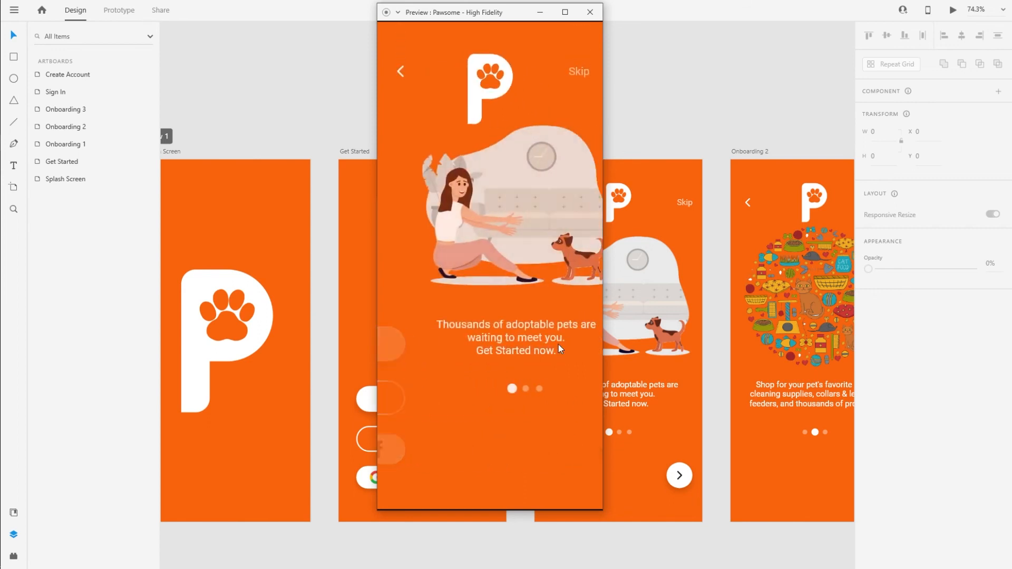
pyautogui.click(398, 77)
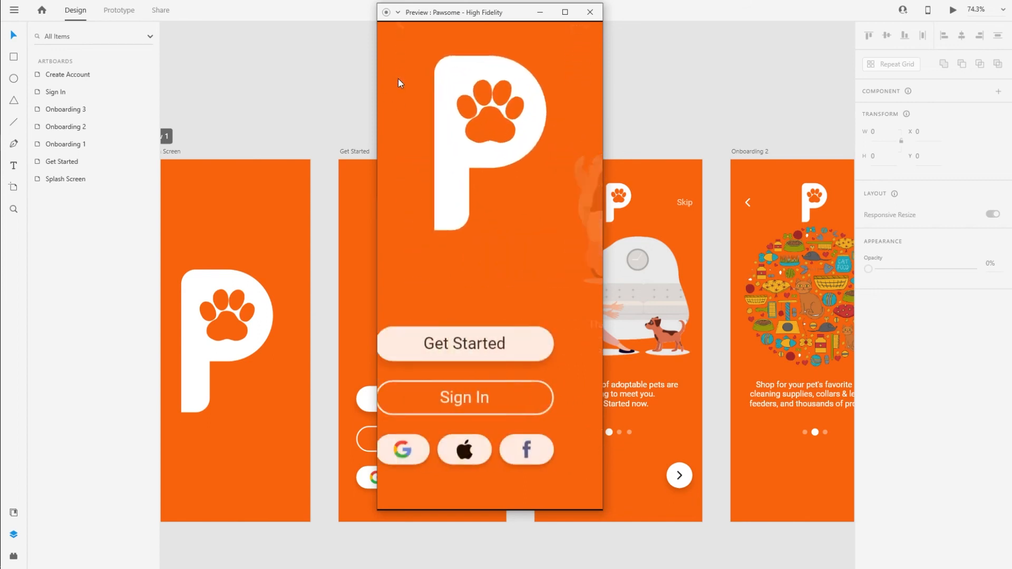
pyautogui.click(571, 348)
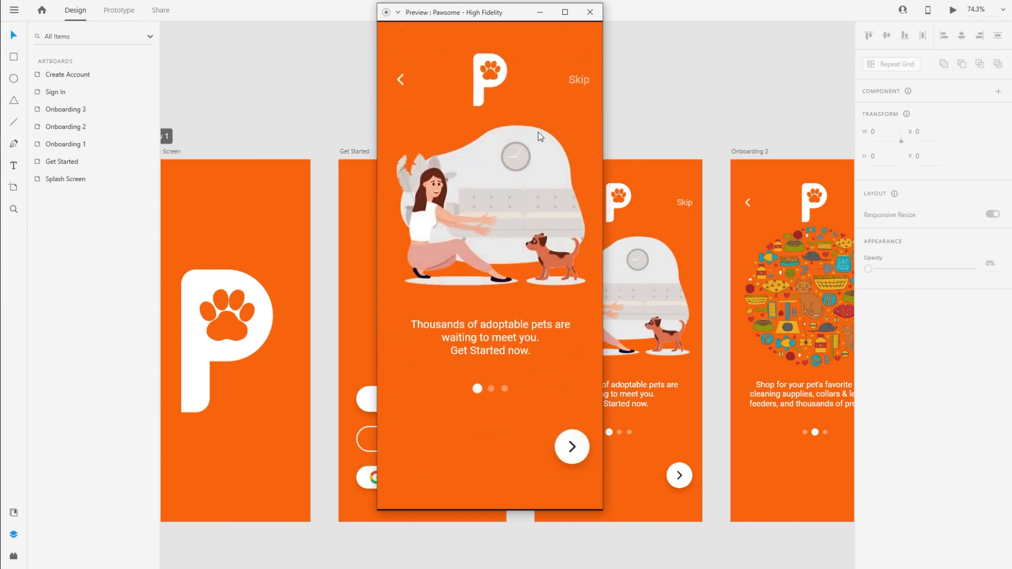
pyautogui.click(590, 12)
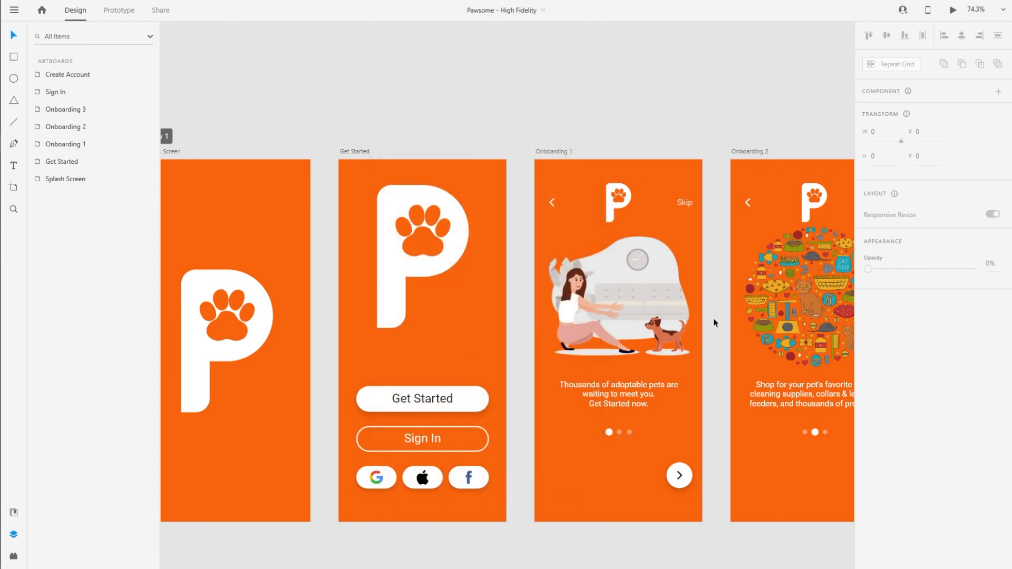
# Replay the preview from the Splash Screen through Get Started to Onboarding 1, and close it.
pyautogui.moveTo(714, 318); pyautogui.dragTo(744, 308)
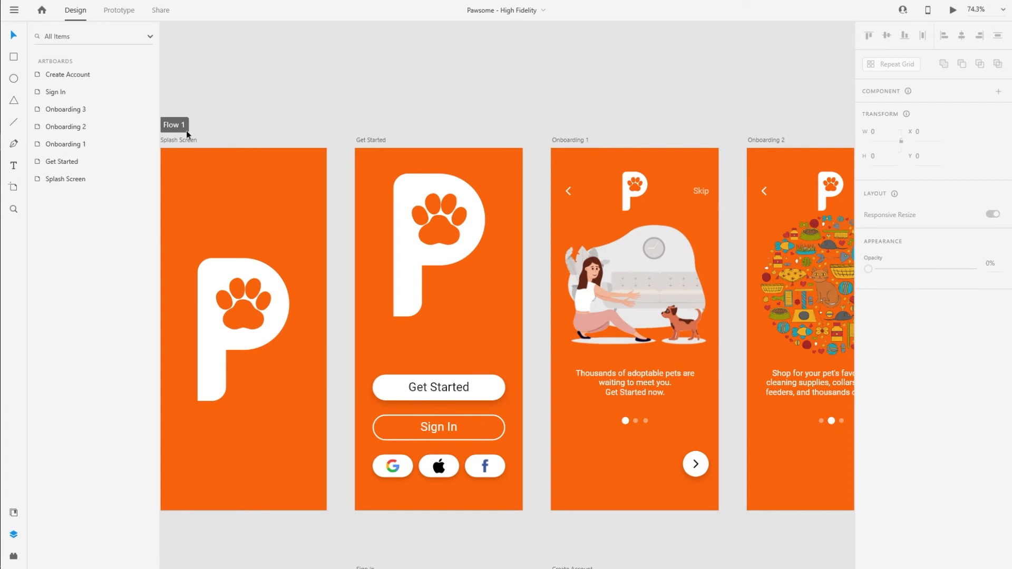
pyautogui.click(950, 12)
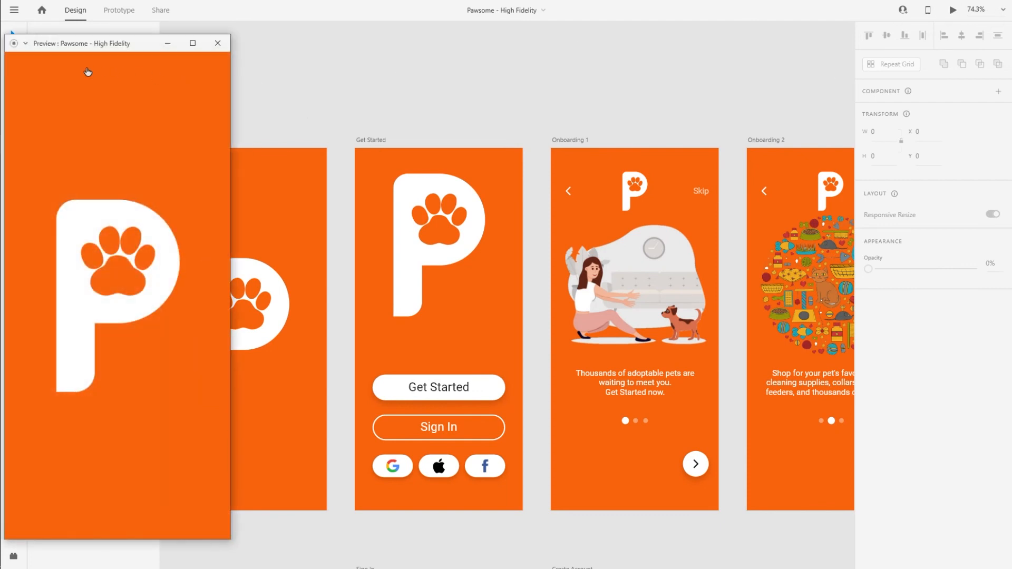
pyautogui.moveTo(88, 48); pyautogui.dragTo(473, 31)
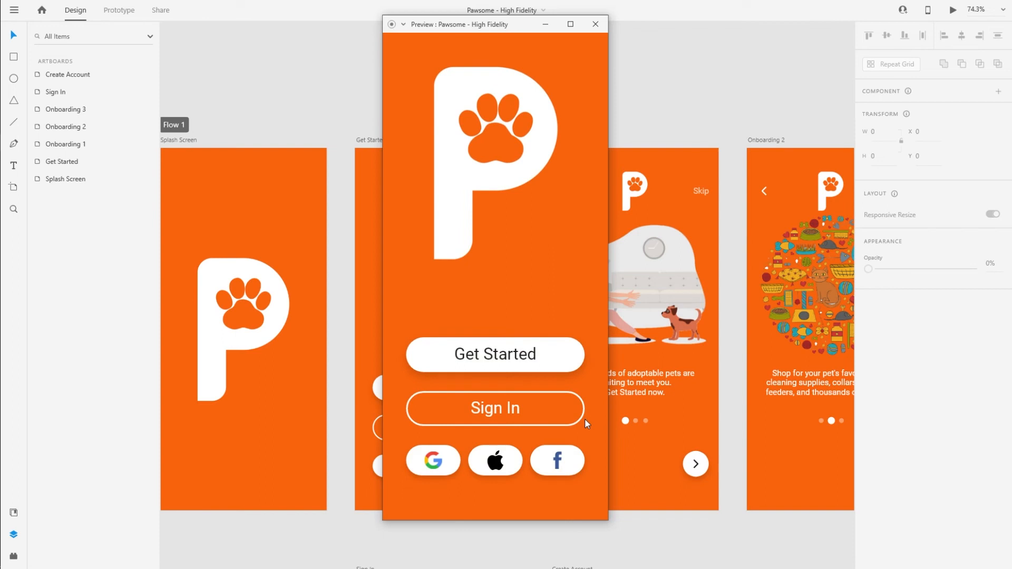
pyautogui.click(561, 360)
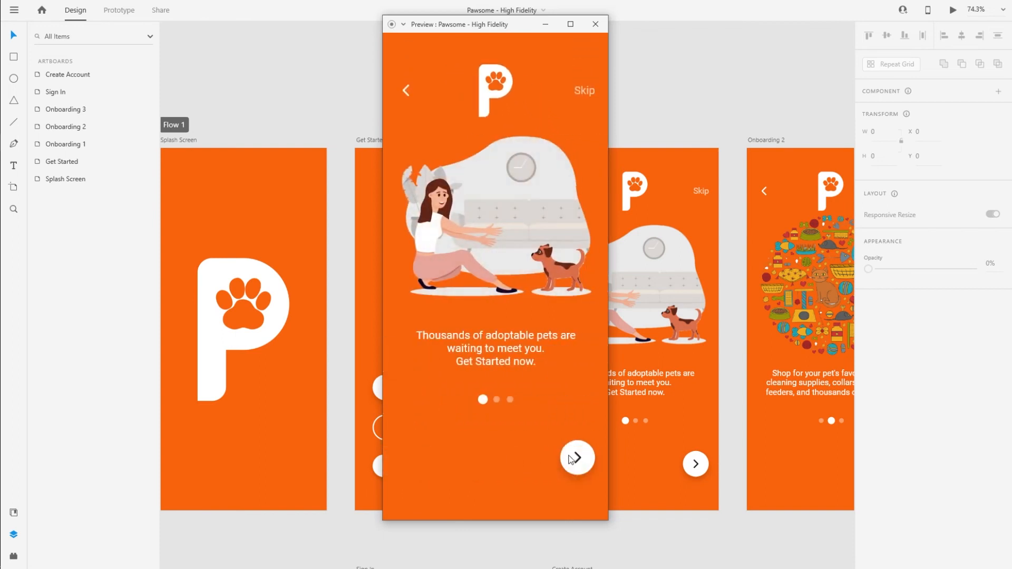
pyautogui.click(596, 24)
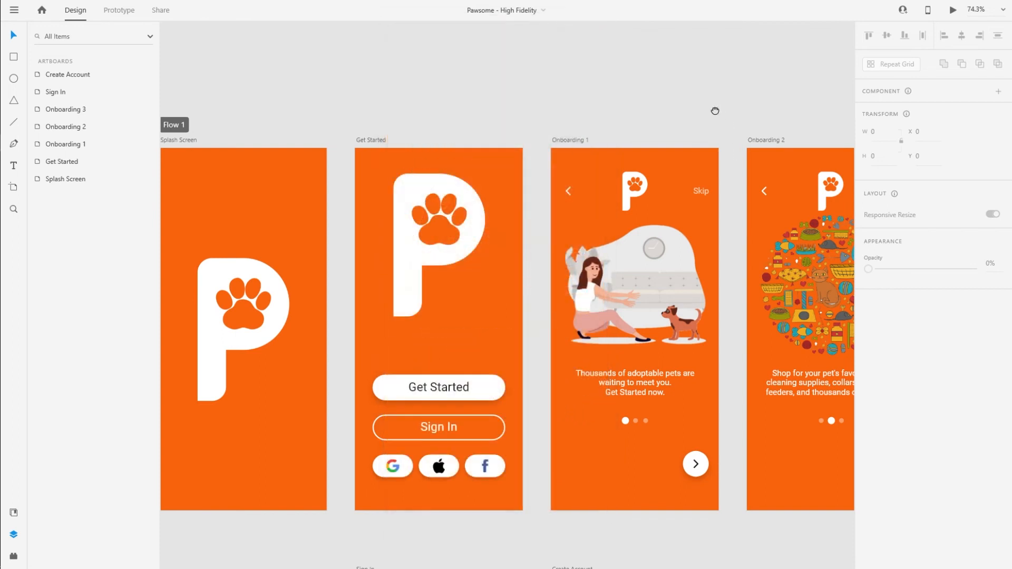
# Link the Next button inside Onboarding 1's Content group to the Onboarding 2 artboard with a tap-triggered Auto-Animate.
pyautogui.moveTo(714, 107); pyautogui.dragTo(473, 82)
pyautogui.click(119, 10)
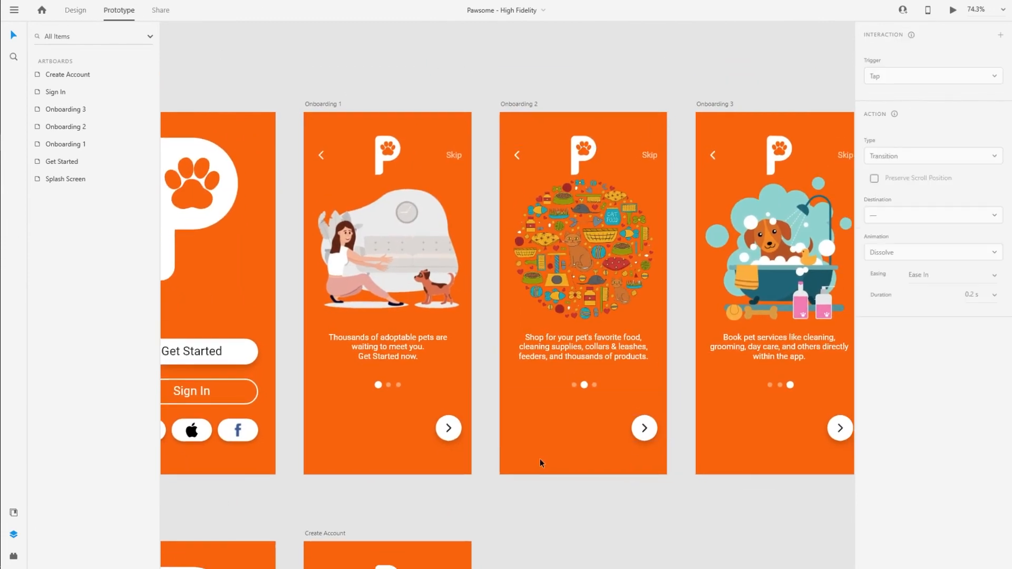
pyautogui.click(456, 435)
pyautogui.doubleClick(457, 435)
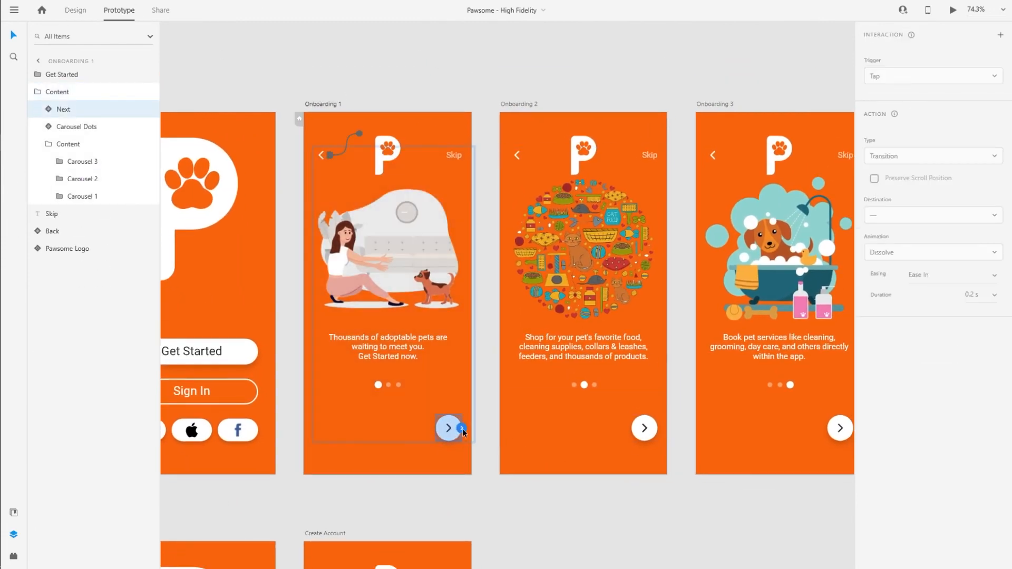
pyautogui.moveTo(463, 429); pyautogui.dragTo(539, 419)
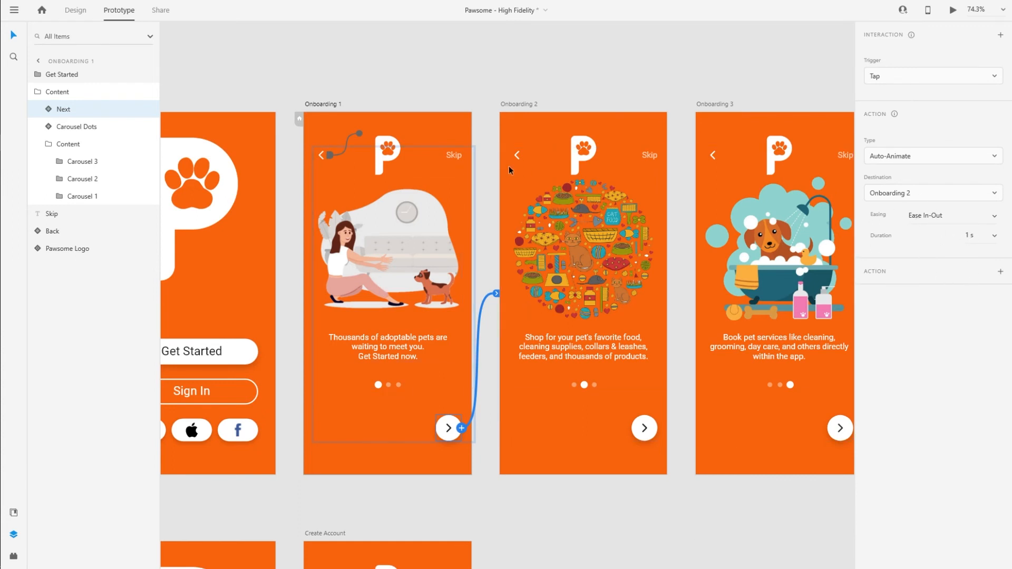
# Add a tap interaction to the Back arrow on Onboarding 2 and set its action type to Previous Artboard.
pyautogui.click(511, 89)
pyautogui.click(517, 155)
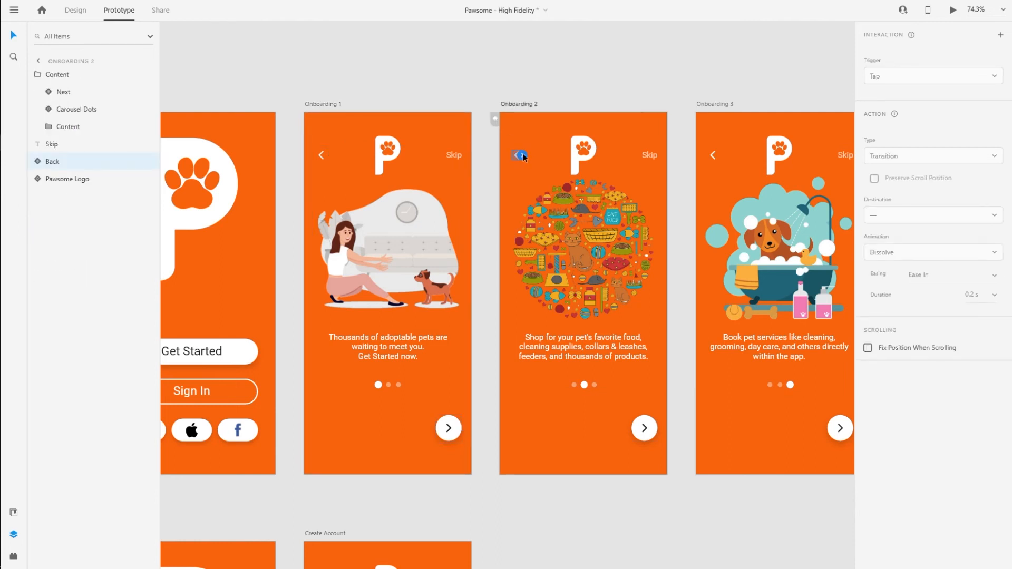
pyautogui.moveTo(522, 155); pyautogui.dragTo(470, 100)
pyautogui.click(1000, 36)
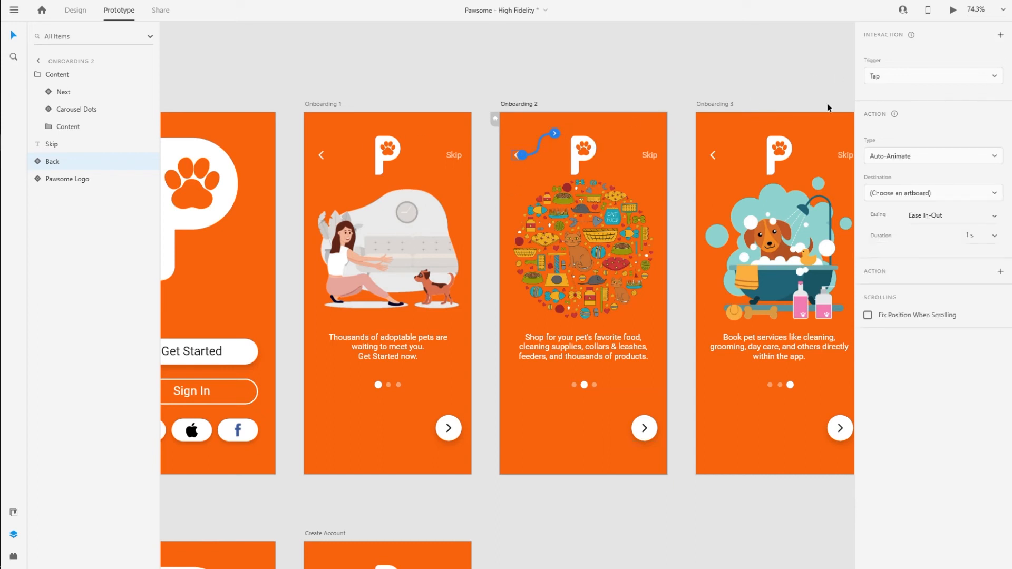
pyautogui.click(914, 157)
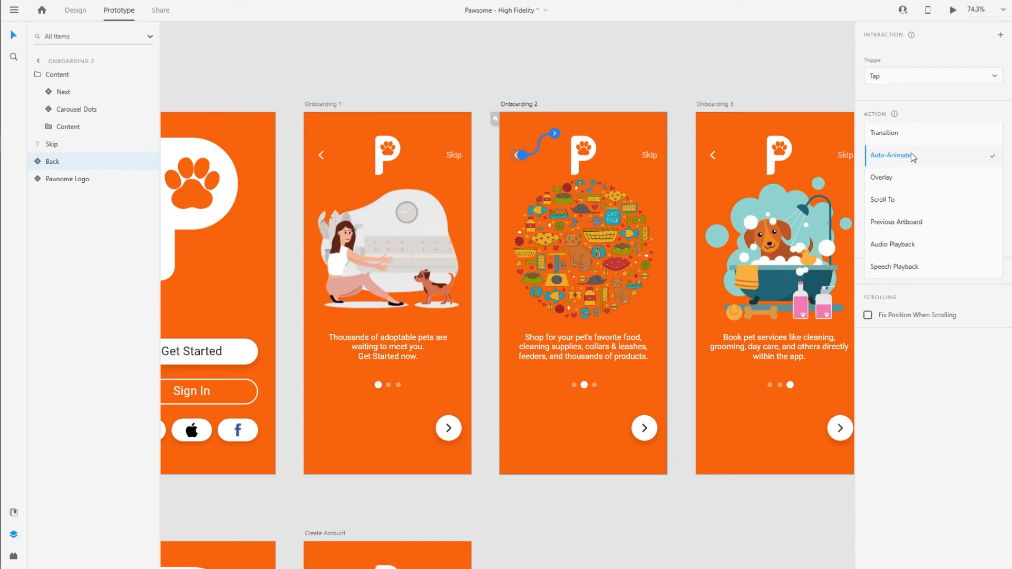
pyautogui.click(905, 224)
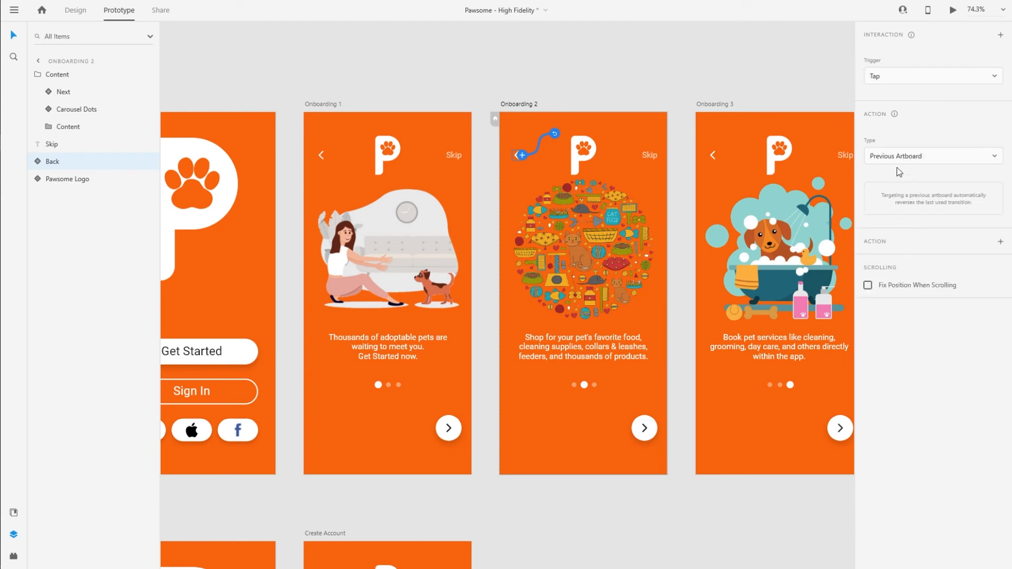
# Add a tap interaction to the Back arrow on Onboarding 3 with the Previous Artboard action.
pyautogui.click(712, 158)
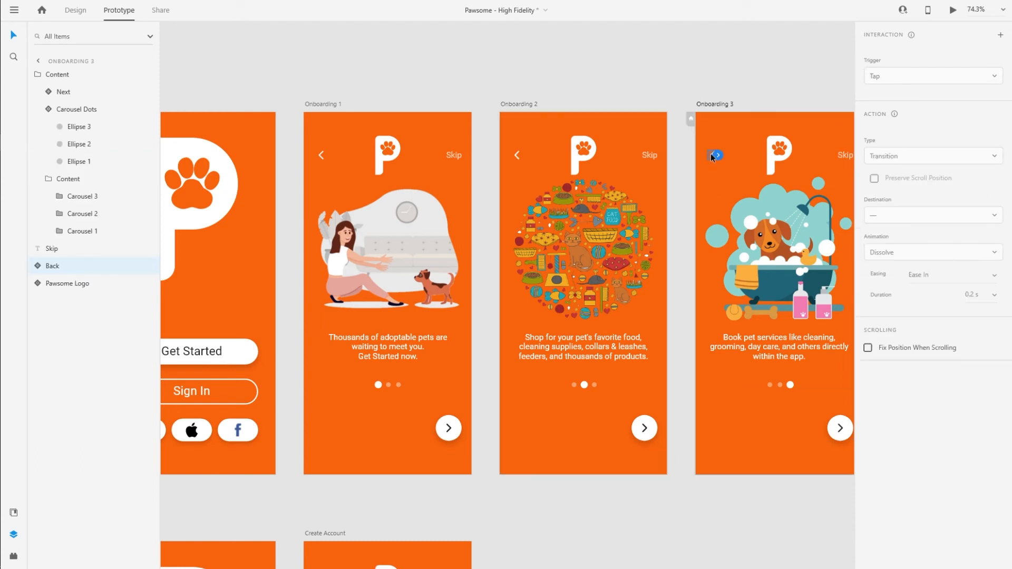
pyautogui.click(1000, 35)
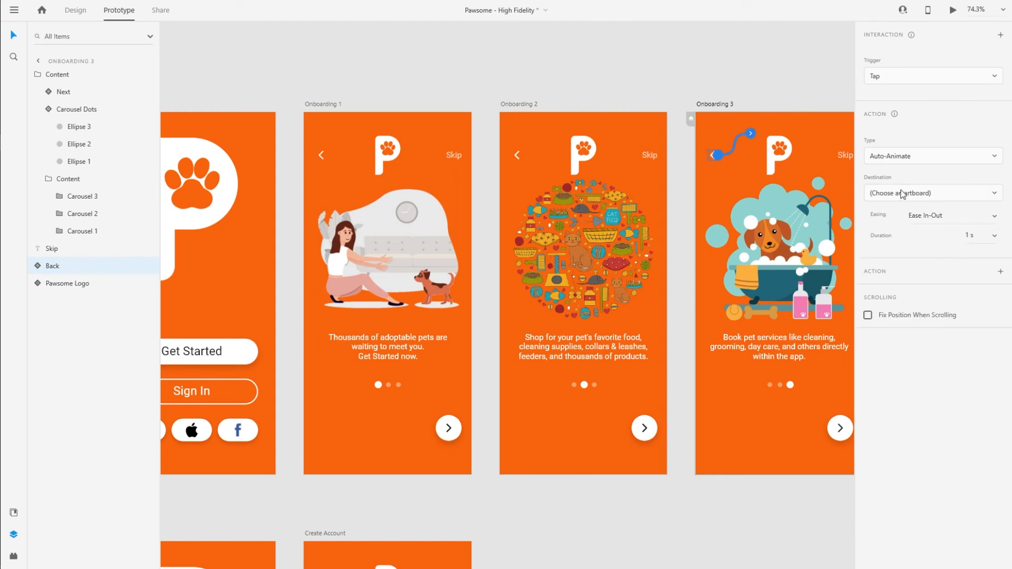
pyautogui.click(890, 158)
pyautogui.click(888, 225)
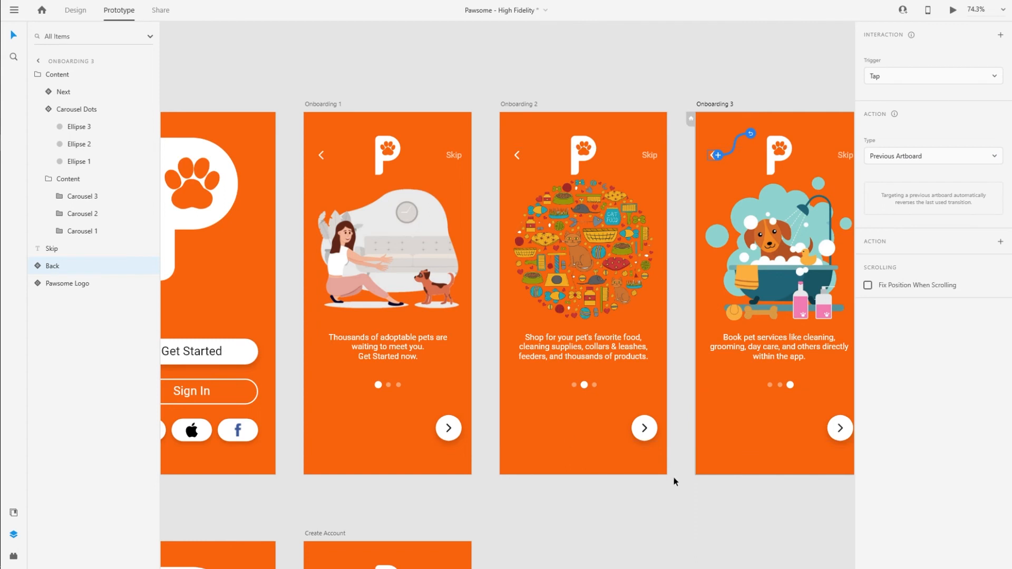
# Link the Next button on Onboarding 2 to the Onboarding 3 artboard with a tap-triggered Auto-Animate.
pyautogui.click(653, 435)
pyautogui.moveTo(658, 428); pyautogui.dragTo(765, 316)
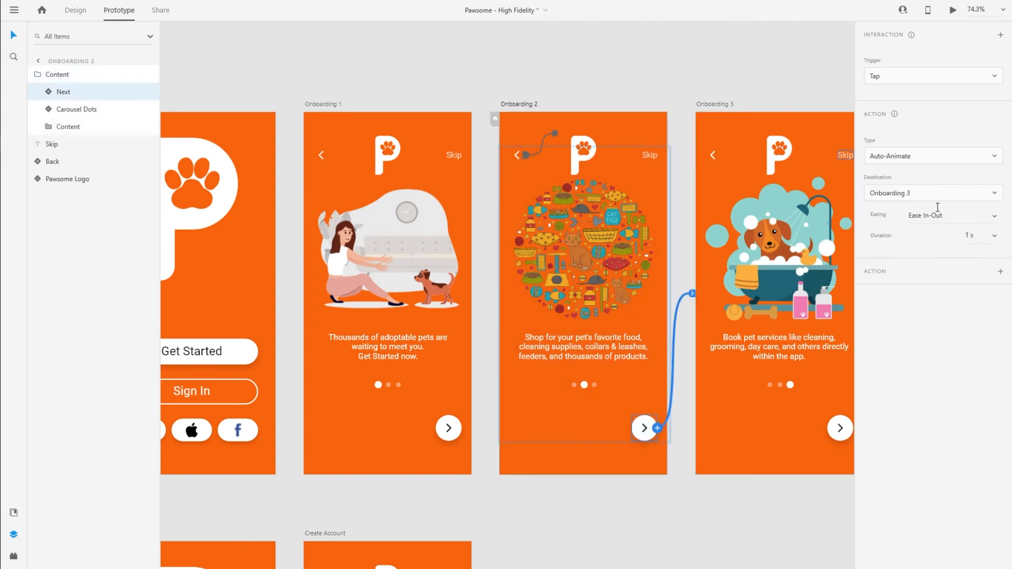
pyautogui.click(767, 507)
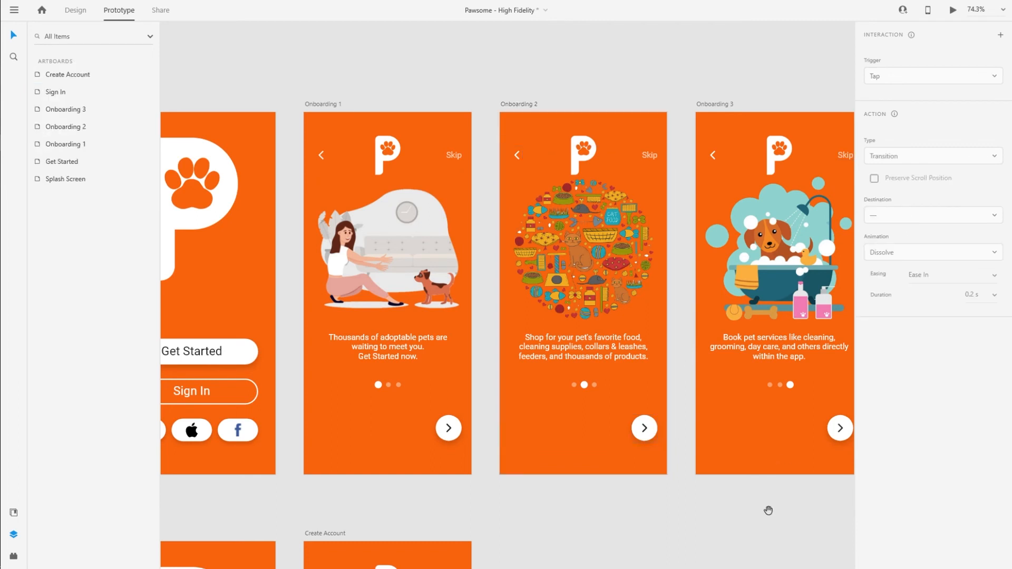
# Link the Skip text on Onboarding 1 to the Create Account artboard with a tap trigger.
pyautogui.moveTo(769, 511); pyautogui.dragTo(714, 445)
pyautogui.click(419, 120)
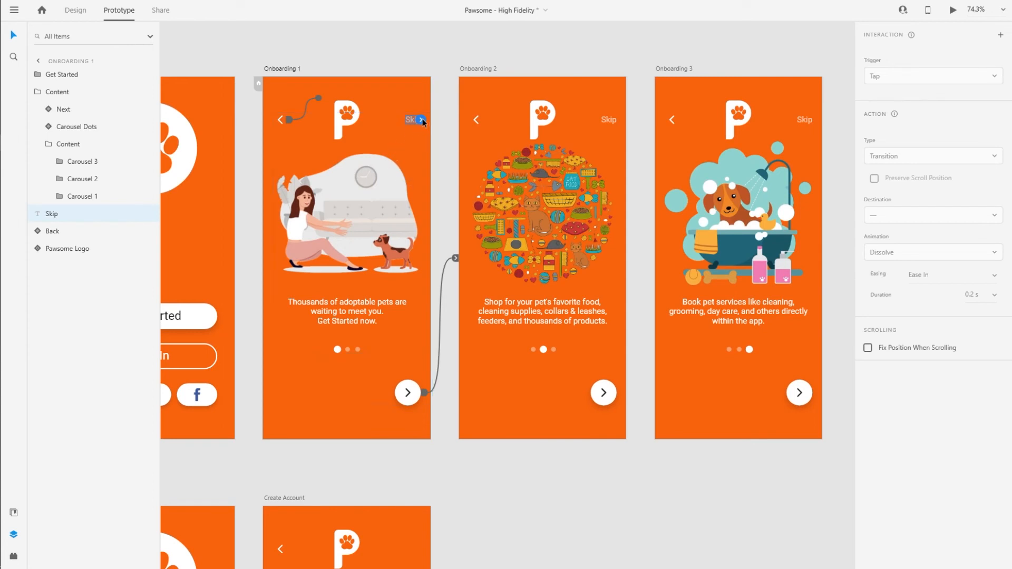
pyautogui.scroll(-2, 459, 346)
pyautogui.moveTo(481, 448); pyautogui.dragTo(581, 348)
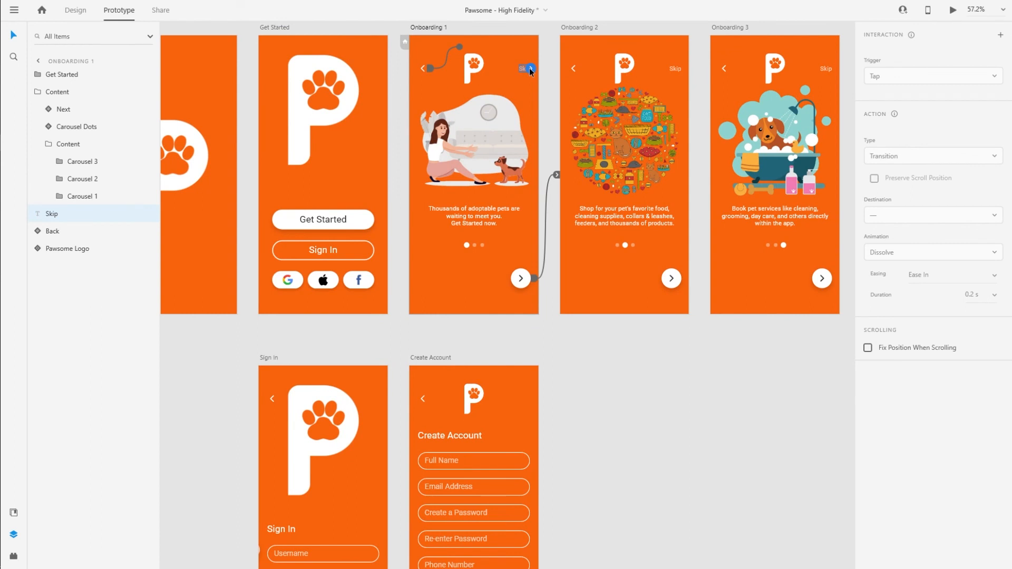
pyautogui.moveTo(529, 70); pyautogui.dragTo(501, 417)
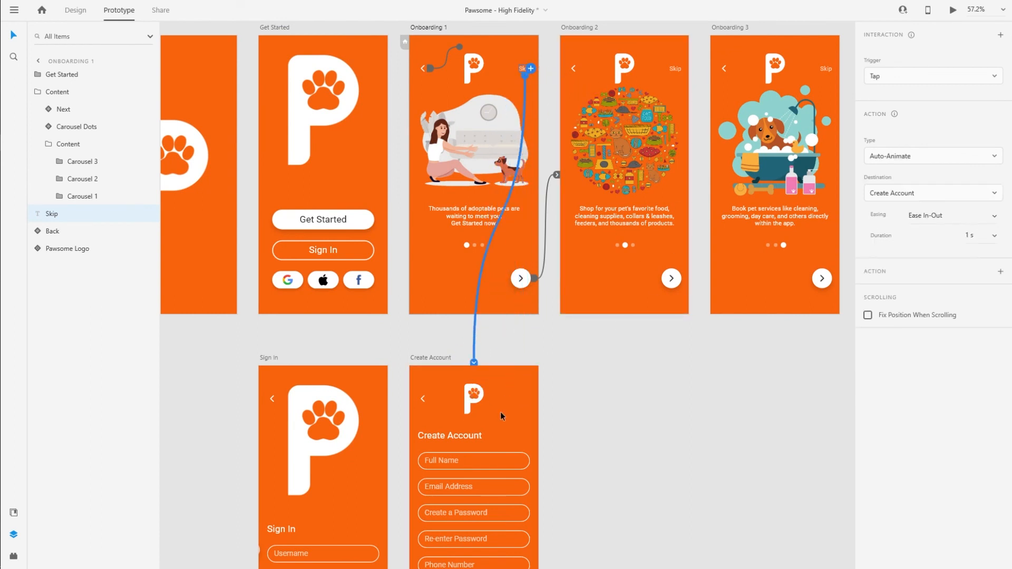
# Change the Skip interaction on Onboarding 1 to a Transition with the Push Left animation.
pyautogui.scroll(-2, 485, 415)
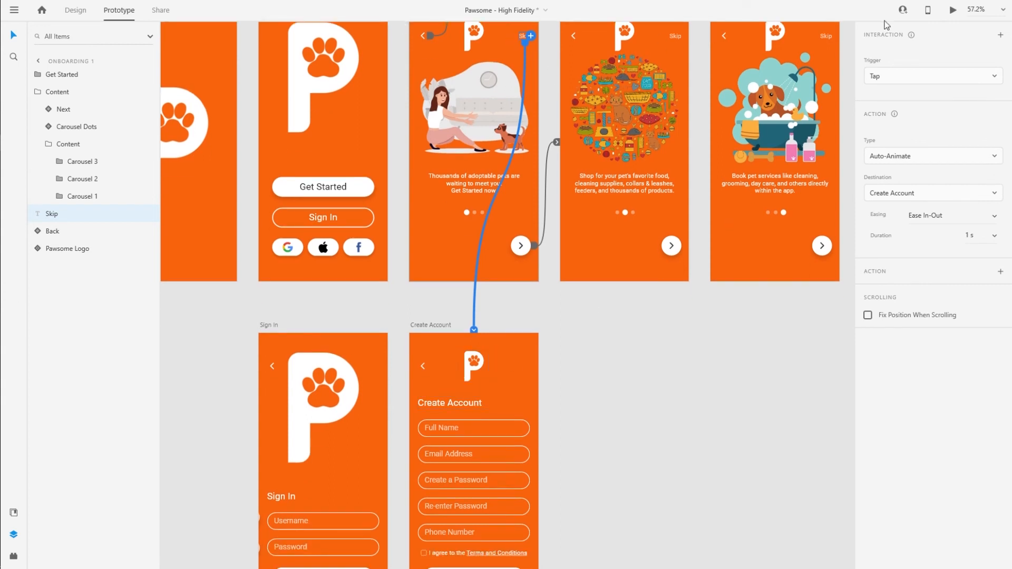
pyautogui.click(899, 156)
pyautogui.click(898, 138)
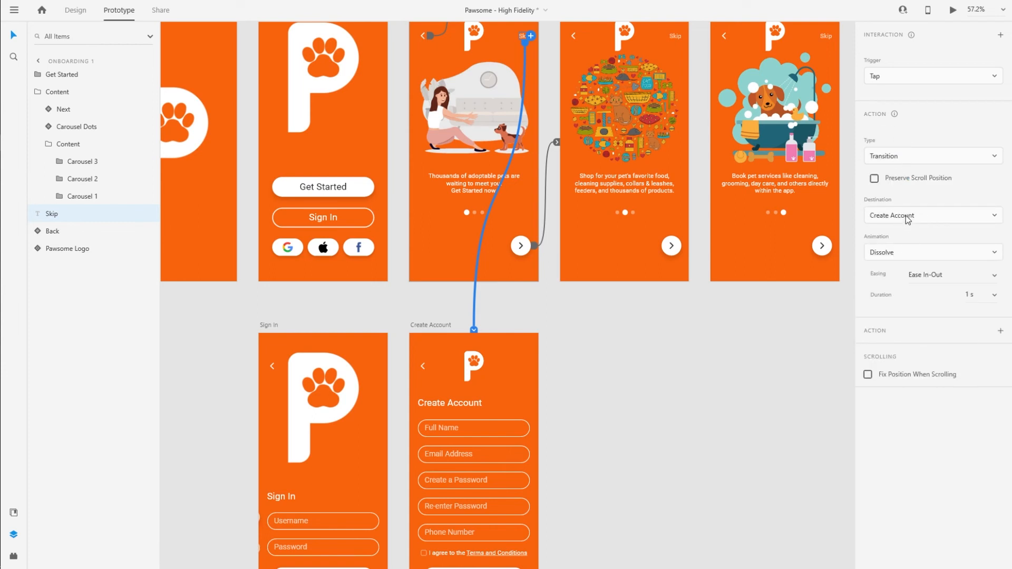
pyautogui.click(891, 253)
pyautogui.click(897, 297)
pyautogui.scroll(-3, 583, 353)
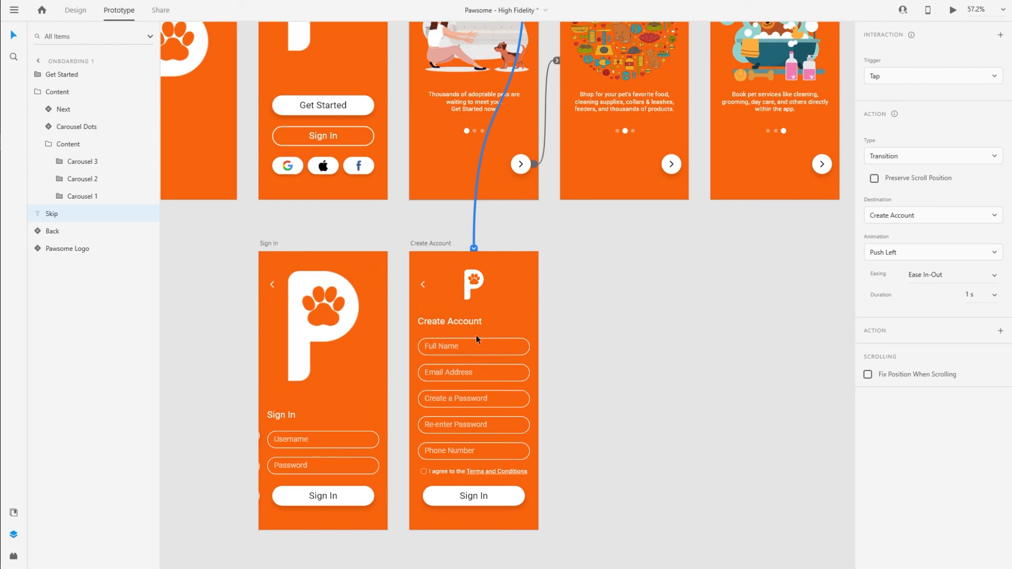
pyautogui.scroll(5, 448, 258)
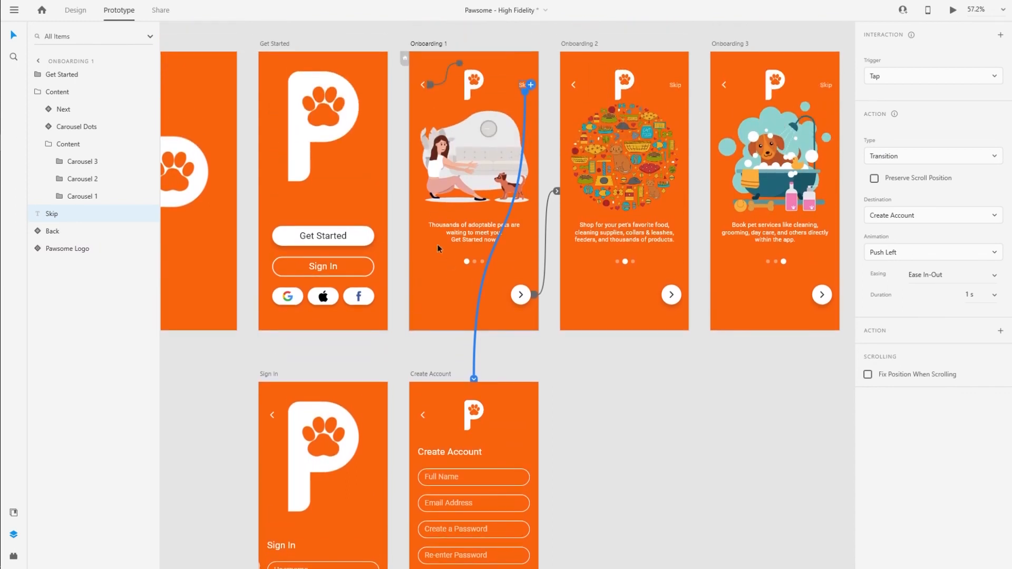
# Link the Skip text on Onboarding 2 to the Create Account artboard with the same Push Left transition.
pyautogui.click(676, 86)
pyautogui.moveTo(681, 84); pyautogui.dragTo(481, 448)
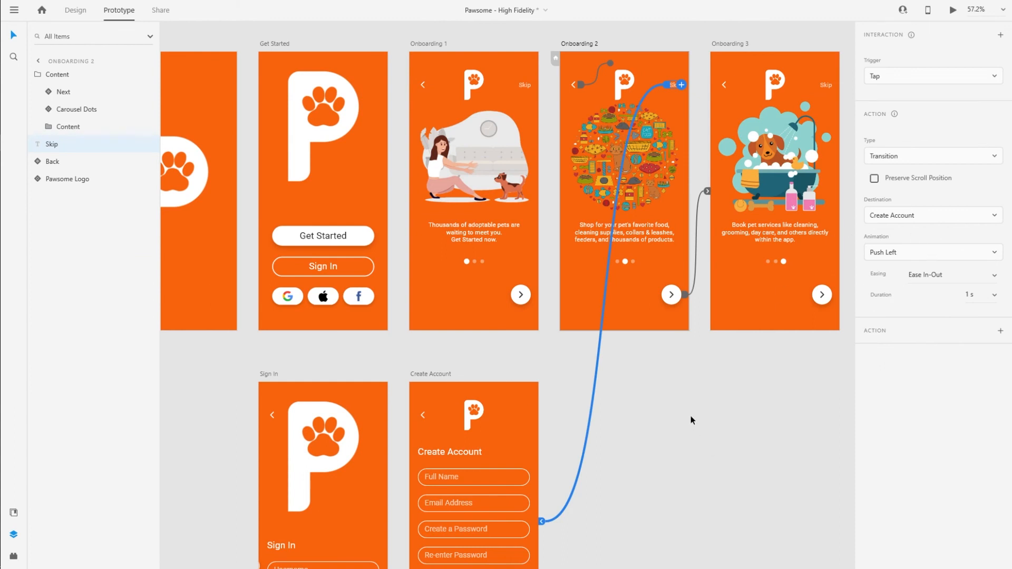
pyautogui.click(707, 455)
# Return to design mode, delete the Skip text from Onboarding 3, and select that artboard's Content group.
pyautogui.hotkey('ctrl', 'Tab')
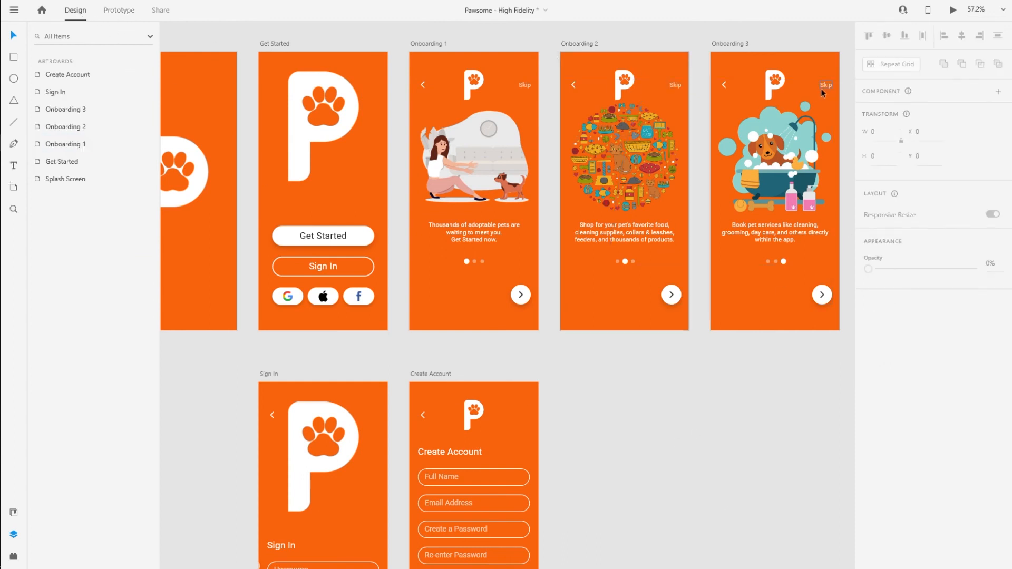
pyautogui.click(826, 87)
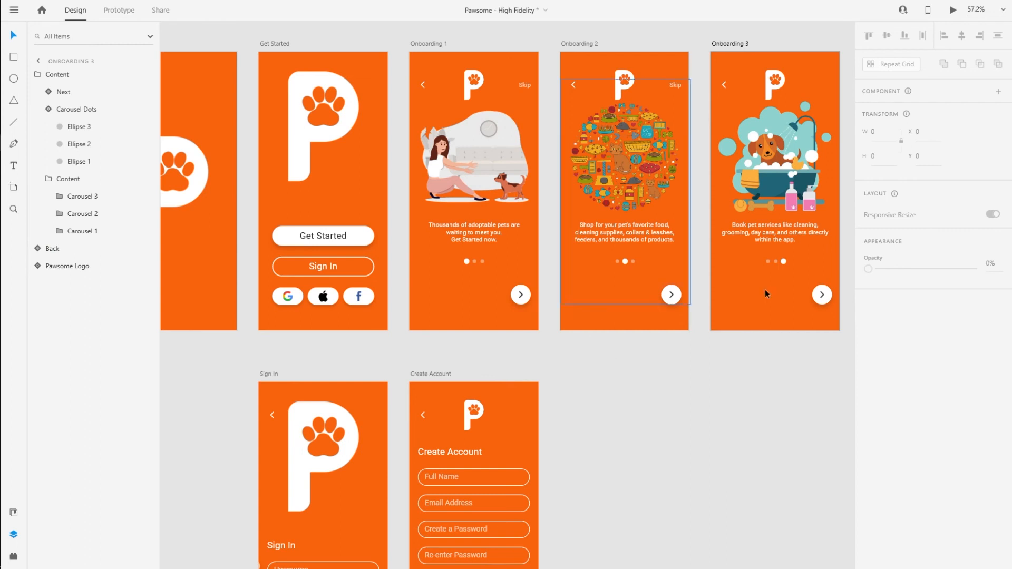
pyautogui.click(816, 300)
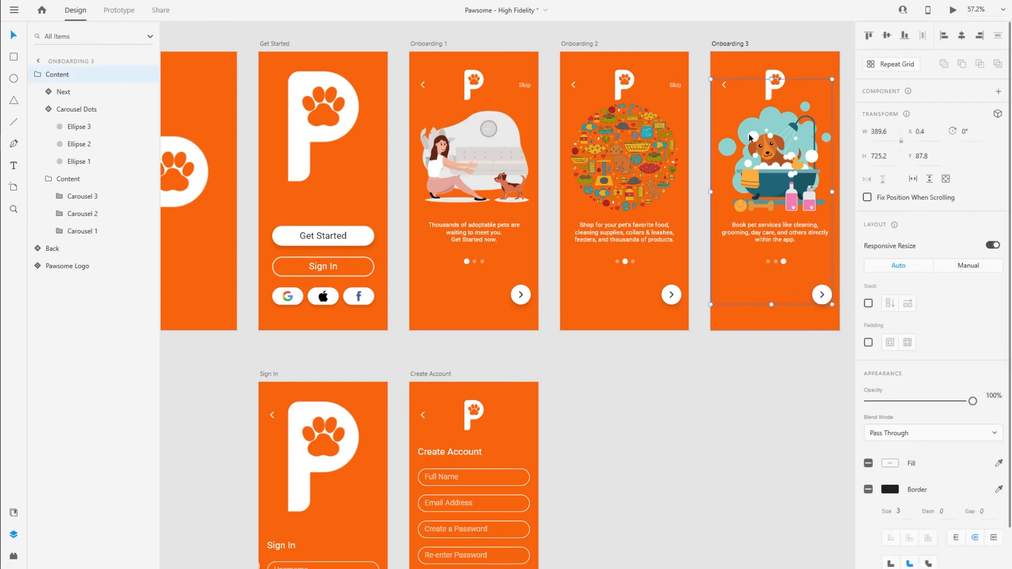
# Save the document and place a Get Started component from the document assets over the Next button on Onboarding 3.
pyautogui.scroll(-5, 426, 286)
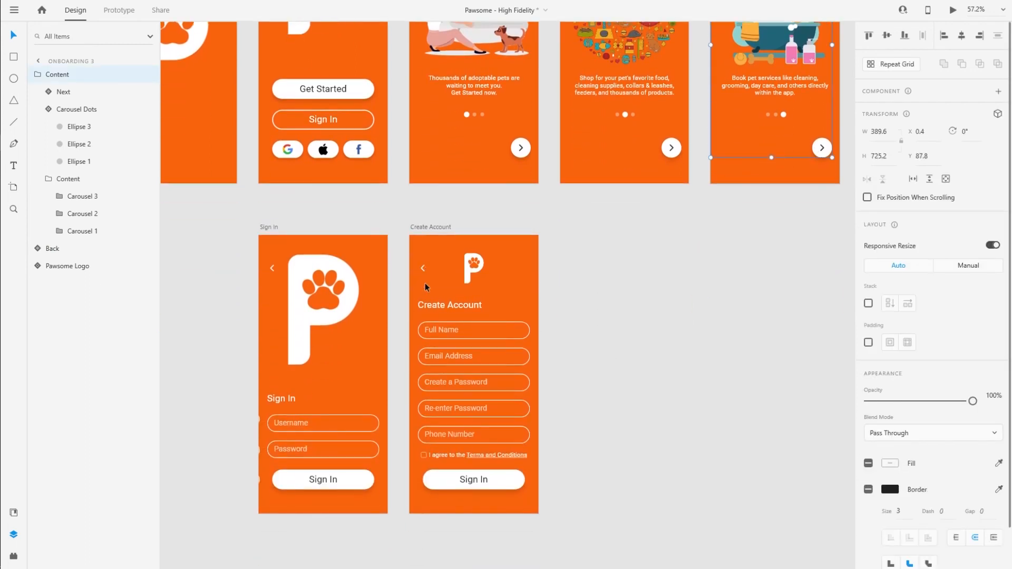
pyautogui.scroll(3, 425, 283)
pyautogui.scroll(1, 425, 287)
pyautogui.scroll(5, 840, 221)
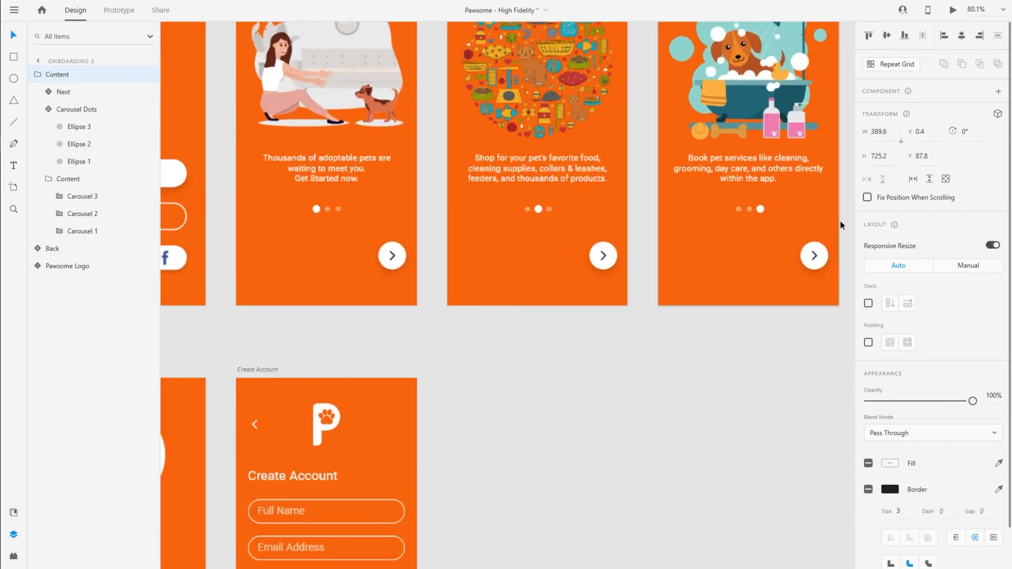
pyautogui.scroll(2, 589, 258)
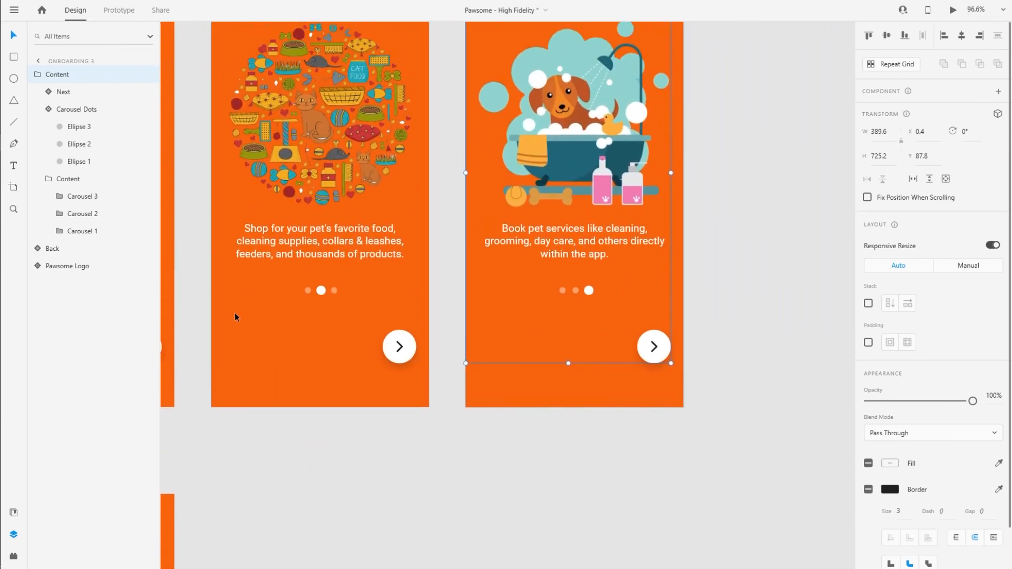
pyautogui.hotkey('ctrl', 's')
pyautogui.hotkey('ctrl', 'shift', 'y')
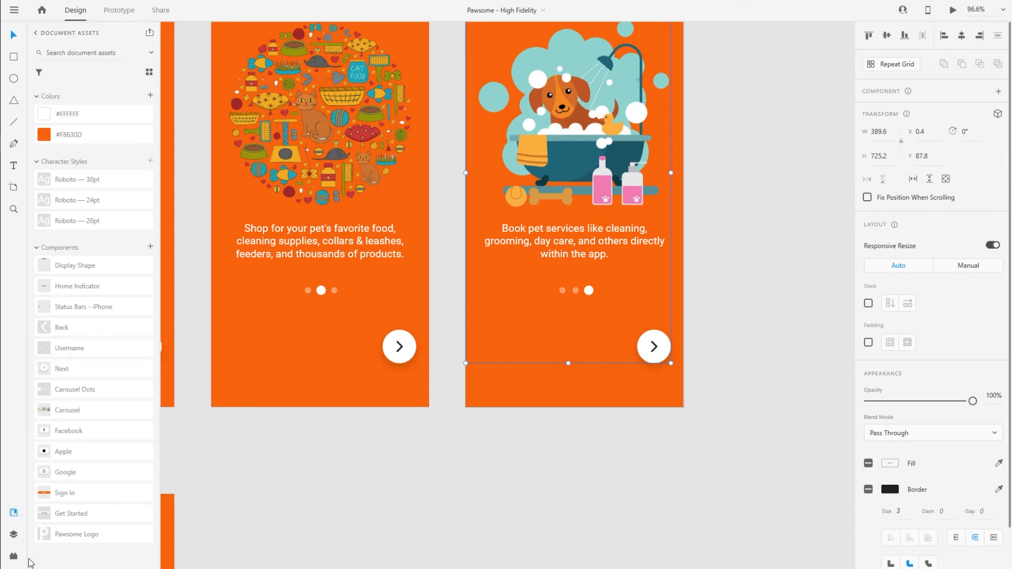
pyautogui.click(604, 401)
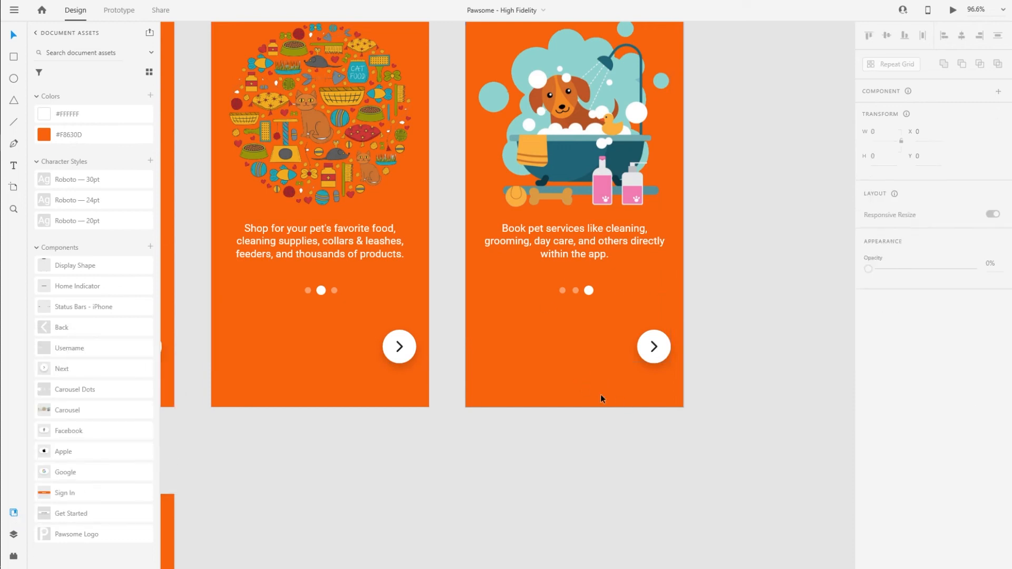
pyautogui.scroll(5, 550, 339)
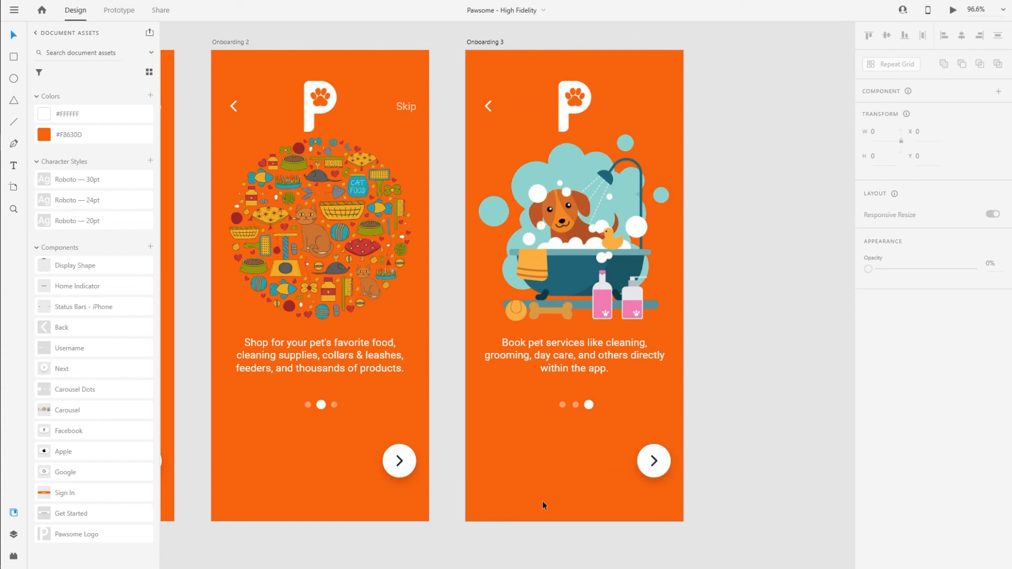
pyautogui.moveTo(74, 514); pyautogui.dragTo(526, 460)
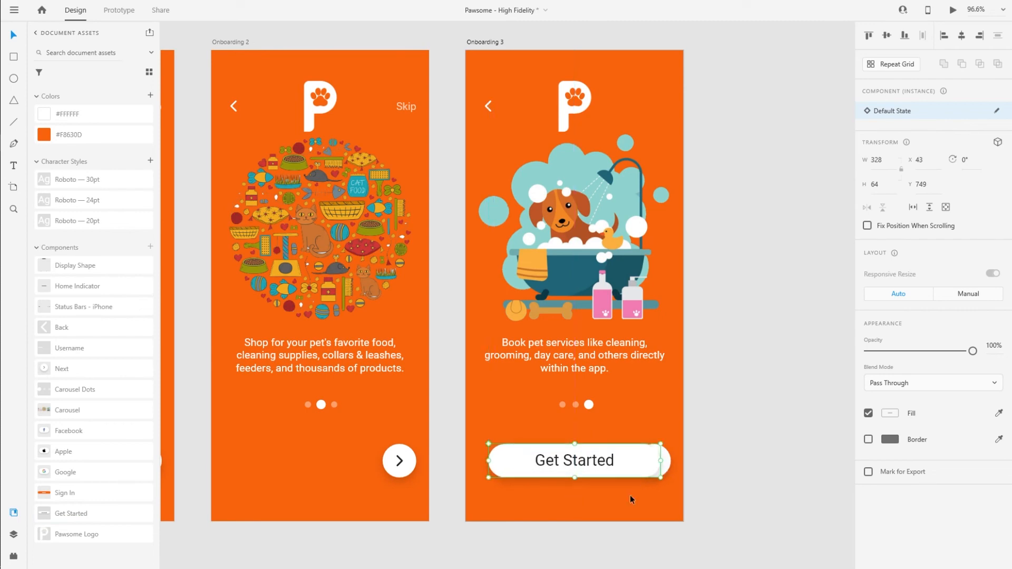
# Position the Get Started button on Onboarding 3 at X 43, Y 749, level with the Next button.
pyautogui.scroll(3, 649, 491)
pyautogui.moveTo(569, 462); pyautogui.dragTo(517, 467)
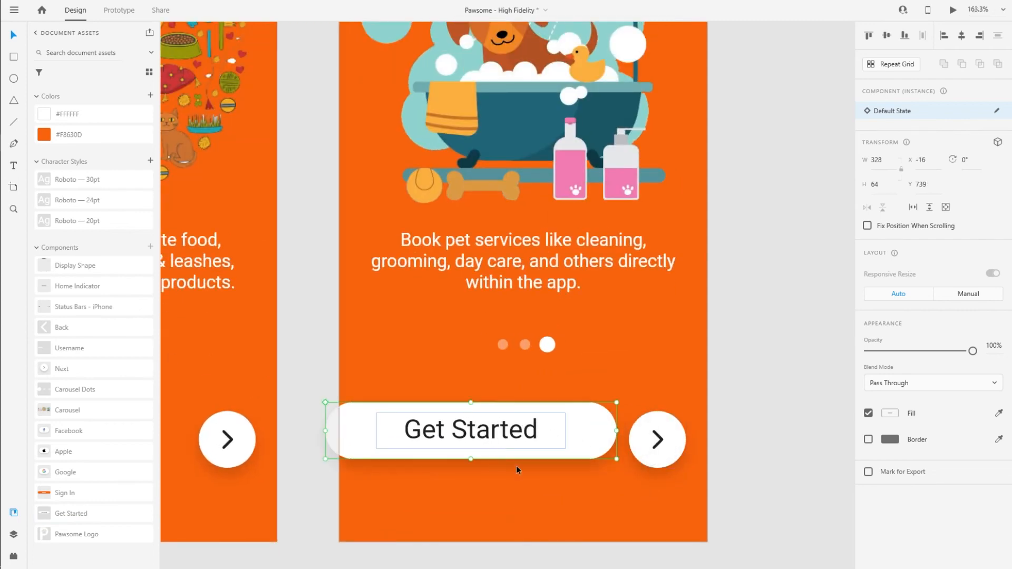
pyautogui.click(684, 472)
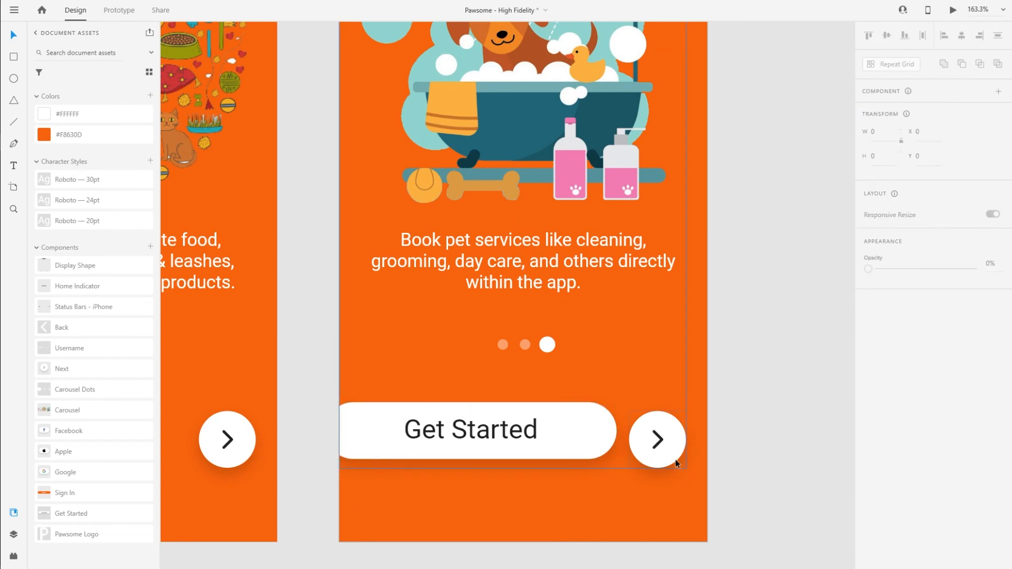
pyautogui.click(675, 460)
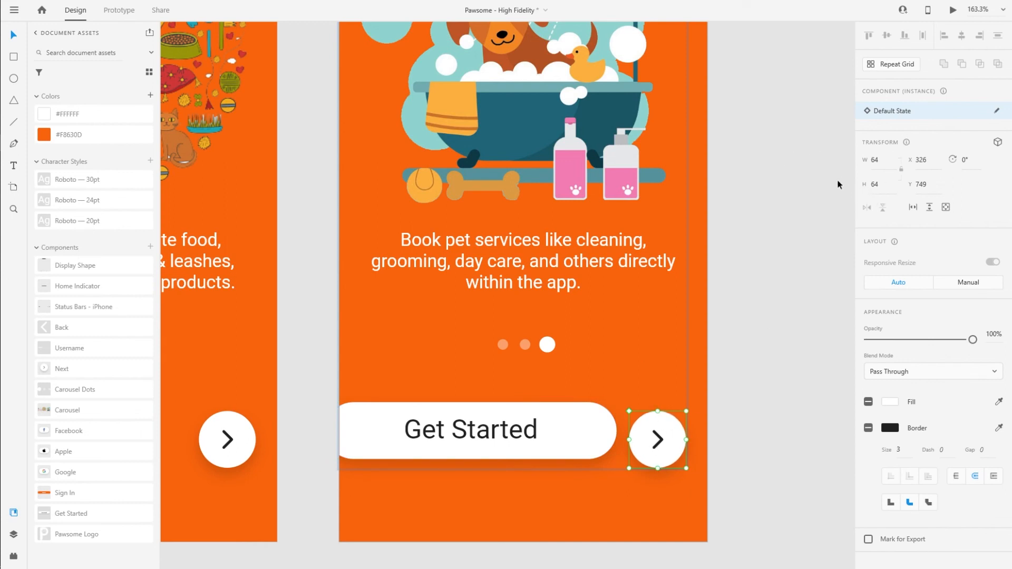
pyautogui.click(550, 430)
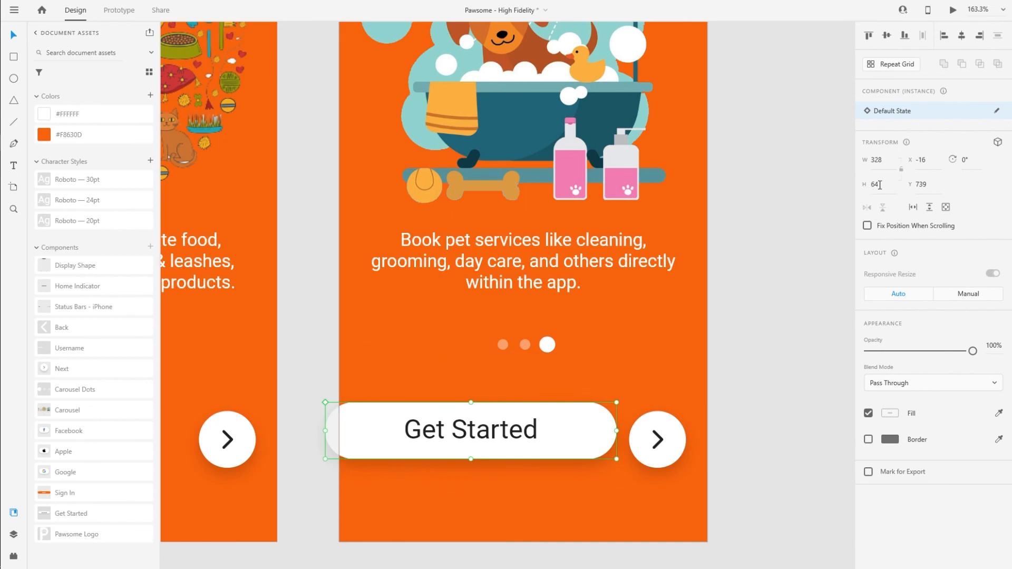
pyautogui.moveTo(565, 434); pyautogui.dragTo(658, 436)
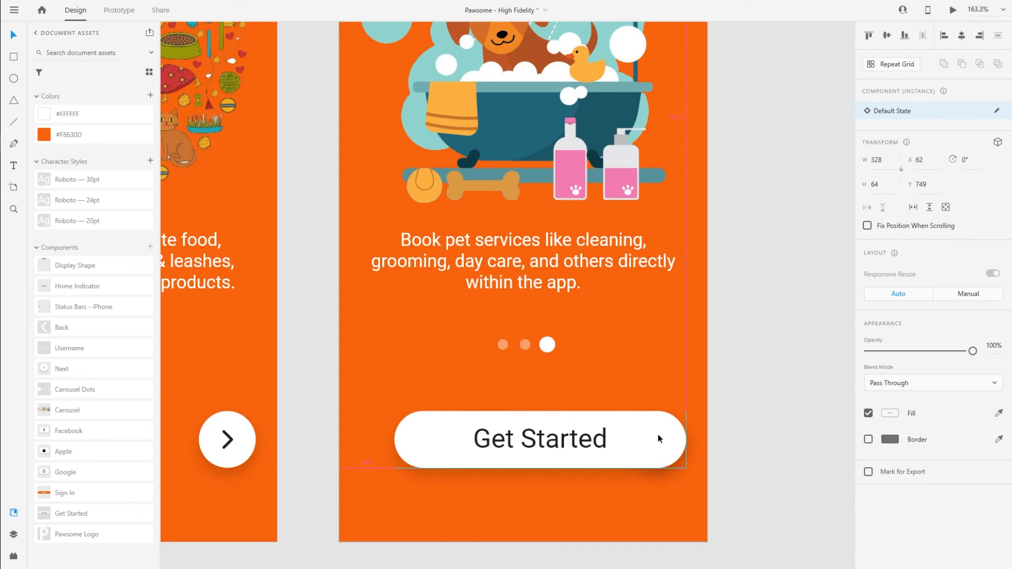
pyautogui.moveTo(660, 439); pyautogui.dragTo(642, 442)
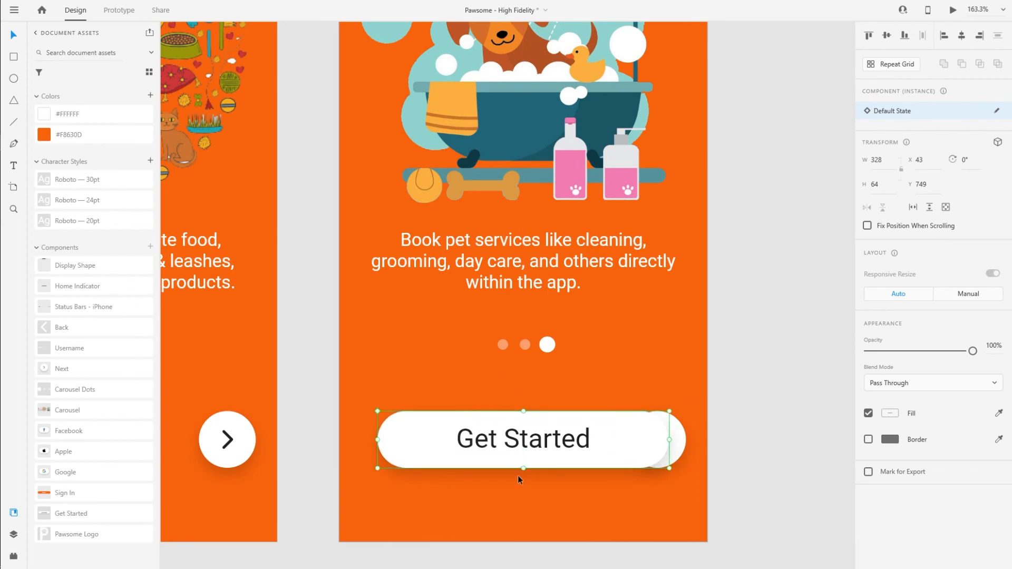
# Move the Get Started layer below the Content group in Onboarding 3 so the Next button lies on top.
pyautogui.doubleClick(527, 440)
pyautogui.scroll(-10, 518, 445)
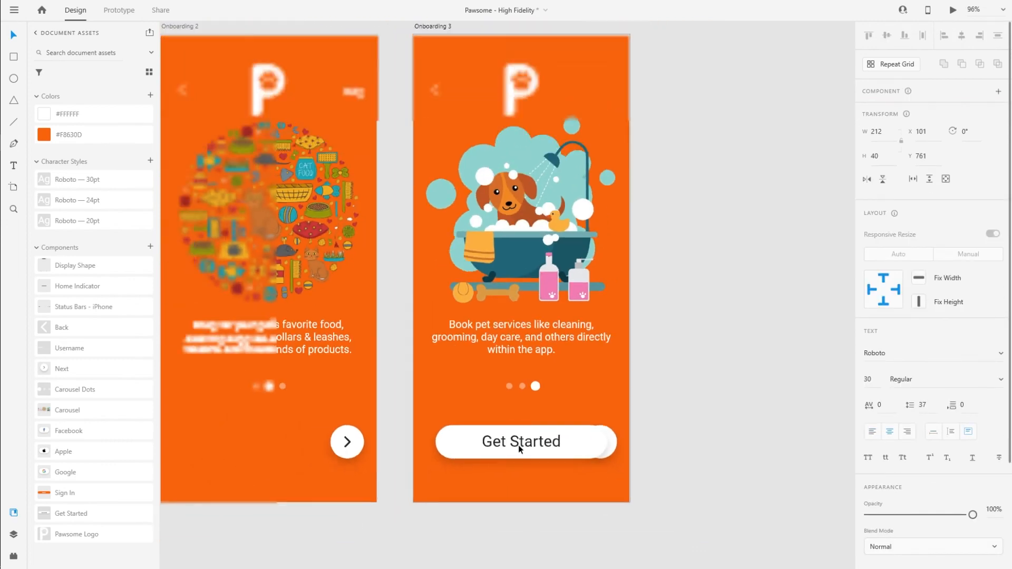
pyautogui.scroll(10, 517, 452)
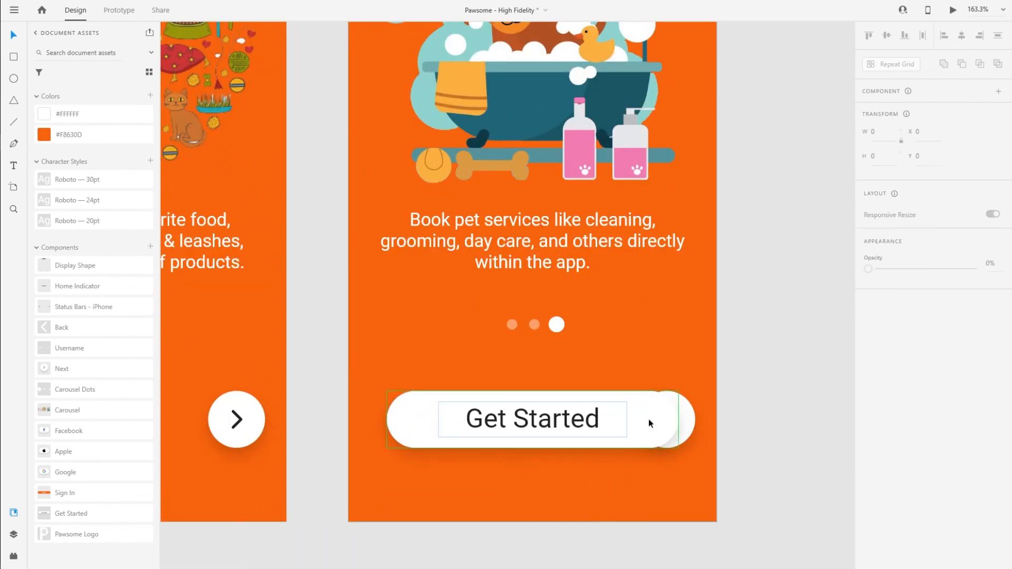
pyautogui.click(694, 421)
pyautogui.doubleClick(694, 422)
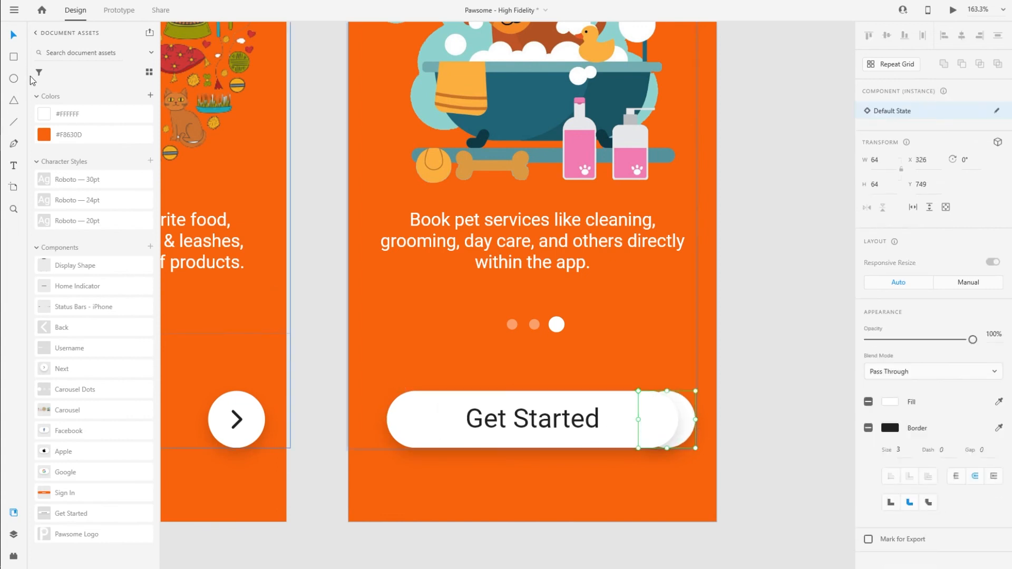
pyautogui.hotkey('ctrl', 'y')
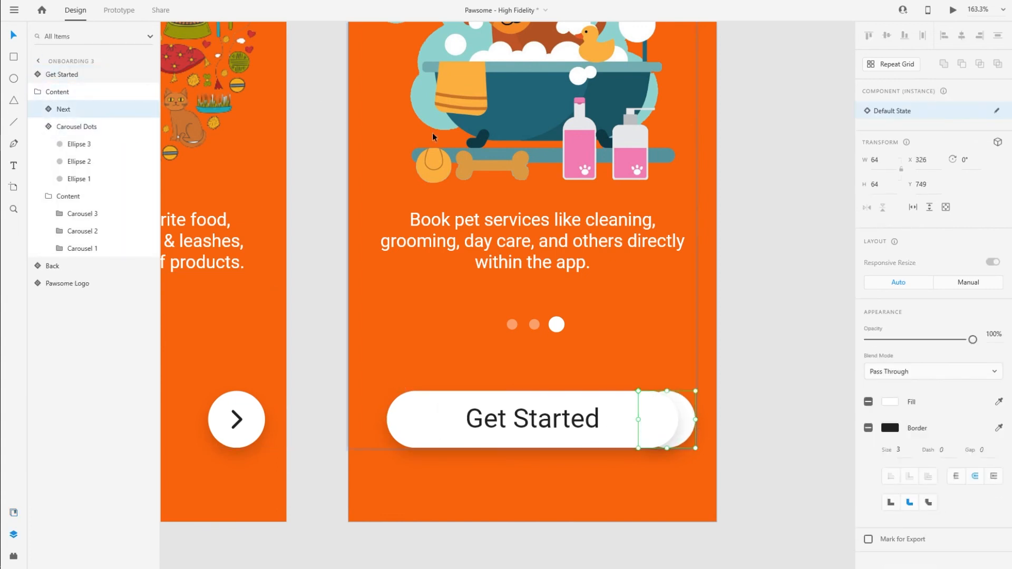
pyautogui.scroll(-1, 520, 445)
pyautogui.scroll(-4, 518, 451)
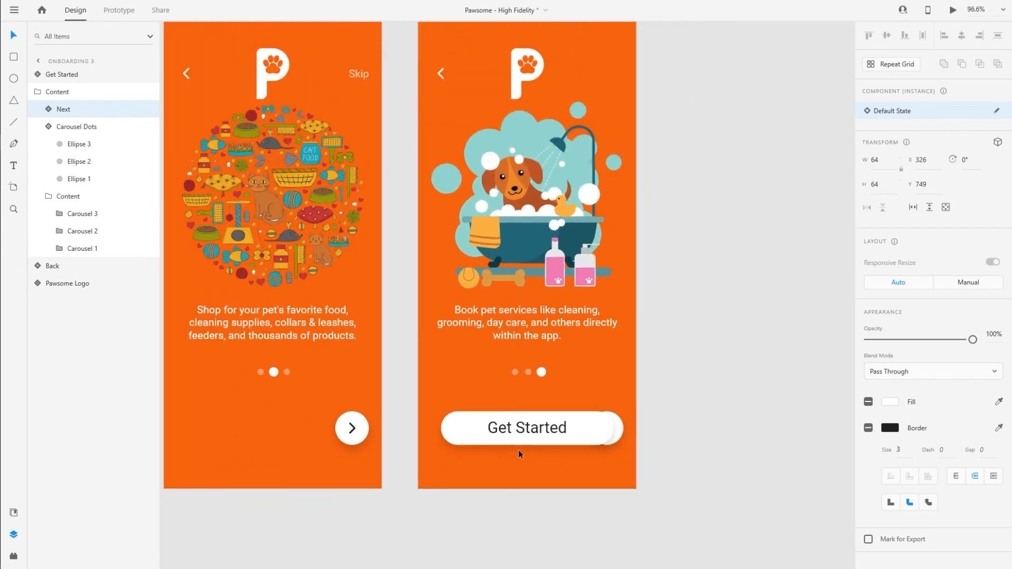
pyautogui.moveTo(517, 451); pyautogui.dragTo(576, 410)
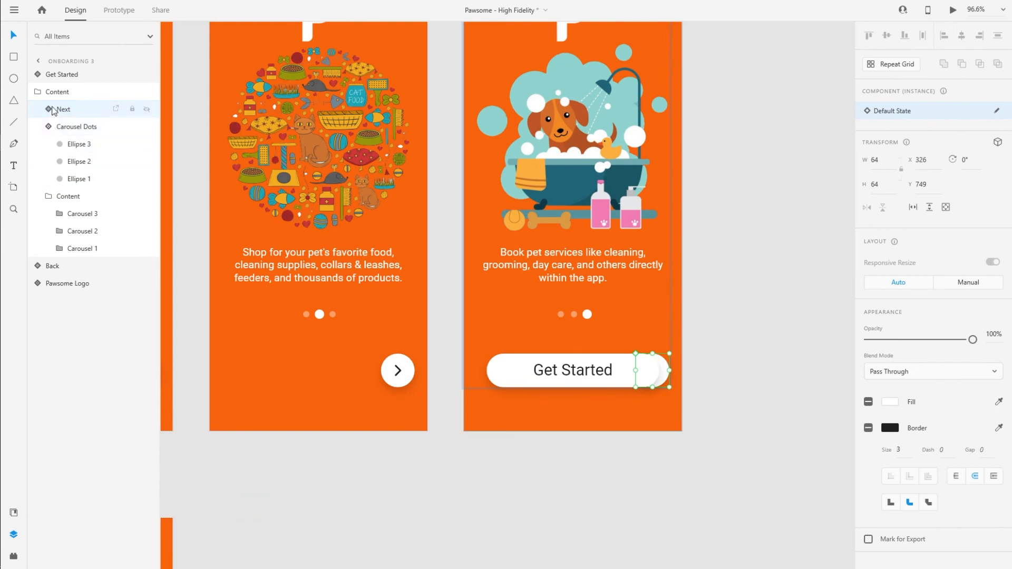
pyautogui.click(55, 78)
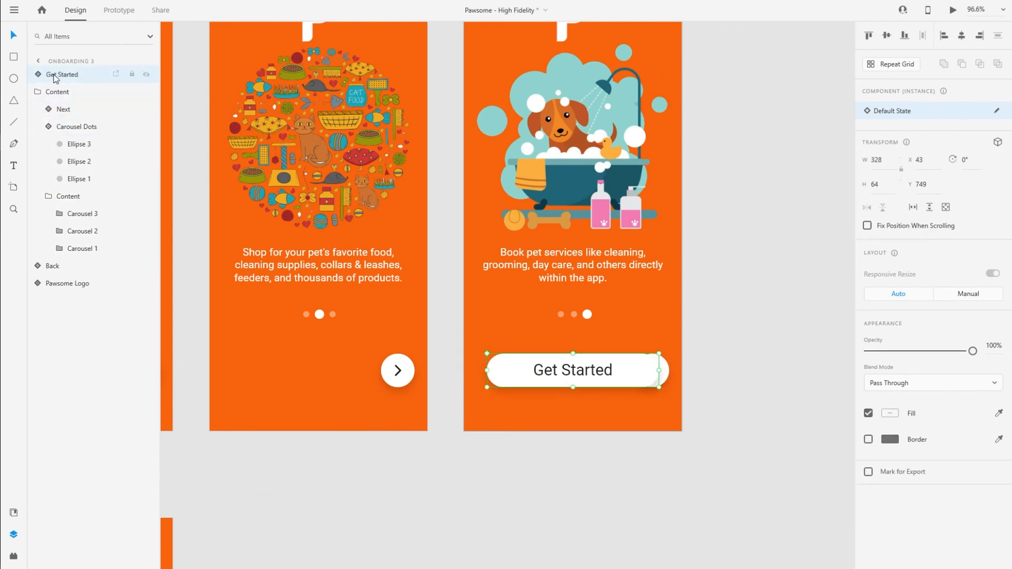
pyautogui.click(49, 92)
pyautogui.moveTo(68, 71); pyautogui.dragTo(63, 109)
pyautogui.click(37, 75)
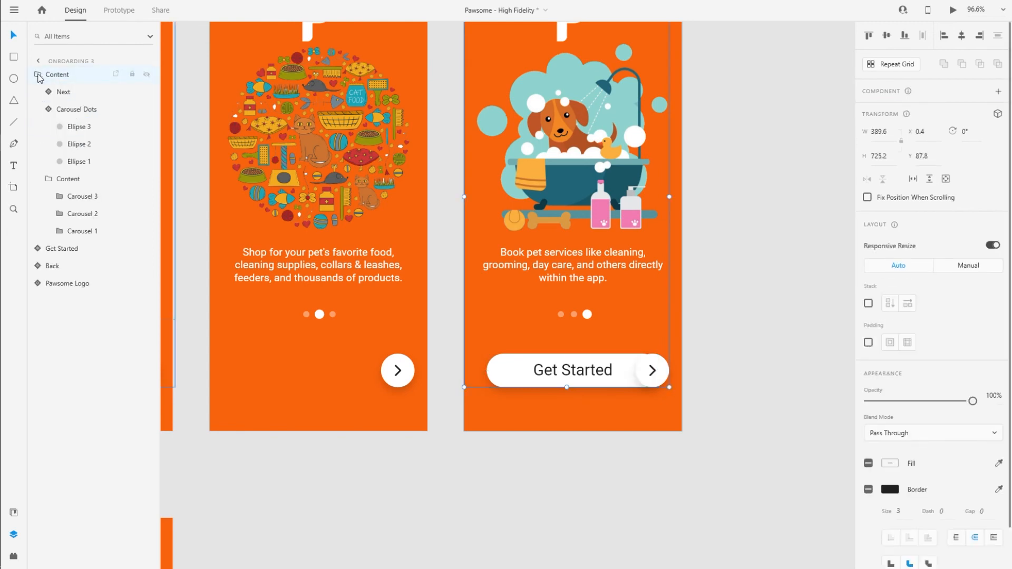
pyautogui.click(38, 75)
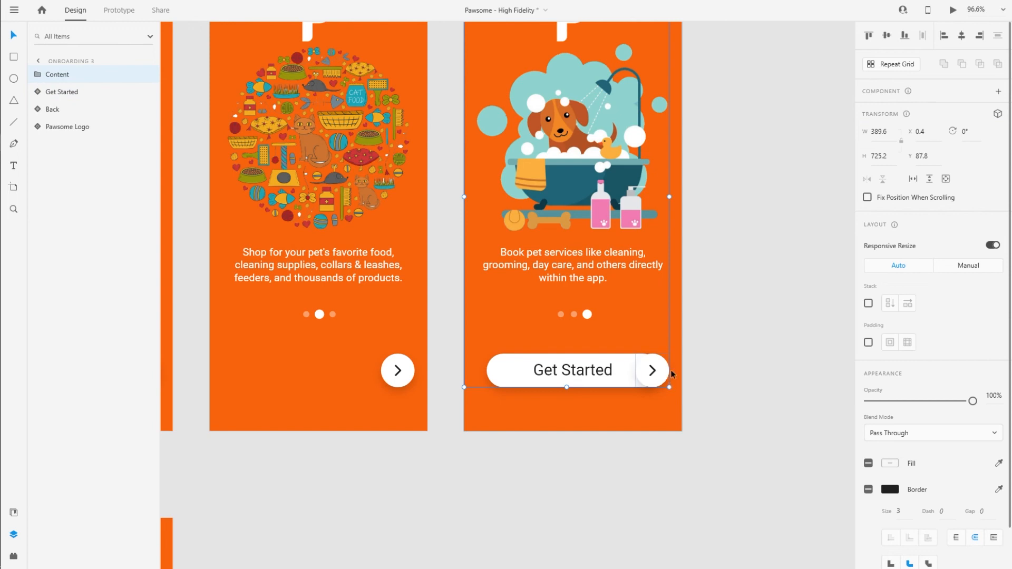
# Move the Next button on Onboarding 3 to the left end of the Get Started button, at X 43.
pyautogui.click(38, 74)
pyautogui.click(62, 93)
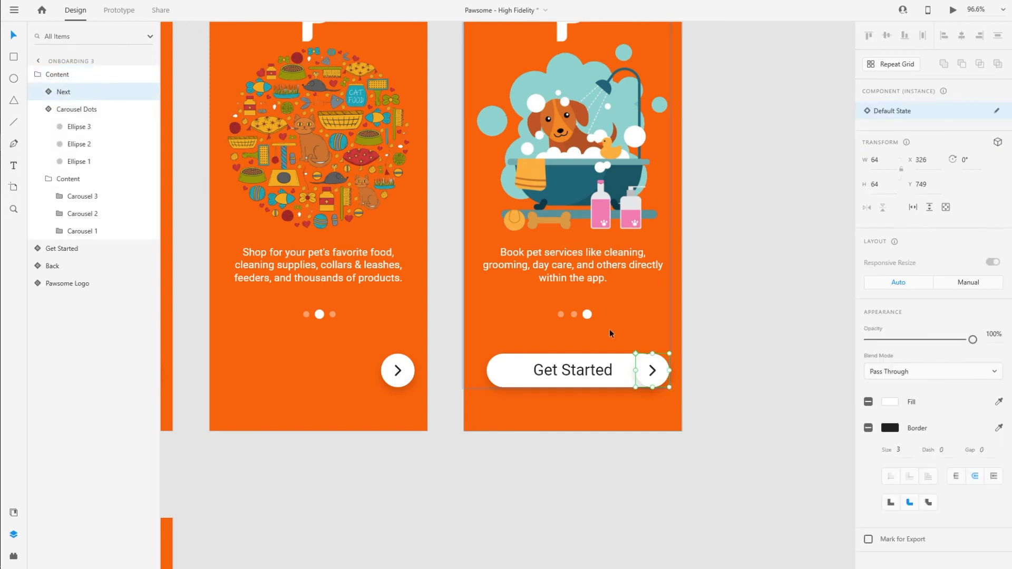
pyautogui.moveTo(665, 371); pyautogui.dragTo(516, 367)
pyautogui.click(615, 414)
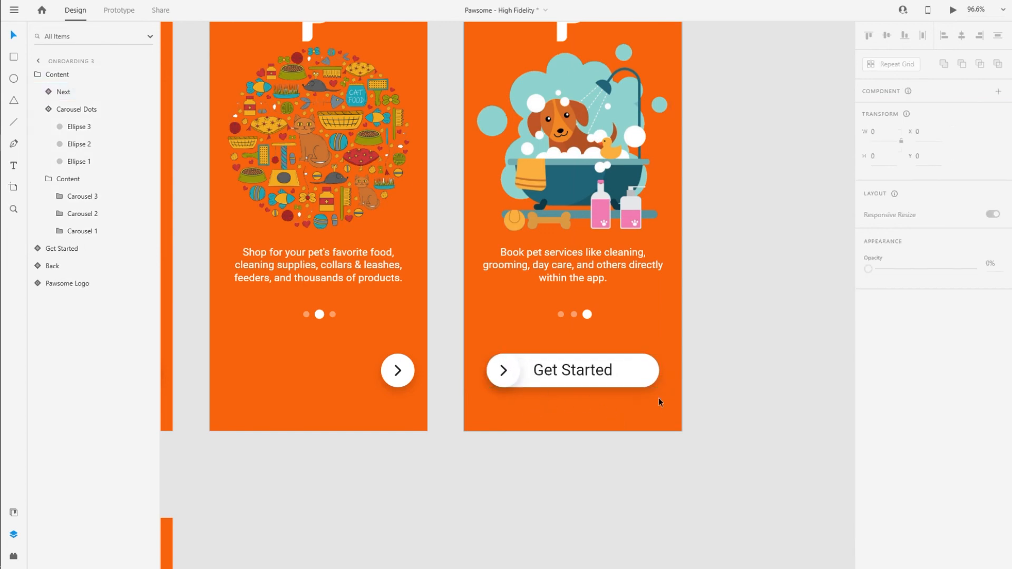
# Set the opacity of the Next button on Onboarding 3 to 0%.
pyautogui.click(508, 369)
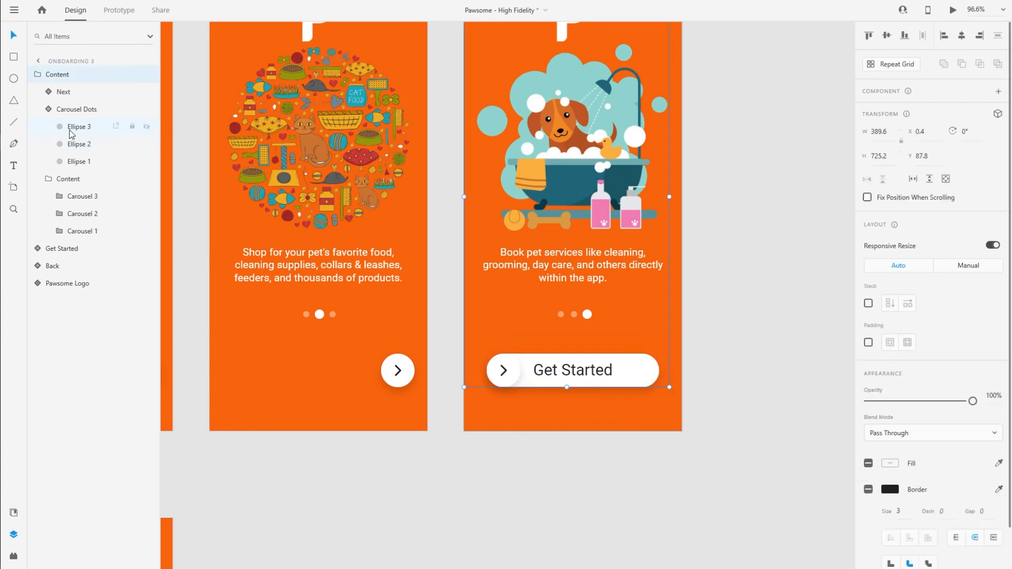
pyautogui.click(63, 92)
pyautogui.click(869, 339)
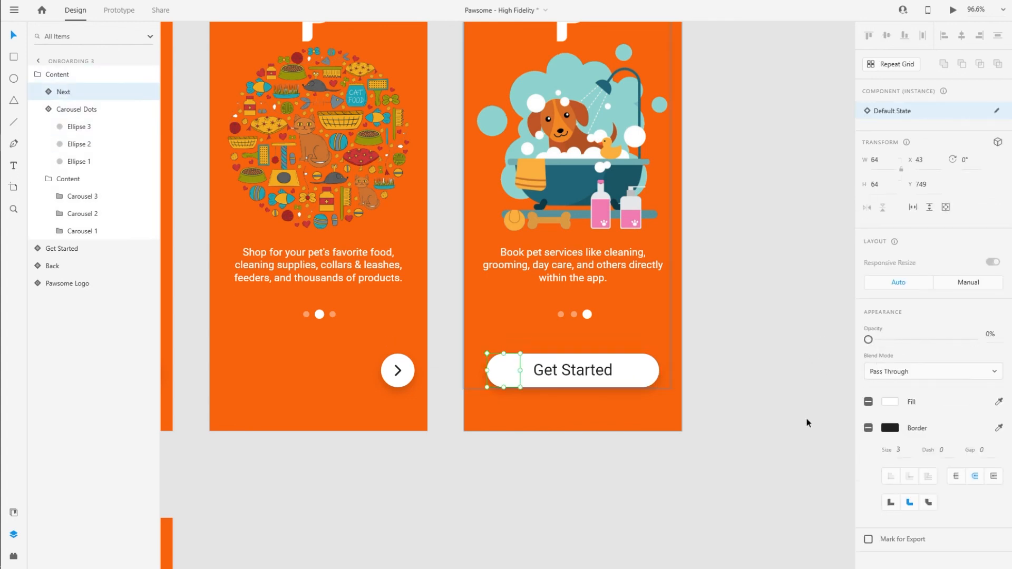
pyautogui.click(642, 455)
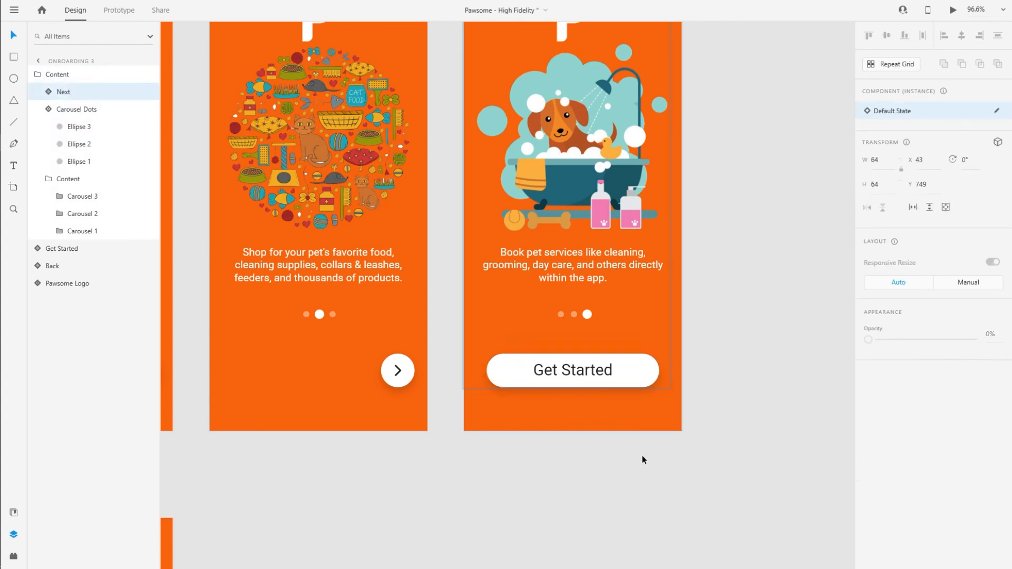
# Copy the Get Started button from Onboarding 3 to Onboarding 2 and place its layer below the Content group.
pyautogui.click(632, 369)
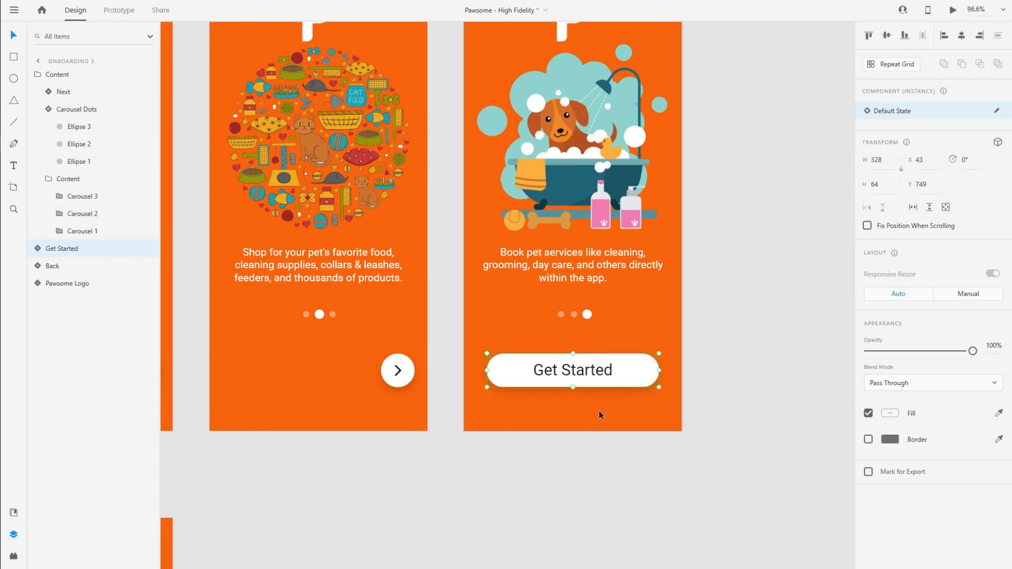
pyautogui.hotkey('ctrl', 'c')
pyautogui.click(295, 384)
pyautogui.hotkey('ctrl', 'v')
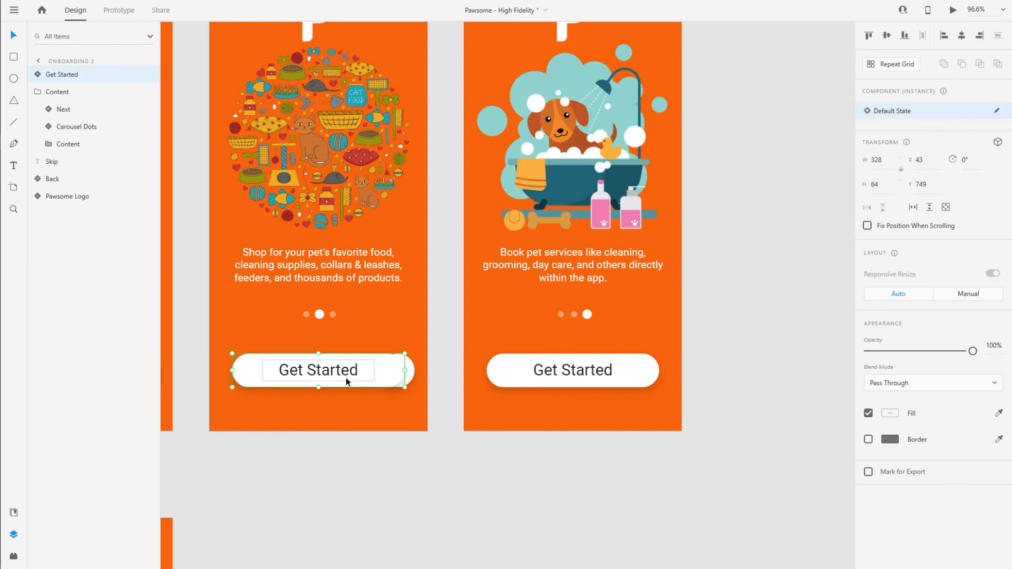
pyautogui.click(37, 92)
pyautogui.moveTo(59, 74); pyautogui.dragTo(61, 99)
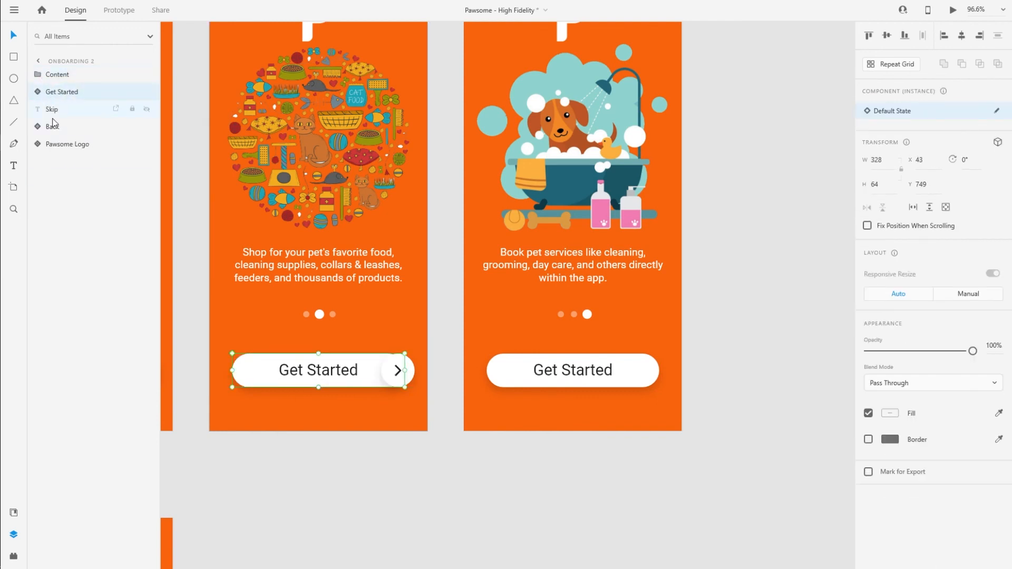
# Shift the Get Started button on Onboarding 2 to X 336 behind the Next button and make it fully transparent.
pyautogui.scroll(5, 277, 391)
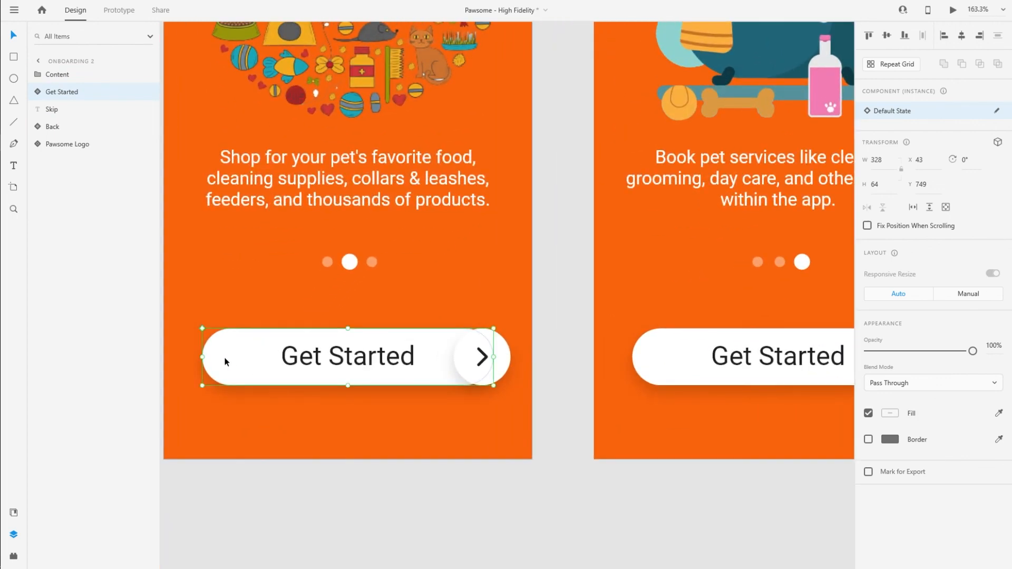
pyautogui.moveTo(225, 361); pyautogui.dragTo(485, 359)
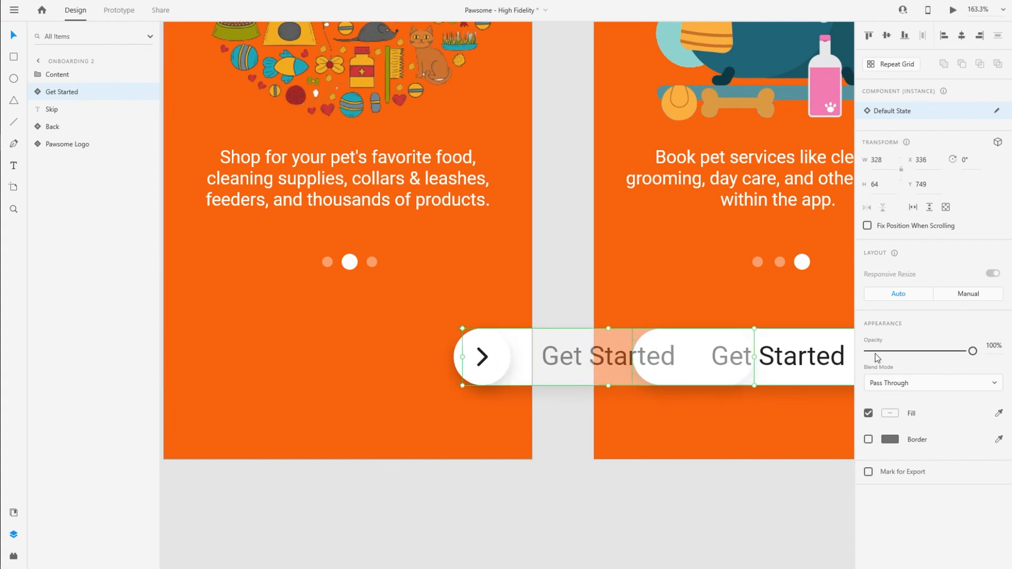
pyautogui.click(580, 498)
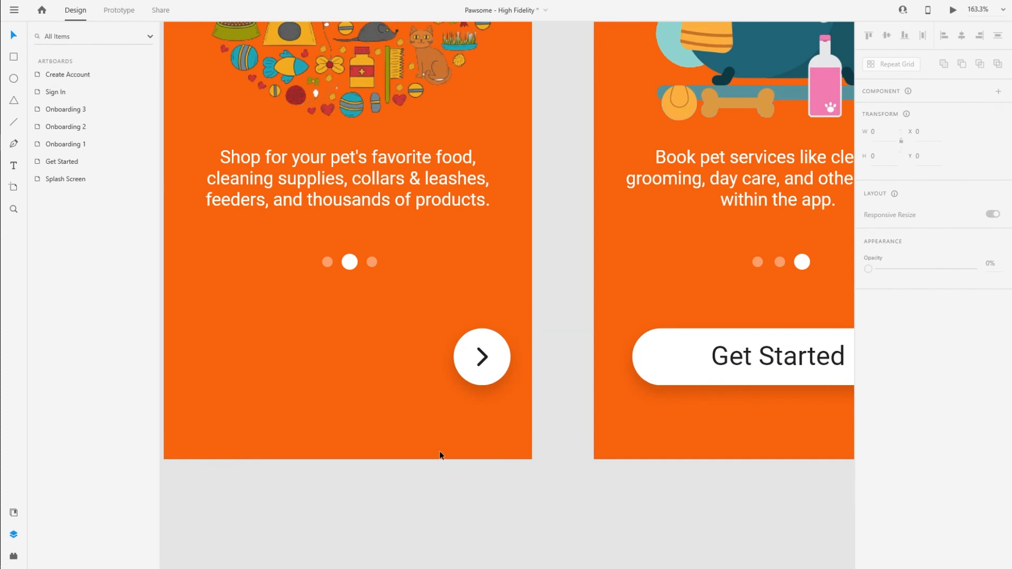
# Link the Get Started button on Onboarding 3 to the Create Account artboard with a Push Left transition, and save the document.
pyautogui.hotkey('ctrl', '0')
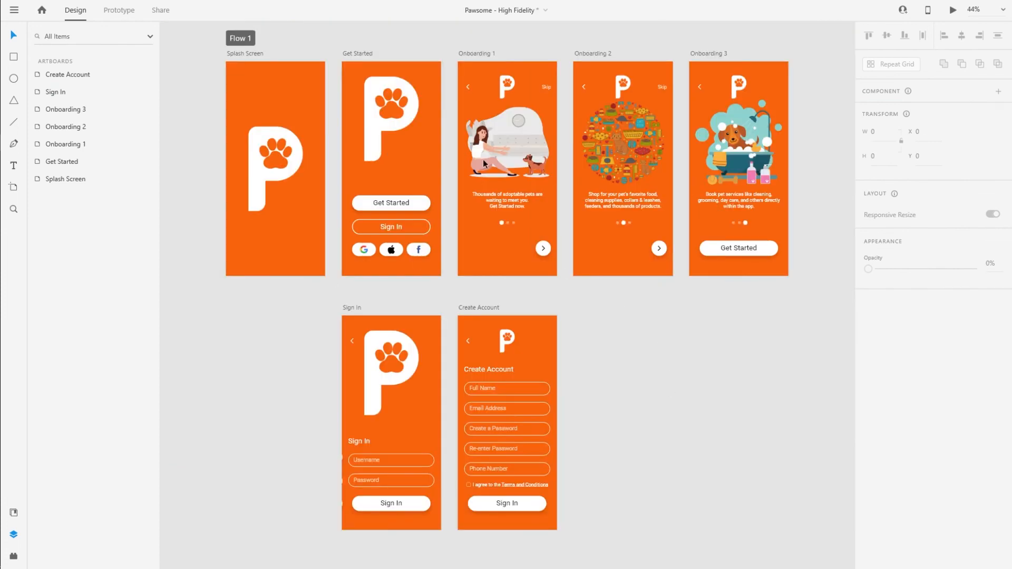
pyautogui.click(117, 13)
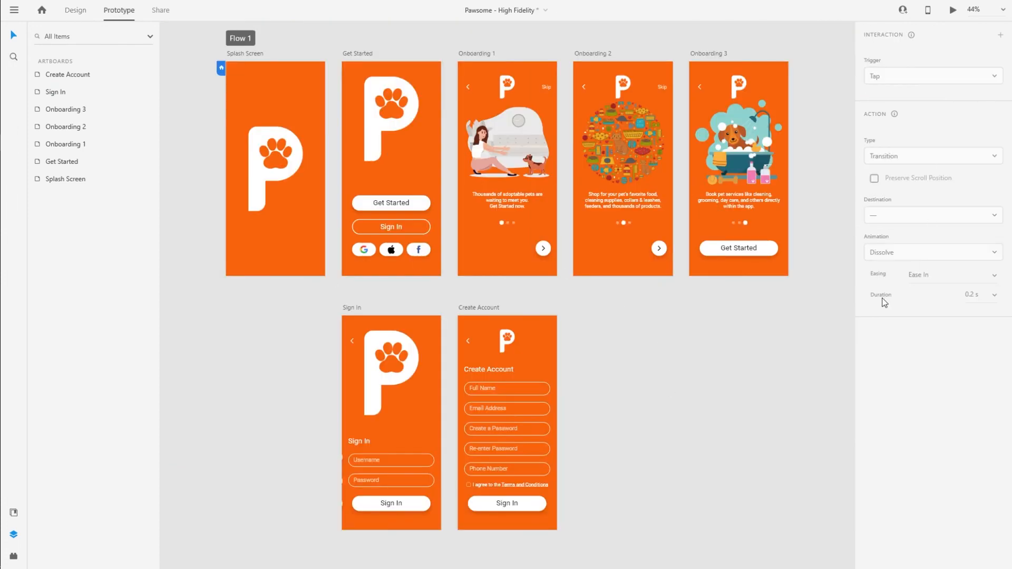
pyautogui.click(770, 249)
pyautogui.moveTo(778, 252); pyautogui.dragTo(546, 339)
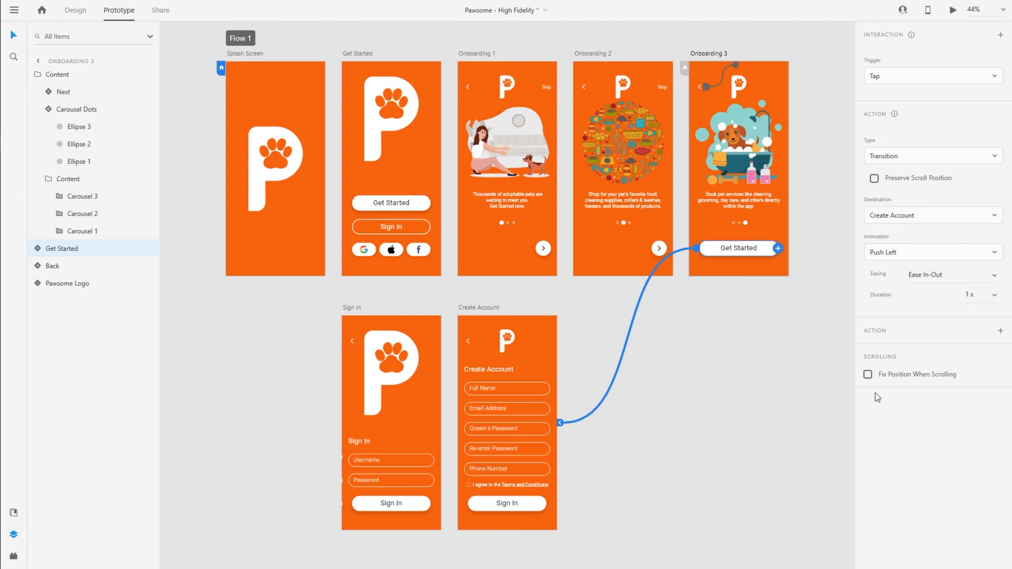
pyautogui.click(646, 467)
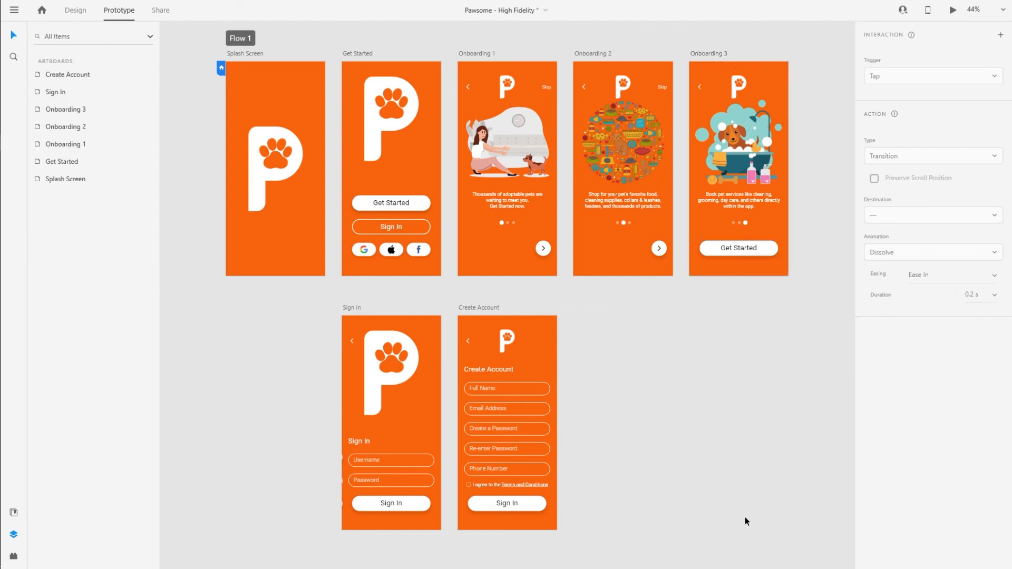
pyautogui.hotkey('ctrl', 's')
# Preview the prototype from the splash screen through the three onboarding screens to Create Account, then close the preview.
pyautogui.moveTo(129, 42); pyautogui.dragTo(516, 24)
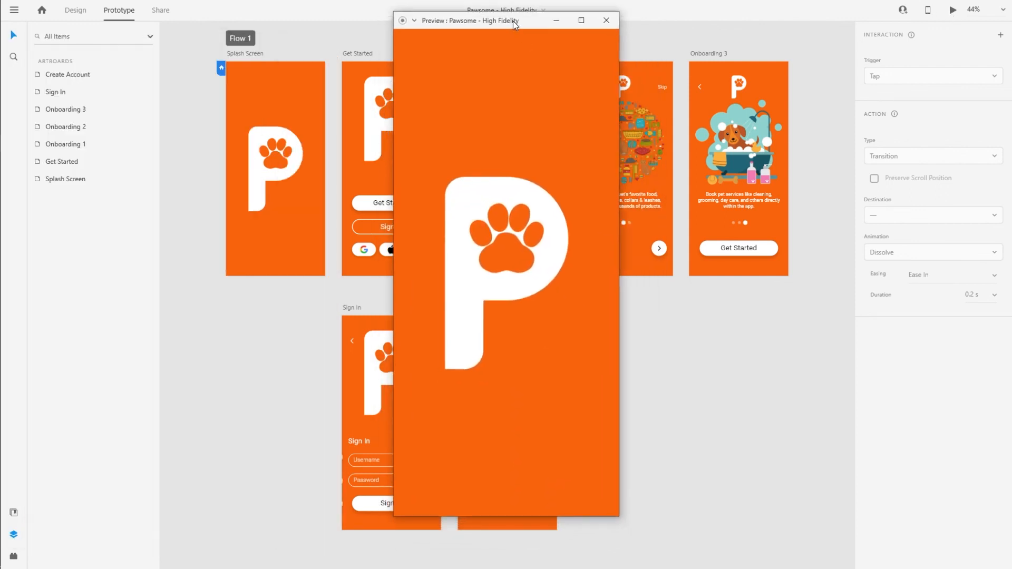
pyautogui.click(547, 381)
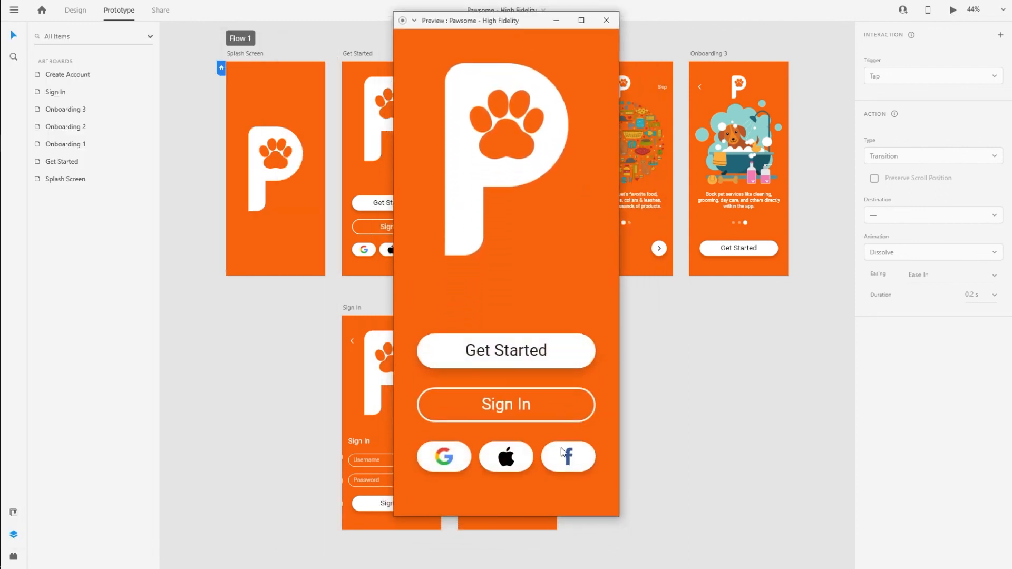
pyautogui.click(546, 352)
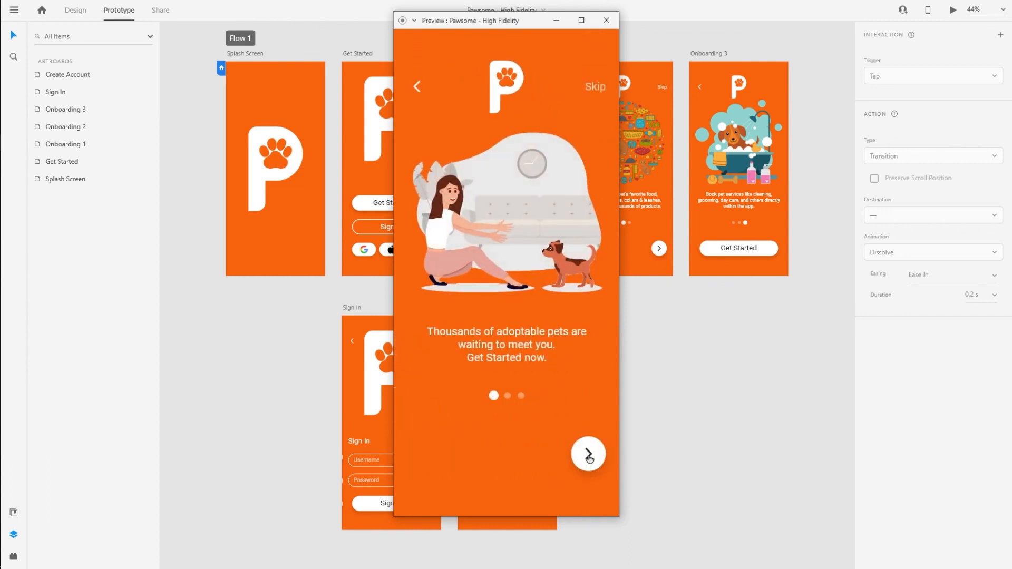
pyautogui.click(589, 459)
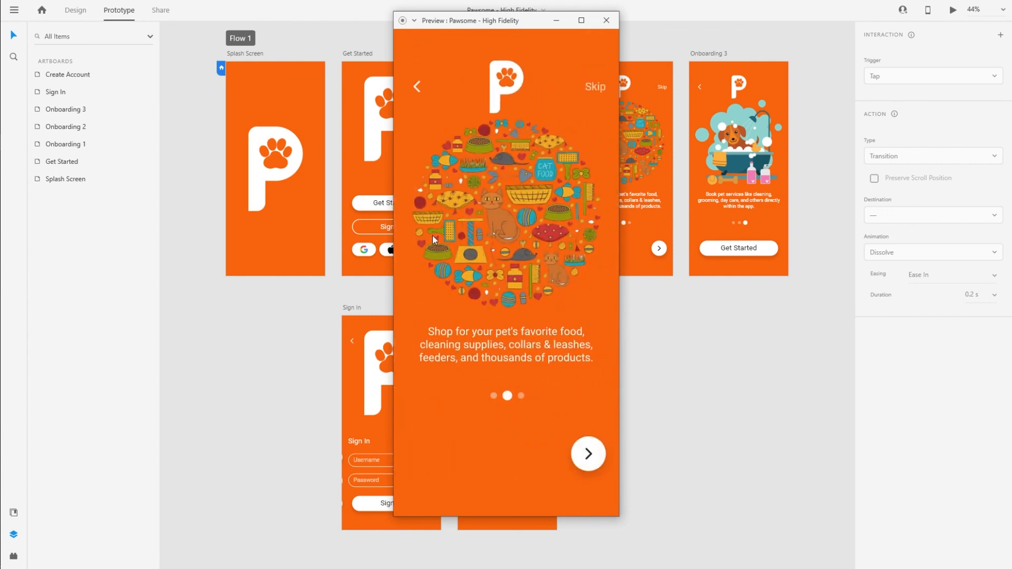
pyautogui.click(584, 454)
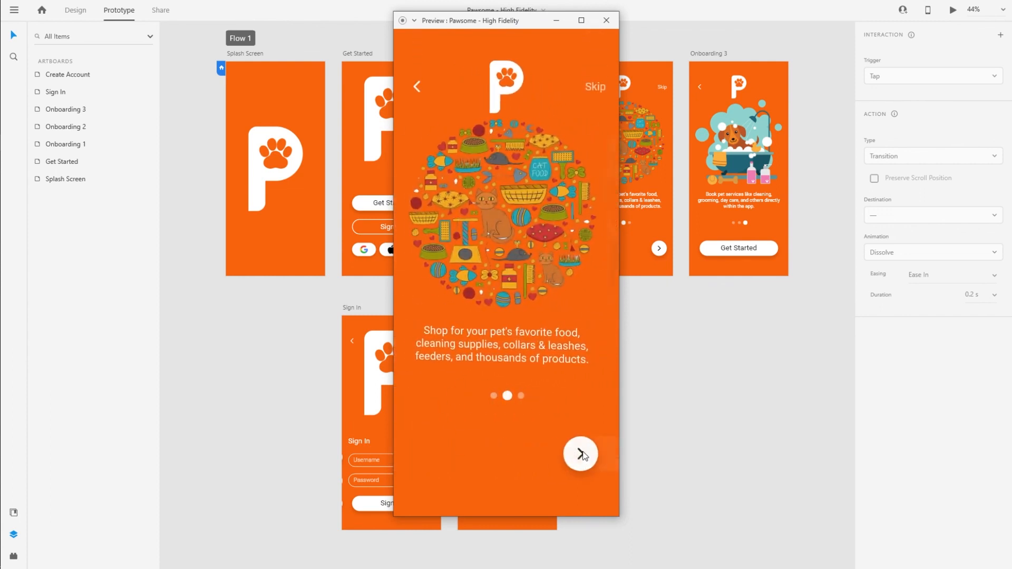
pyautogui.click(556, 460)
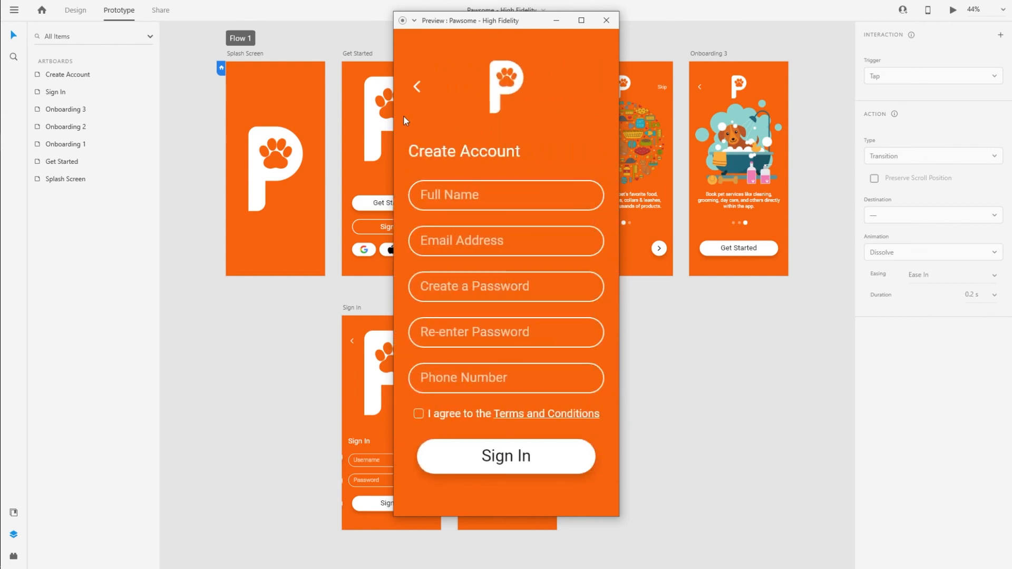
pyautogui.click(606, 20)
# Change the Sign In button label on the Create Account artboard to "Create Account".
pyautogui.scroll(8, 521, 514)
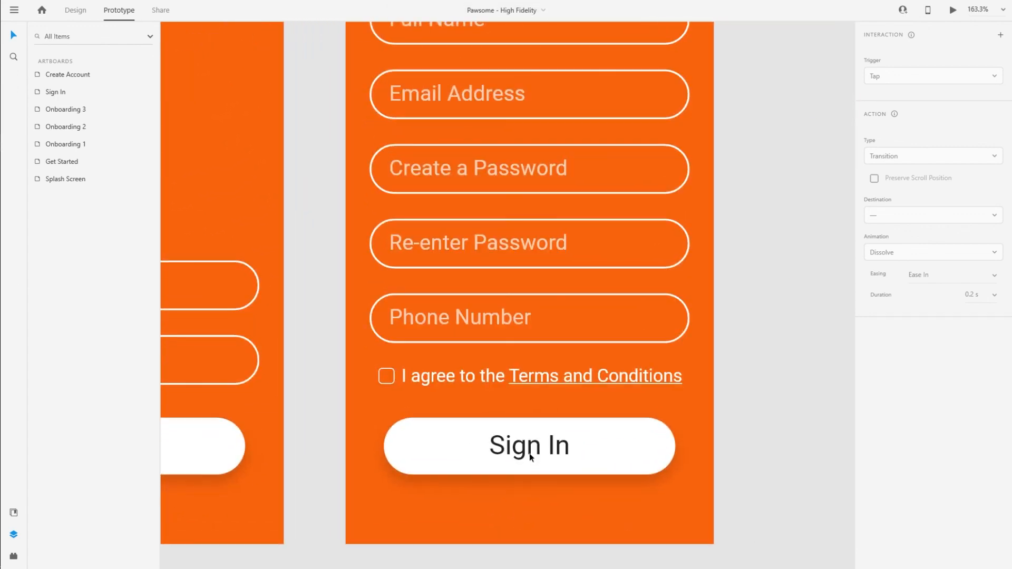
pyautogui.click(530, 452)
pyautogui.click(76, 10)
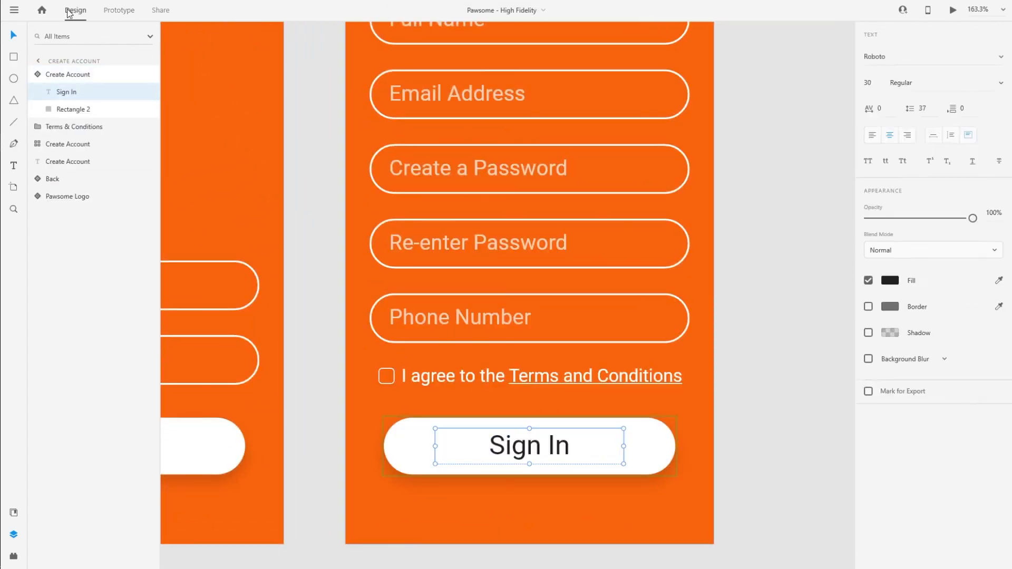
pyautogui.doubleClick(520, 452)
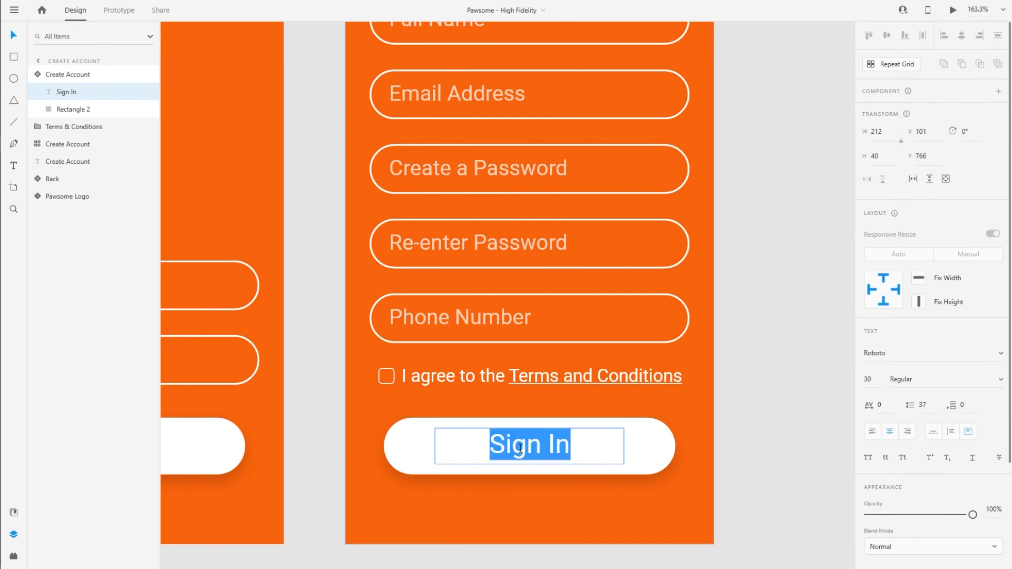
pyautogui.write('create Account')
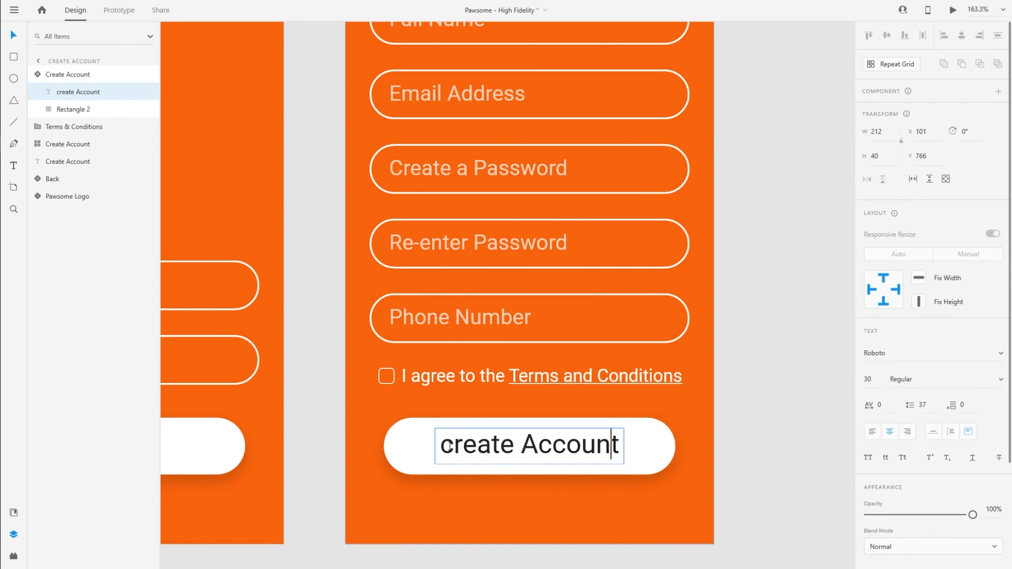
pyautogui.moveTo(447, 446); pyautogui.dragTo(426, 443)
pyautogui.write('C')
pyautogui.click(681, 464)
pyautogui.scroll(-1, 496, 439)
pyautogui.scroll(-5, 496, 438)
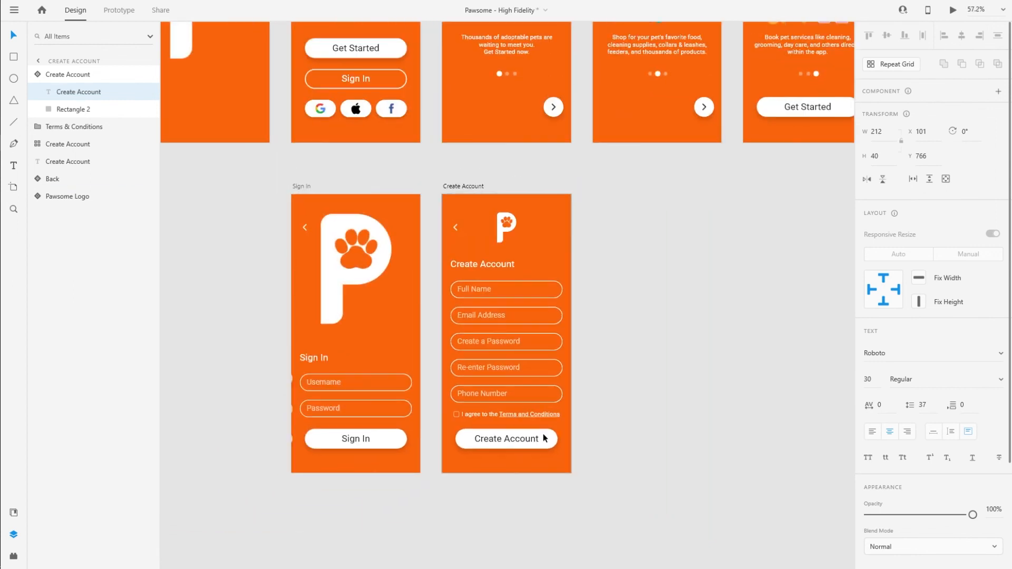
pyautogui.click(620, 454)
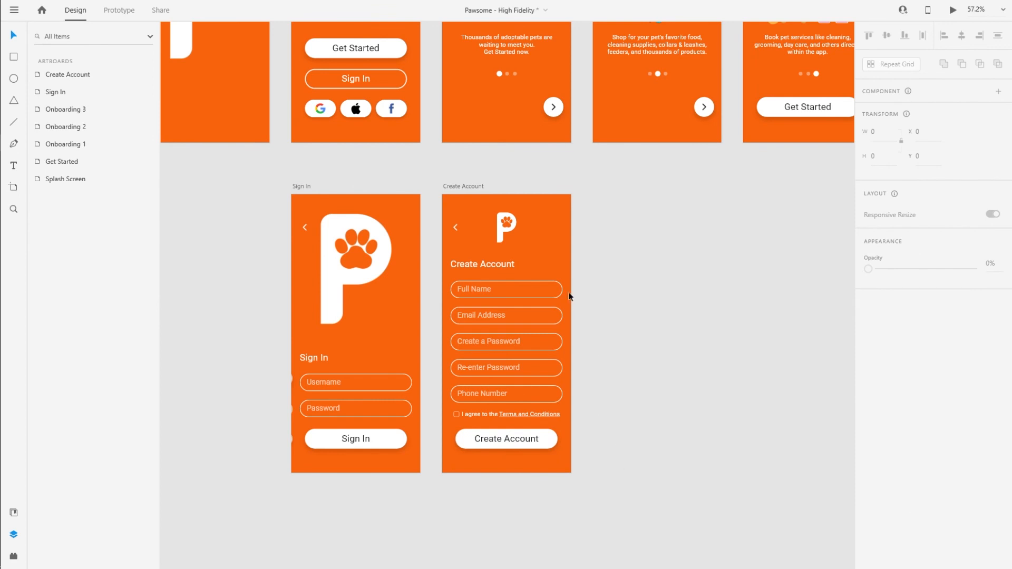
# Link the Sign In button on the Get Started artboard to the Sign In artboard with a Tap trigger.
pyautogui.moveTo(662, 241); pyautogui.dragTo(767, 346)
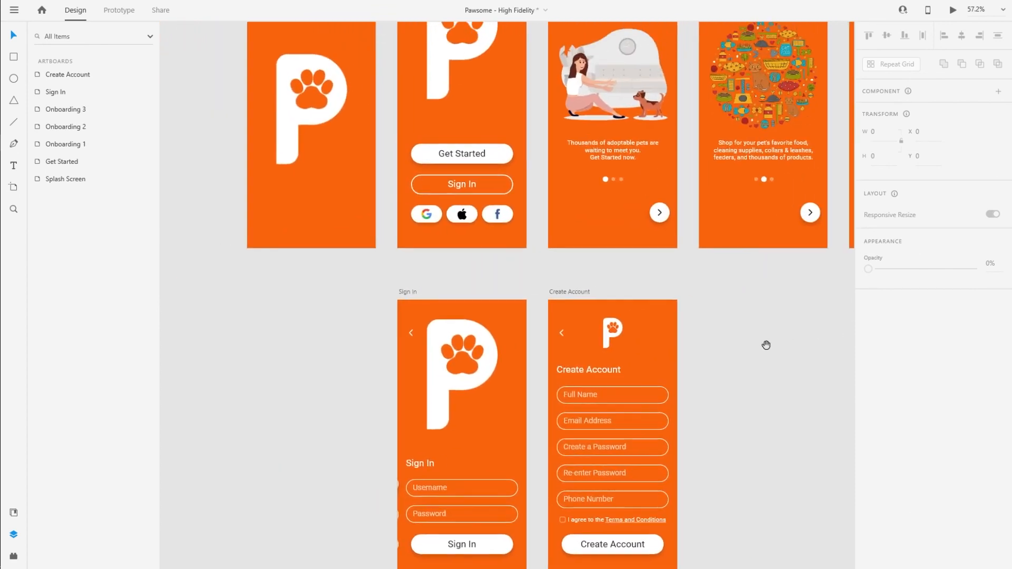
pyautogui.scroll(-2, 474, 490)
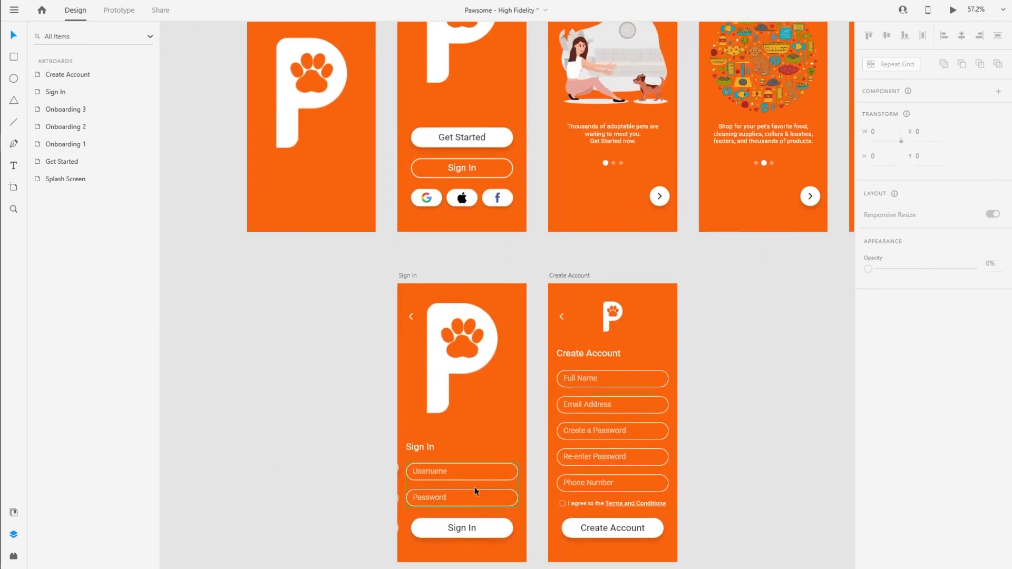
pyautogui.click(408, 243)
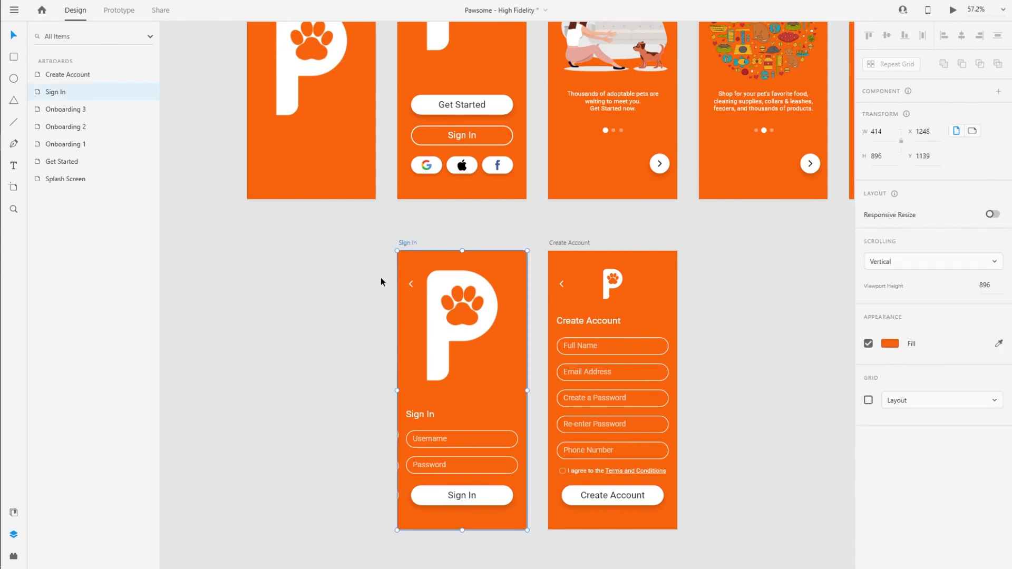
pyautogui.click(124, 12)
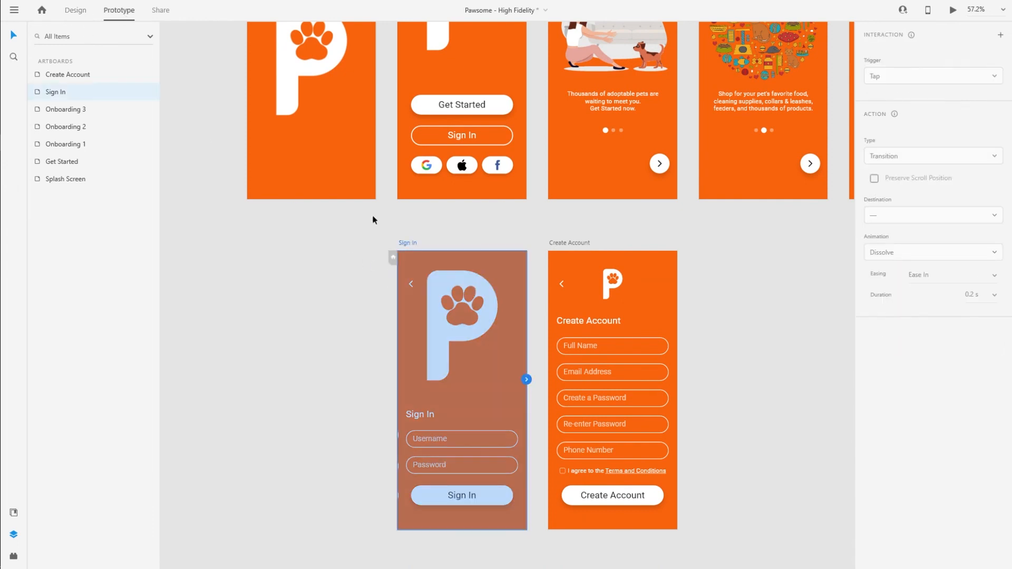
pyautogui.doubleClick(472, 138)
pyautogui.moveTo(515, 138); pyautogui.dragTo(495, 272)
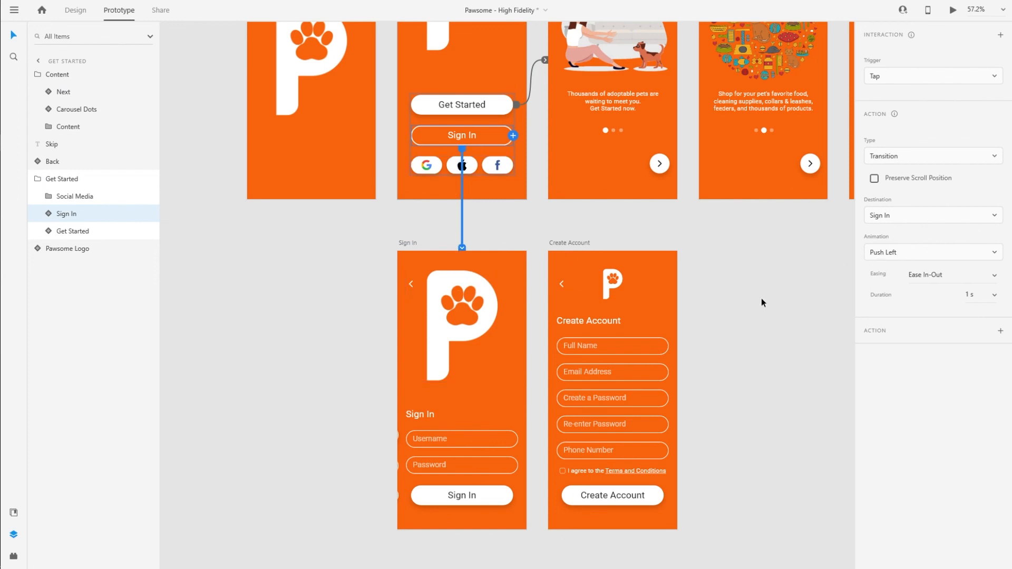
# Change the action type of the Sign In button's link on Get Started to Auto-Animate.
pyautogui.scroll(5, 762, 299)
pyautogui.scroll(-3, 761, 299)
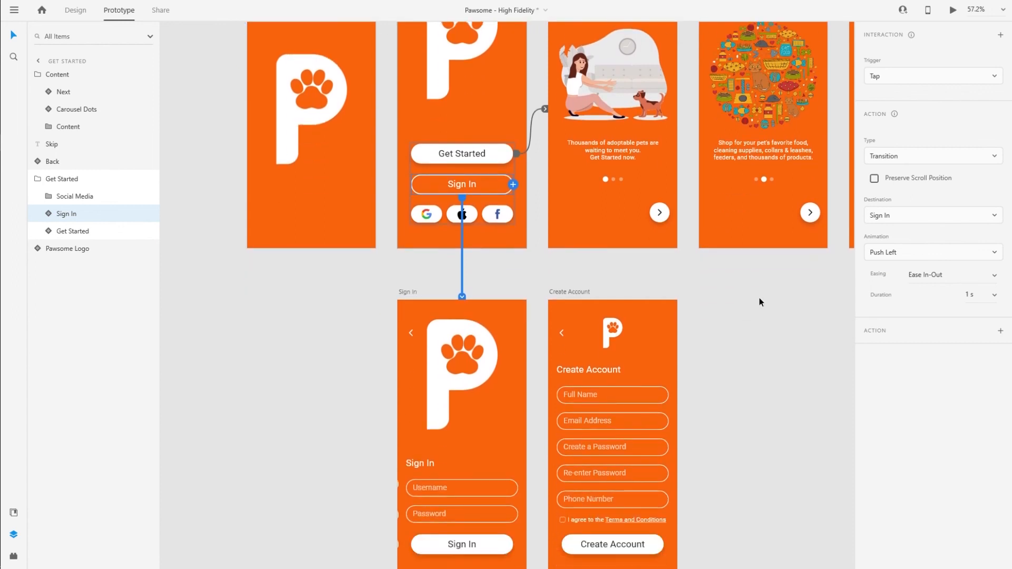
pyautogui.click(911, 213)
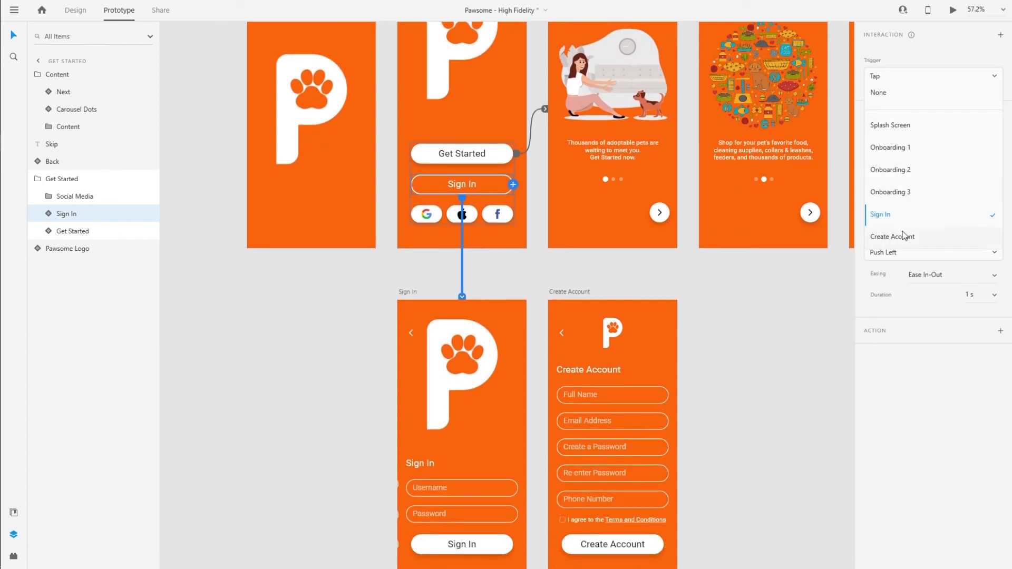
pyautogui.click(898, 212)
pyautogui.click(895, 157)
pyautogui.click(901, 154)
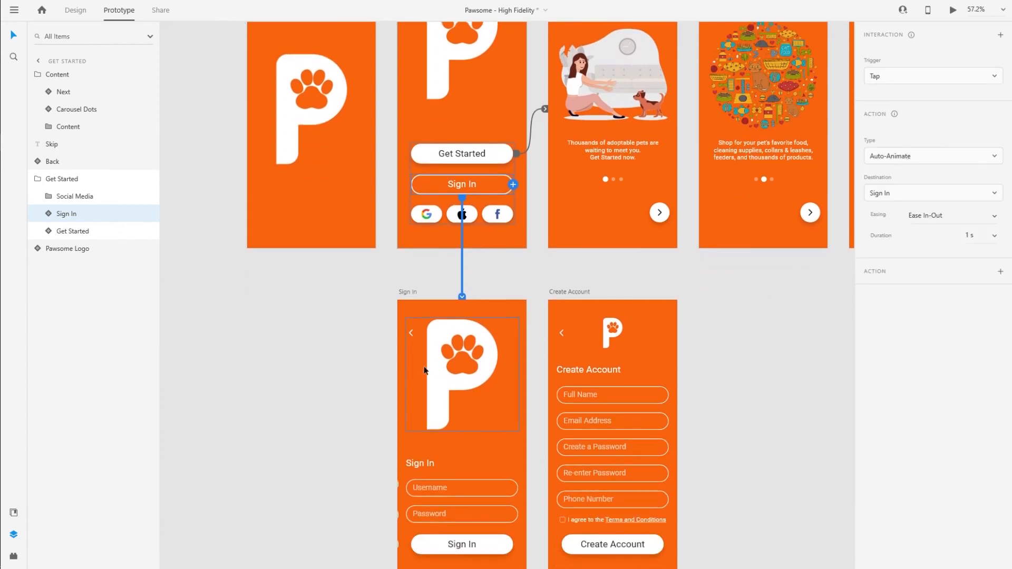
pyautogui.scroll(3, 424, 369)
pyautogui.scroll(-4, 443, 397)
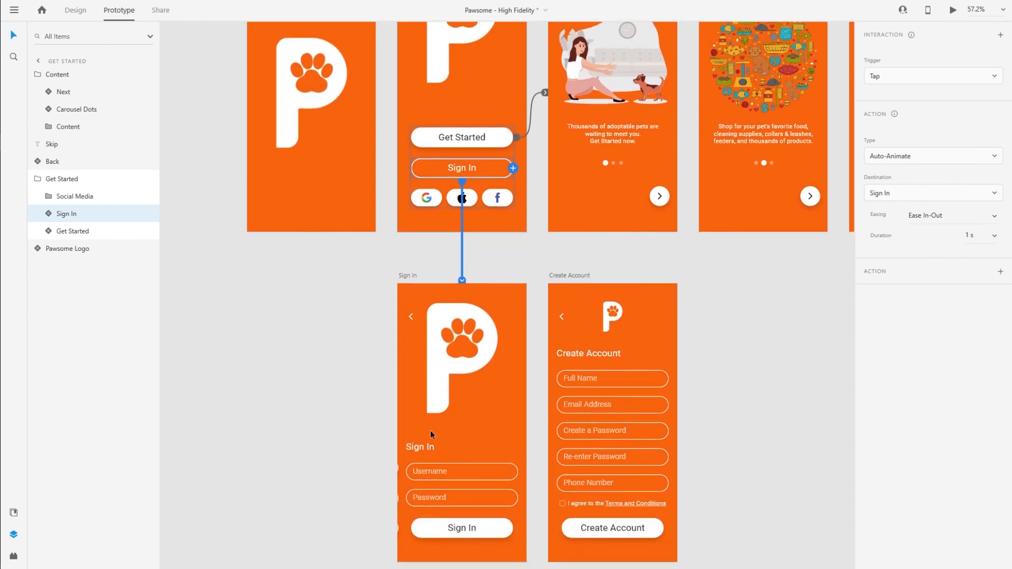
pyautogui.click(750, 350)
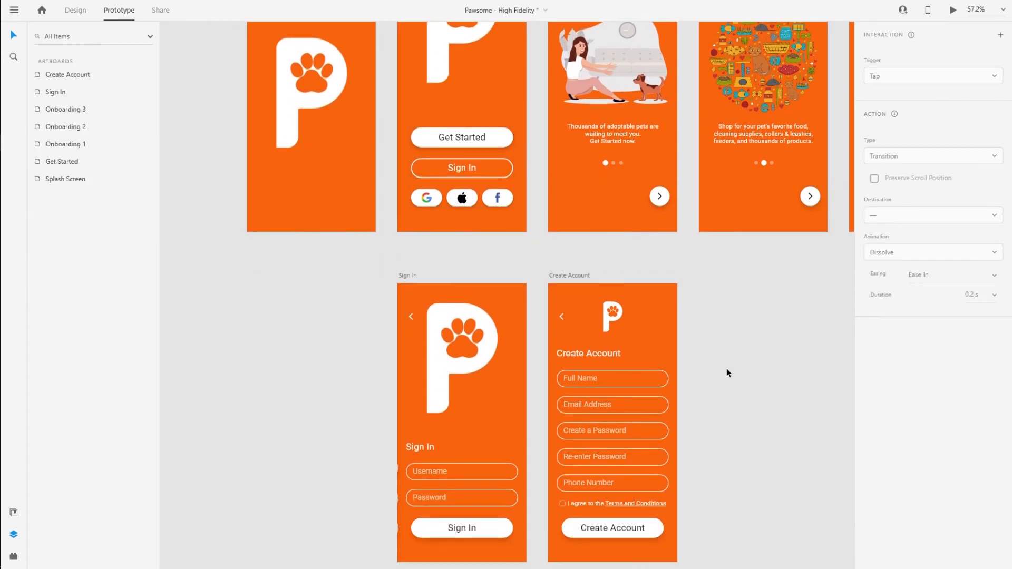
# Group the Sign In heading, the Username and Password fields, and the Sign In button on the Sign In artboard.
pyautogui.scroll(-2, 431, 387)
pyautogui.scroll(2, 432, 390)
pyautogui.click(434, 448)
pyautogui.click(75, 10)
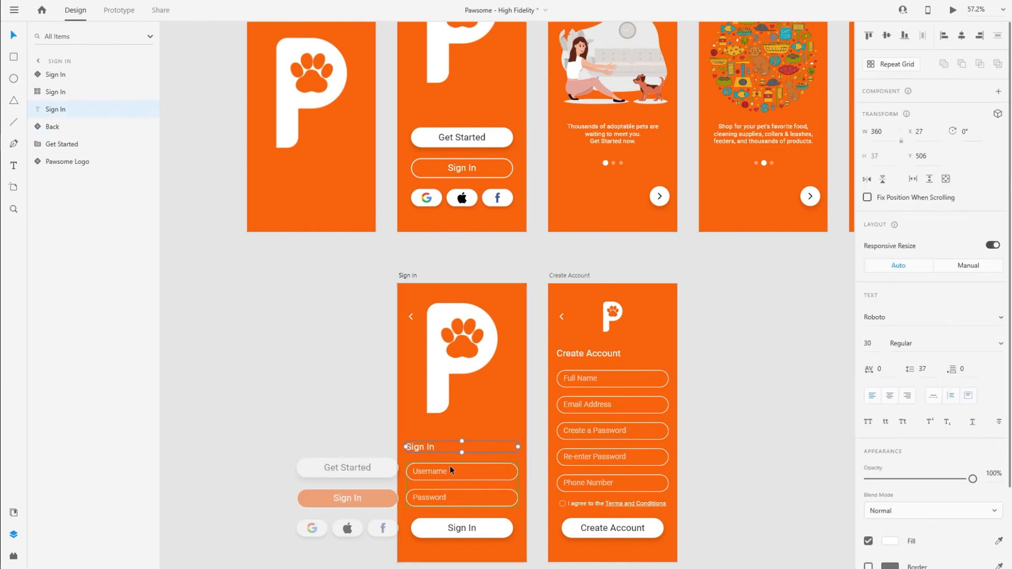
pyautogui.scroll(-3, 451, 466)
pyautogui.click(450, 417)
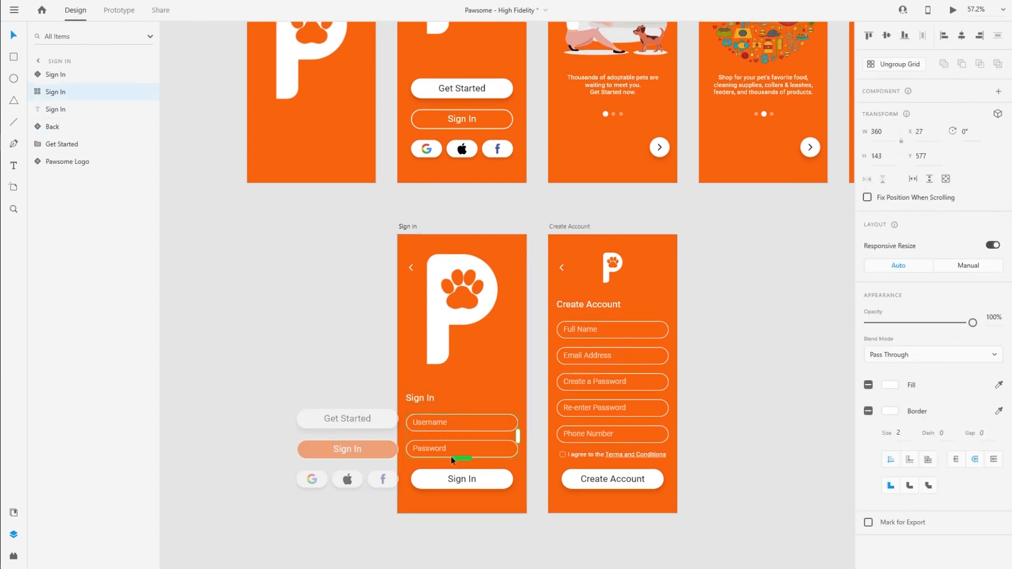
pyautogui.click(66, 108)
pyautogui.keyDown('shift'); pyautogui.click(64, 77); pyautogui.keyUp('shift')
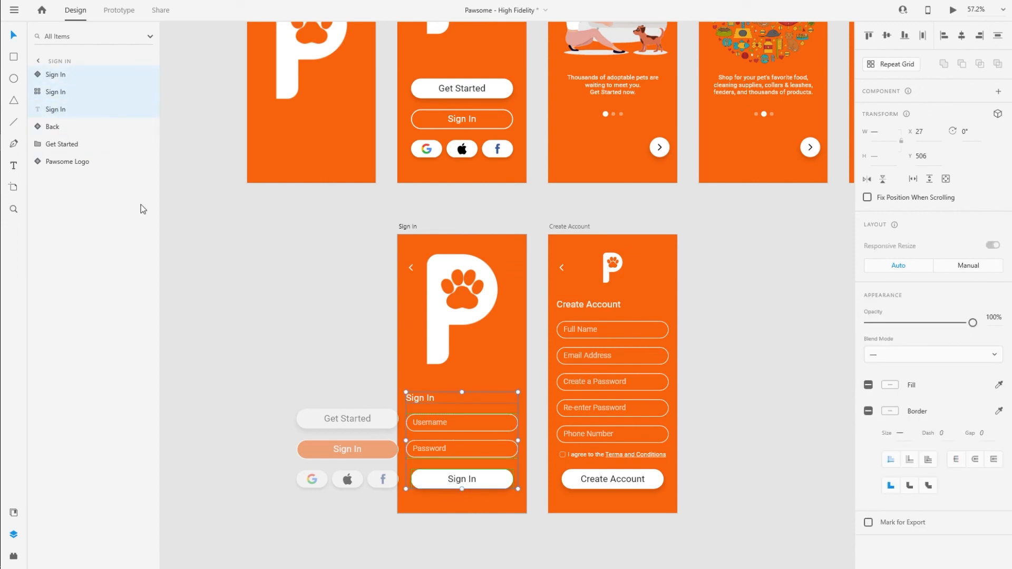
pyautogui.hotkey('ctrl', 'g')
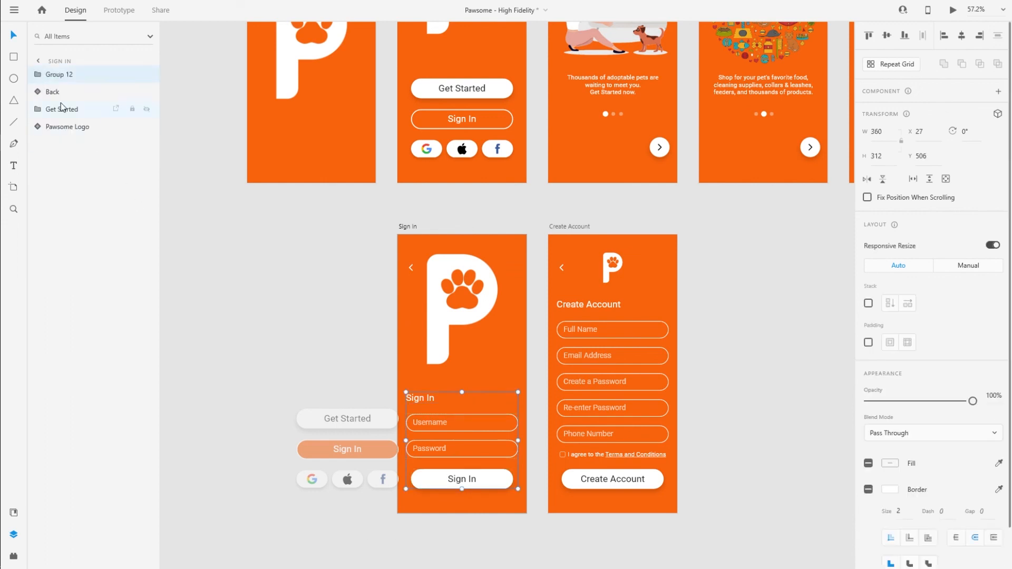
# Rename the new group on the Sign In artboard to "Sign In".
pyautogui.doubleClick(63, 75)
pyautogui.write('Sign I')
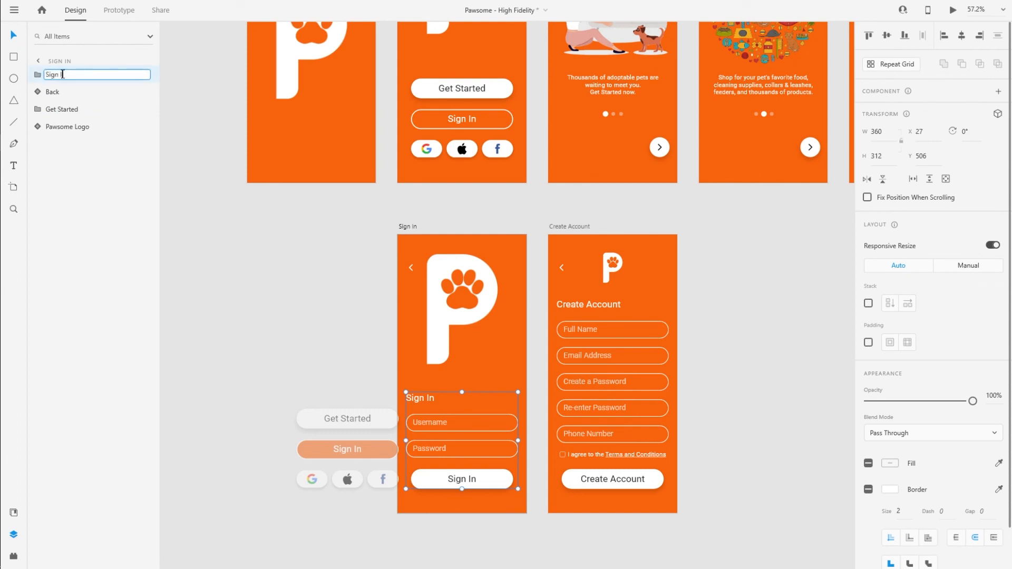
pyautogui.write('n')
pyautogui.press('Return')
pyautogui.click(280, 294)
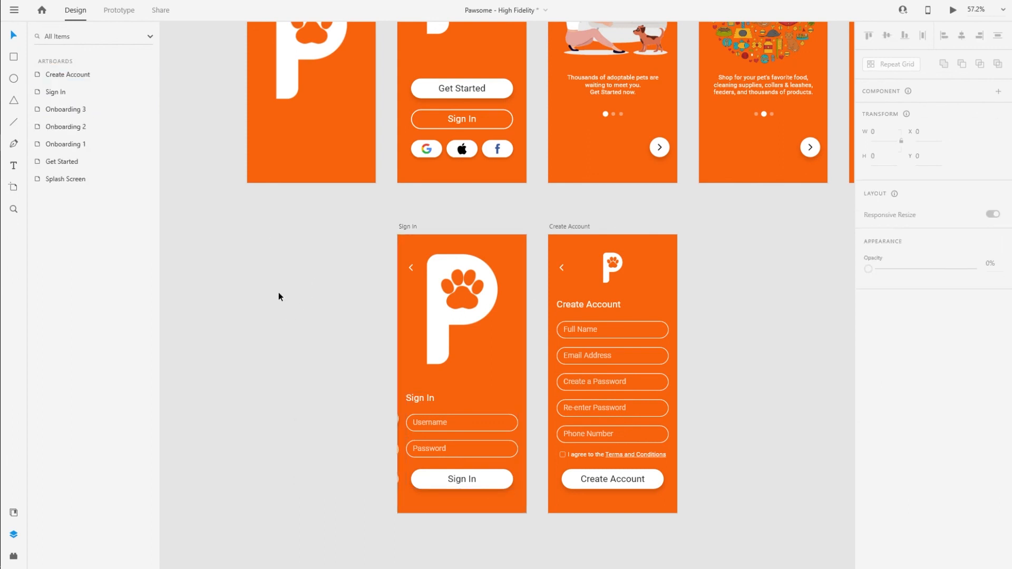
# Paste a copy of the Sign In group from the Sign In artboard onto the Get Started artboard.
pyautogui.scroll(3, 457, 211)
pyautogui.scroll(2, 459, 221)
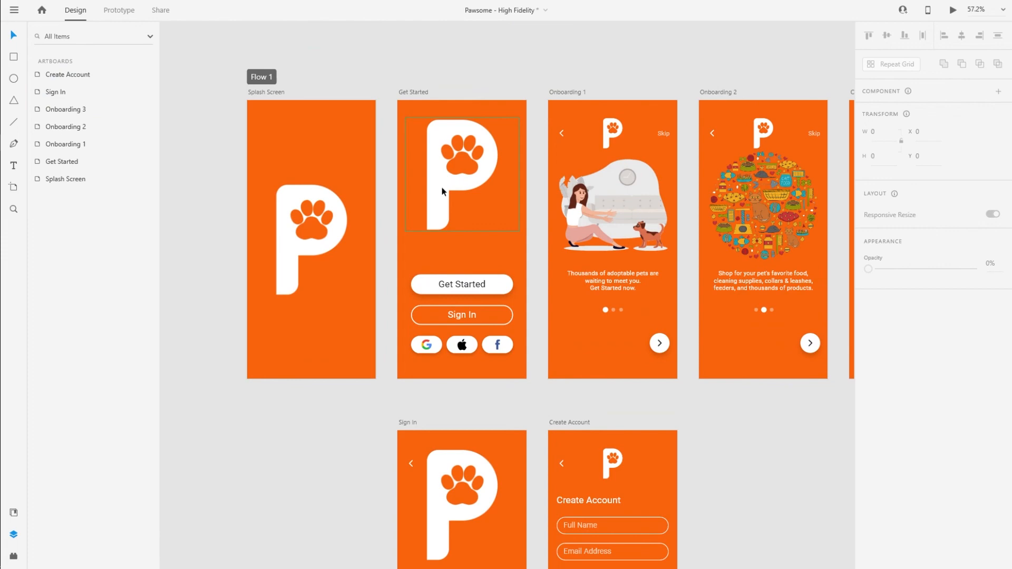
pyautogui.click(416, 92)
pyautogui.hotkey('ctrl', 'v')
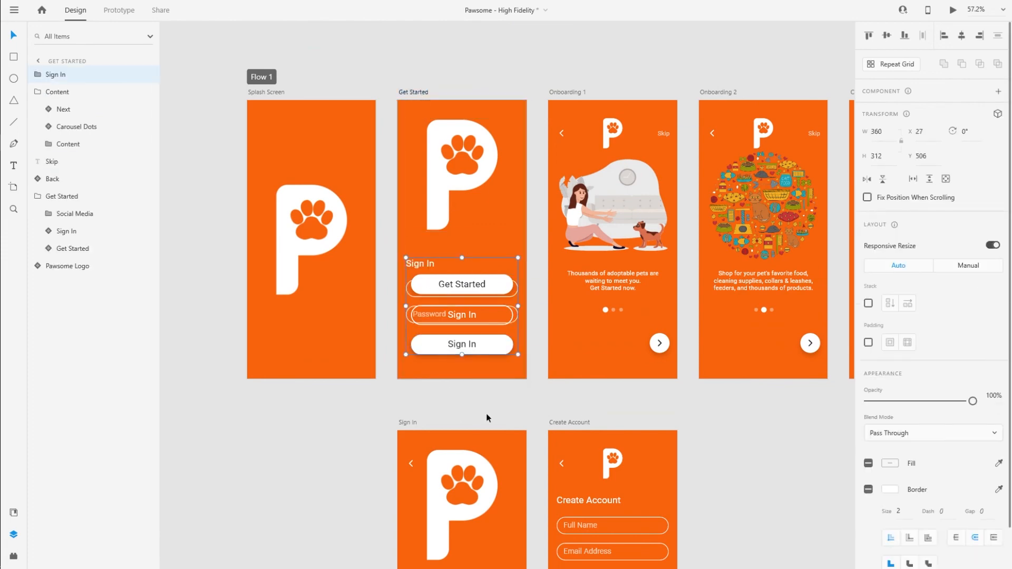
pyautogui.scroll(6, 483, 365)
pyautogui.scroll(-2, 373, 278)
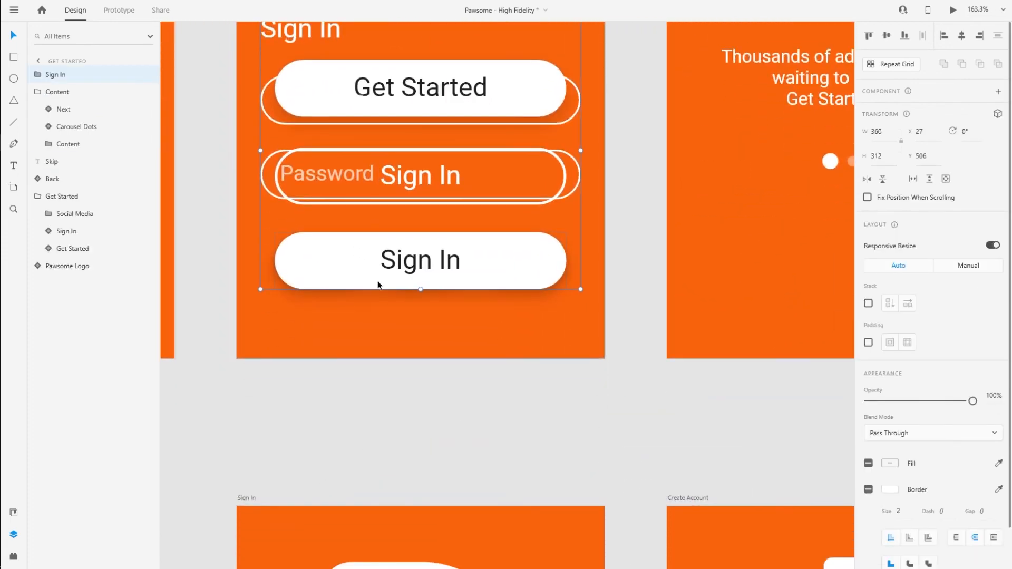
# Move the pasted Sign In group to X 411 at the Get Started artboard's right edge and set its opacity to 0%.
pyautogui.scroll(4, 378, 280)
pyautogui.moveTo(327, 397); pyautogui.dragTo(663, 379)
pyautogui.press('Right')
pyautogui.press('Right')
pyautogui.press('Right')
pyautogui.press('Right')
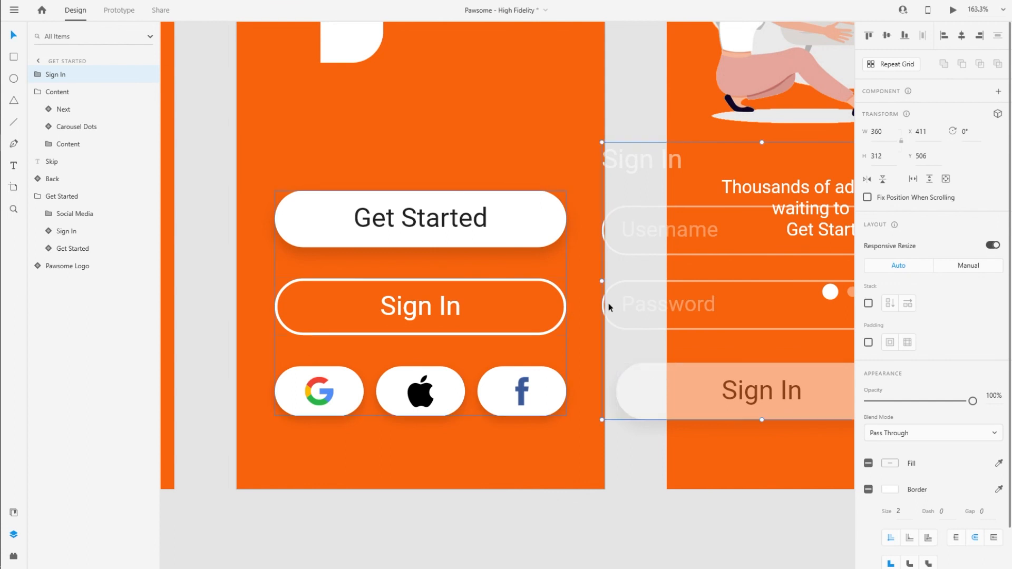
pyautogui.moveTo(896, 404); pyautogui.dragTo(864, 404)
pyautogui.scroll(-5, 401, 358)
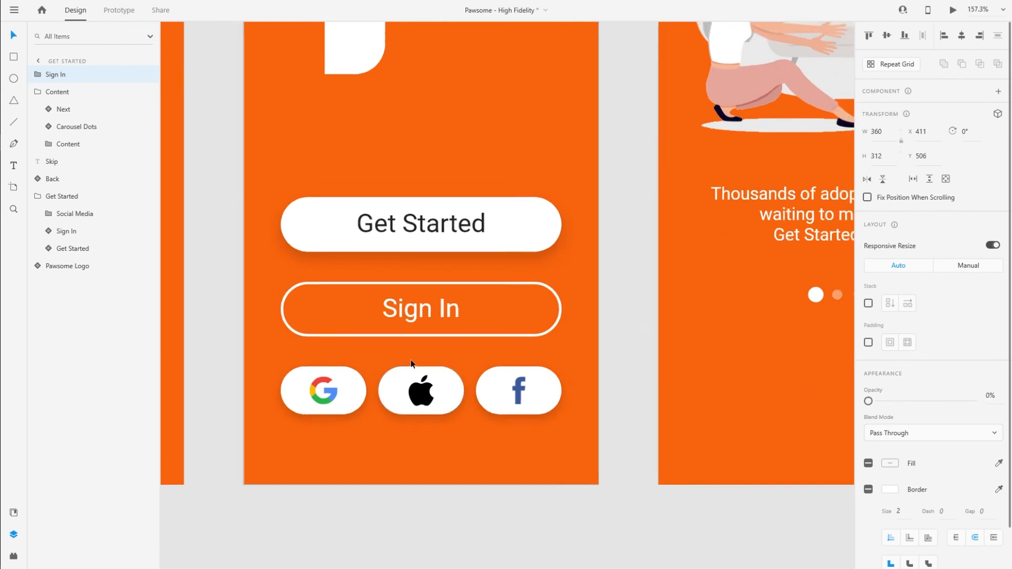
pyautogui.scroll(-5, 376, 375)
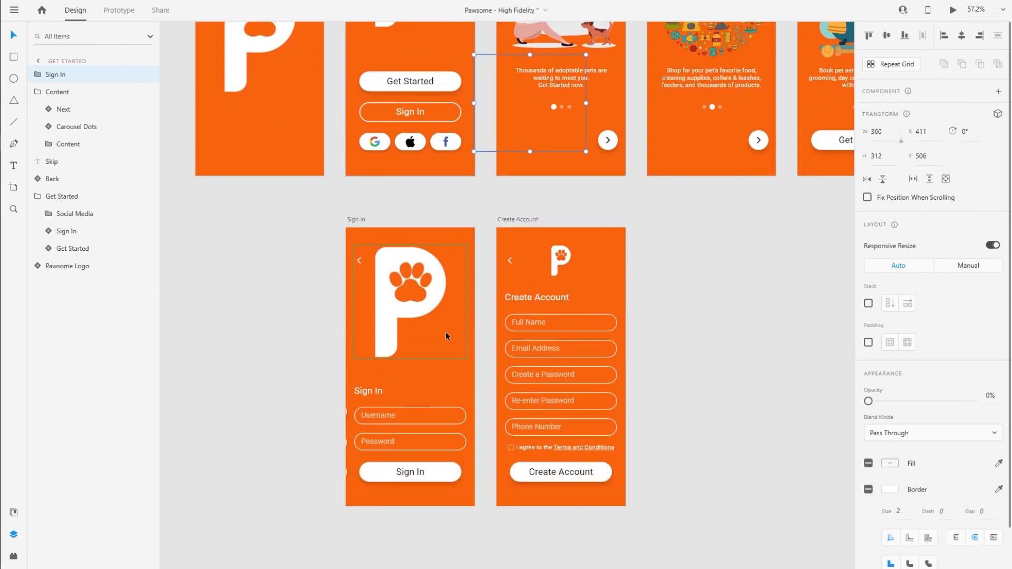
# Remove the off-artboard Get Started group from the Sign In artboard and paste a fresh copy of that group onto it.
pyautogui.click(347, 414)
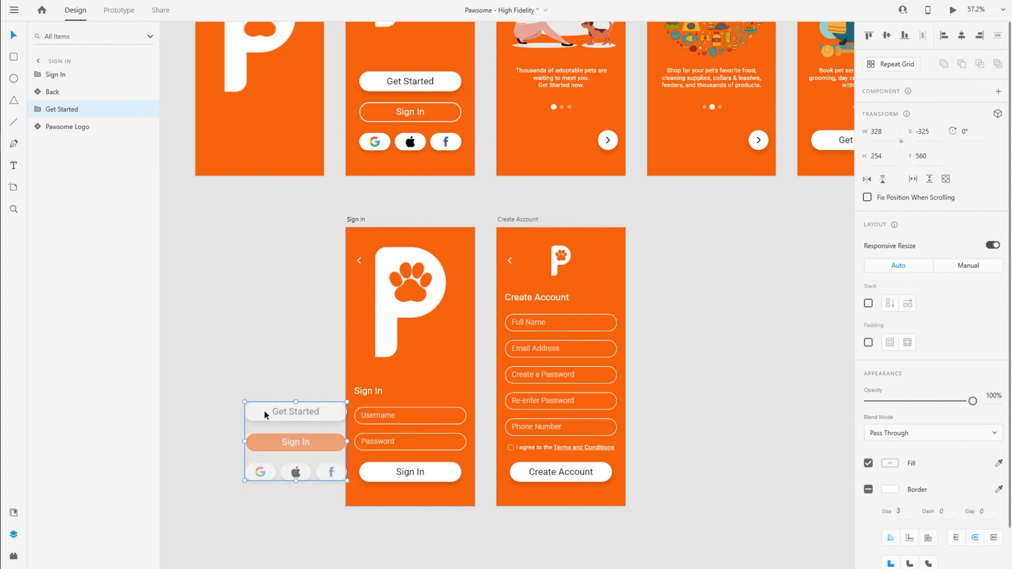
pyautogui.hotkey('ctrl', 'z')
pyautogui.scroll(2, 264, 410)
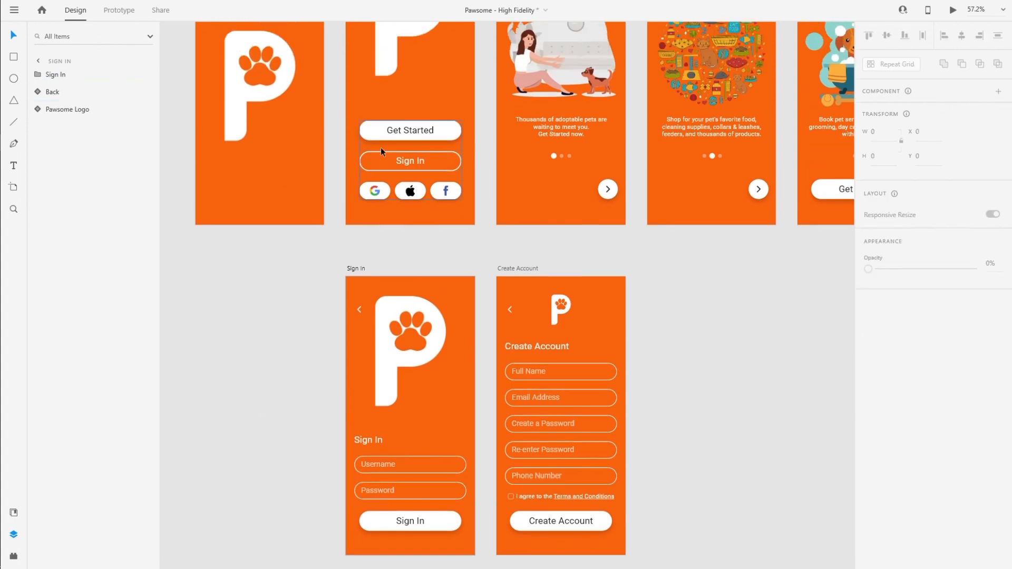
pyautogui.click(354, 266)
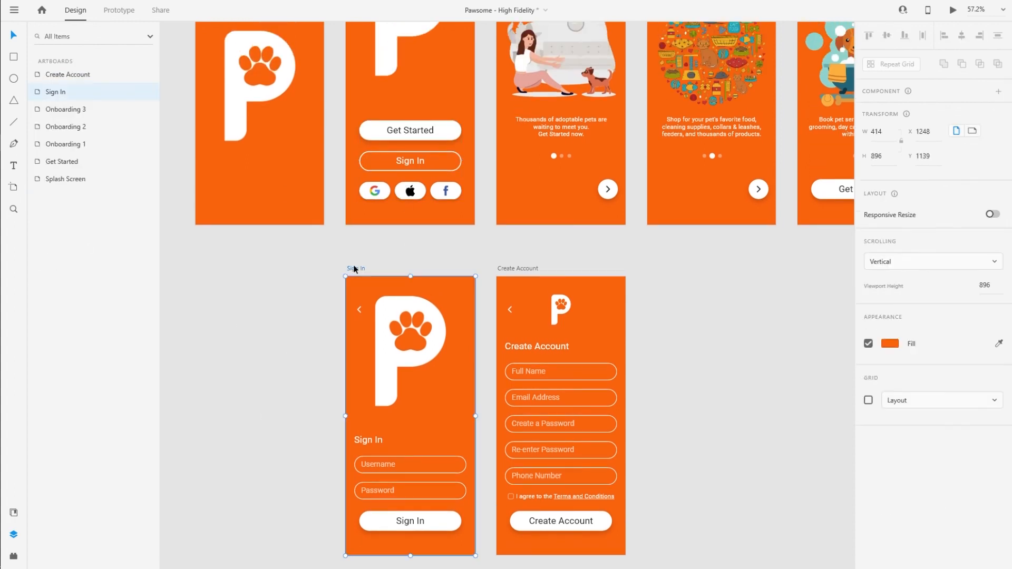
pyautogui.scroll(-2, 353, 265)
pyautogui.hotkey('ctrl', 'v')
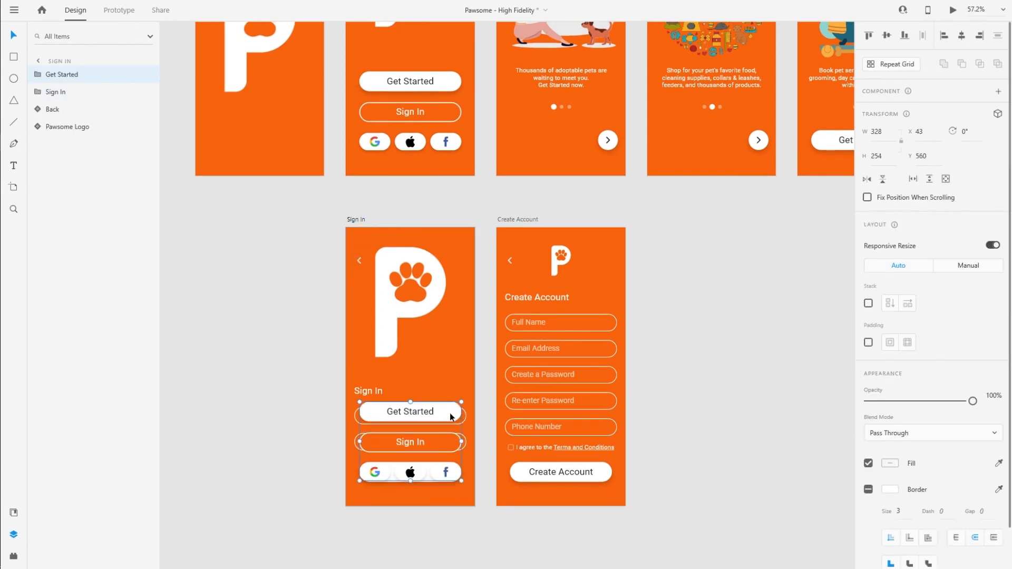
# Move the pasted Get Started group to X -325 beyond the Sign In artboard's left edge and set its opacity to 0%.
pyautogui.moveTo(450, 412); pyautogui.dragTo(339, 409)
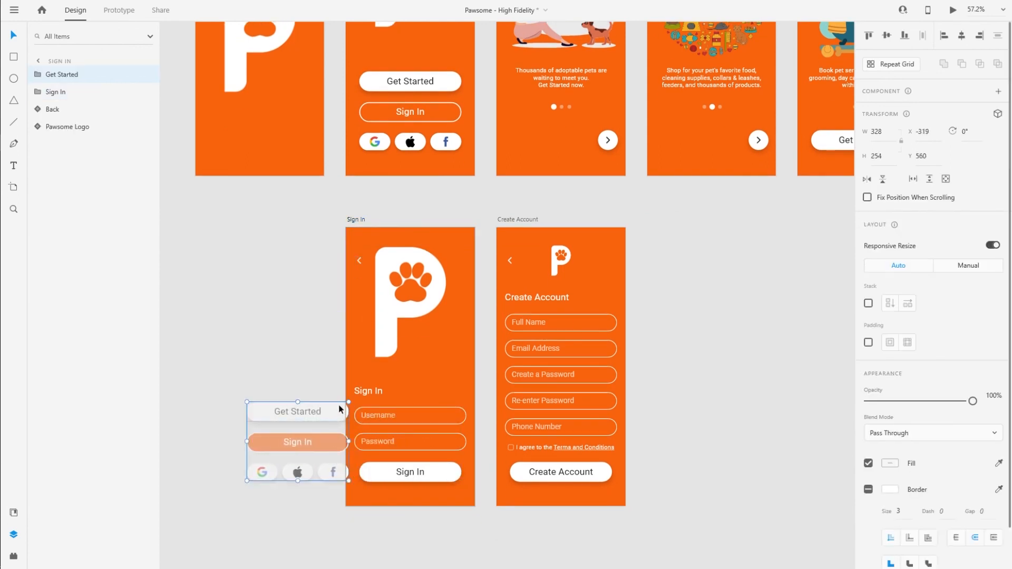
pyautogui.press('Left')
pyautogui.press('Left')
pyautogui.press('Left')
pyautogui.press('Left')
pyautogui.press('Left')
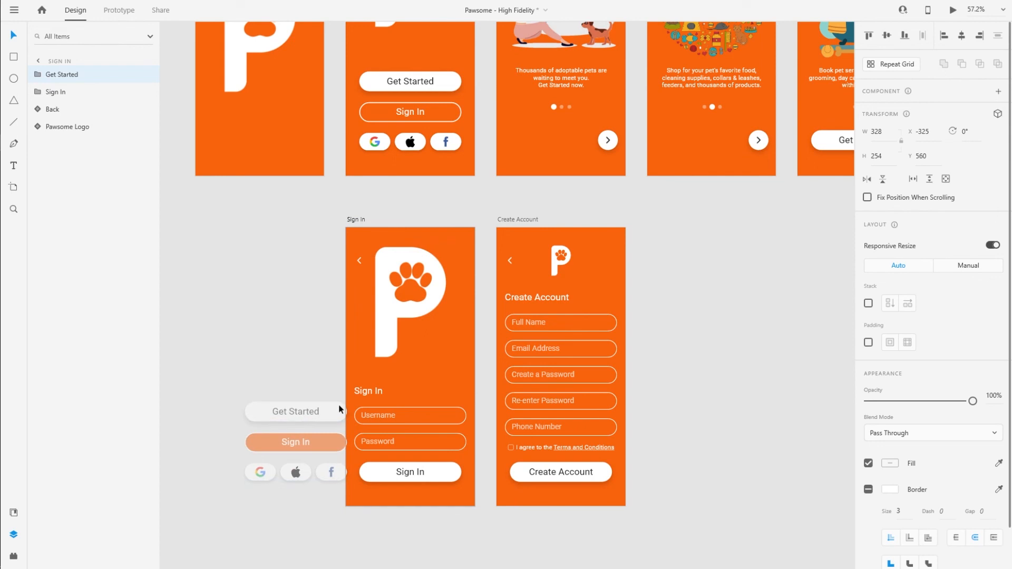
pyautogui.moveTo(890, 401); pyautogui.dragTo(731, 396)
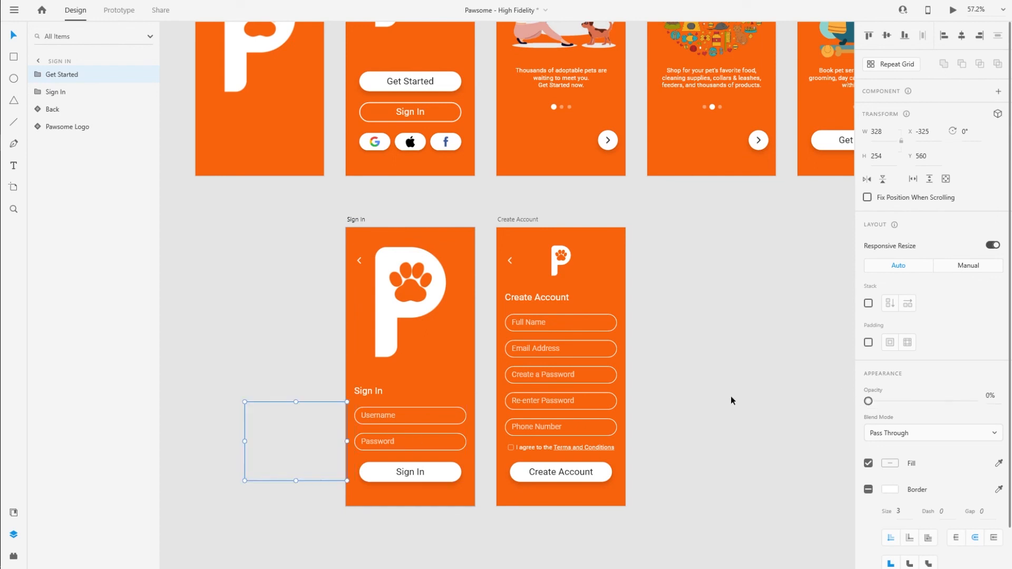
pyautogui.click(665, 412)
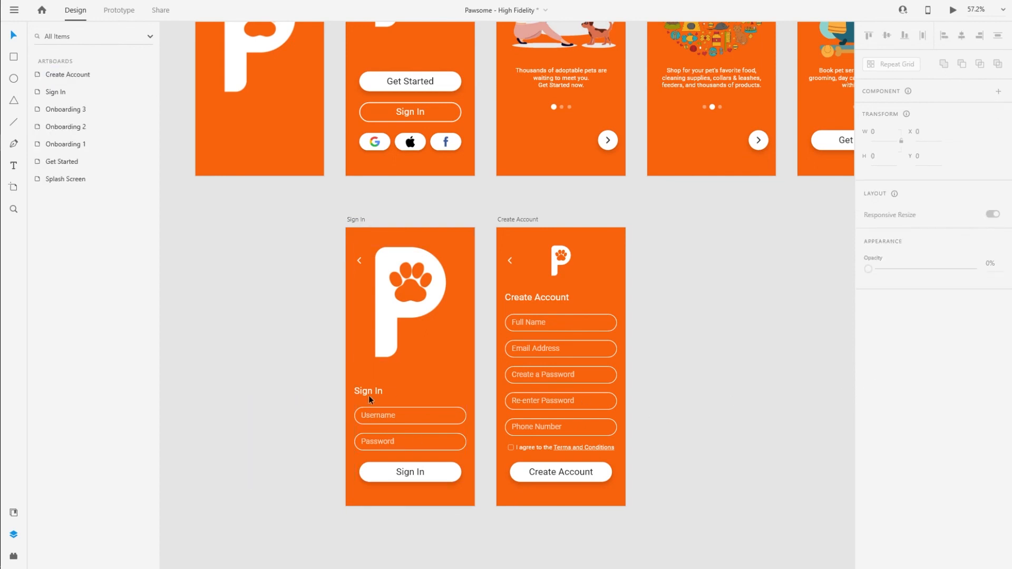
# Save the Pawsome - High Fidelity document.
pyautogui.scroll(3, 390, 396)
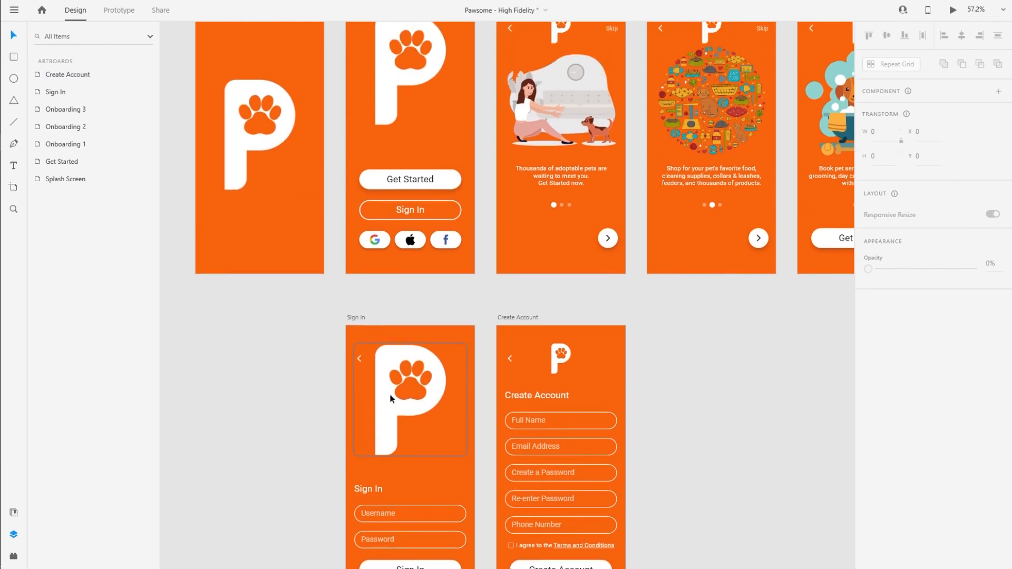
pyautogui.hotkey('ctrl', 's')
pyautogui.scroll(5, 387, 392)
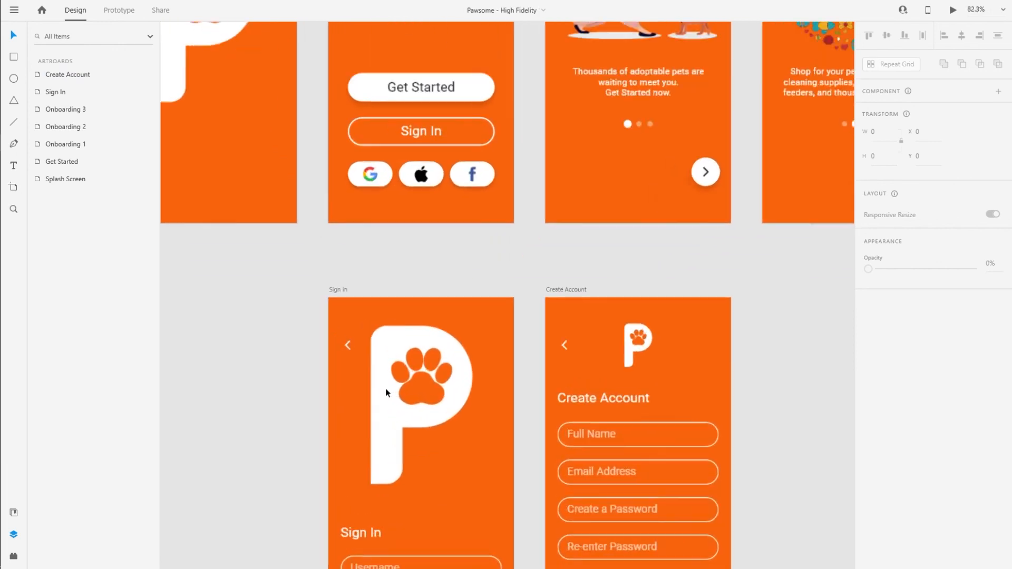
pyautogui.hotkey('ctrl', '0')
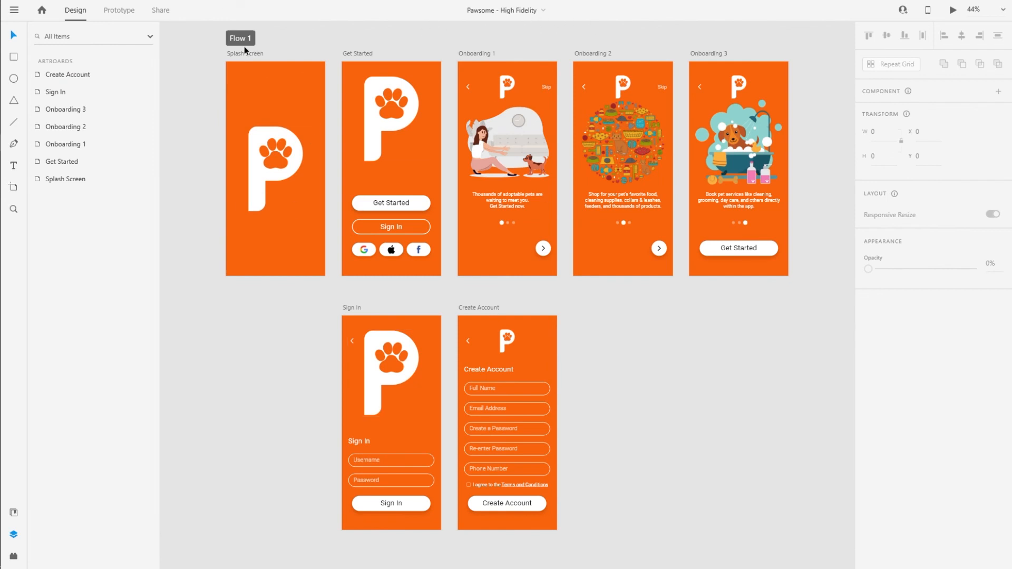
# Preview the prototype, test the Sign In button on the Get Started screen, and close the preview.
pyautogui.click(955, 14)
pyautogui.moveTo(139, 33); pyautogui.dragTo(503, 25)
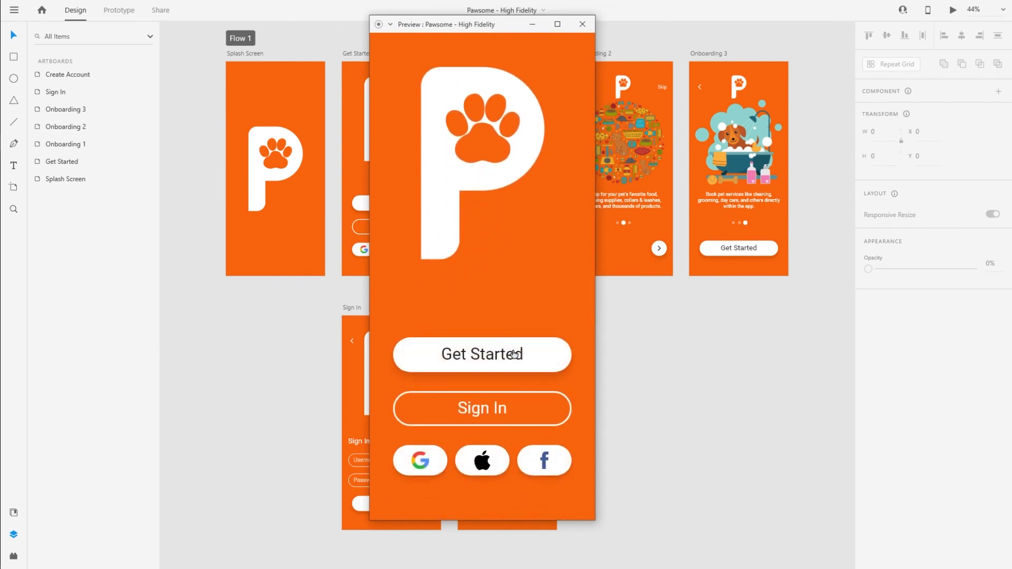
pyautogui.click(545, 411)
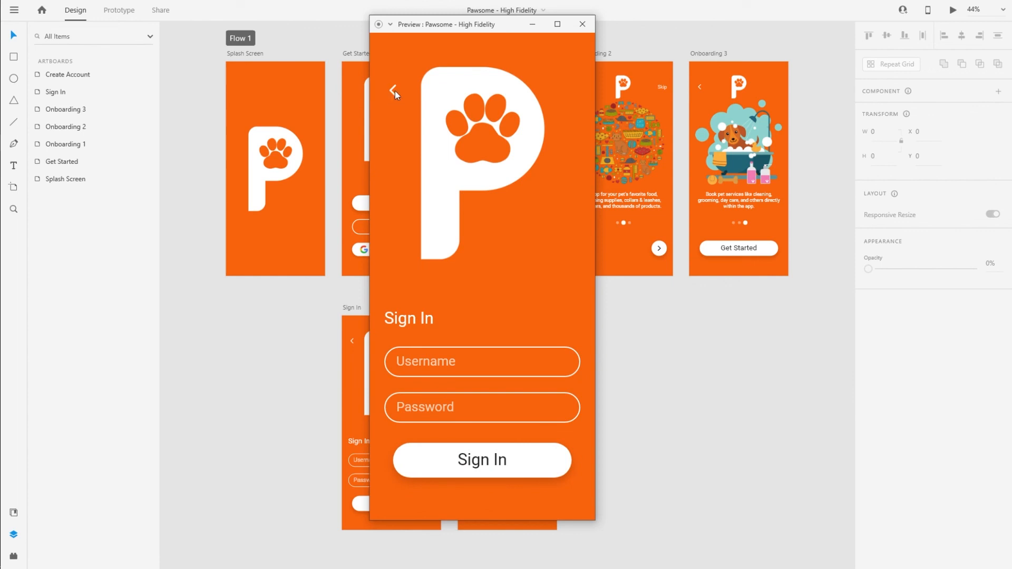
pyautogui.click(583, 24)
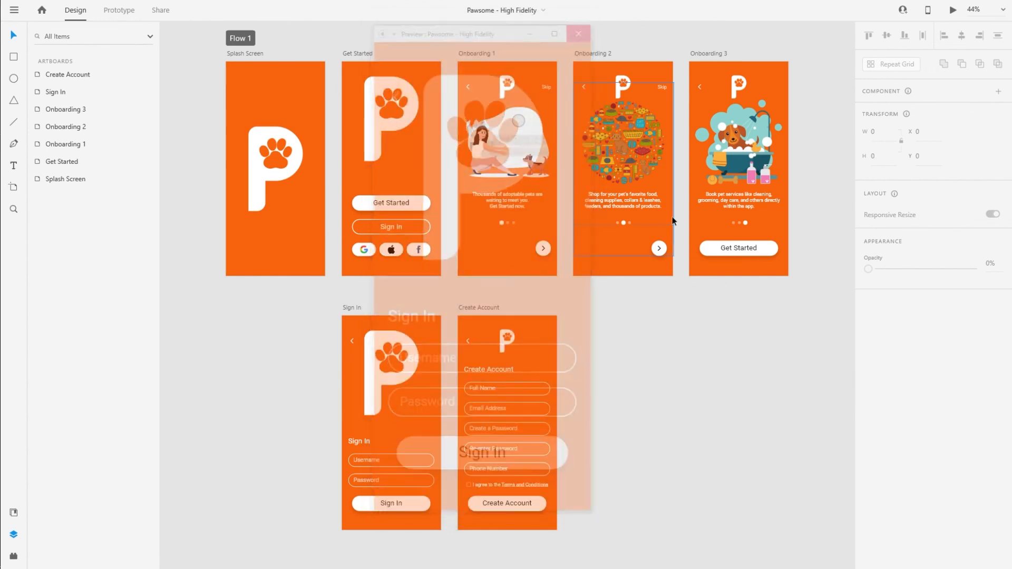
# Add a Tap interaction with the Previous Artboard action to the back arrow on the Sign In artboard.
pyautogui.click(353, 342)
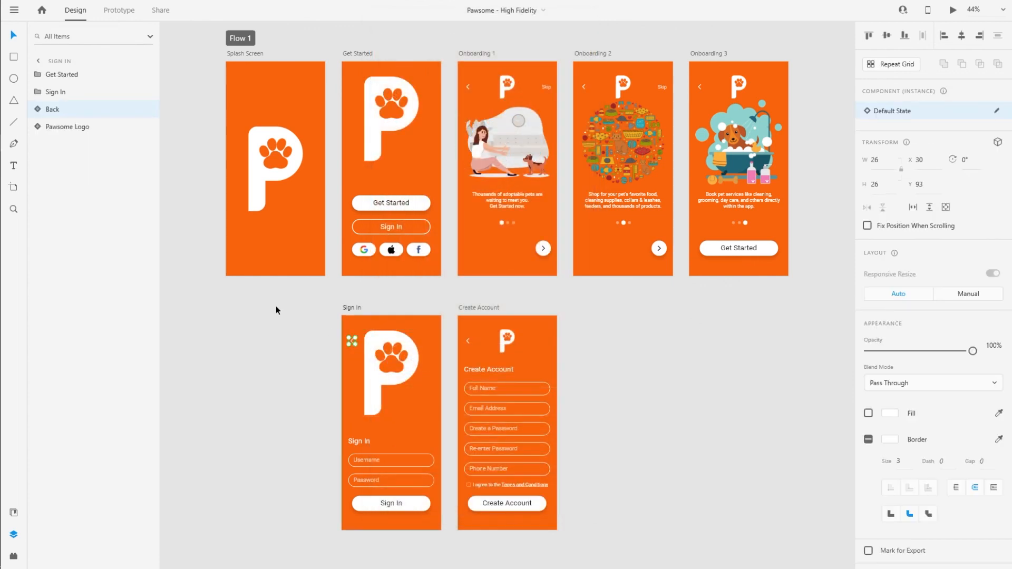
pyautogui.click(119, 10)
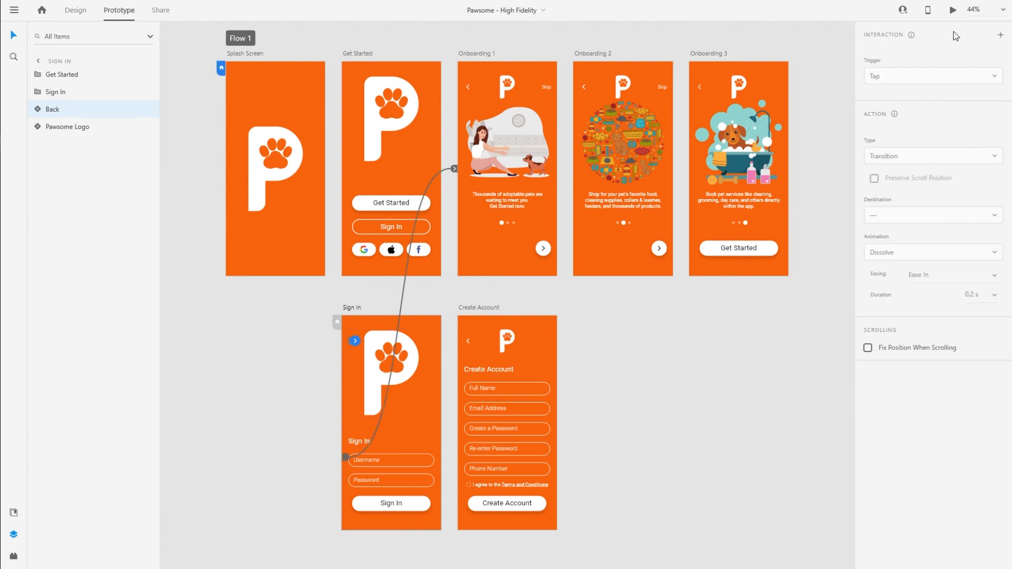
pyautogui.click(1000, 35)
pyautogui.click(898, 158)
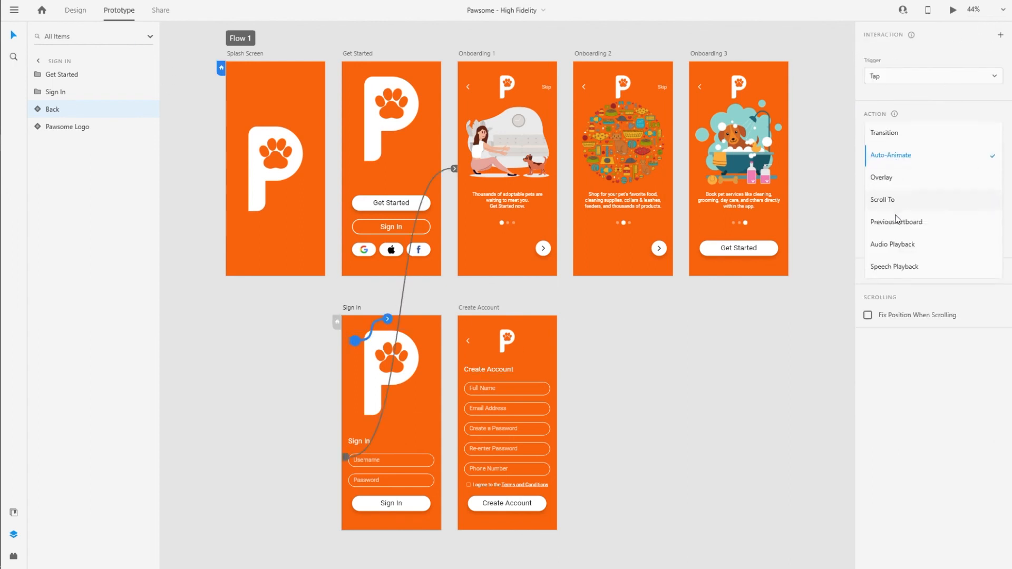
pyautogui.click(899, 220)
pyautogui.click(810, 392)
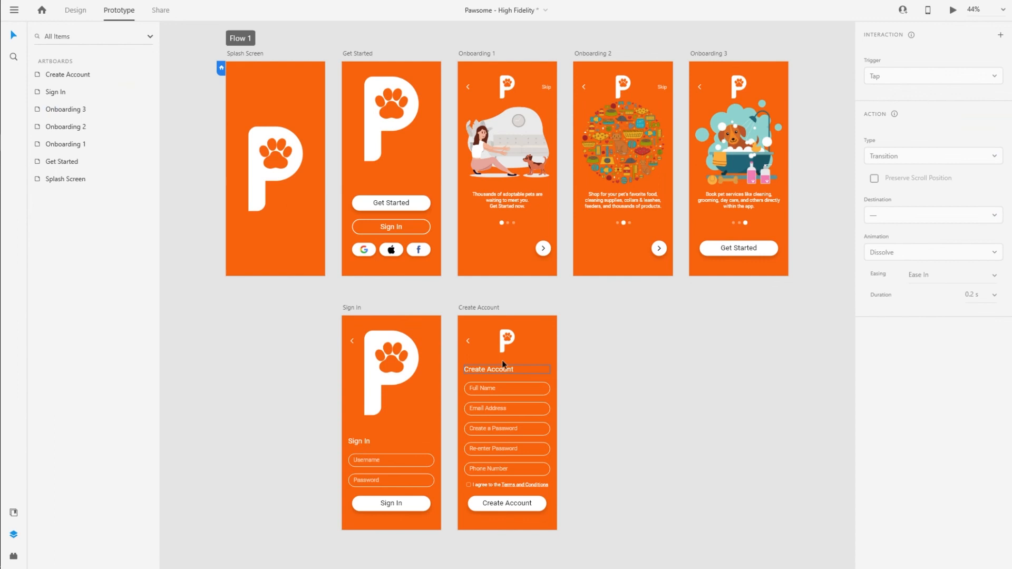
# Add a Tap interaction with the Previous Artboard action to the back arrow on the Create Account artboard.
pyautogui.click(468, 341)
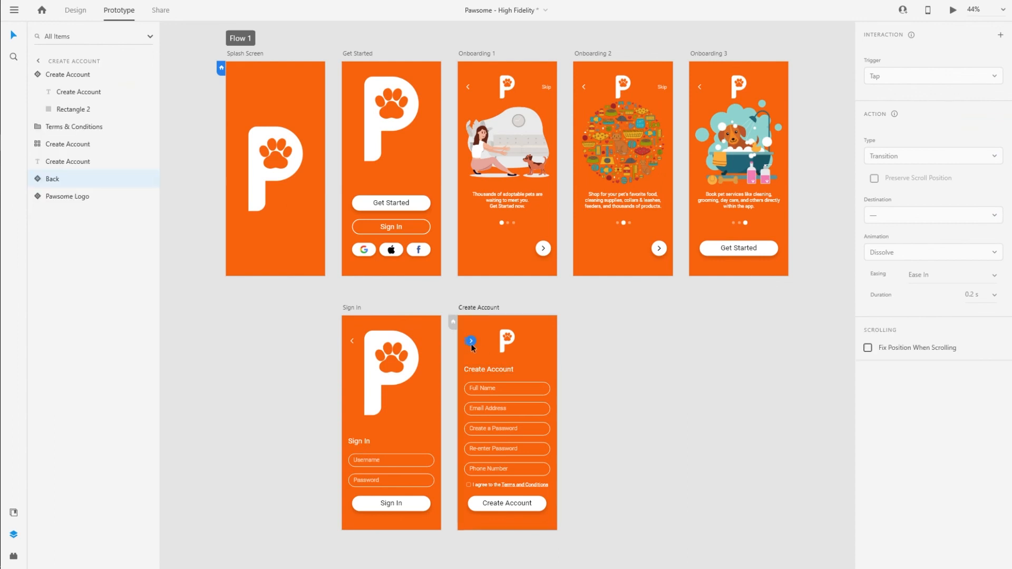
pyautogui.click(1000, 35)
pyautogui.click(901, 156)
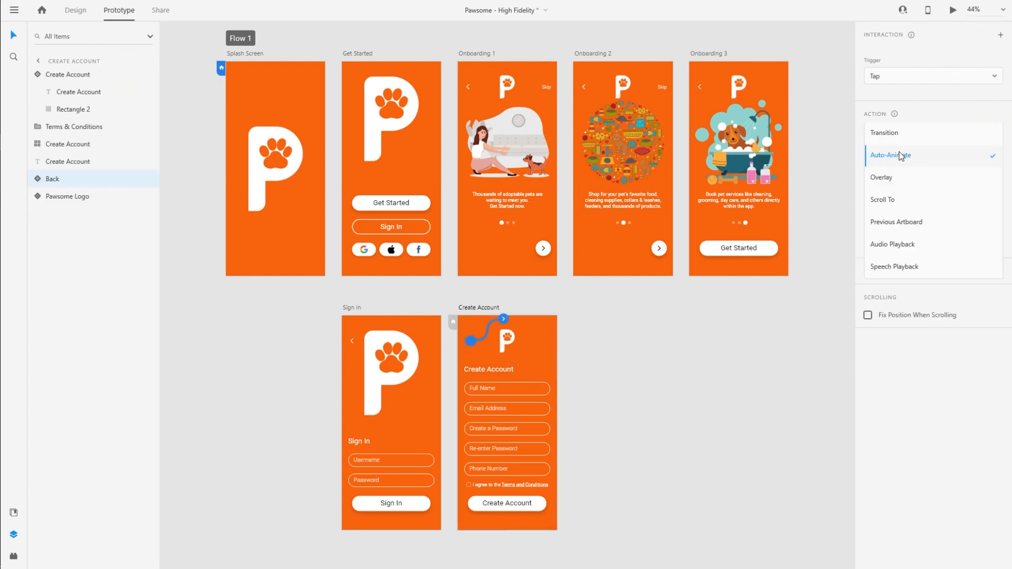
pyautogui.click(904, 221)
pyautogui.click(685, 402)
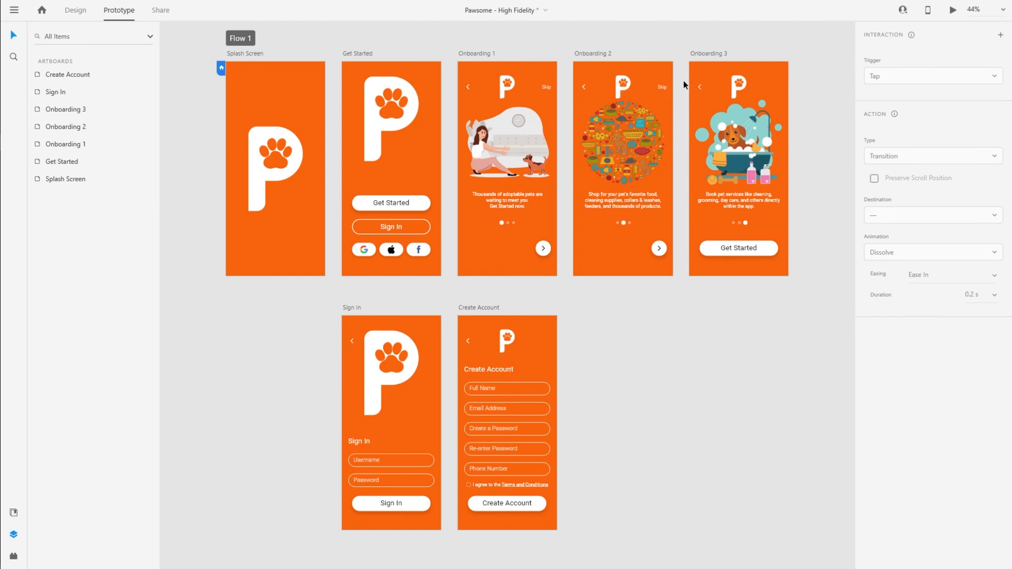
# Check the interactions of the back arrows on Onboarding 3, Onboarding 2, and Onboarding 1.
pyautogui.click(702, 87)
pyautogui.click(589, 88)
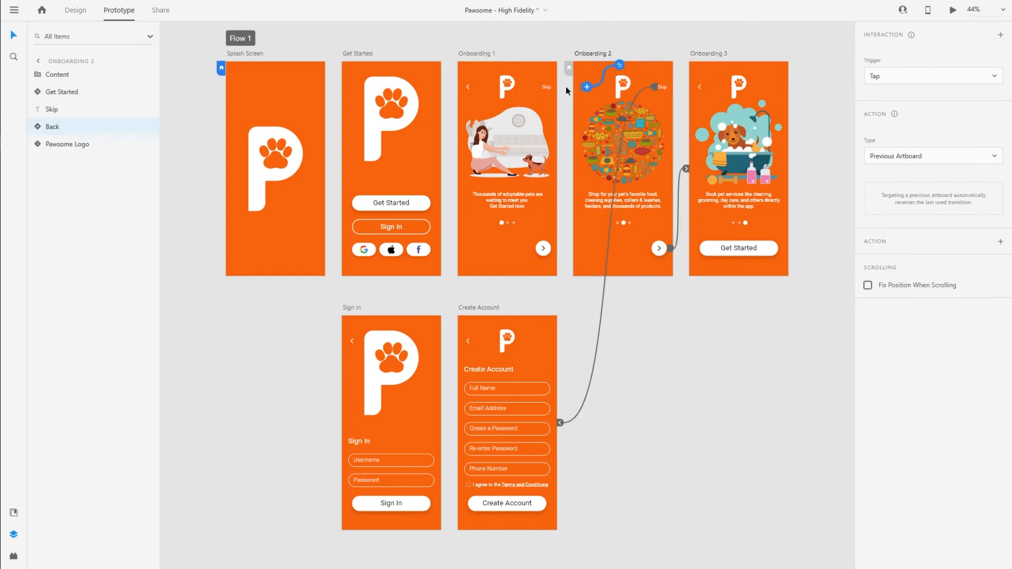
pyautogui.click(470, 88)
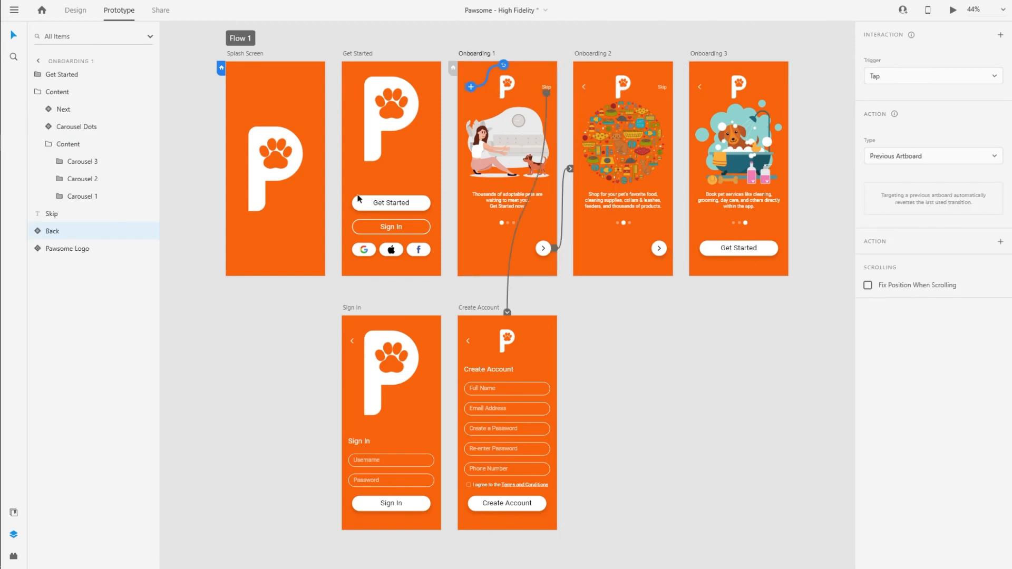
# Preview the prototype and test going from Get Started to Sign In and back with the back arrow, twice.
pyautogui.click(75, 10)
pyautogui.click(251, 368)
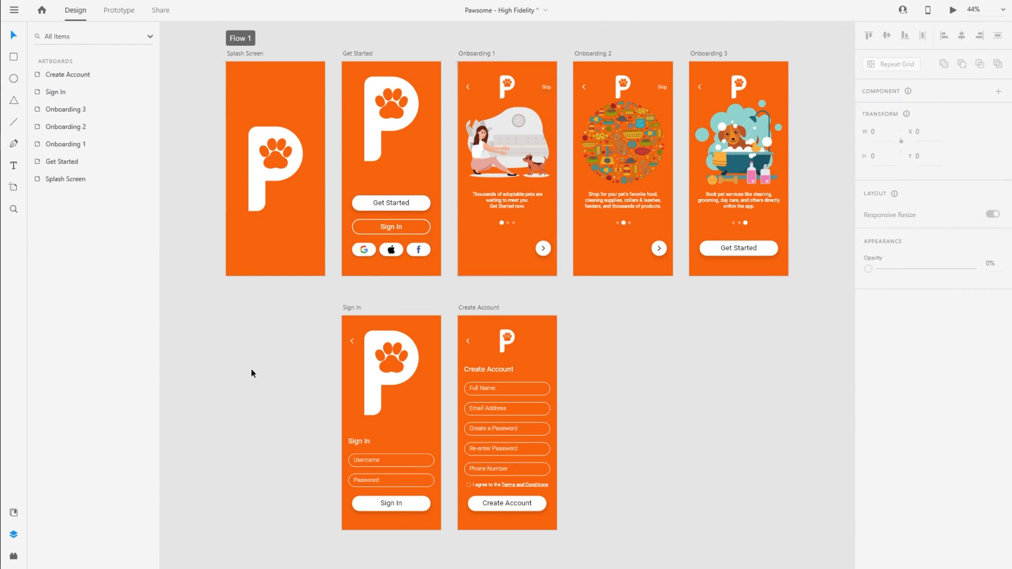
pyautogui.click(953, 10)
pyautogui.moveTo(137, 46); pyautogui.dragTo(537, 16)
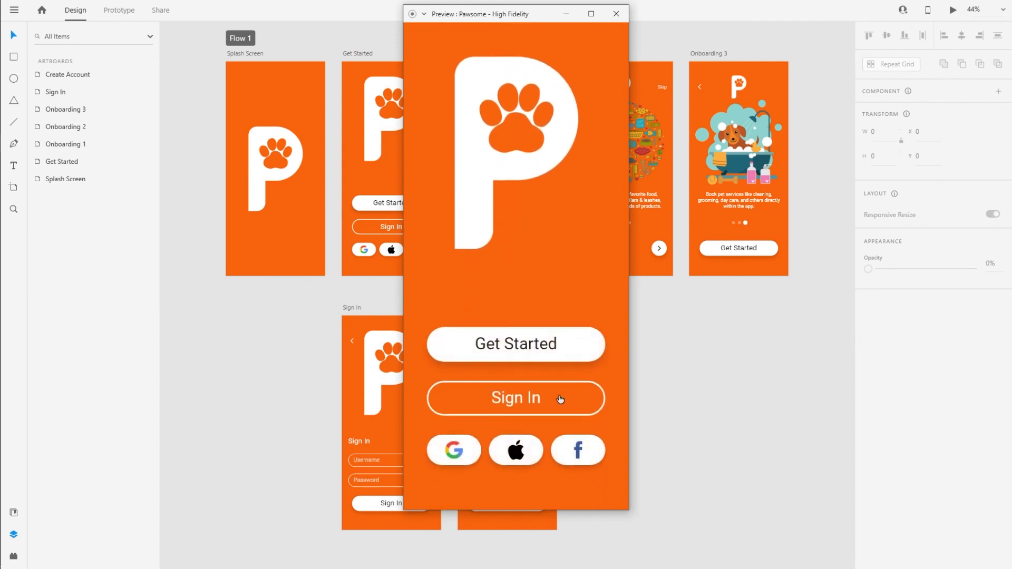
pyautogui.click(560, 399)
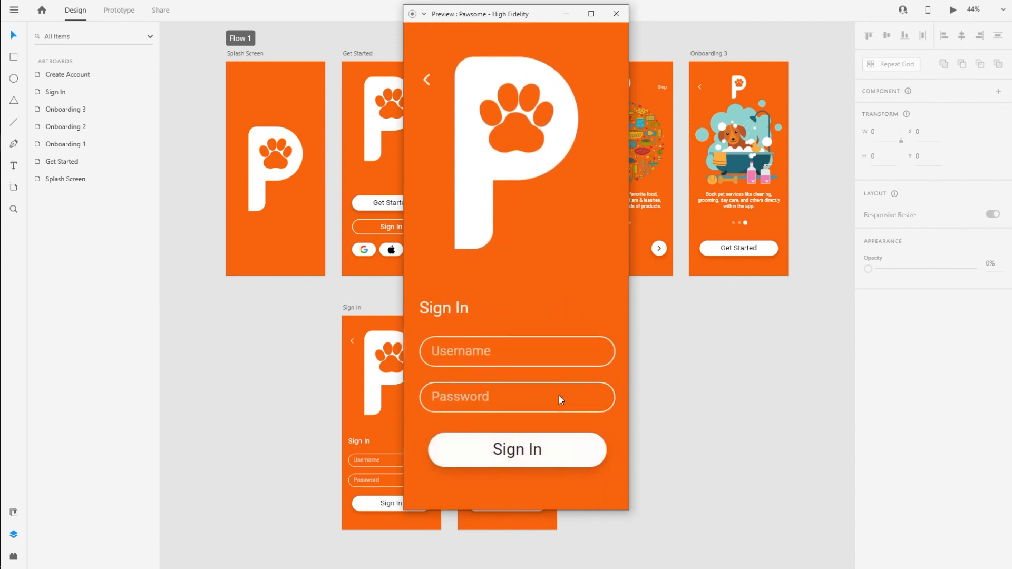
pyautogui.click(425, 80)
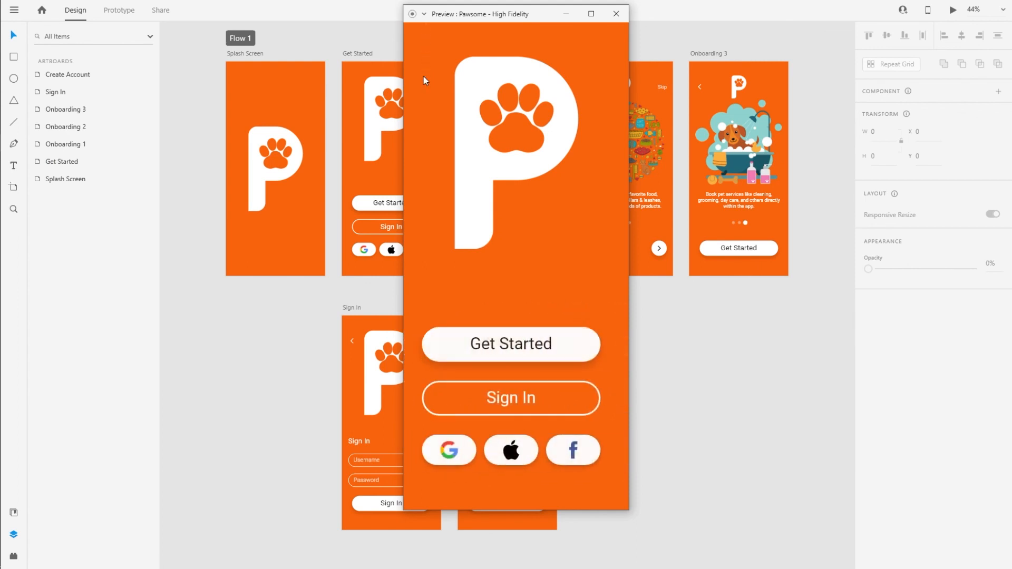
pyautogui.click(548, 401)
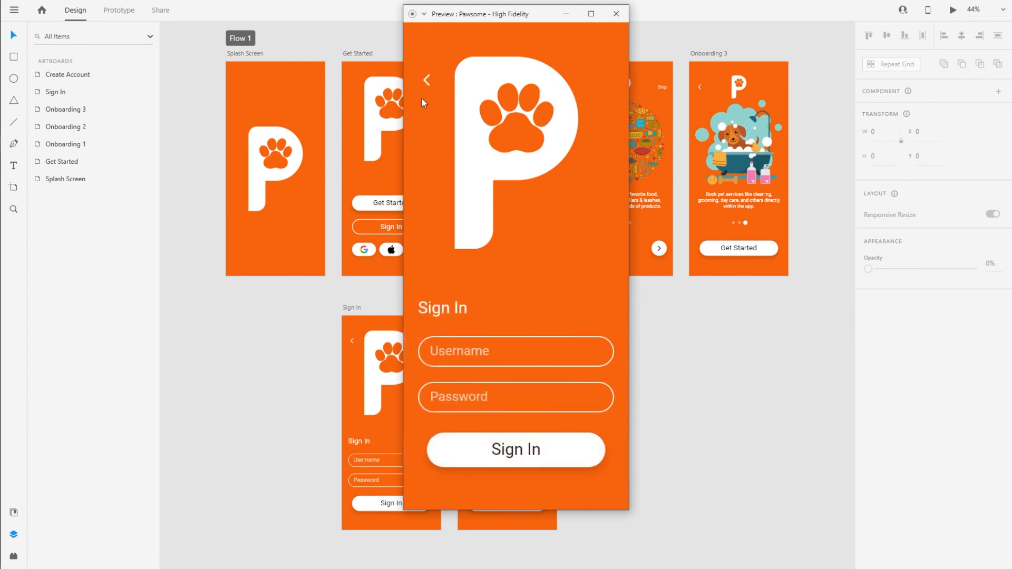
pyautogui.click(426, 80)
# Test the onboarding flow in the preview from Get Started through all three onboarding screens to Create Account.
pyautogui.click(488, 361)
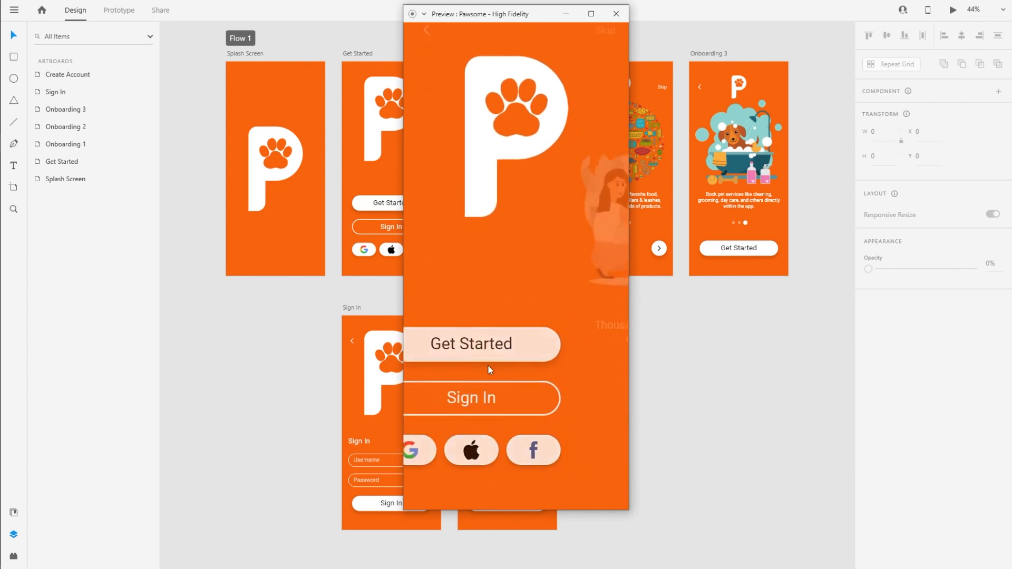
pyautogui.click(599, 447)
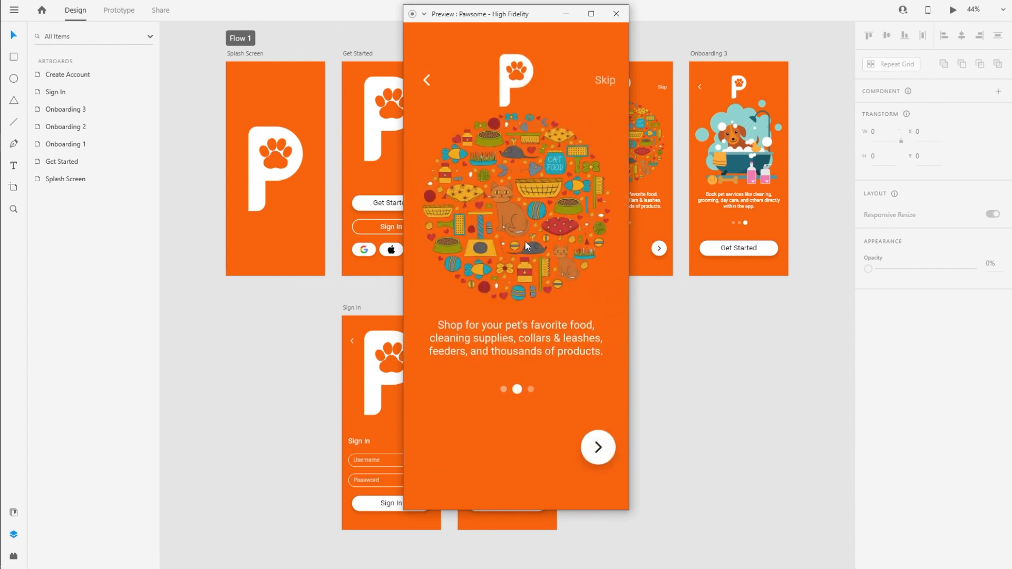
pyautogui.click(605, 454)
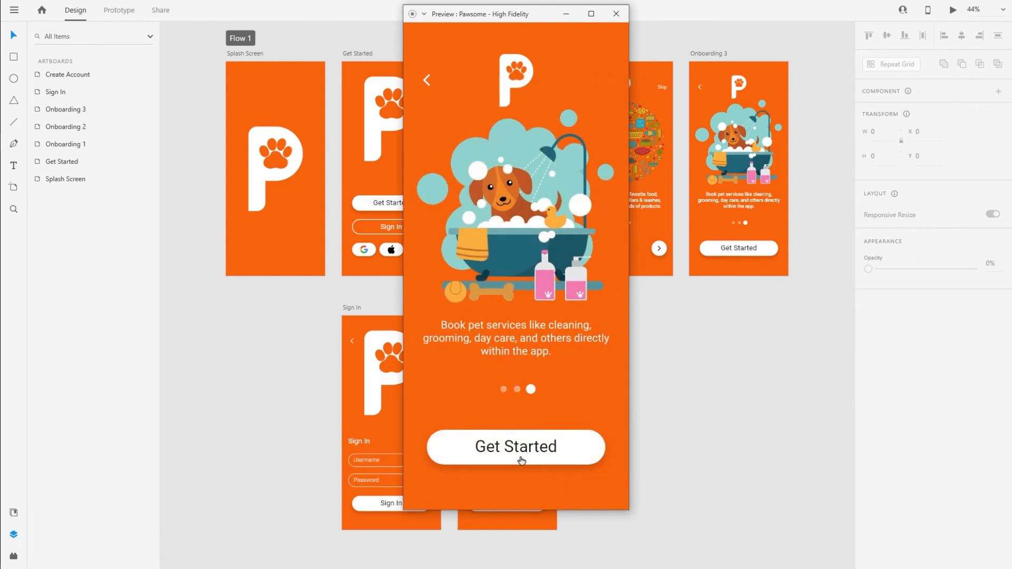
pyautogui.click(521, 453)
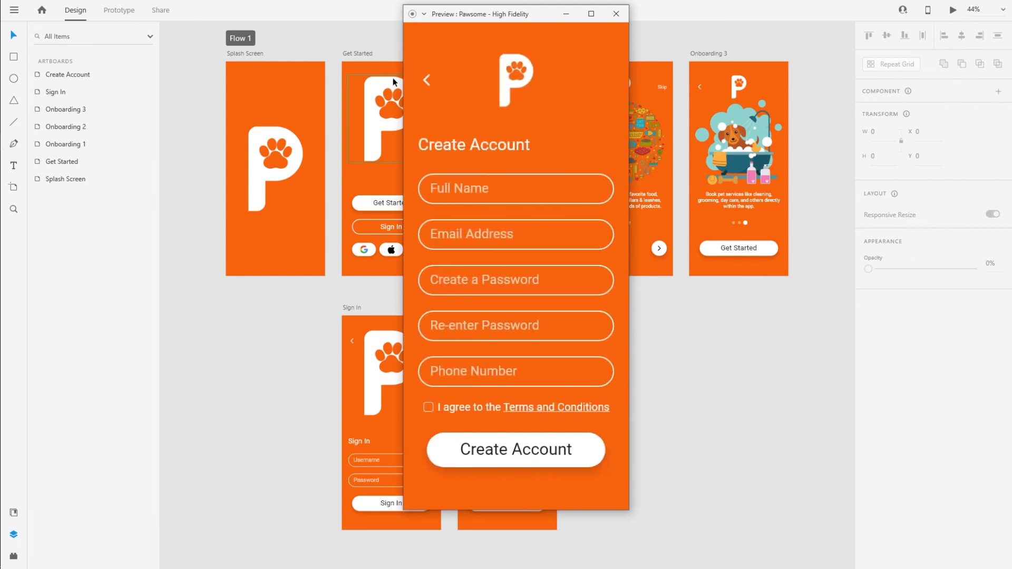
# Test the back arrow from Create Account to the third onboarding screen, and close the preview.
pyautogui.click(428, 85)
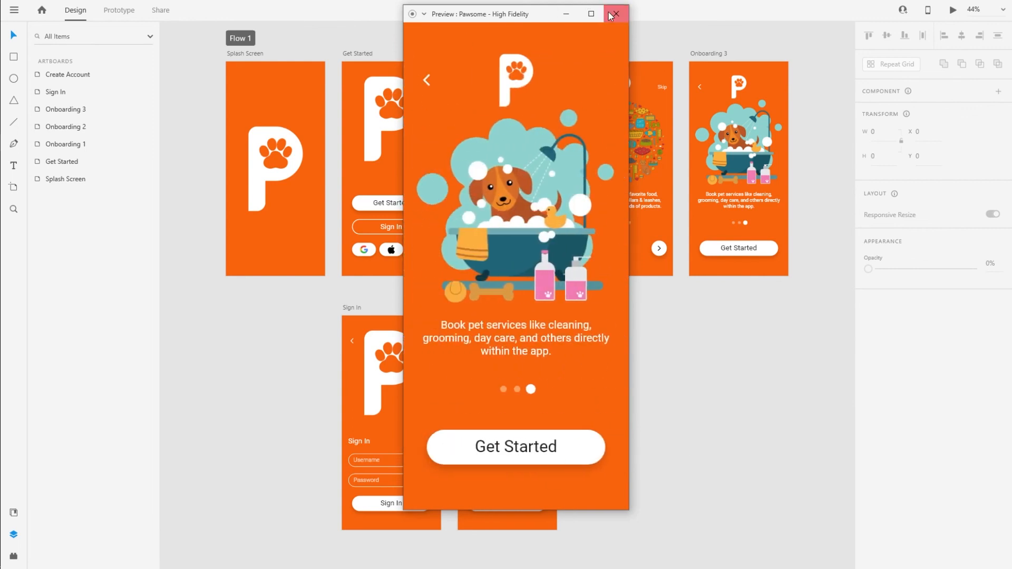
pyautogui.click(611, 13)
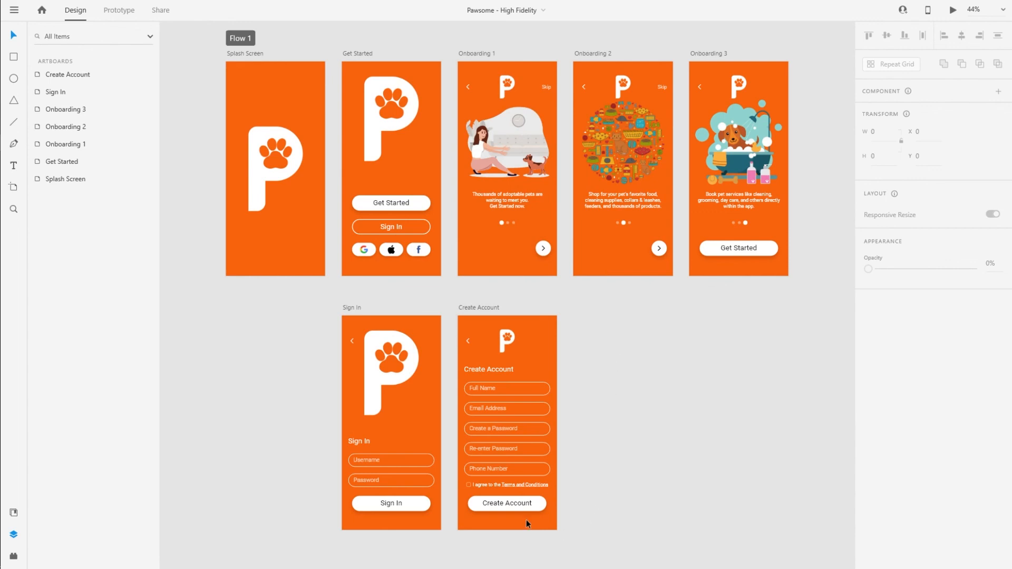
# Examine the Sign In and Create Account artboards up close, including the Sign In form group, and return to the full artboard overview.
pyautogui.keyDown('ctrl'); pyautogui.scroll(5, 457, 550); pyautogui.keyUp('ctrl')
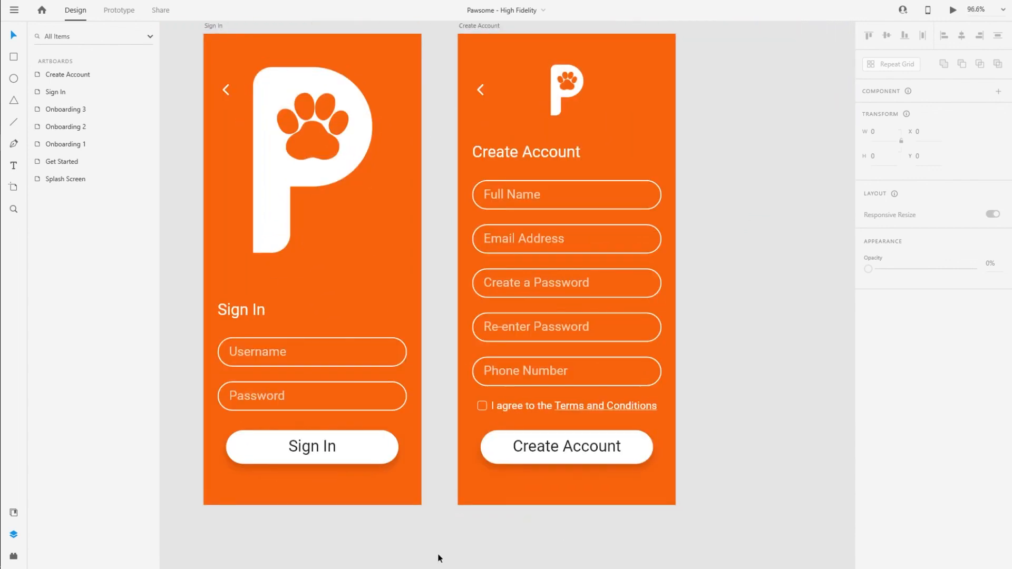
pyautogui.scroll(1, 391, 525)
pyautogui.moveTo(443, 515); pyautogui.dragTo(499, 514)
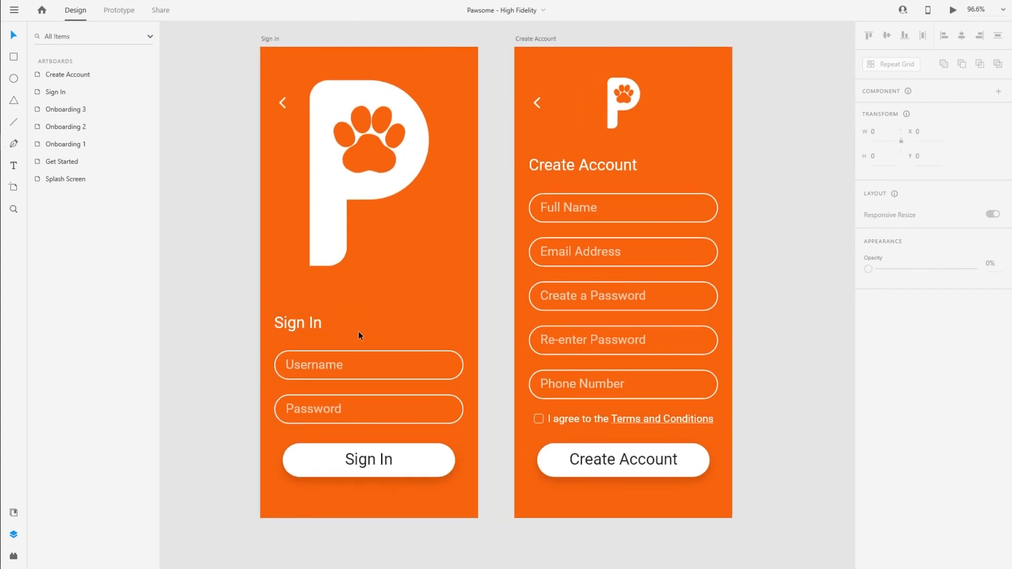
pyautogui.click(296, 368)
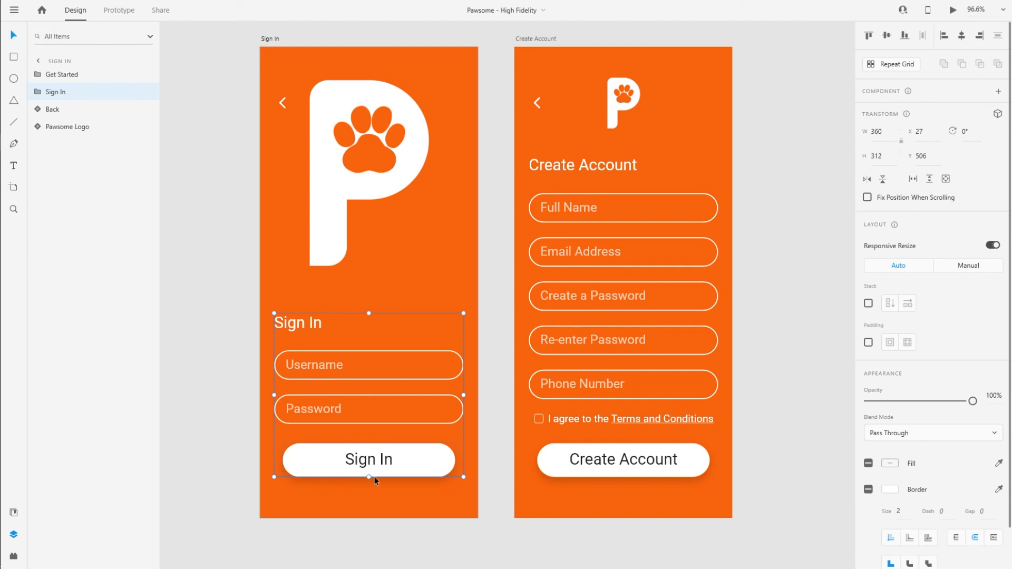
pyautogui.click(482, 233)
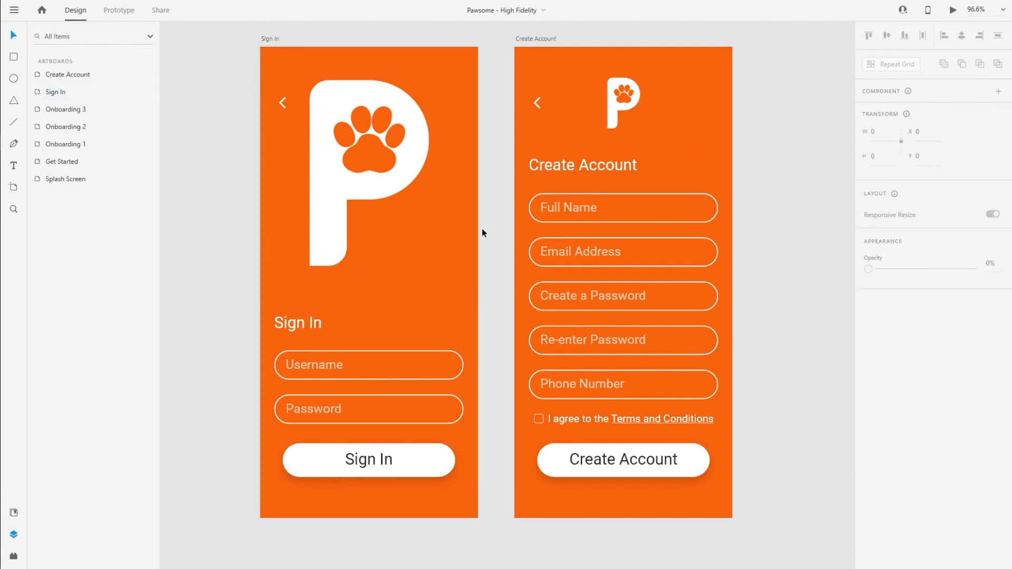
pyautogui.hotkey('ctrl', '0')
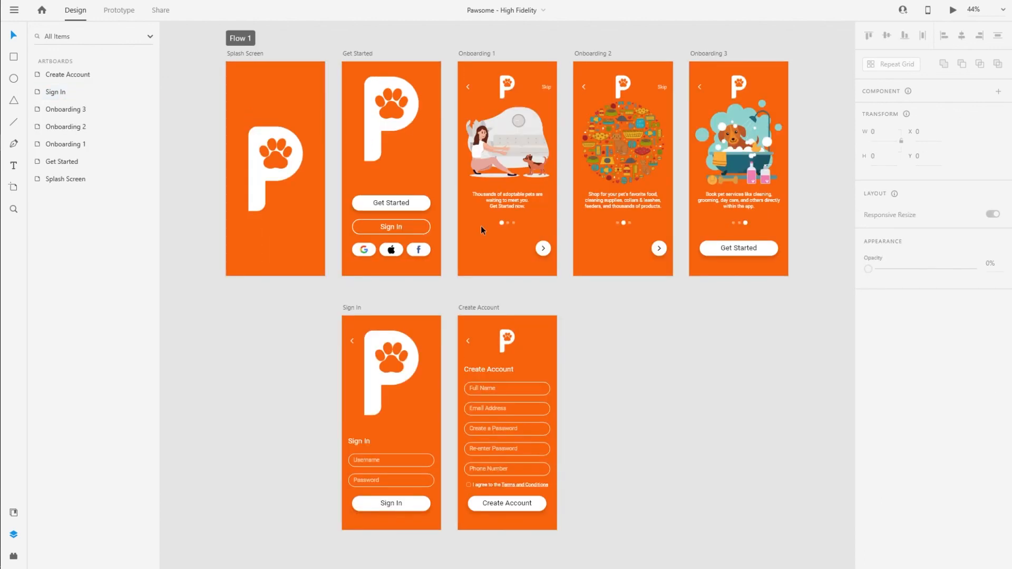